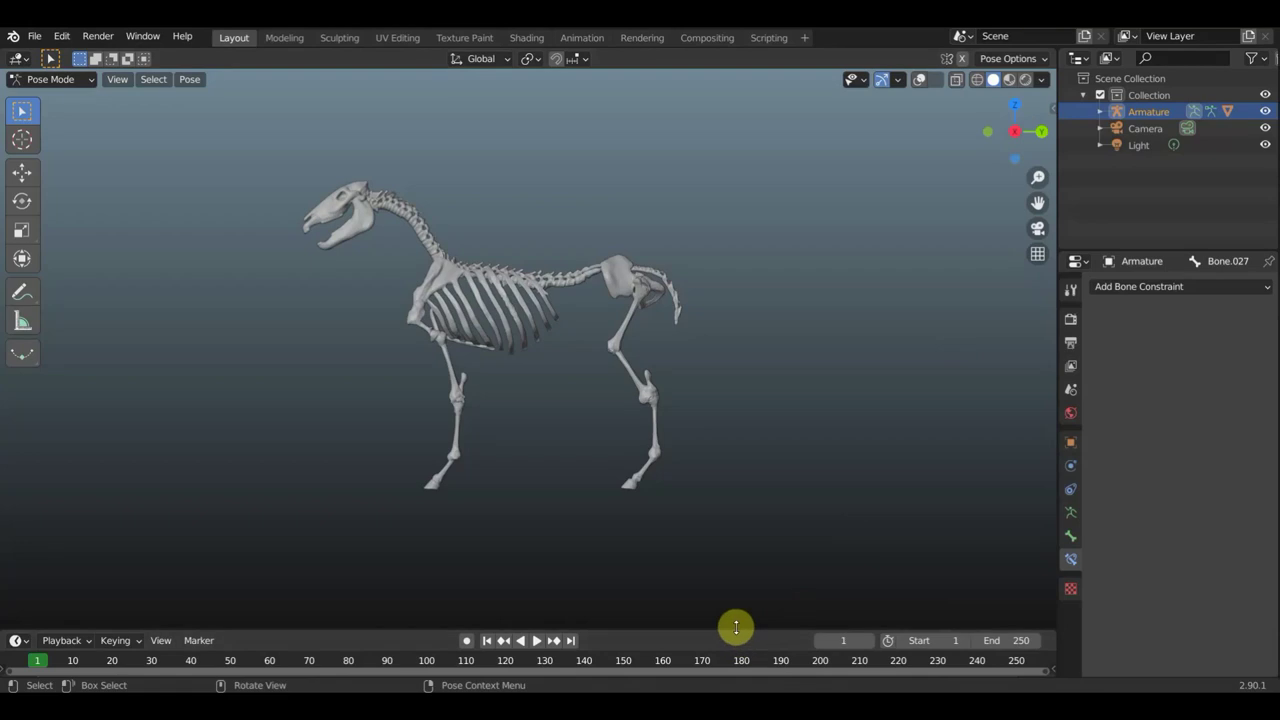
Enlarge the timeline so frames 0–17 are visible and set the animation End frame to 13
drag(736, 628, 737, 552)
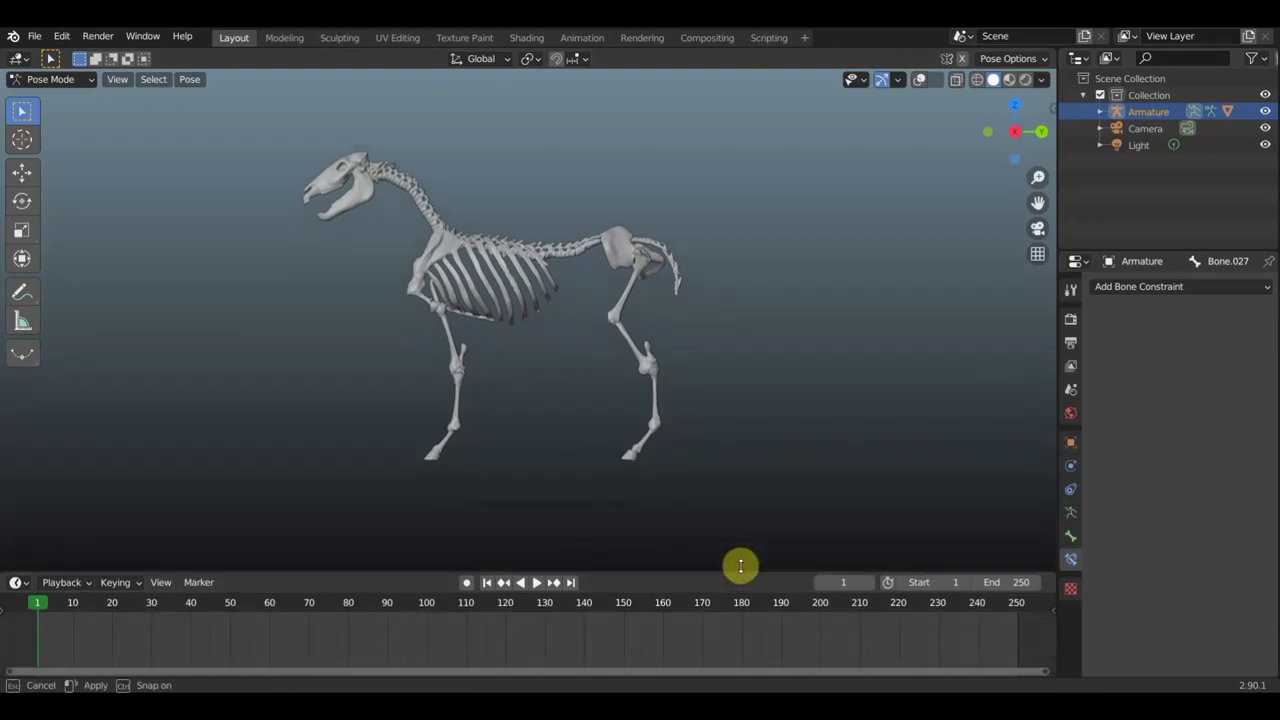
scroll(150, 627, up, 3)
scroll(150, 627, up, 2)
scroll(150, 627, up, 2)
mouse_move(150, 627)
middle_down()
mouse_move(226, 657)
mouse_move(949, 626)
mouse_move(206, 649)
mouse_move(534, 580)
mouse_move(880, 674)
mouse_move(26, 656)
mouse_move(282, 639)
mouse_move(677, 663)
mouse_move(923, 583)
mouse_move(537, 561)
middle_up()
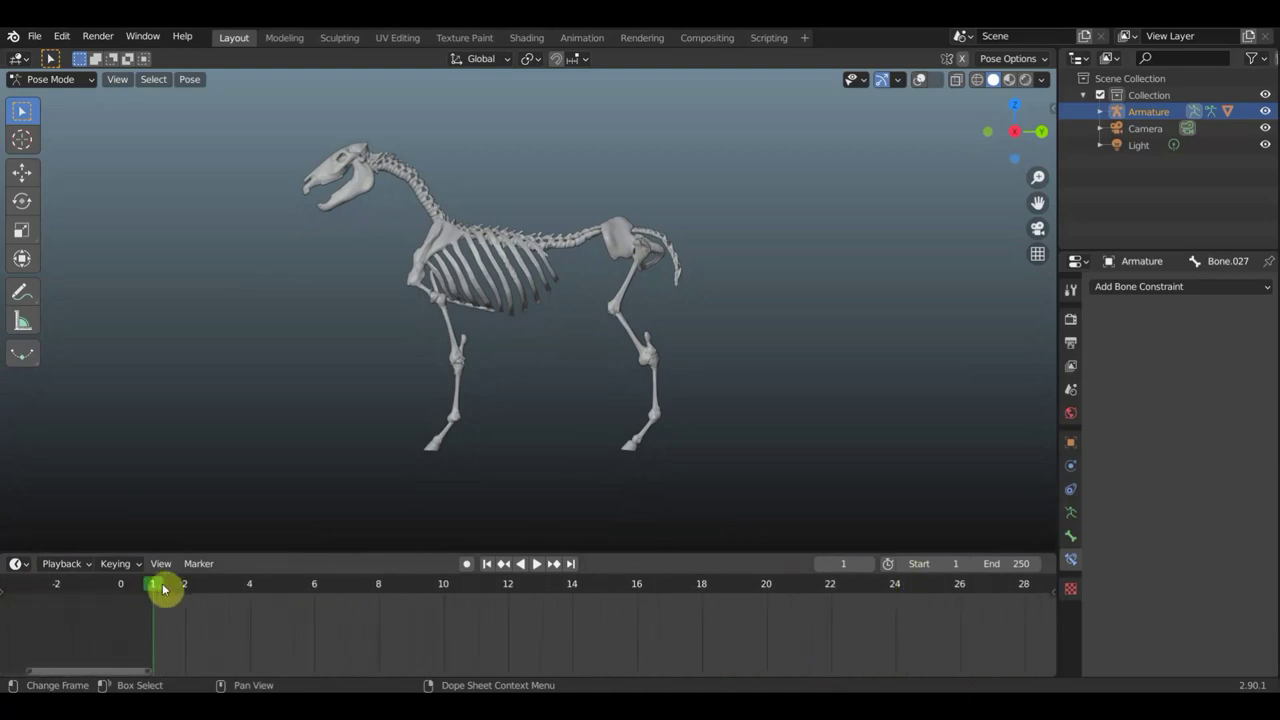
scroll(170, 610, up, 2)
middle_drag(186, 620, 435, 663)
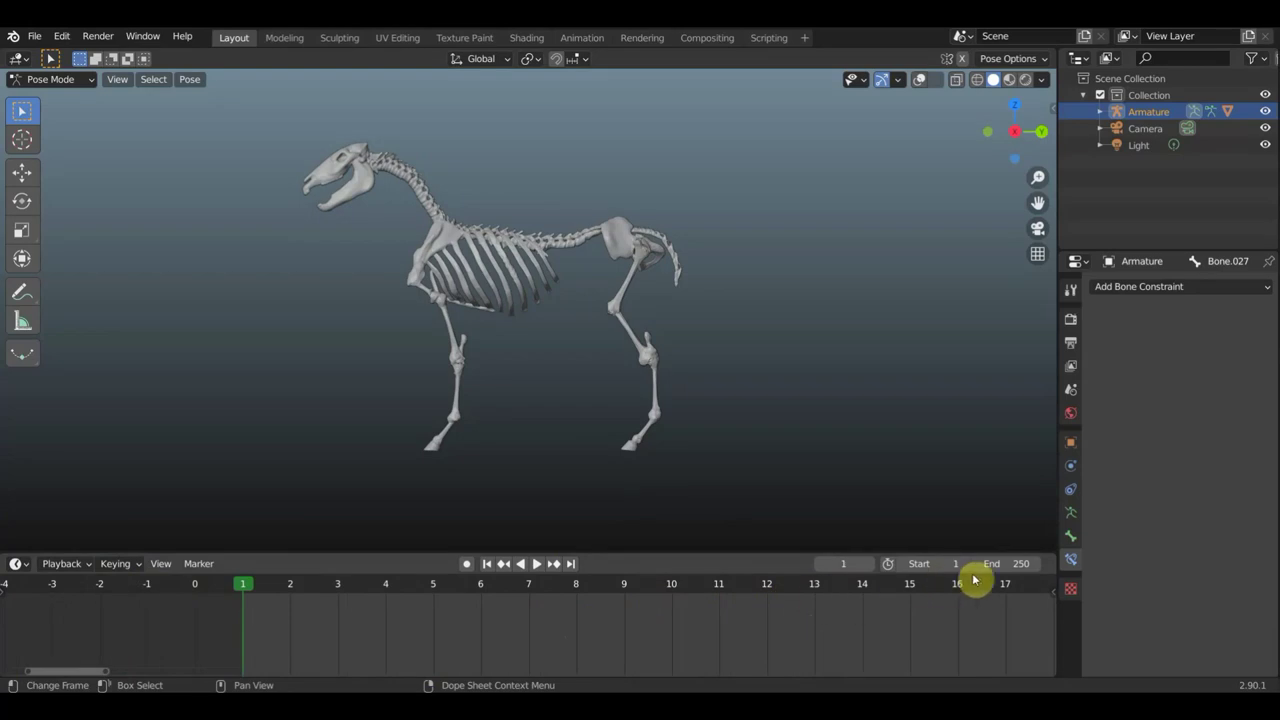
click(1006, 563)
text(13)
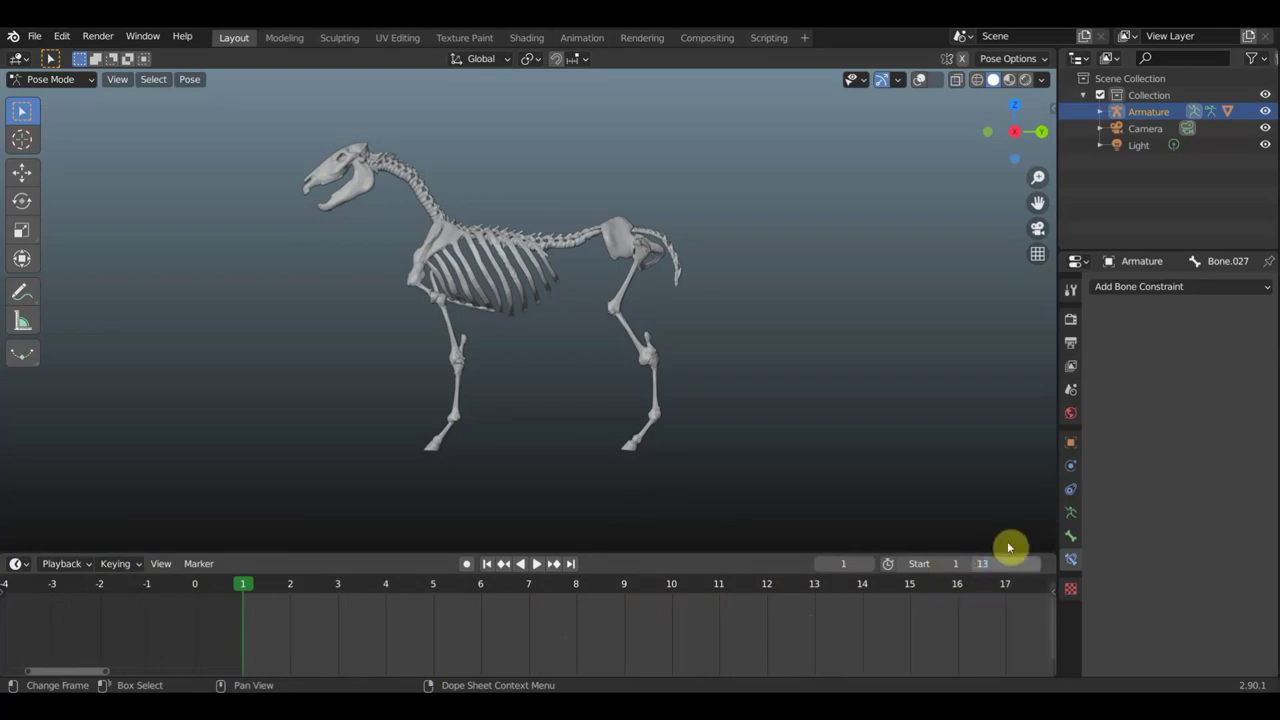
key(Return)
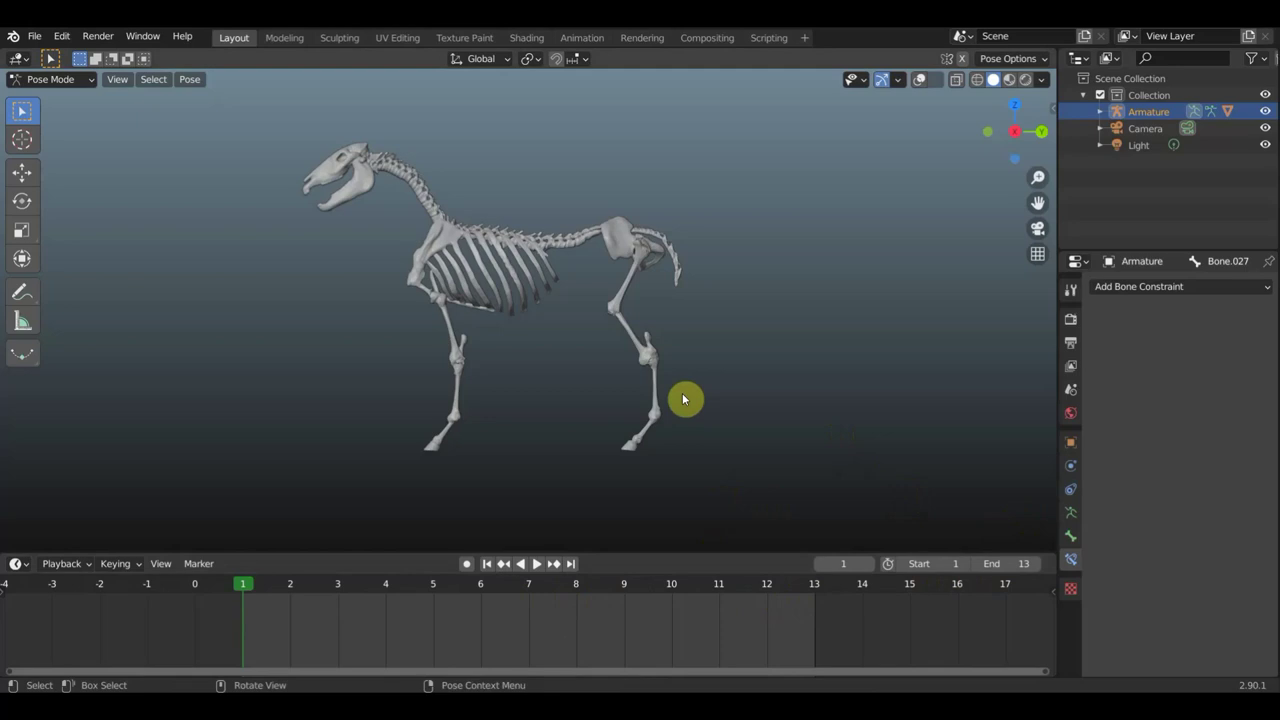
Turn on overlays to show the armature bones, select the front foot bone, and view from Right Orthographic
click(920, 79)
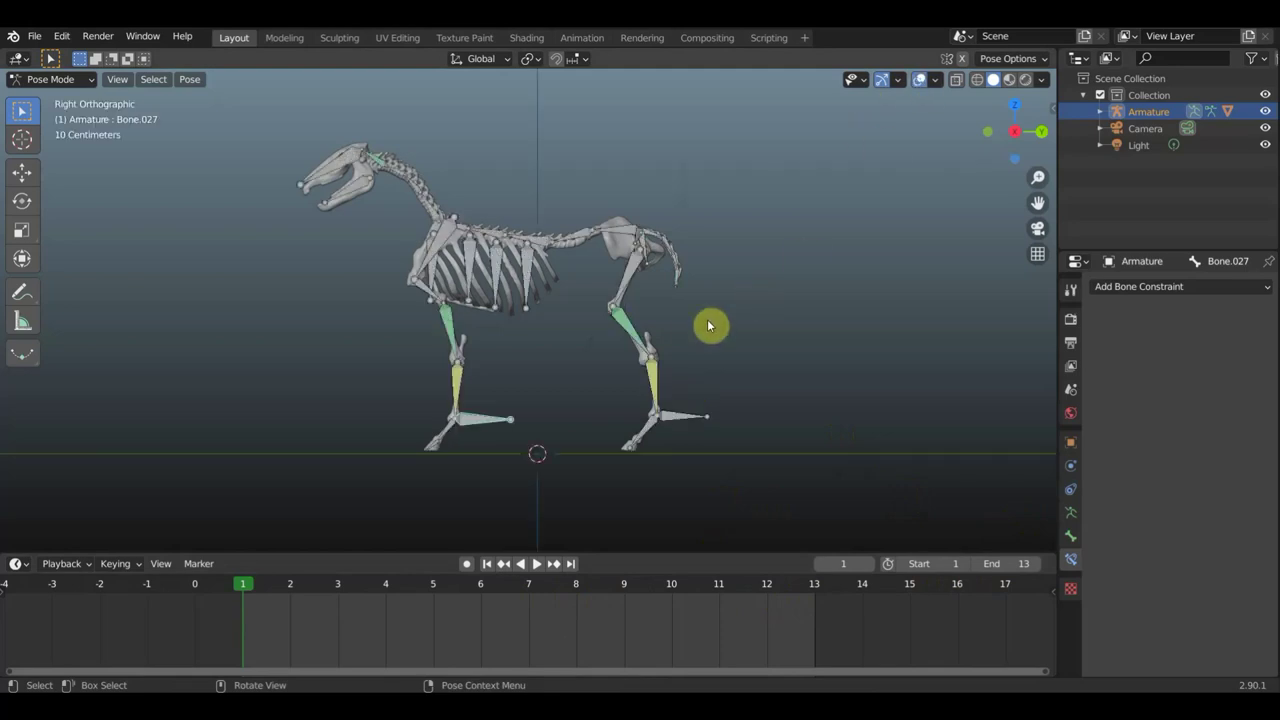
middle_drag(558, 383, 558, 388)
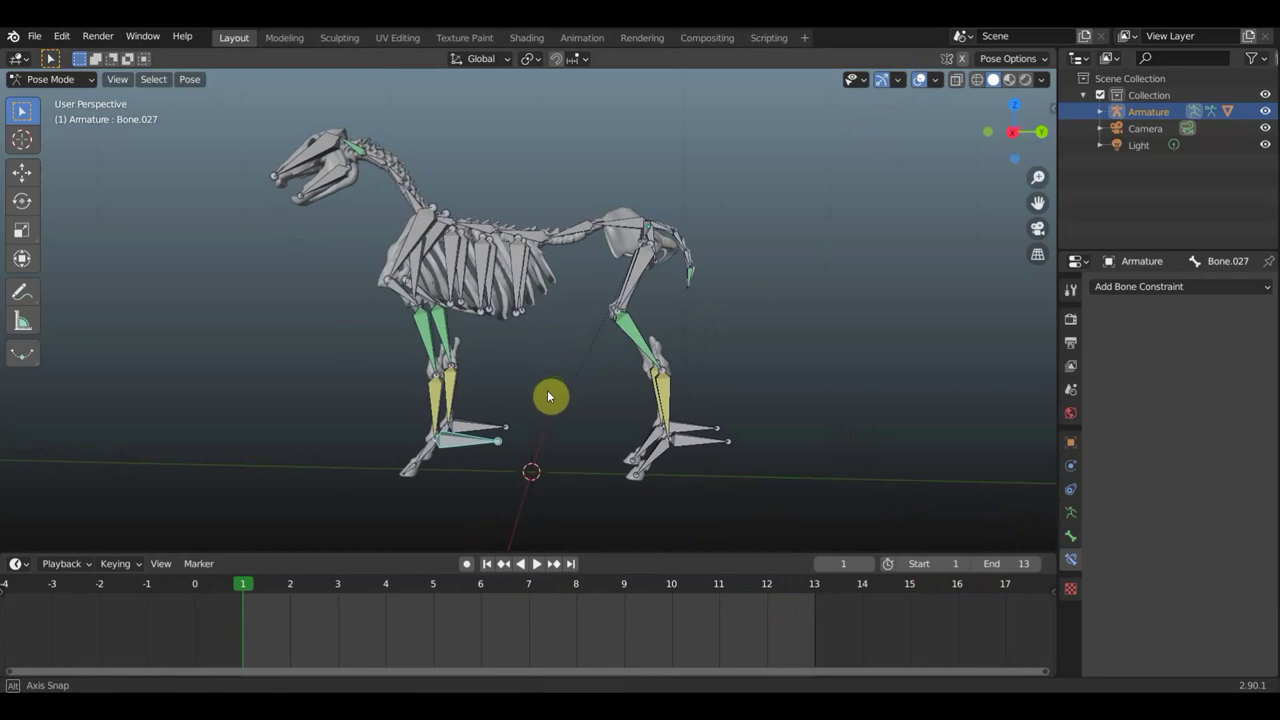
click(511, 398)
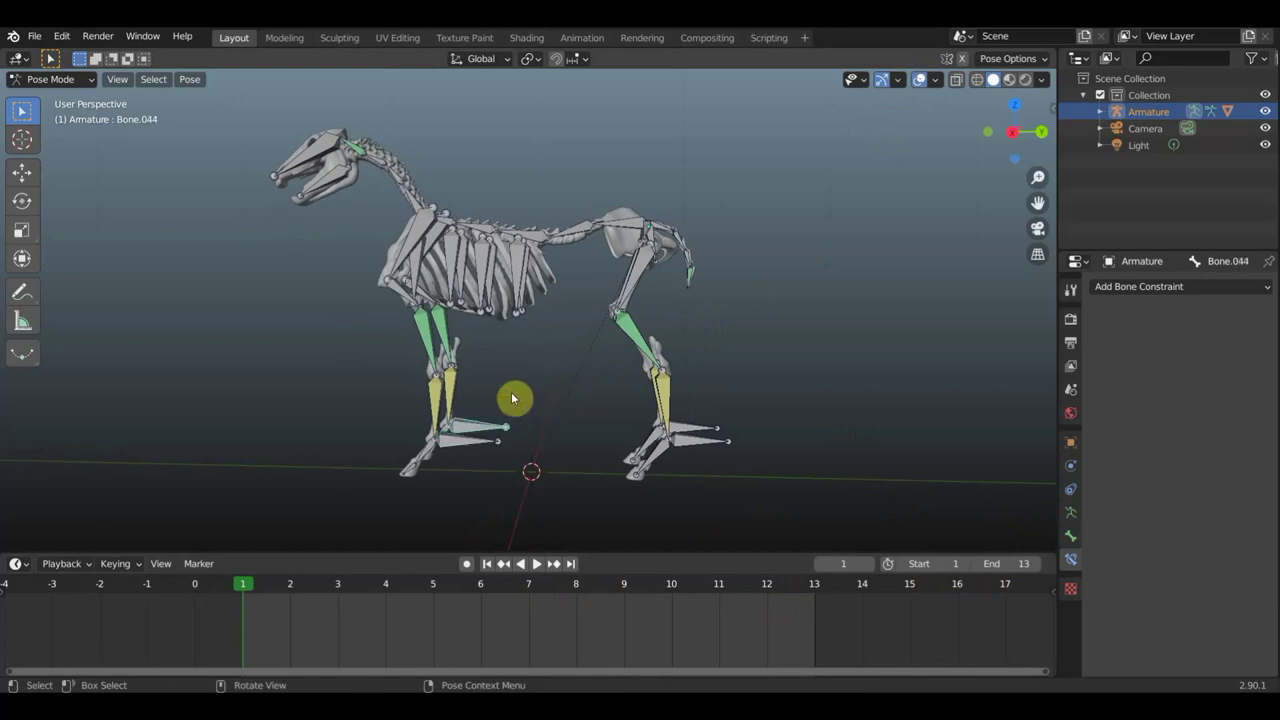
key(KP_3)
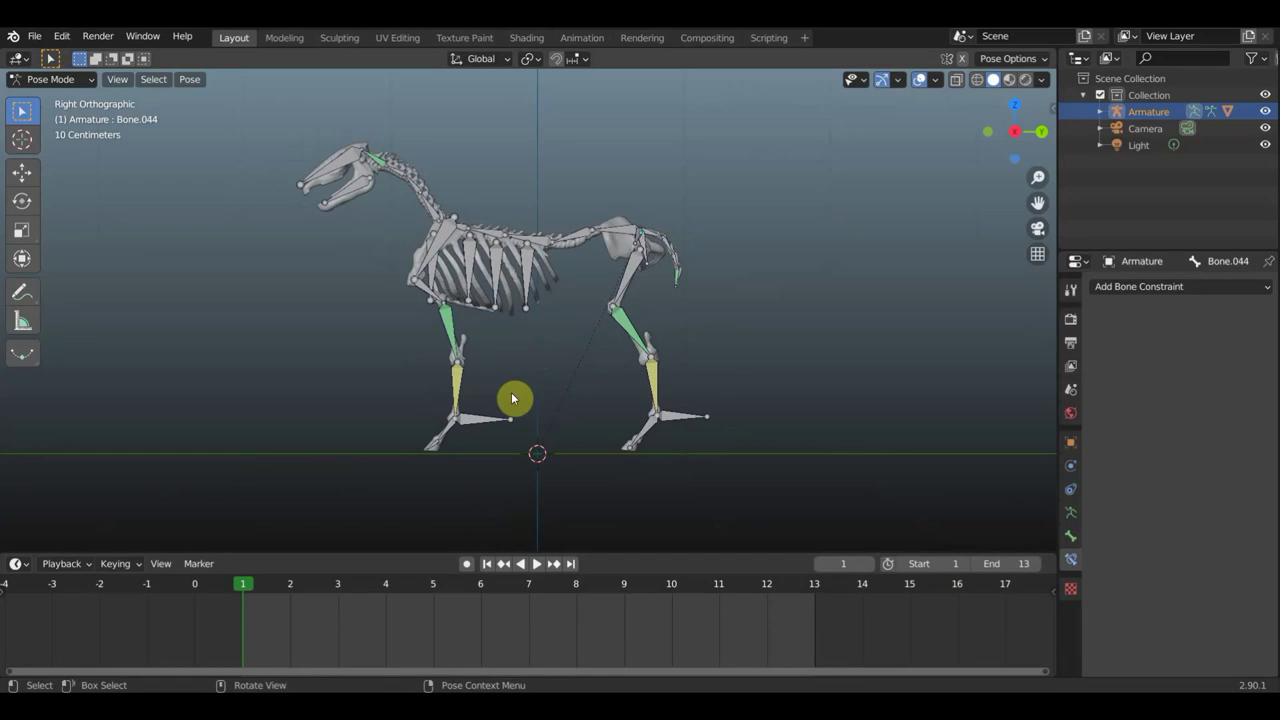
click(61, 36)
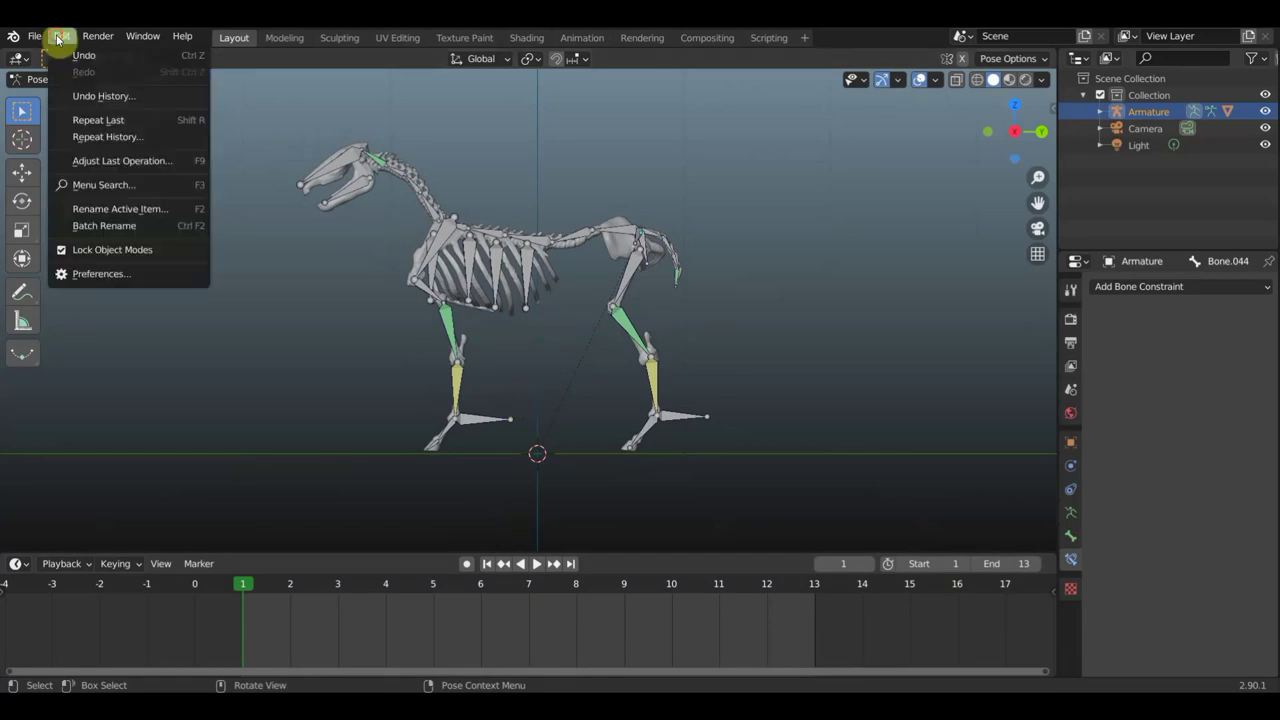
click(129, 275)
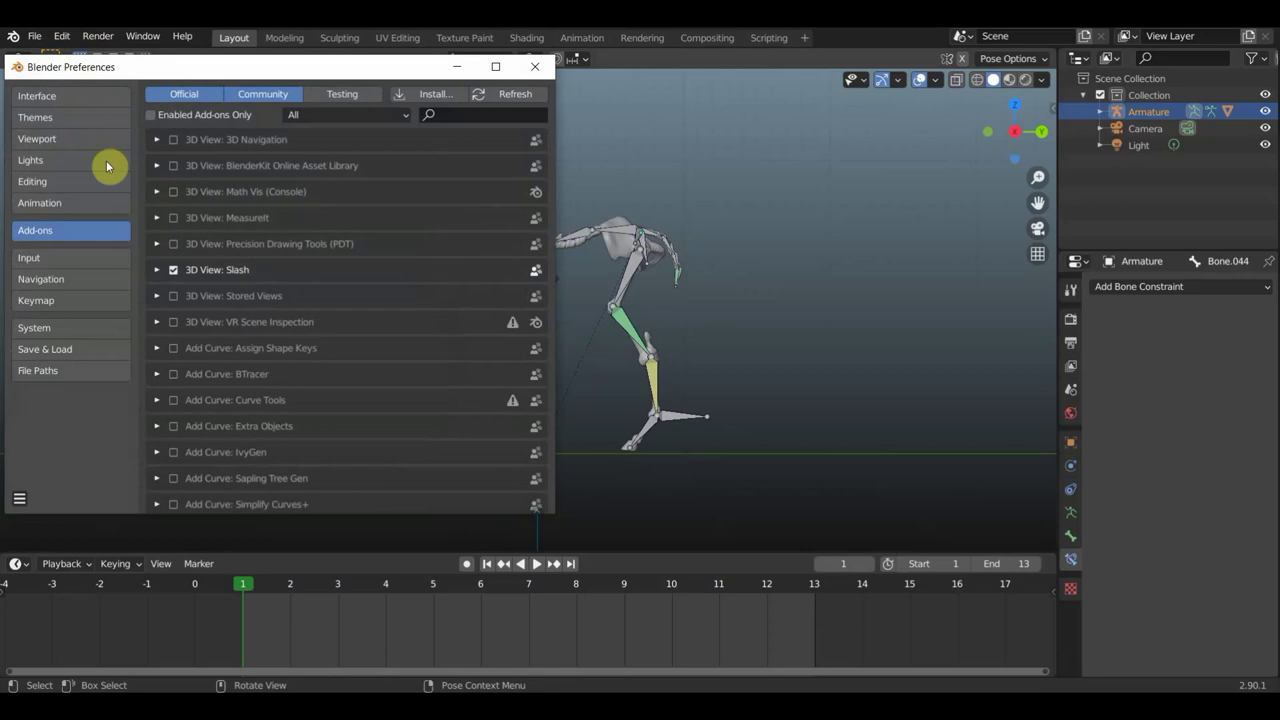
click(50, 256)
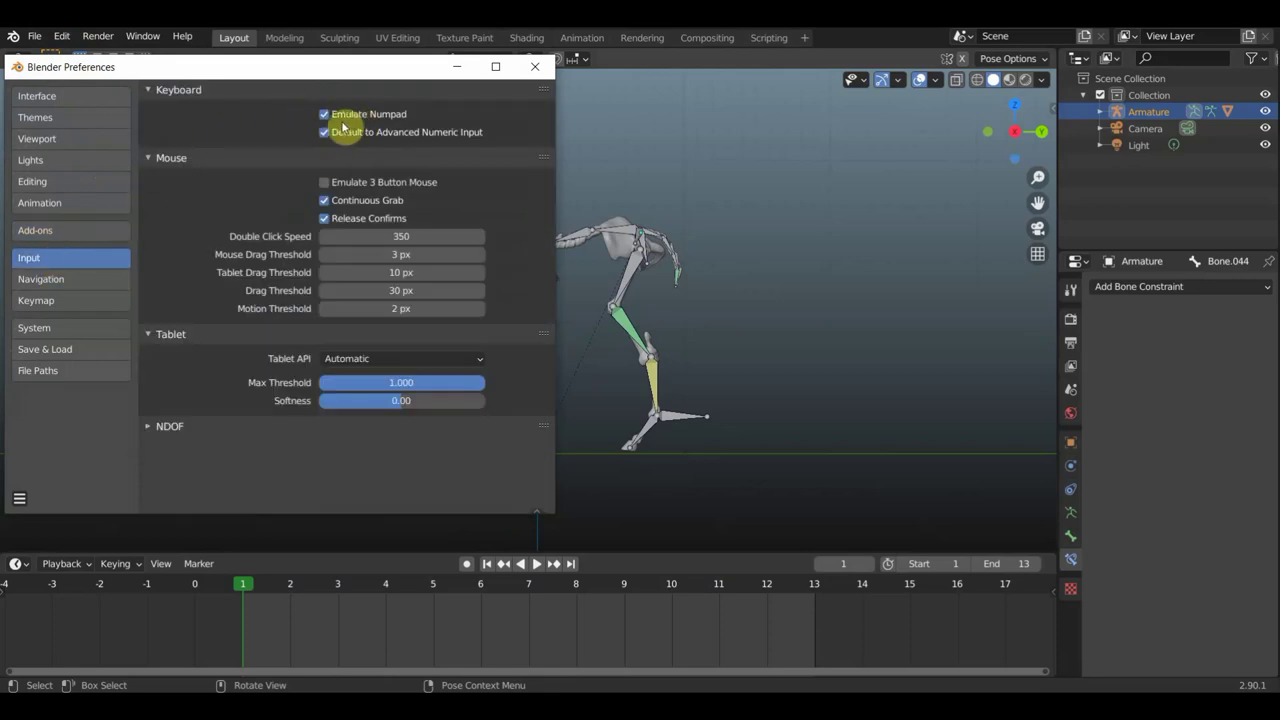
click(535, 66)
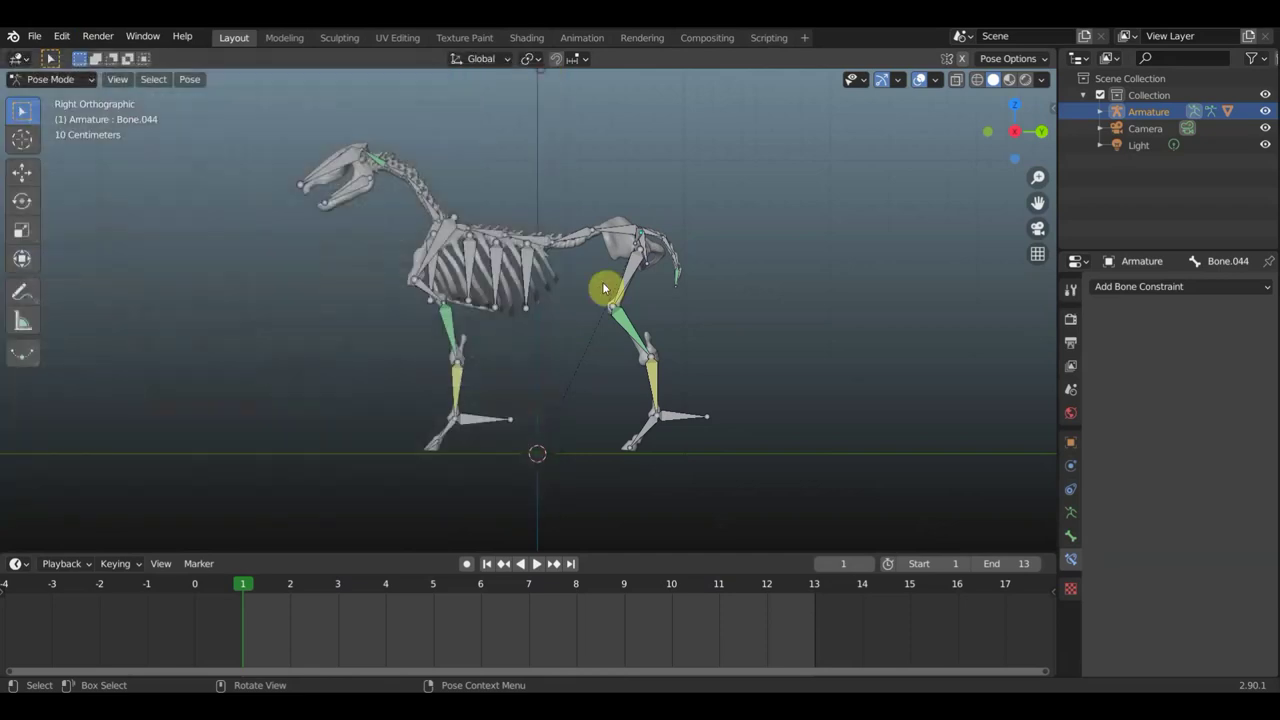
Move the front hoof bone forward and up so the front leg reaches ahead
click(485, 424)
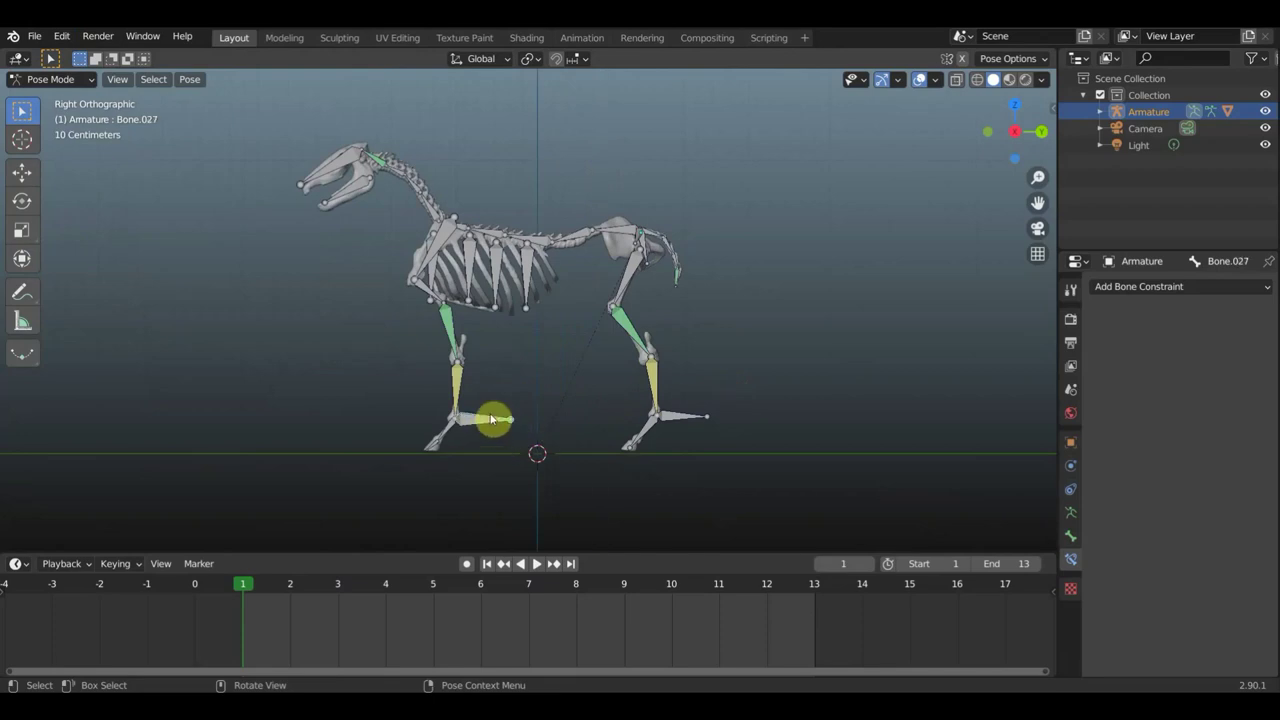
drag(515, 421, 380, 351)
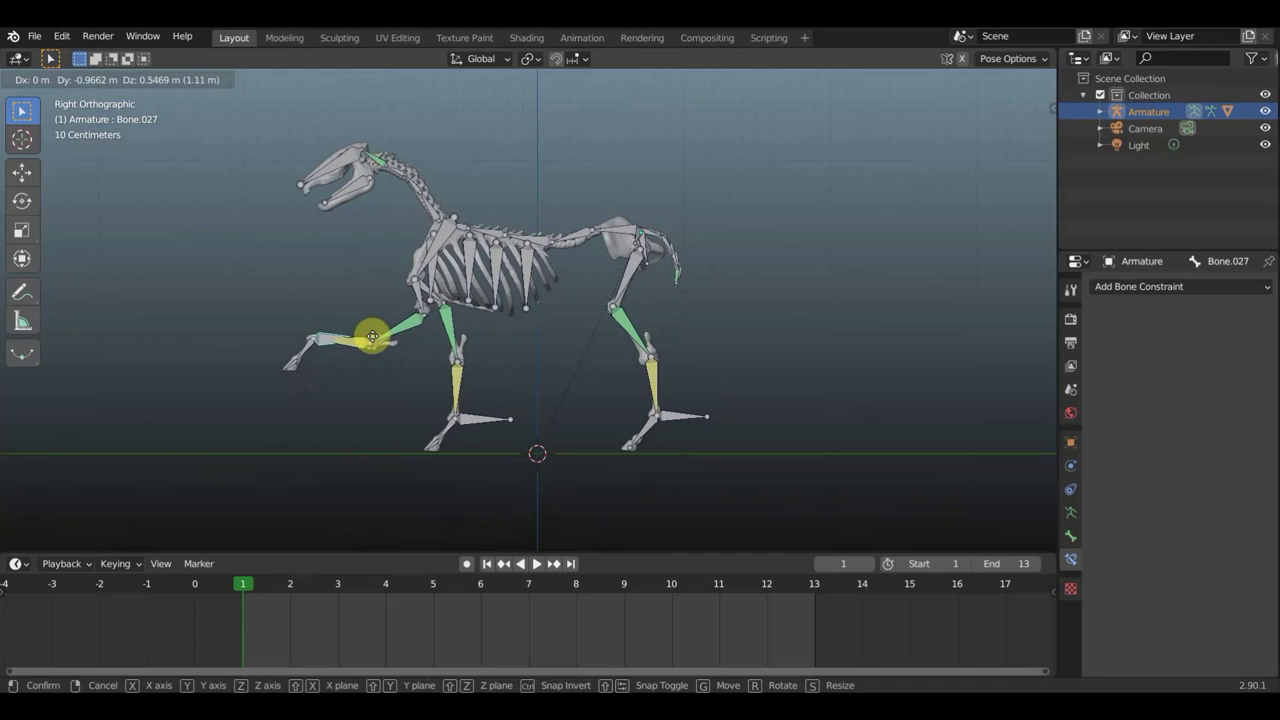
drag(380, 351, 372, 340)
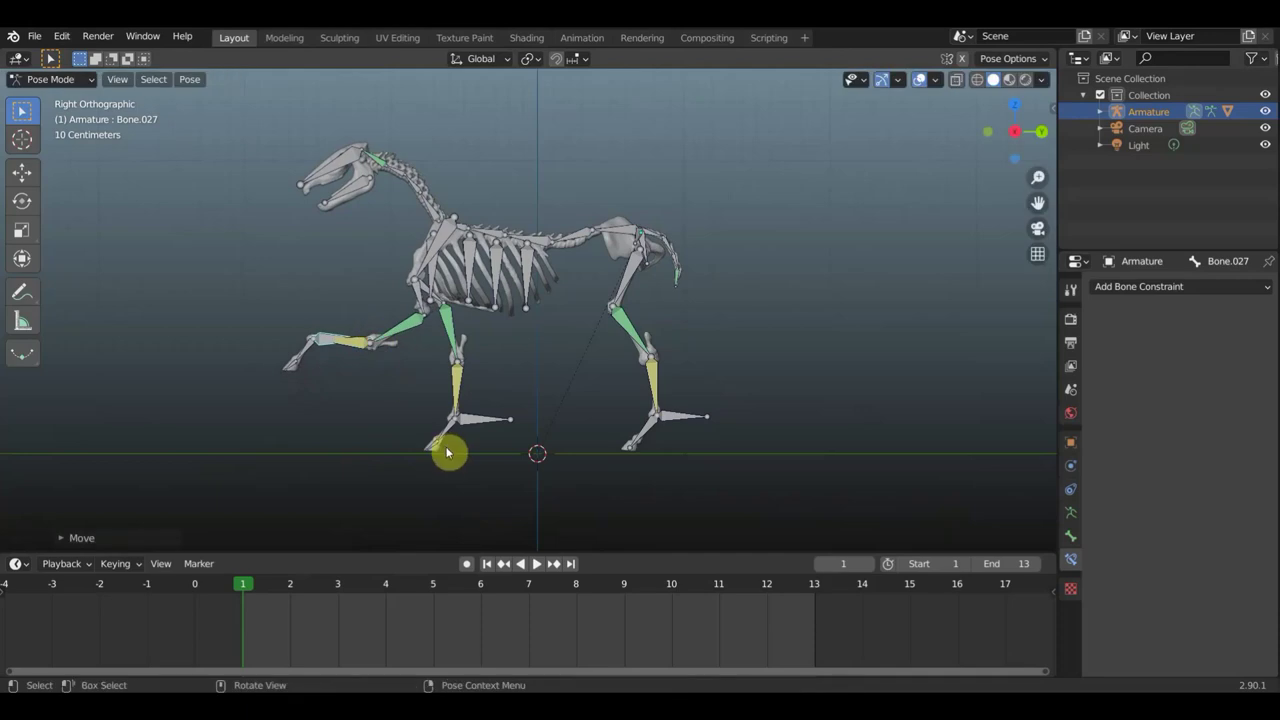
Move the rear foot bone back behind the body and rotate the hind foot and toe bones to bend the hoof
click(665, 440)
mouse_move(673, 436)
mouse_down()
mouse_move(724, 432)
mouse_move(791, 330)
mouse_up()
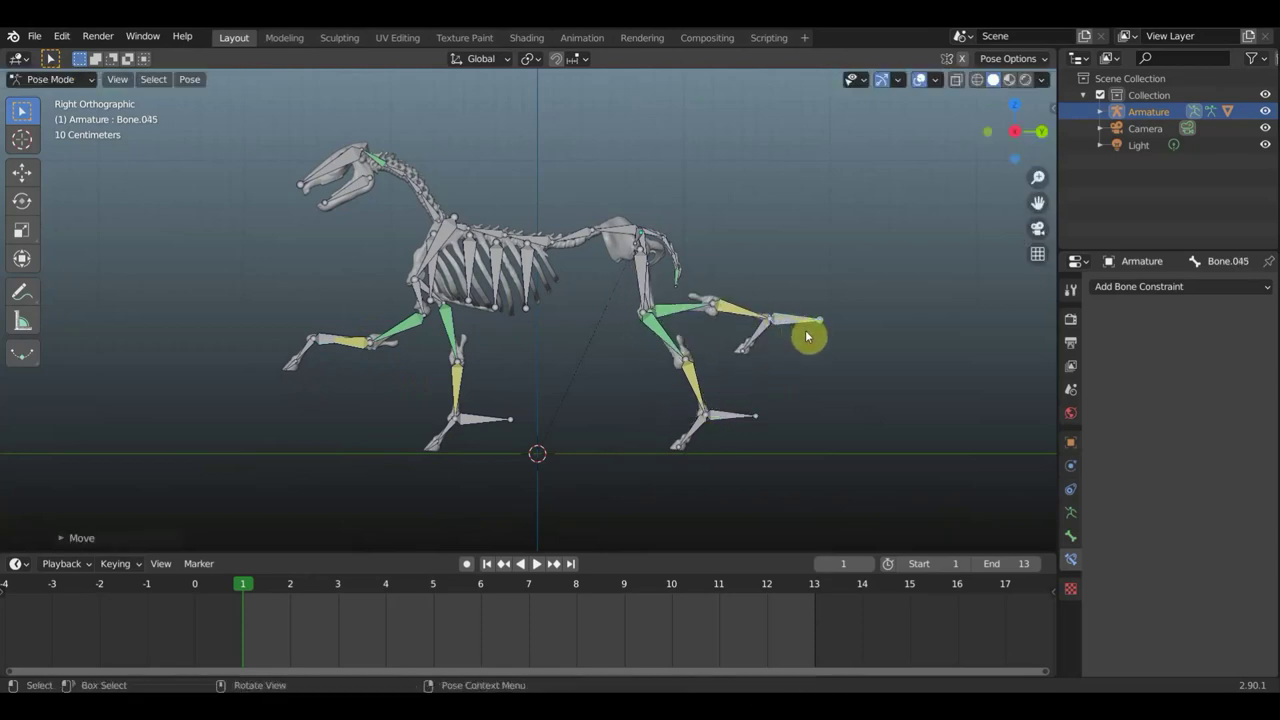
key(r)
click(823, 246)
click(776, 340)
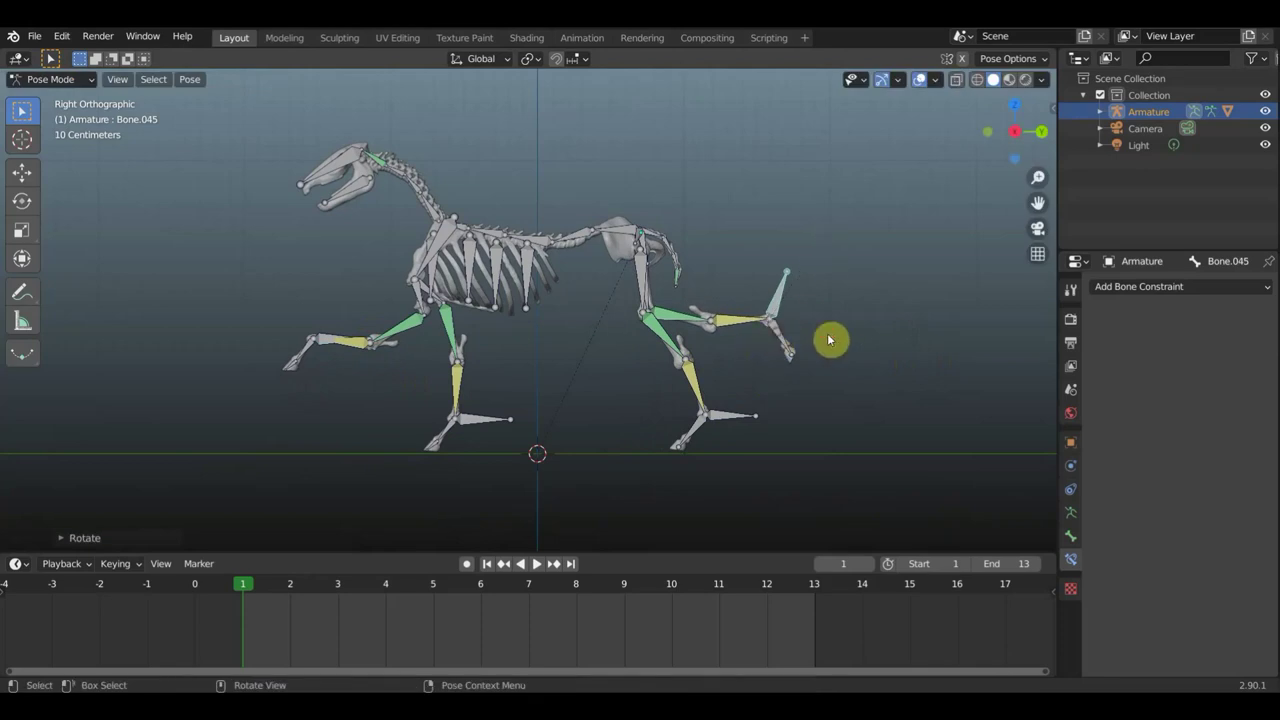
key(r)
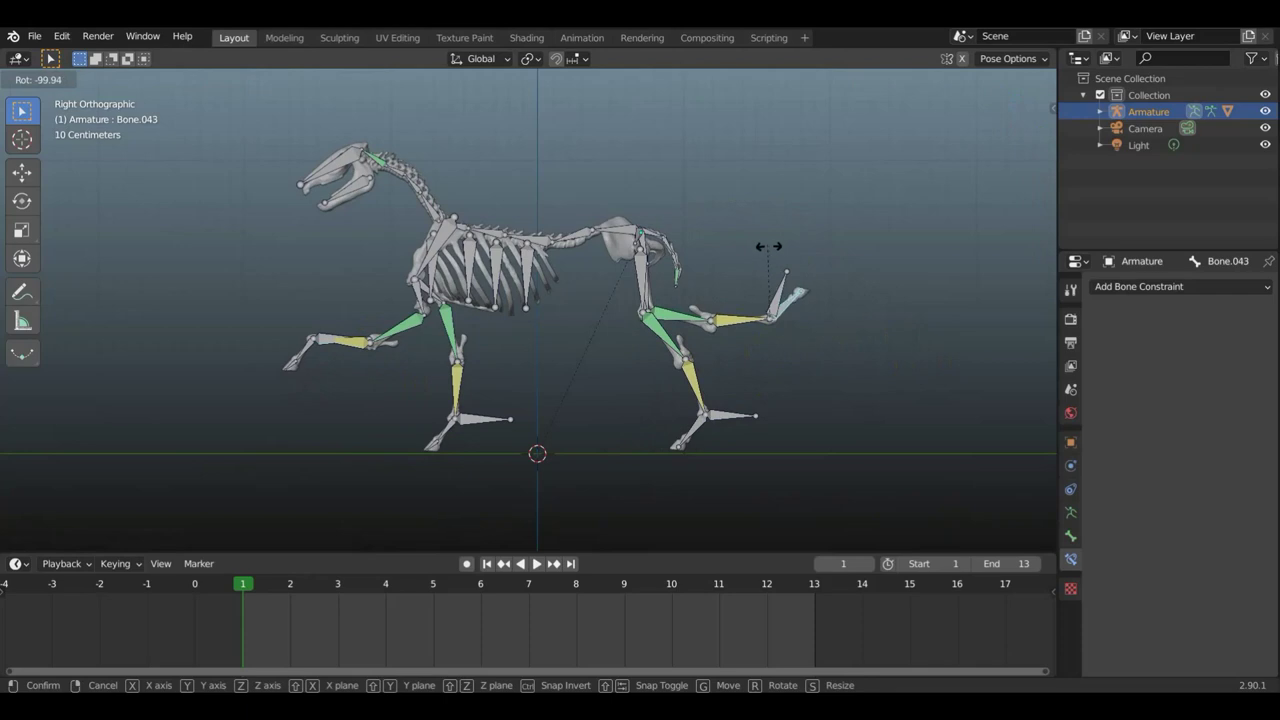
click(779, 297)
click(779, 294)
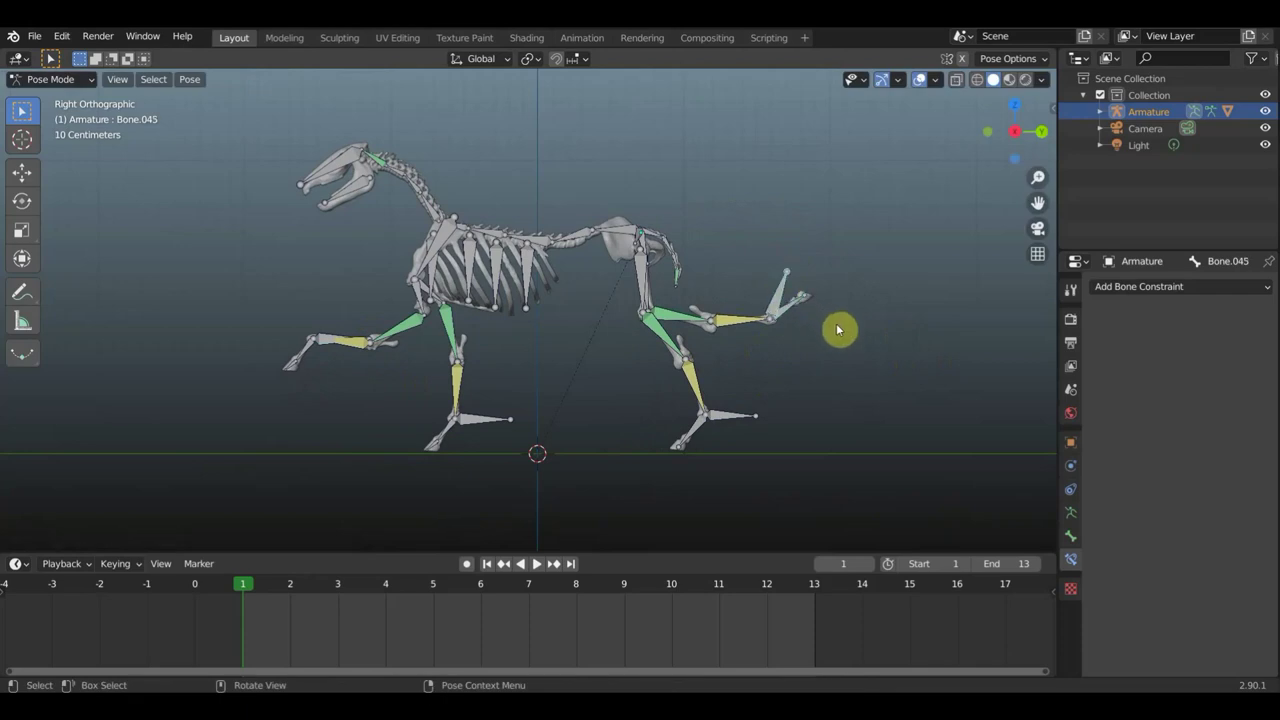
key(r)
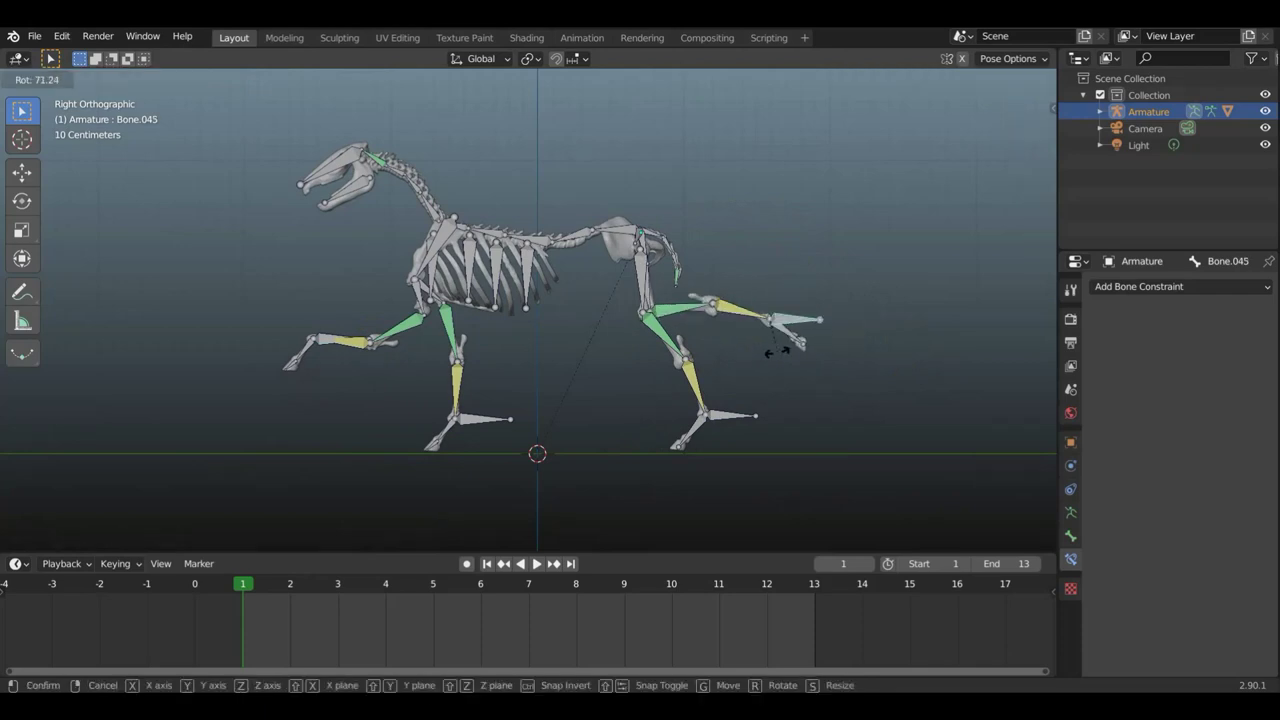
click(776, 358)
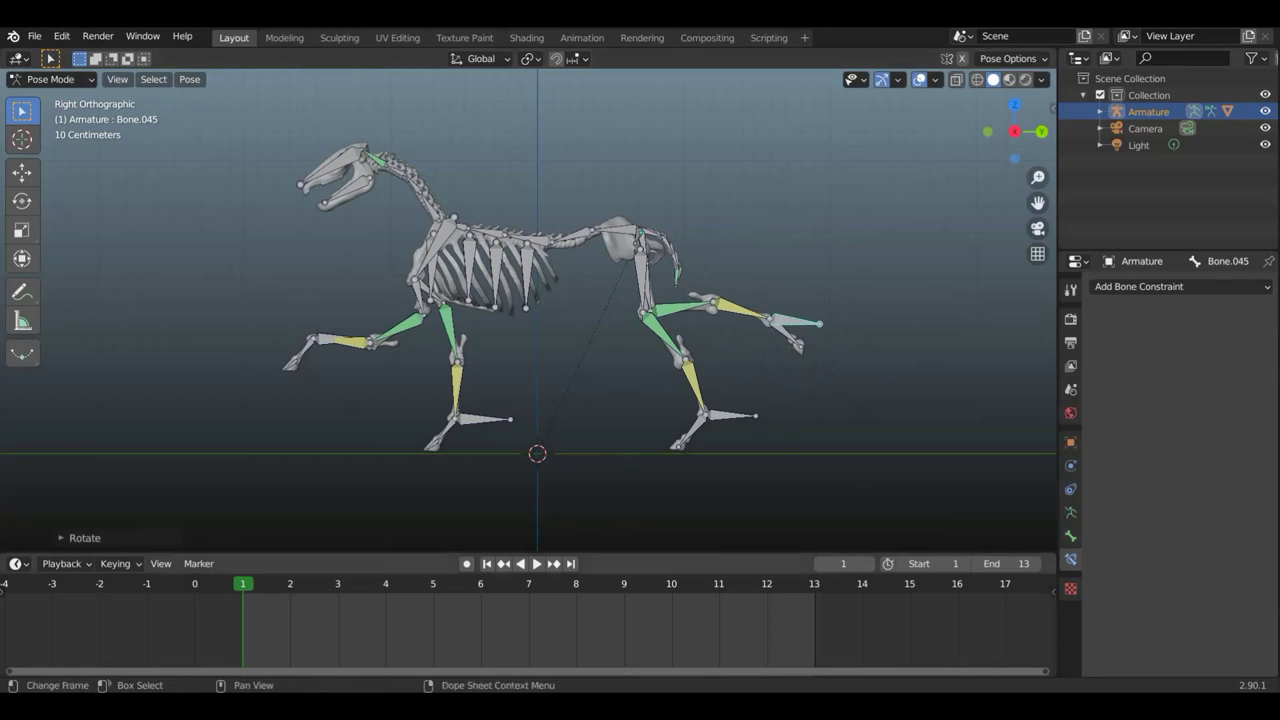
Move, rotate and raise the other front foot bone to lift that hoof
click(474, 424)
key(g)
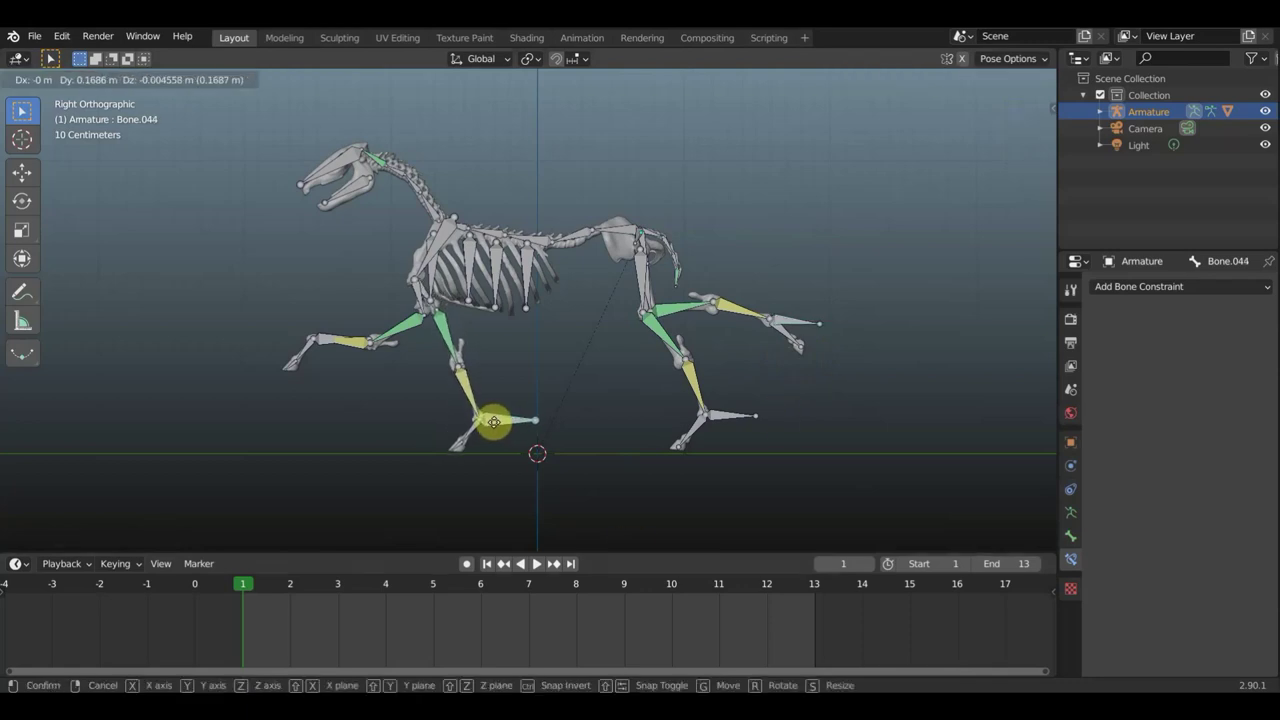
click(494, 422)
key(r)
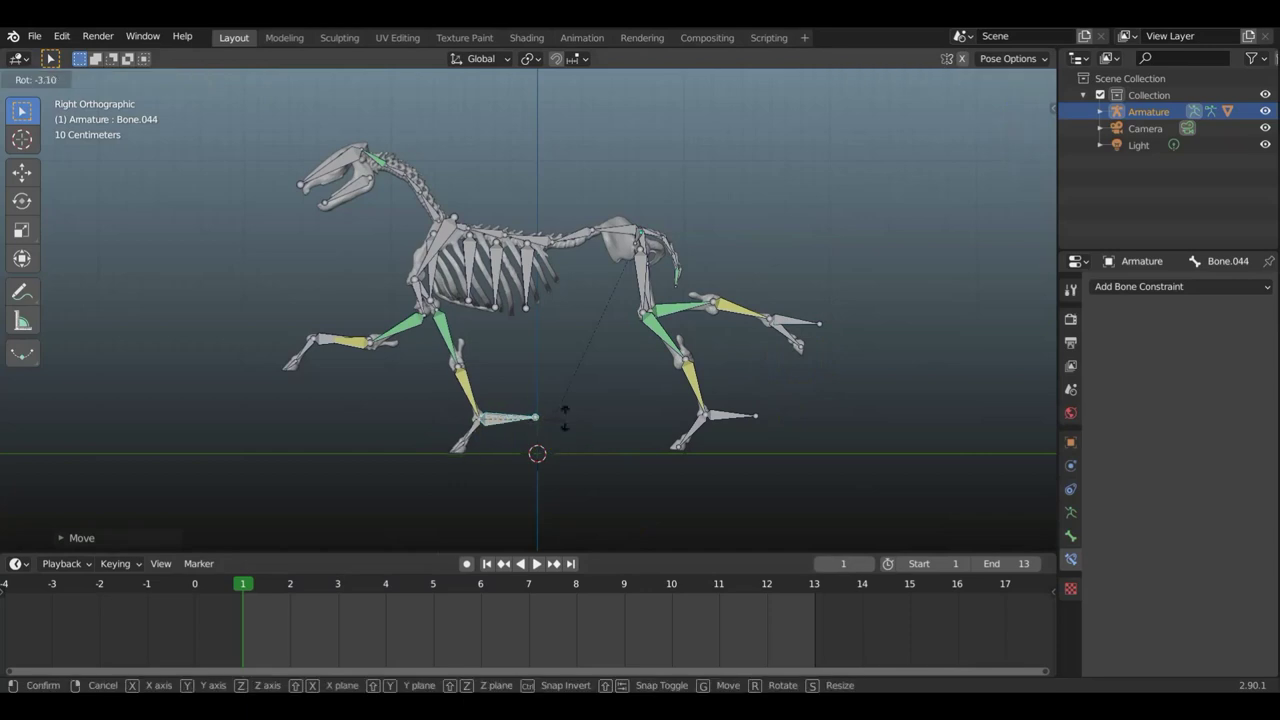
click(543, 404)
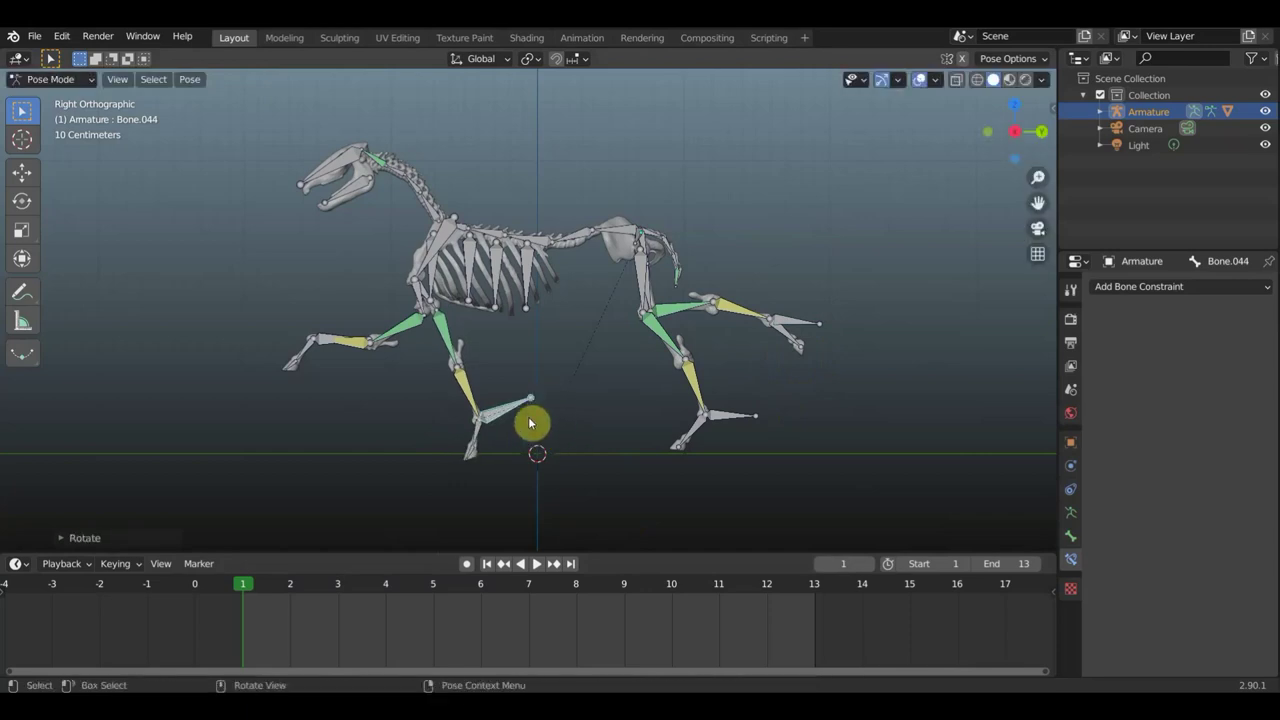
key(g)
click(533, 413)
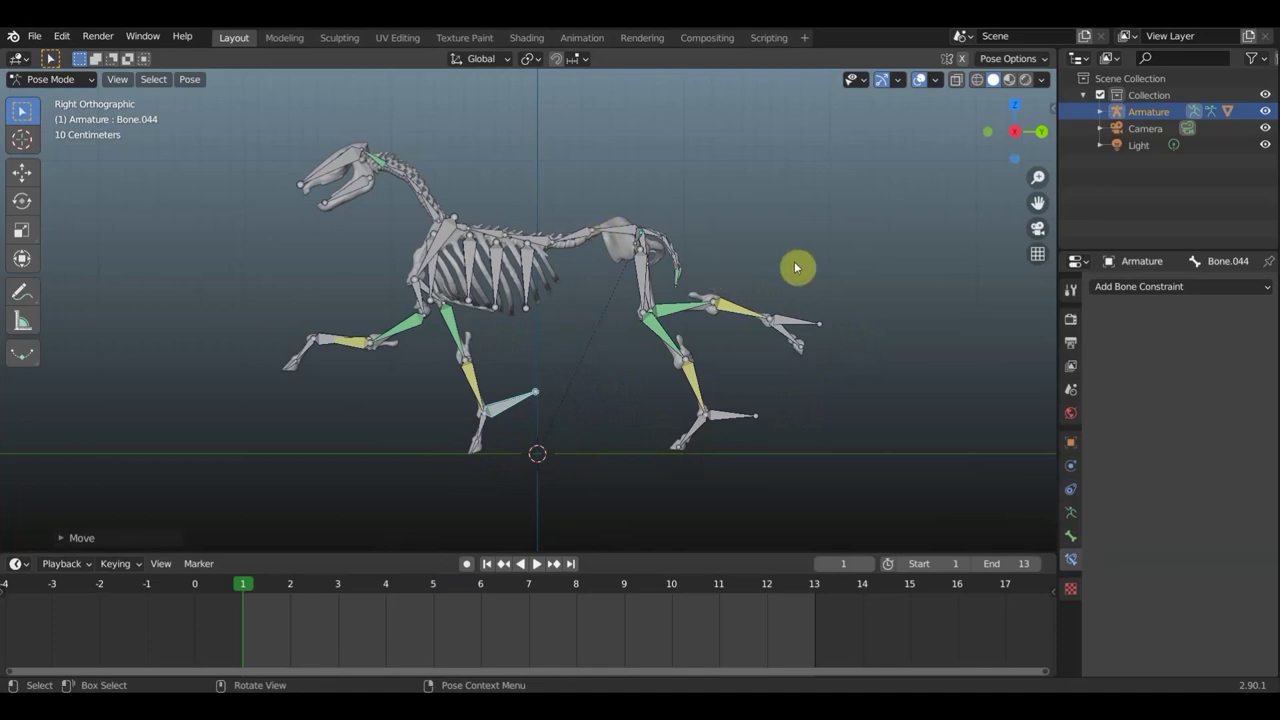
Keyframe location and rotation for all bones at frame 1, then go to frame 7
key(a)
key(i)
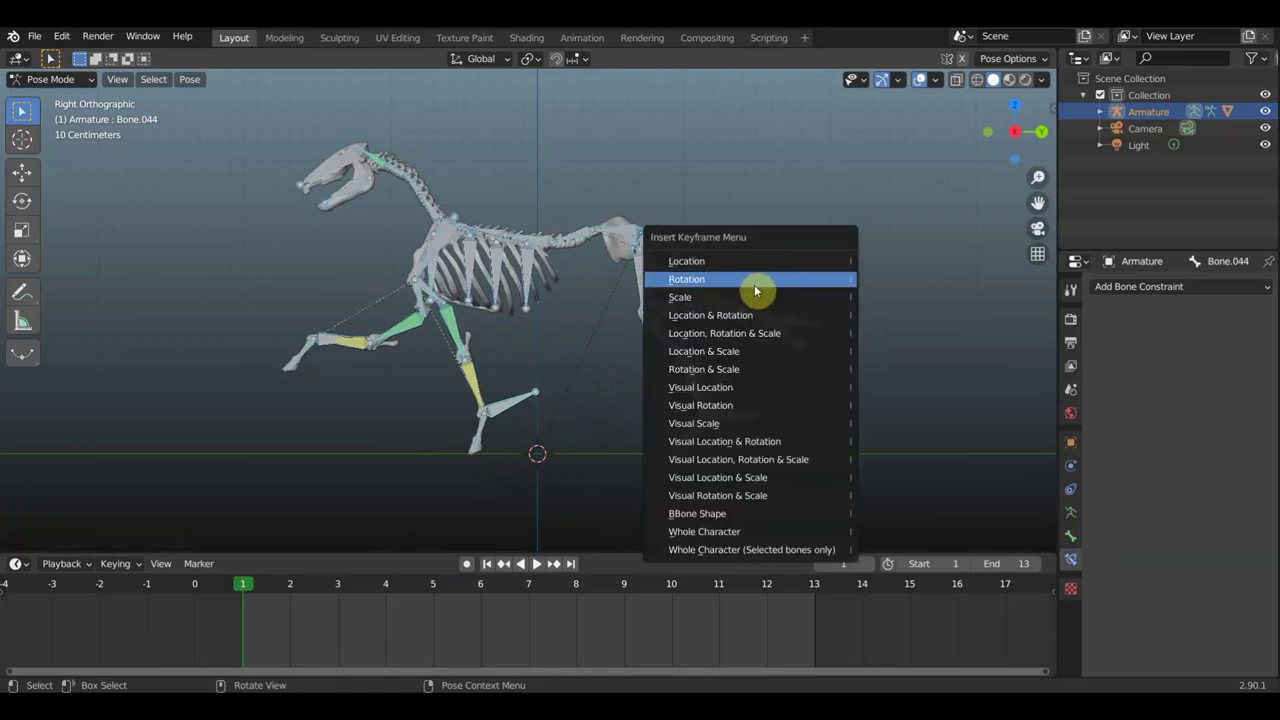
click(737, 315)
click(530, 597)
click(737, 419)
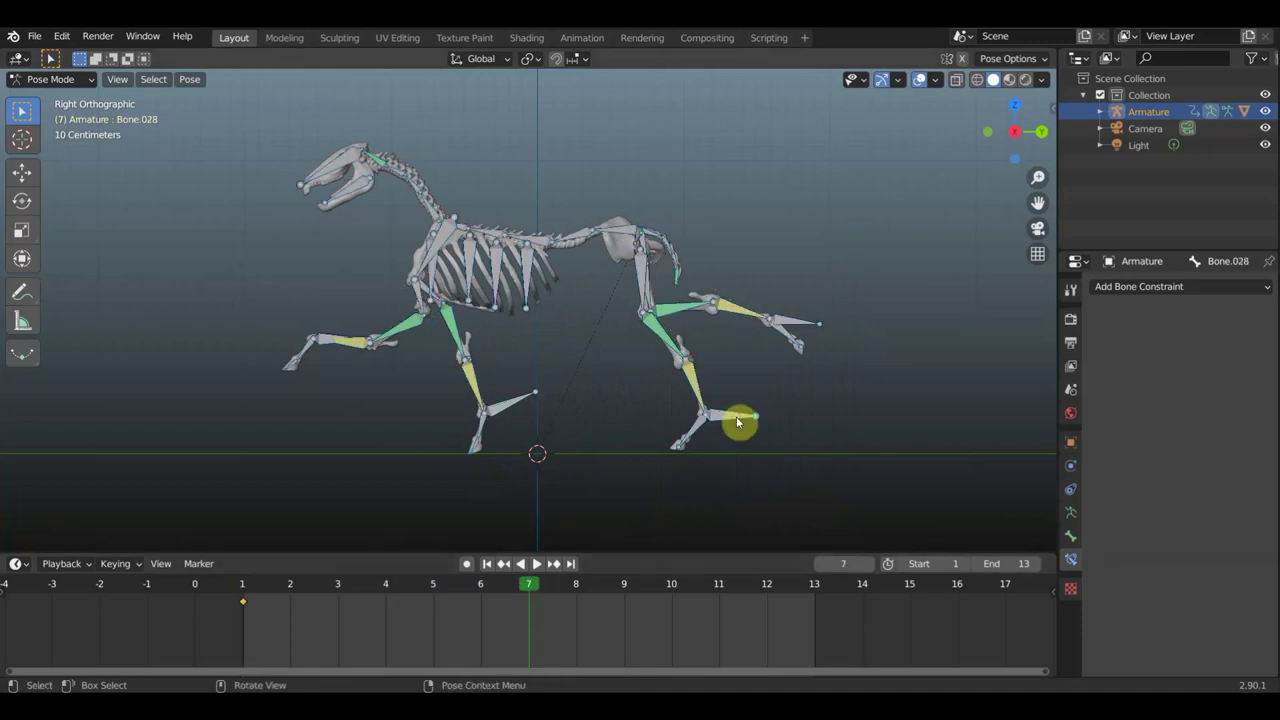
Move the hind leg forward under the body and reposition the hind hoof bone
key(g)
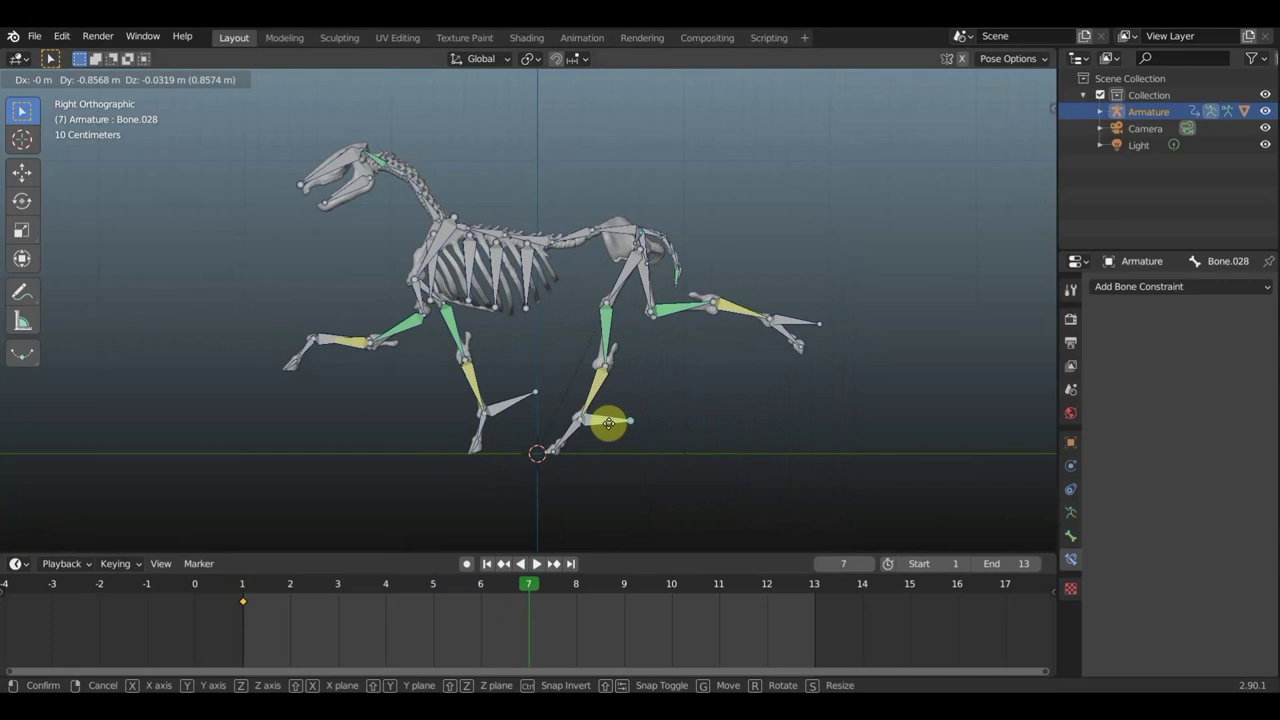
click(608, 423)
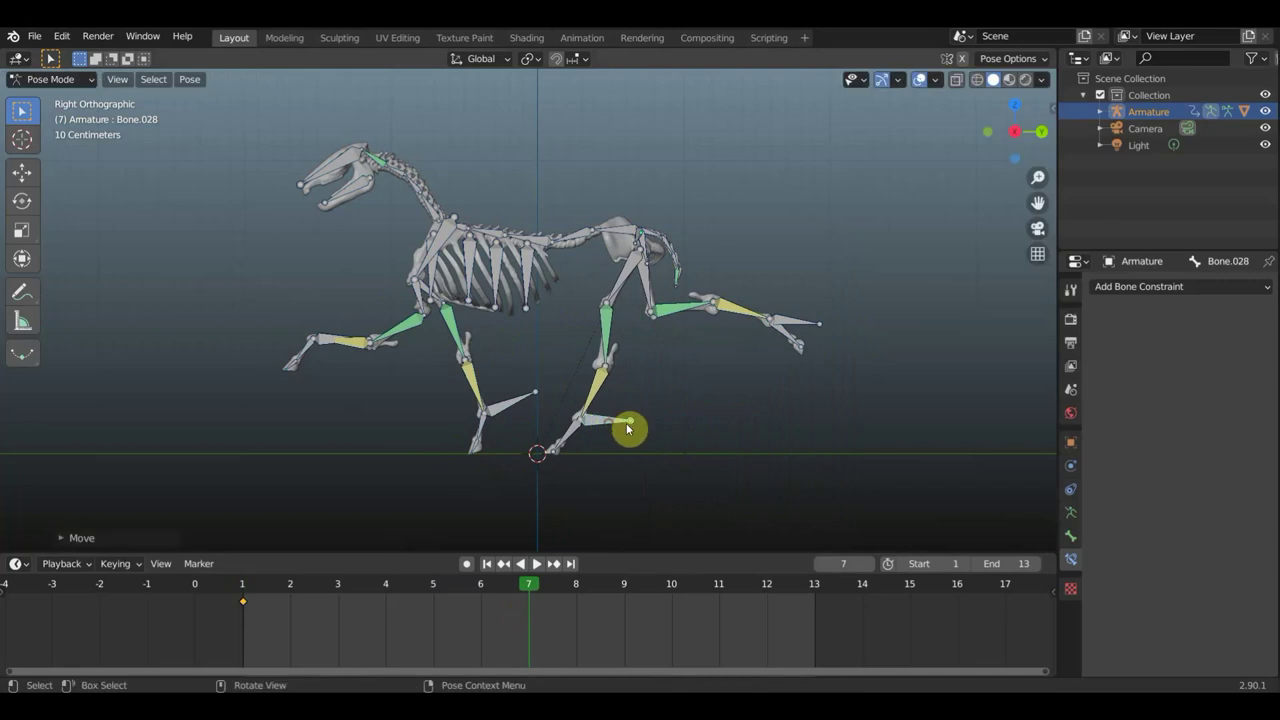
click(814, 341)
key(g)
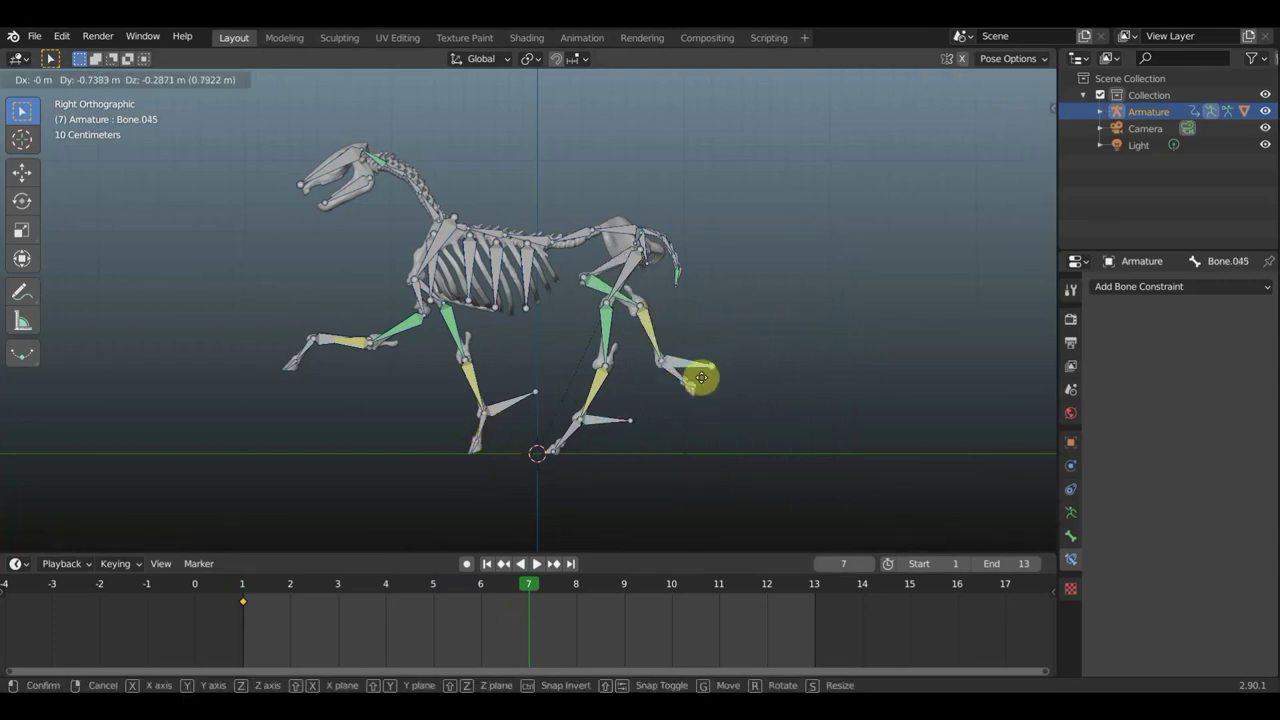
click(837, 366)
mouse_move(785, 406)
middle_down()
mouse_move(720, 409)
mouse_move(640, 290)
middle_up()
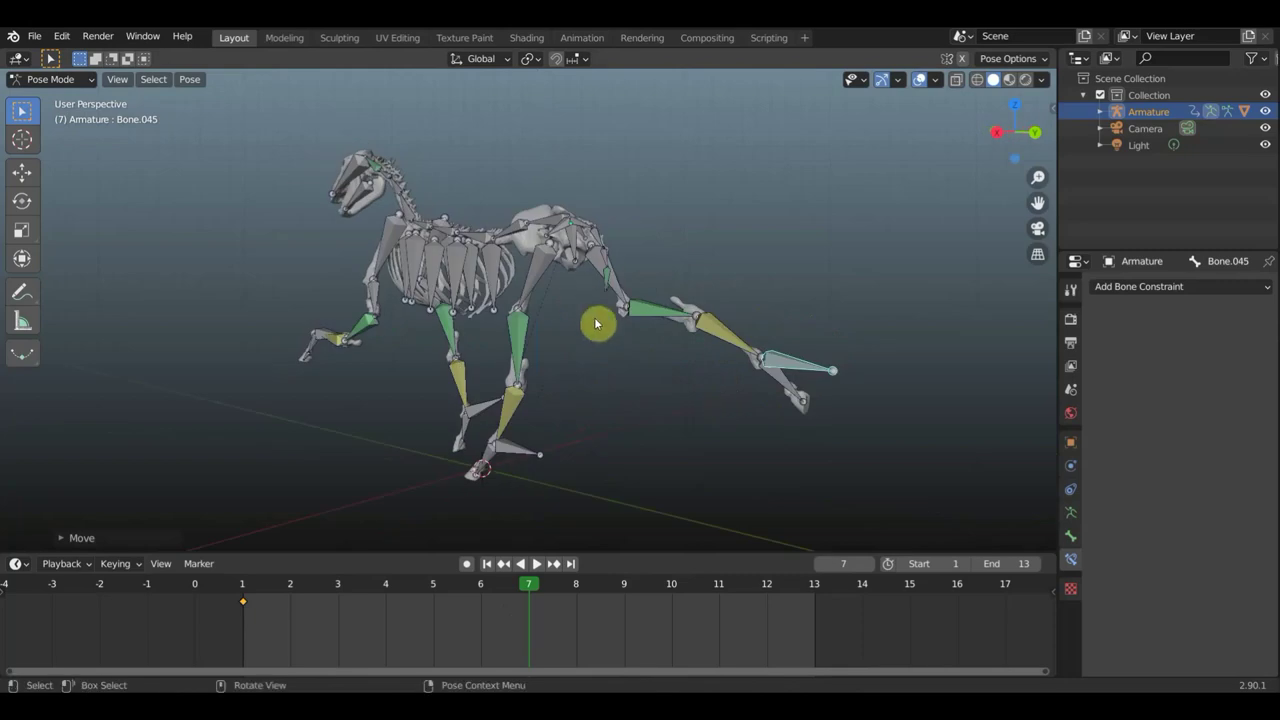
key(KP_7)
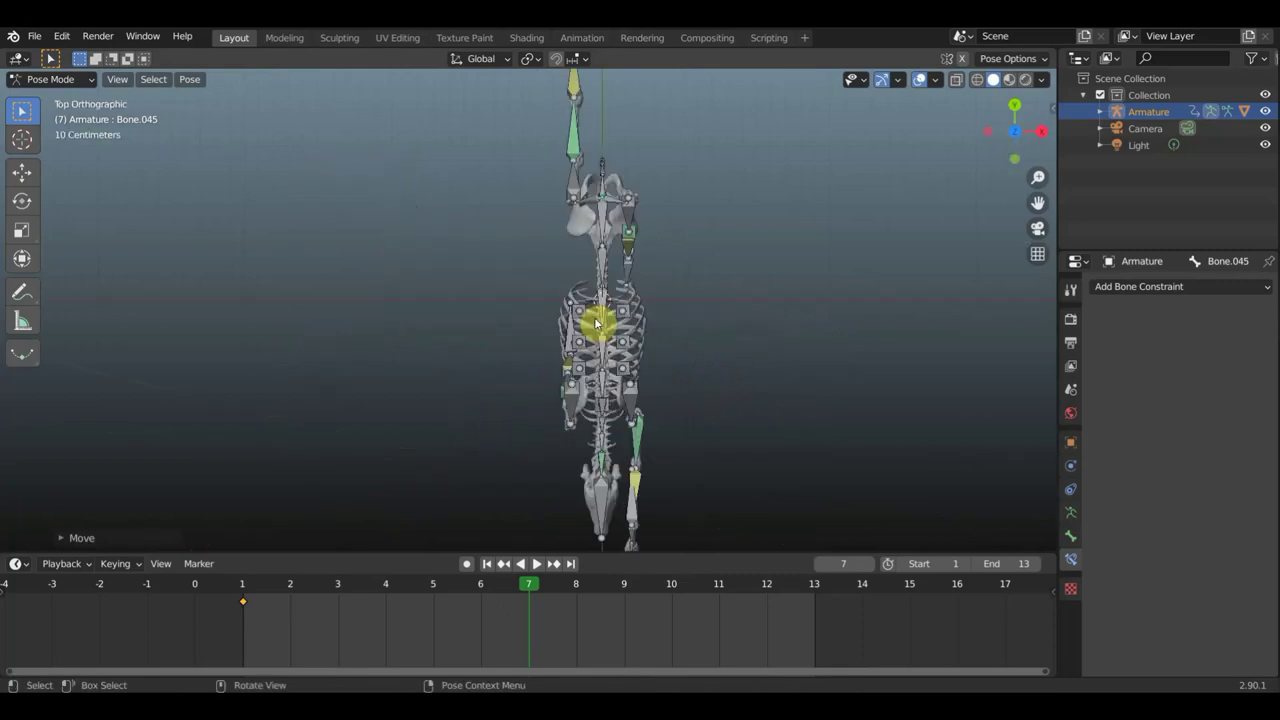
key(KP_3)
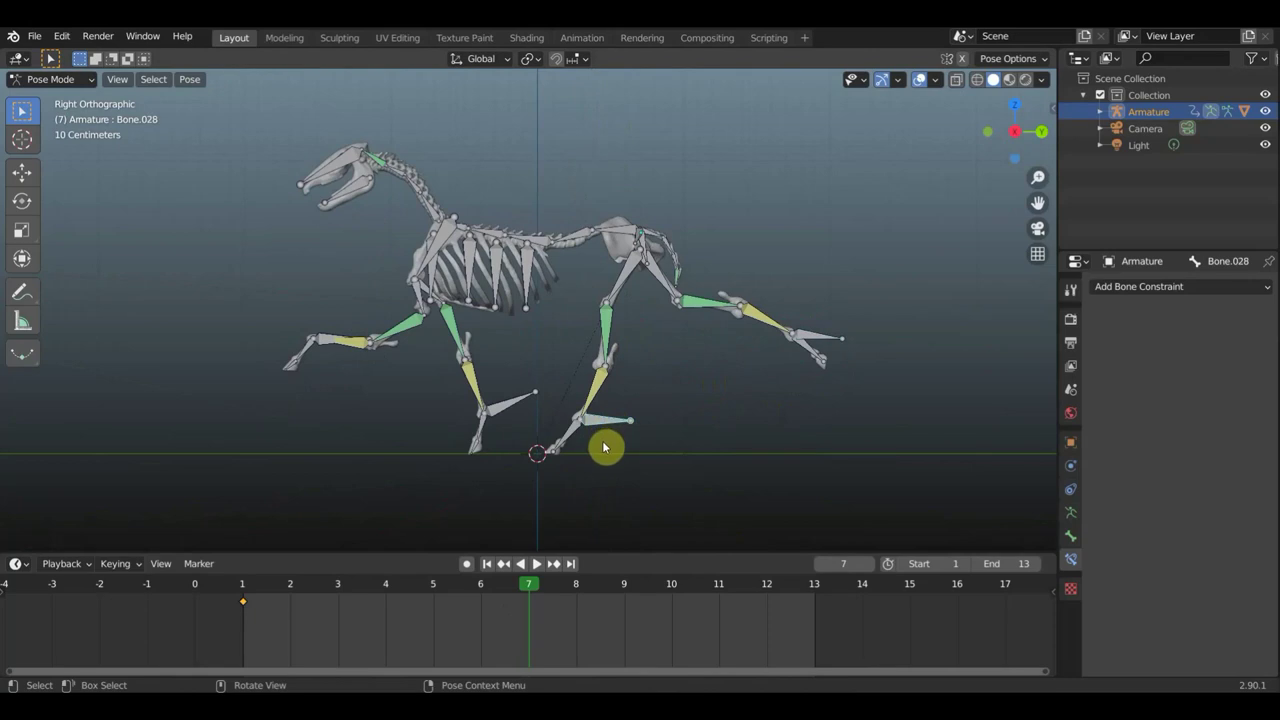
Raise the hind lower leg and rotate the hind foot and outstretched hind leg bones
key(g)
click(664, 375)
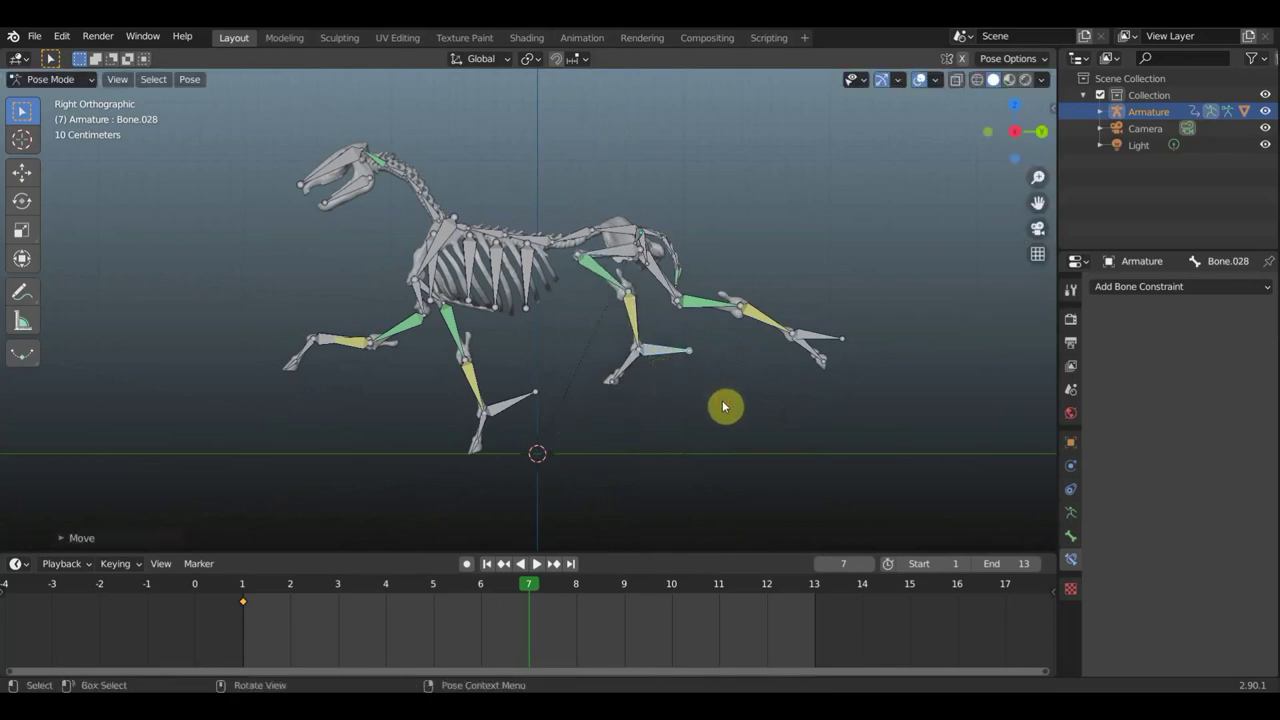
key(r)
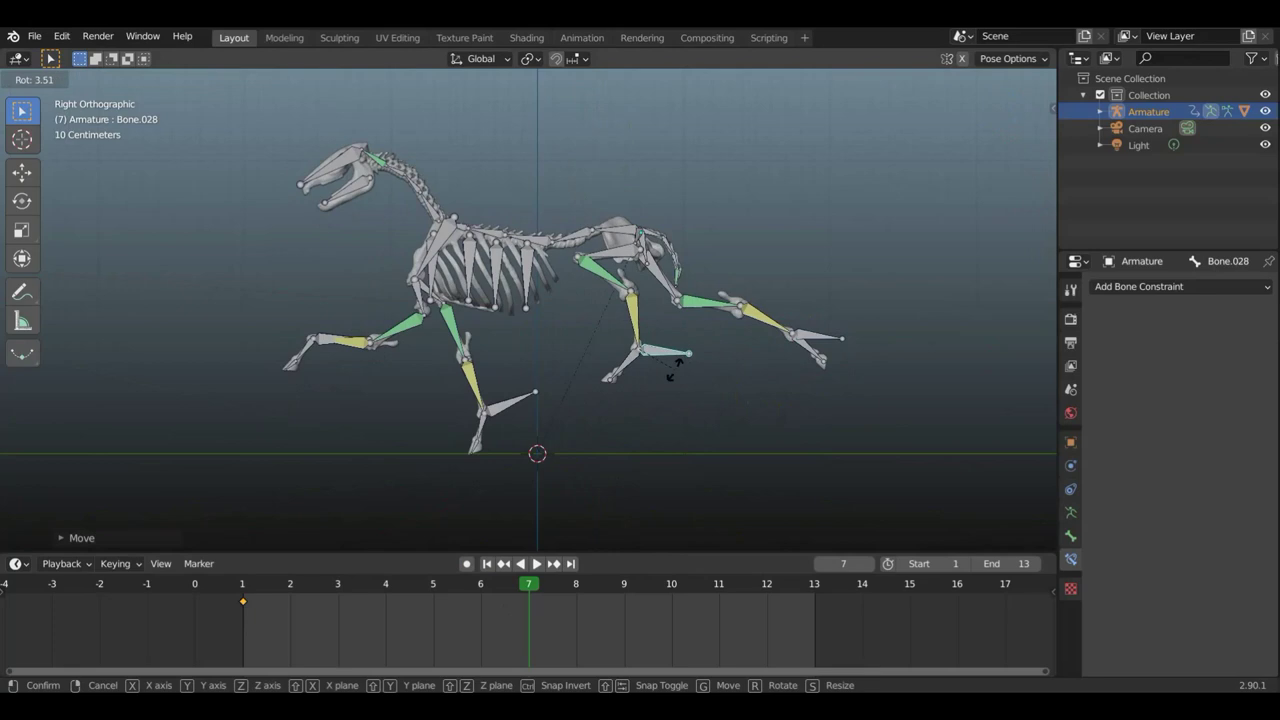
click(640, 363)
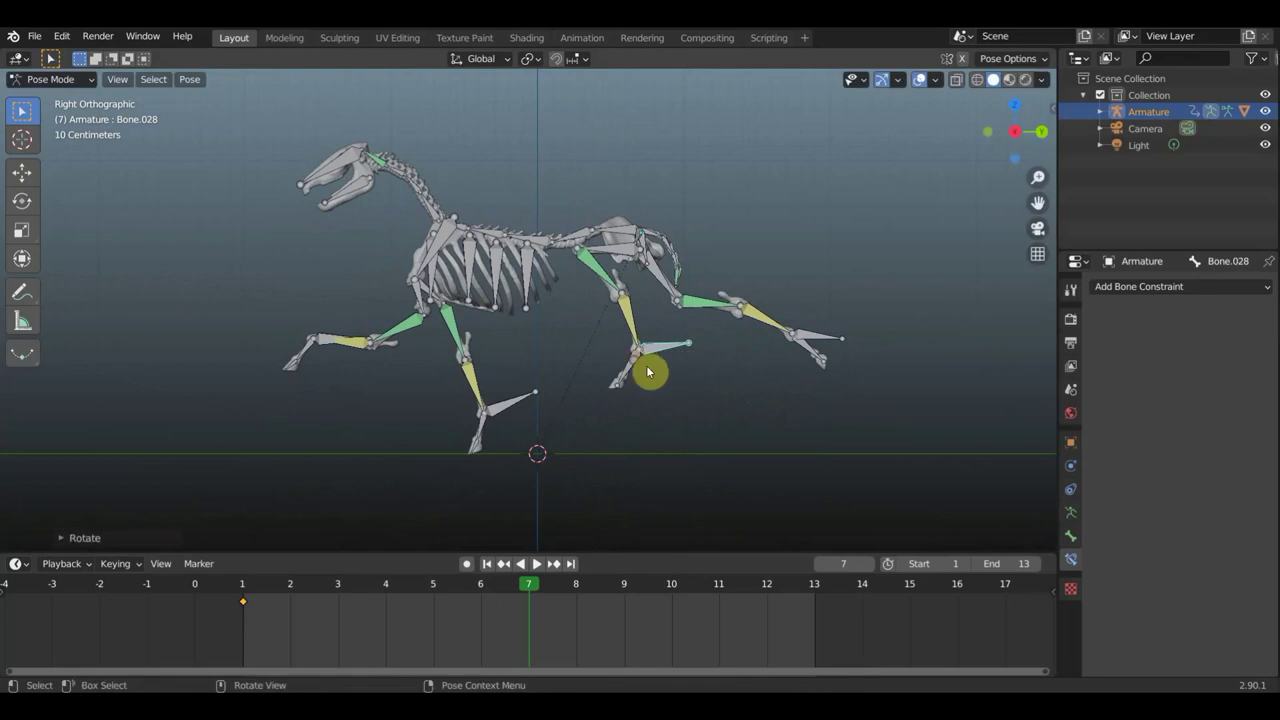
click(676, 352)
key(r)
click(669, 355)
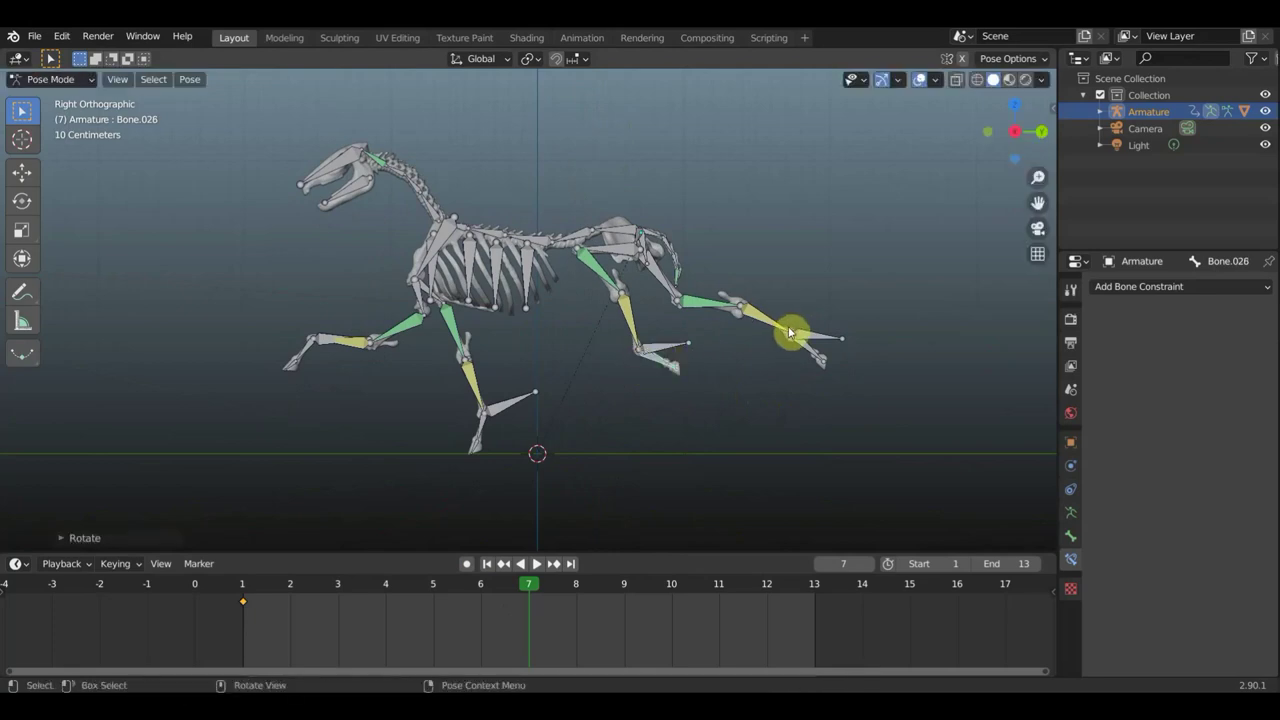
Tuck the outstretched hind hoof under the body and rotate it into place
click(816, 336)
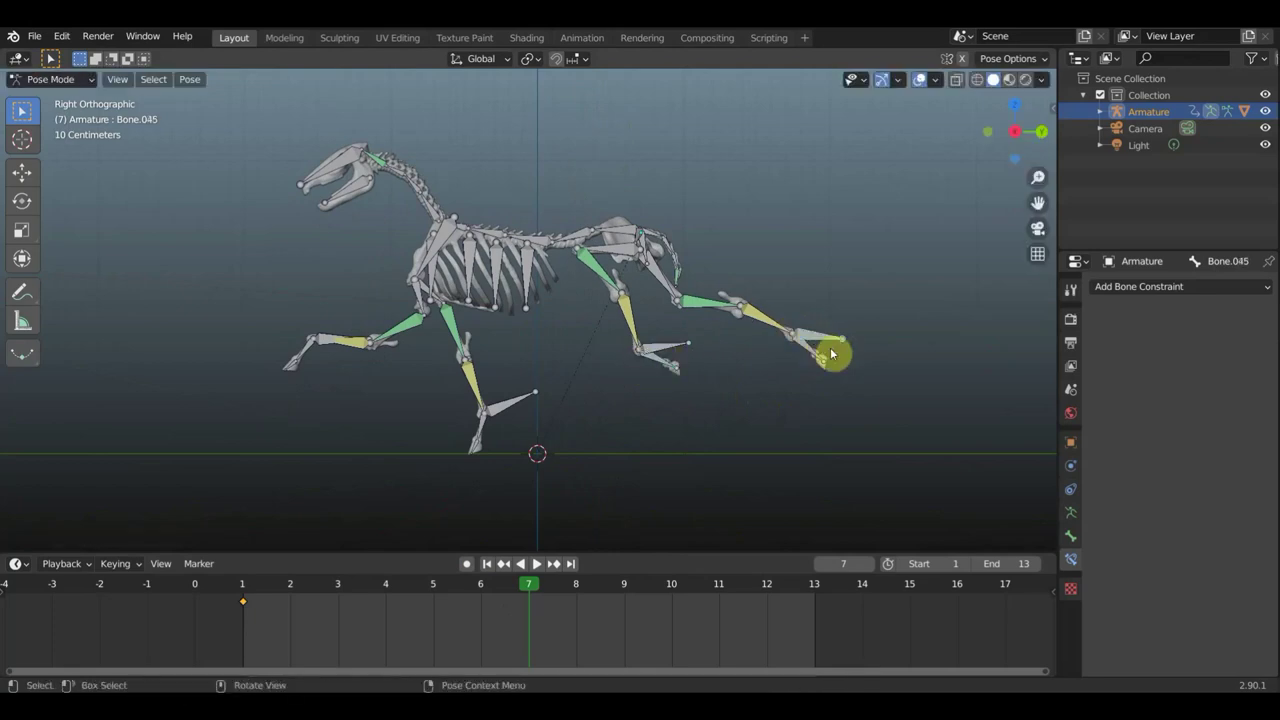
key(g)
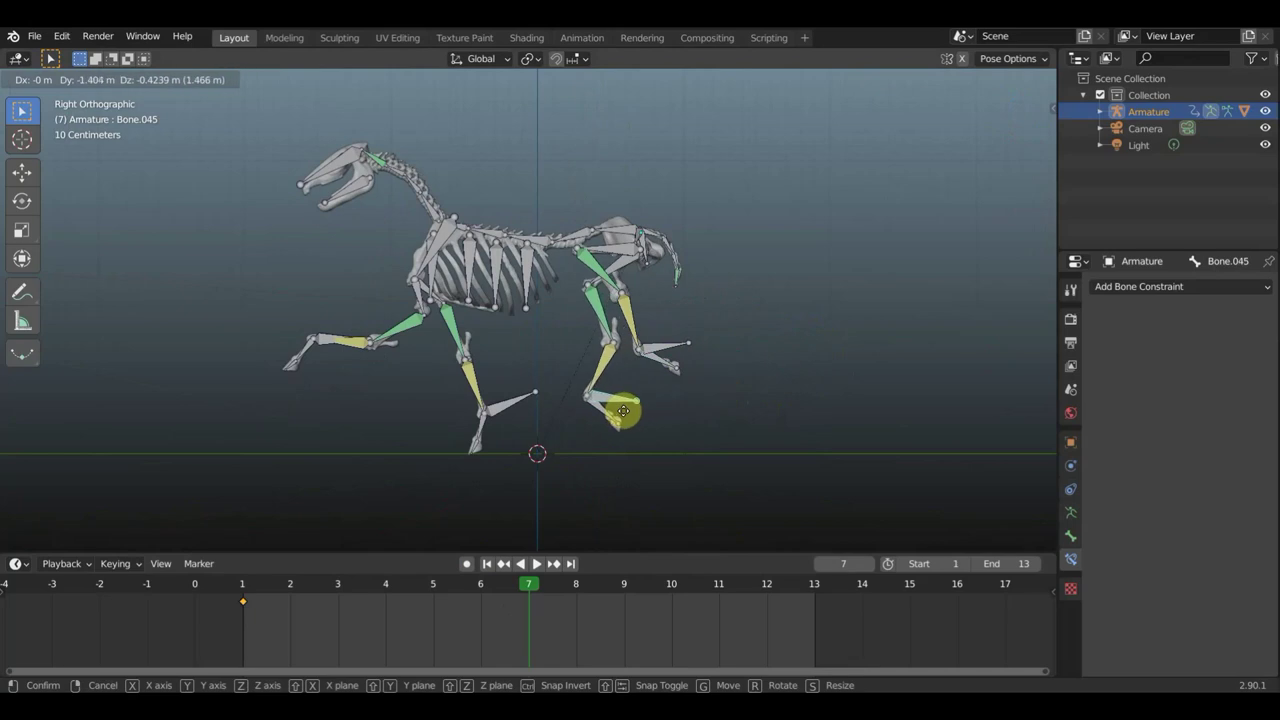
click(609, 423)
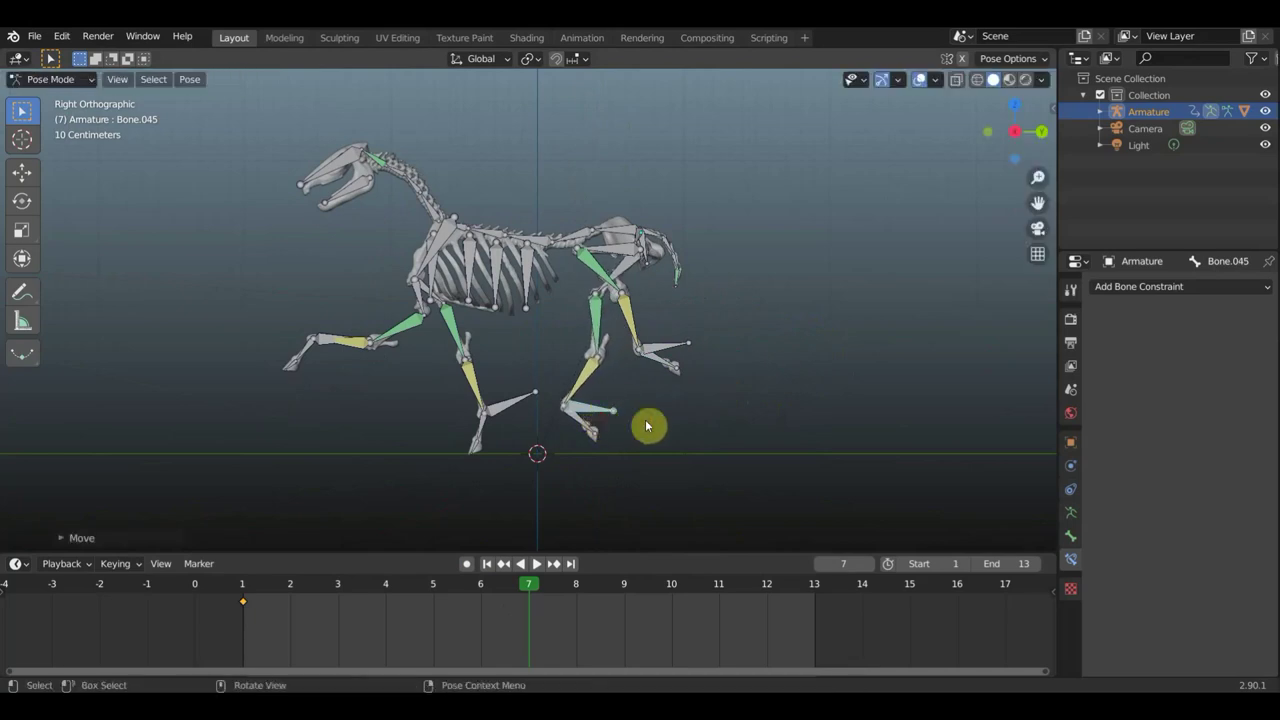
key(r)
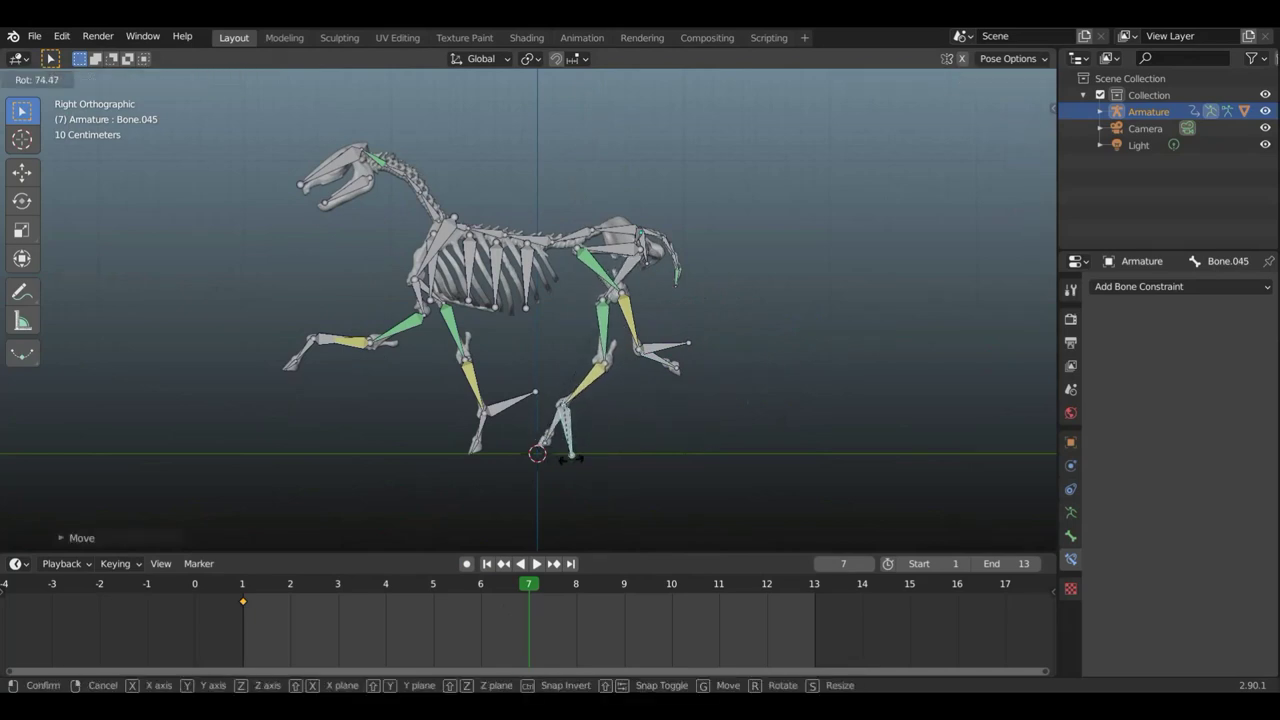
click(570, 458)
key(g)
click(634, 460)
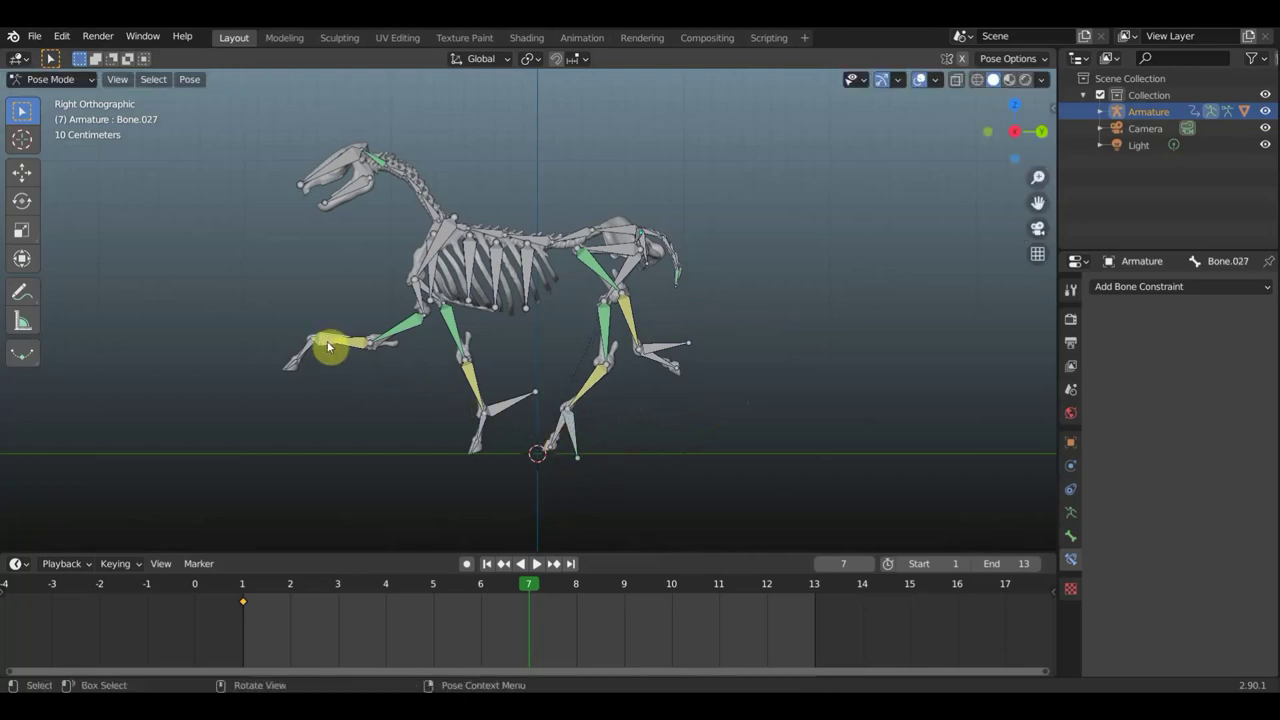
Reposition the leading front foot and swing the other lower front leg upward and back
key(g)
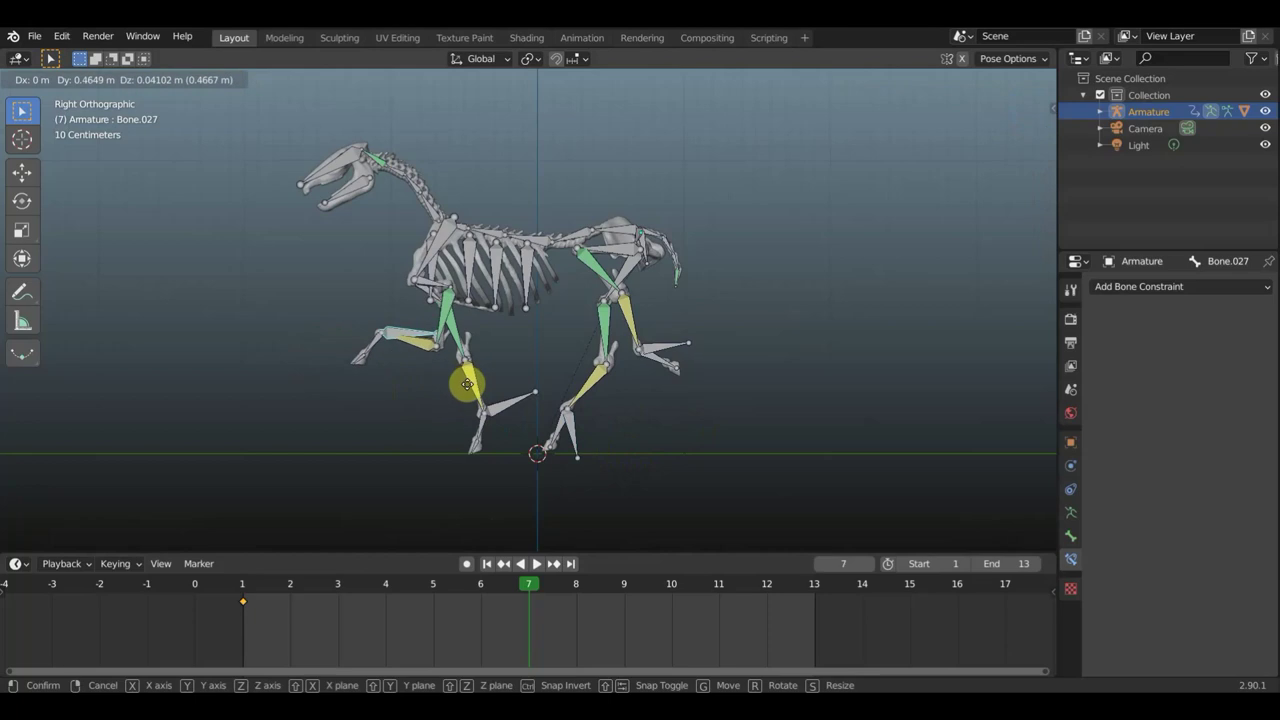
click(468, 384)
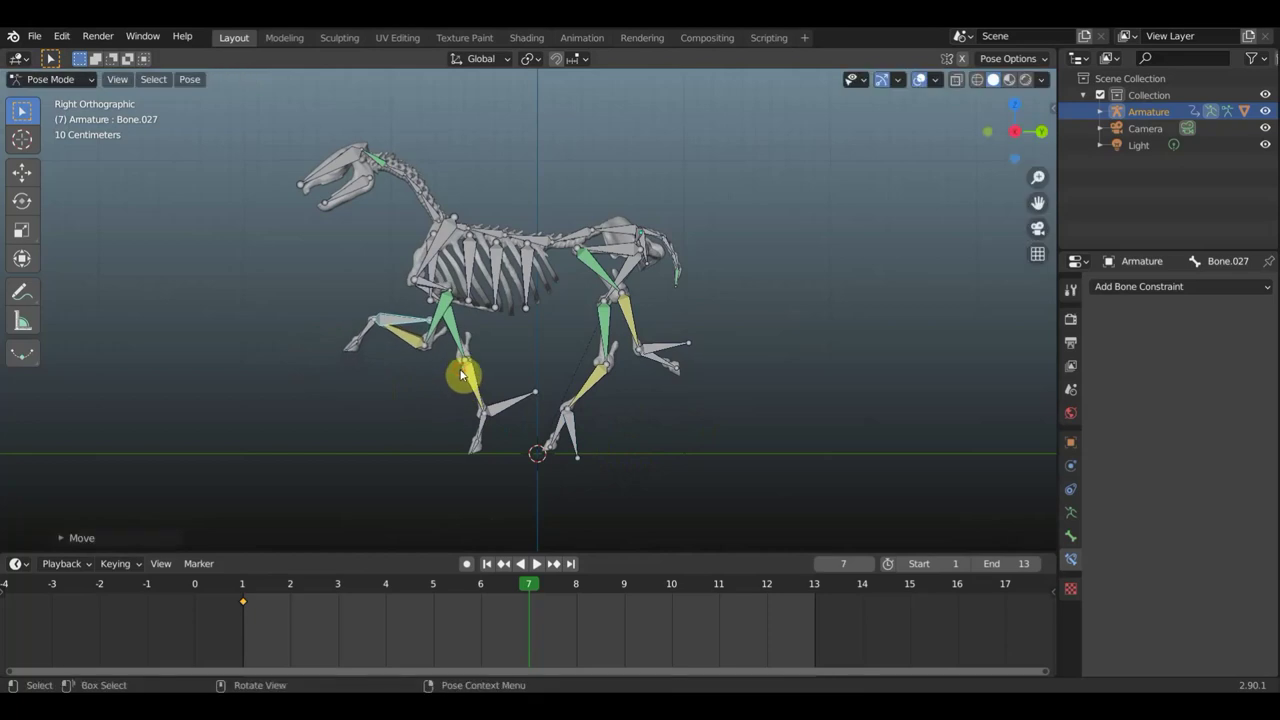
click(515, 400)
key(g)
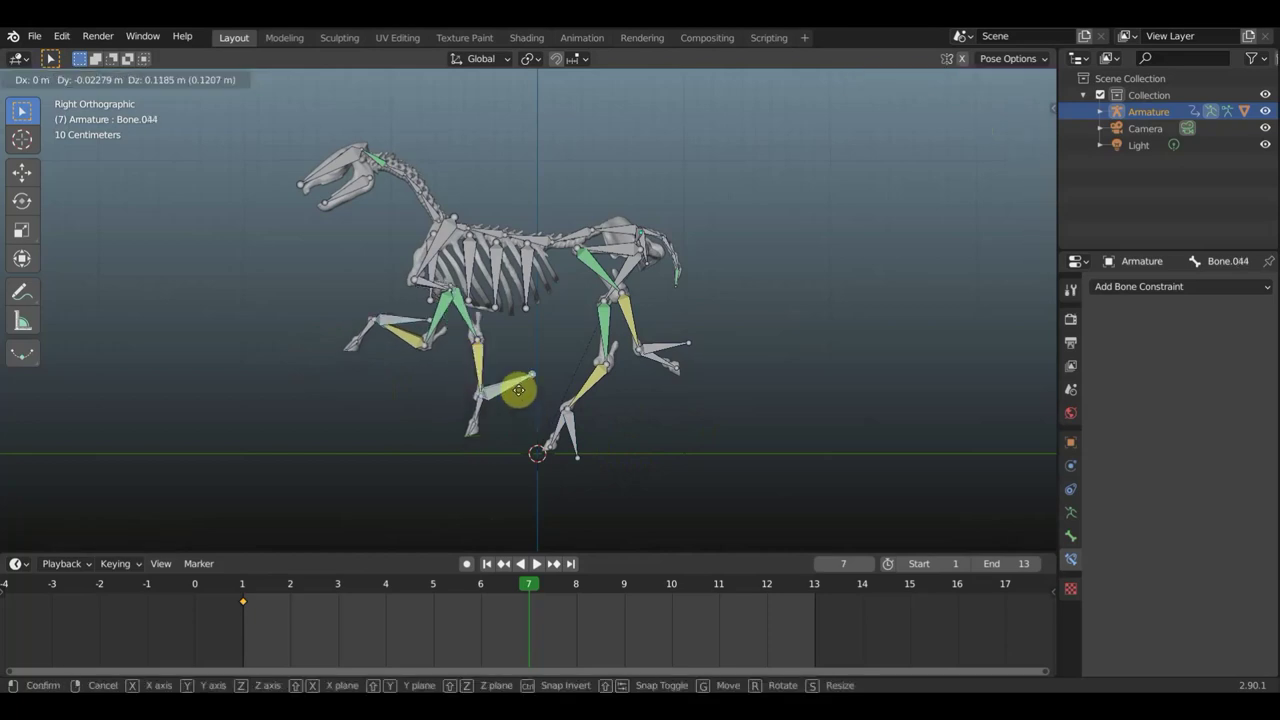
click(520, 382)
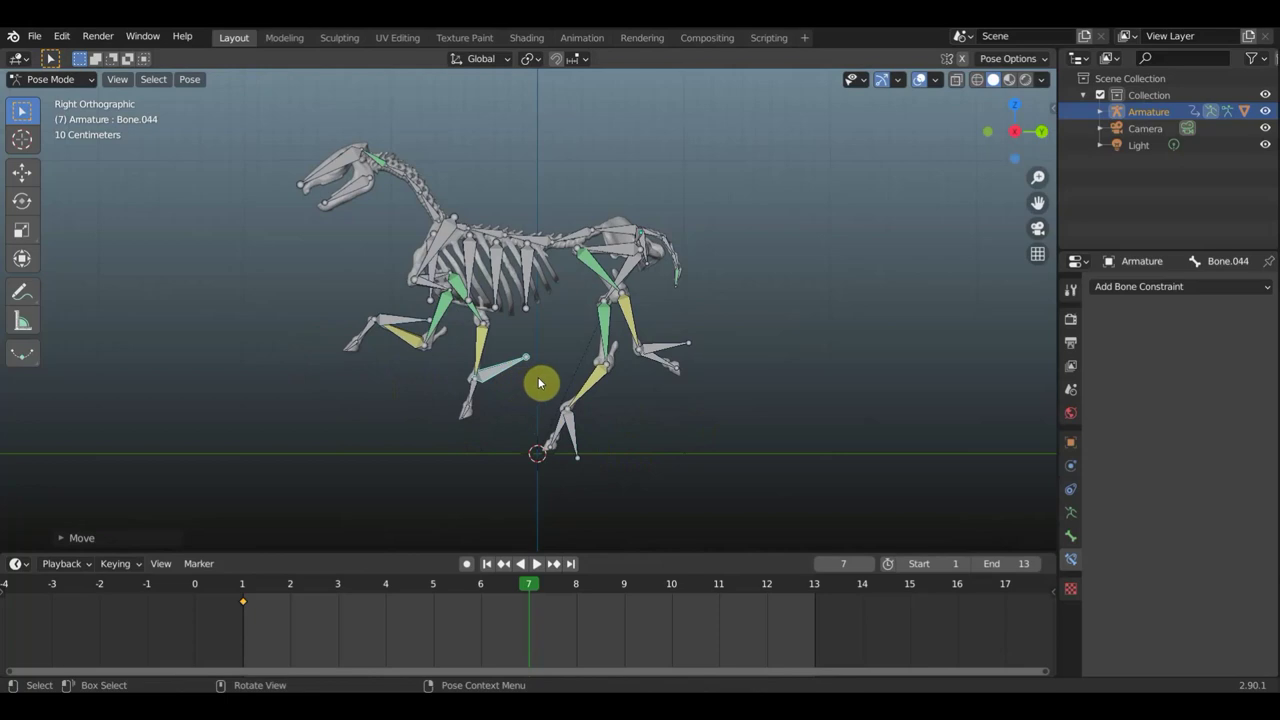
key(r)
click(528, 335)
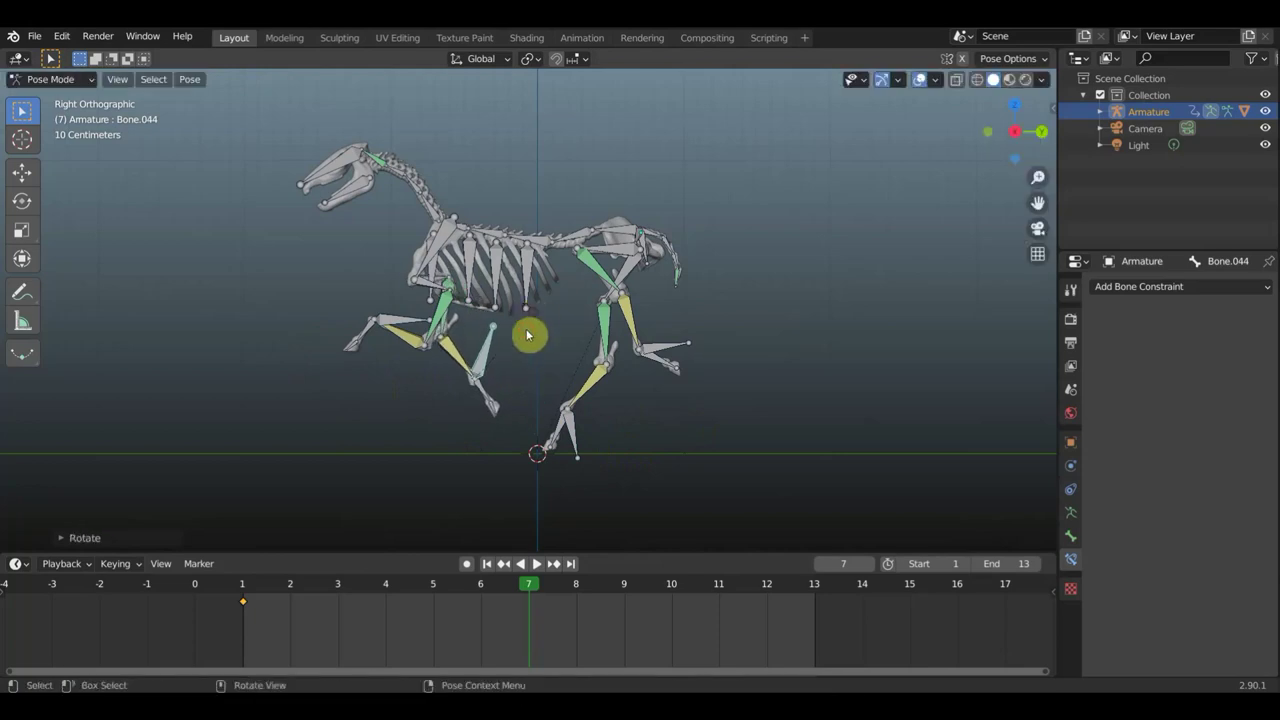
Rotate the lower front leg further back and reposition its front foot bone
click(484, 398)
key(r)
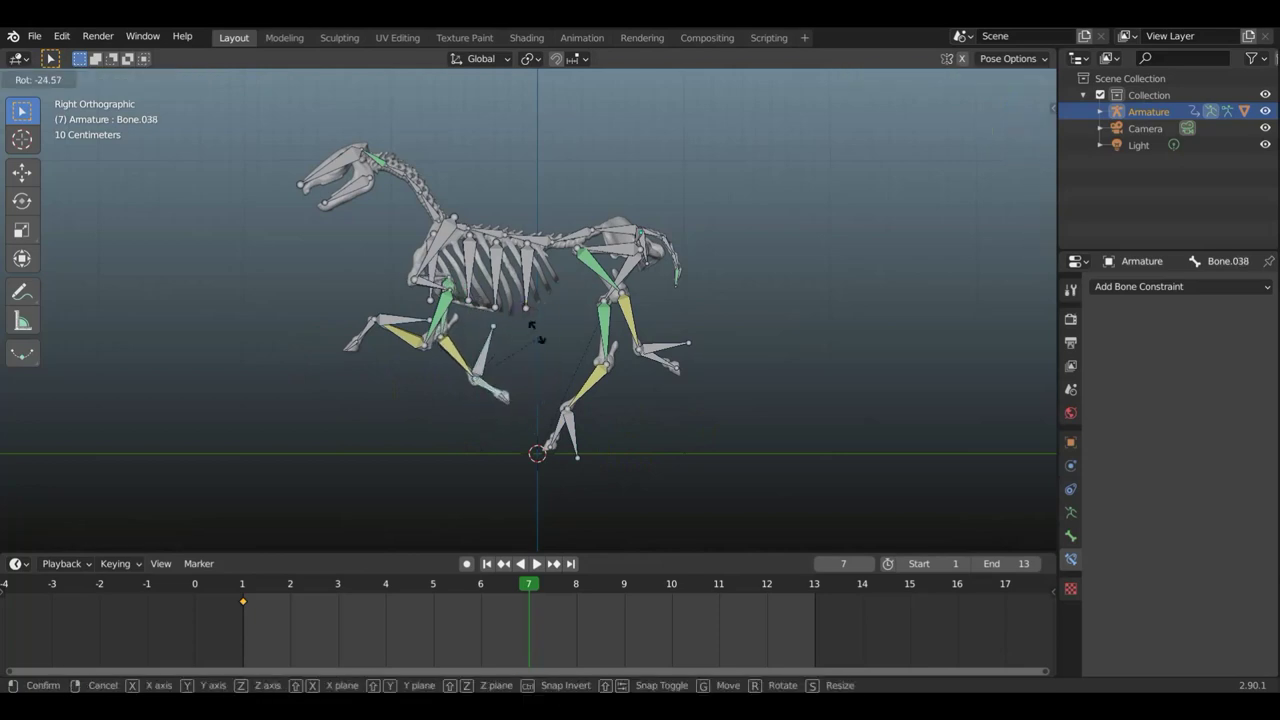
click(503, 297)
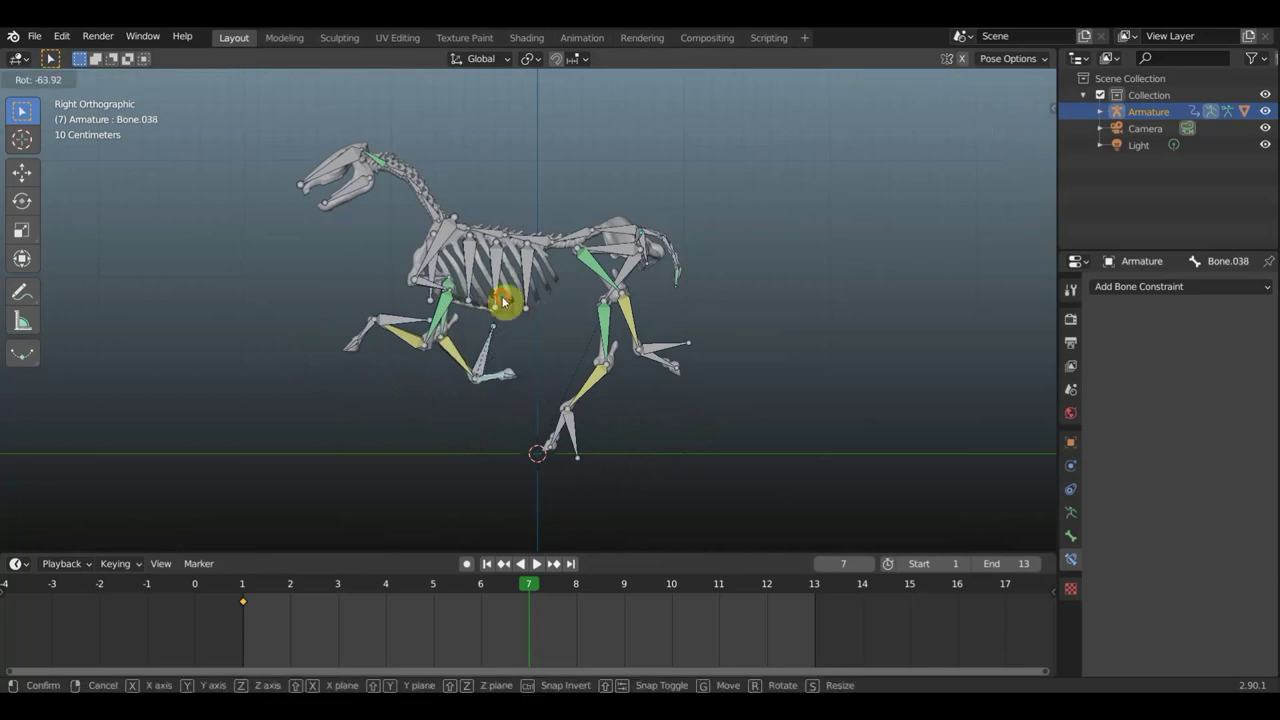
click(488, 349)
key(g)
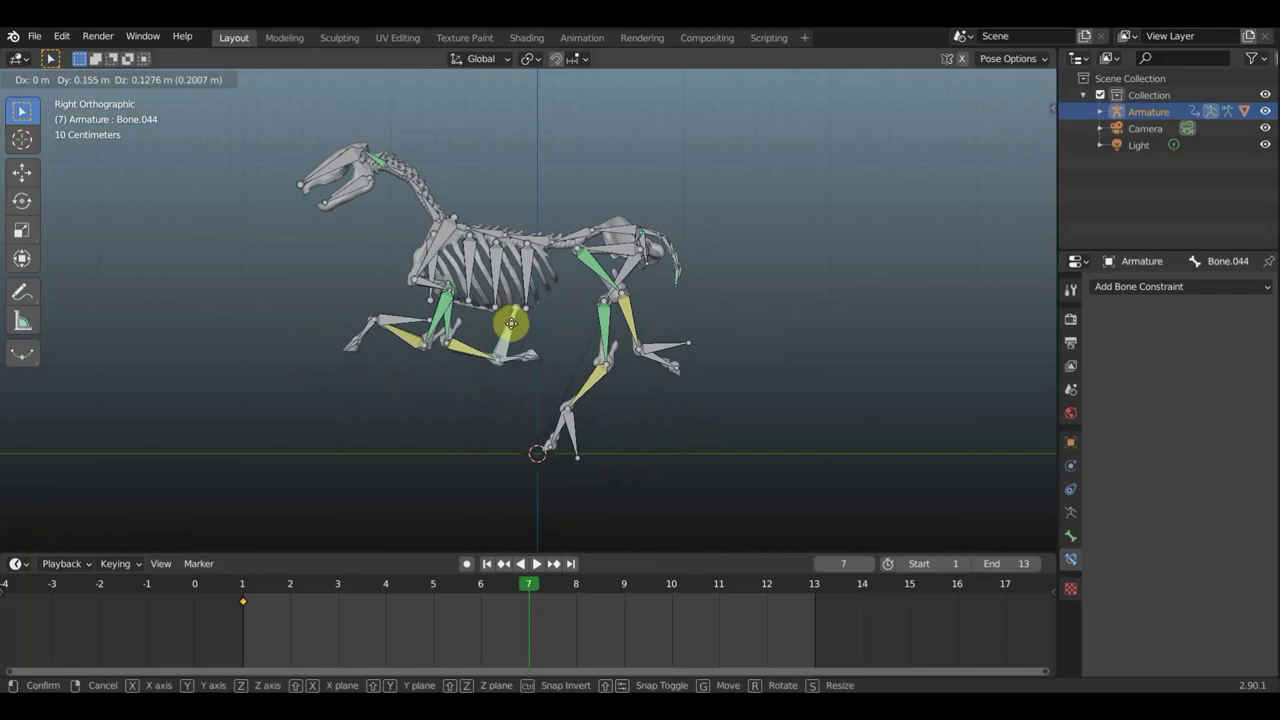
click(531, 333)
mouse_move(535, 338)
middle_down()
mouse_move(493, 408)
mouse_move(444, 401)
middle_up()
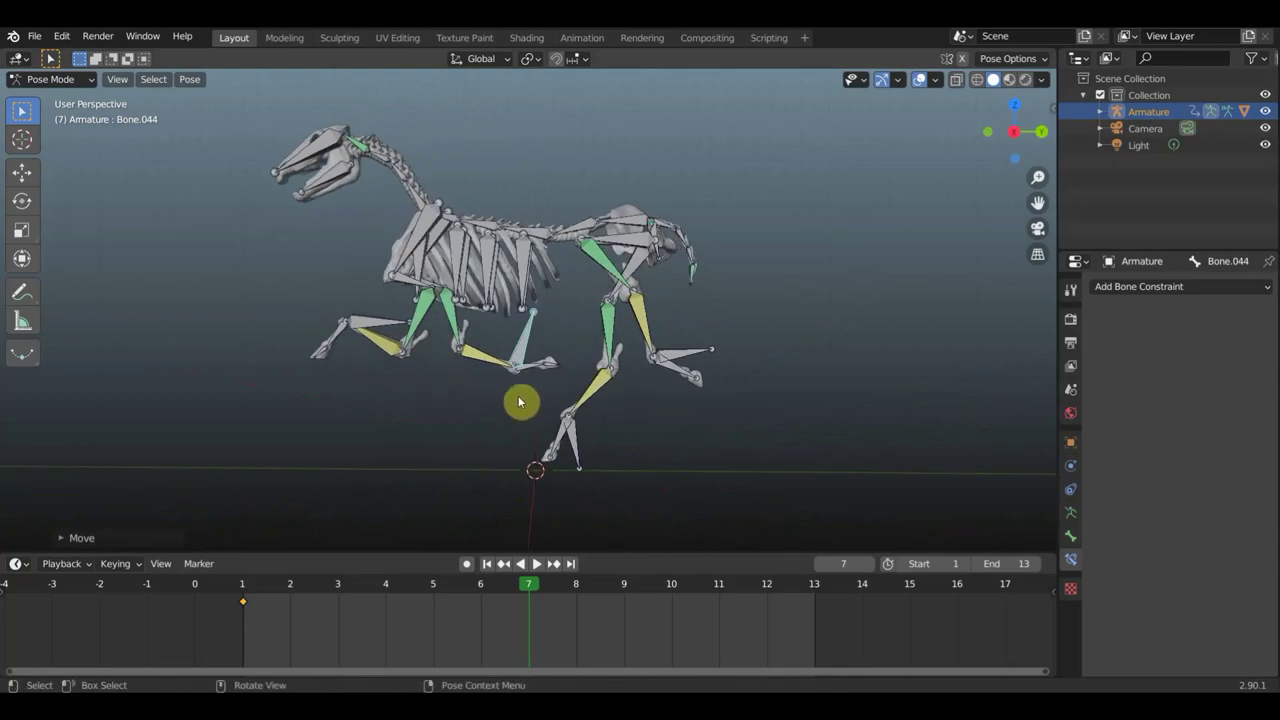
alt+middle_drag(519, 403, 520, 363)
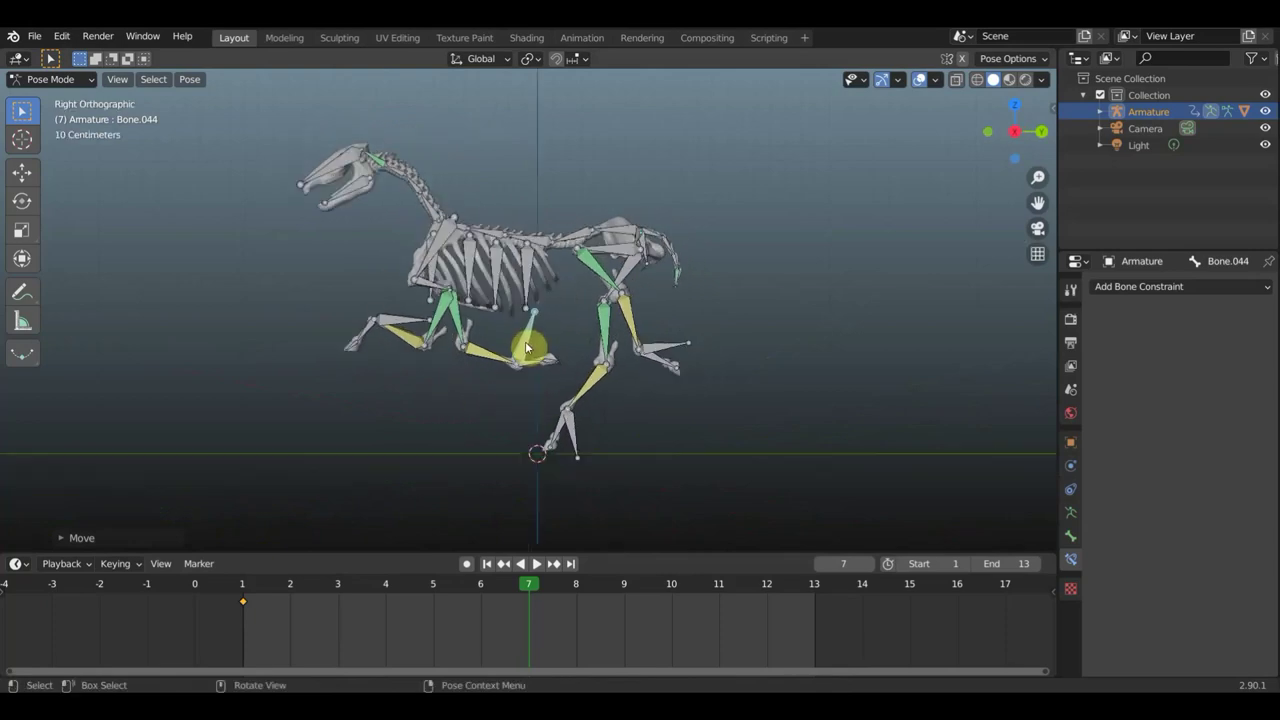
Raise, rotate and lift the leading front leg's foot, then shift that leg bone back
click(523, 349)
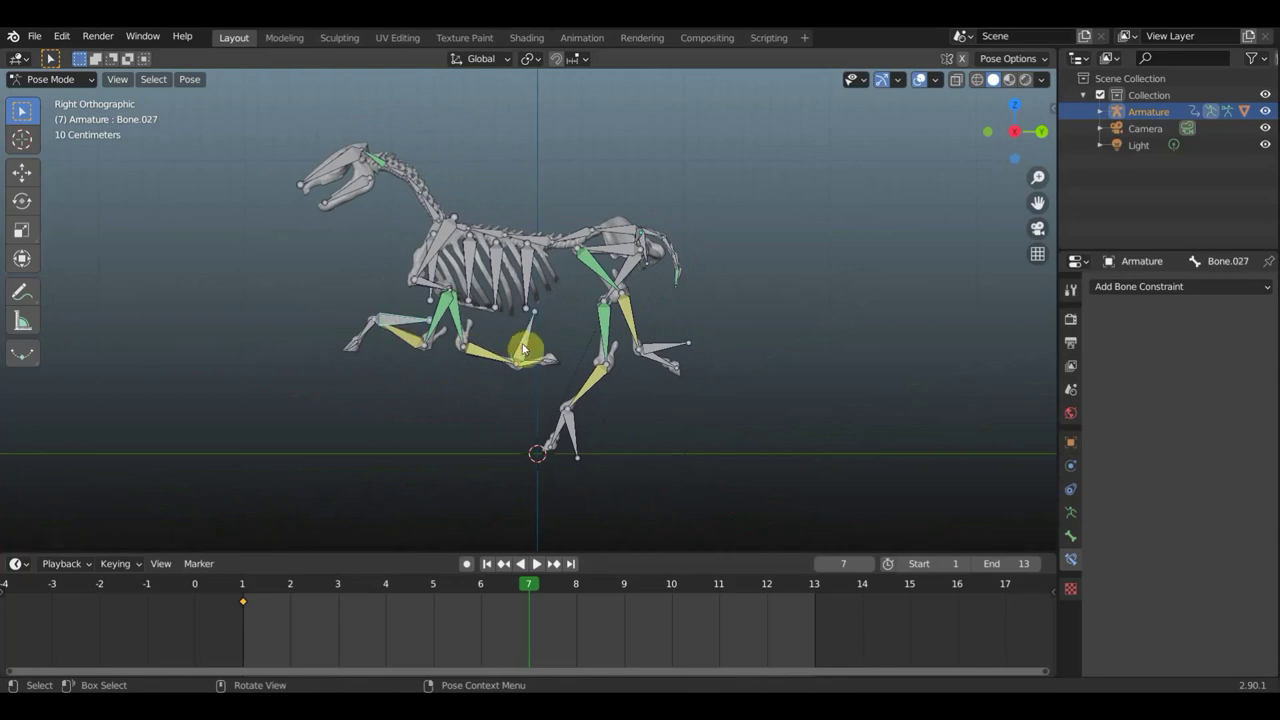
key(g)
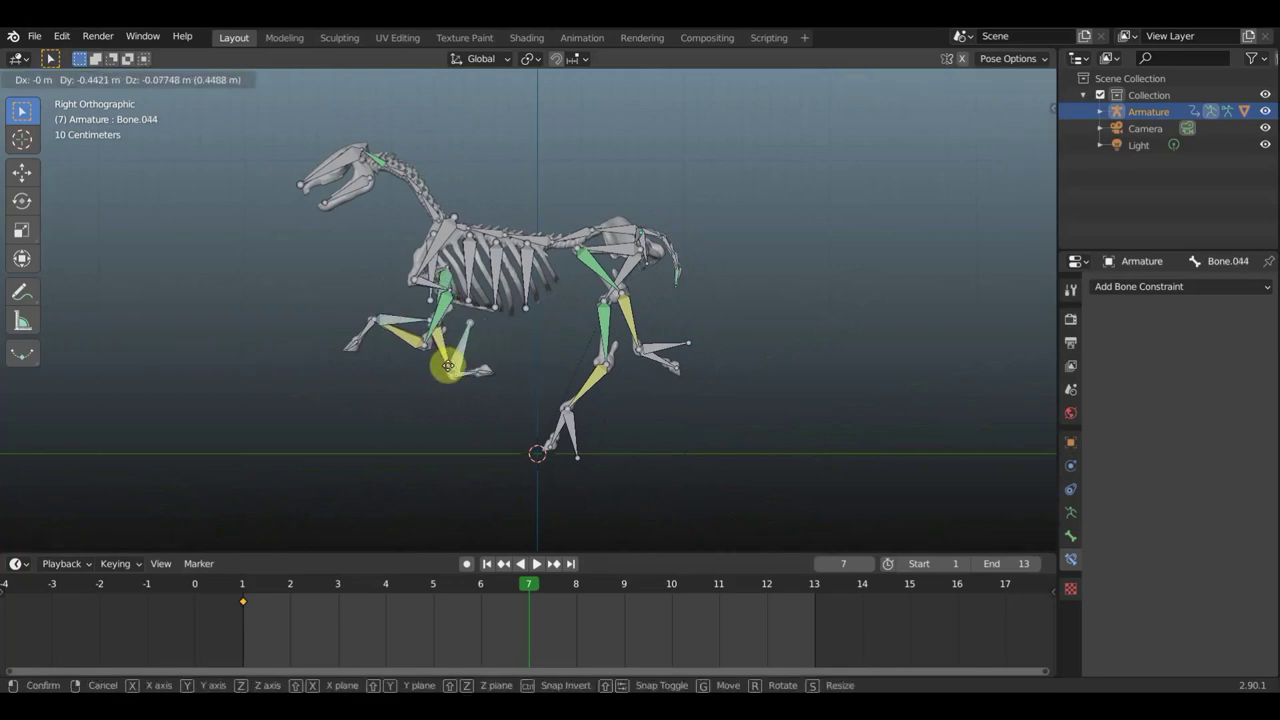
click(383, 362)
key(r)
click(337, 382)
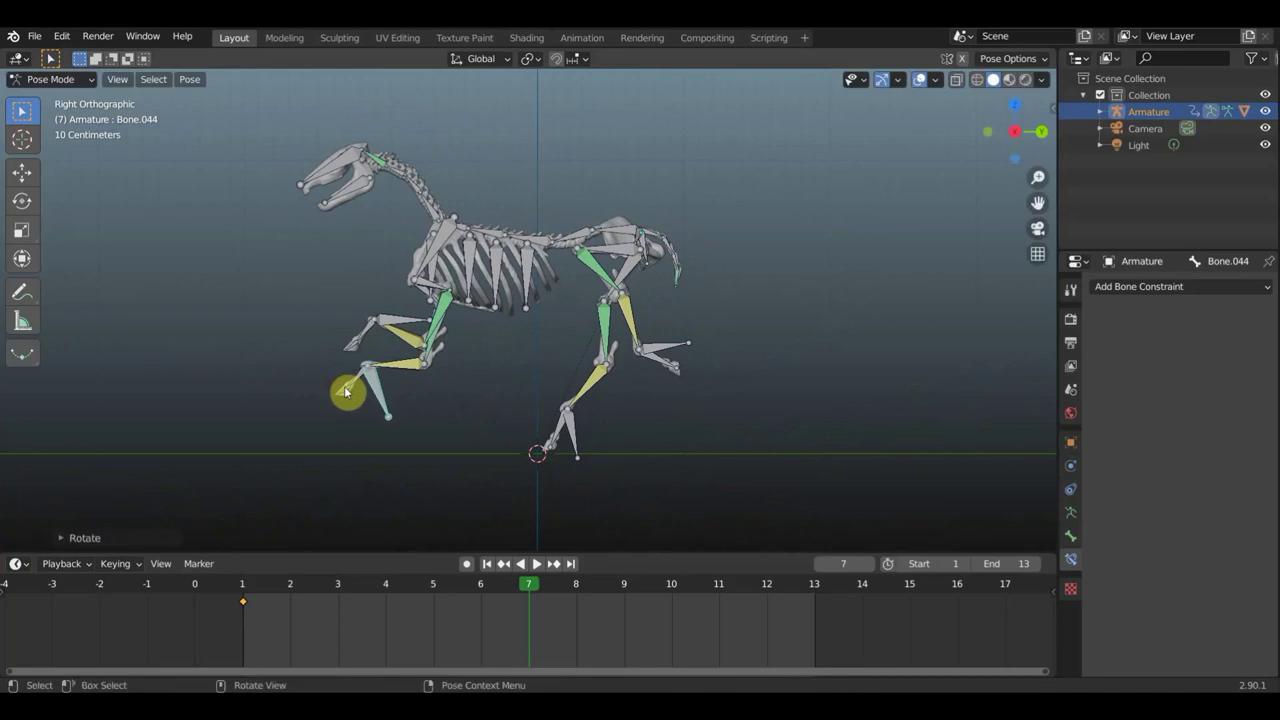
key(g)
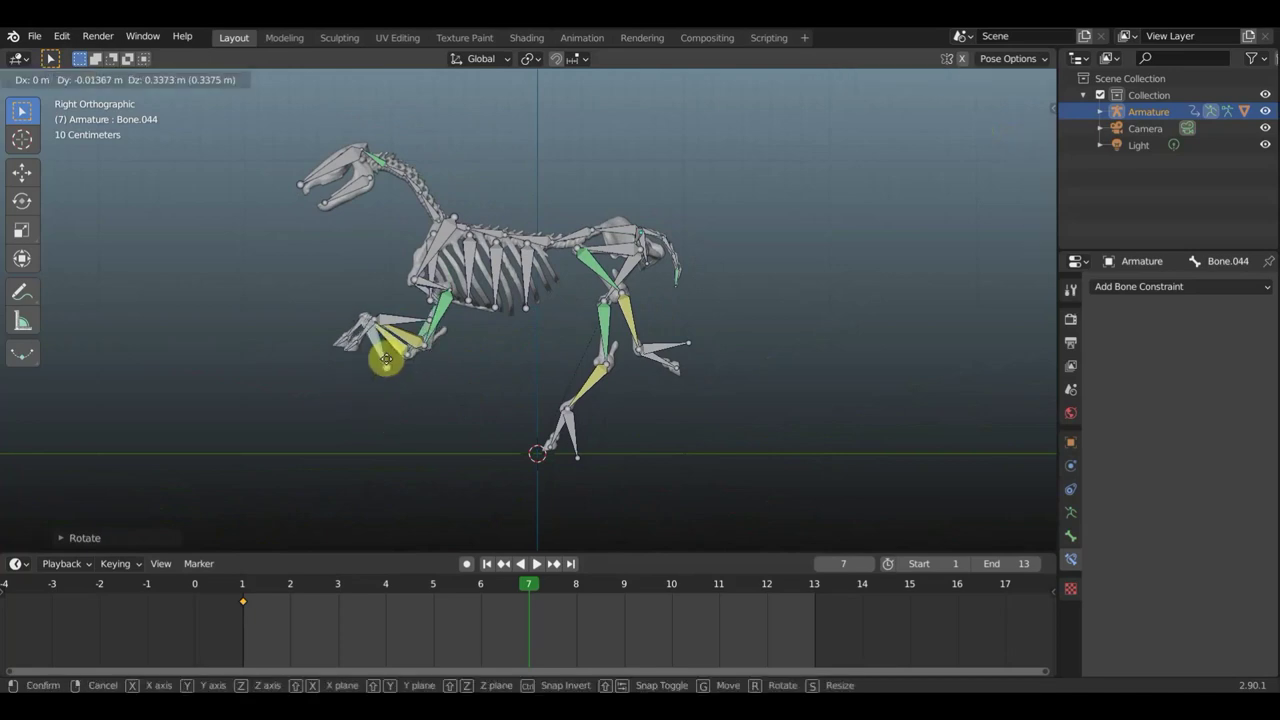
click(390, 345)
click(392, 320)
key(g)
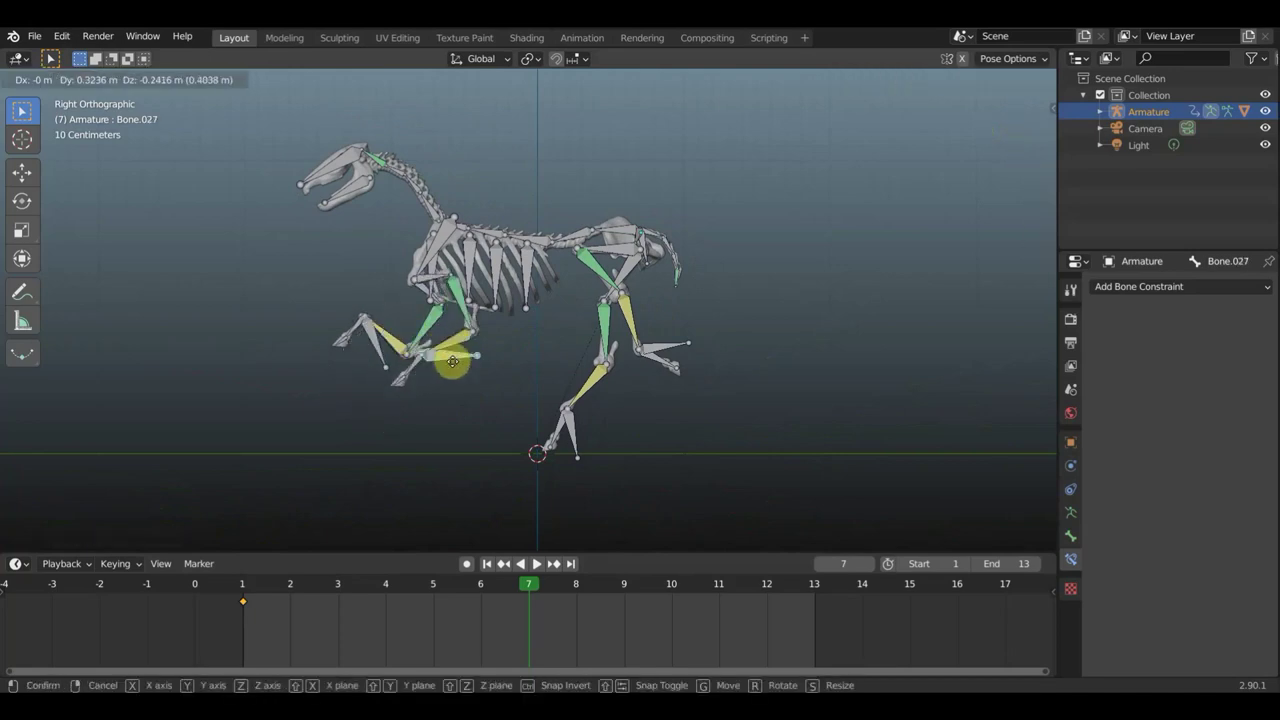
click(501, 380)
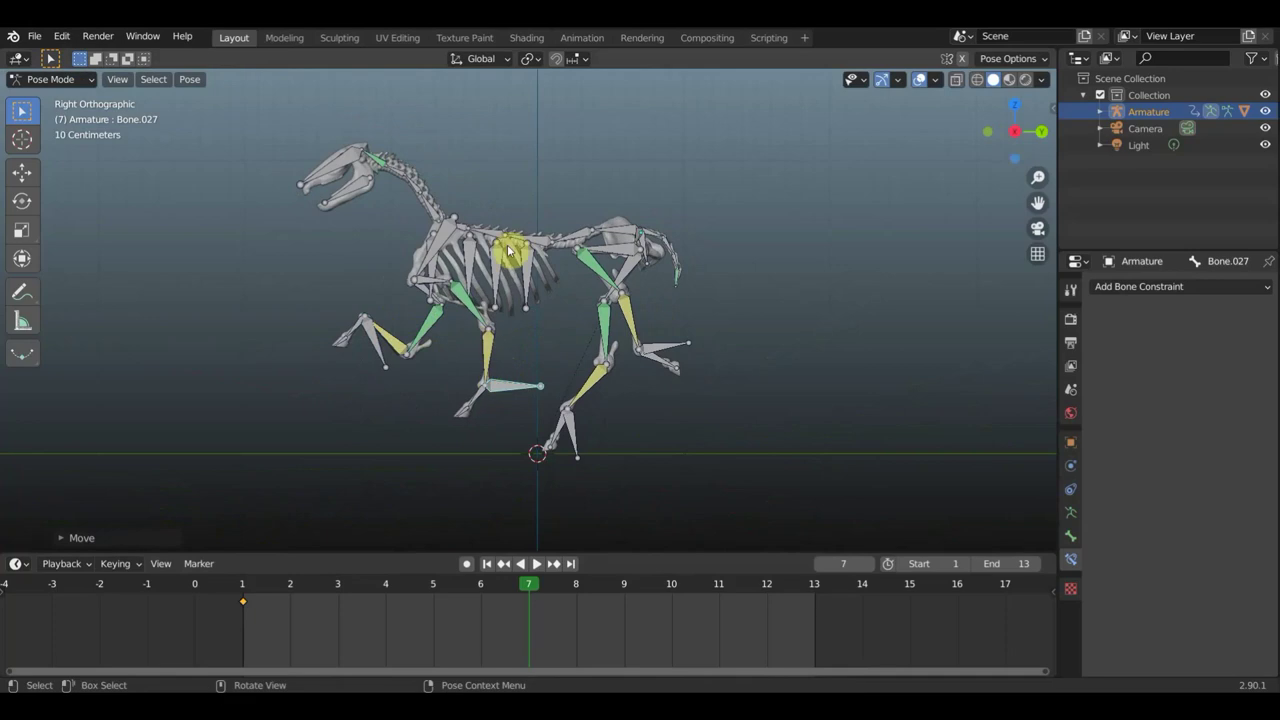
Rotate and move the lower foreleg bones to fold the leg under the chest, then select all bones for keying
key(r)
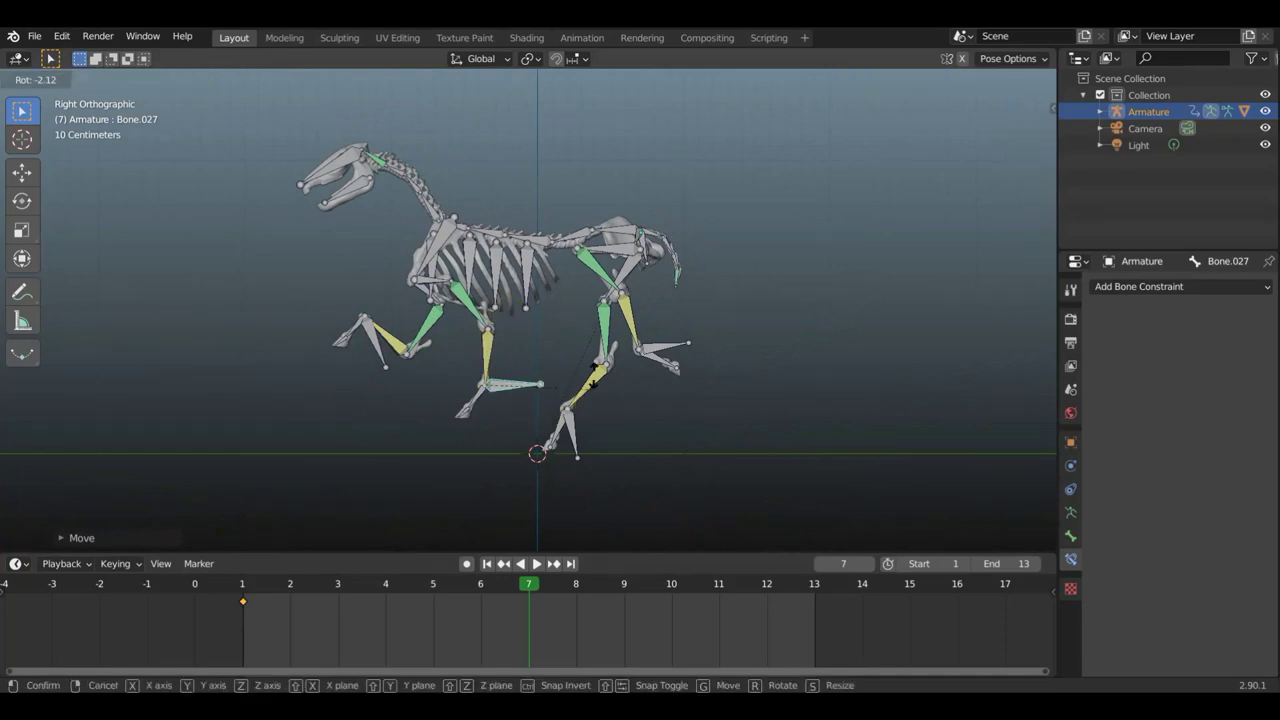
click(557, 286)
click(497, 403)
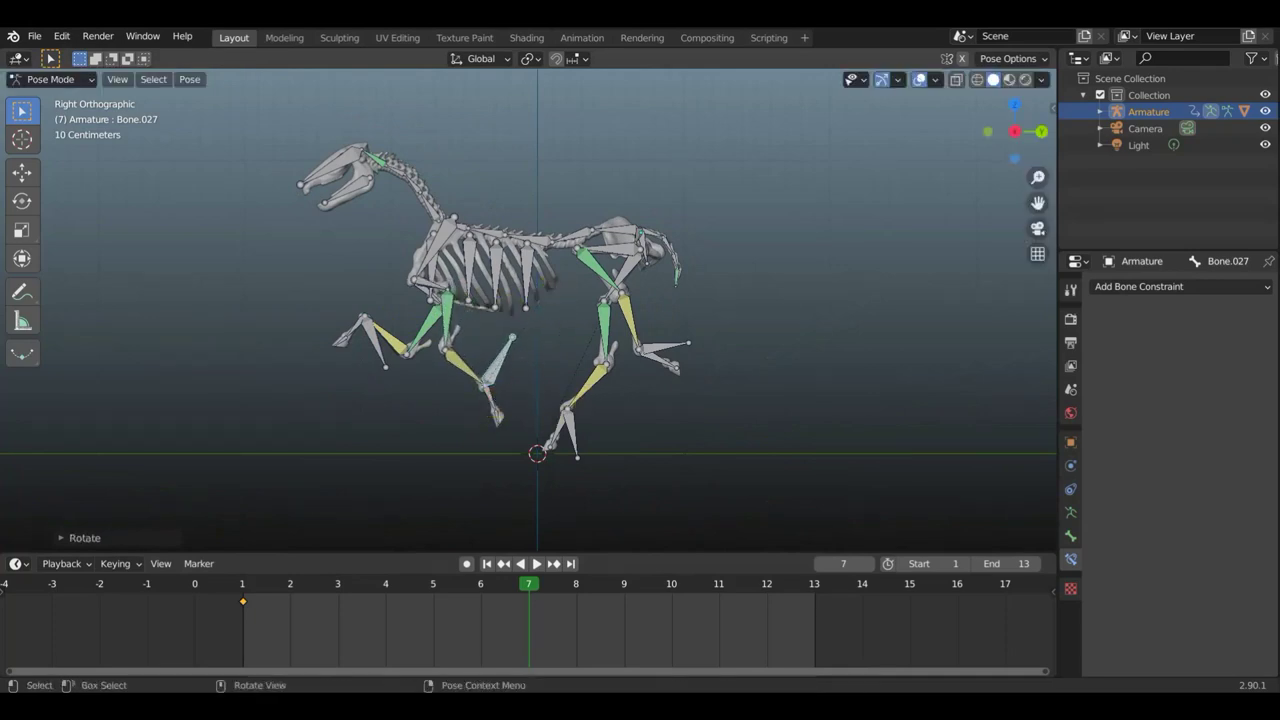
key(r)
click(468, 334)
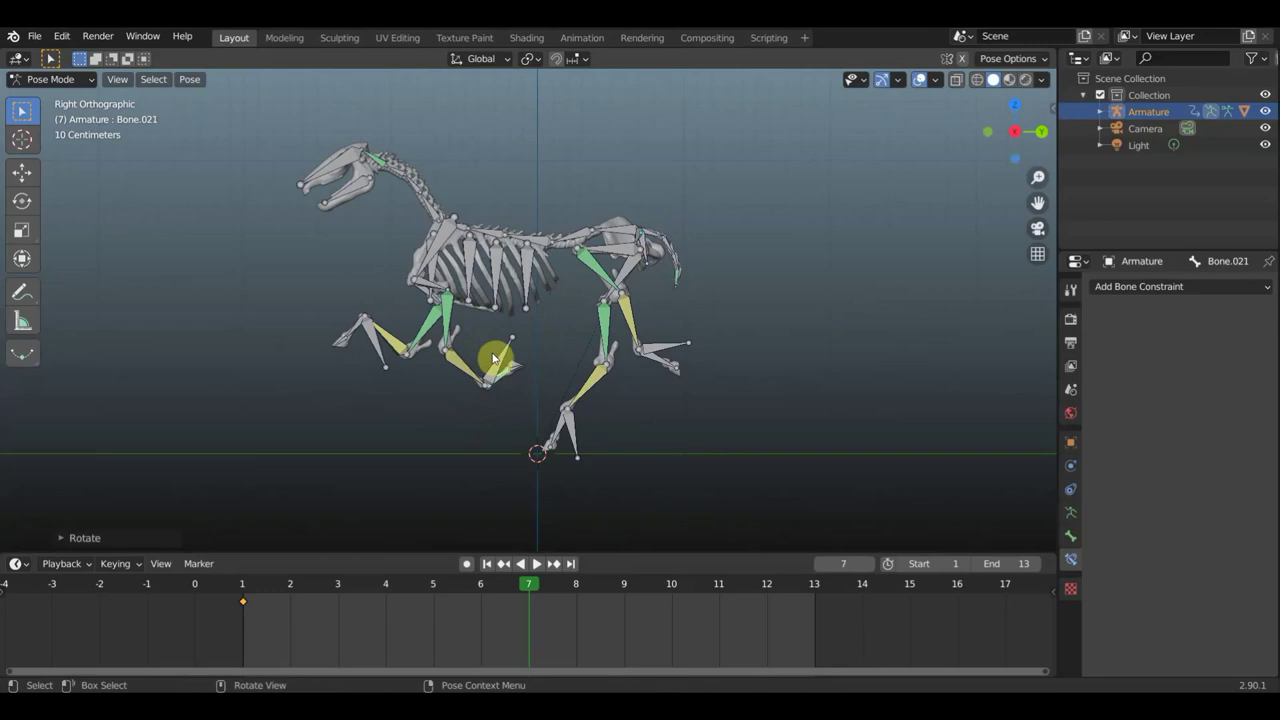
key(g)
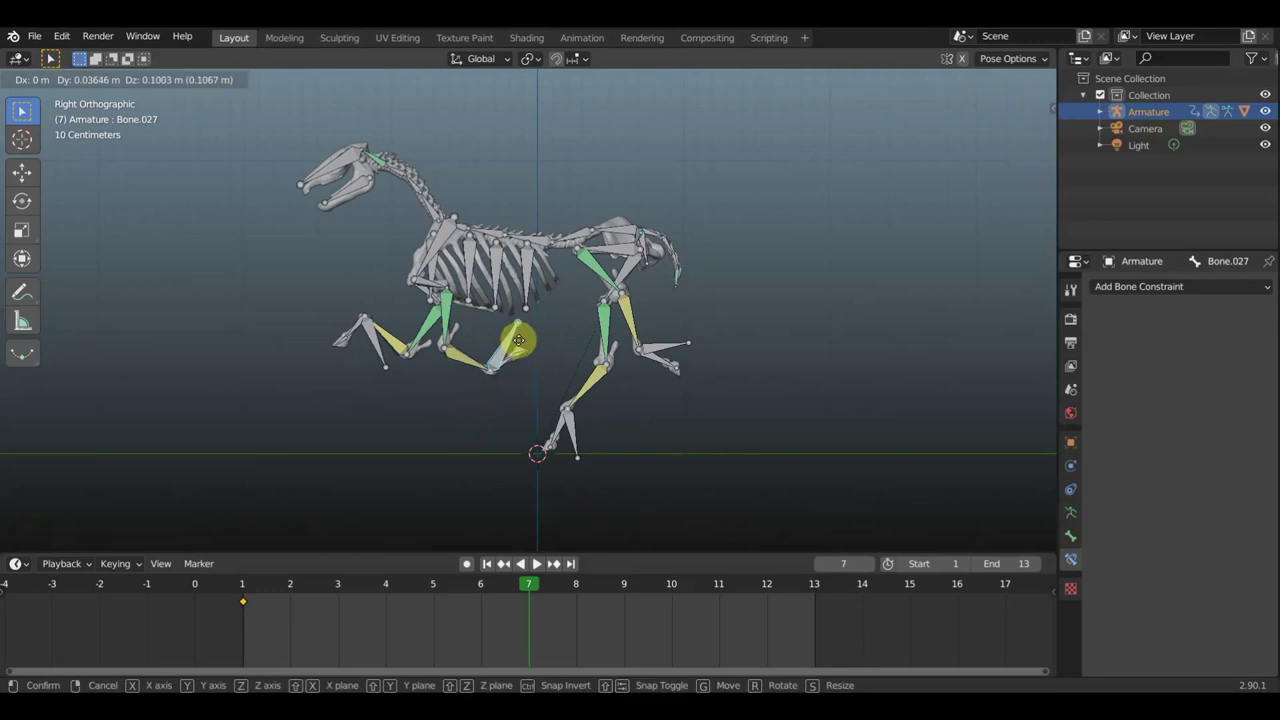
click(527, 336)
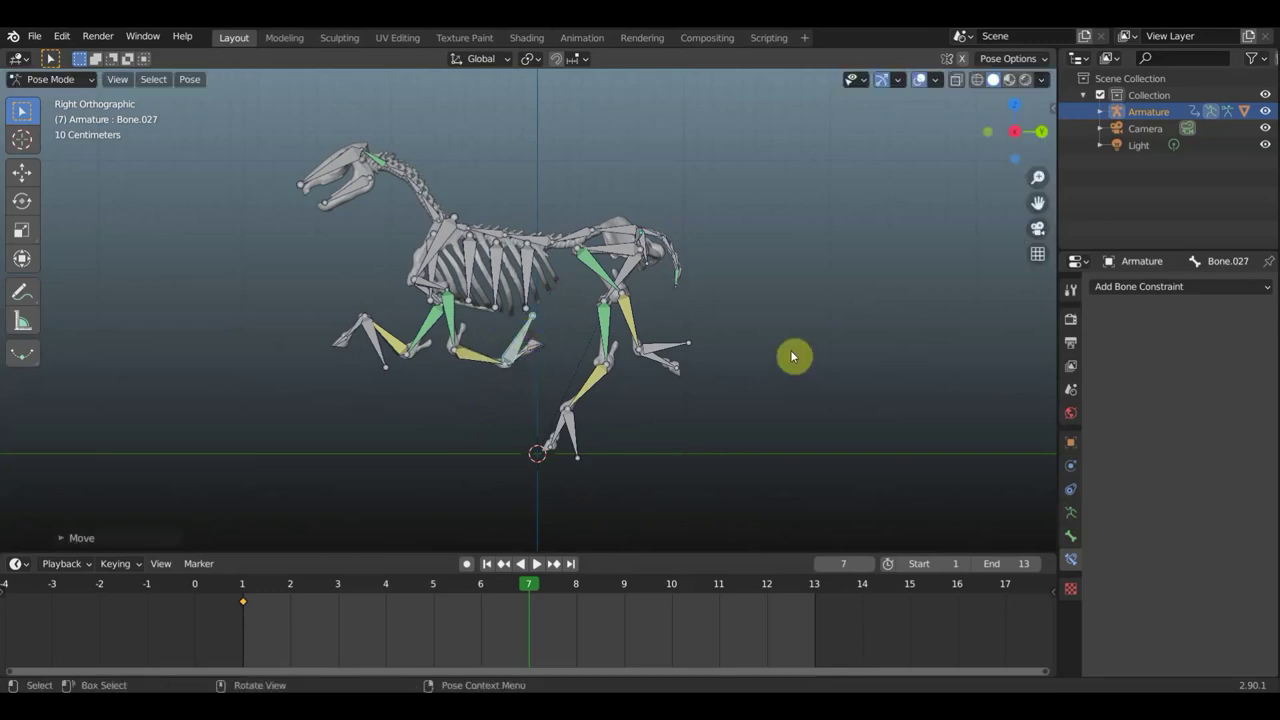
key(a)
key(i)
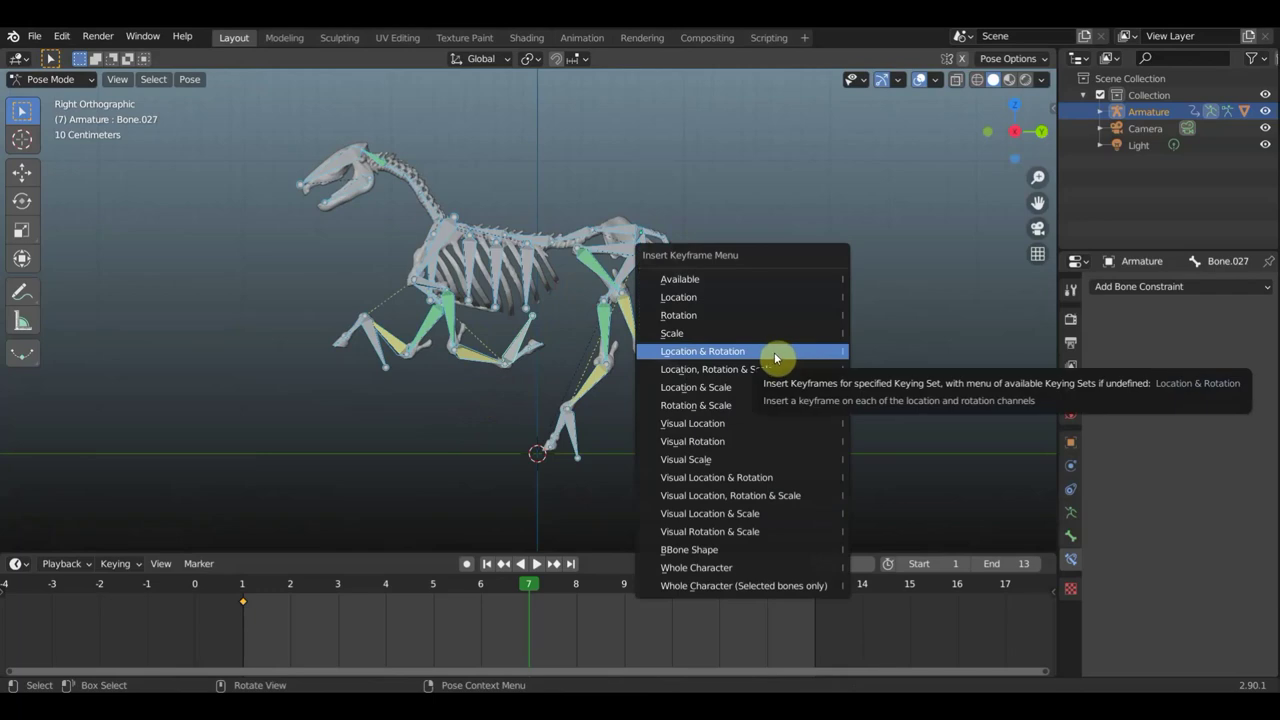
Keyframe location and rotation for all bones at frame 7 and play back the animation to check it
click(776, 353)
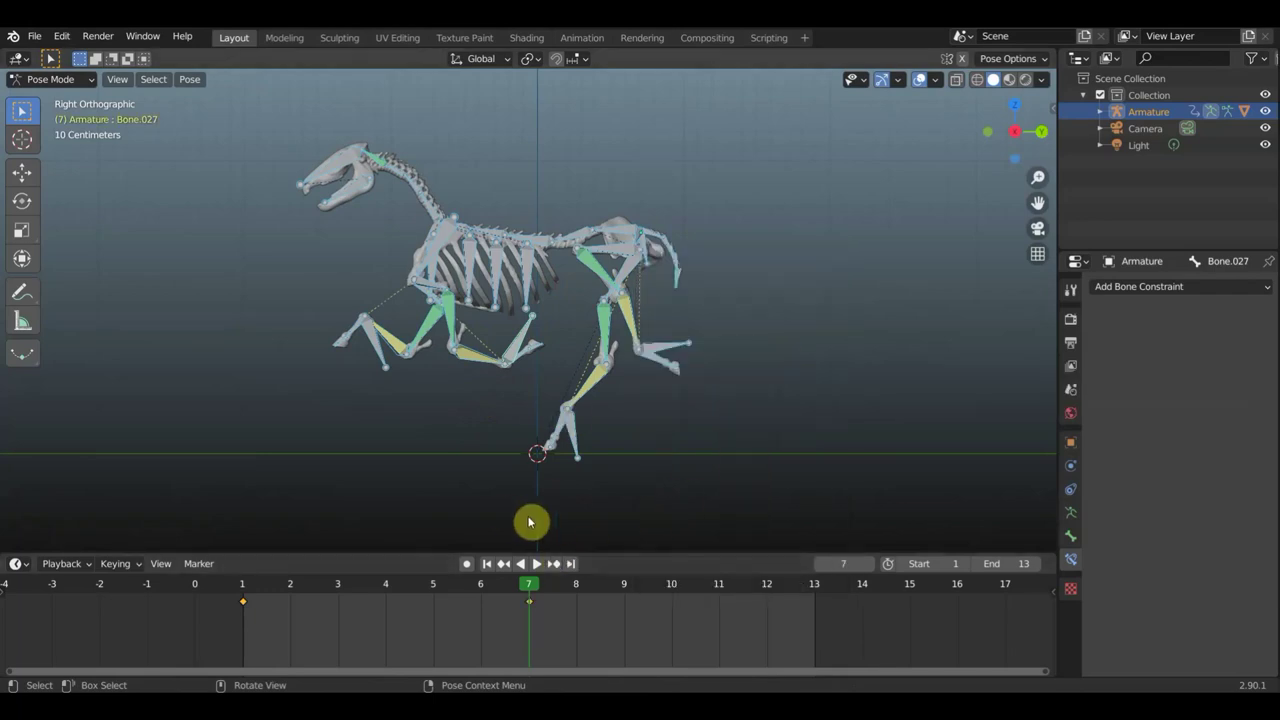
key(space)
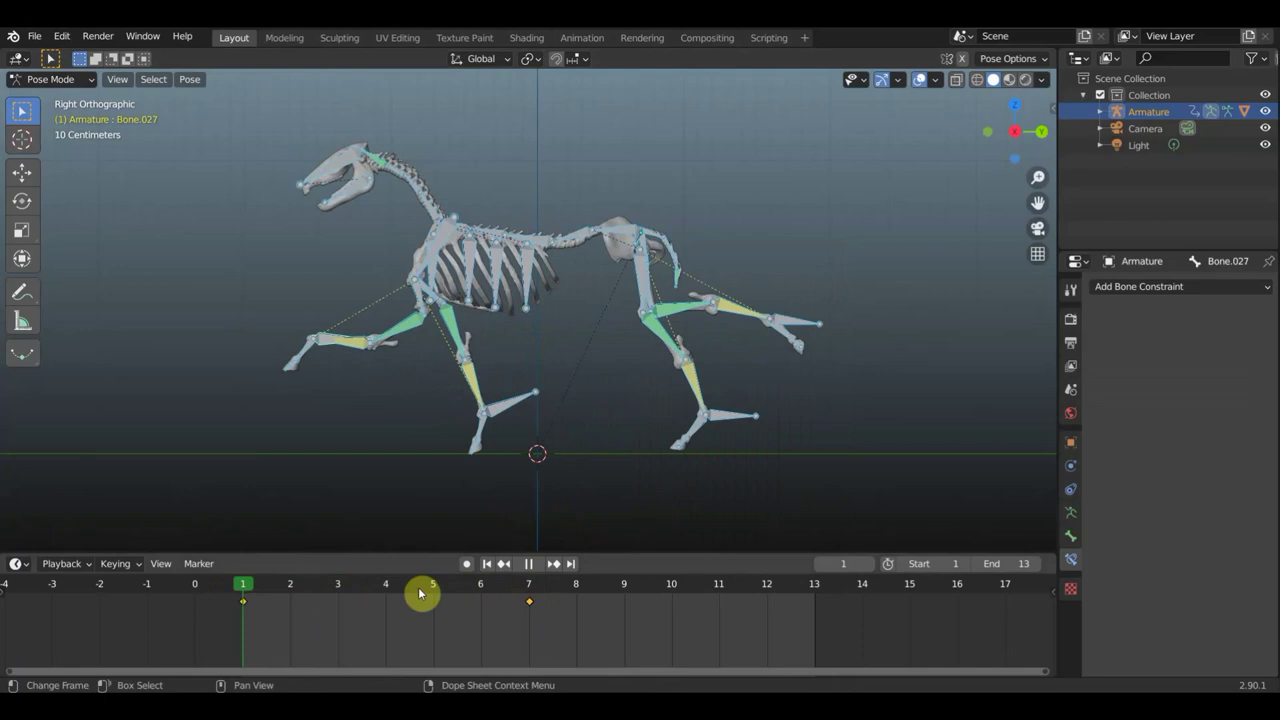
key(space)
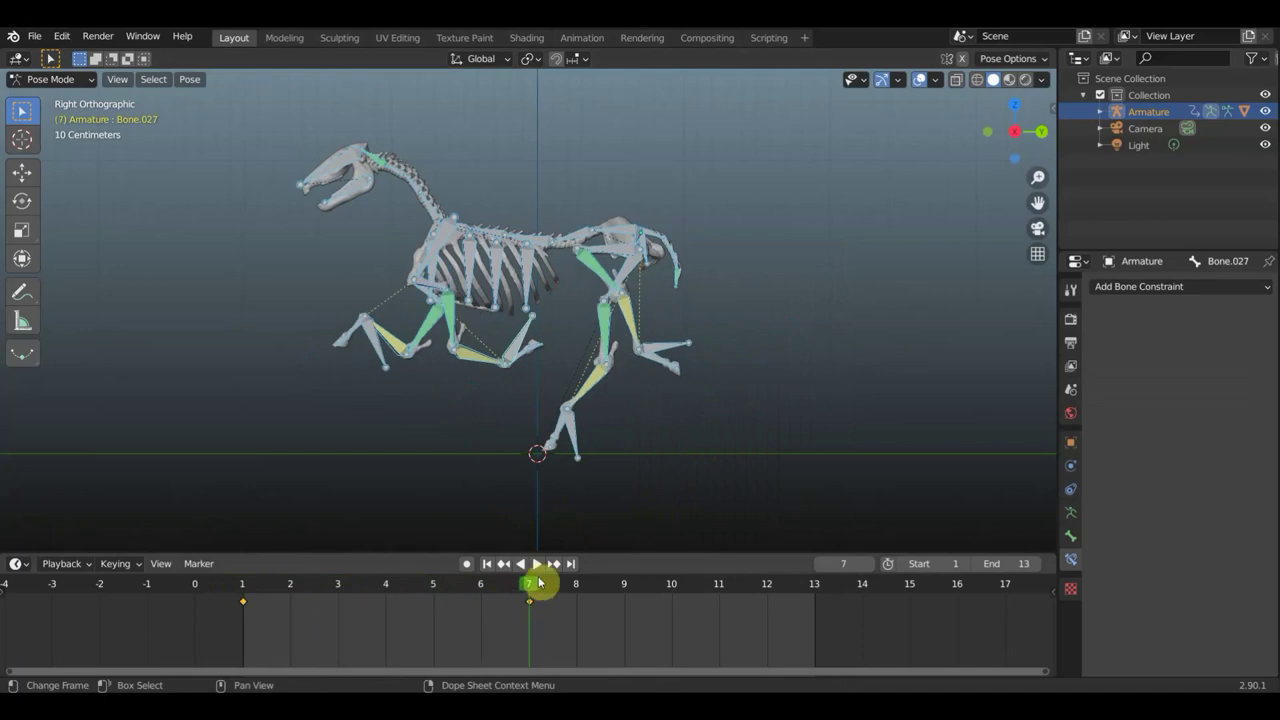
key(space)
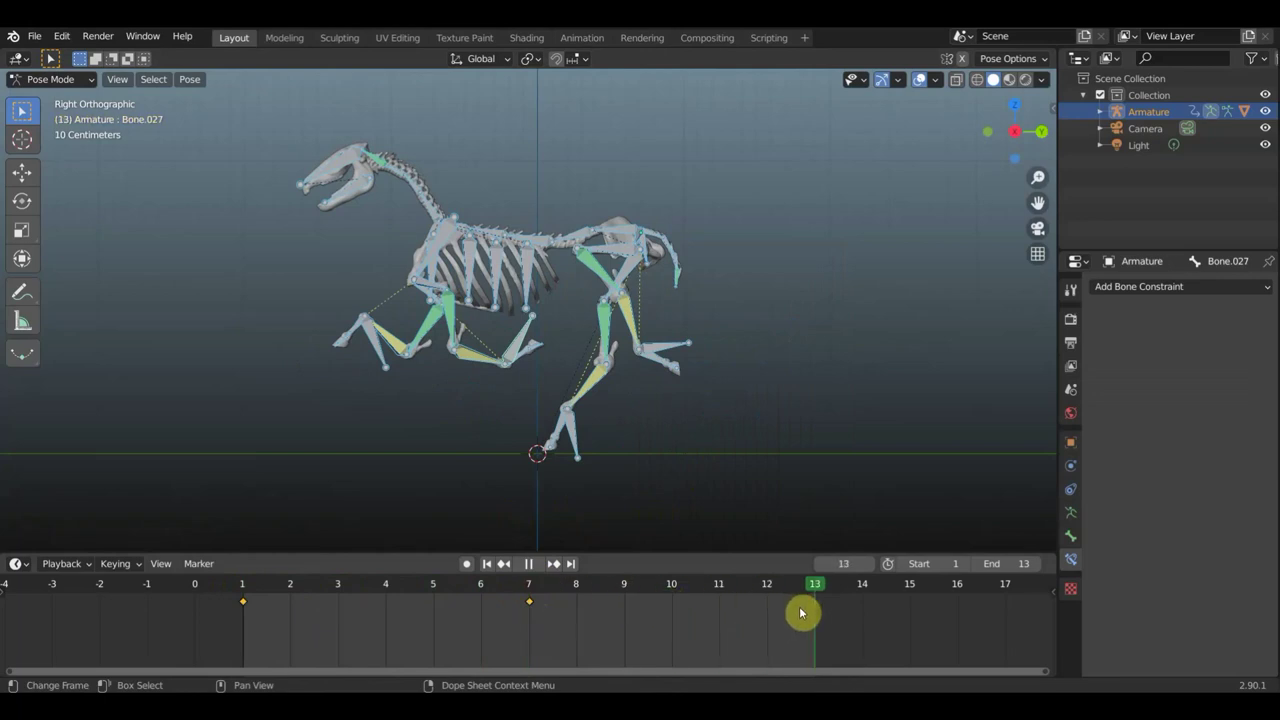
key(space)
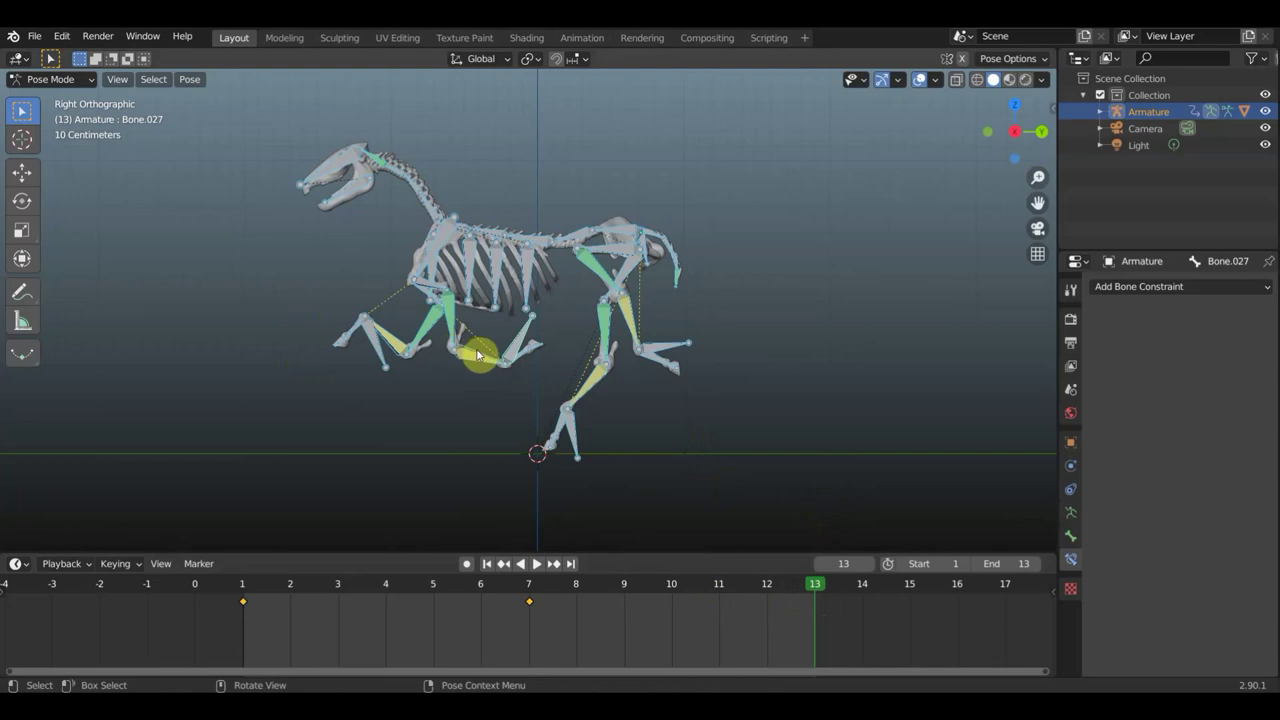
Duplicate the frame 1 keyframe to frame 13 and play the looping gallop
click(248, 604)
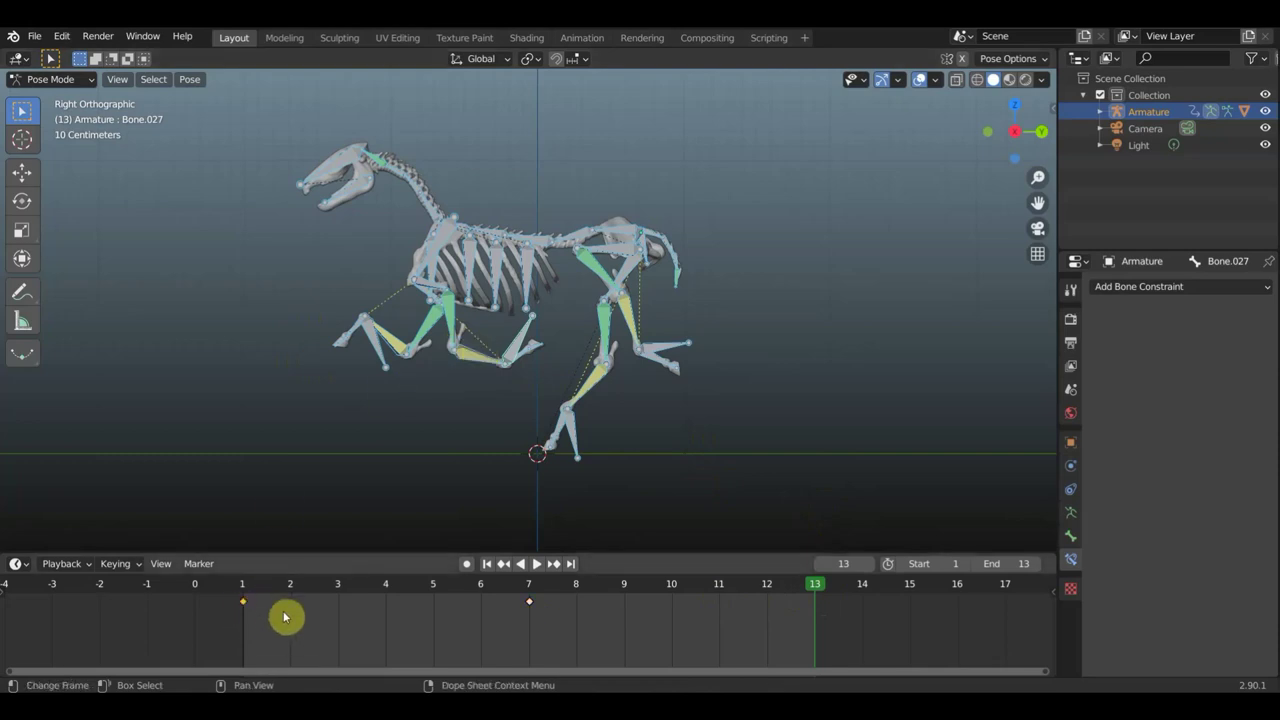
key(g)
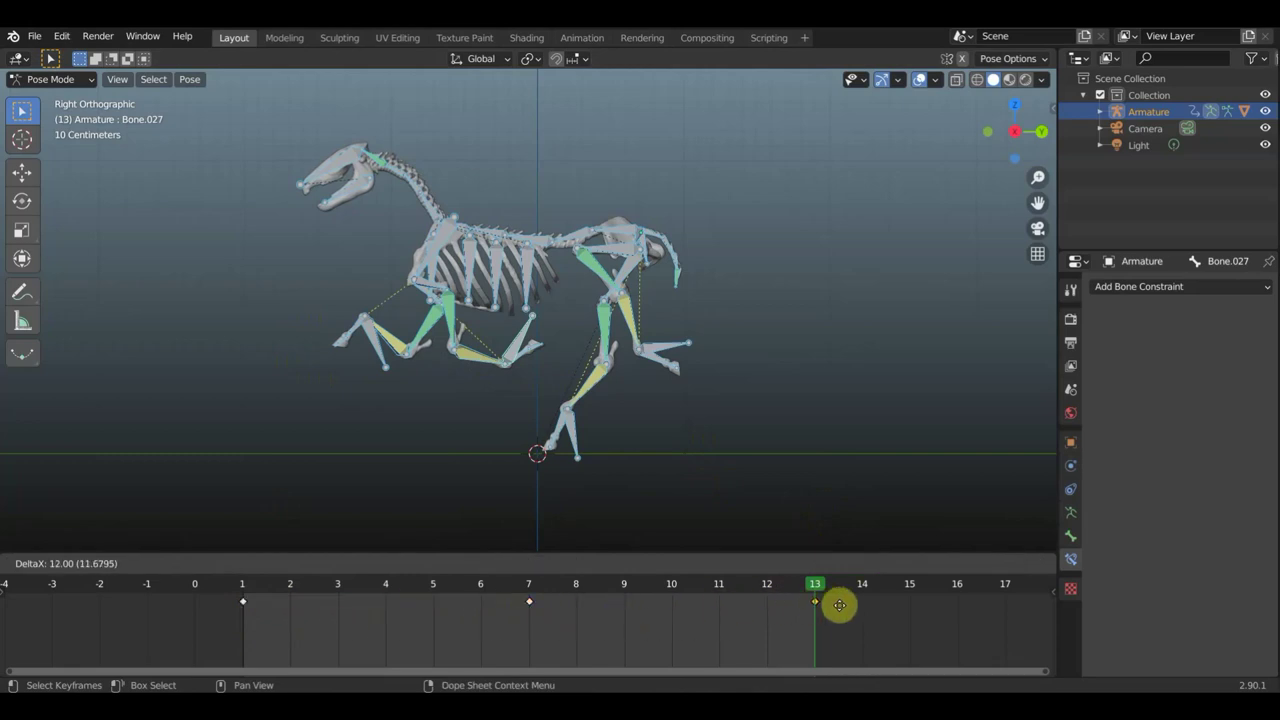
click(839, 605)
click(533, 566)
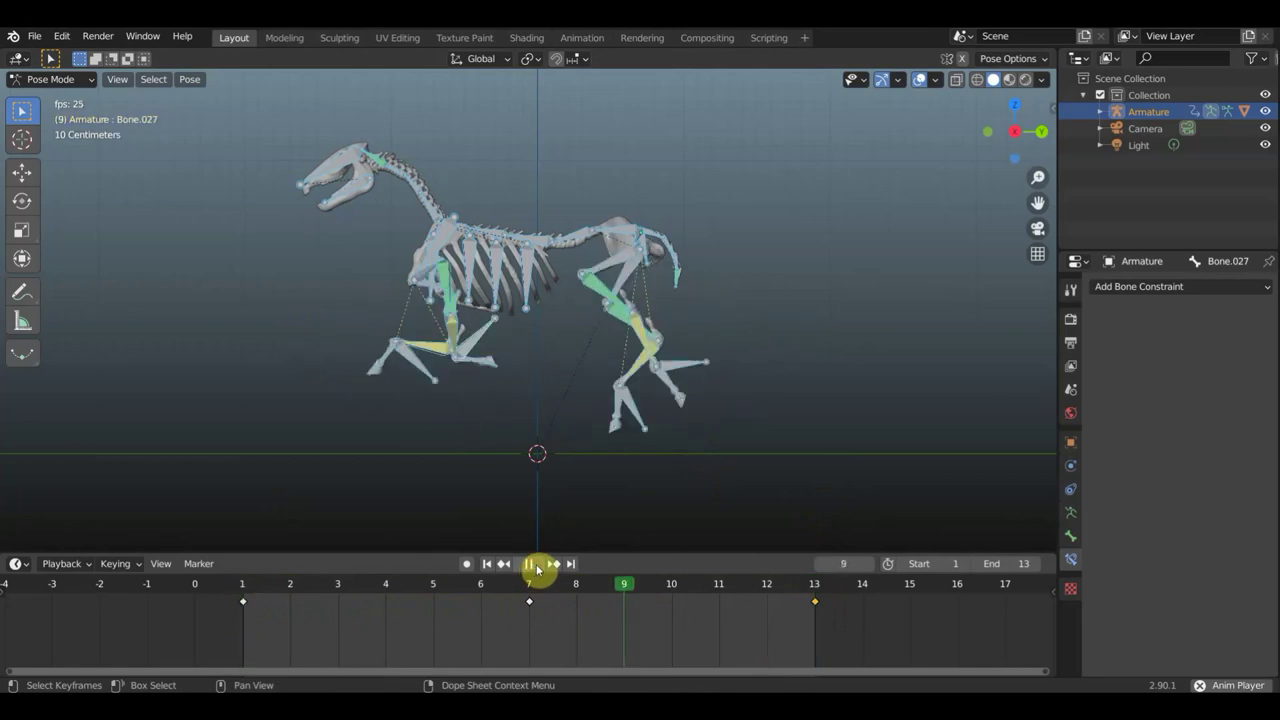
click(534, 564)
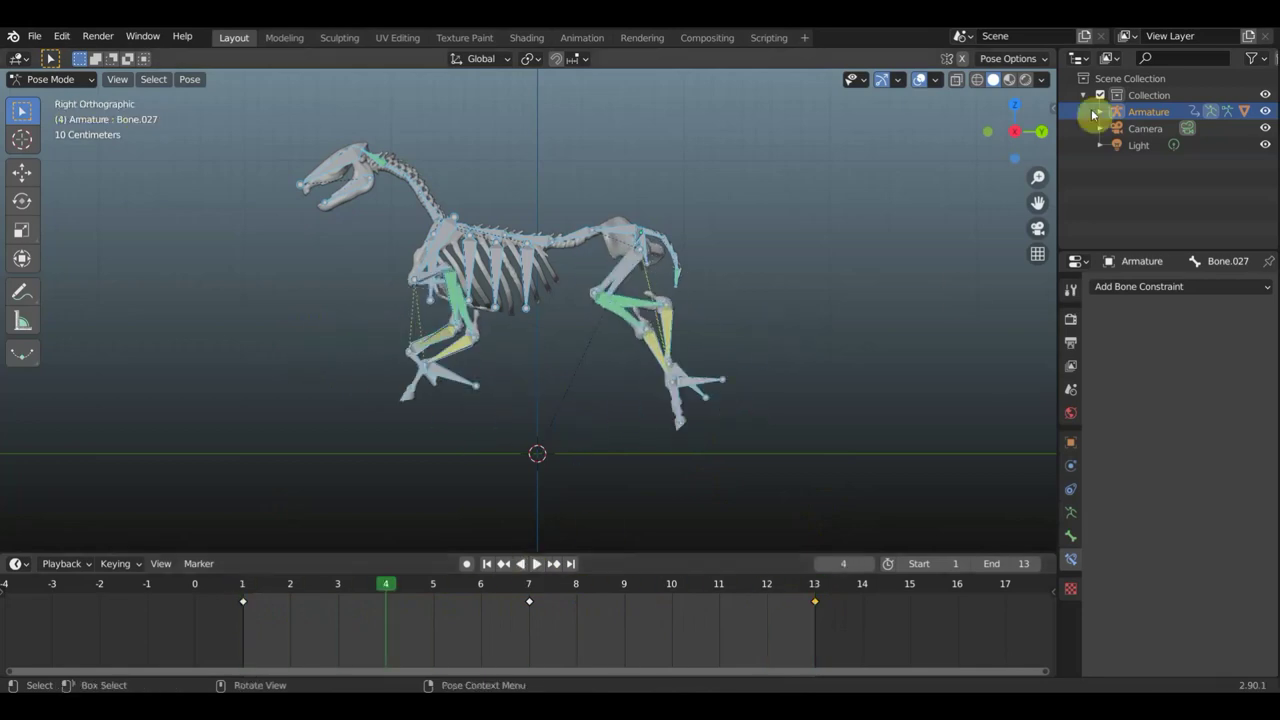
click(925, 82)
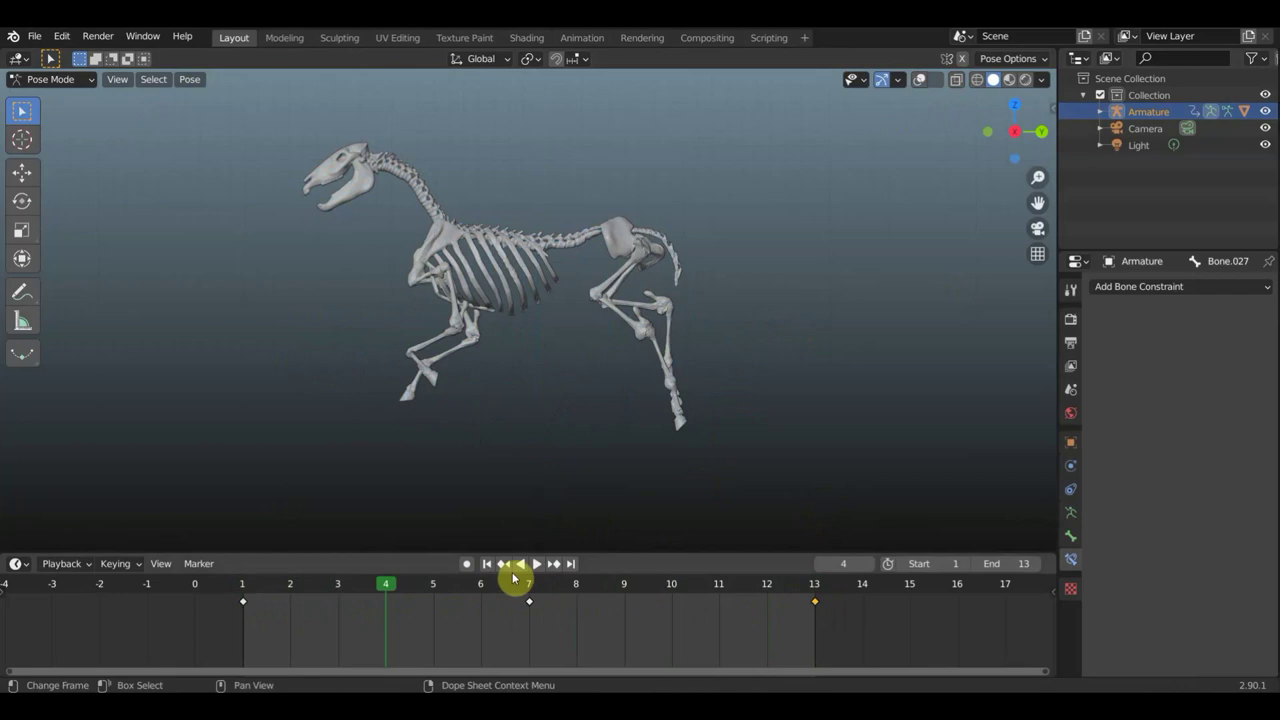
click(541, 566)
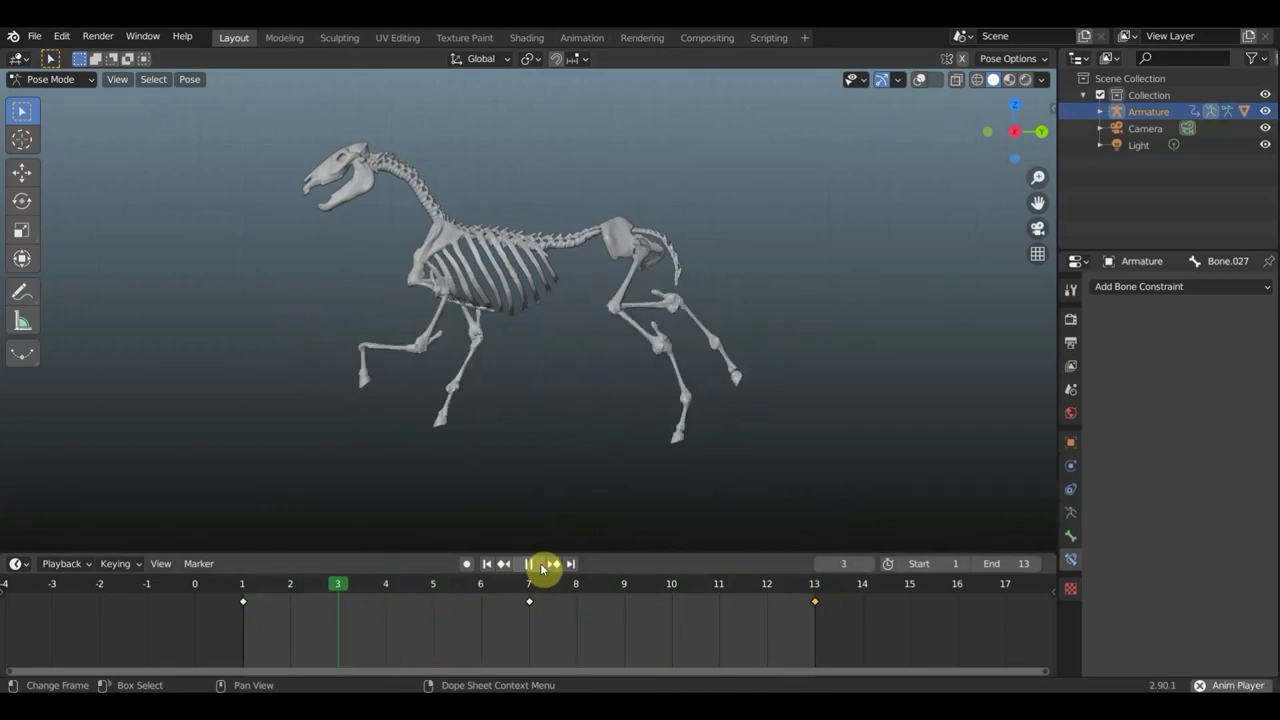
click(533, 567)
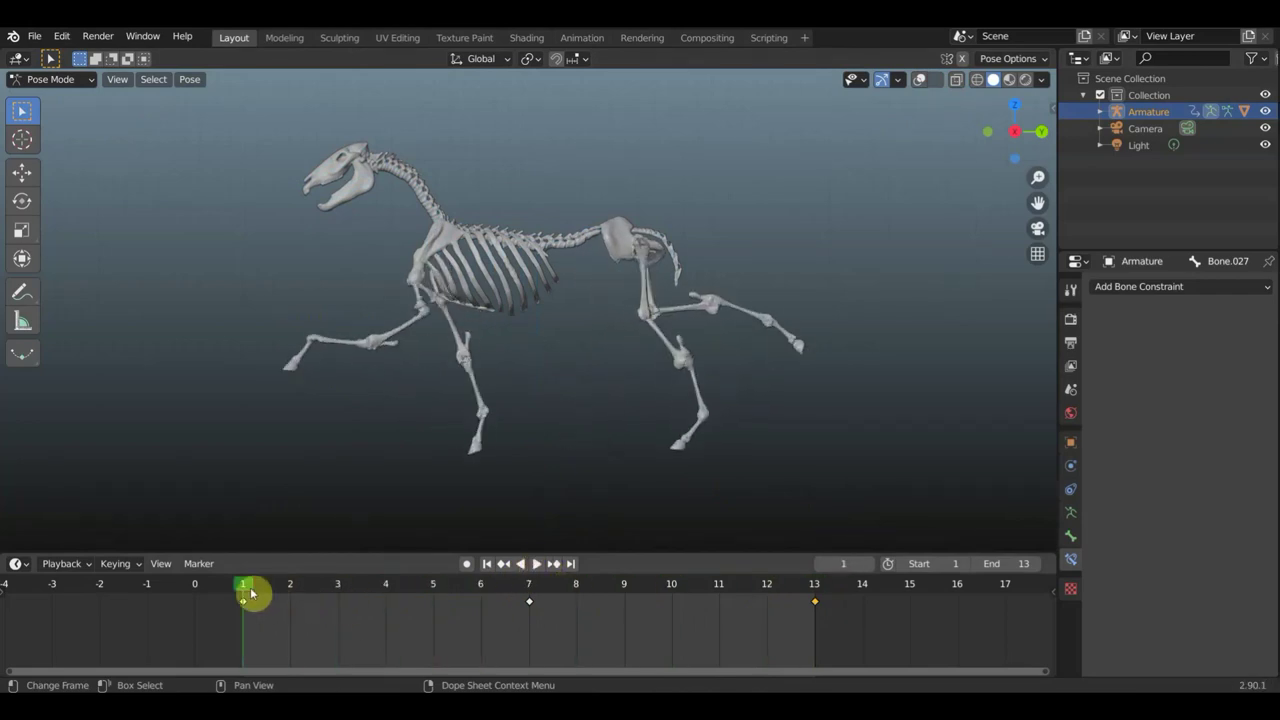
key(space)
drag(376, 607, 757, 628)
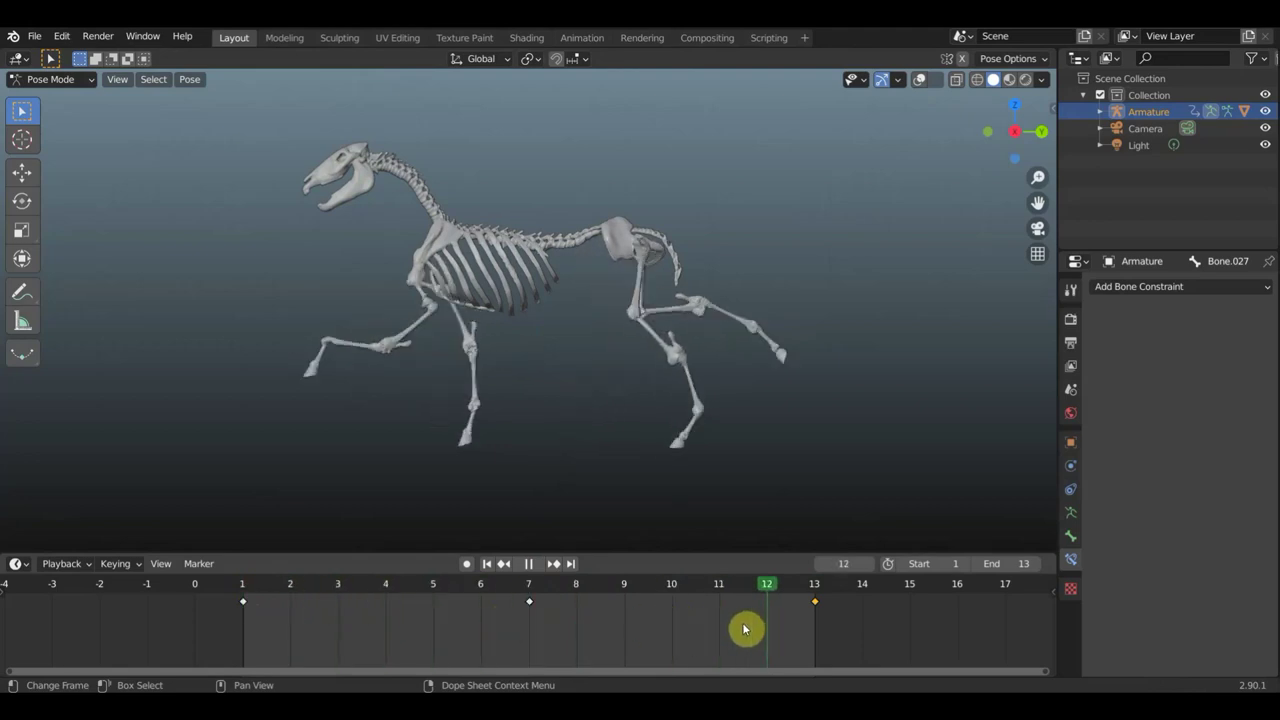
drag(745, 629, 758, 630)
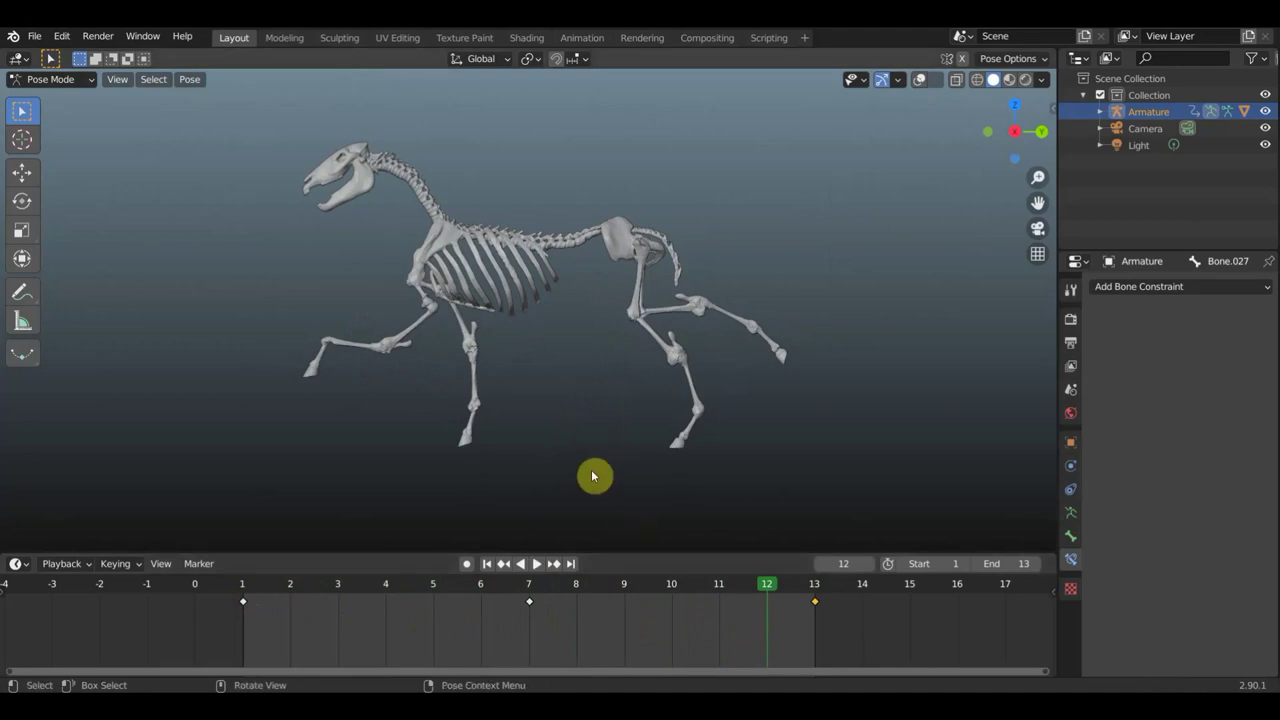
middle_drag(591, 469, 681, 489)
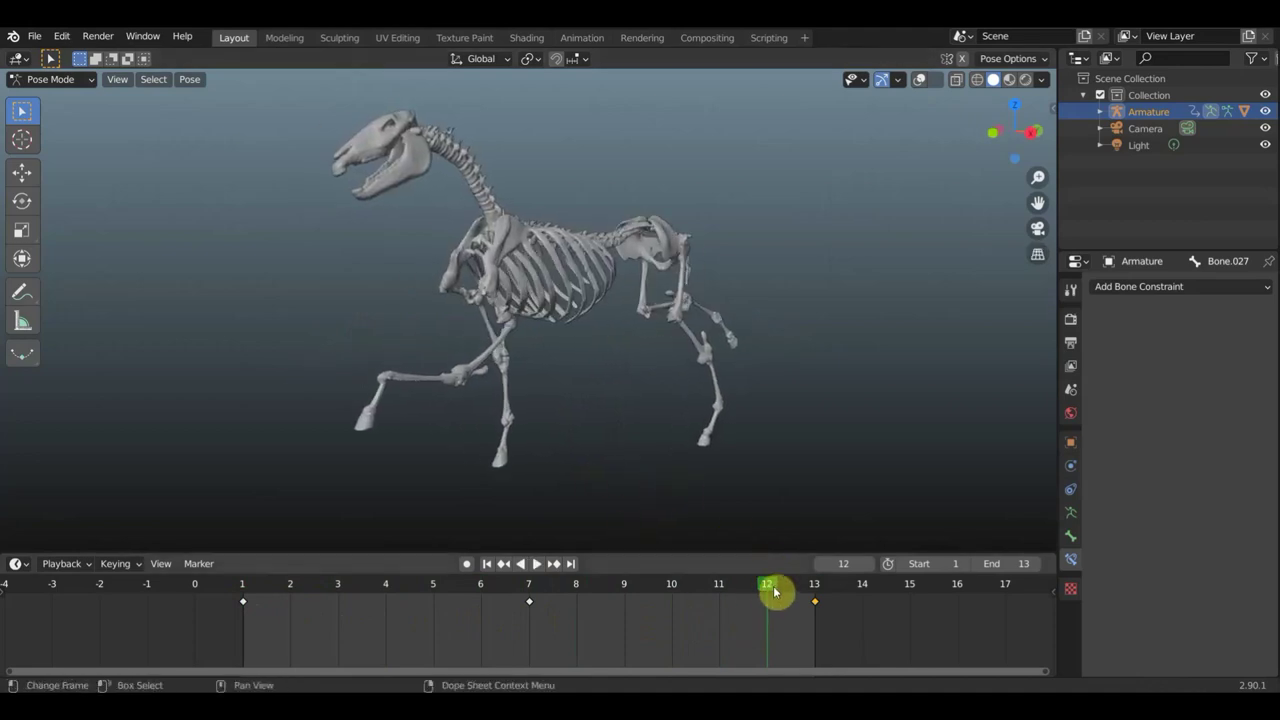
drag(769, 592, 300, 586)
key(space)
middle_drag(371, 489, 378, 475)
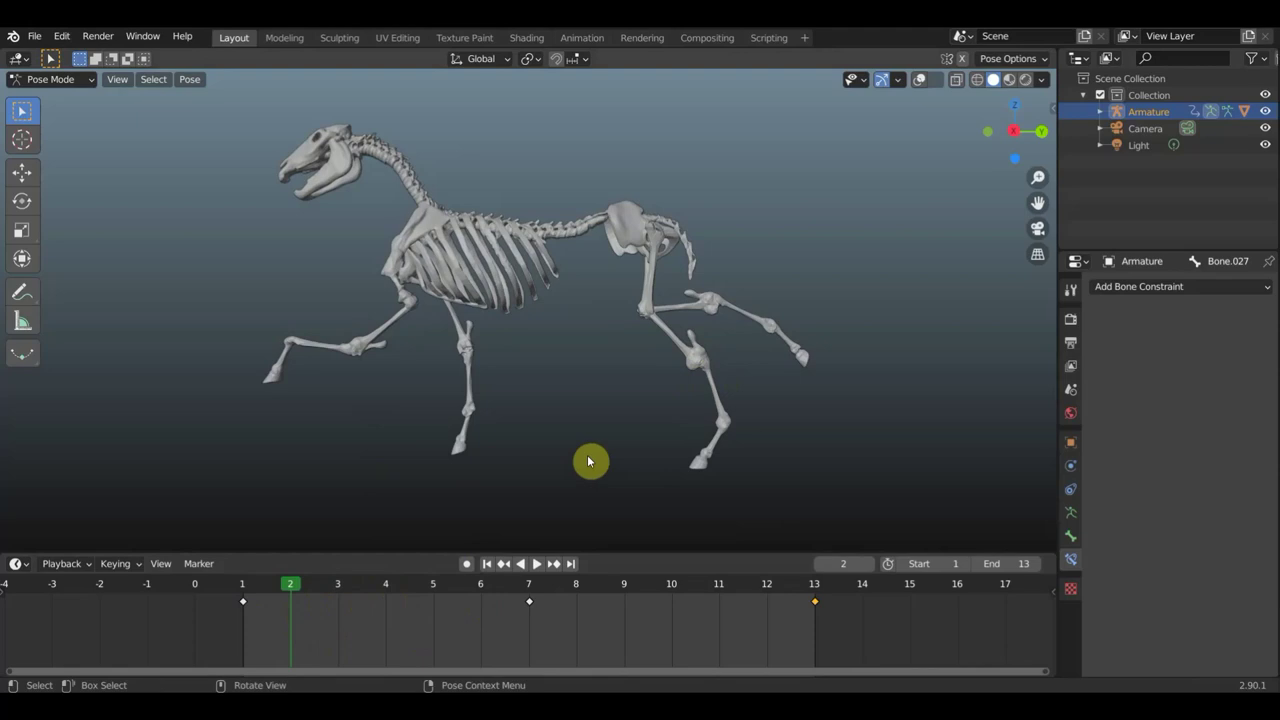
key(KP_3)
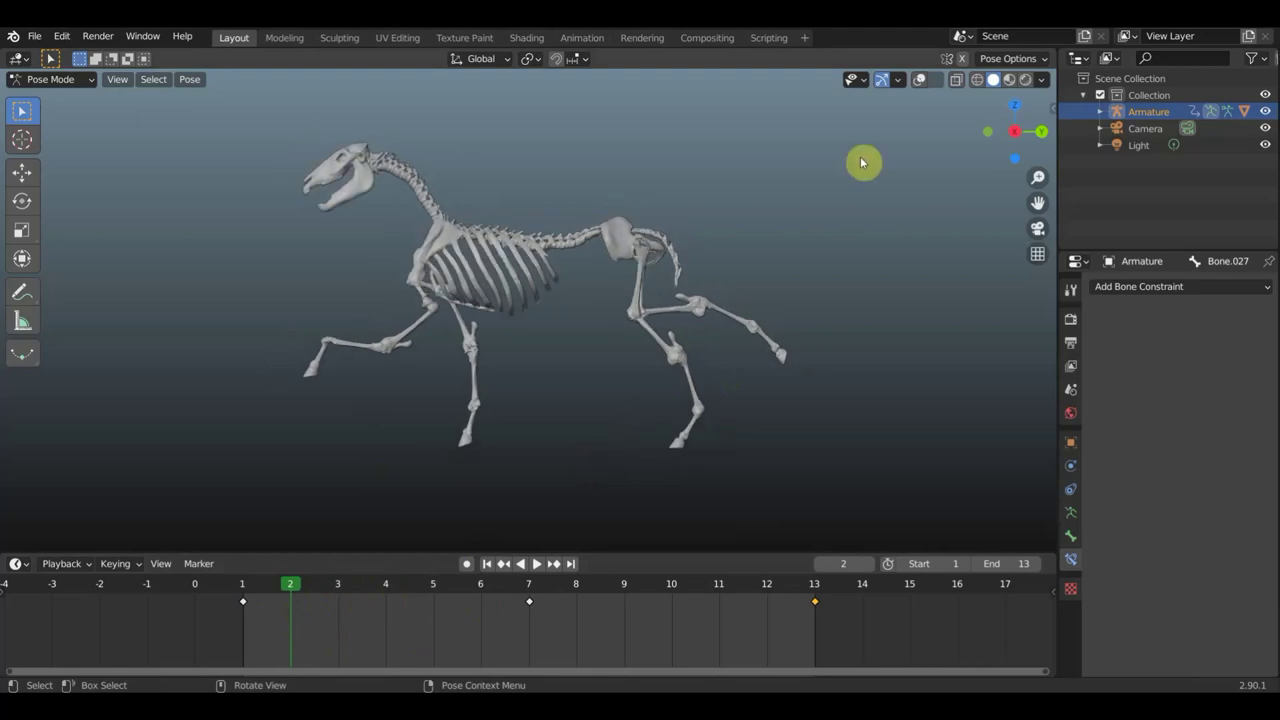
click(918, 82)
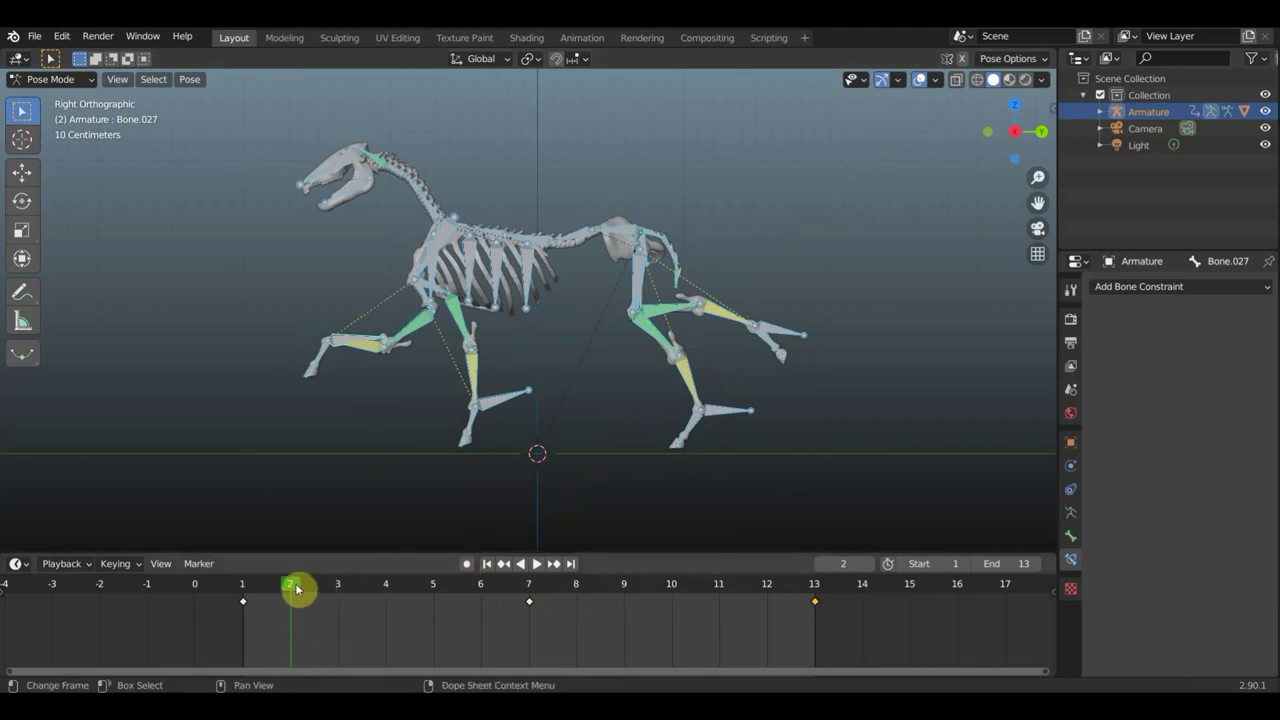
At frame 12, move and rotate the front leg bones into the stride pose
key(space)
click(768, 614)
key(space)
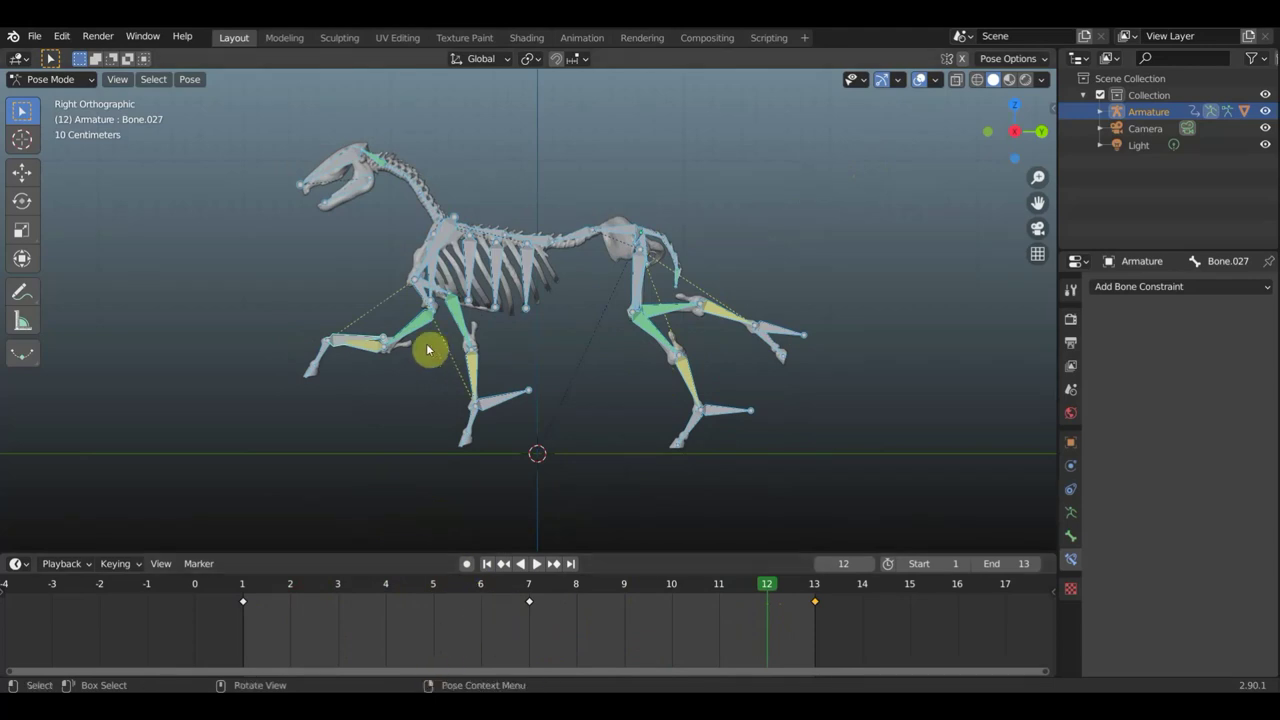
click(372, 341)
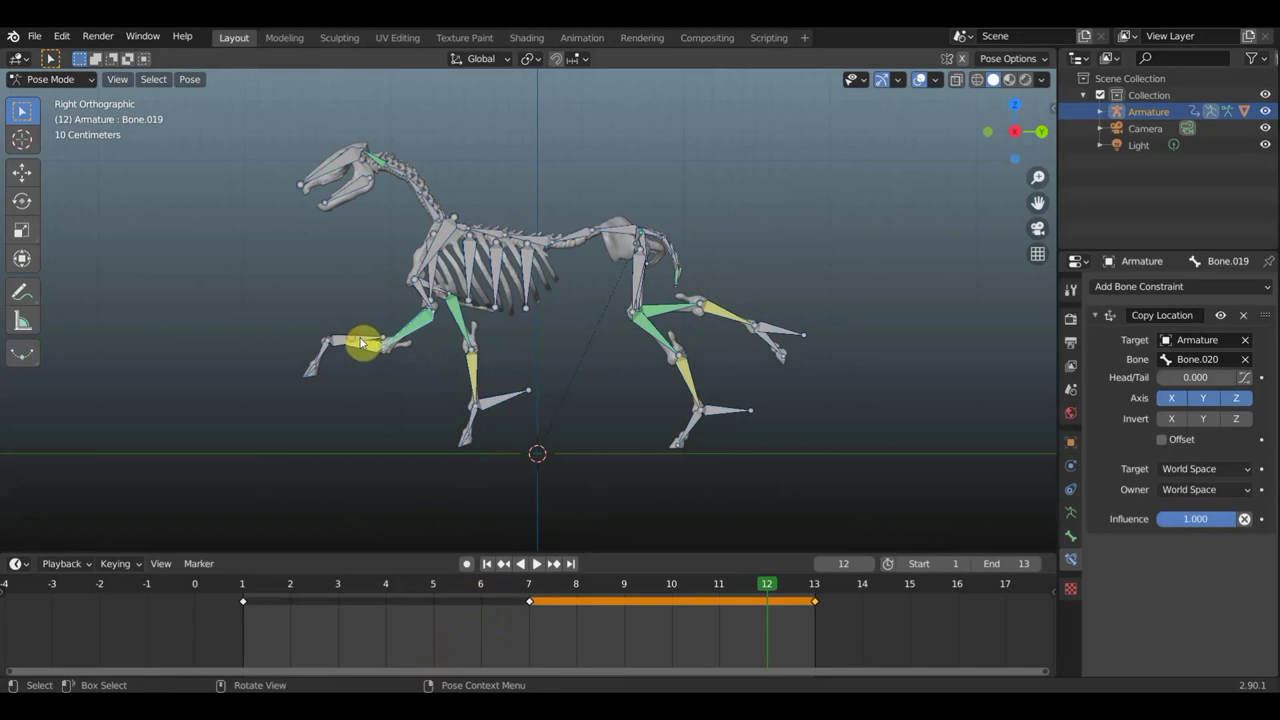
click(363, 343)
click(342, 342)
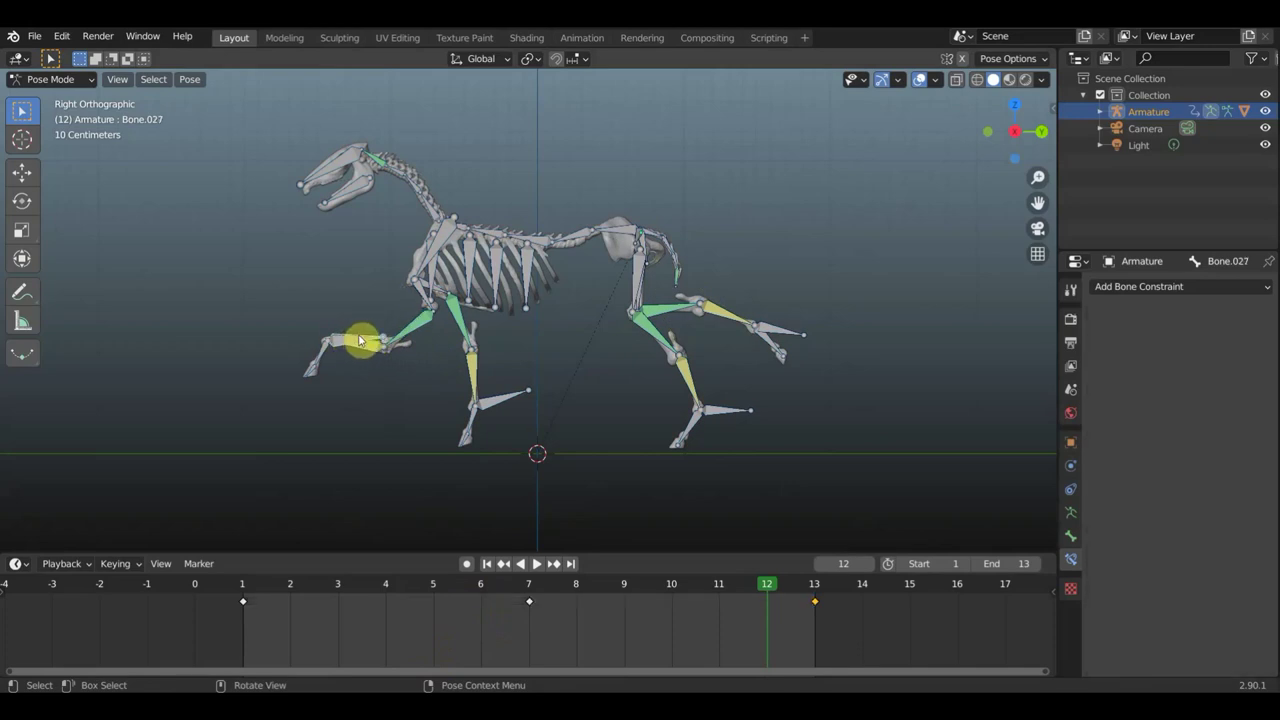
key(g)
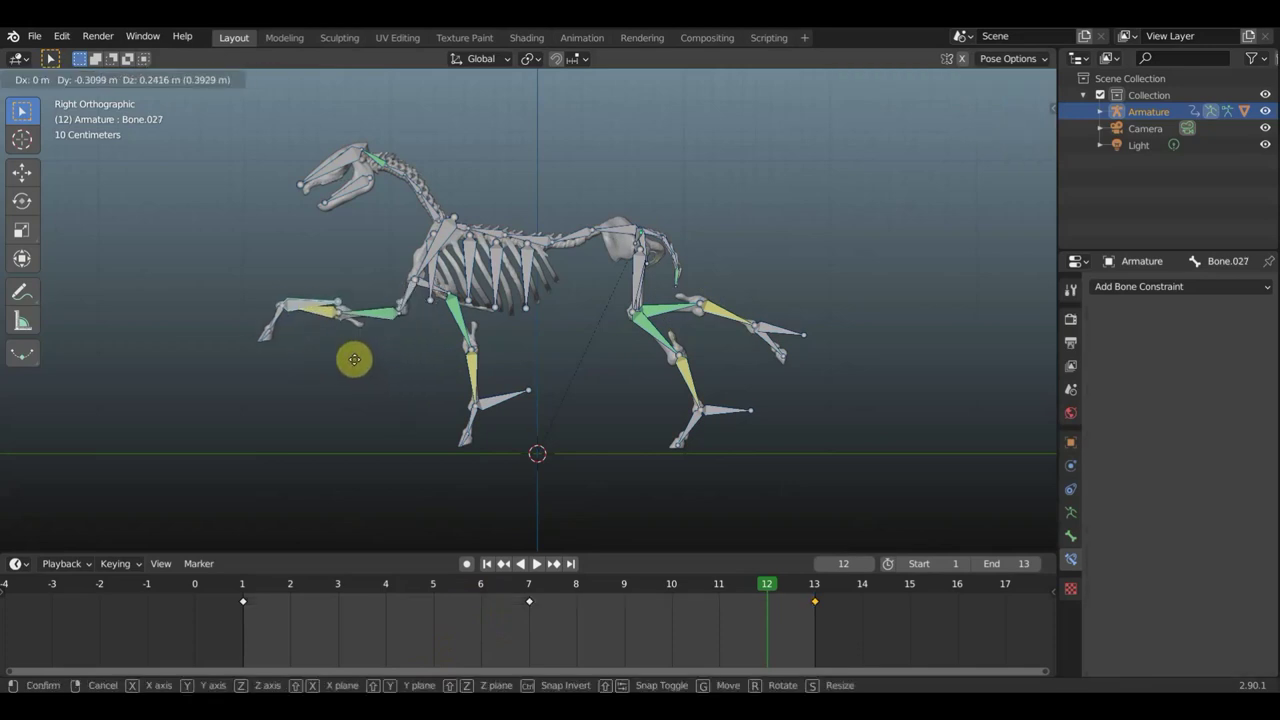
click(364, 366)
key(r)
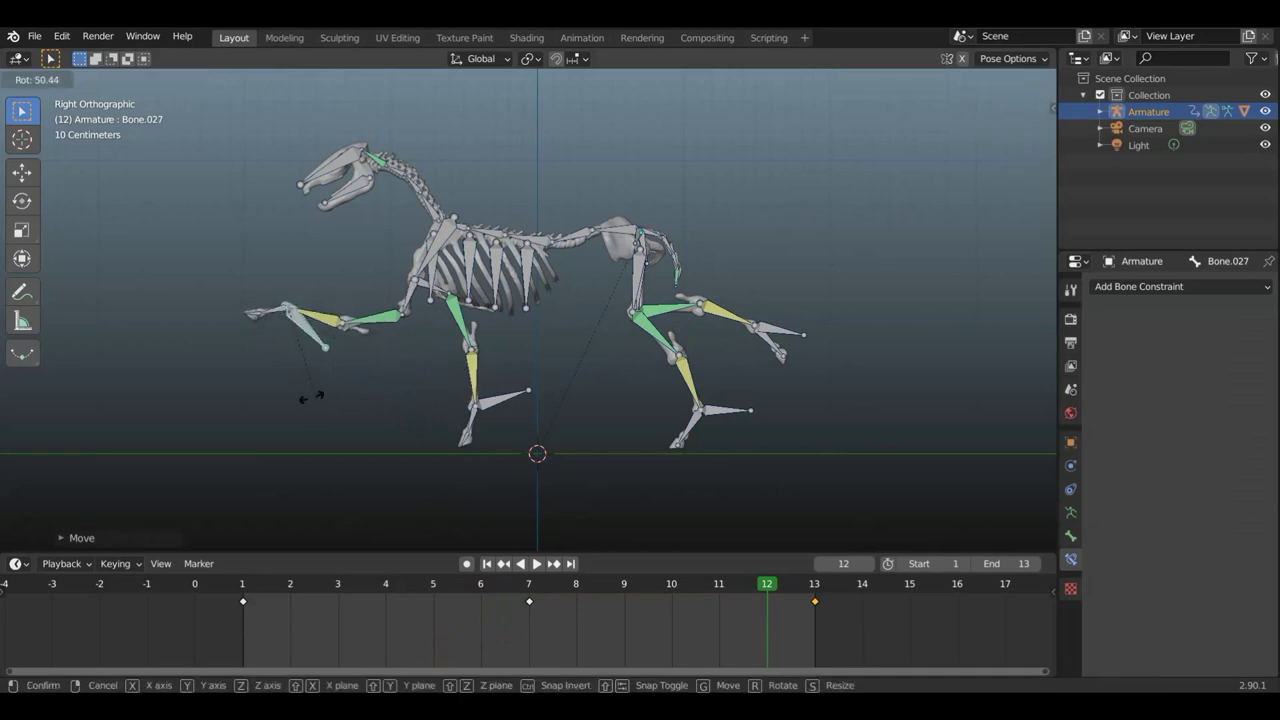
click(276, 372)
key(g)
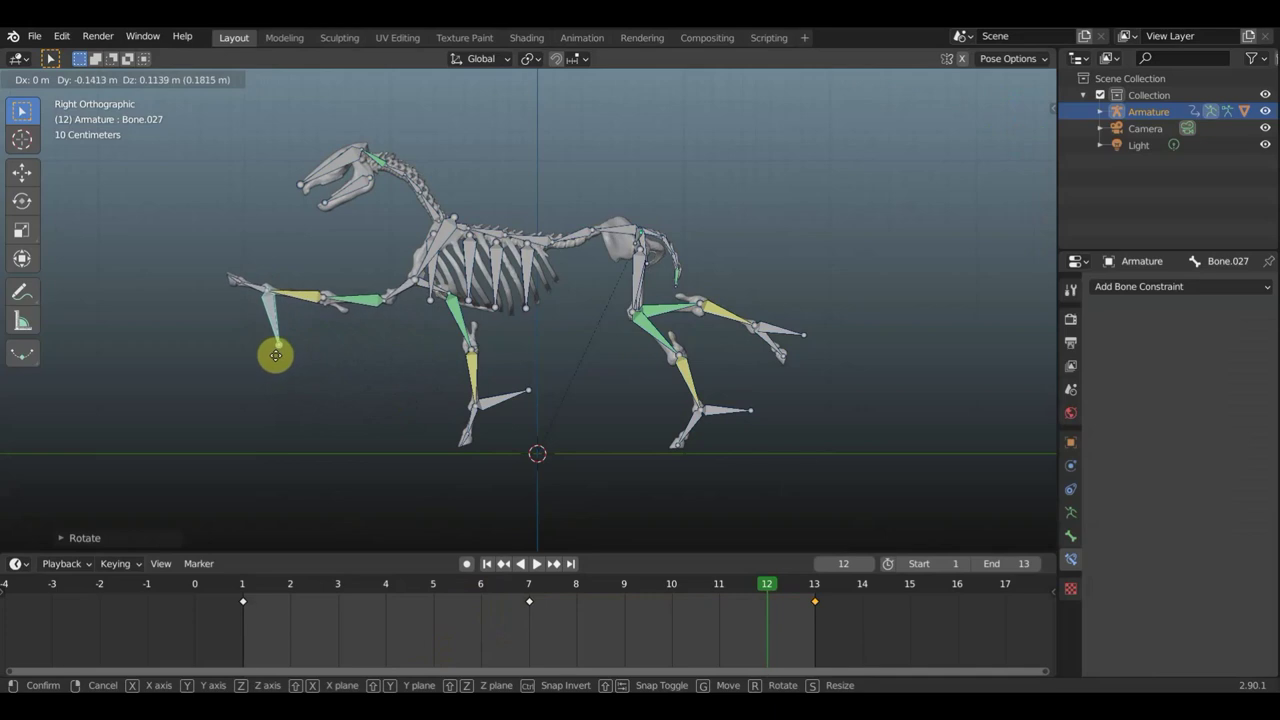
click(279, 362)
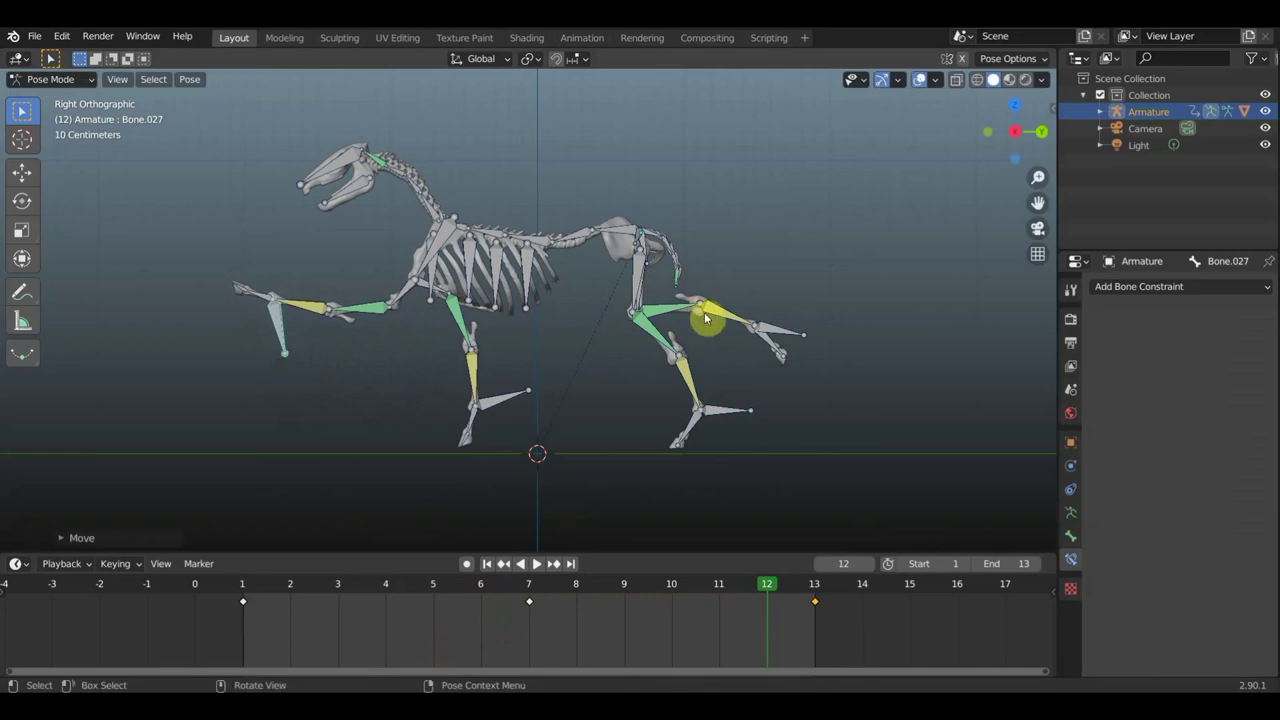
Move and tilt the hind foot bone, then lower the hind hoof near the ground
click(790, 330)
key(g)
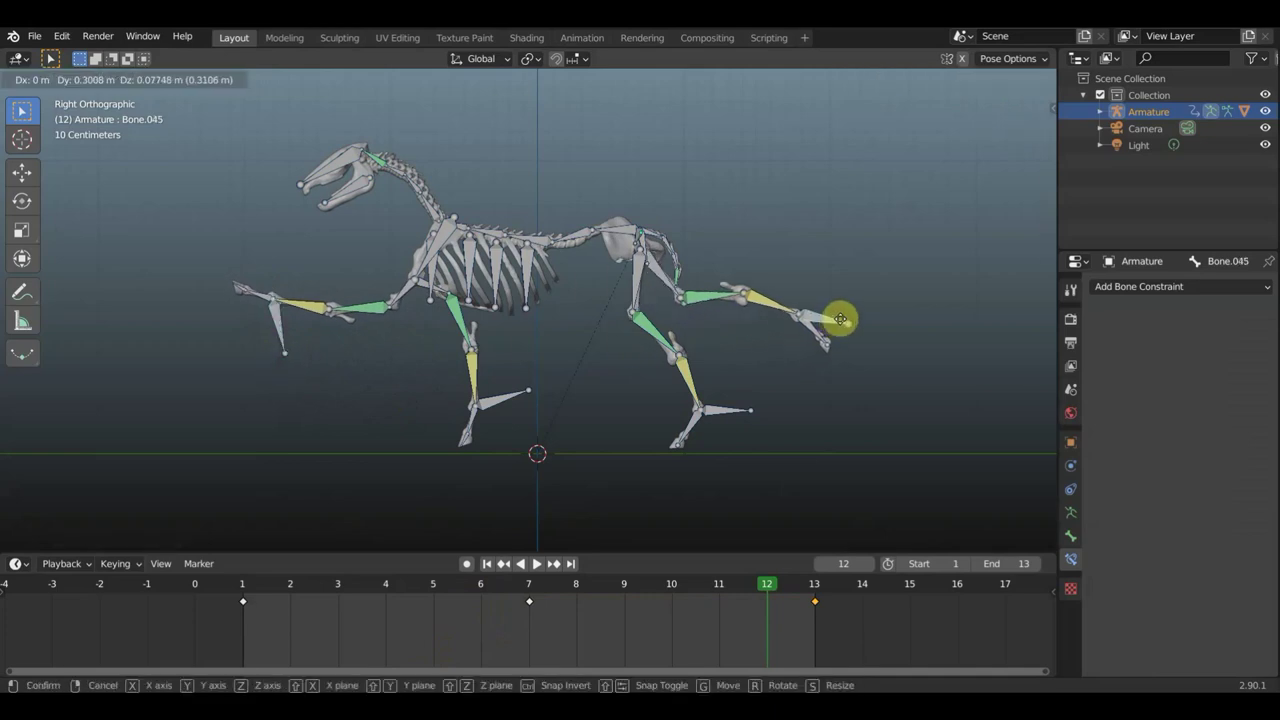
click(840, 328)
key(r)
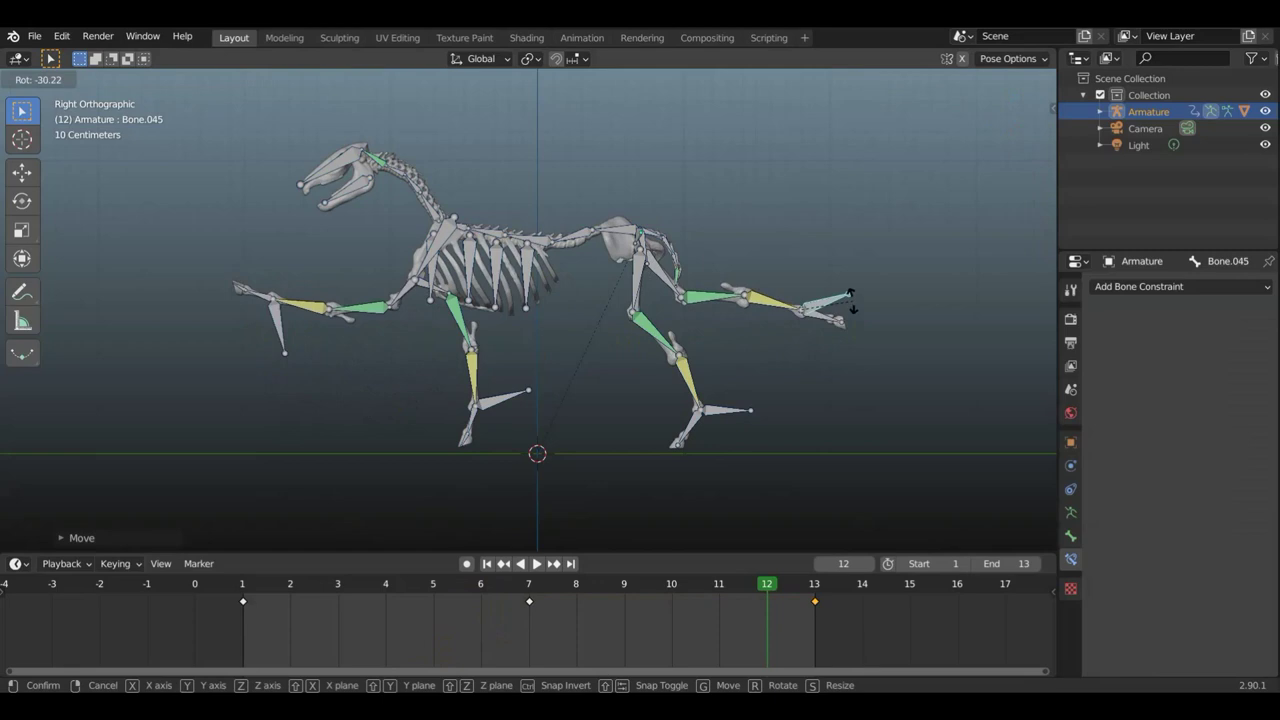
click(849, 309)
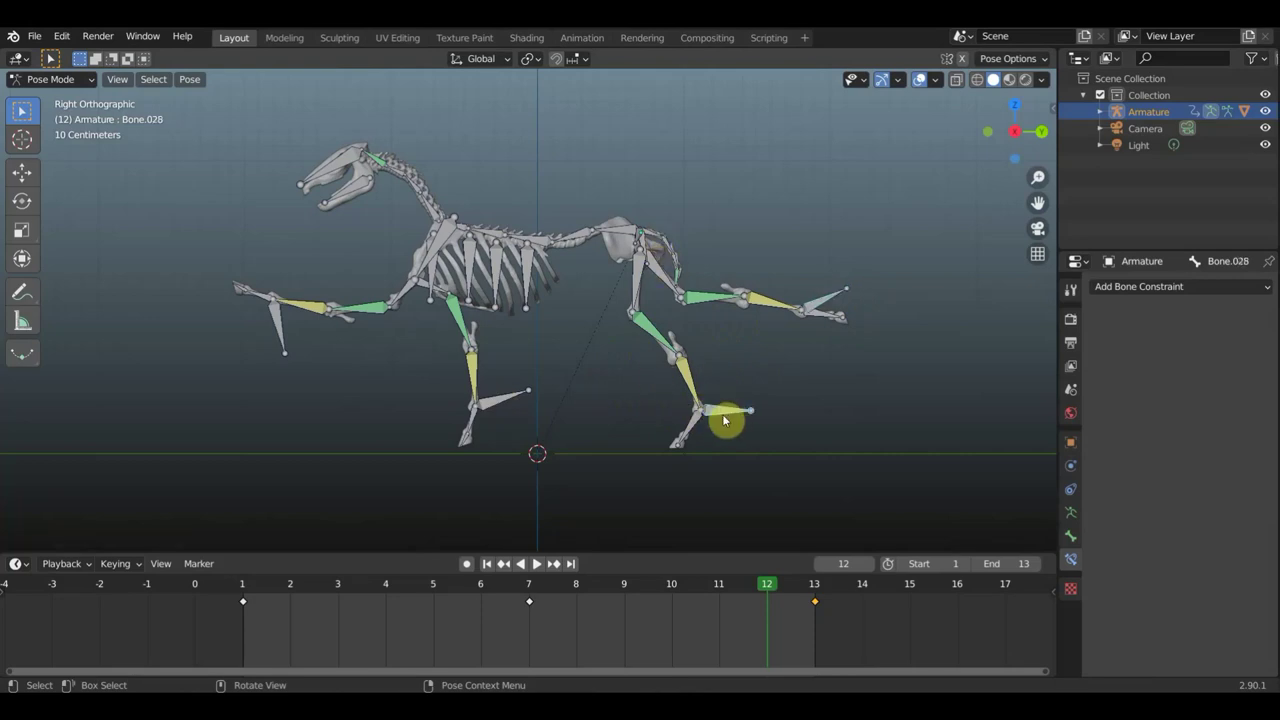
key(g)
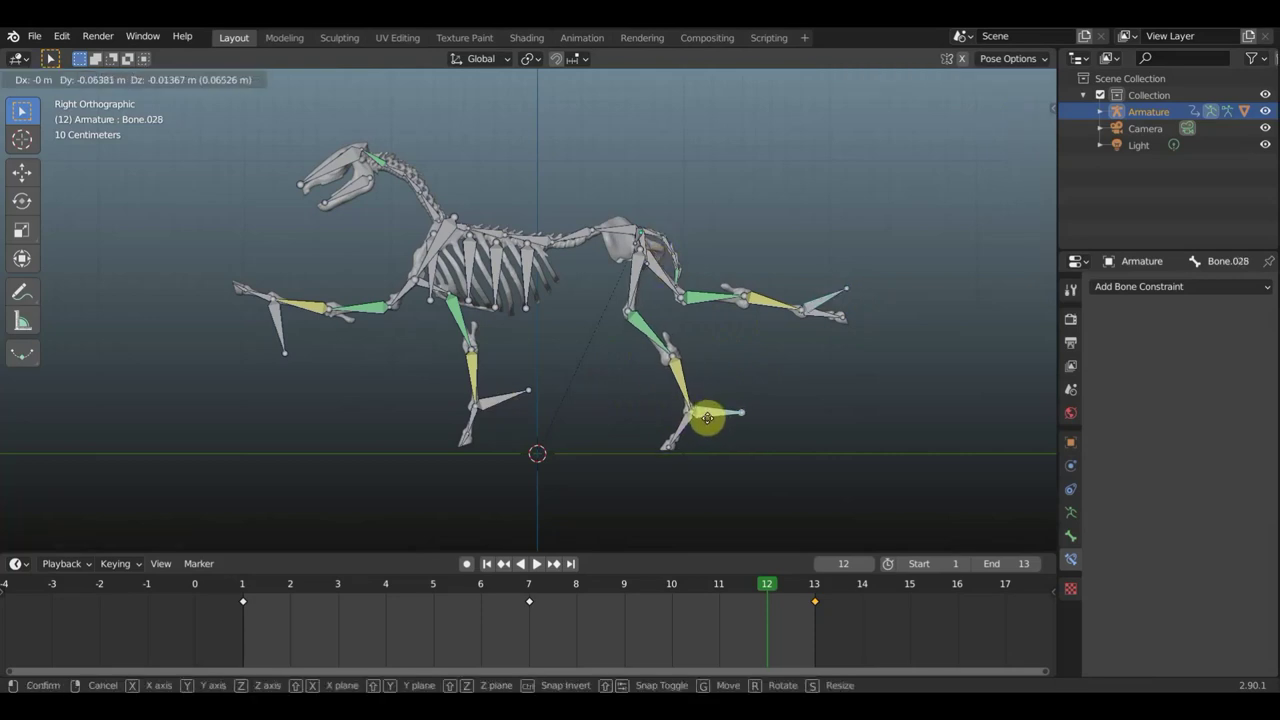
click(708, 420)
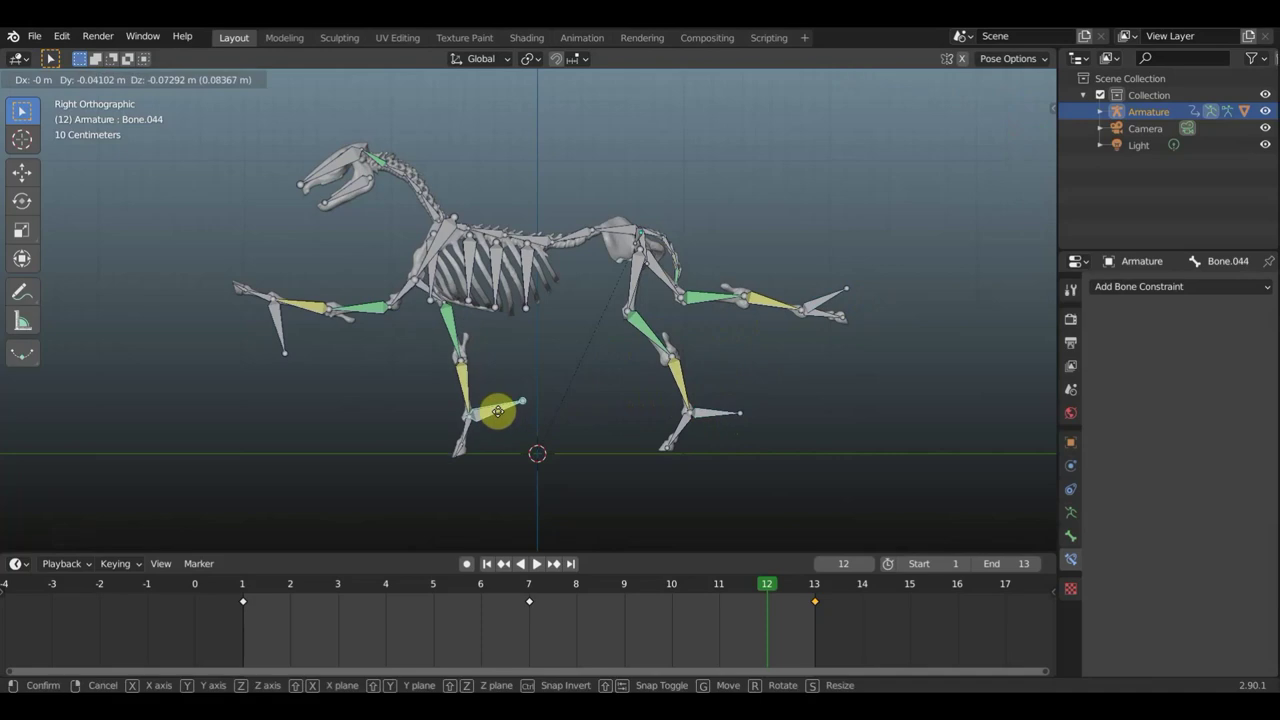
Rotate and nudge the front hoof bone down into place
drag(505, 405, 500, 409)
key(r)
click(505, 430)
key(g)
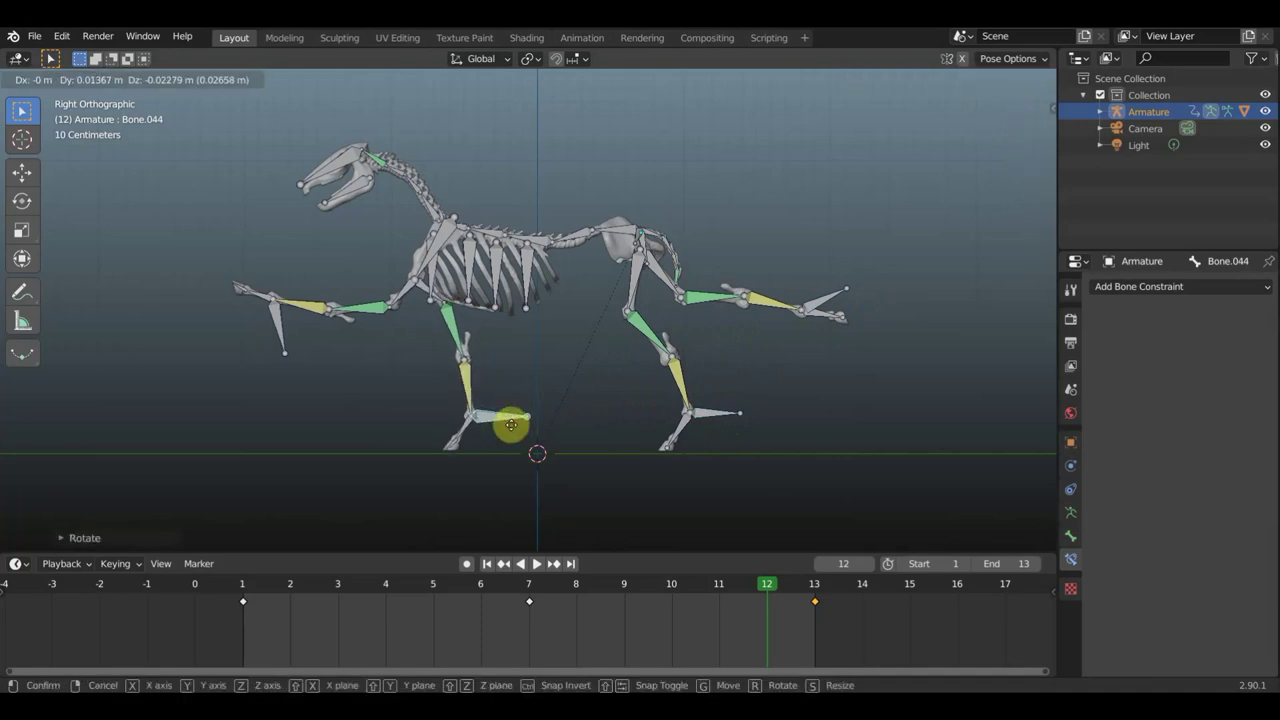
click(511, 430)
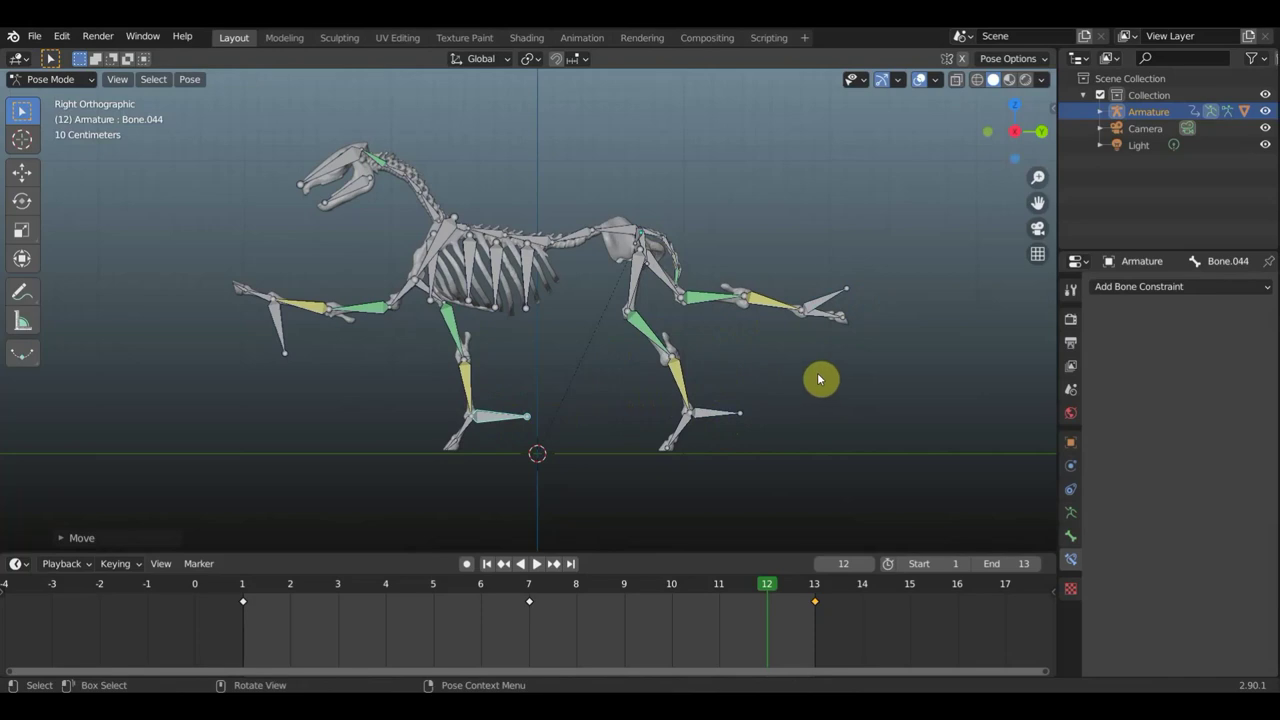
Keyframe location and rotation for all bones at frame 12
key(a)
key(i)
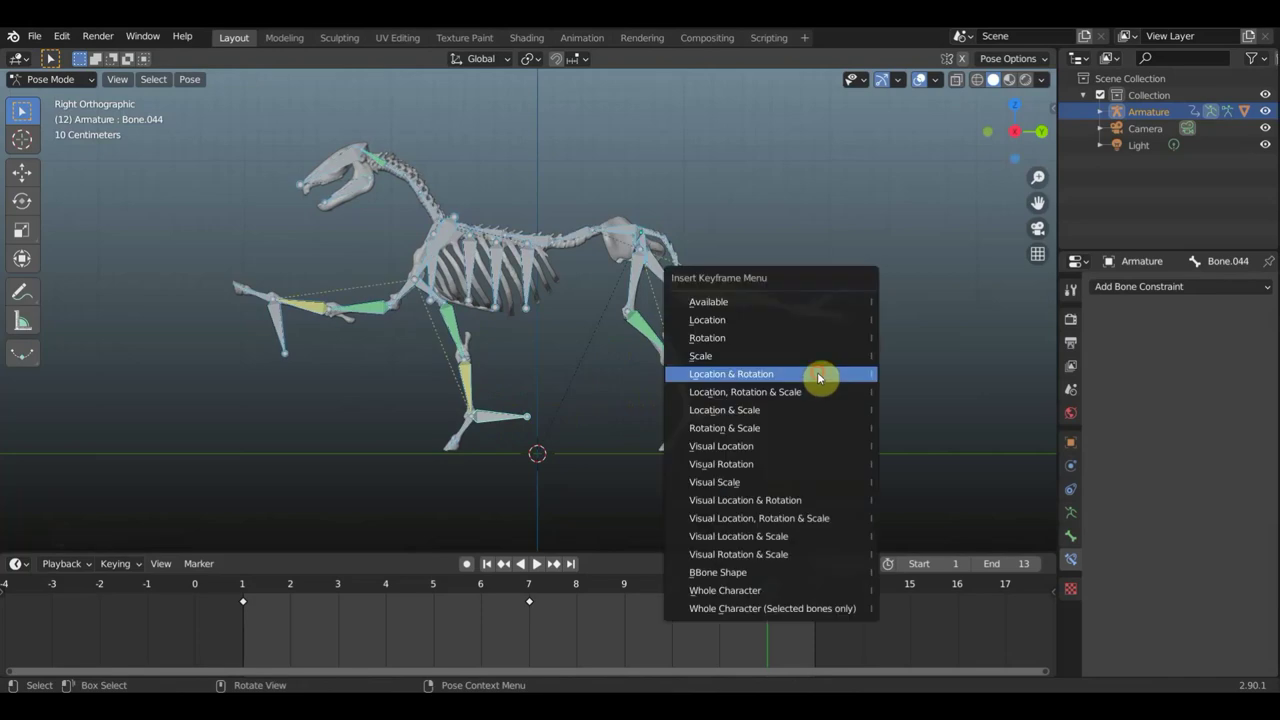
click(818, 377)
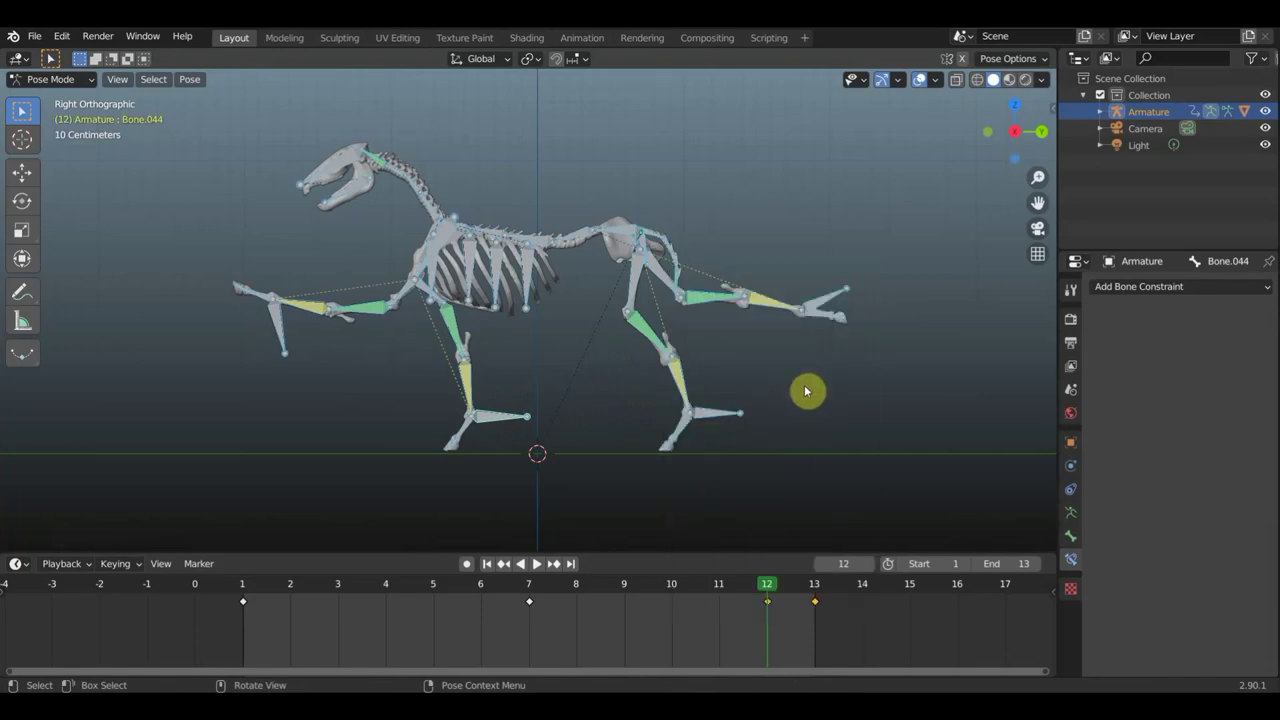
Preview the gallop with overlays hidden, then go to frame 6 and show overlays again
click(919, 79)
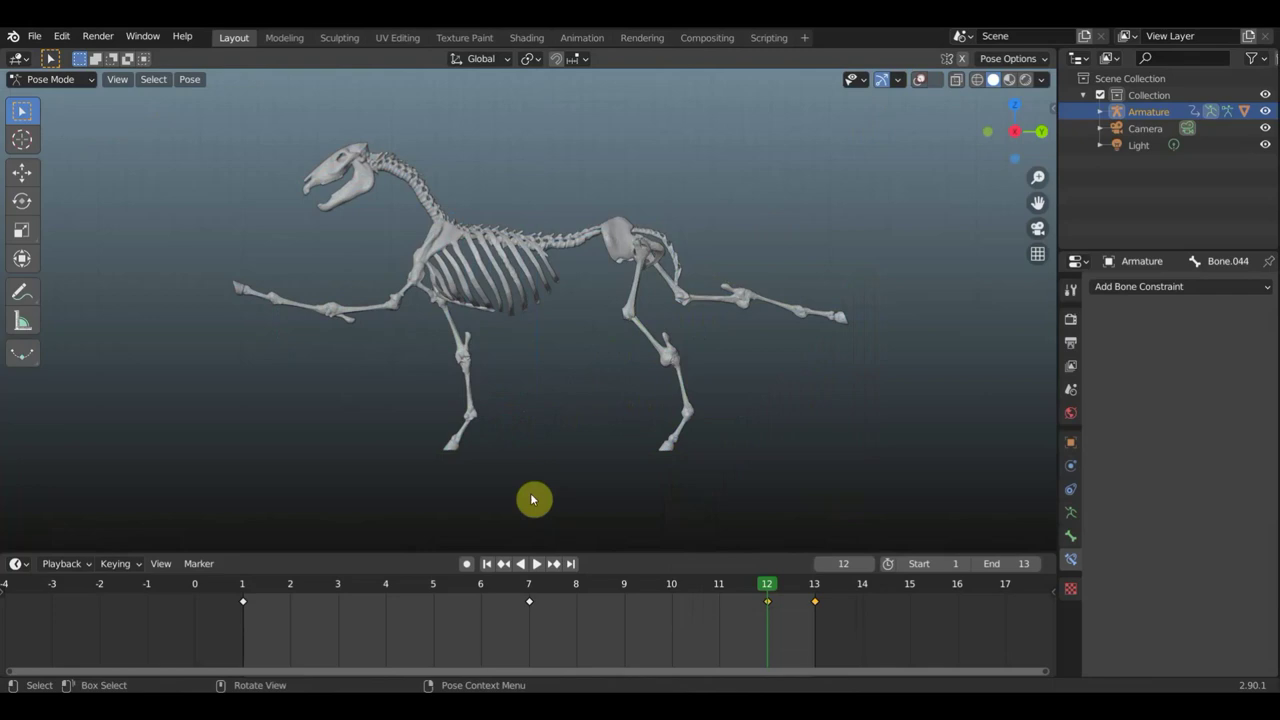
click(536, 563)
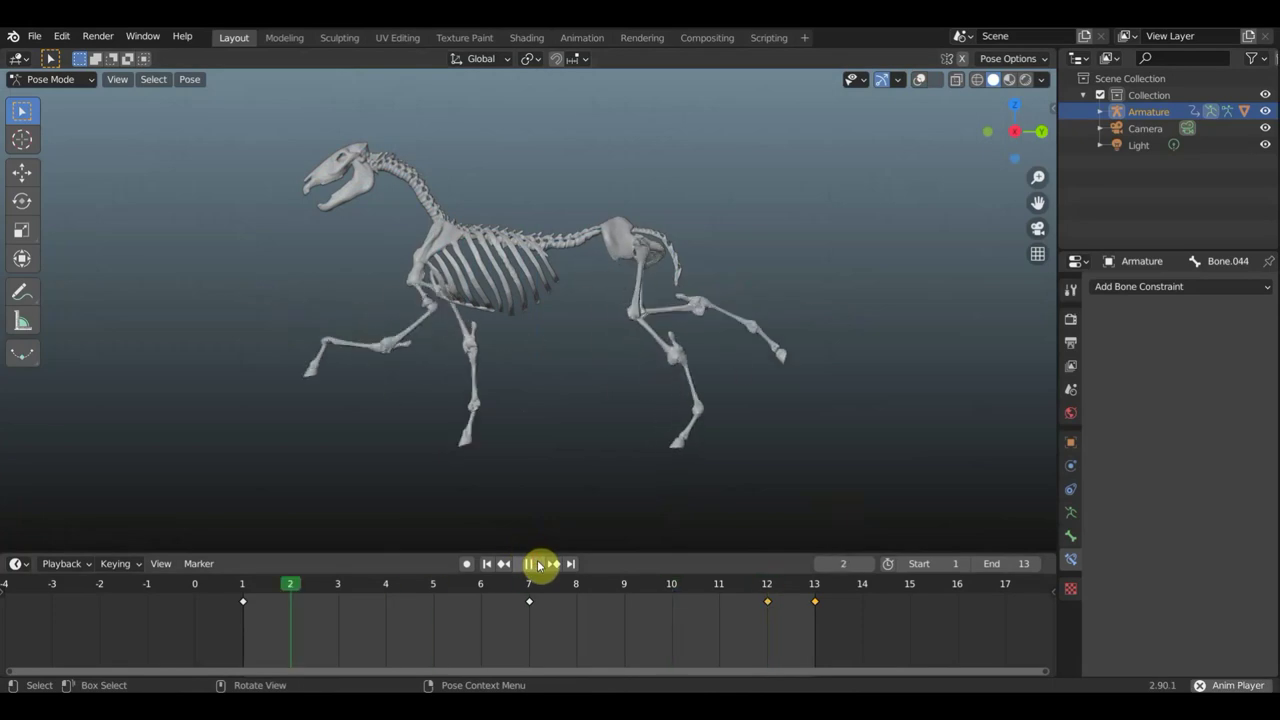
click(534, 563)
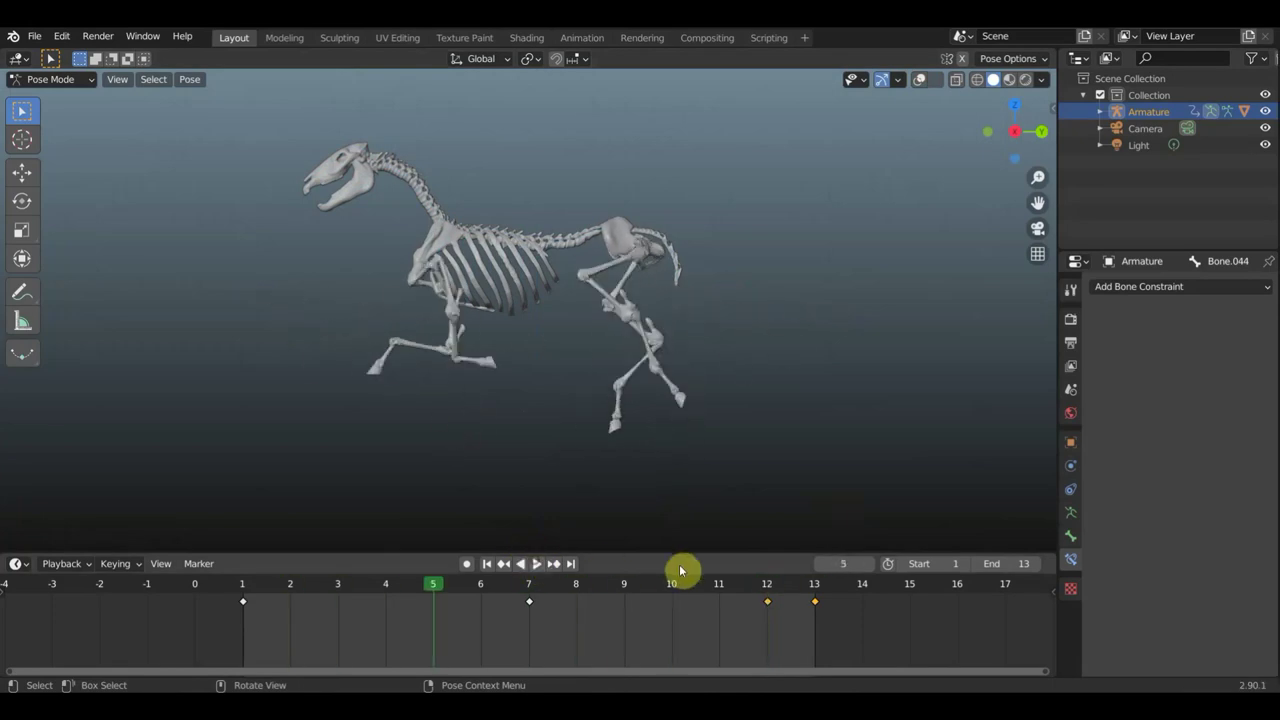
click(483, 584)
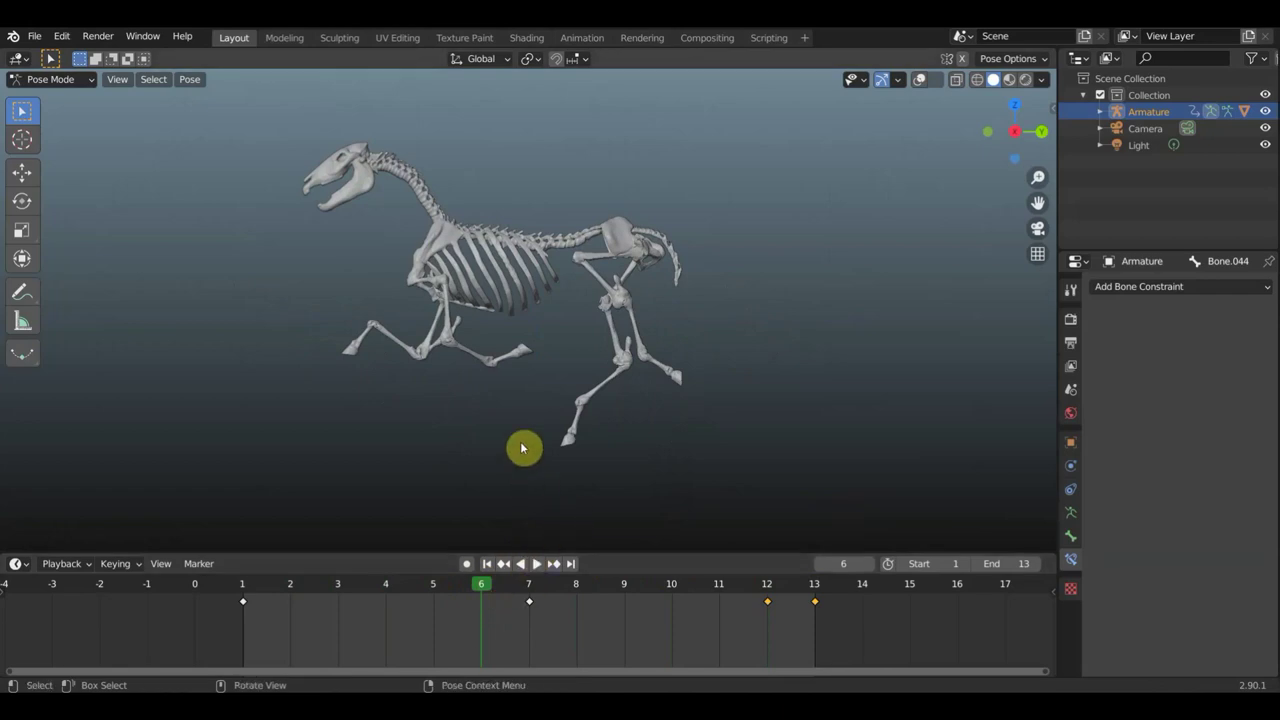
click(919, 79)
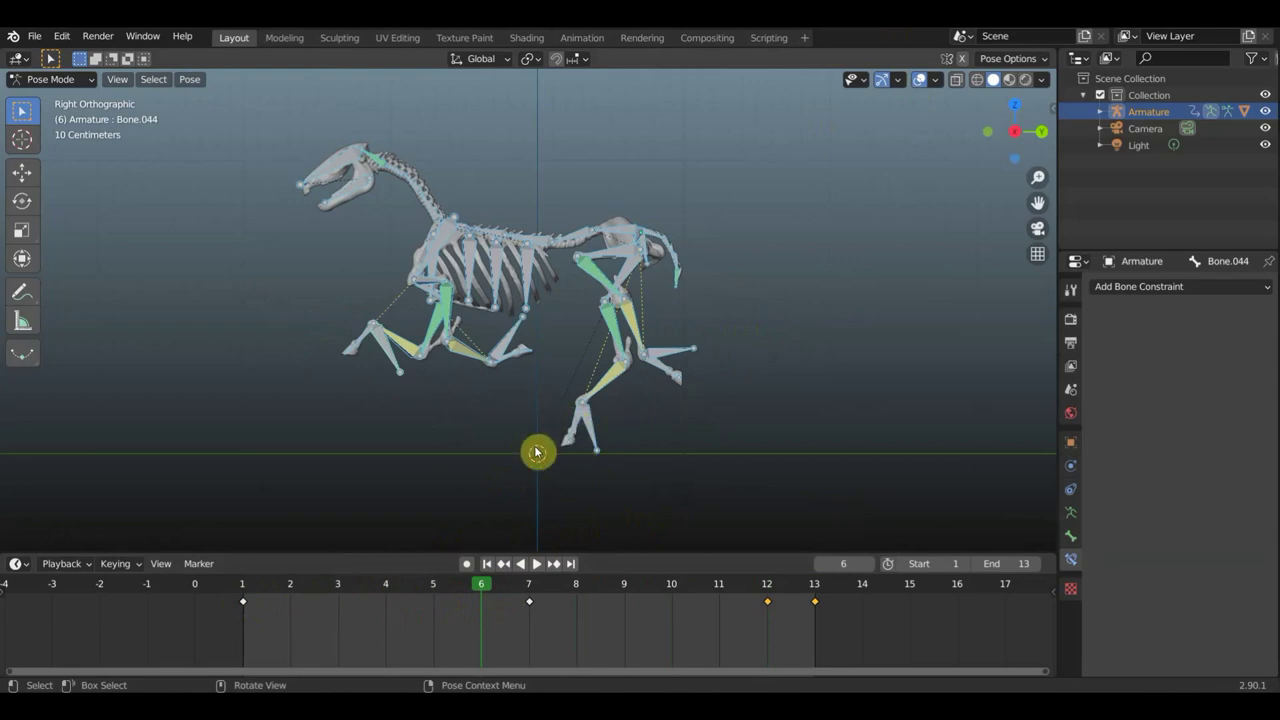
Rotate the rear hoof and the hind leg bone above it, then lift the hoof up and forward
click(587, 426)
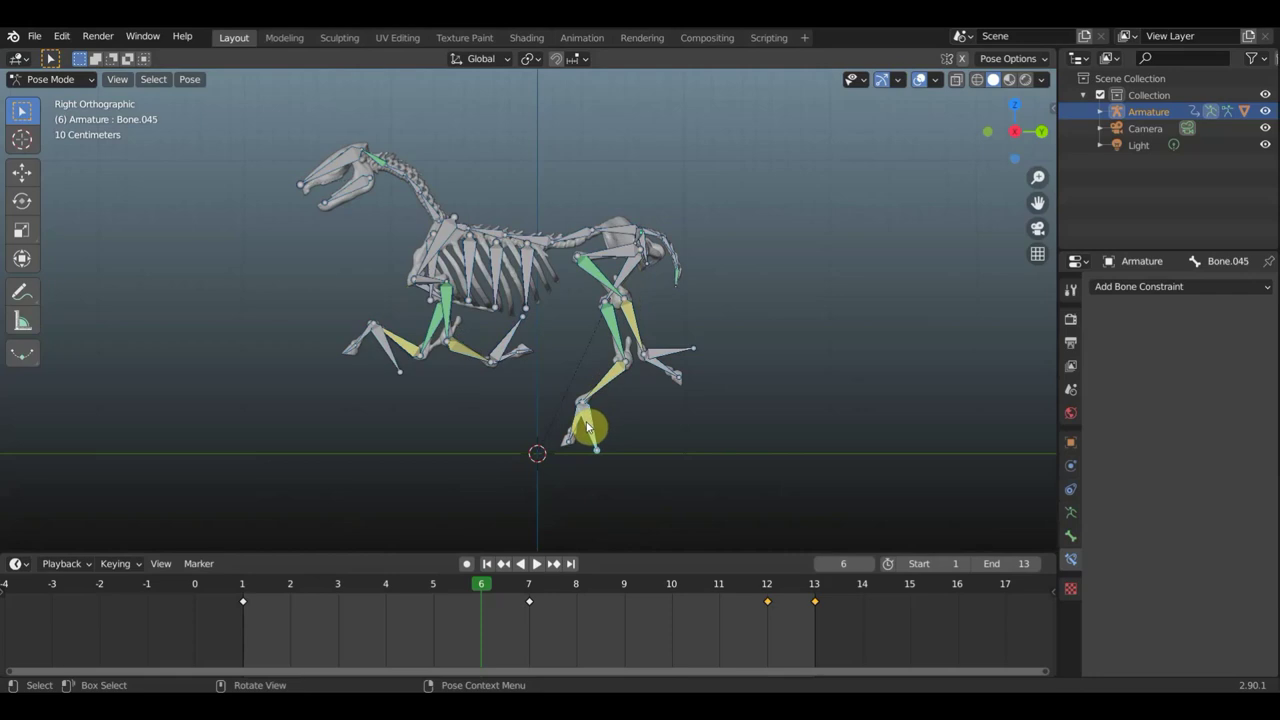
click(700, 360)
middle_drag(700, 360, 740, 388)
key(KP_3)
key(r)
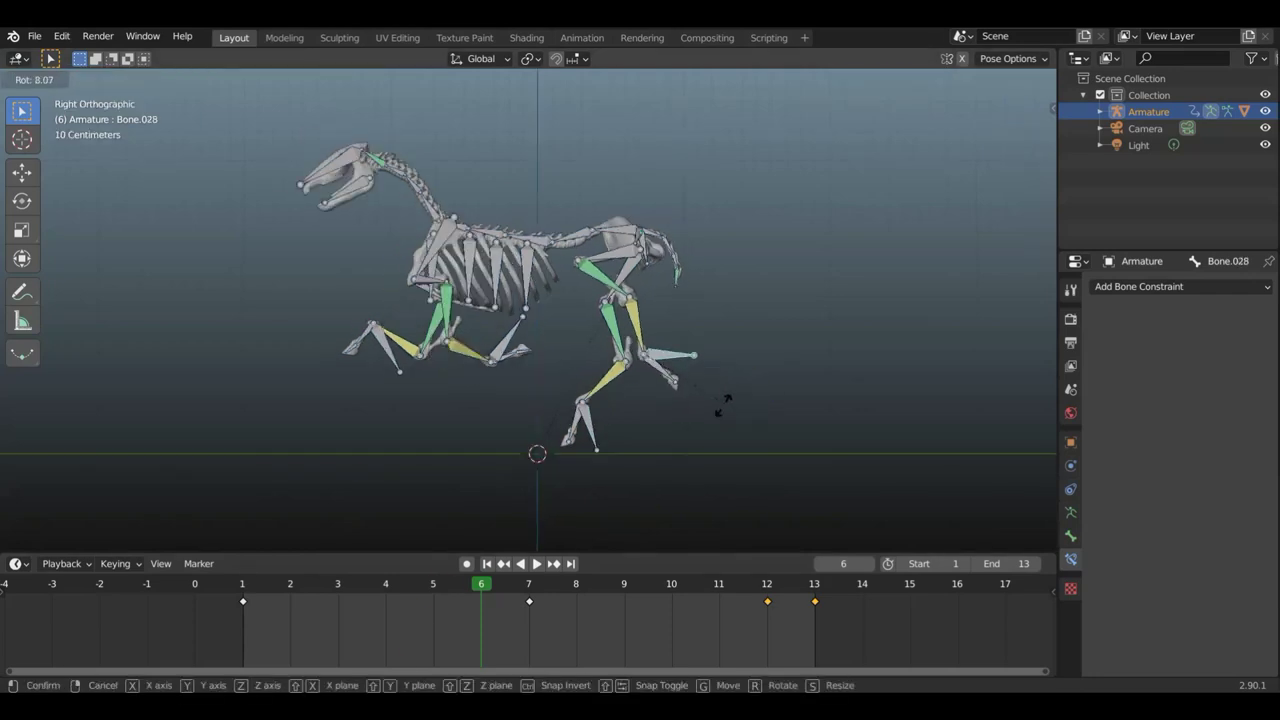
click(694, 415)
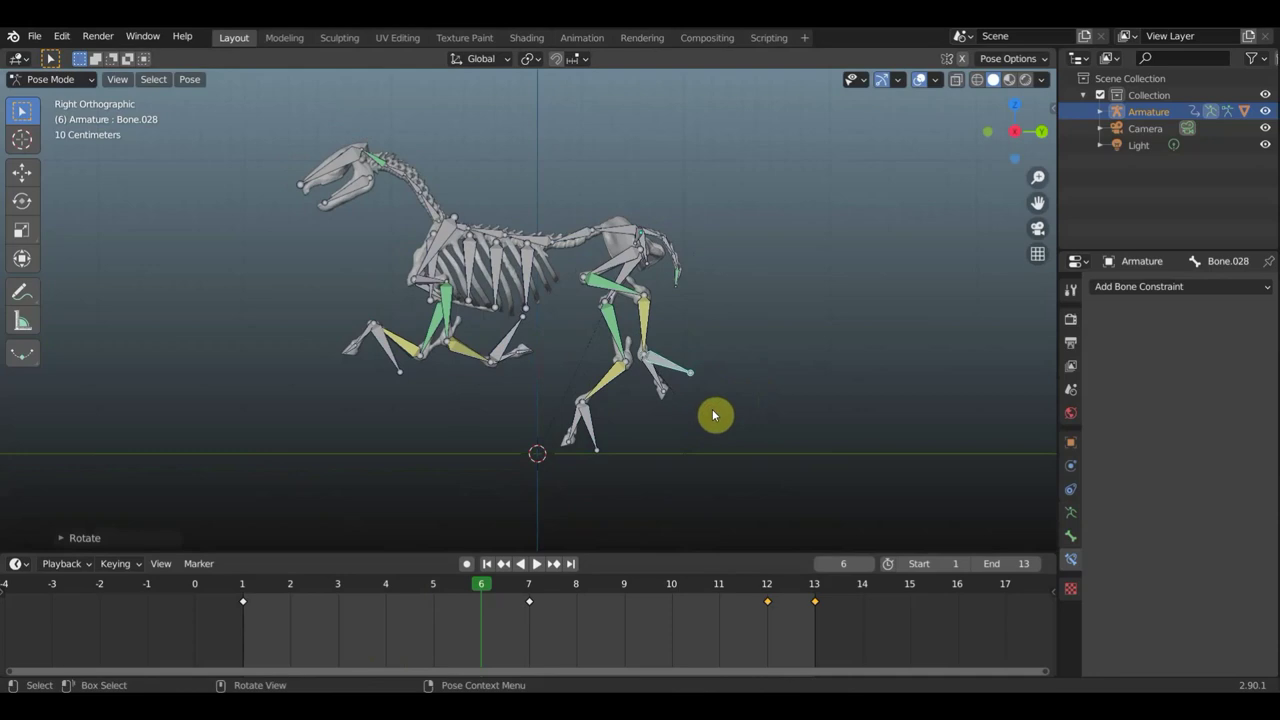
click(660, 385)
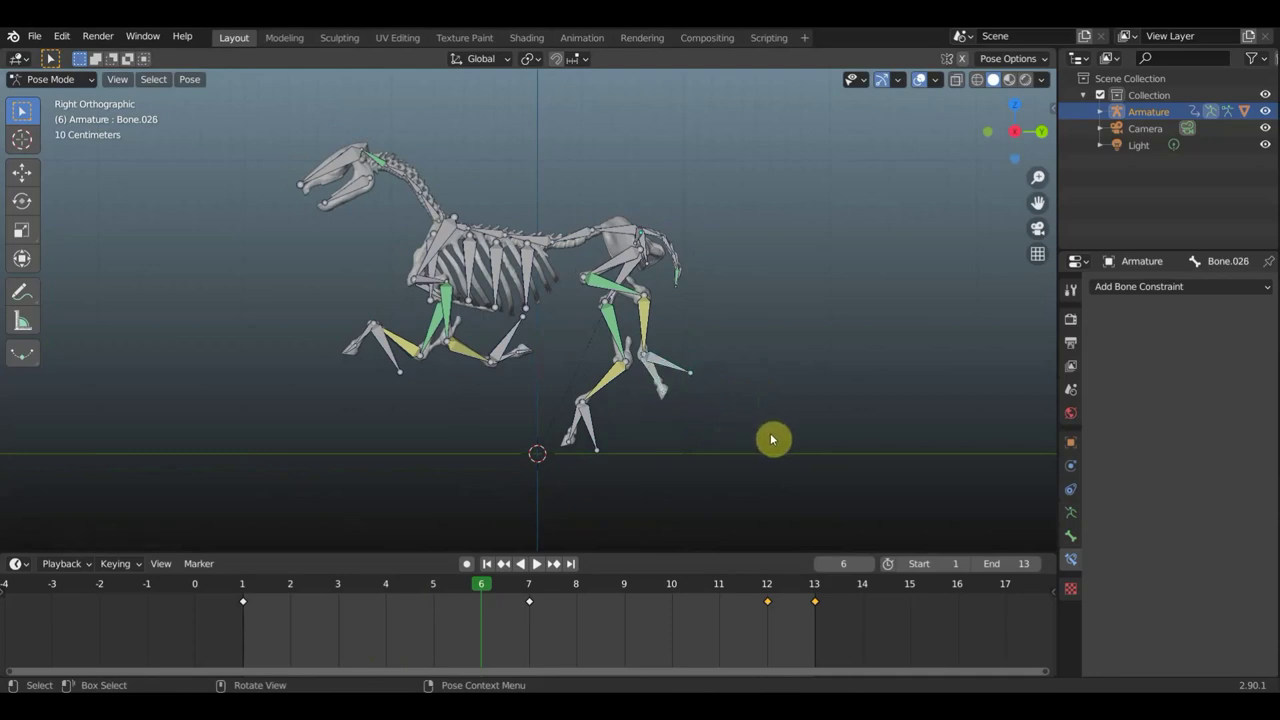
key(r)
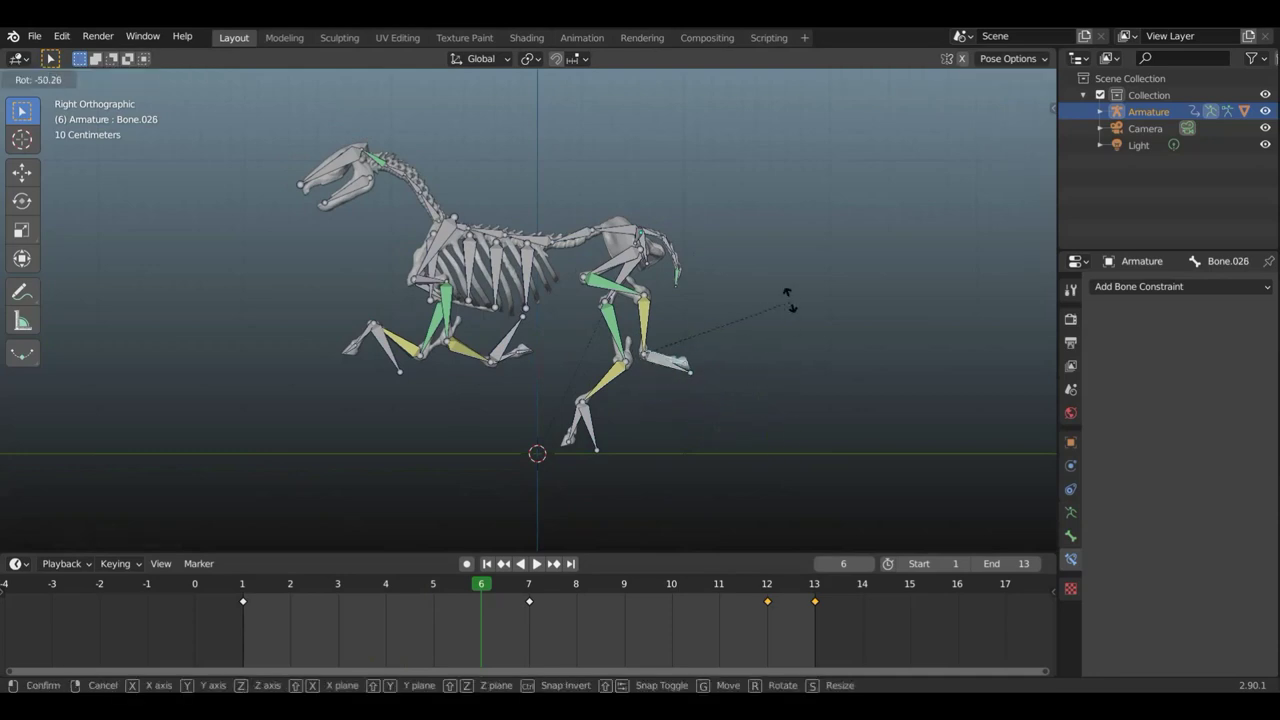
click(770, 283)
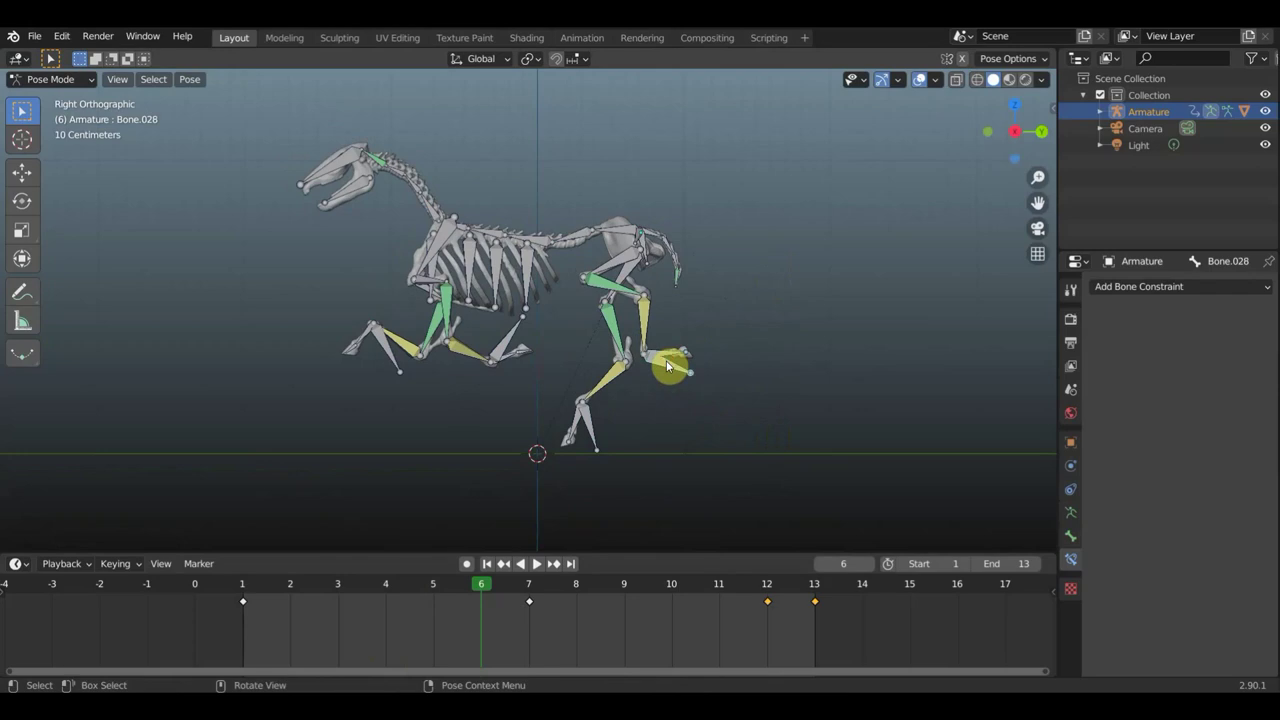
key(g)
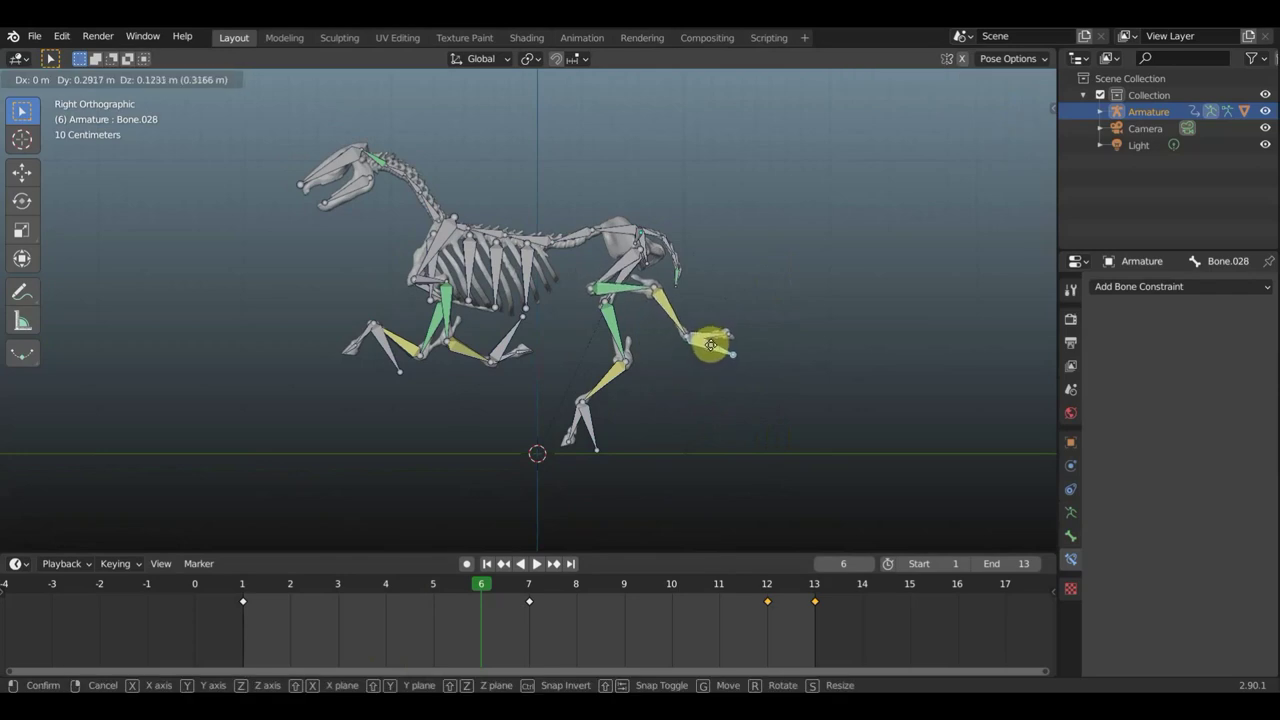
click(697, 360)
Move and rotate the lower hind leg bone to complete the folded frame 6 pose
click(591, 434)
key(g)
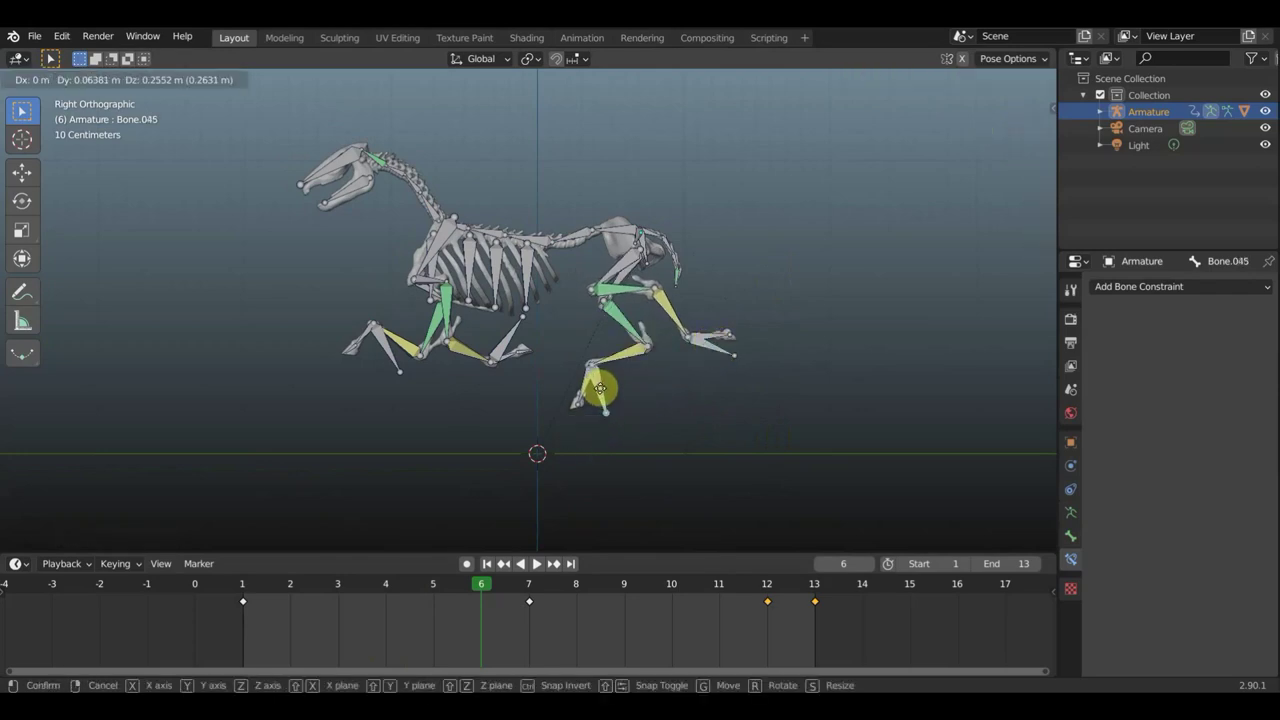
click(603, 380)
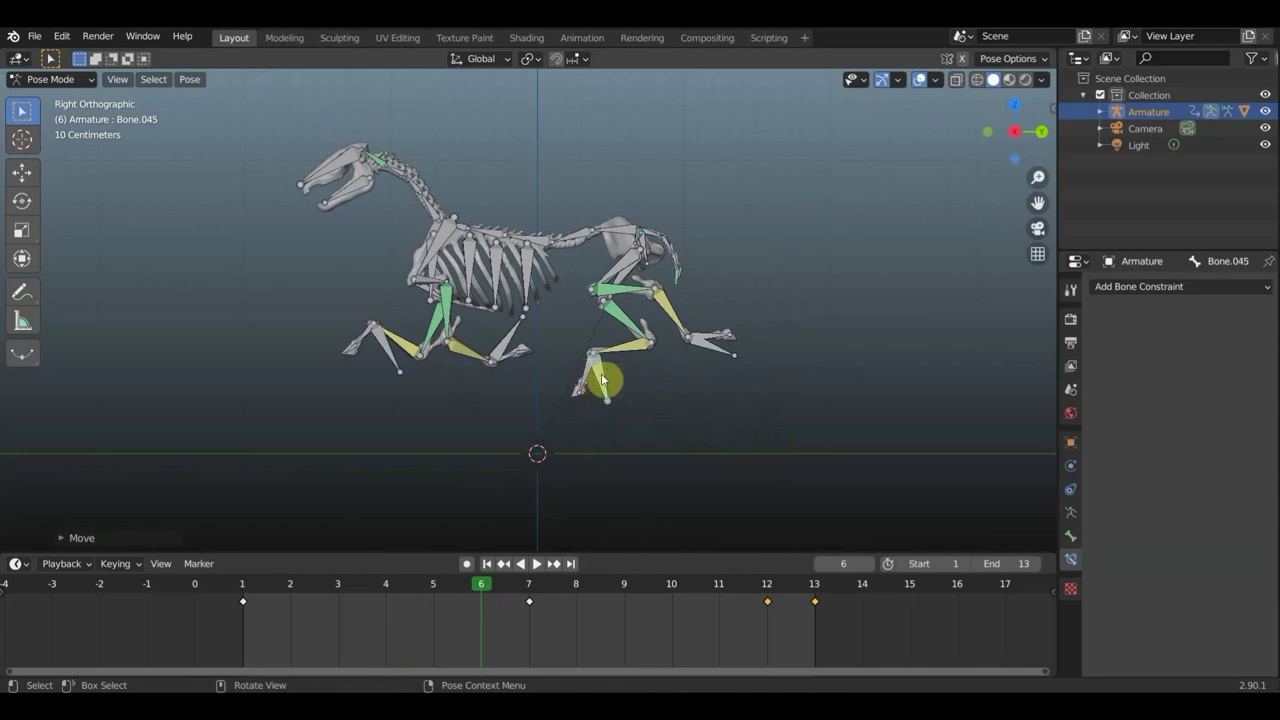
key(r)
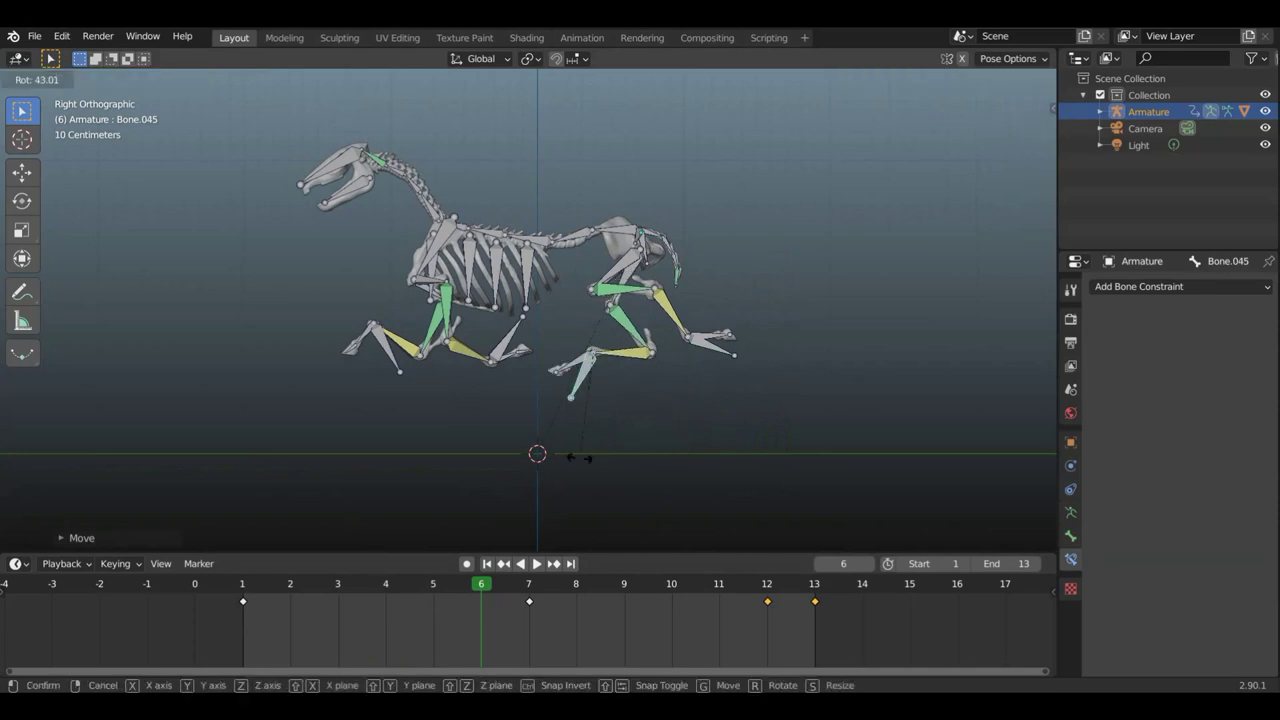
click(603, 454)
click(590, 388)
click(633, 421)
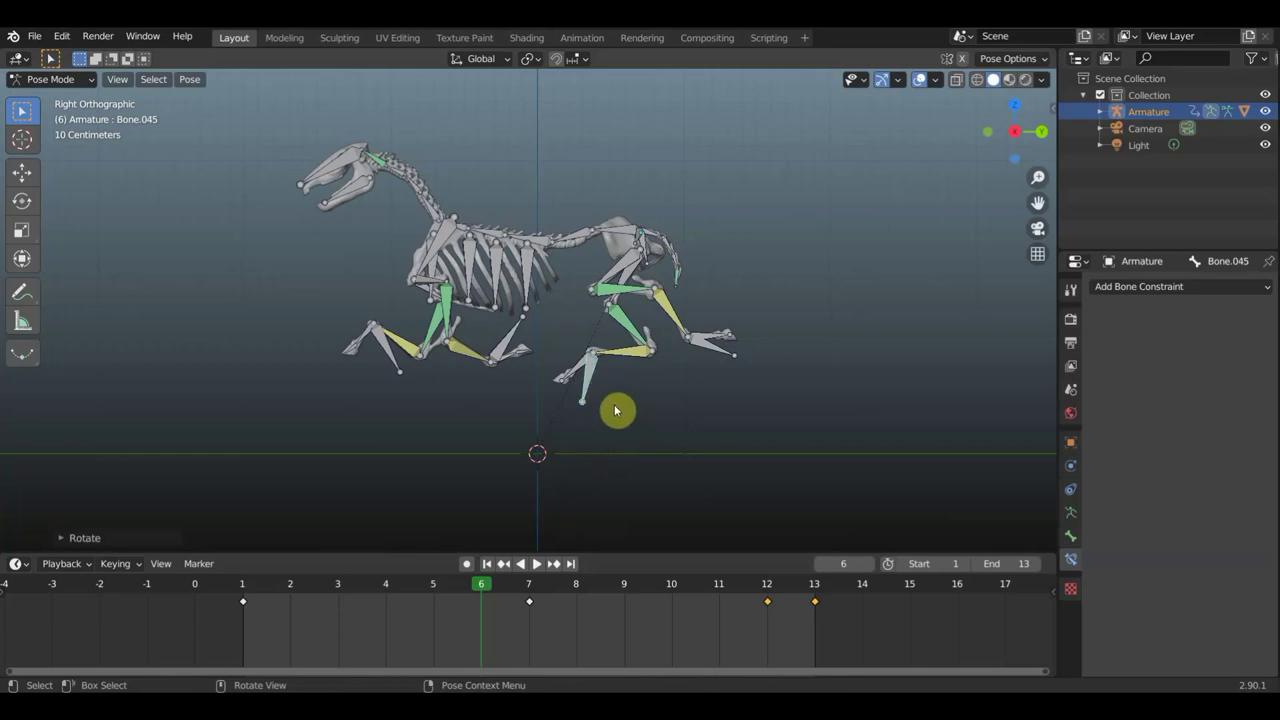
key(g)
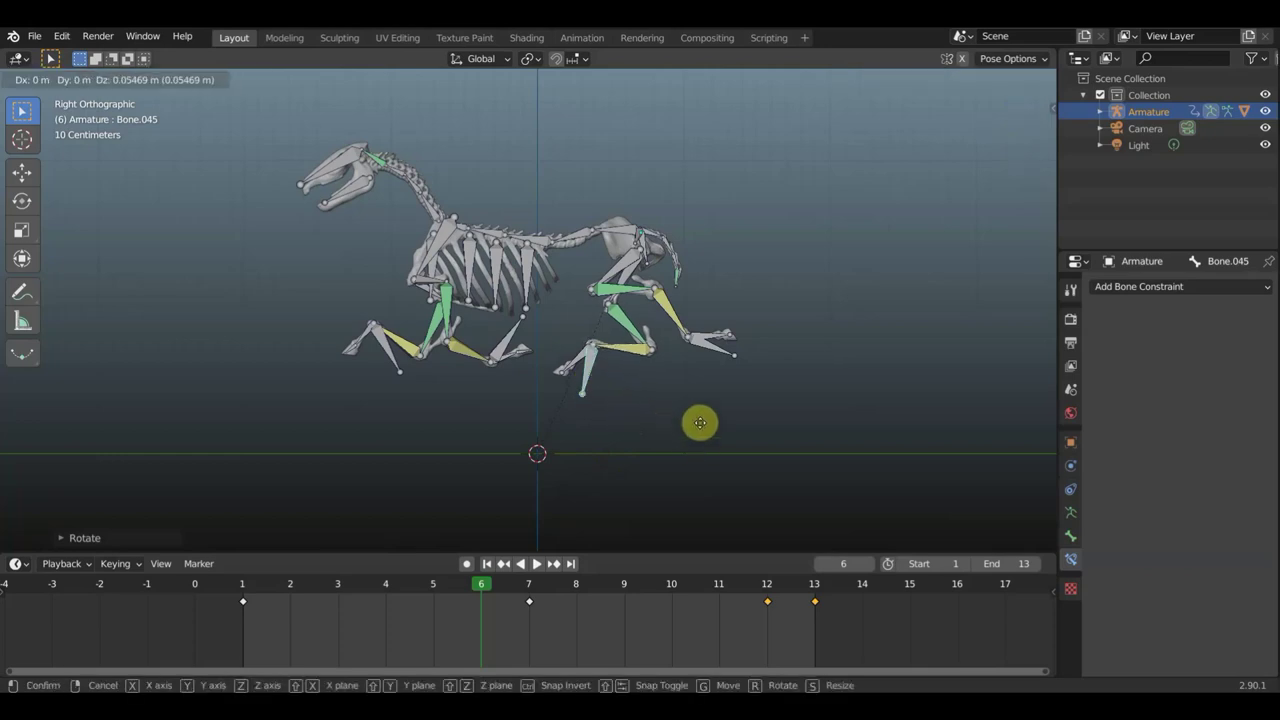
click(702, 425)
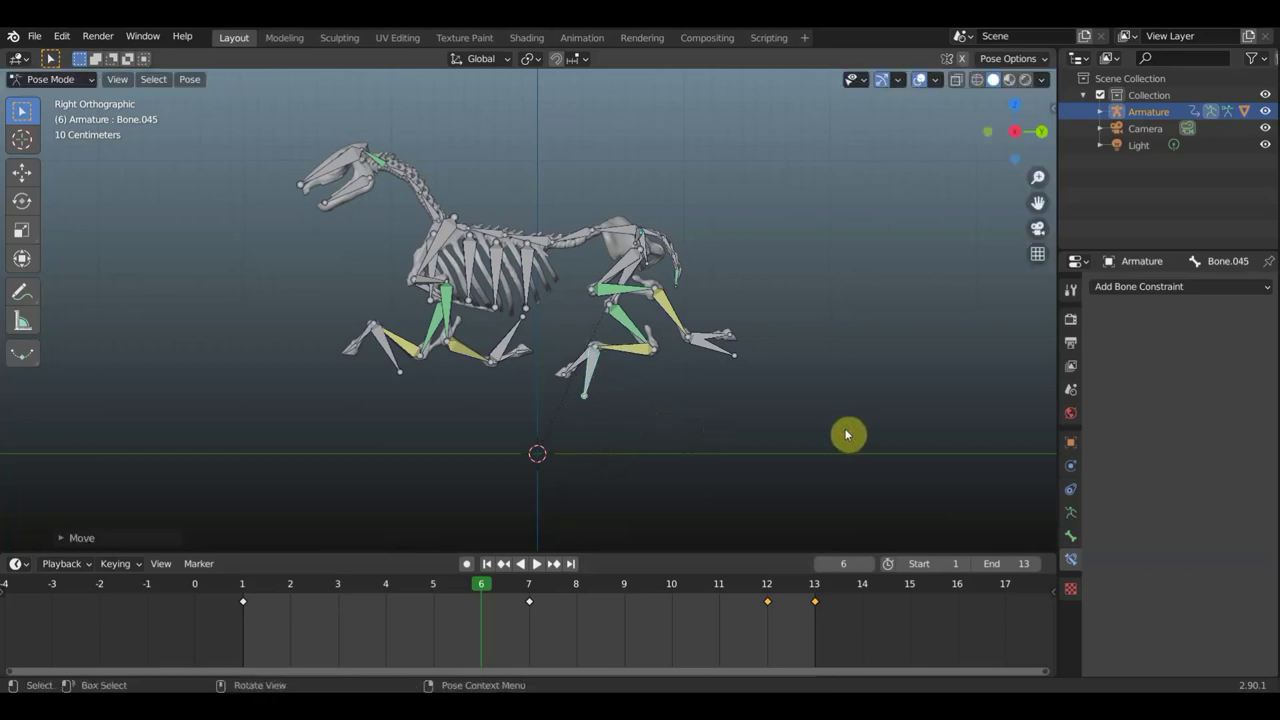
Keyframe location and rotation for all bones at frame 6
key(a)
key(i)
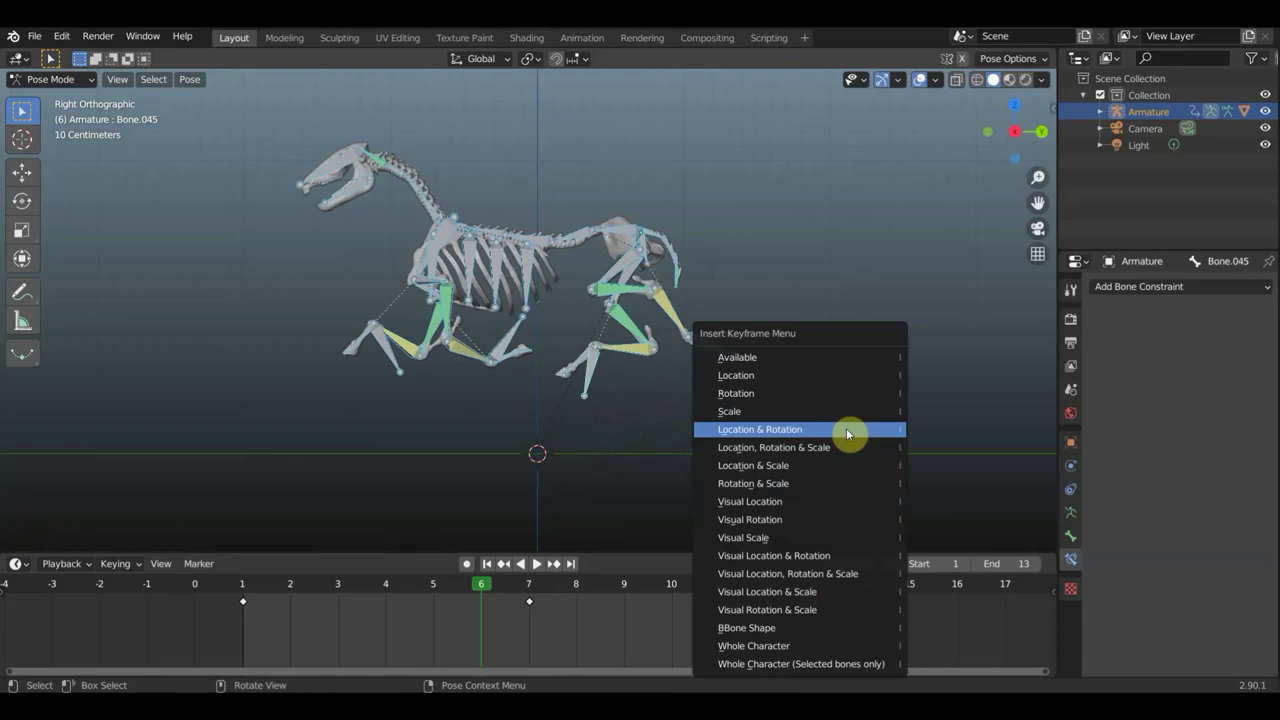
click(846, 428)
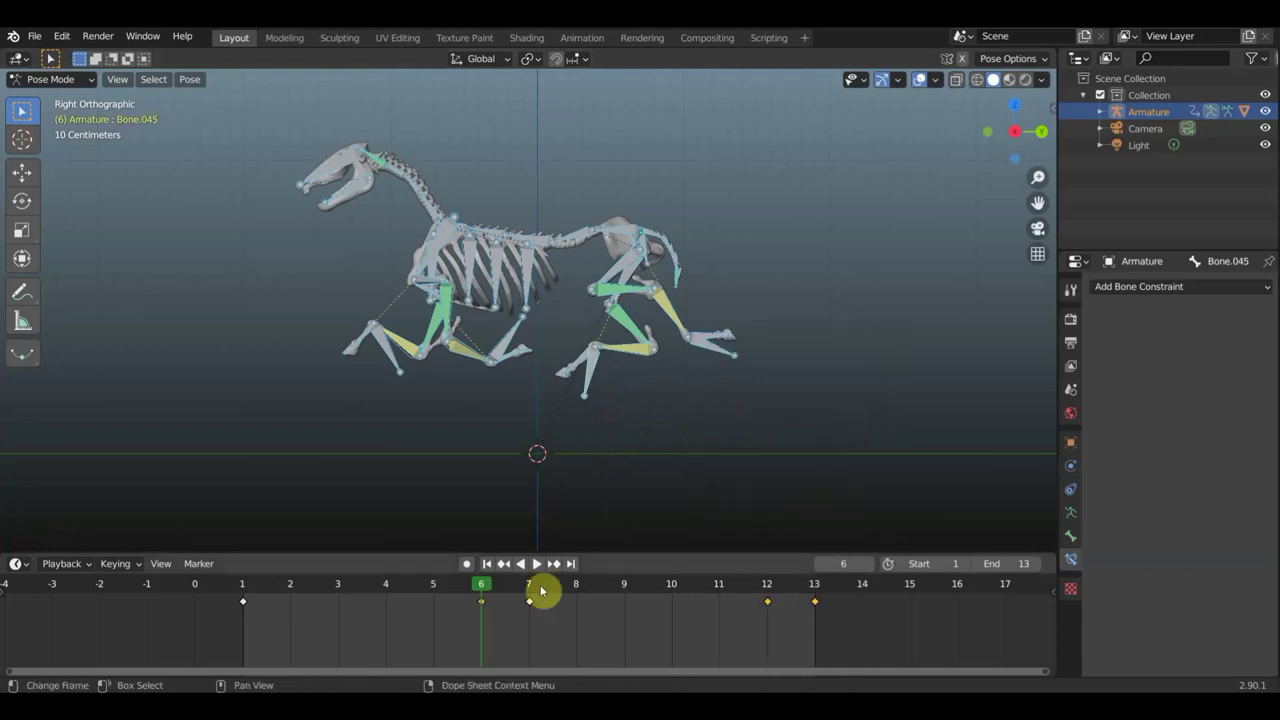
Play back the gallop cycle, check frame 2, then move to frame 3
click(539, 564)
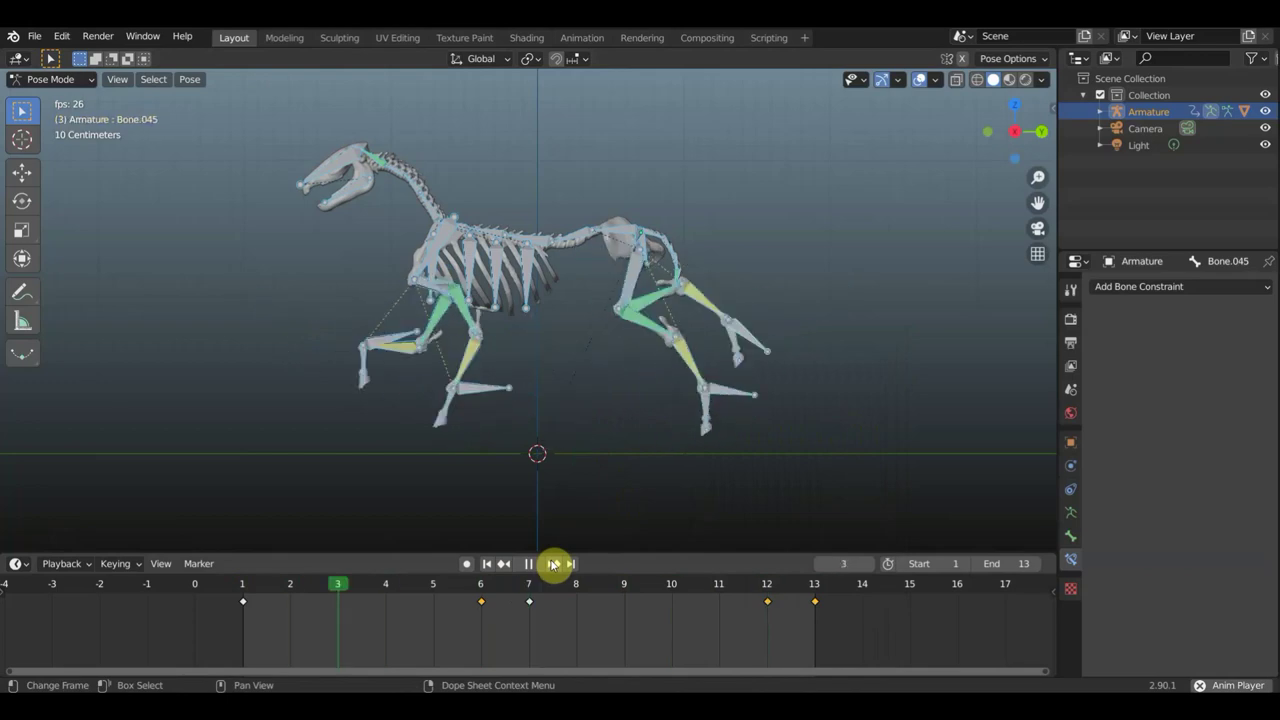
click(530, 564)
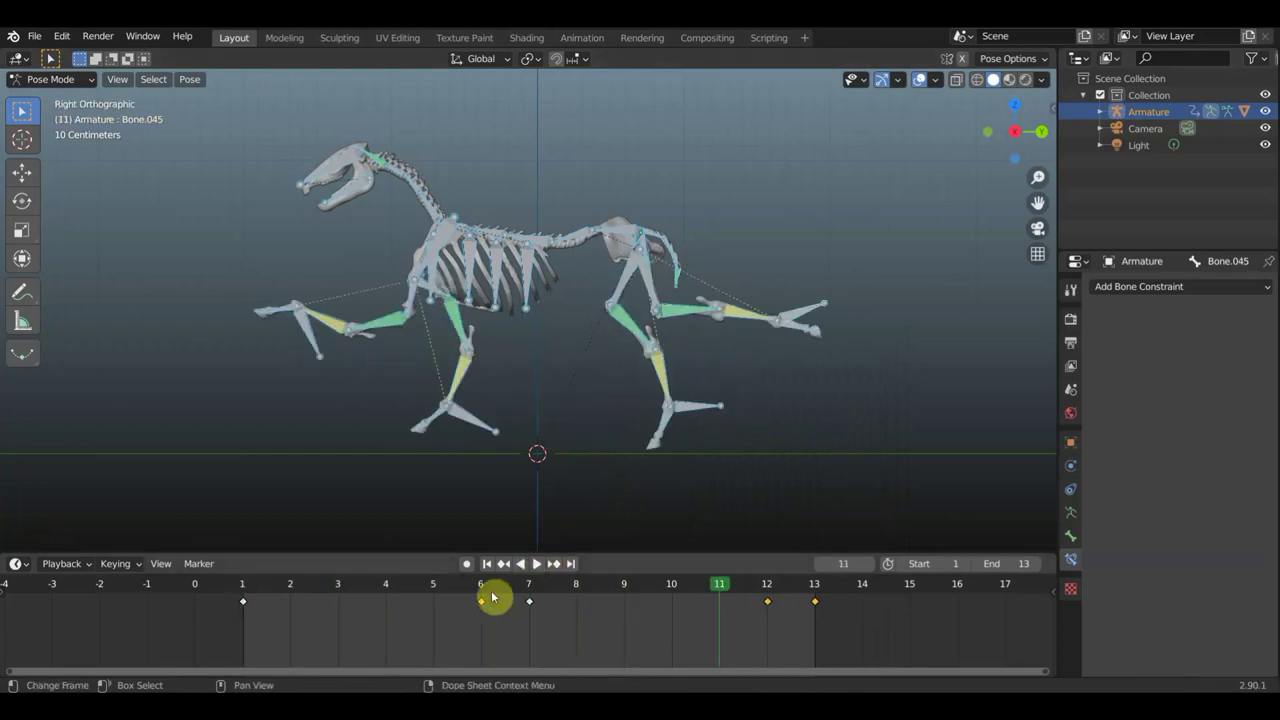
click(289, 587)
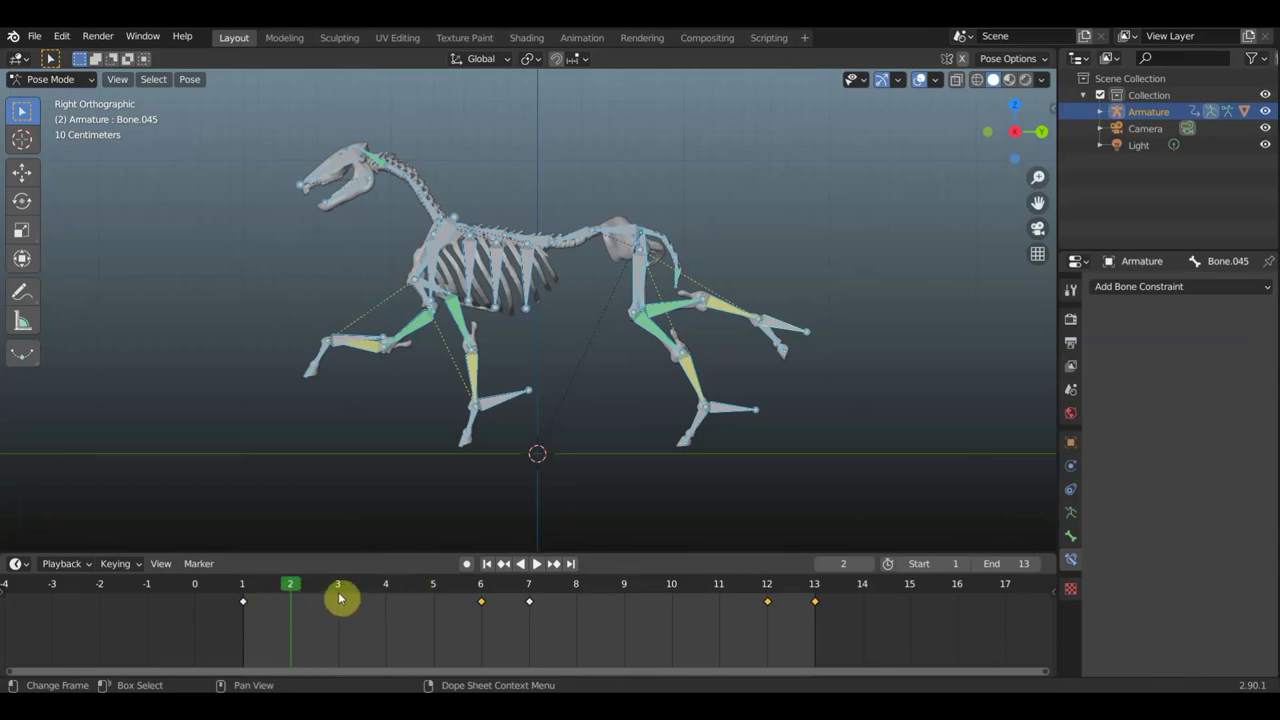
click(338, 596)
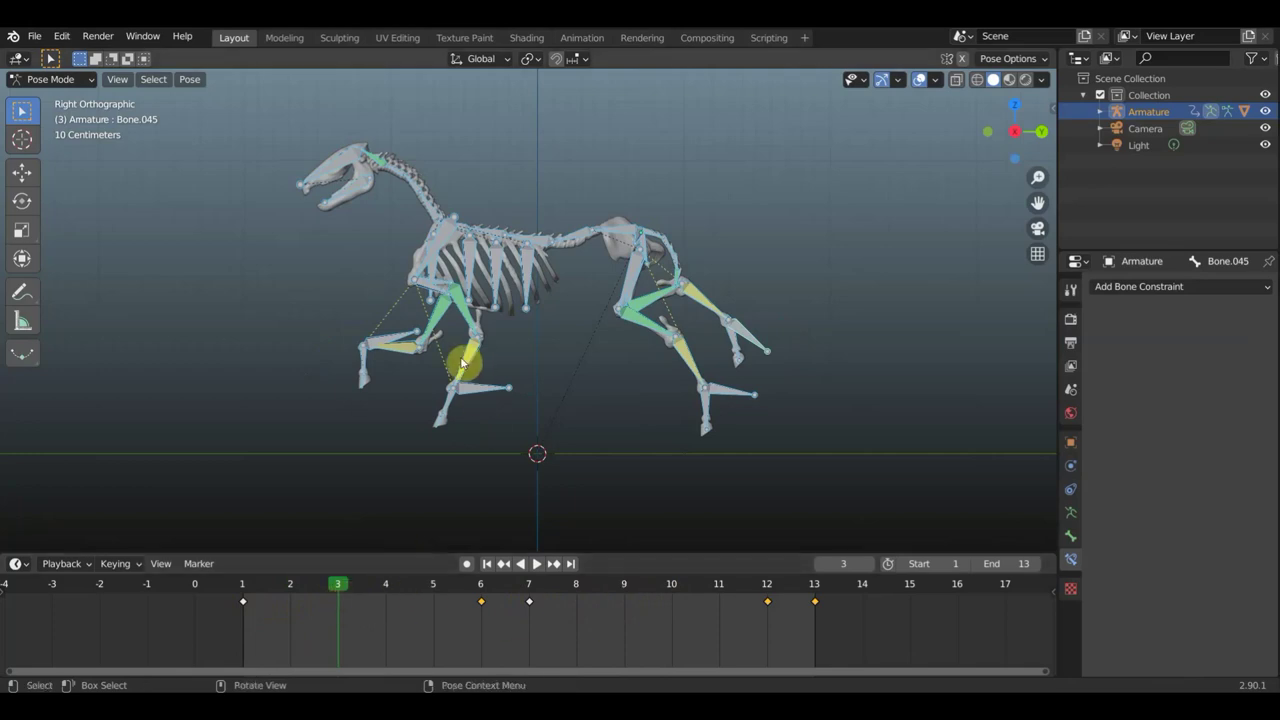
In the side view, raise the near hind hoof bone and rotate the hind-leg bones back
mouse_move(766, 386)
middle_down()
mouse_move(689, 386)
mouse_move(740, 387)
middle_up()
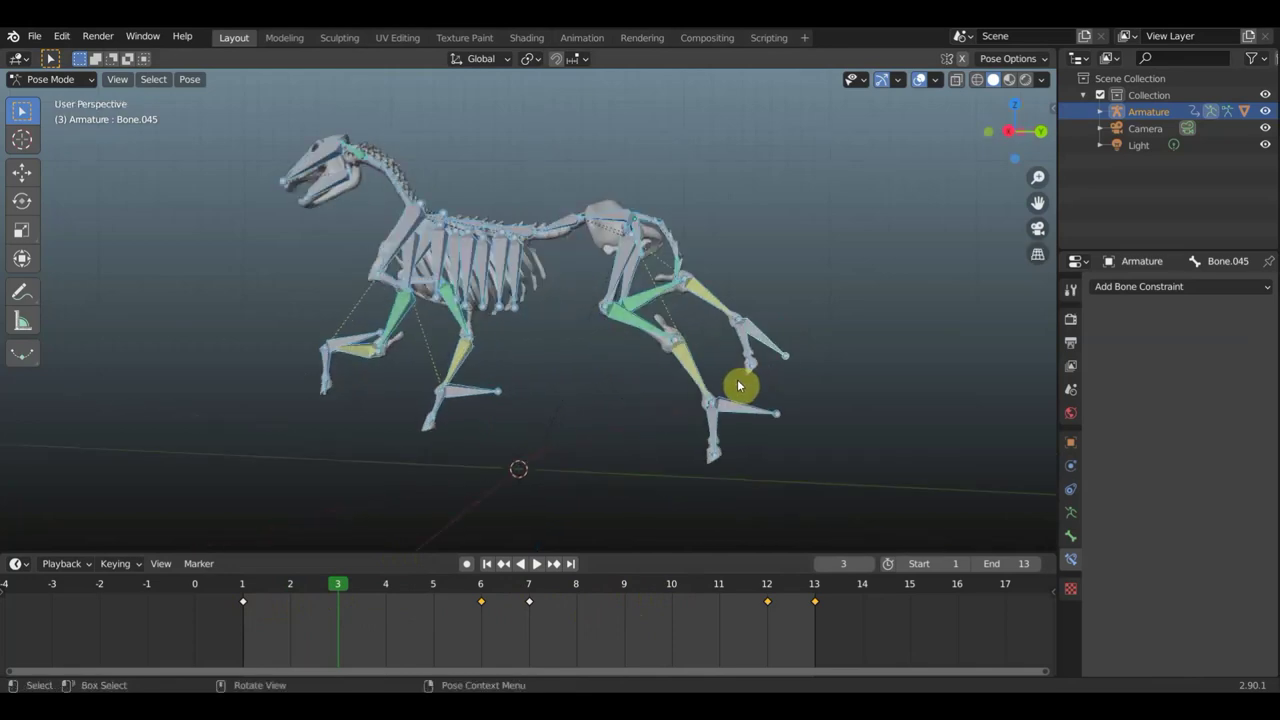
key(KP_3)
click(745, 395)
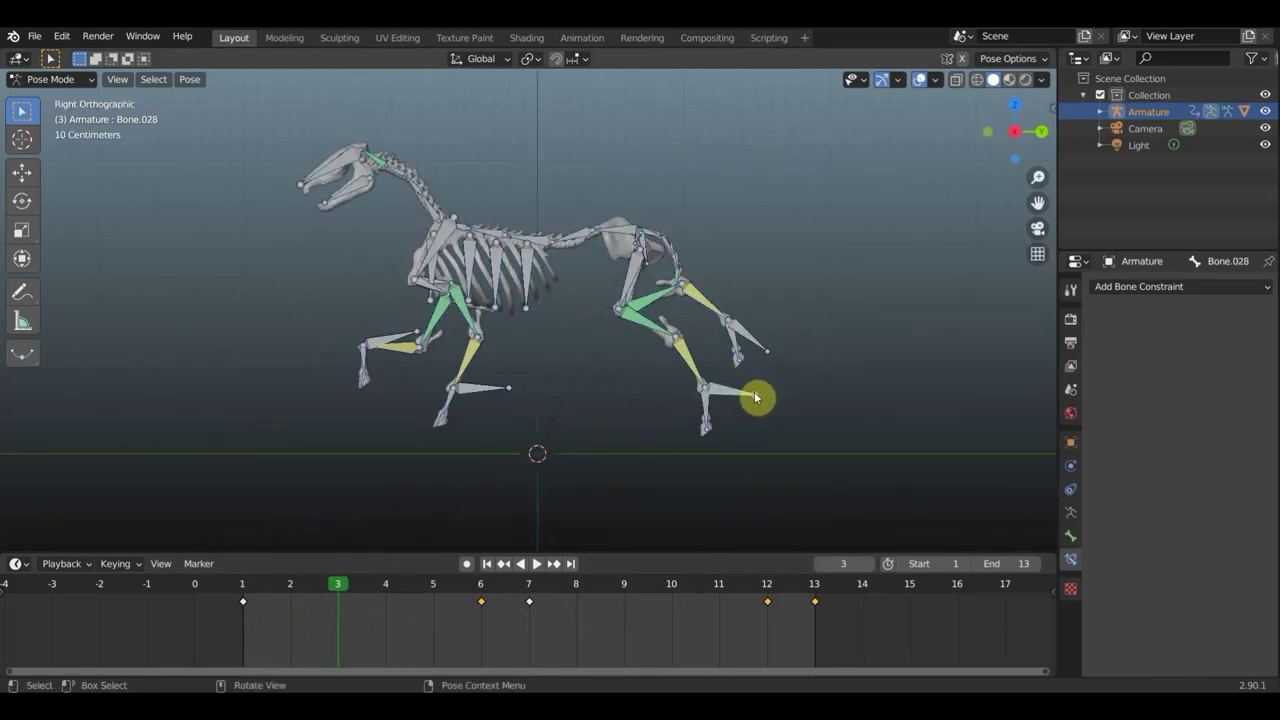
key(g)
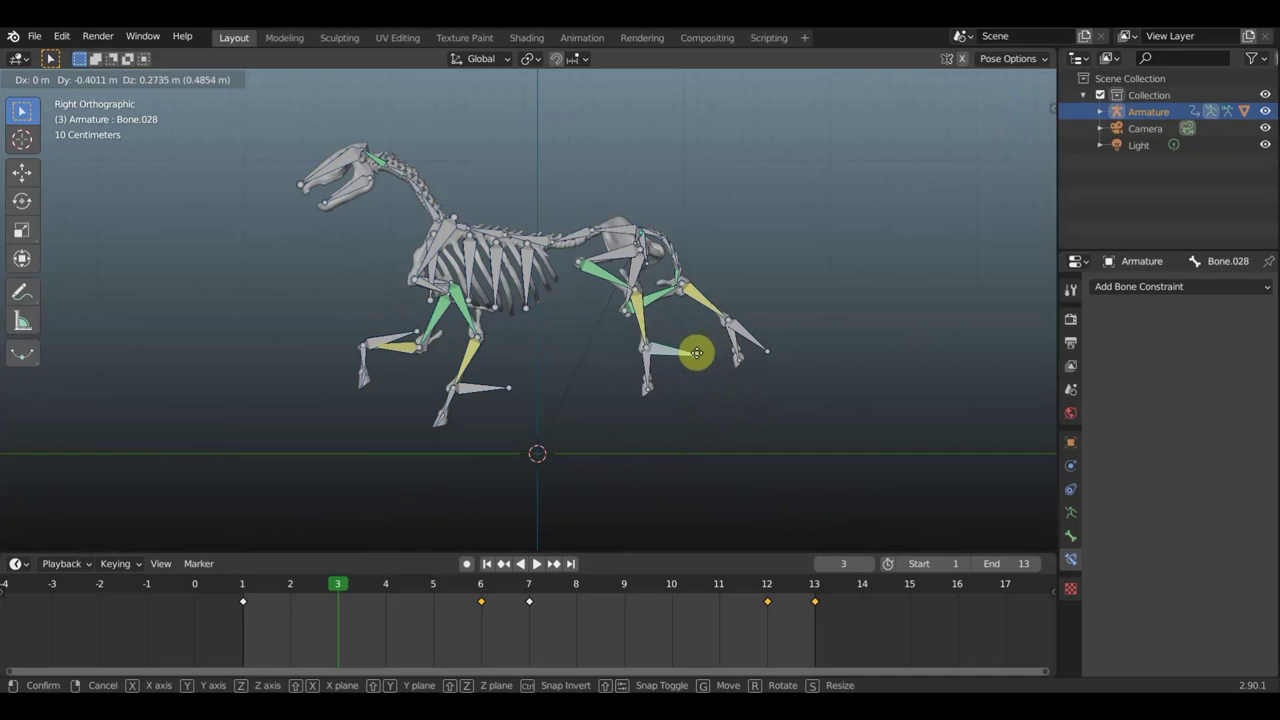
click(698, 358)
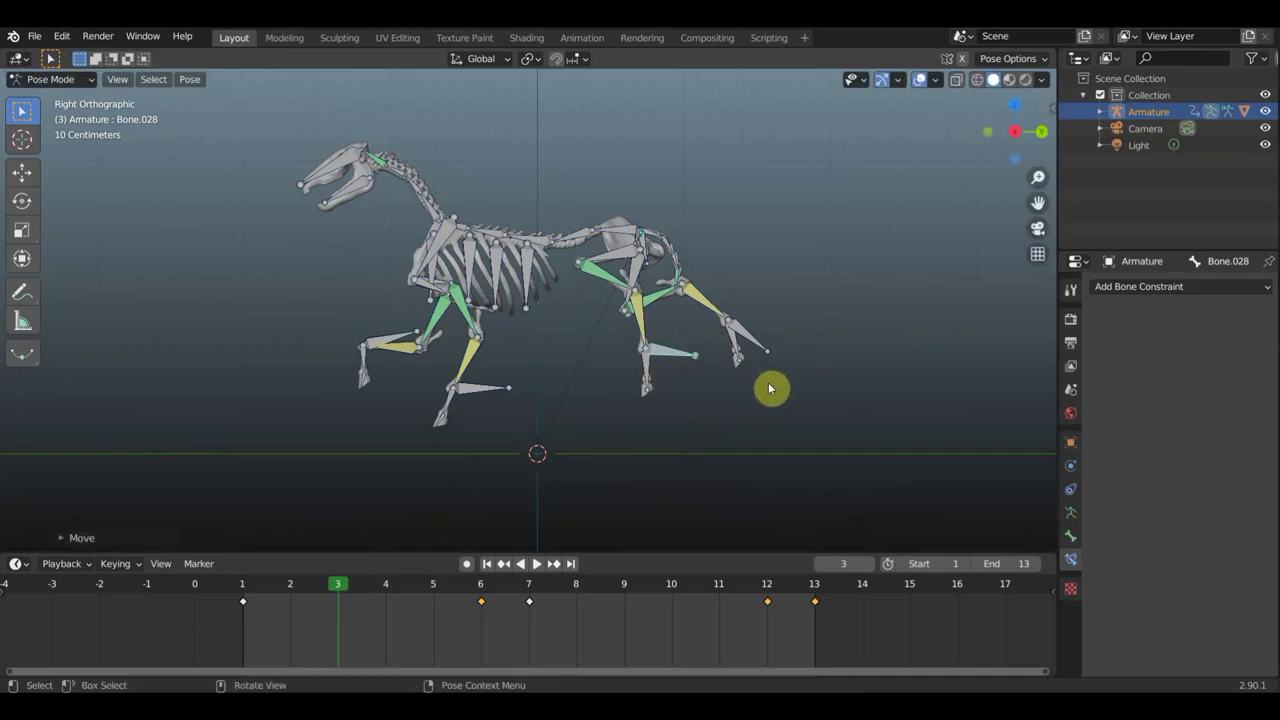
key(r)
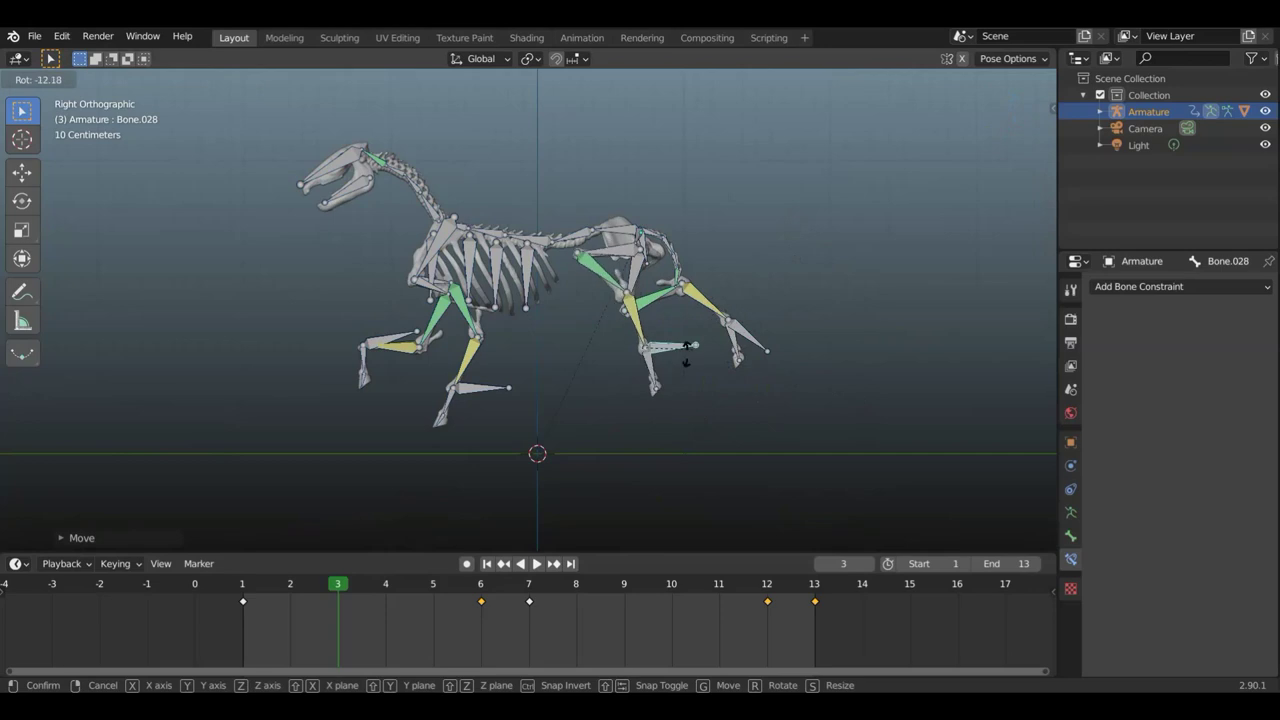
click(680, 357)
Rotate the lower hind-leg bones and tilt the hind hoof slightly
click(651, 365)
key(r)
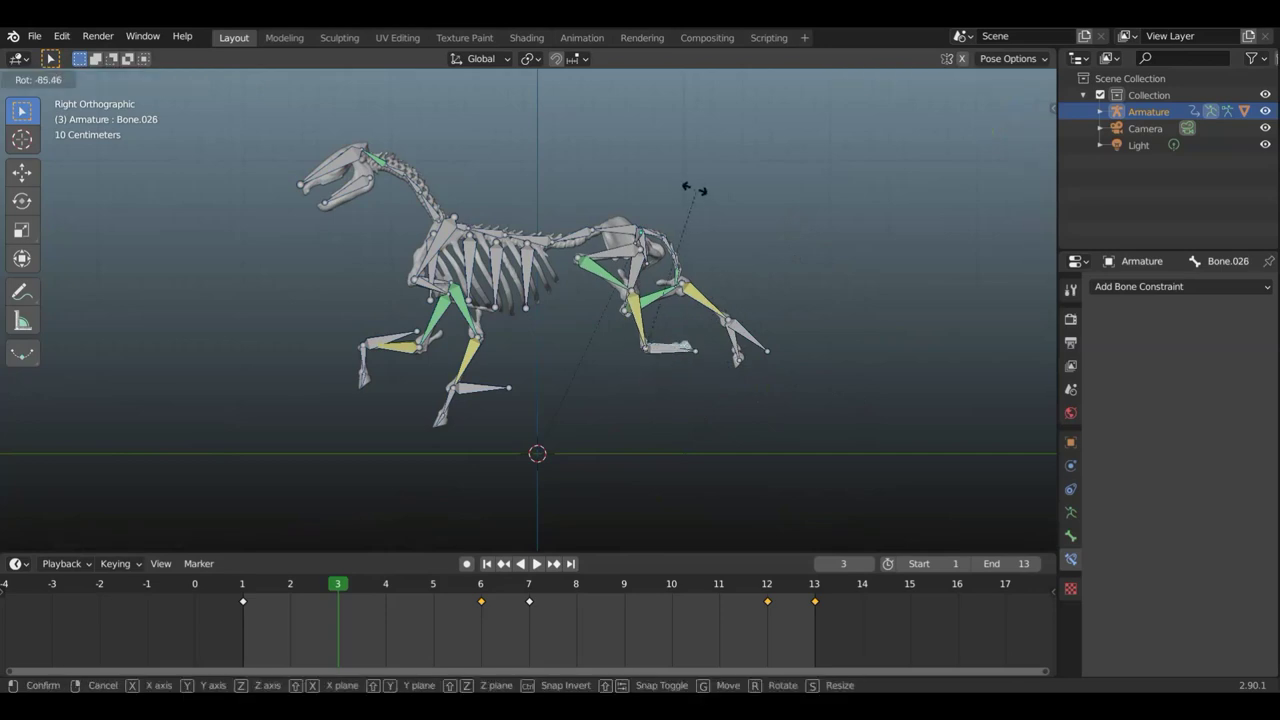
click(696, 191)
key(r)
click(790, 275)
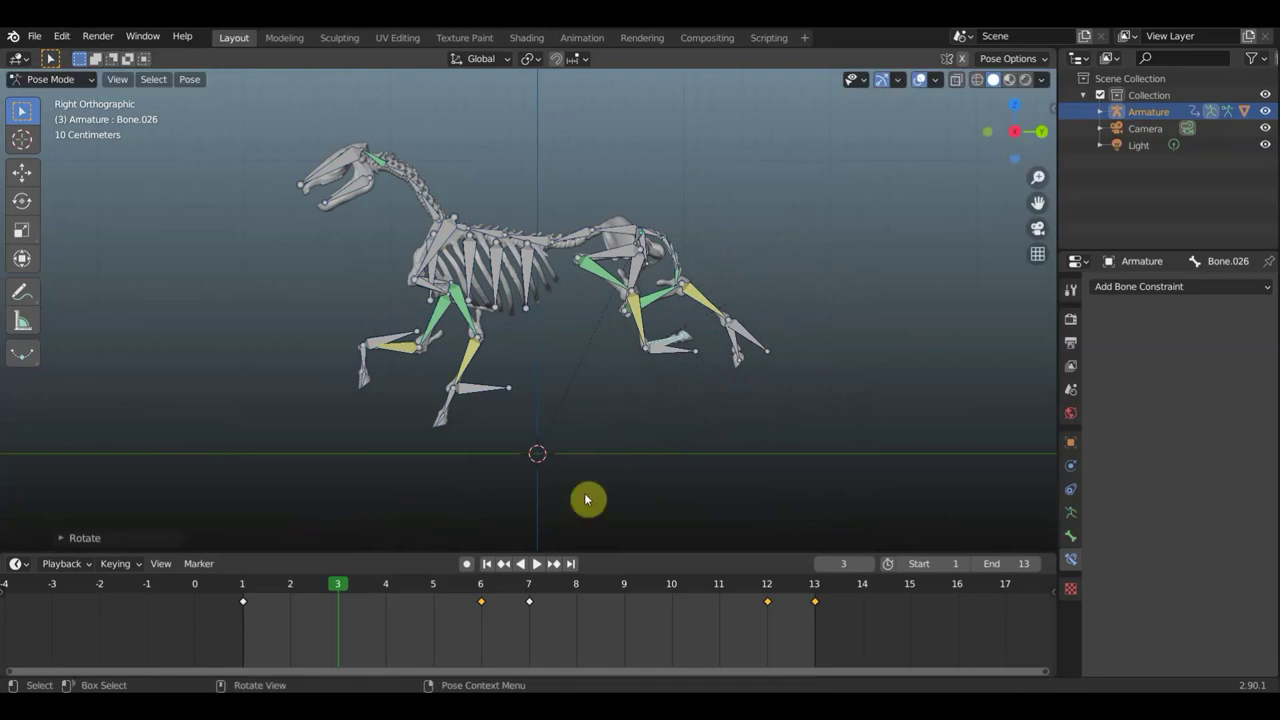
Shift the rear hoof rightward and flex its tip, then turn to the horse's far side
key(g)
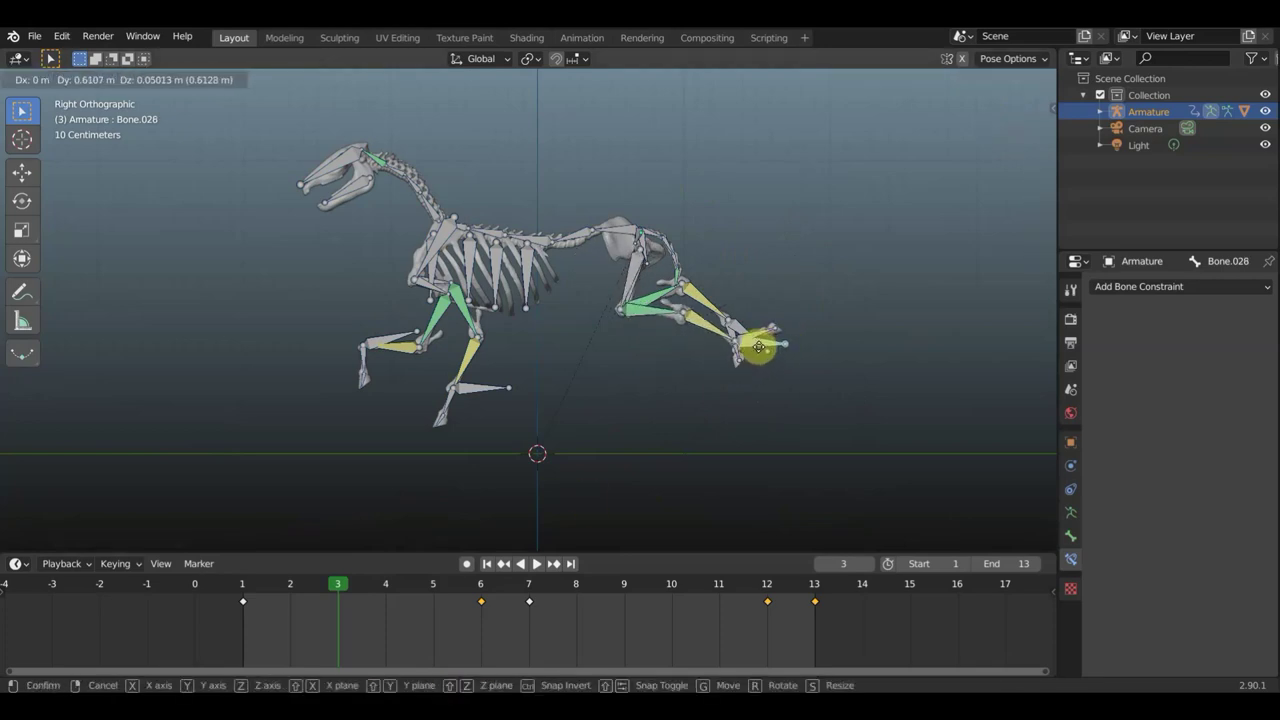
click(765, 337)
click(771, 341)
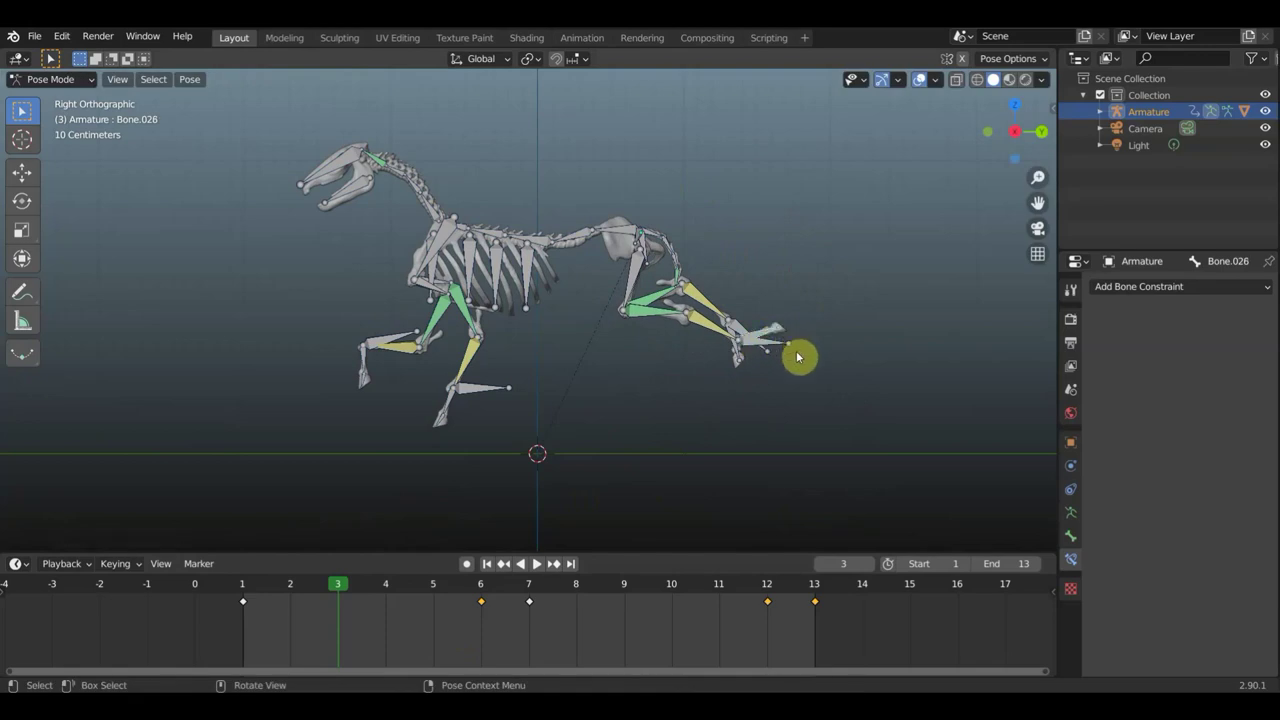
key(r)
click(752, 458)
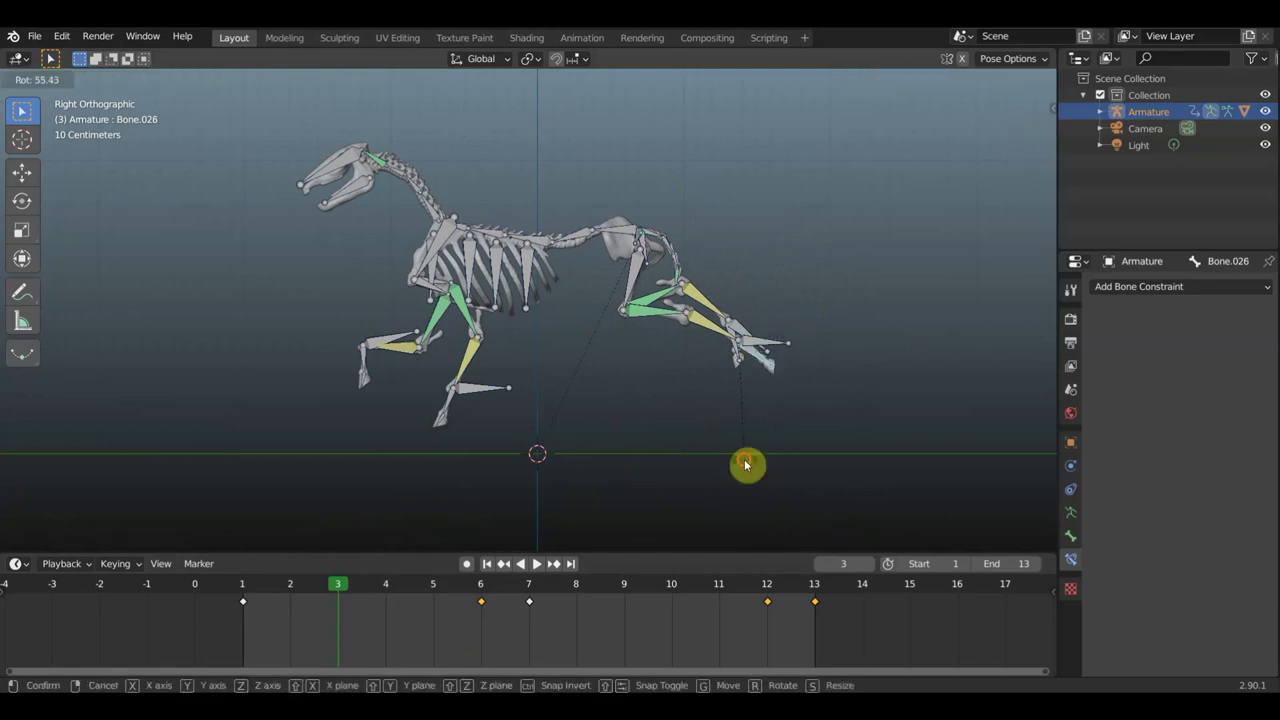
click(742, 330)
mouse_move(742, 330)
middle_down()
mouse_move(417, 404)
mouse_move(366, 403)
middle_up()
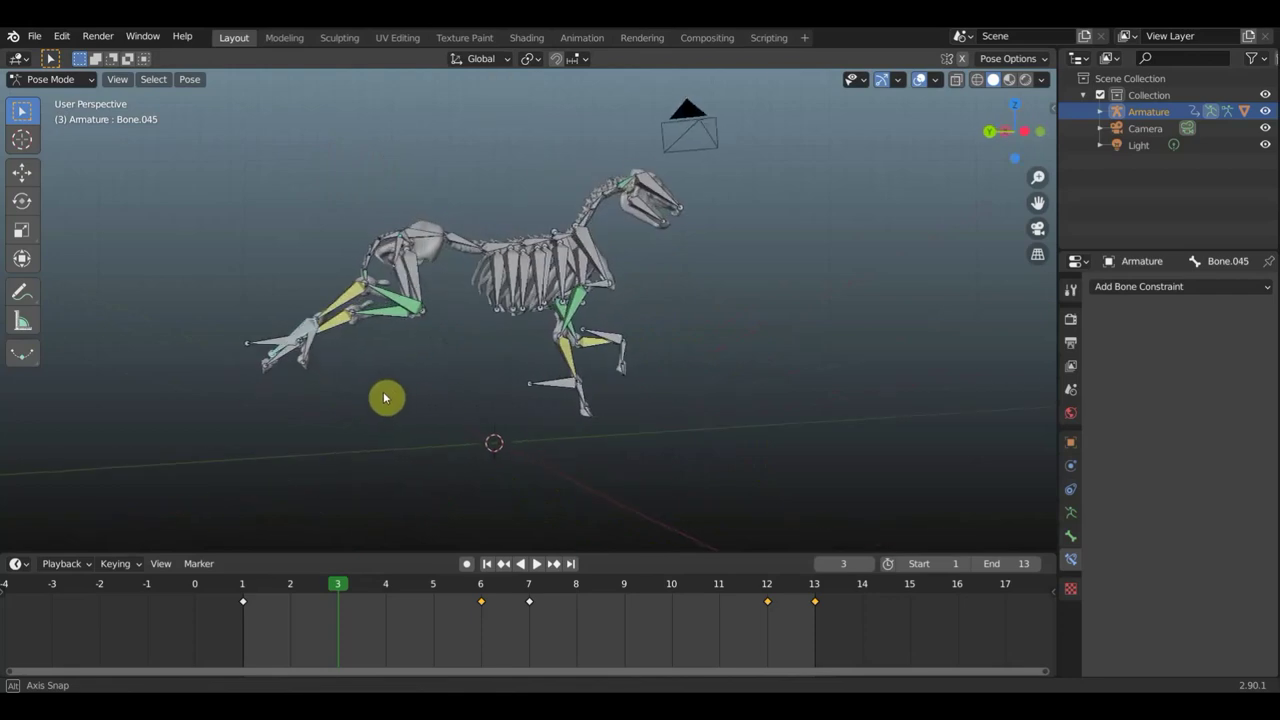
Move and rotate the far hind leg into its frame 3 in-between position
key(g)
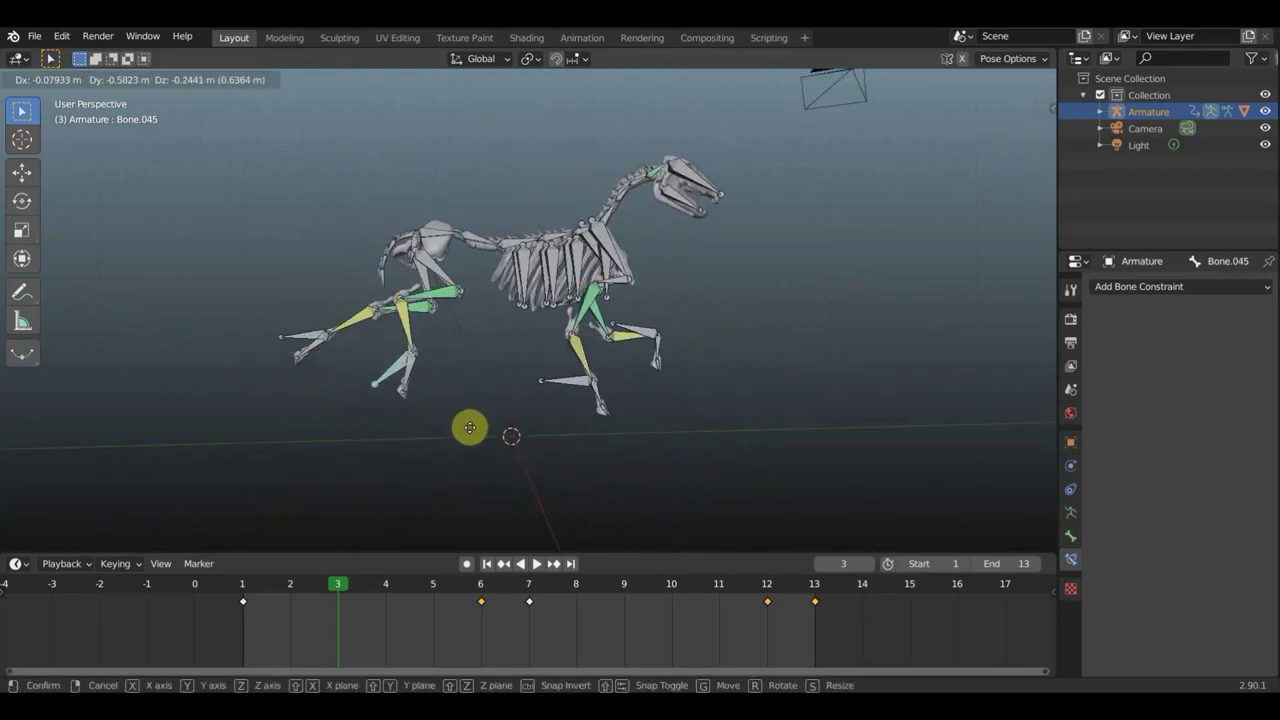
click(471, 429)
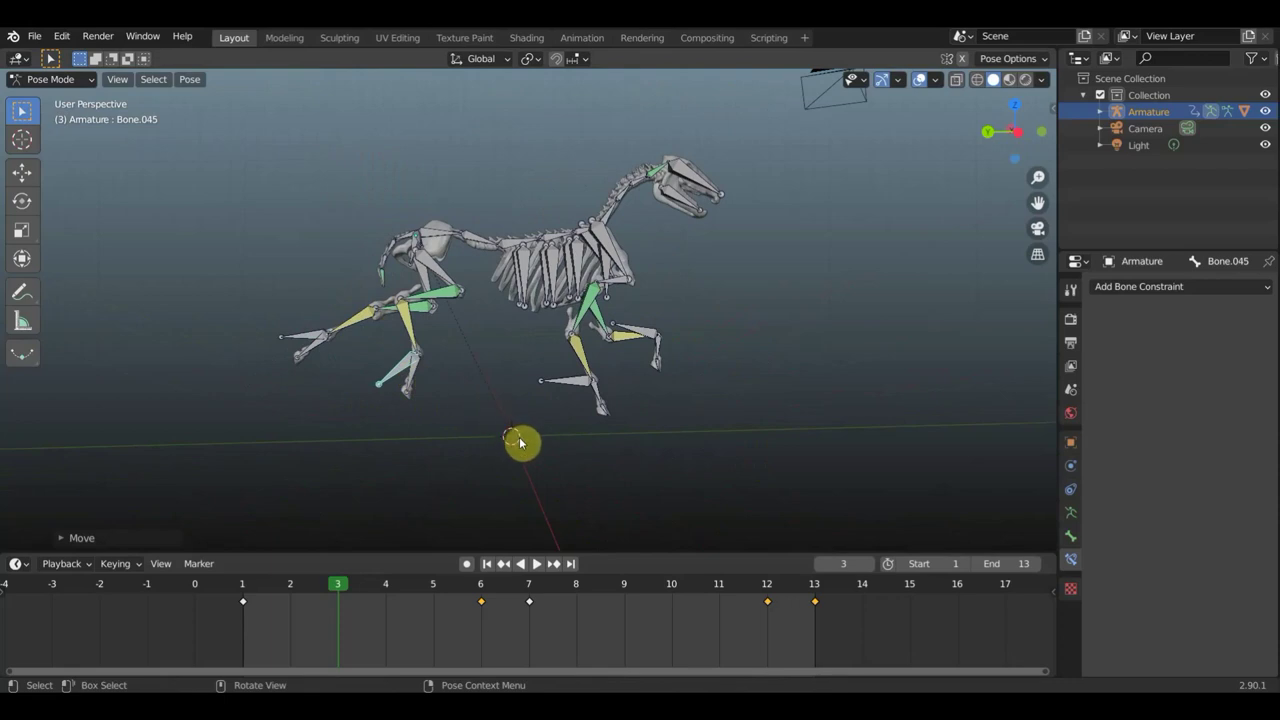
key(r)
click(531, 394)
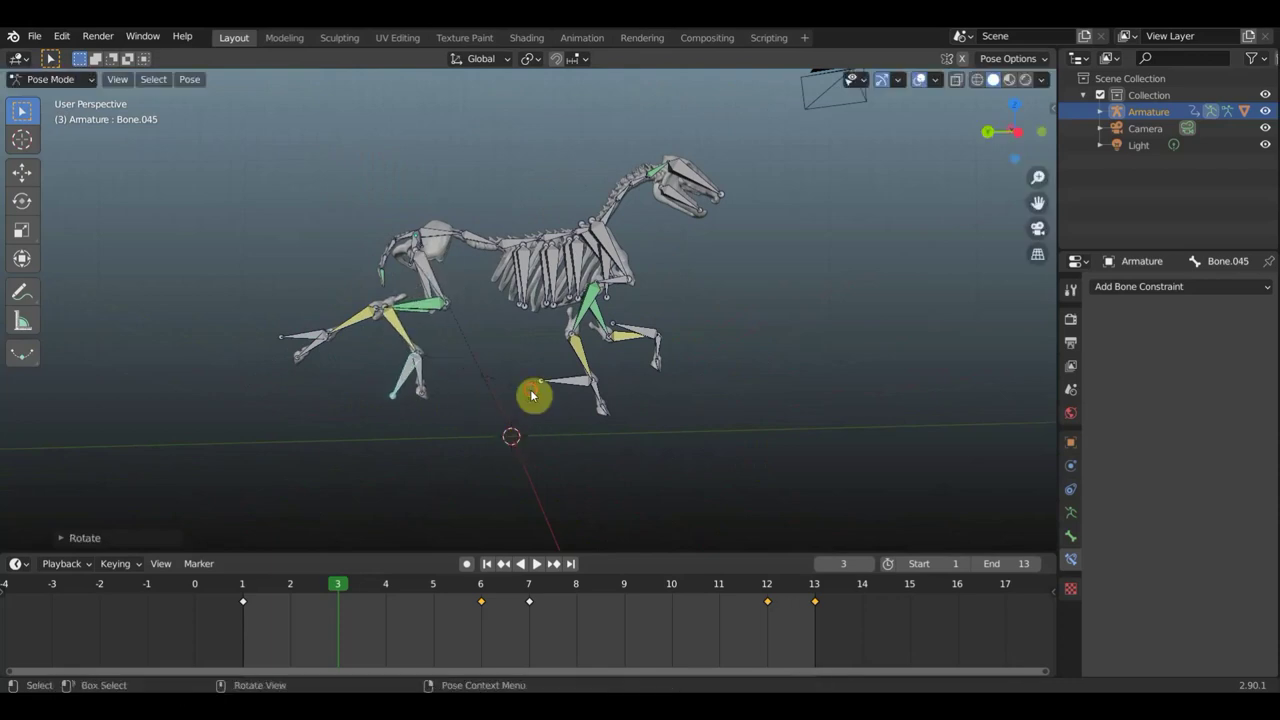
key(g)
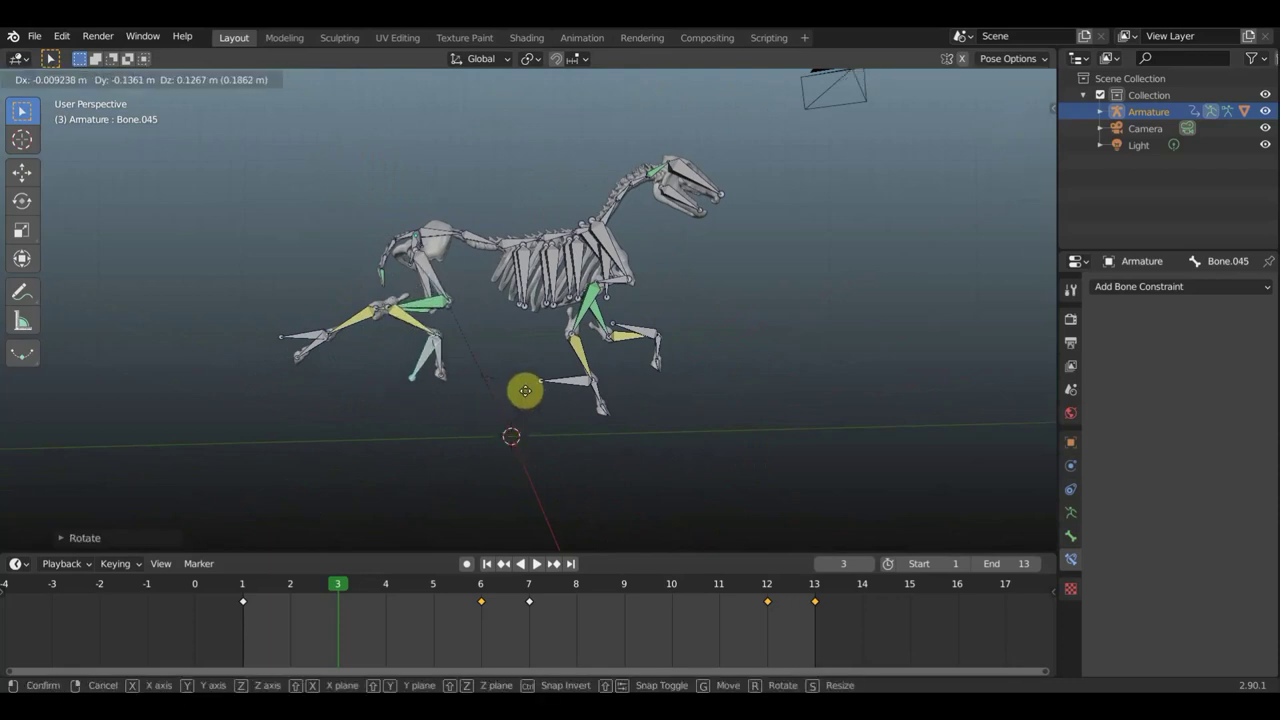
click(434, 366)
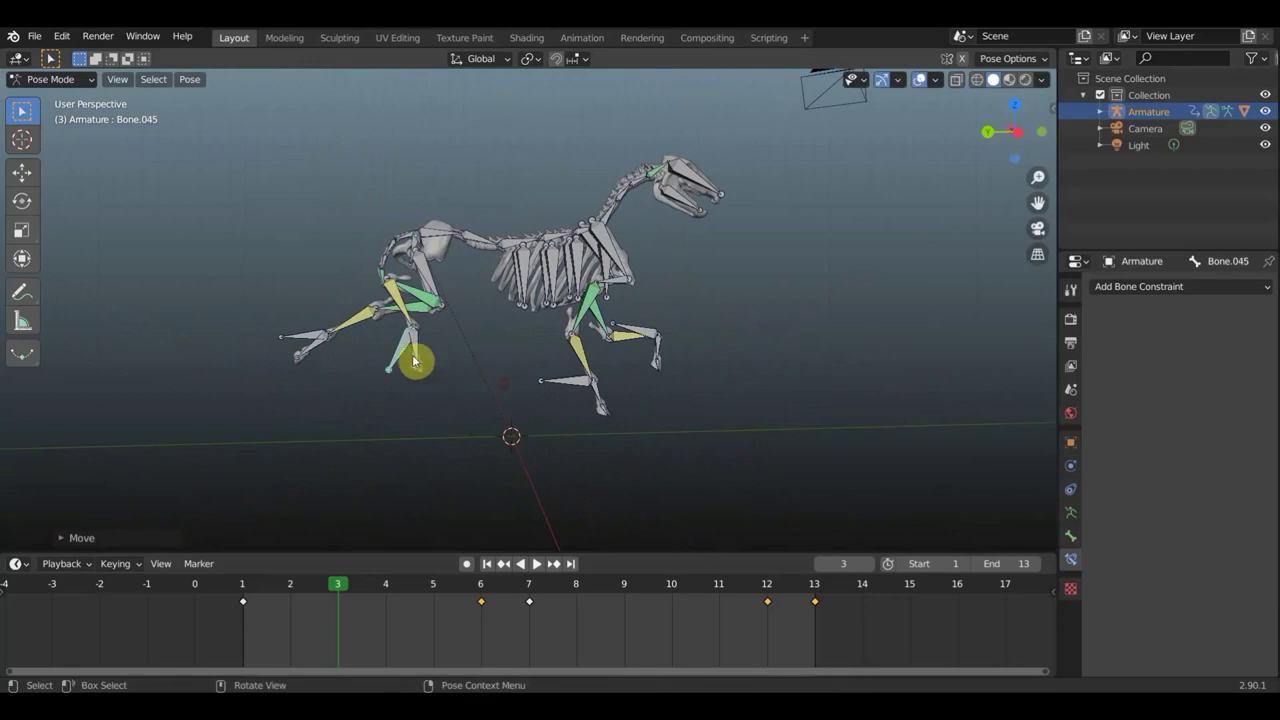
Rotate the far hind leg's lower bone, then orbit back so the horse faces left
click(419, 349)
key(r)
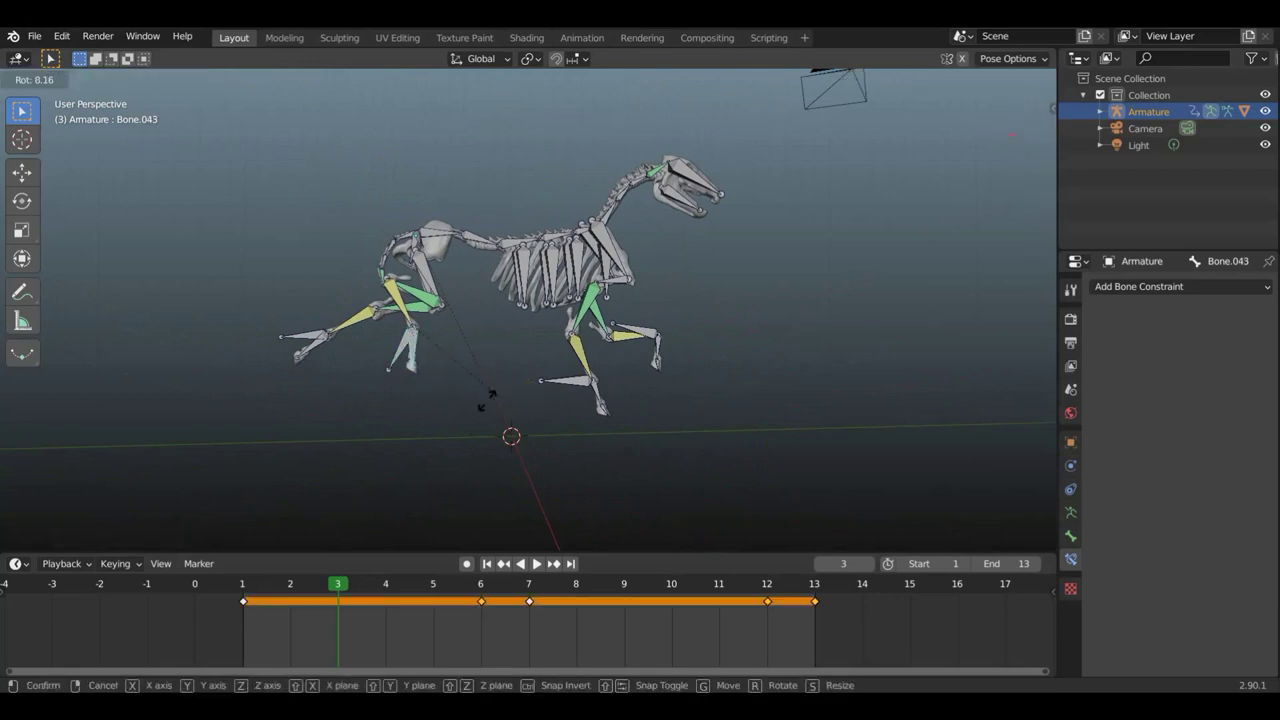
click(399, 385)
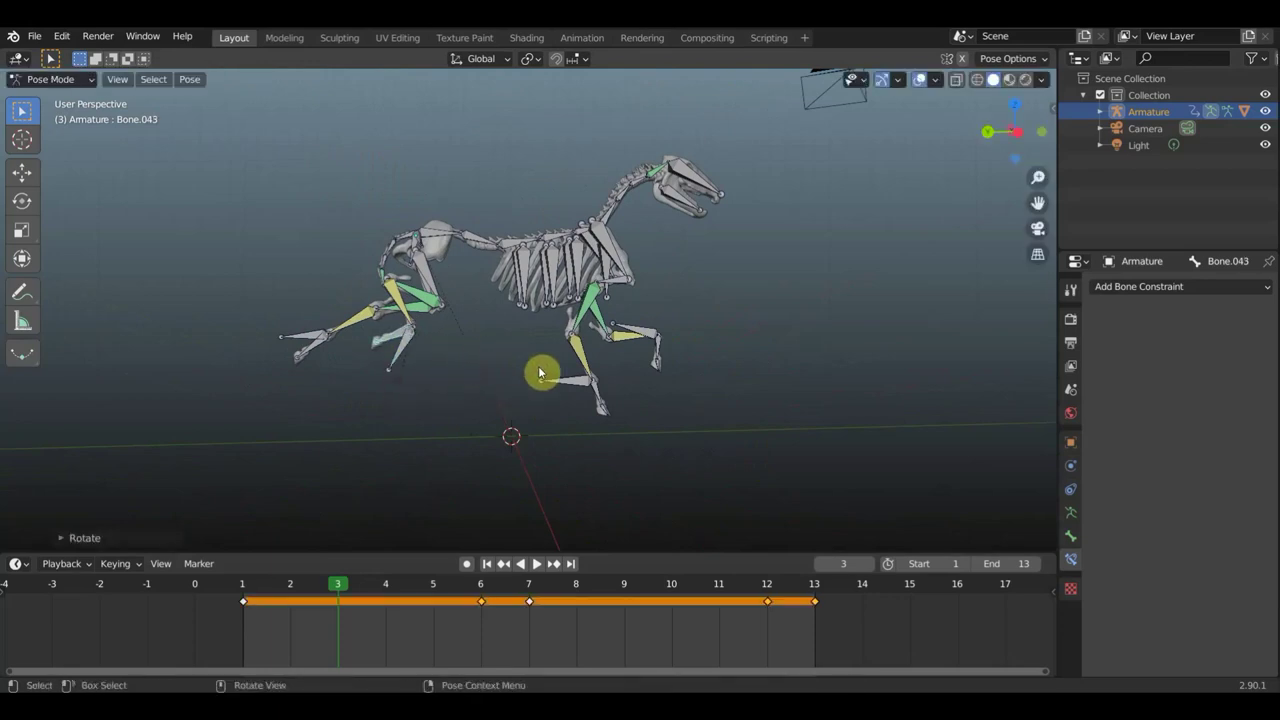
click(660, 420)
mouse_move(660, 423)
middle_down()
mouse_move(301, 415)
mouse_move(423, 383)
mouse_move(355, 346)
middle_up()
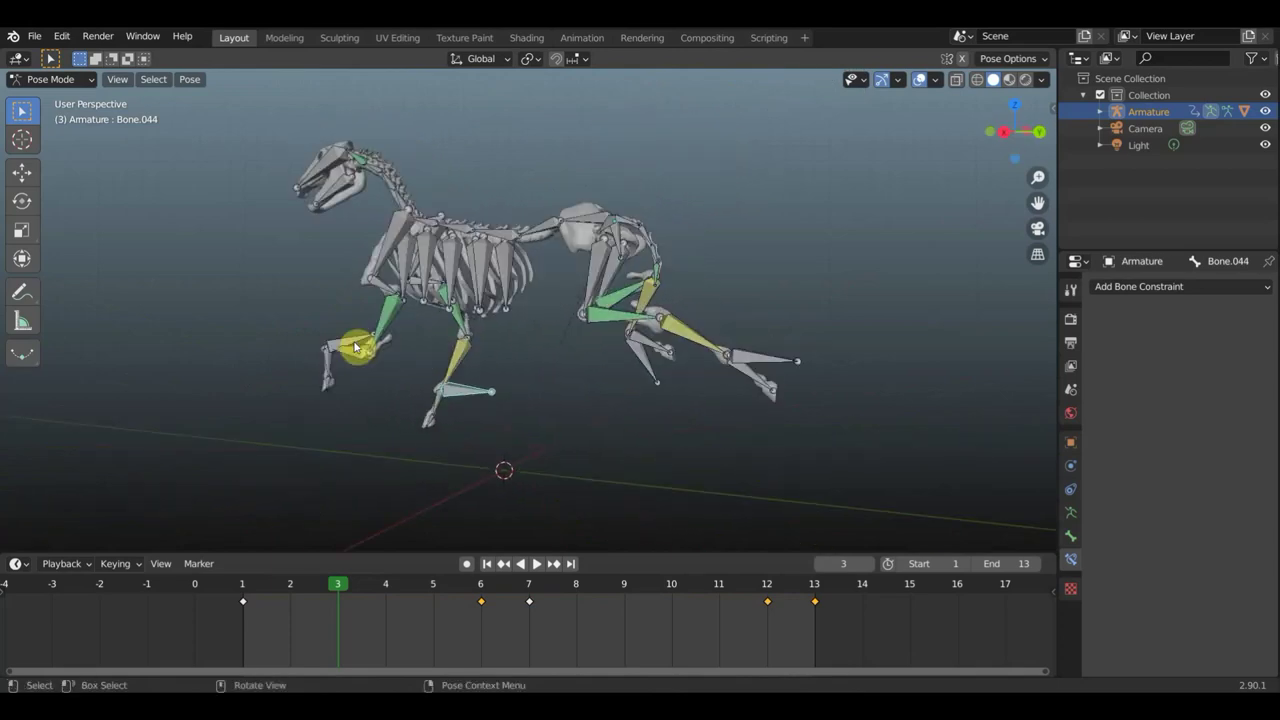
click(452, 388)
Lower the front hoof, then shift and rotate the lower front leg
alt+middle_drag(460, 390, 537, 410)
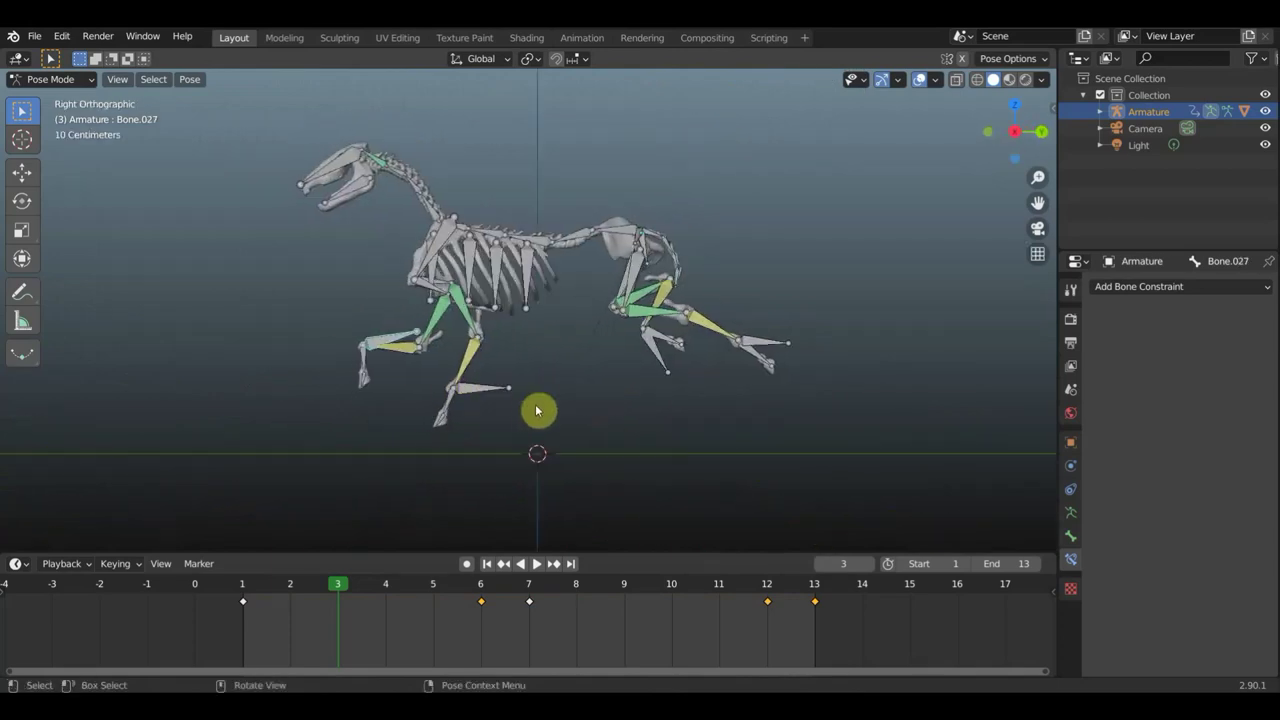
key(g)
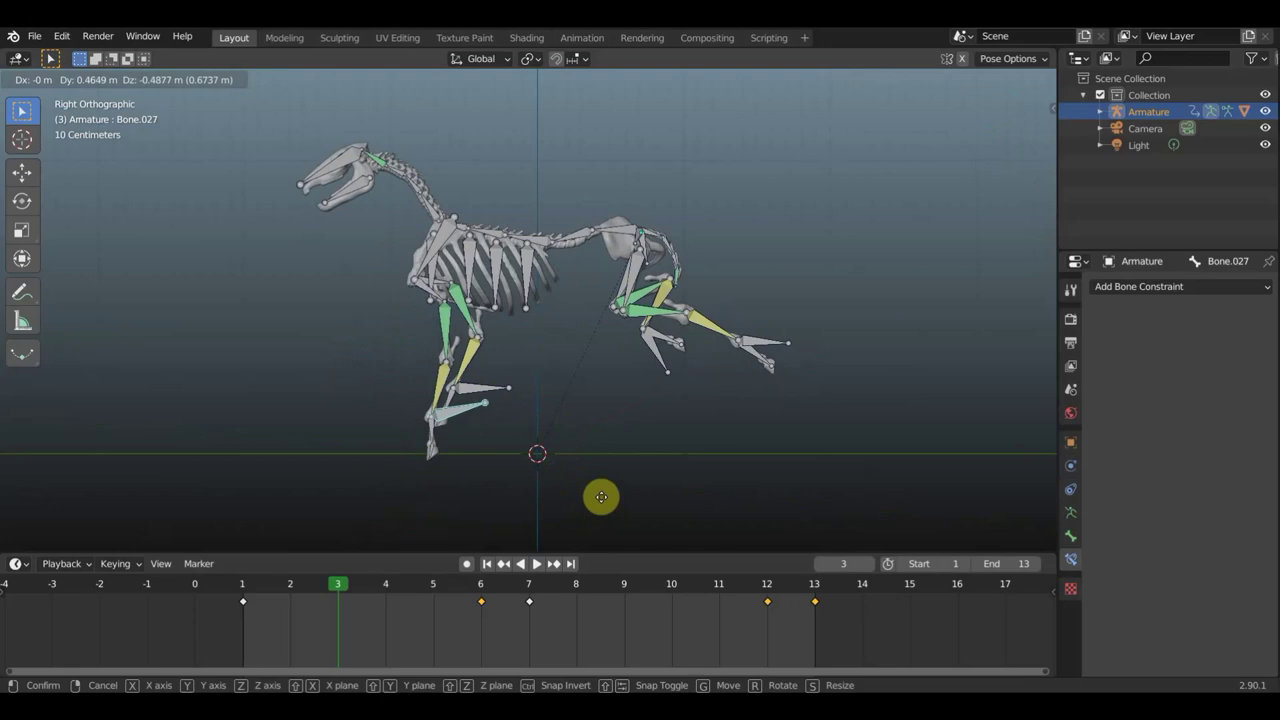
click(603, 503)
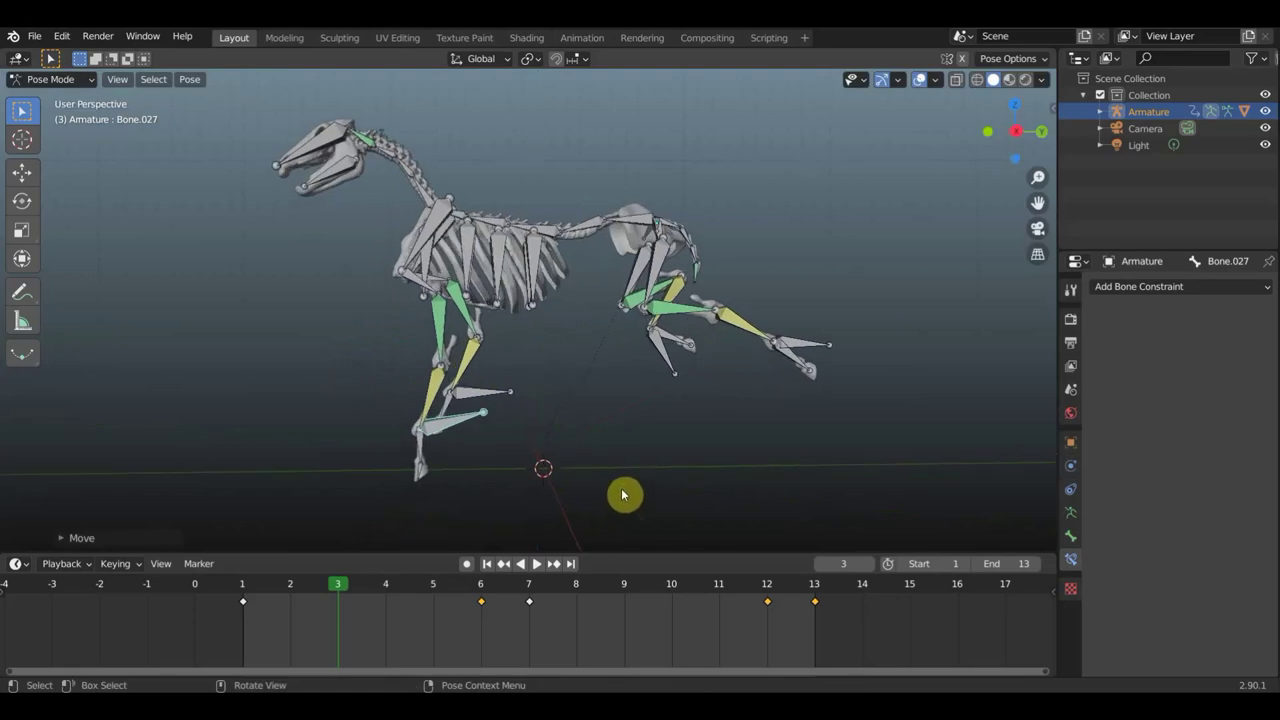
key(g)
click(556, 440)
key(r)
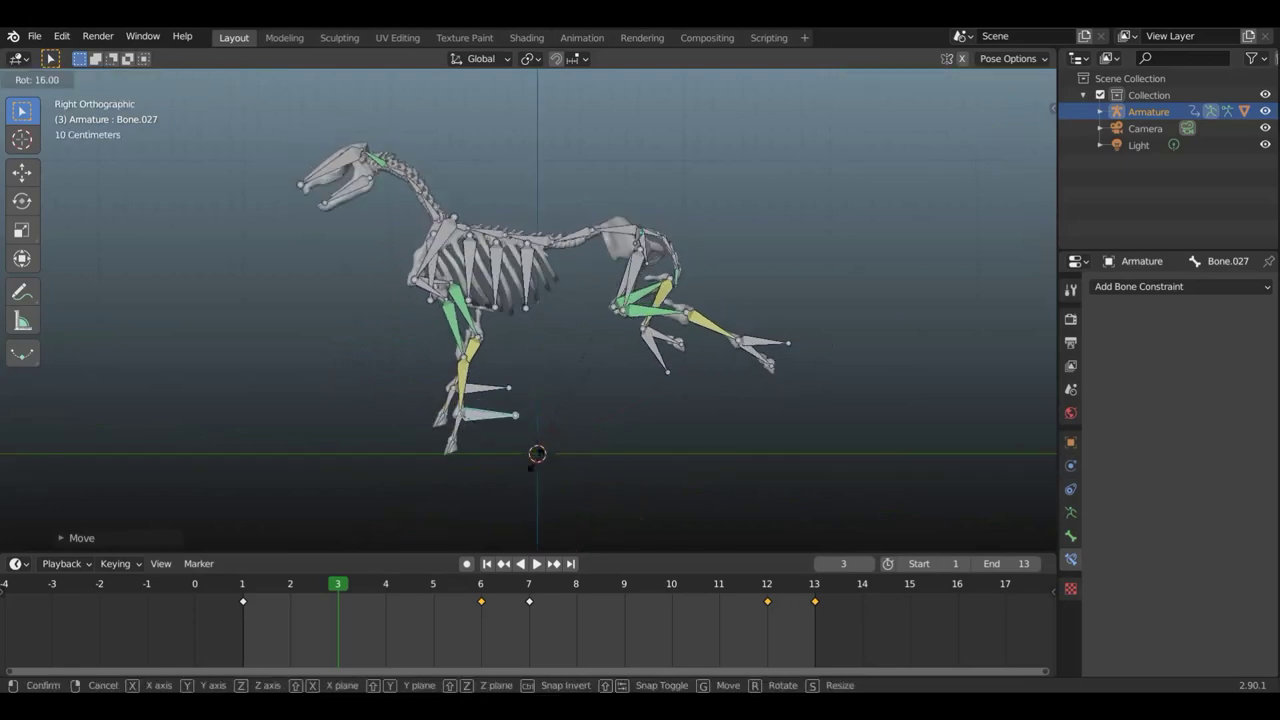
click(498, 460)
key(g)
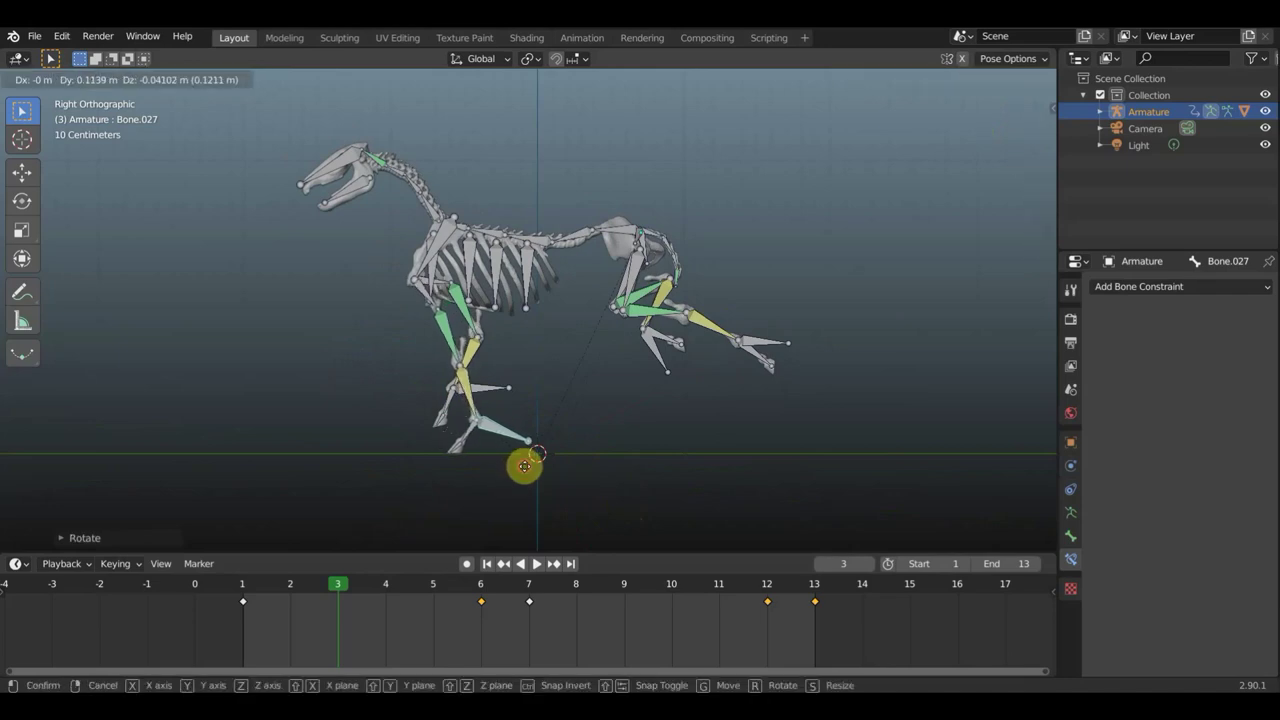
click(524, 466)
Reposition and tilt the front foot bone, then rotate and move the lower foreleg
drag(492, 393, 400, 318)
drag(418, 345, 515, 413)
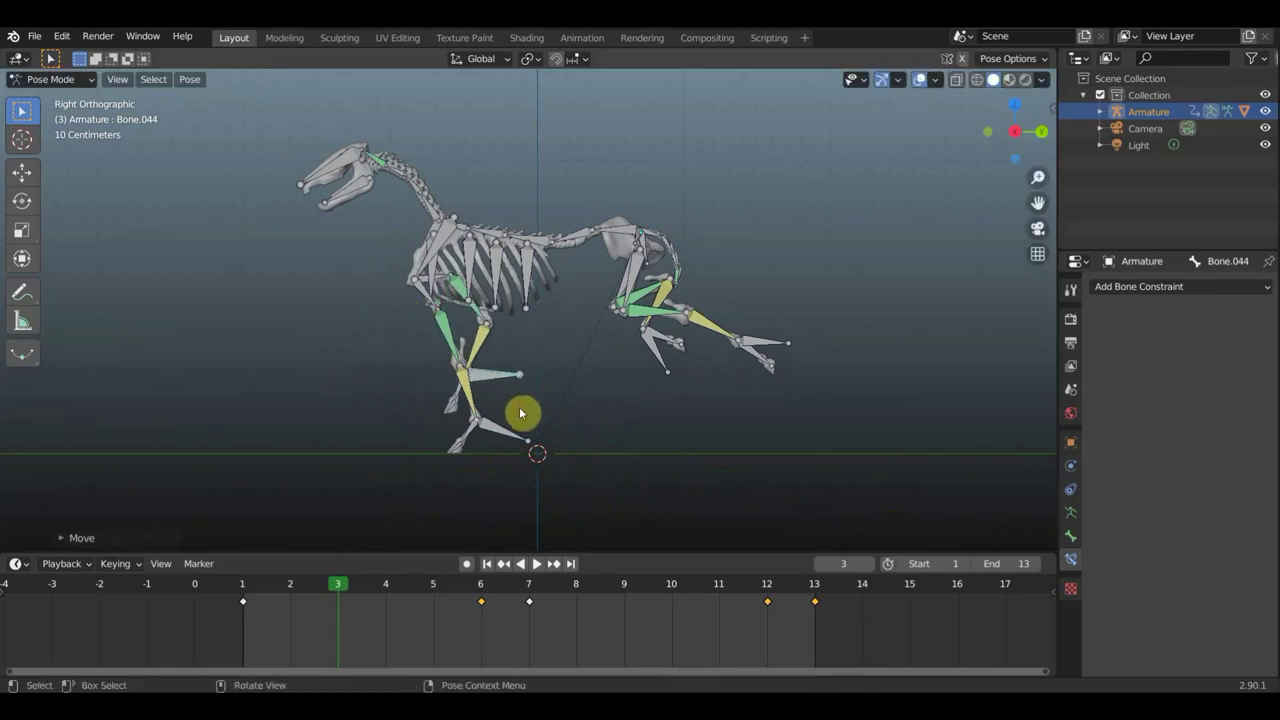
key(r)
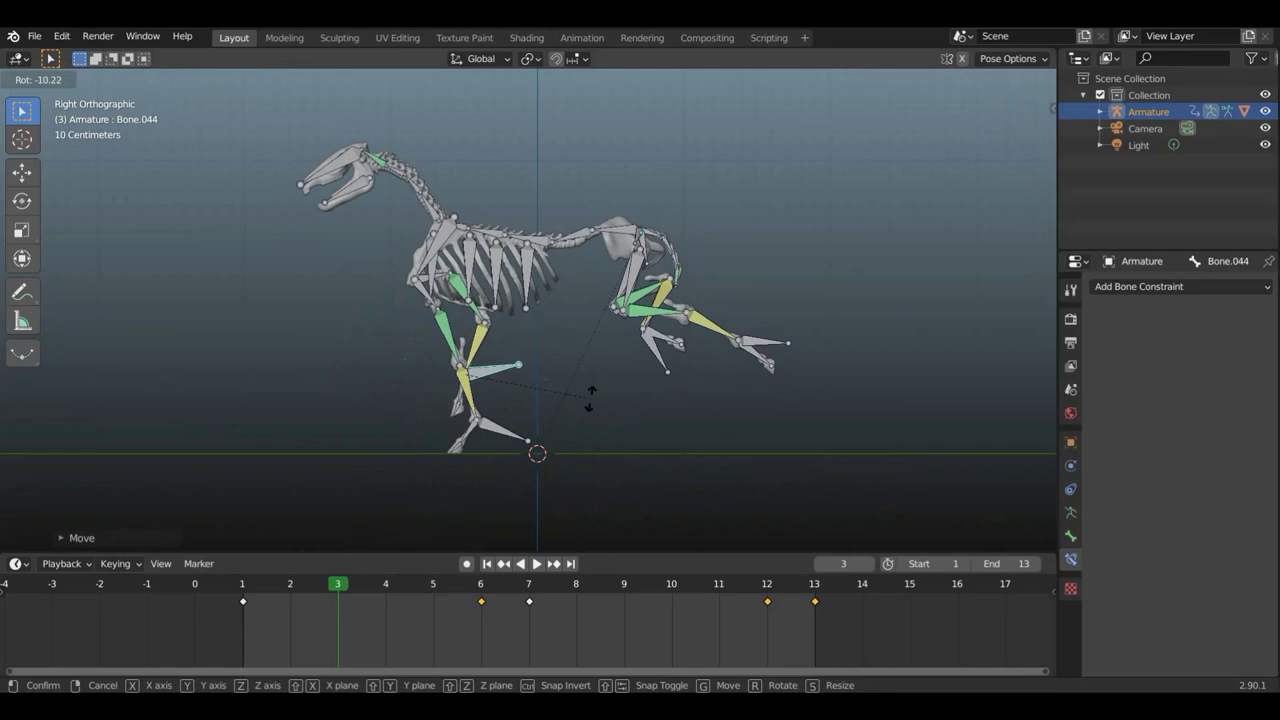
click(607, 406)
key(r)
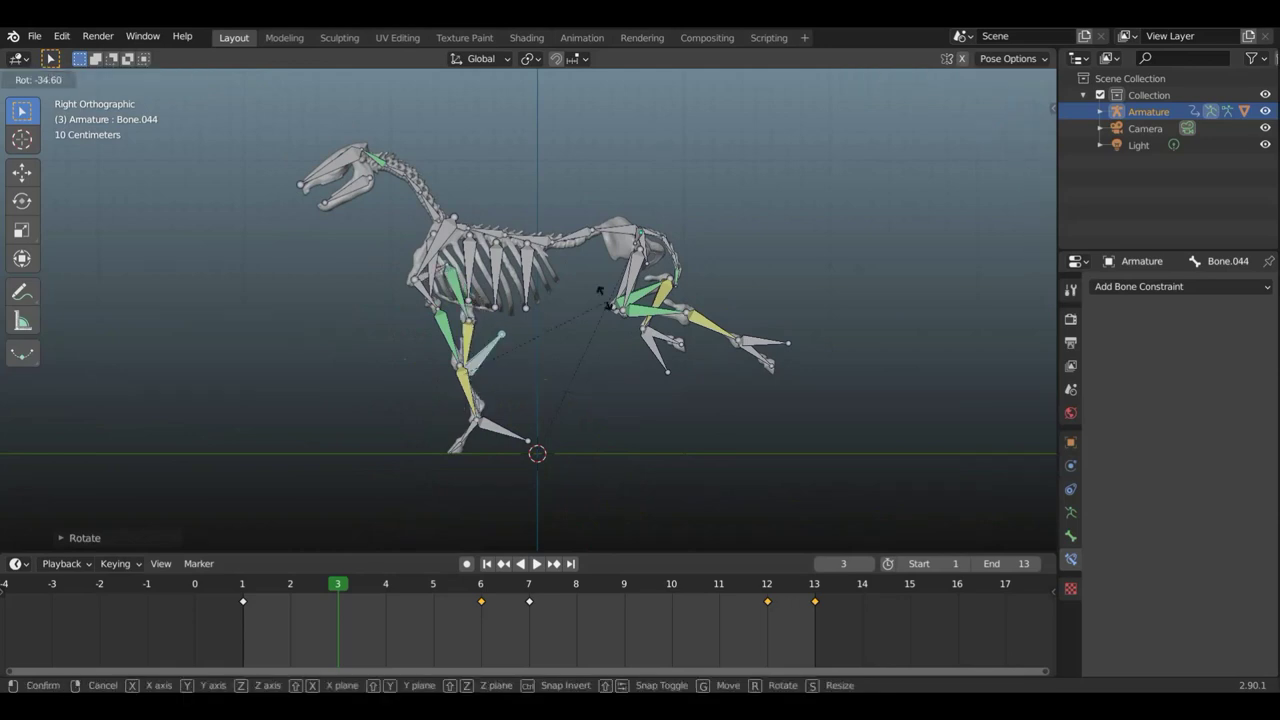
click(546, 352)
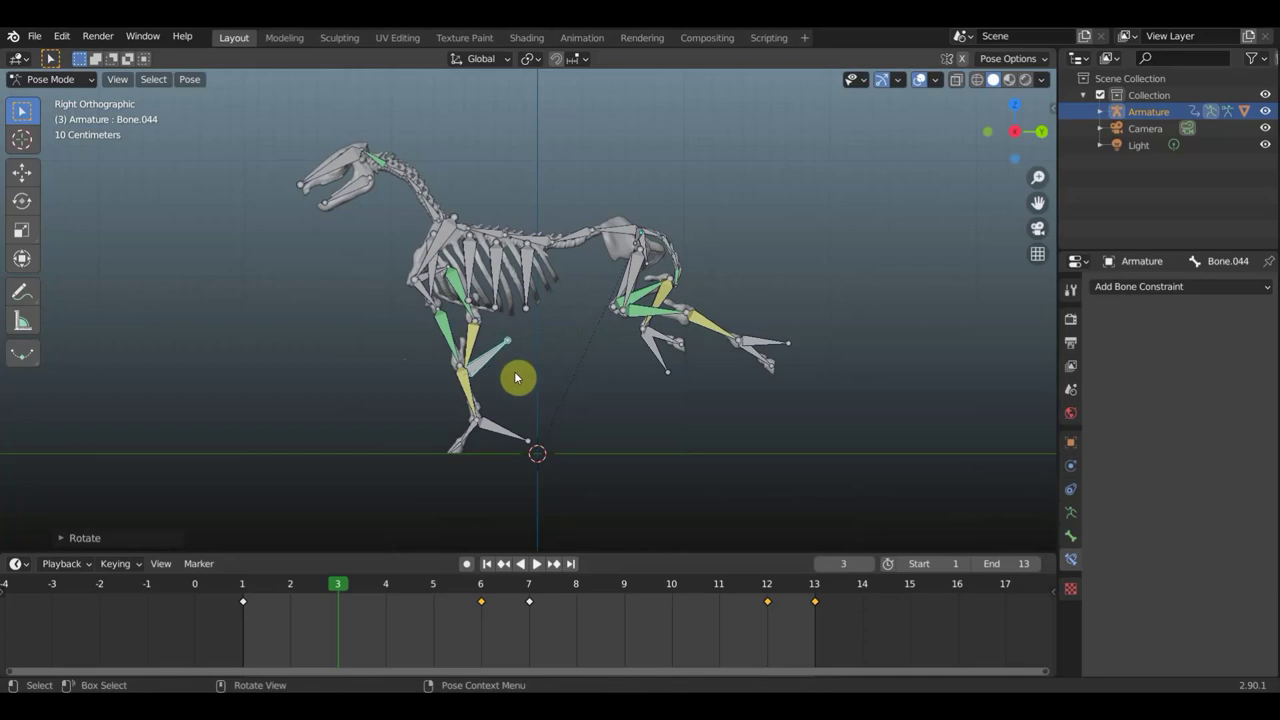
key(g)
click(510, 378)
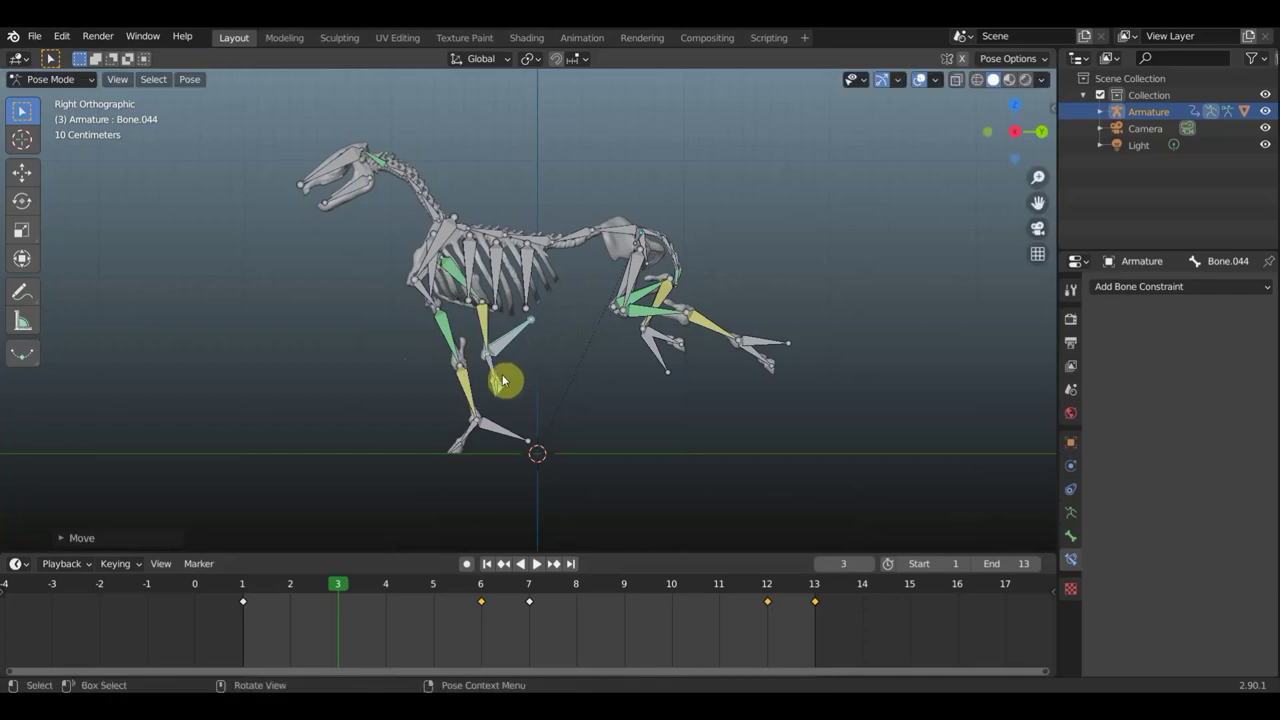
Rotate the upper foreleg and move lower foreleg bone Bone.044 into place
key(r)
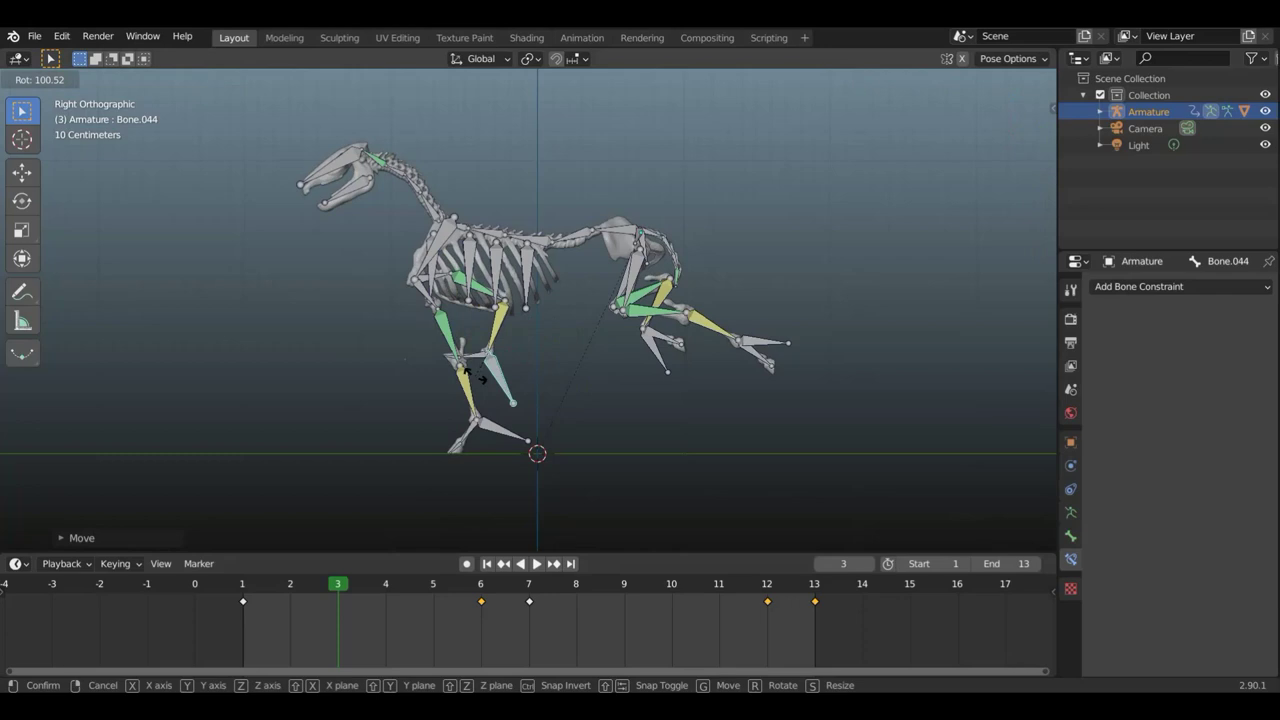
click(472, 364)
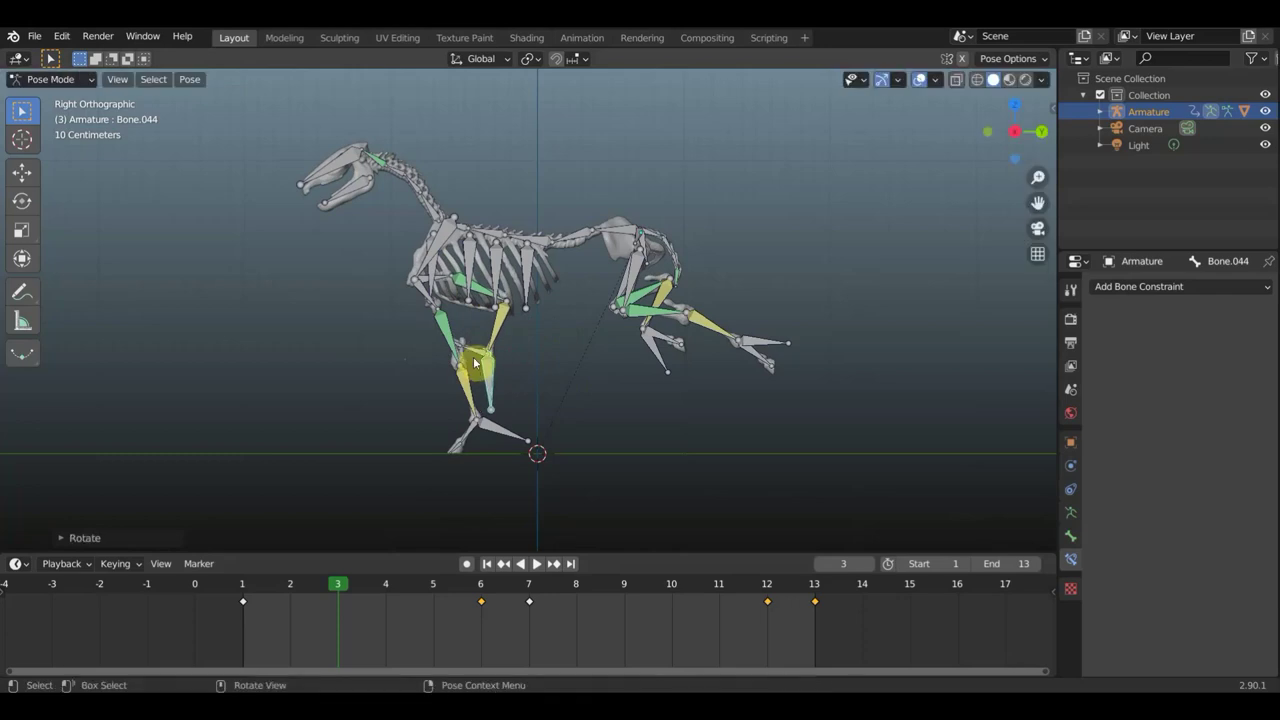
key(r)
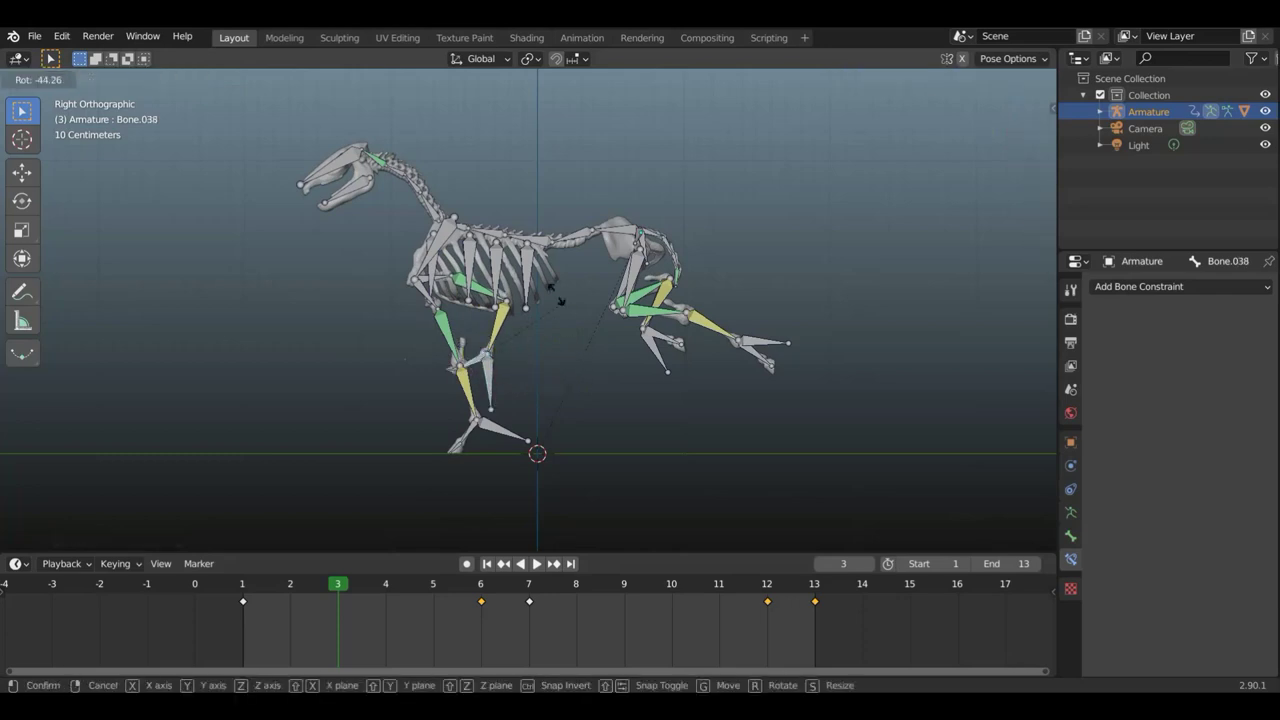
click(386, 379)
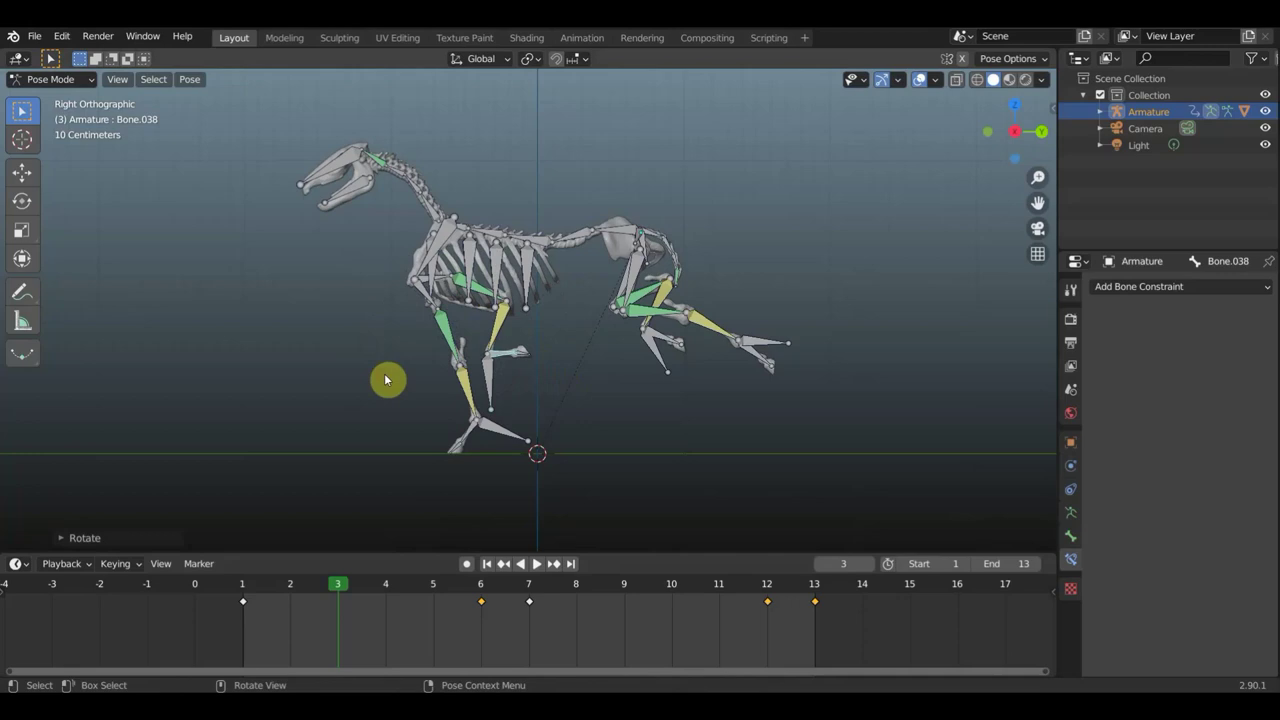
click(494, 386)
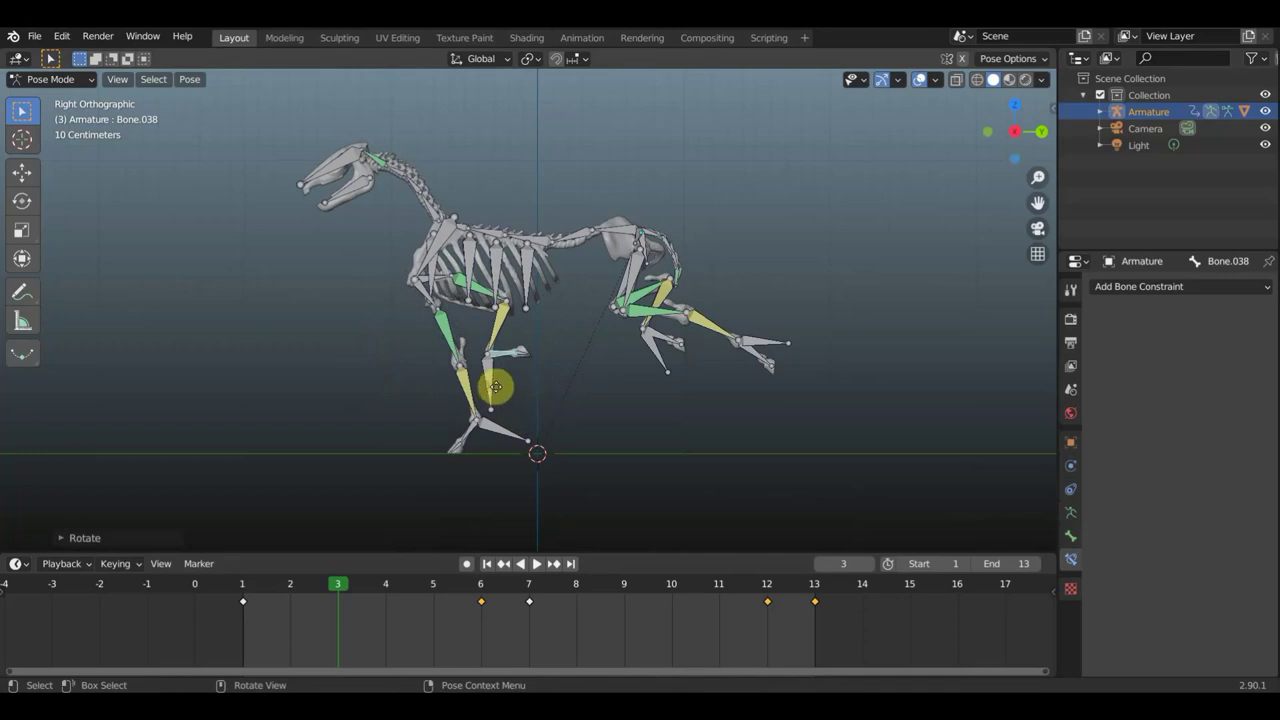
key(g)
click(508, 382)
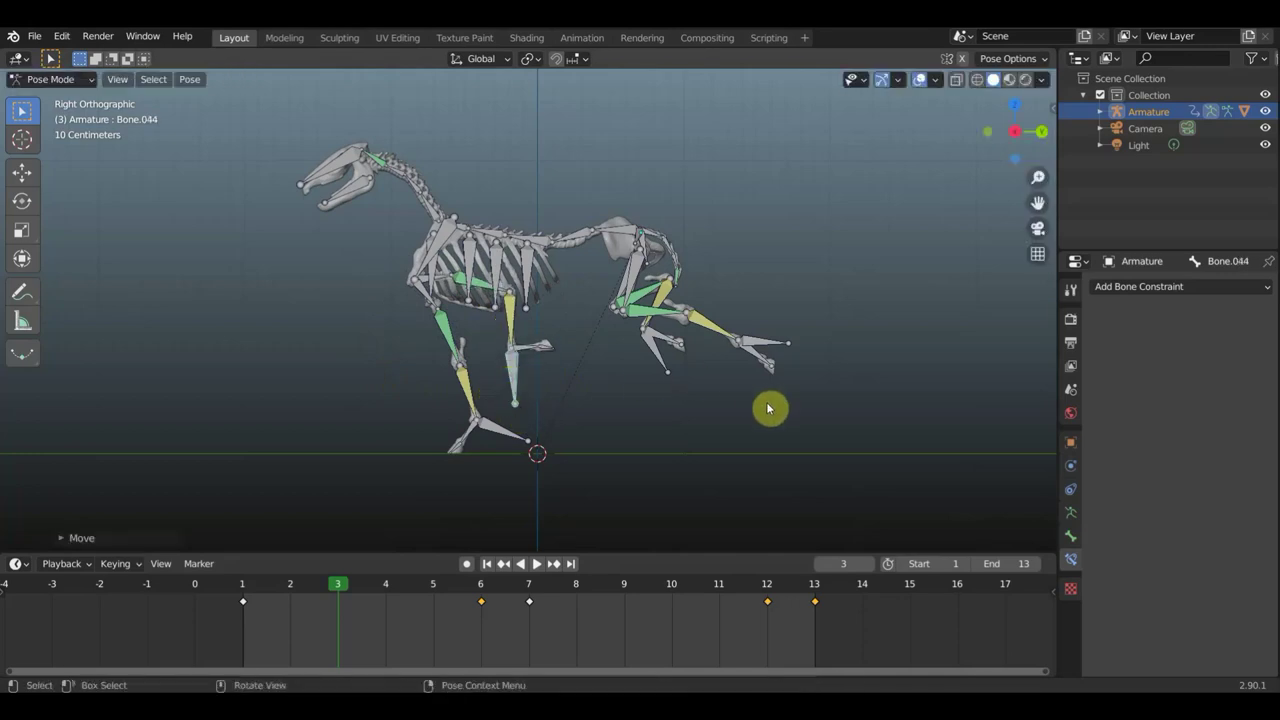
Keyframe location and rotation for all bones at frame 3
key(a)
key(i)
click(869, 395)
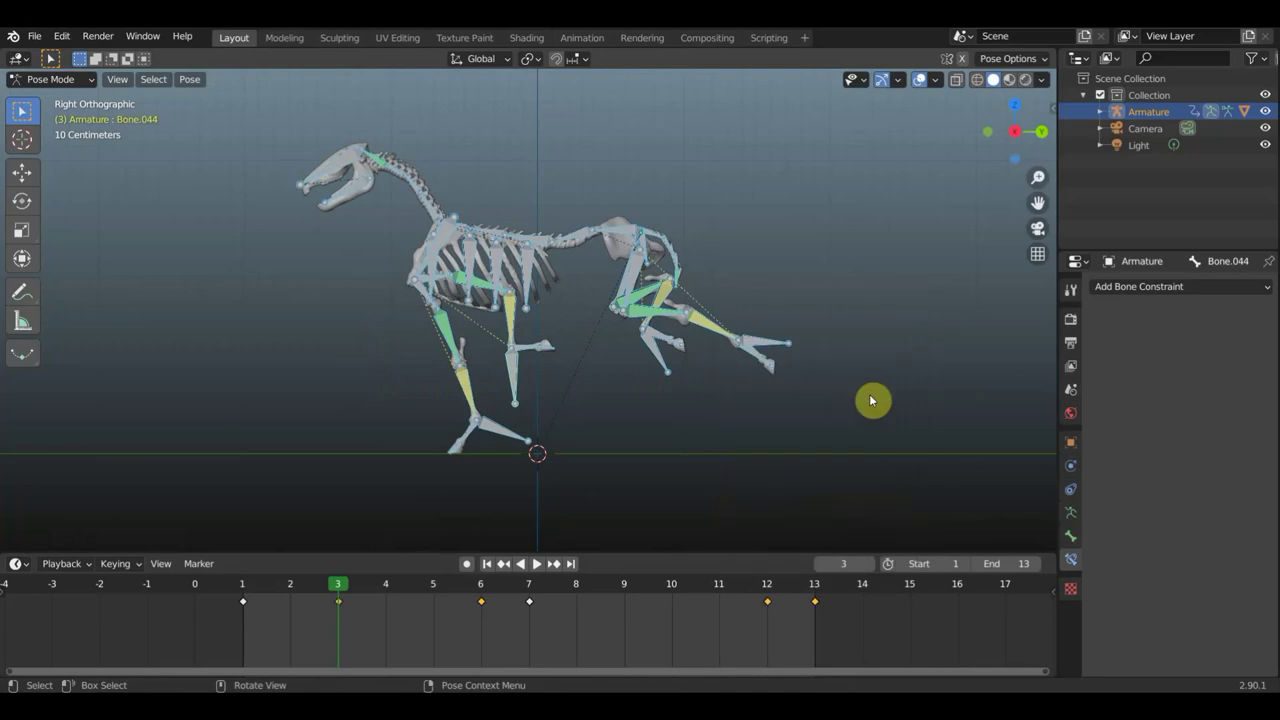
Hide the viewport overlays and play the gallop cycle on the bare skeleton, then stop it
click(921, 84)
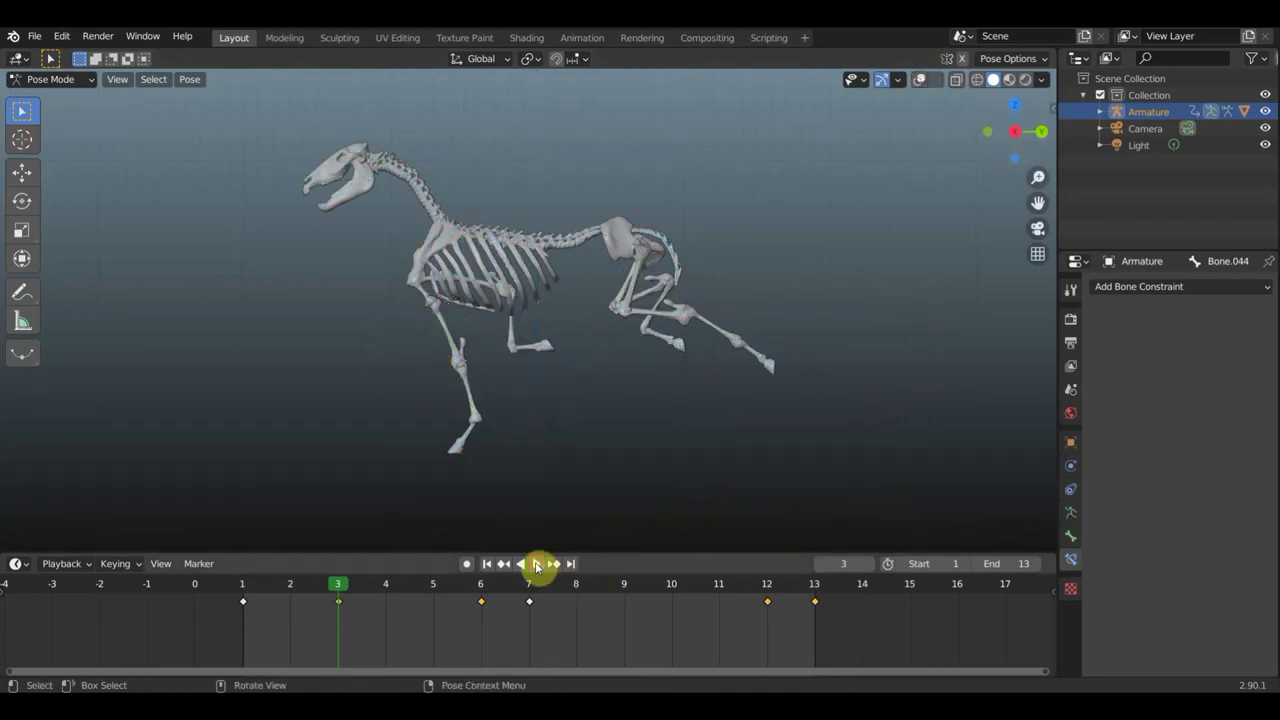
click(537, 566)
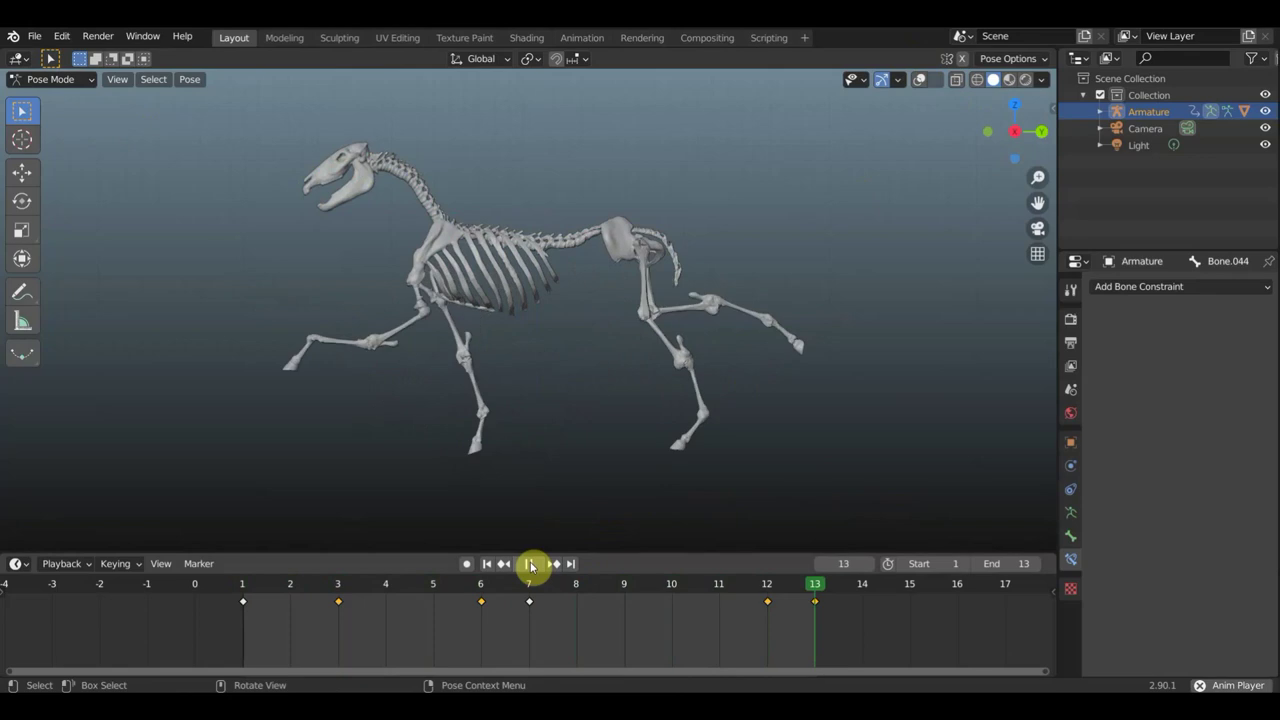
click(530, 566)
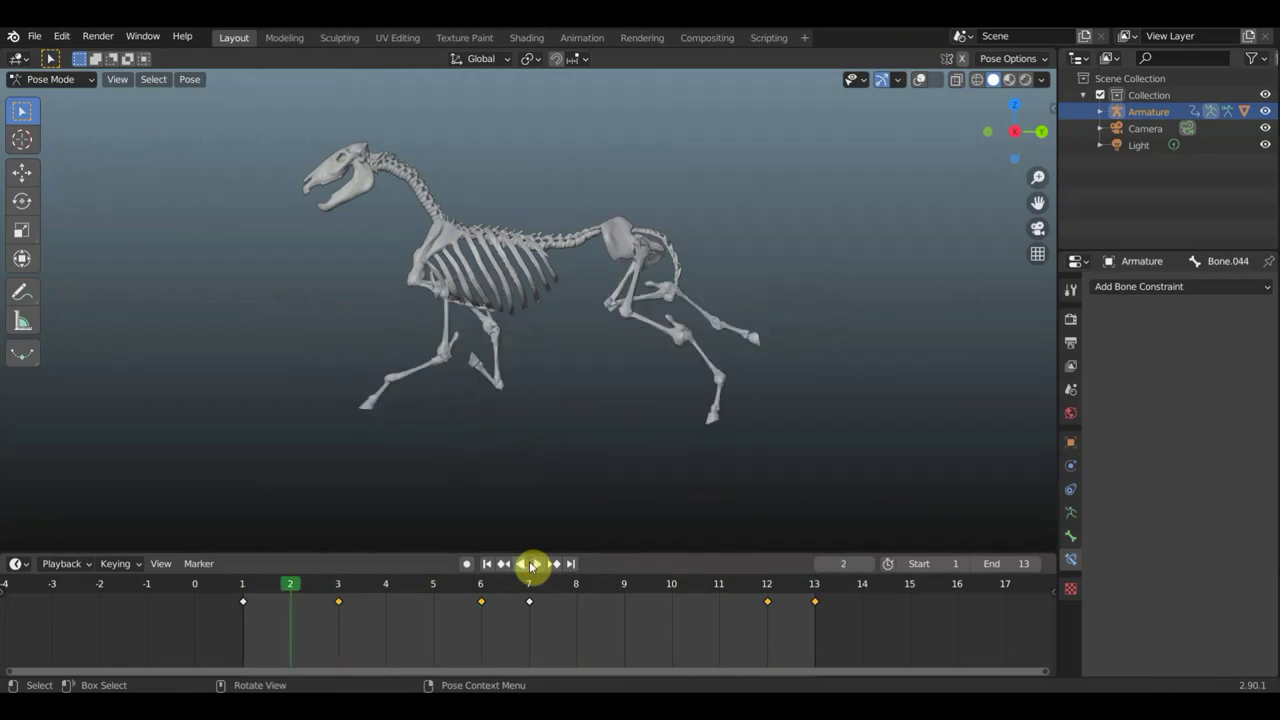
Orbit around the frame 2 pose, compare it with frame 3, then restore the side view and overlays
click(476, 325)
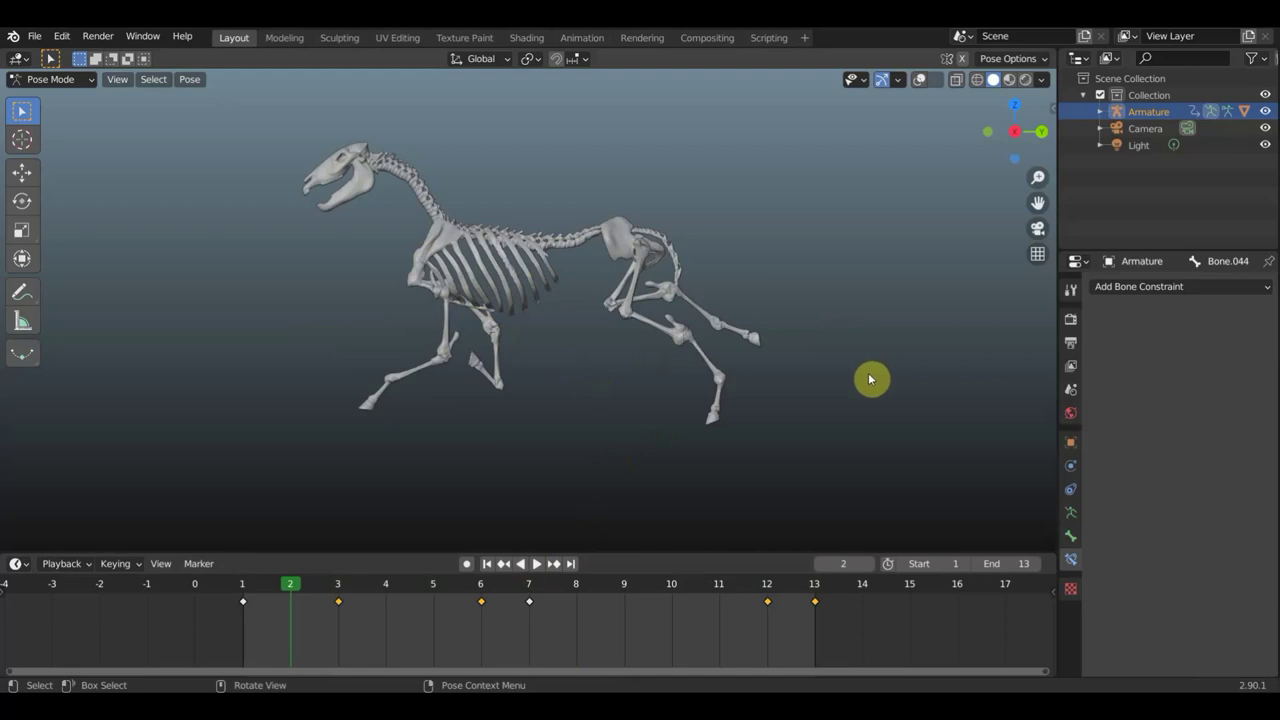
mouse_move(857, 403)
middle_down()
mouse_move(816, 413)
mouse_move(941, 417)
mouse_move(851, 426)
mouse_move(957, 420)
mouse_move(935, 420)
middle_up()
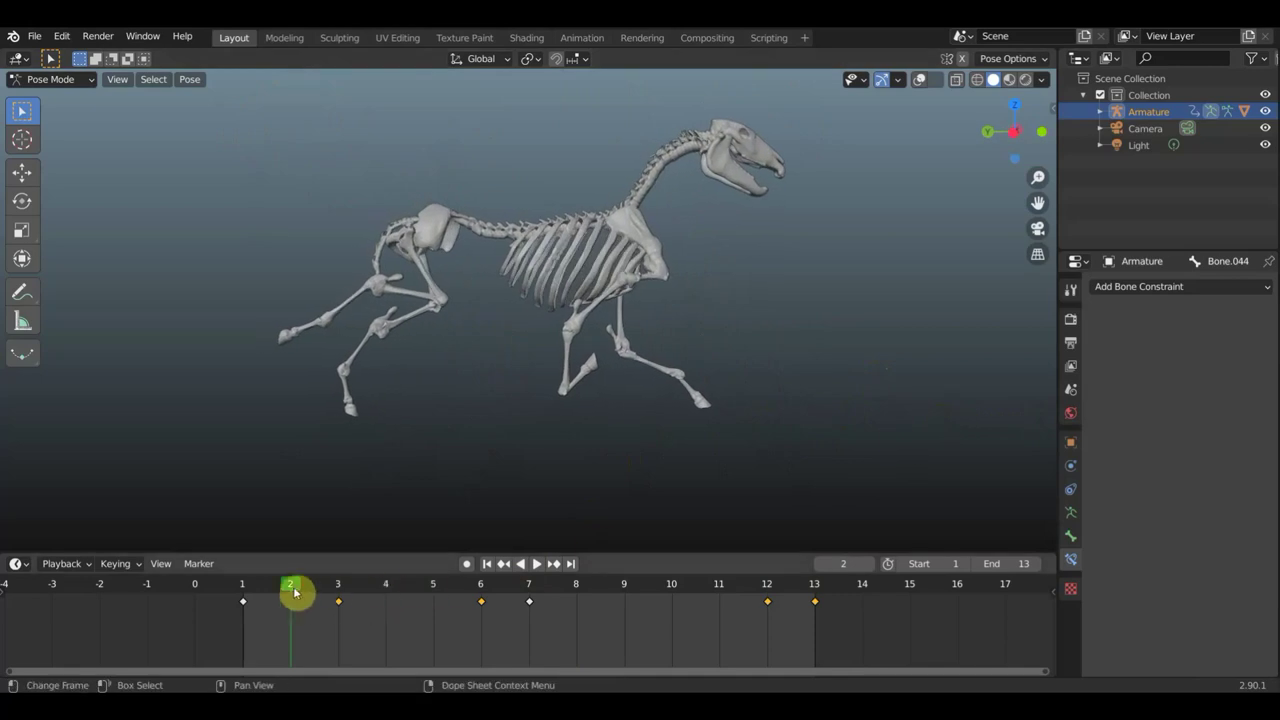
mouse_move(318, 590)
mouse_down()
mouse_move(280, 587)
mouse_move(332, 594)
mouse_move(245, 590)
mouse_move(334, 597)
mouse_move(304, 600)
mouse_up()
mouse_move(560, 440)
middle_down()
mouse_move(591, 443)
mouse_move(391, 424)
mouse_move(783, 371)
mouse_move(577, 368)
middle_up()
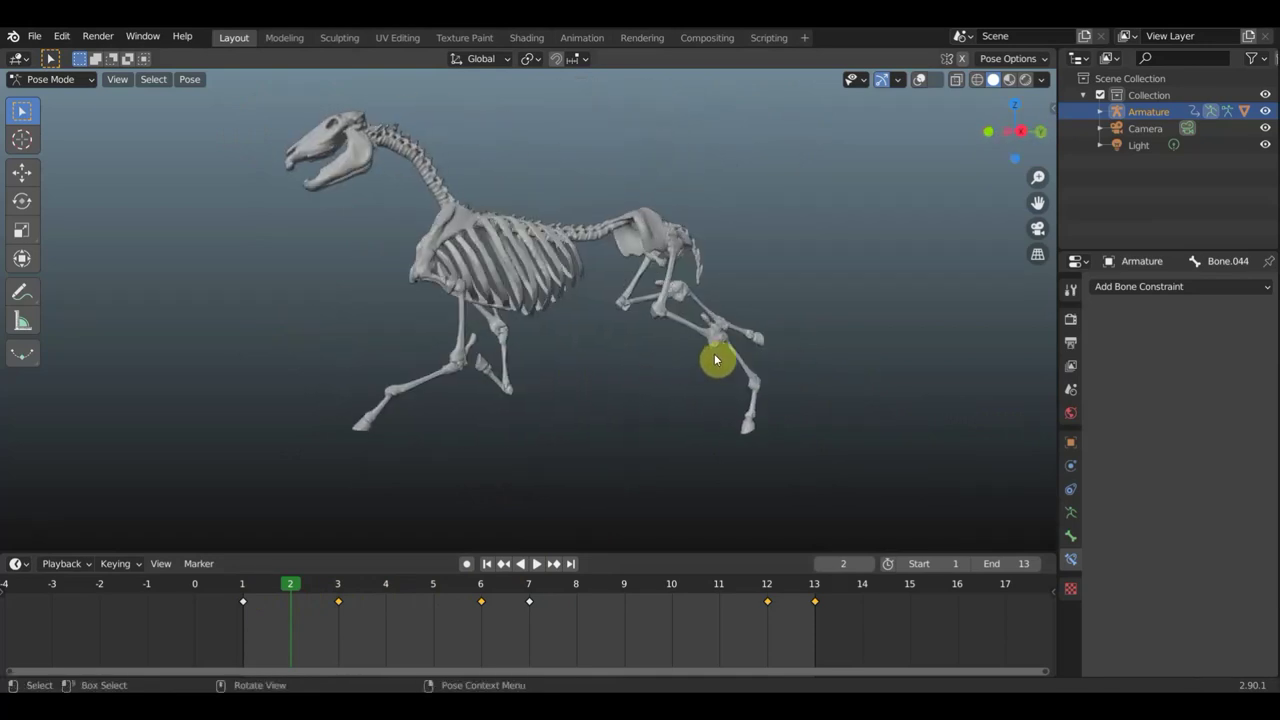
key(ctrl+z)
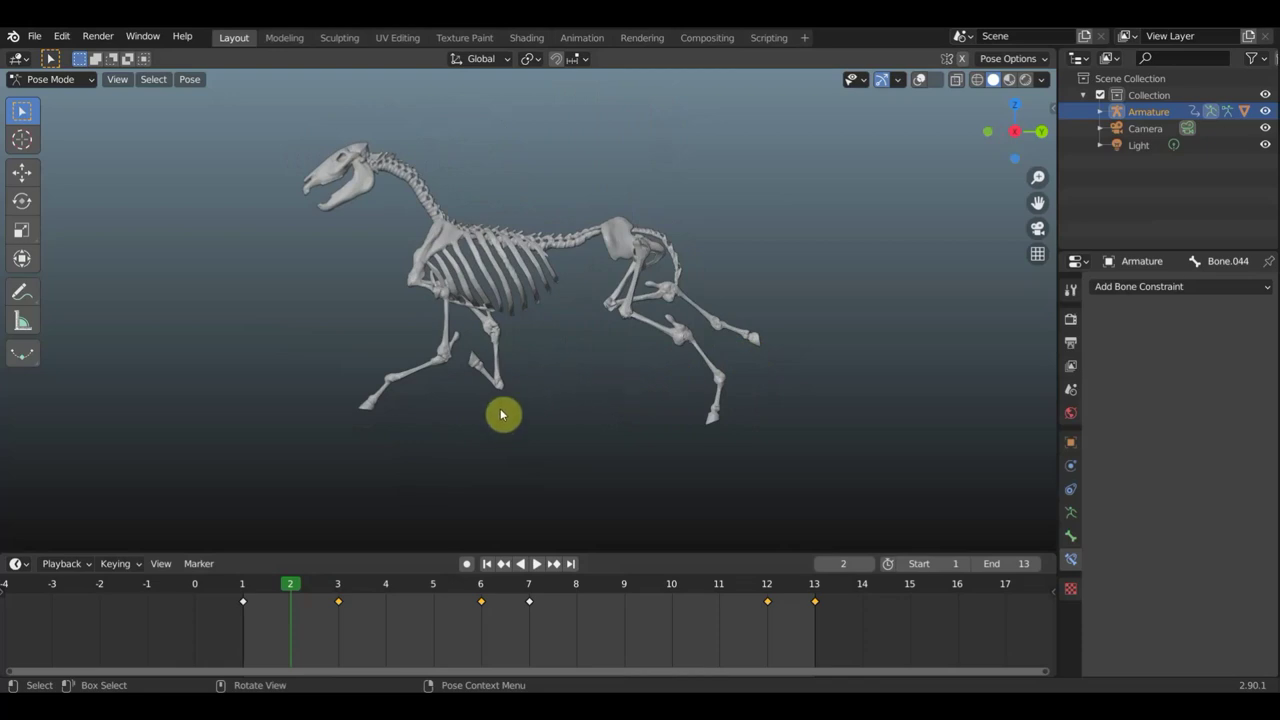
click(920, 79)
Move front foot bone Bone.027 down to the ground
click(471, 366)
mouse_move(471, 366)
middle_down()
mouse_move(549, 374)
mouse_move(488, 366)
middle_up()
key(g)
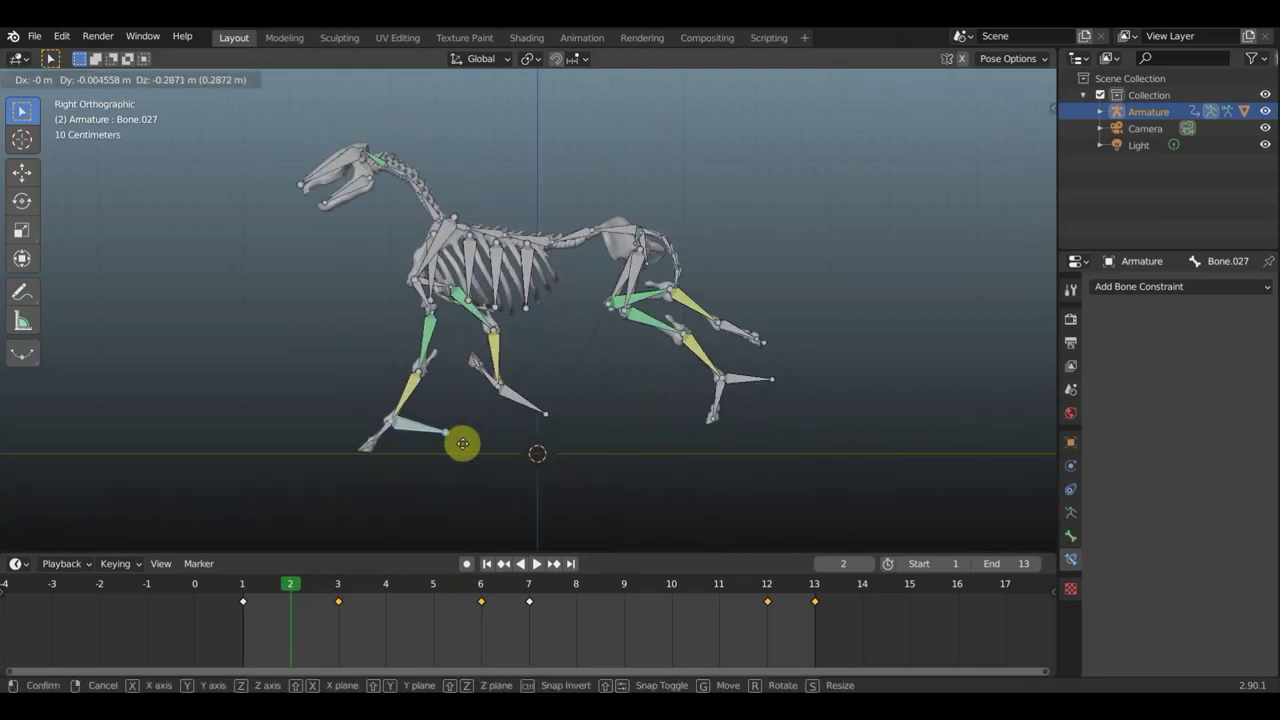
click(463, 446)
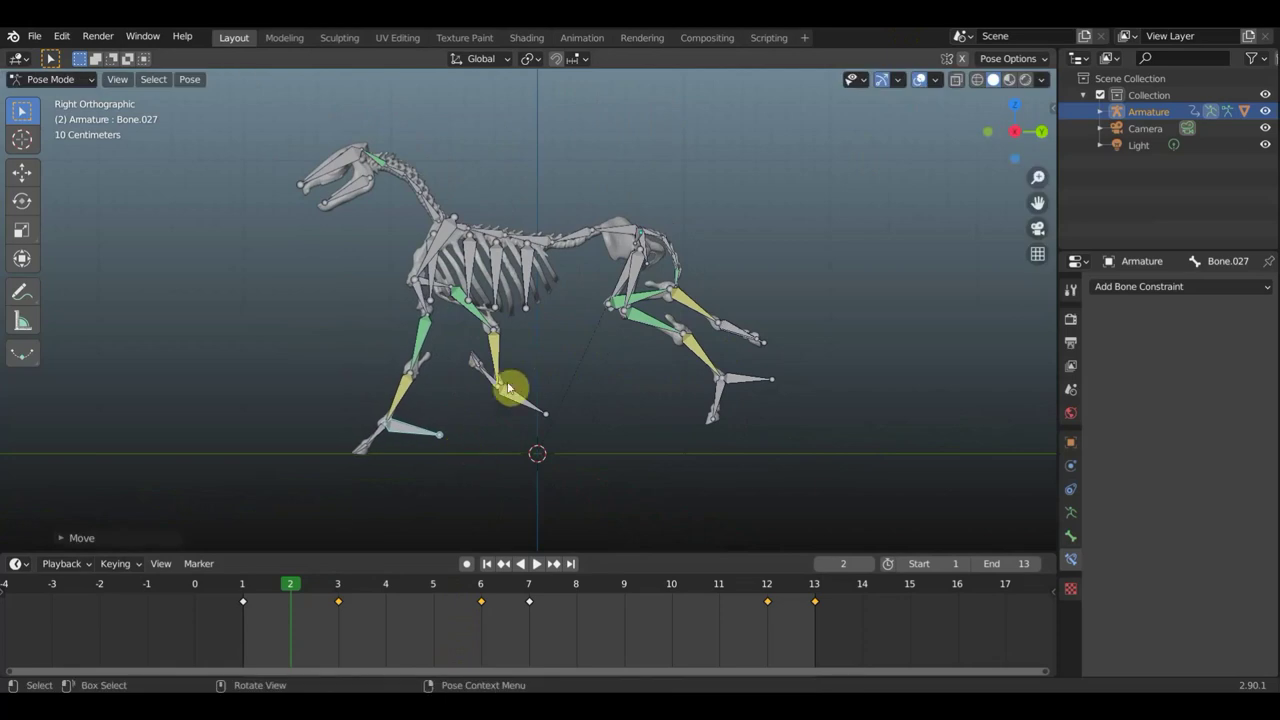
Rotate the other foreleg's bones Bone.044 and Bone.038 forward
click(576, 421)
key(r)
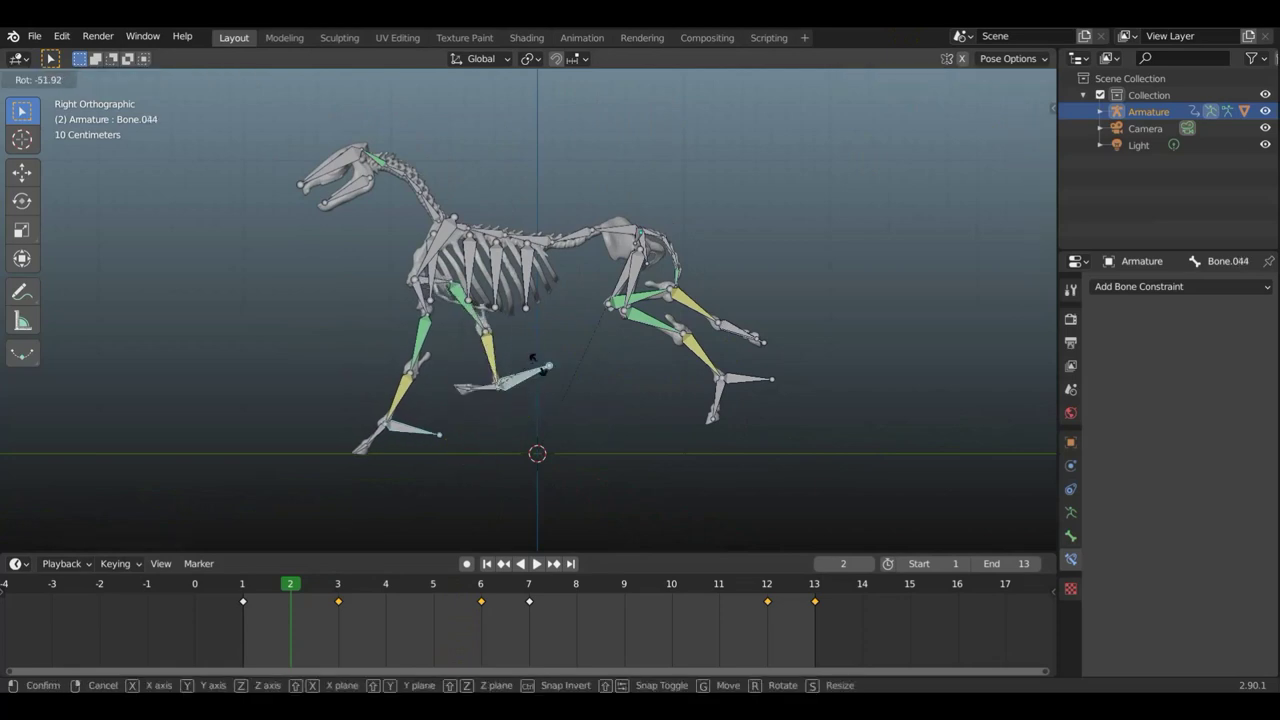
click(472, 386)
click(581, 386)
key(r)
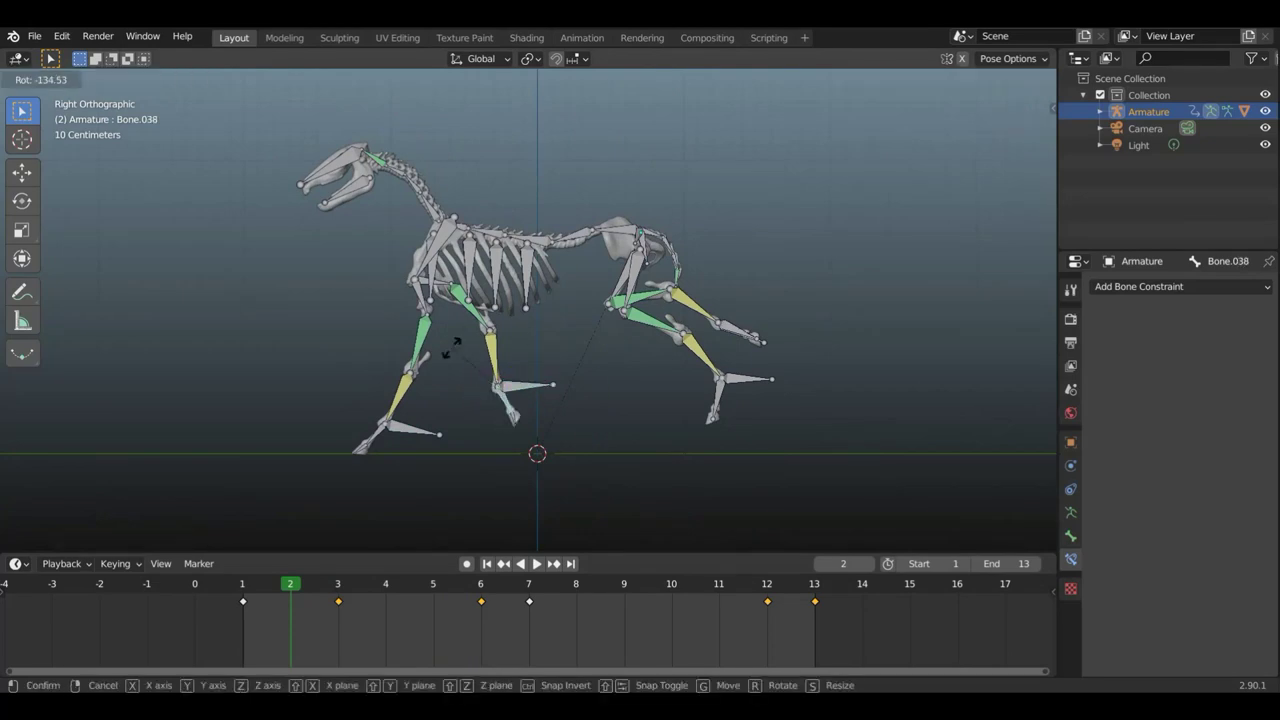
click(462, 348)
Lower, tilt and nudge the foreleg foot Bone.044 into its final position
click(528, 388)
key(g)
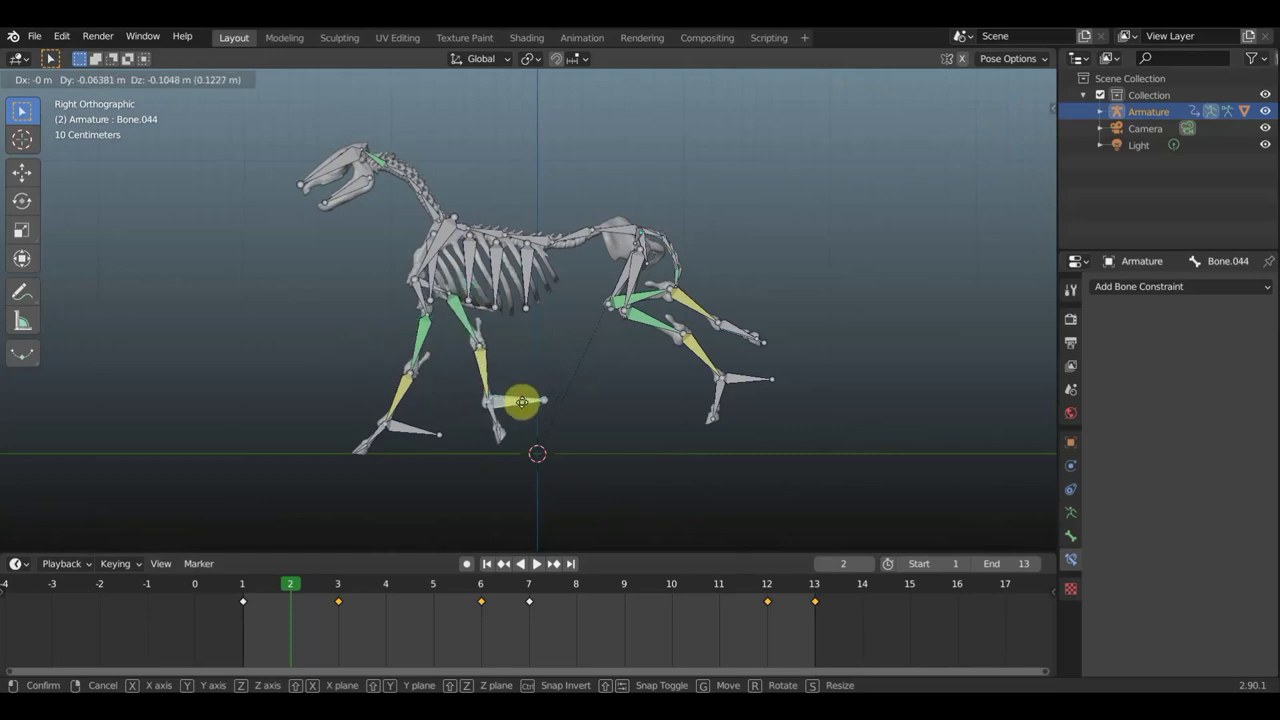
click(531, 409)
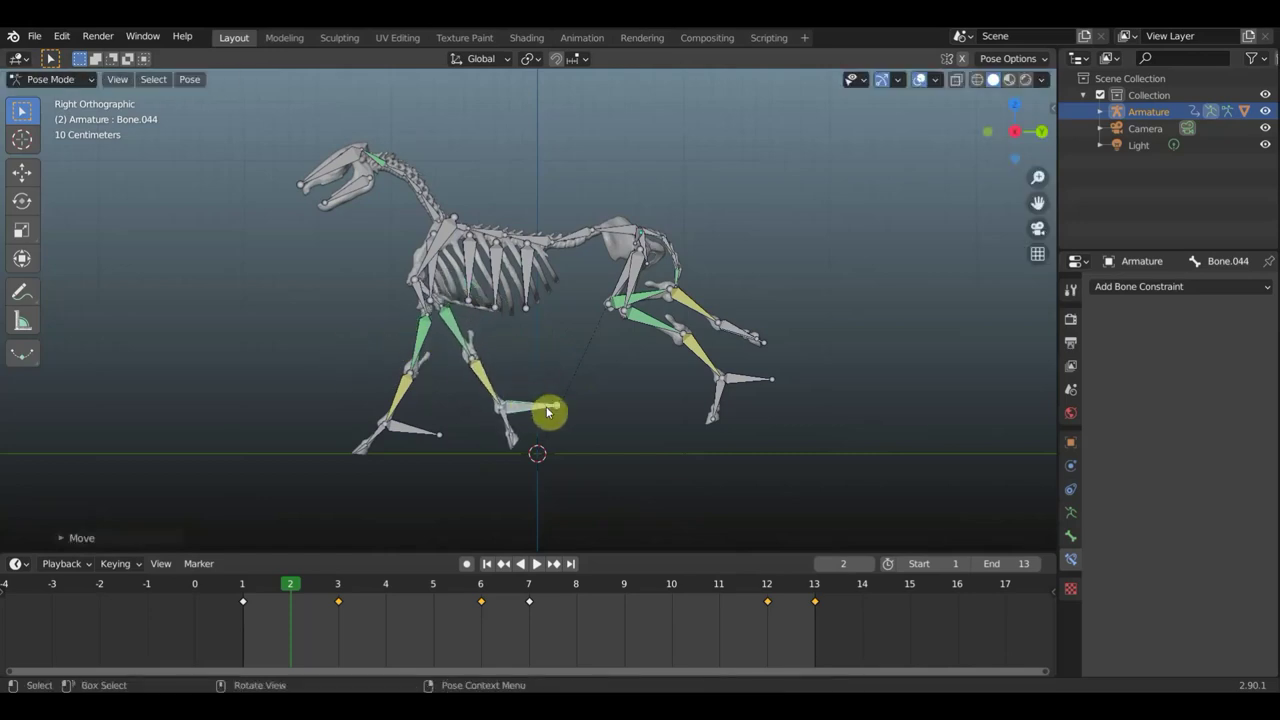
key(r)
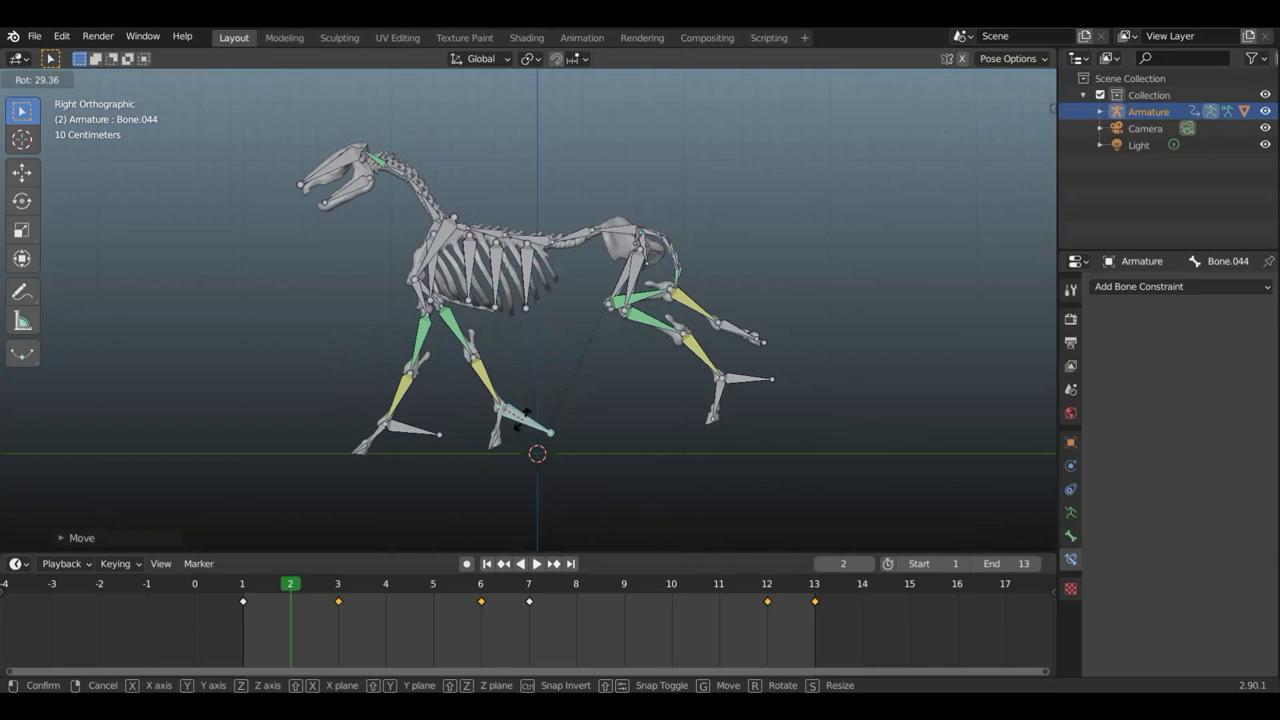
click(525, 425)
key(g)
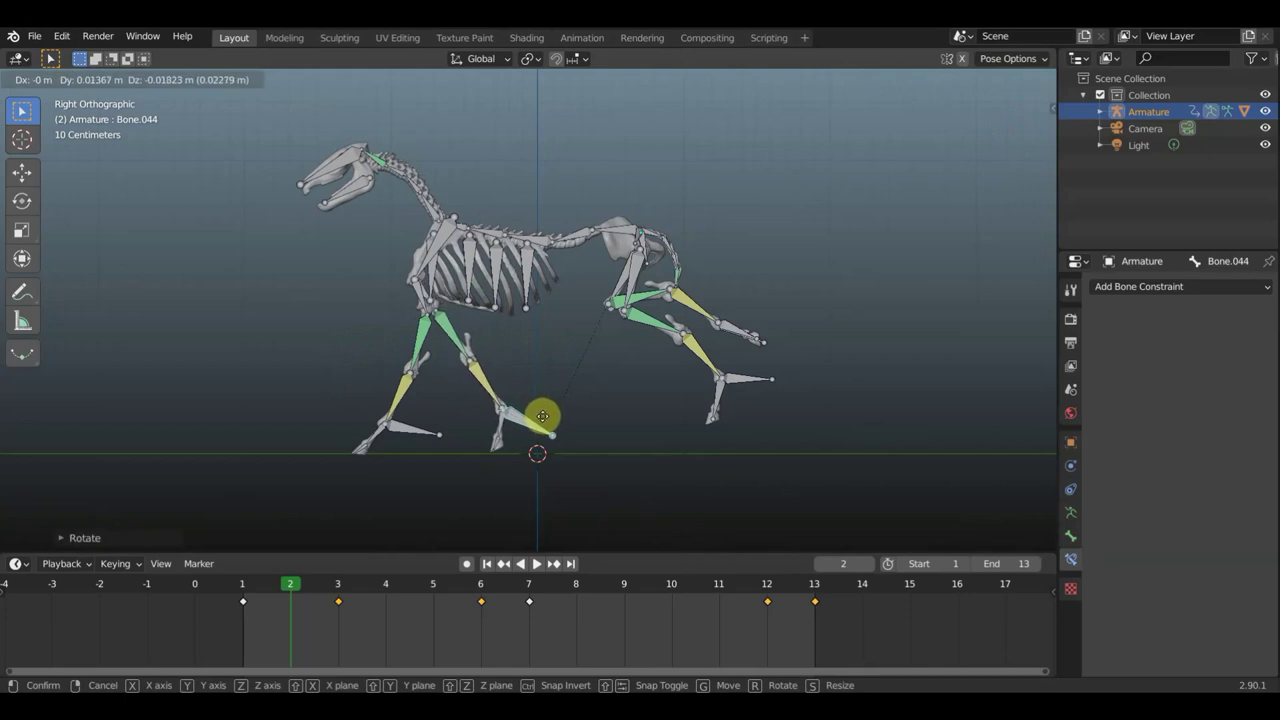
click(545, 420)
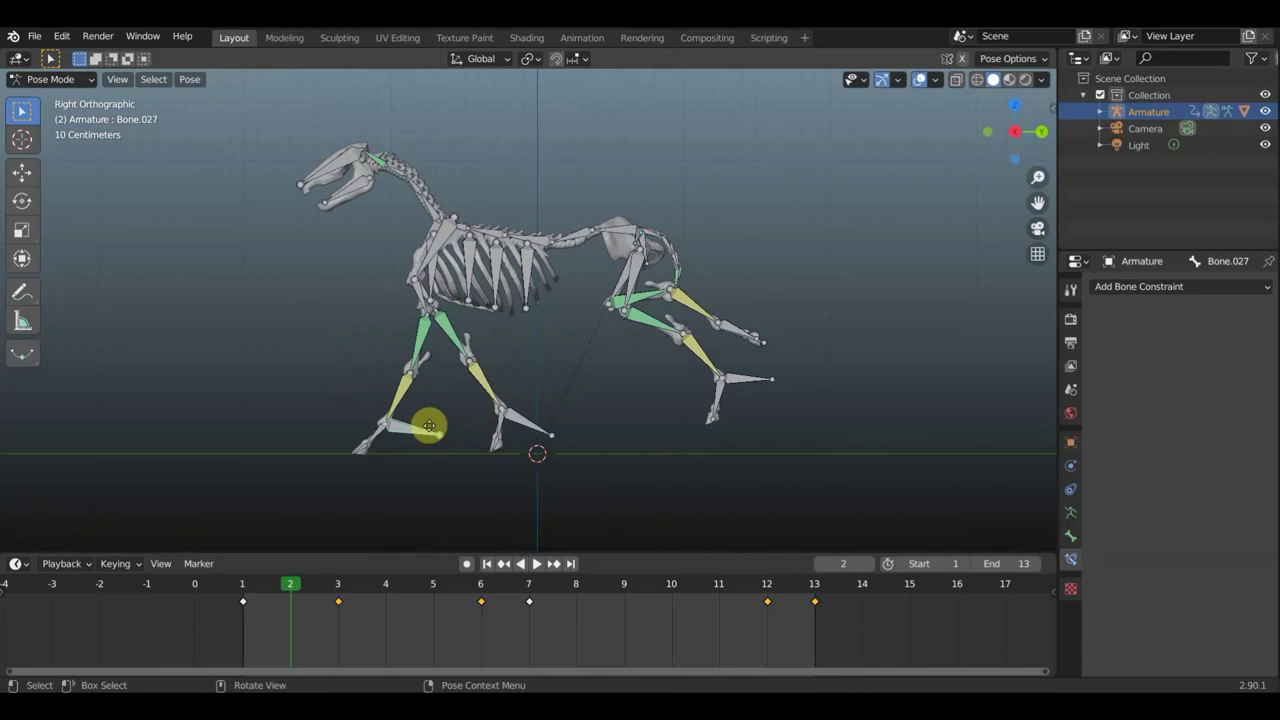
key(g)
click(471, 424)
mouse_move(706, 375)
middle_down()
mouse_move(733, 408)
mouse_move(755, 407)
middle_up()
Move hind foot Bone.028 down and back and fold it under, then view the far side
click(757, 405)
key(g)
click(832, 374)
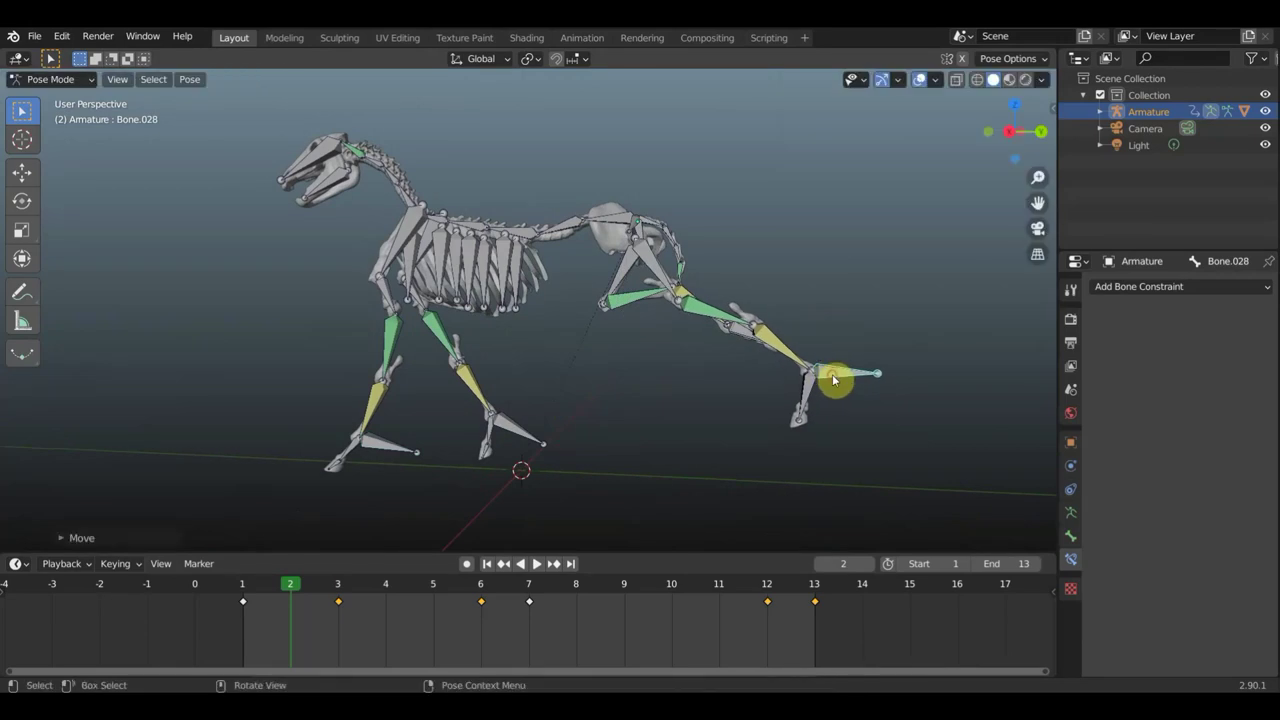
key(g)
click(795, 381)
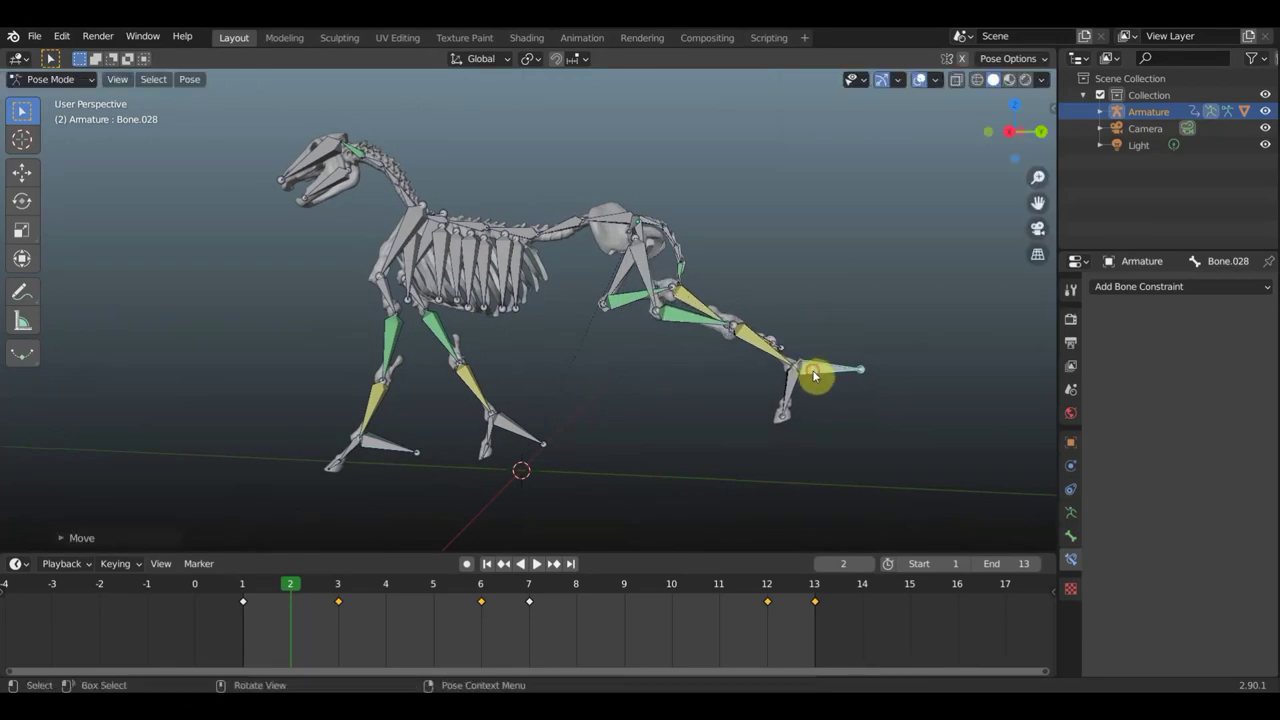
click(794, 382)
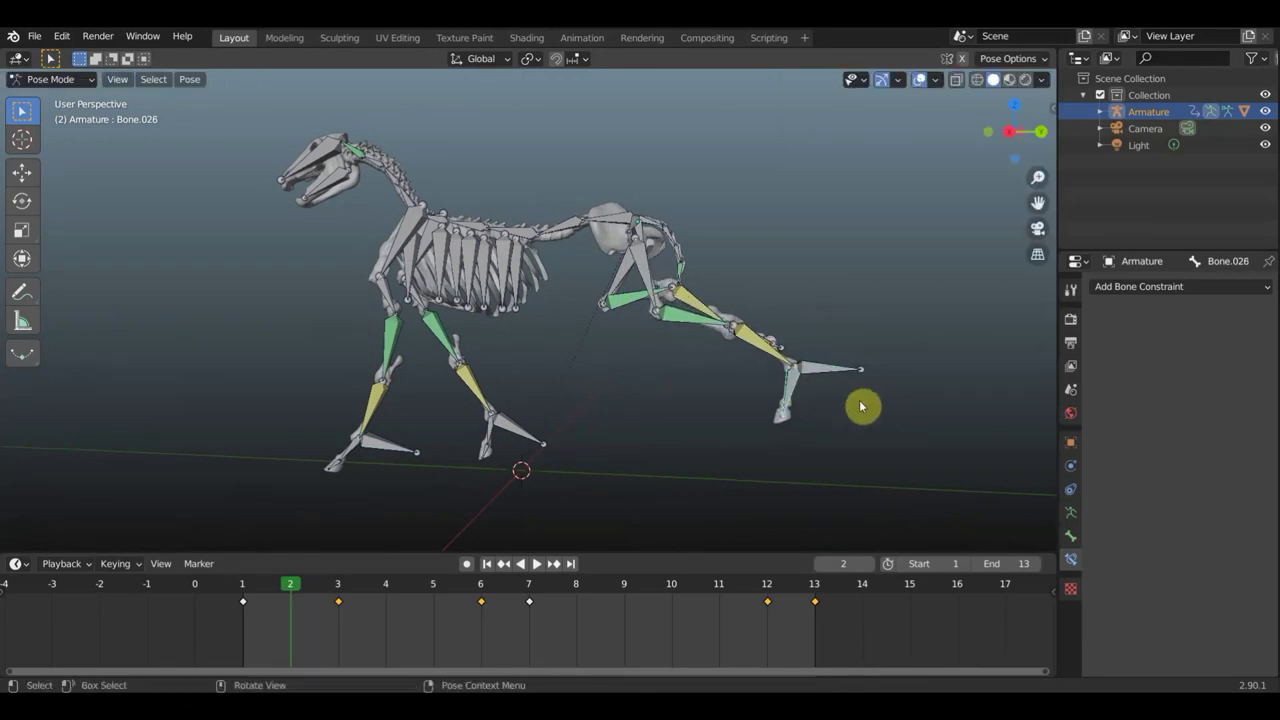
click(826, 372)
key(r)
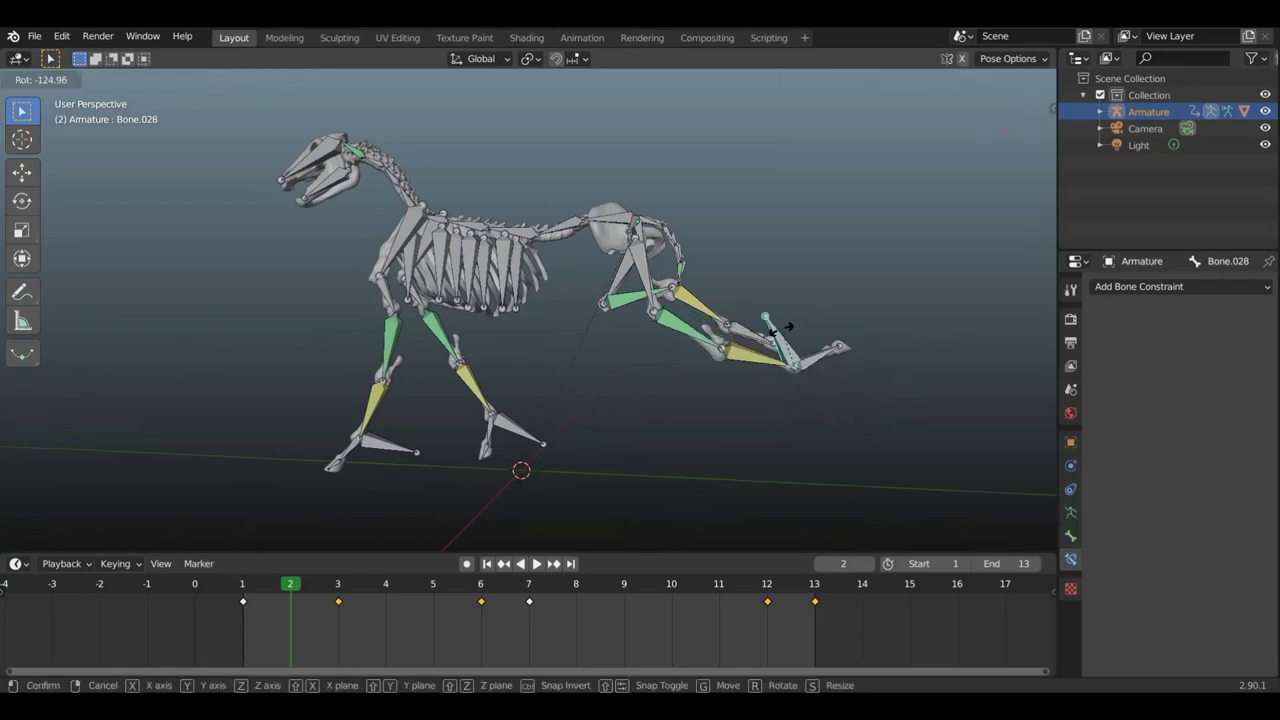
click(784, 335)
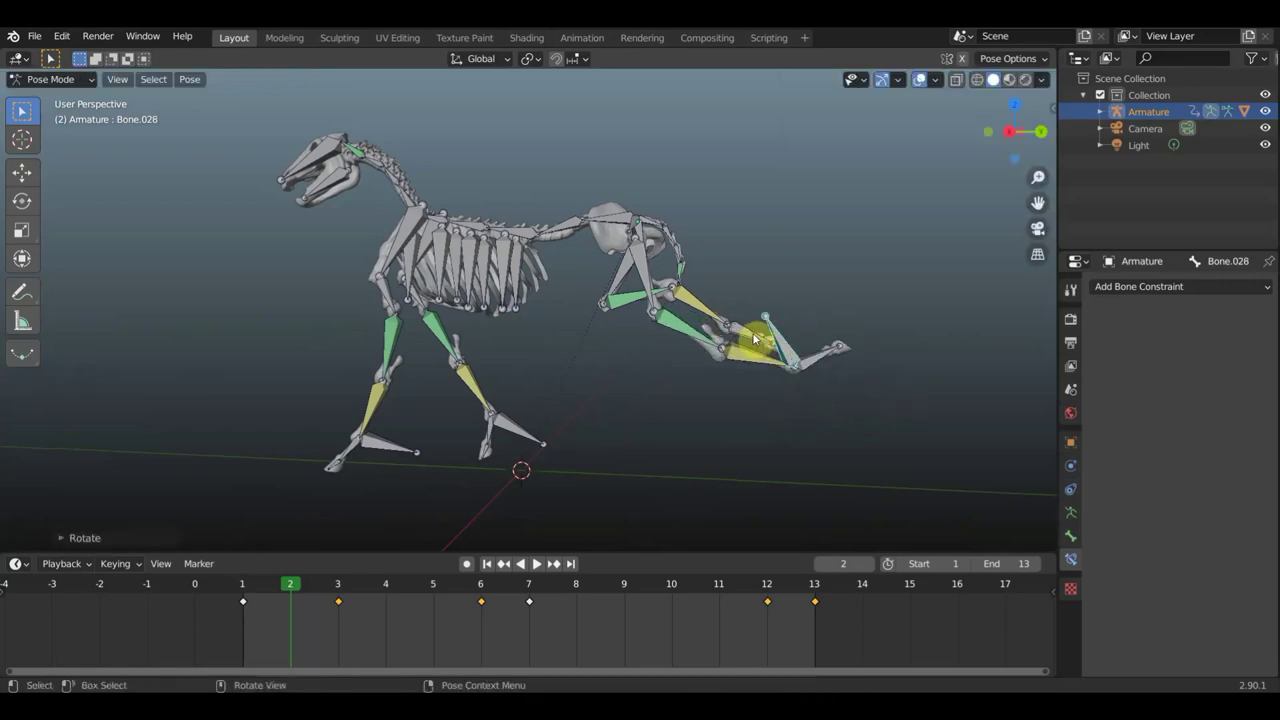
click(818, 369)
mouse_move(766, 386)
middle_down()
mouse_move(430, 369)
mouse_move(457, 371)
middle_up()
Rotate Bone.043 and move Bone.045 to stretch the far hind leg further back
key(r)
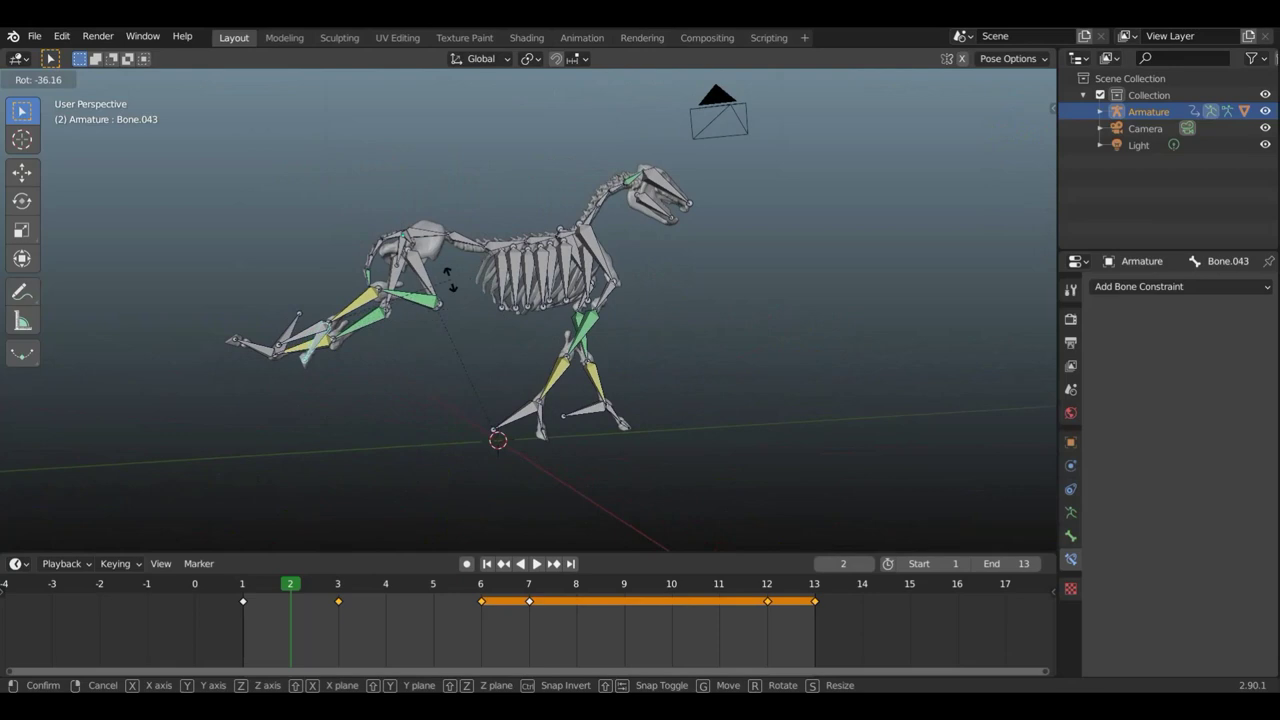
click(396, 280)
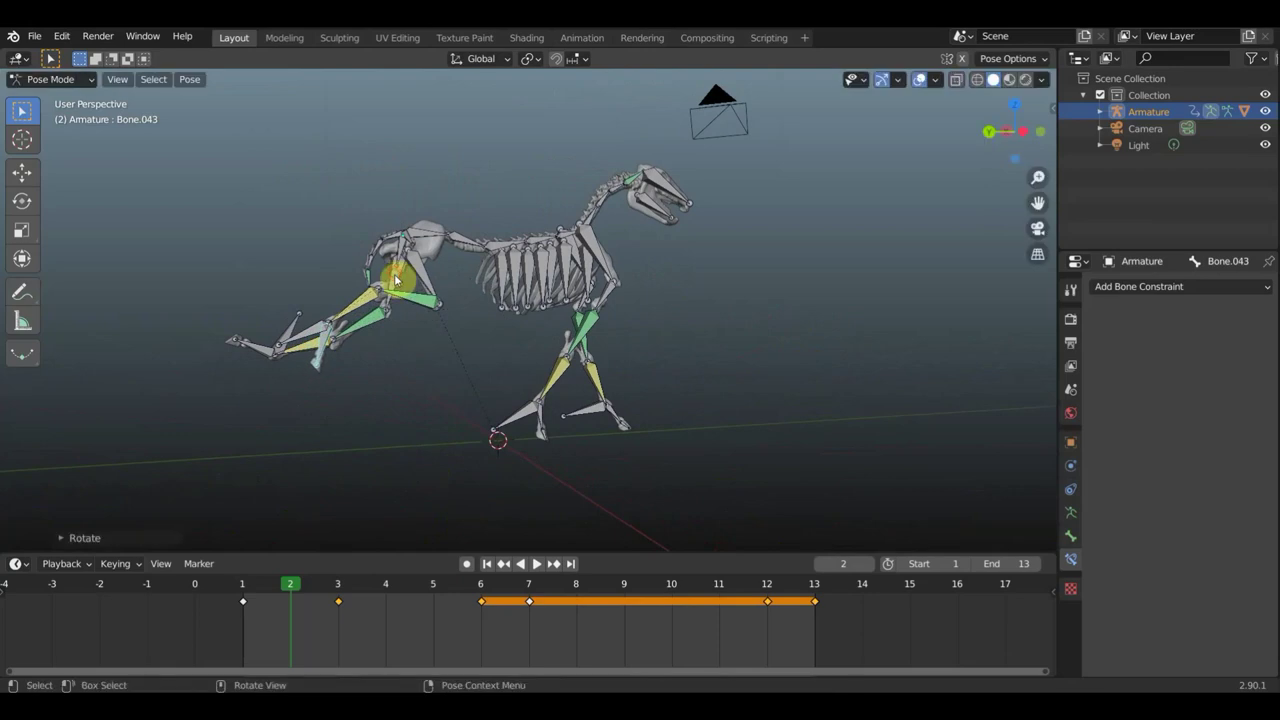
click(315, 333)
key(g)
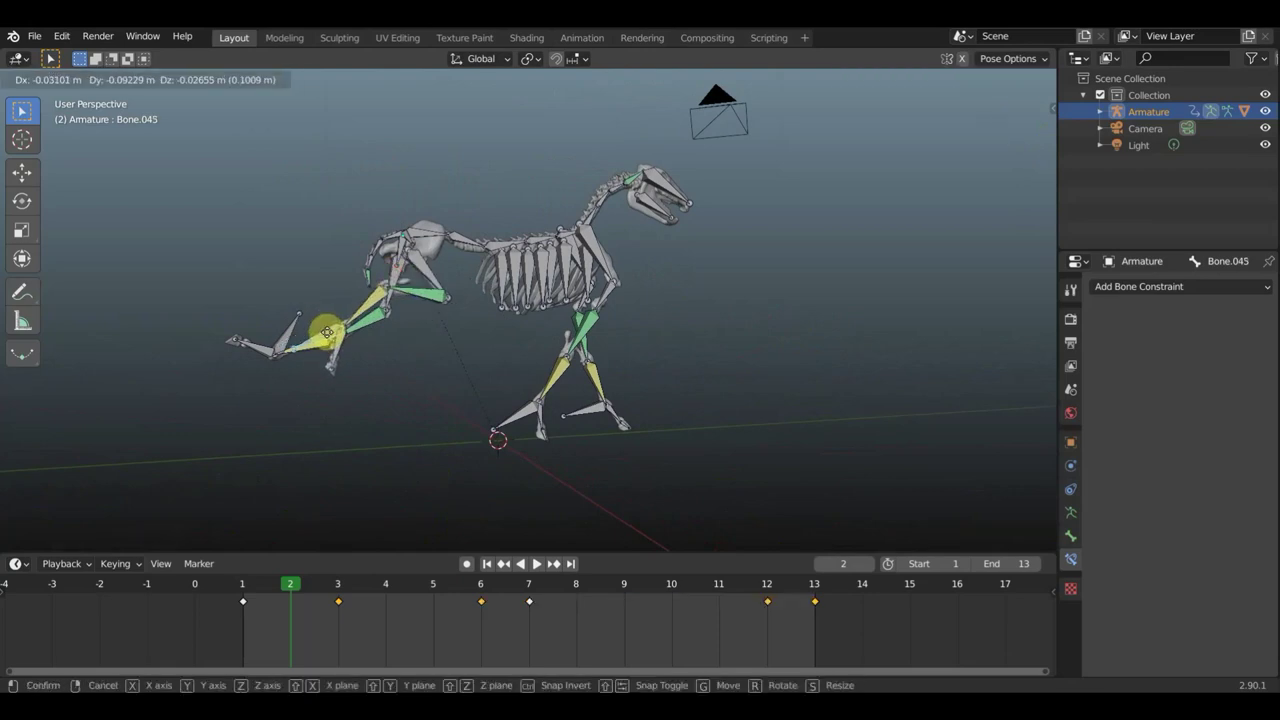
click(363, 366)
middle_drag(363, 366, 368, 384)
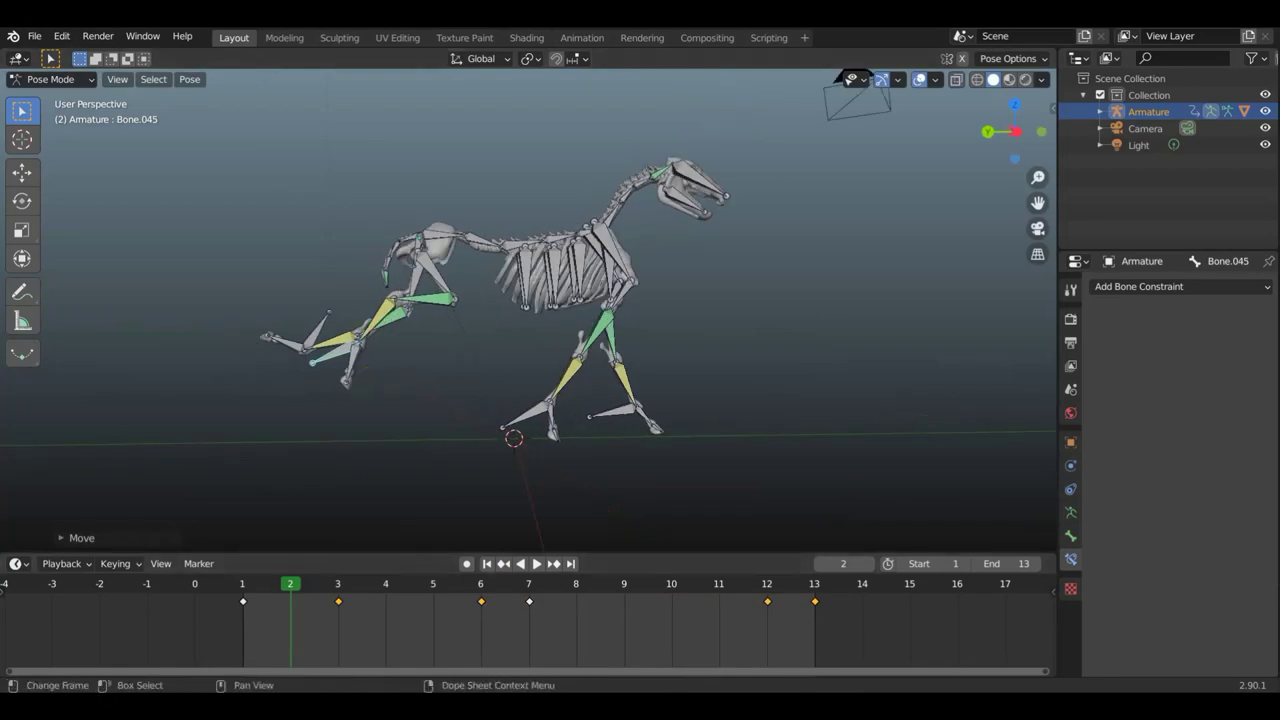
Keyframe all the skeleton's bones at frame 2
key(a)
key(i)
click(905, 388)
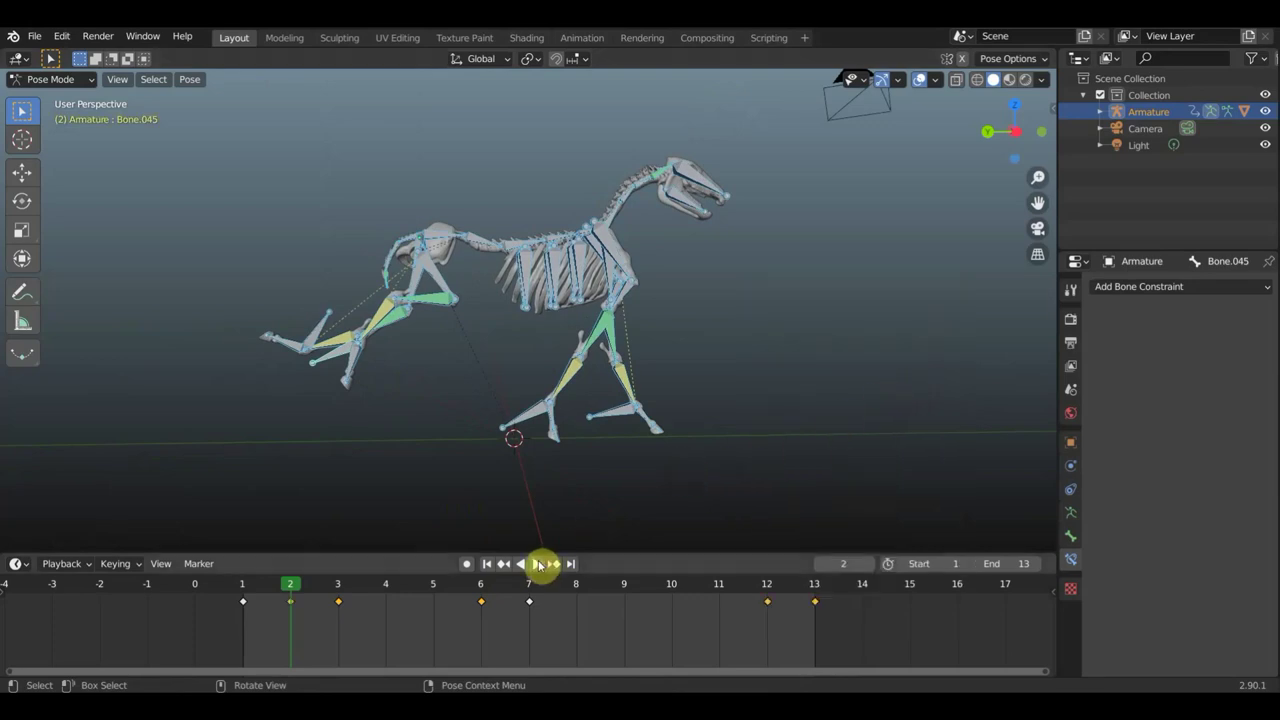
Play the gallop with bone overlays hidden and view the running skeleton from another angle
click(540, 564)
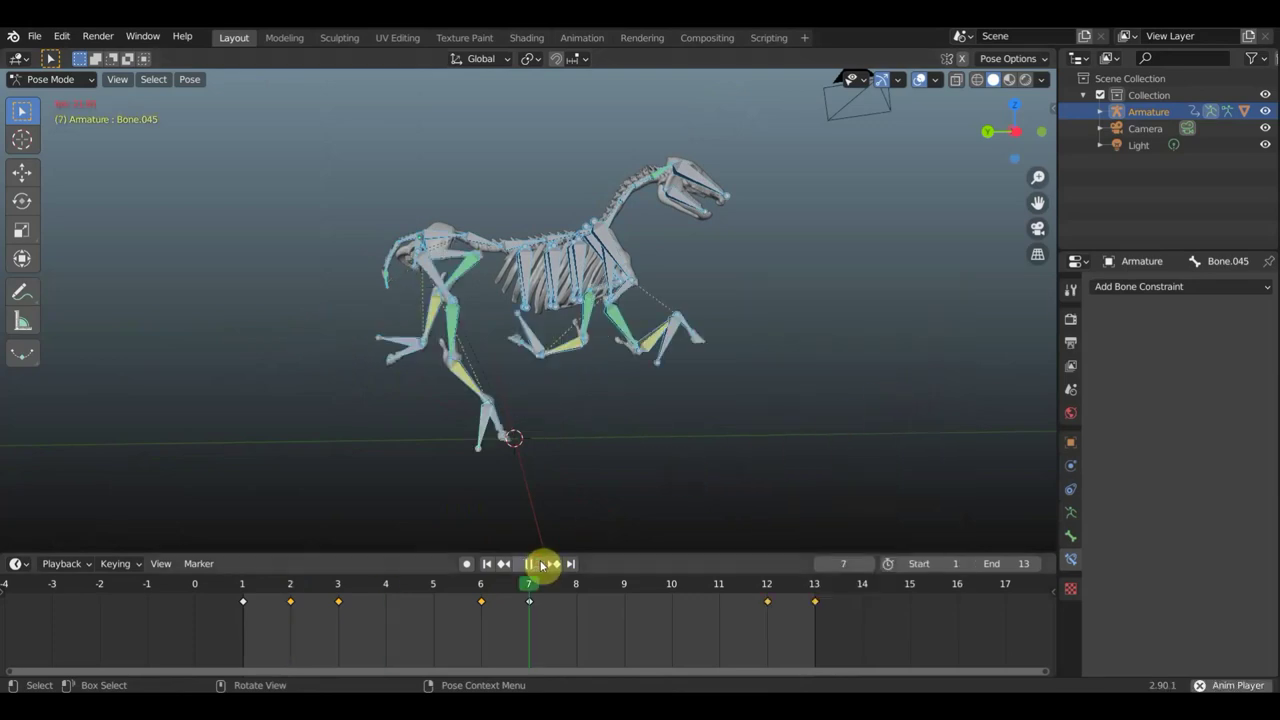
click(920, 79)
mouse_move(894, 260)
middle_down()
mouse_move(730, 267)
mouse_move(646, 249)
mouse_move(535, 250)
middle_up()
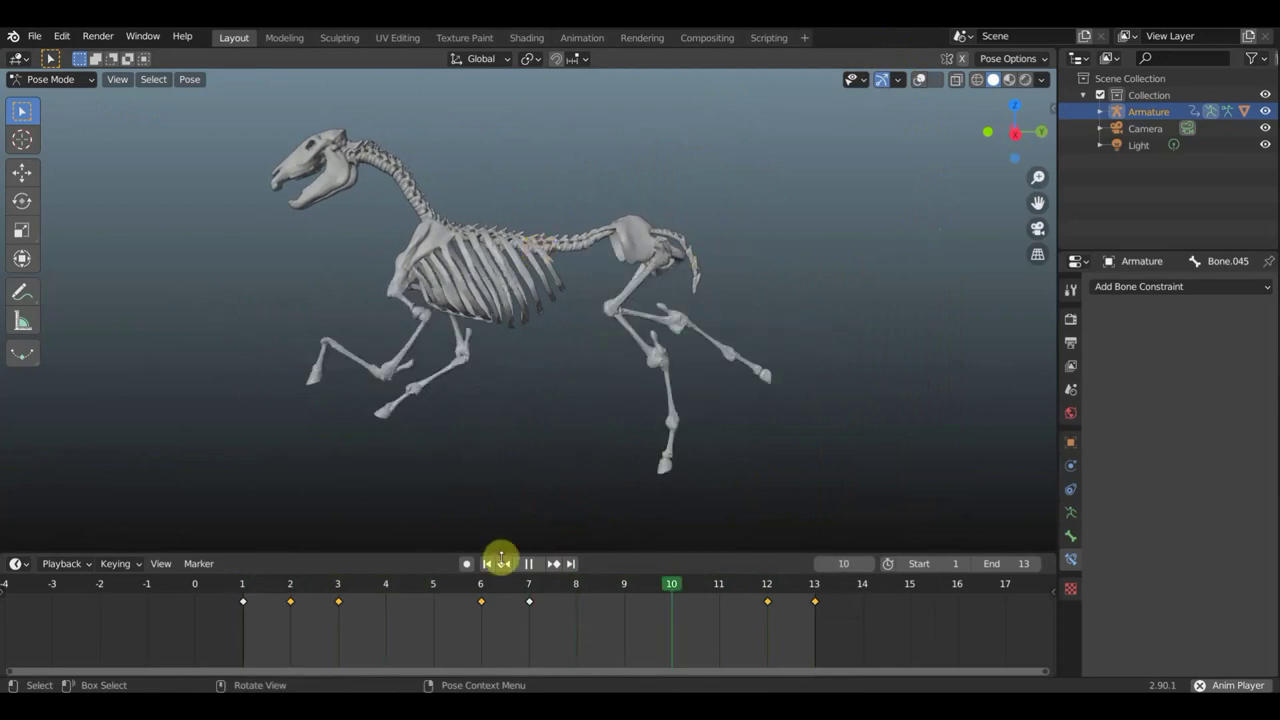
click(531, 564)
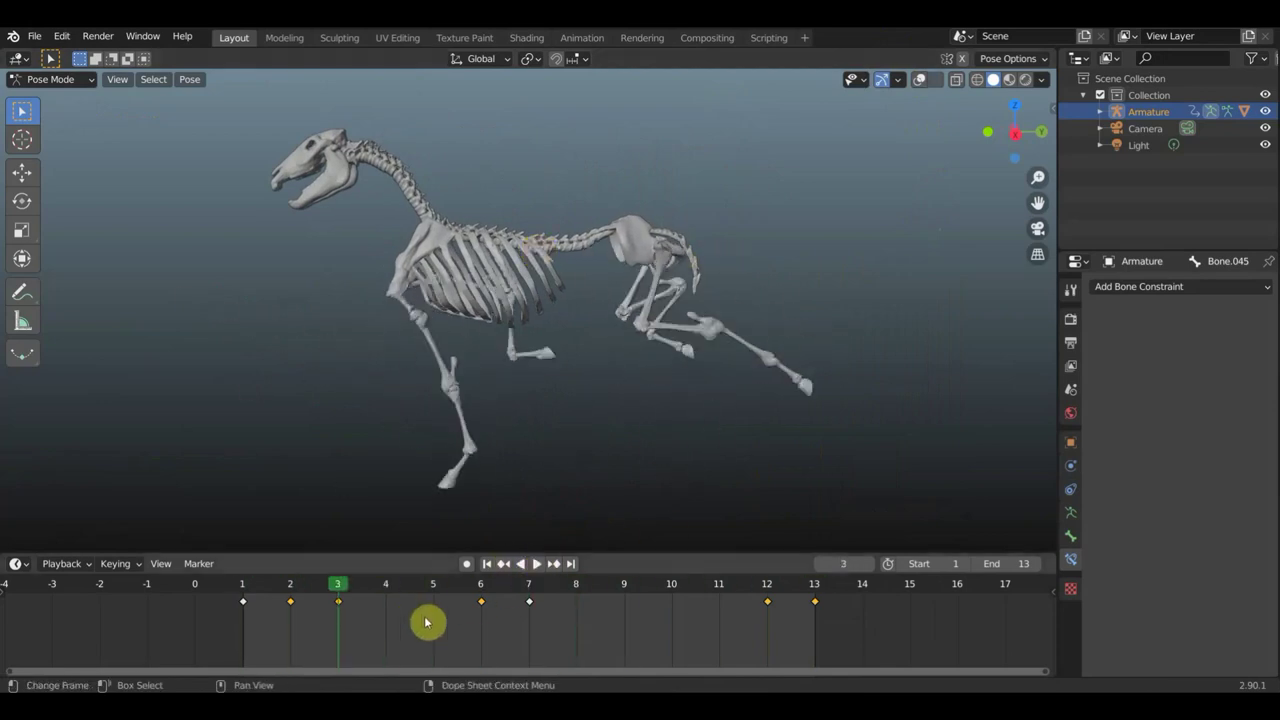
click(574, 590)
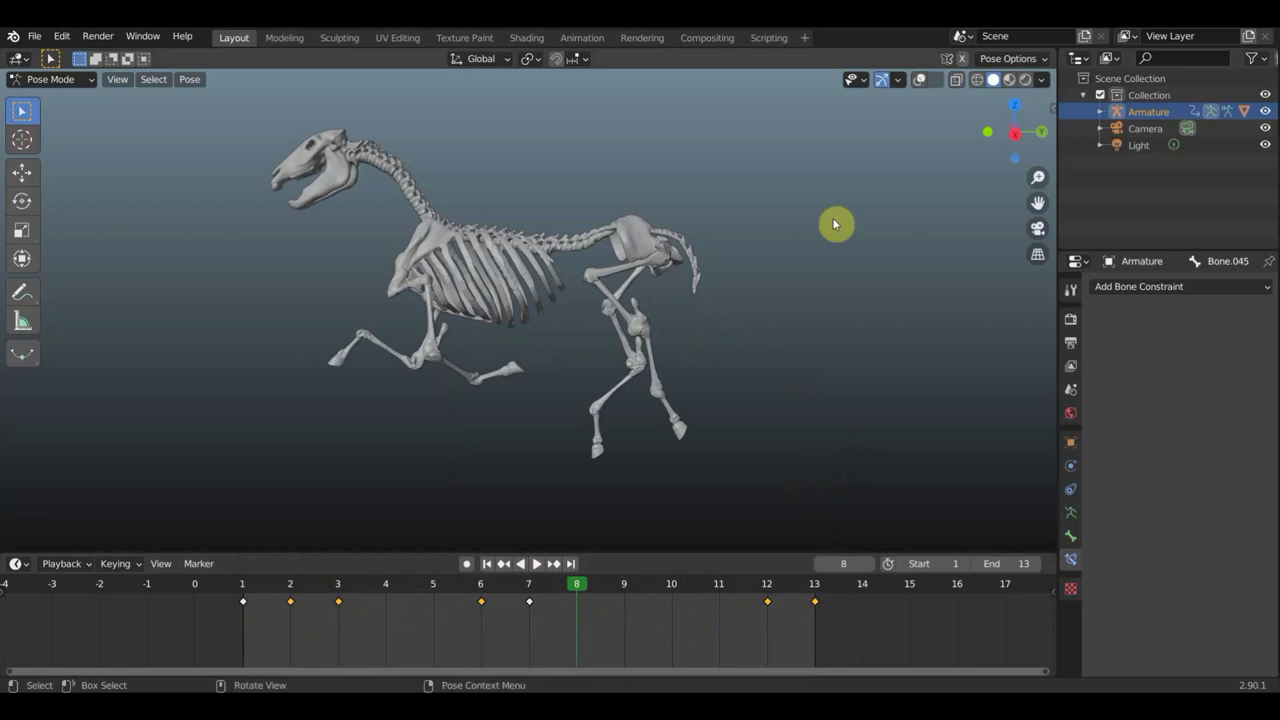
click(920, 80)
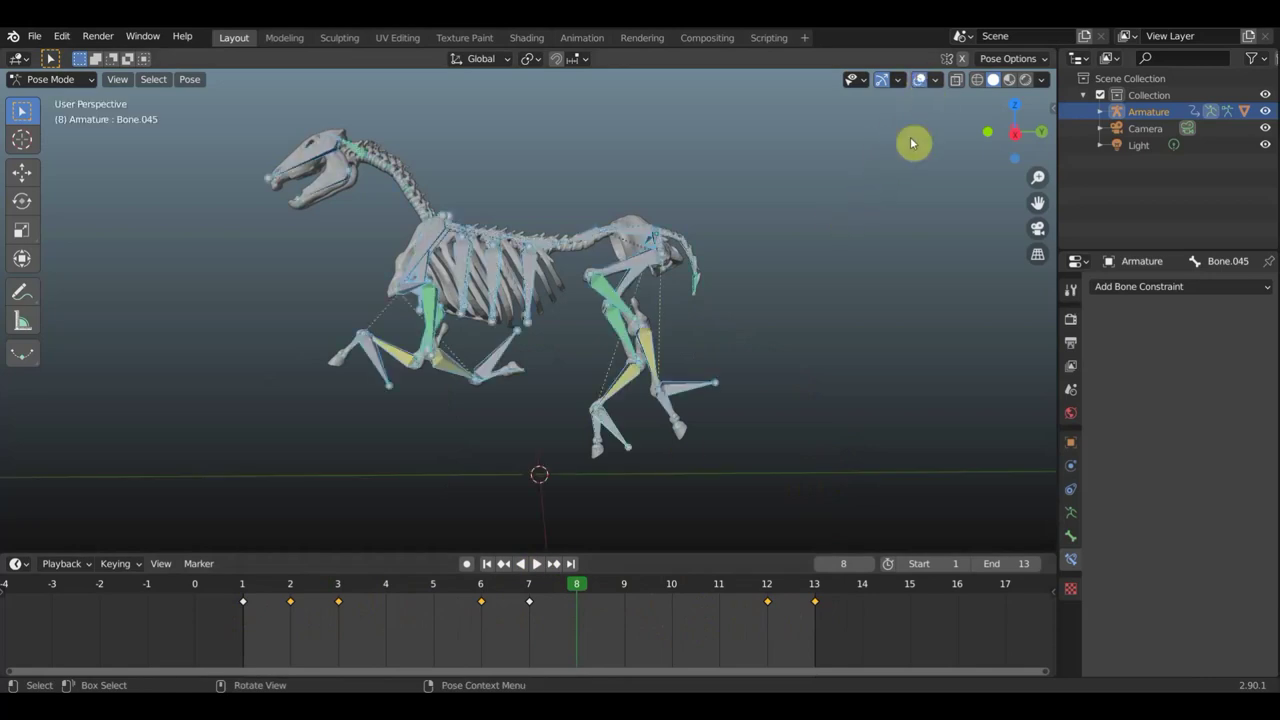
click(537, 565)
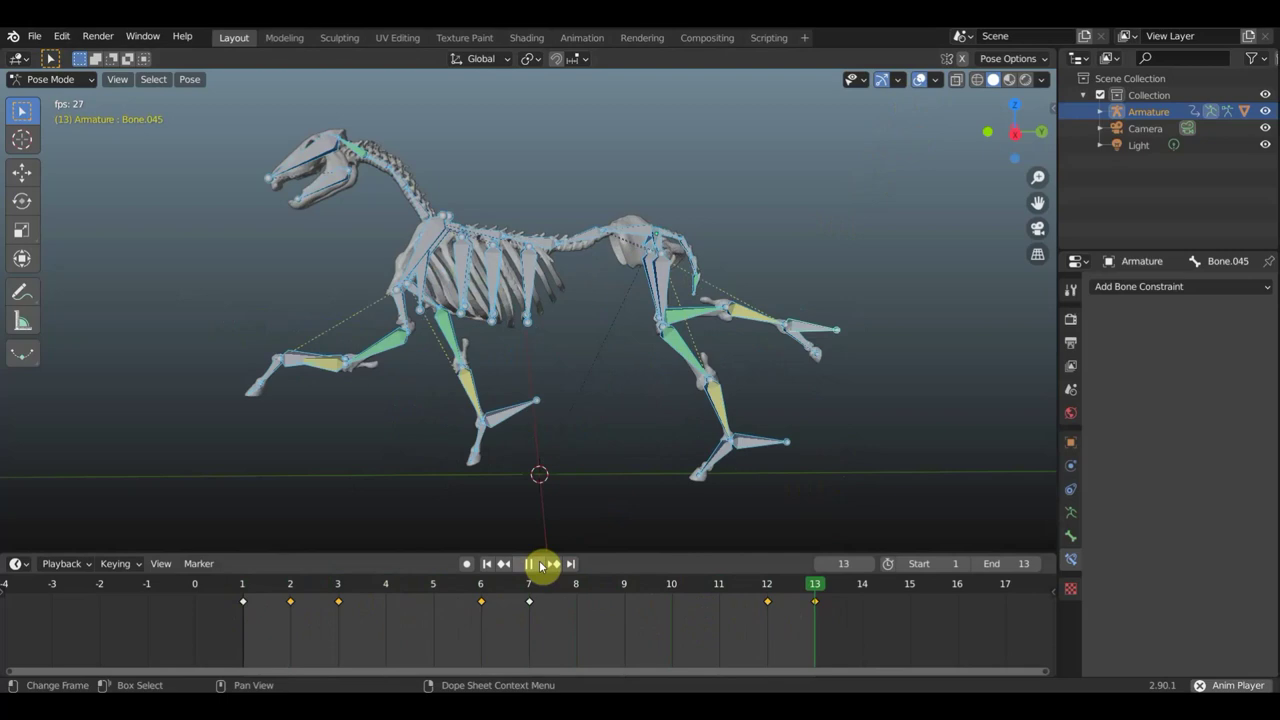
click(928, 80)
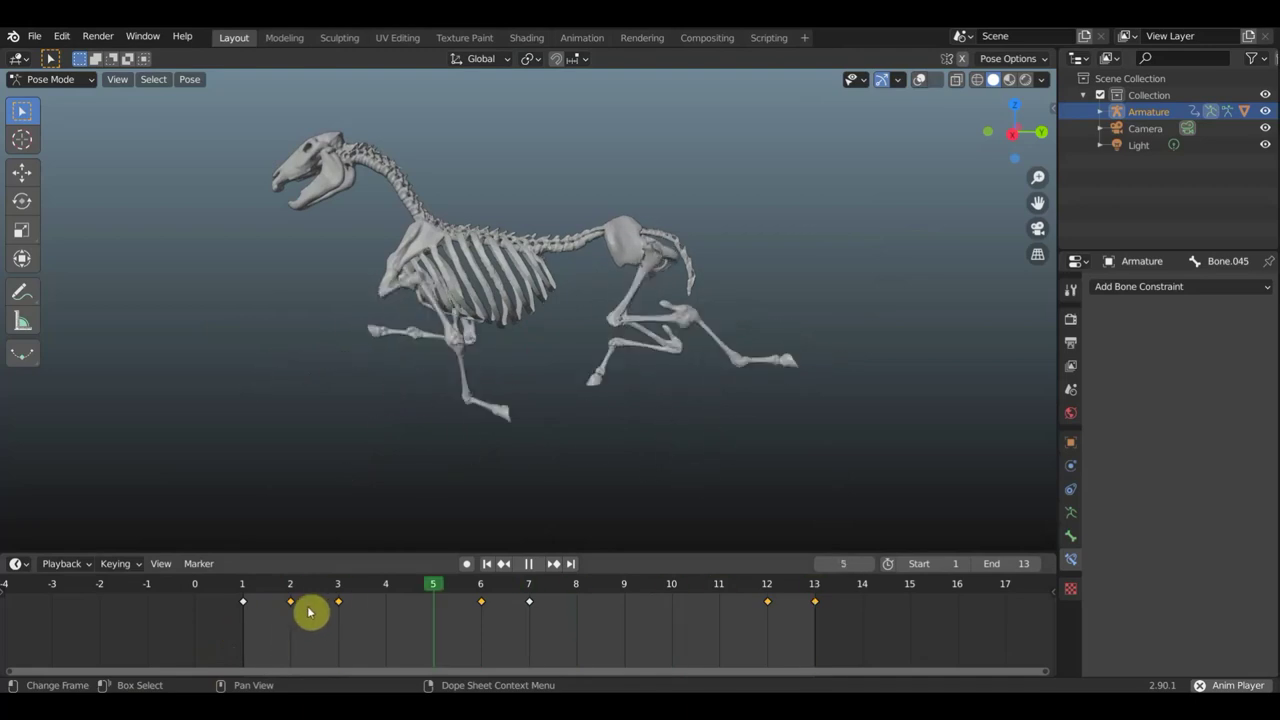
click(340, 604)
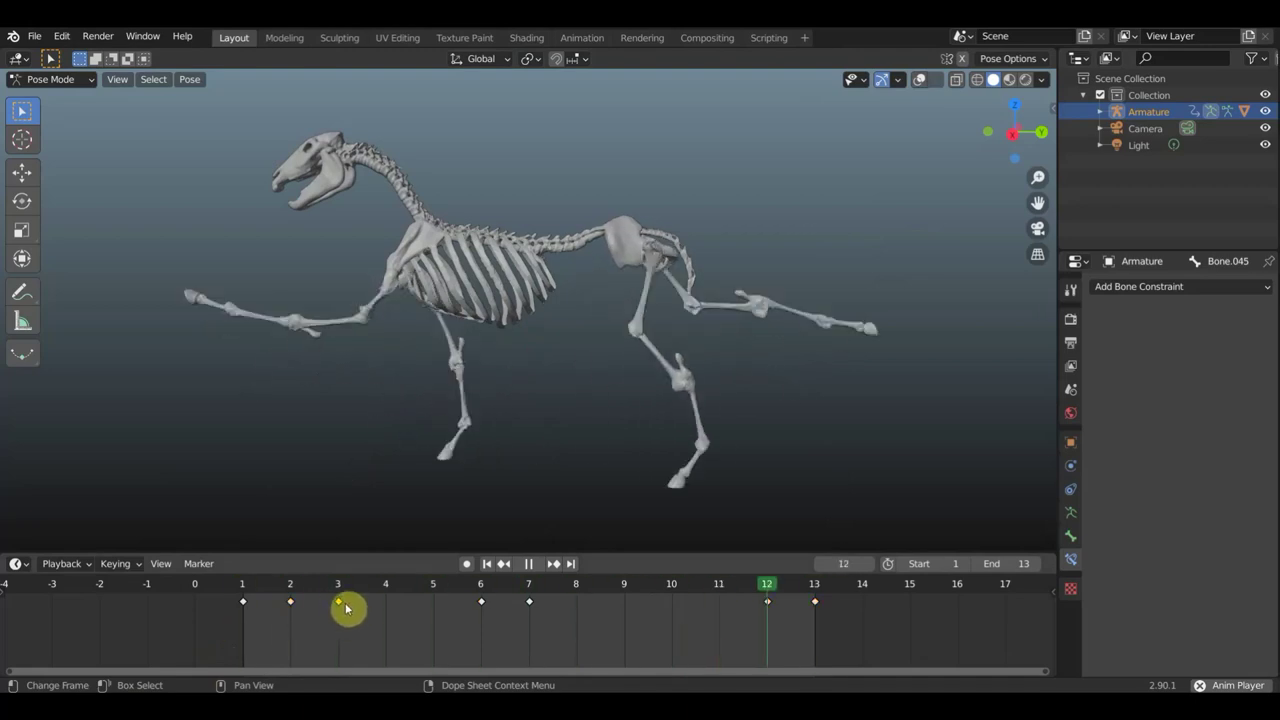
Stop playback and move the frame-3 keyframe to frame 4
click(530, 564)
key(g)
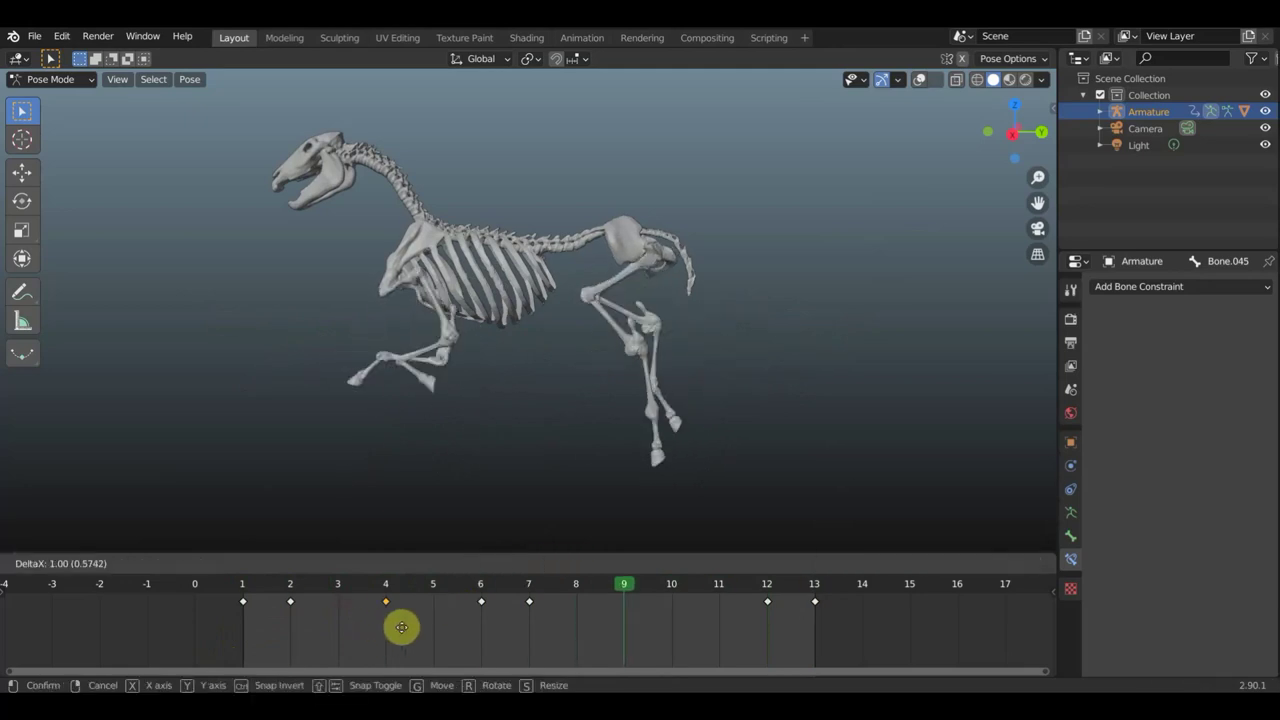
click(401, 627)
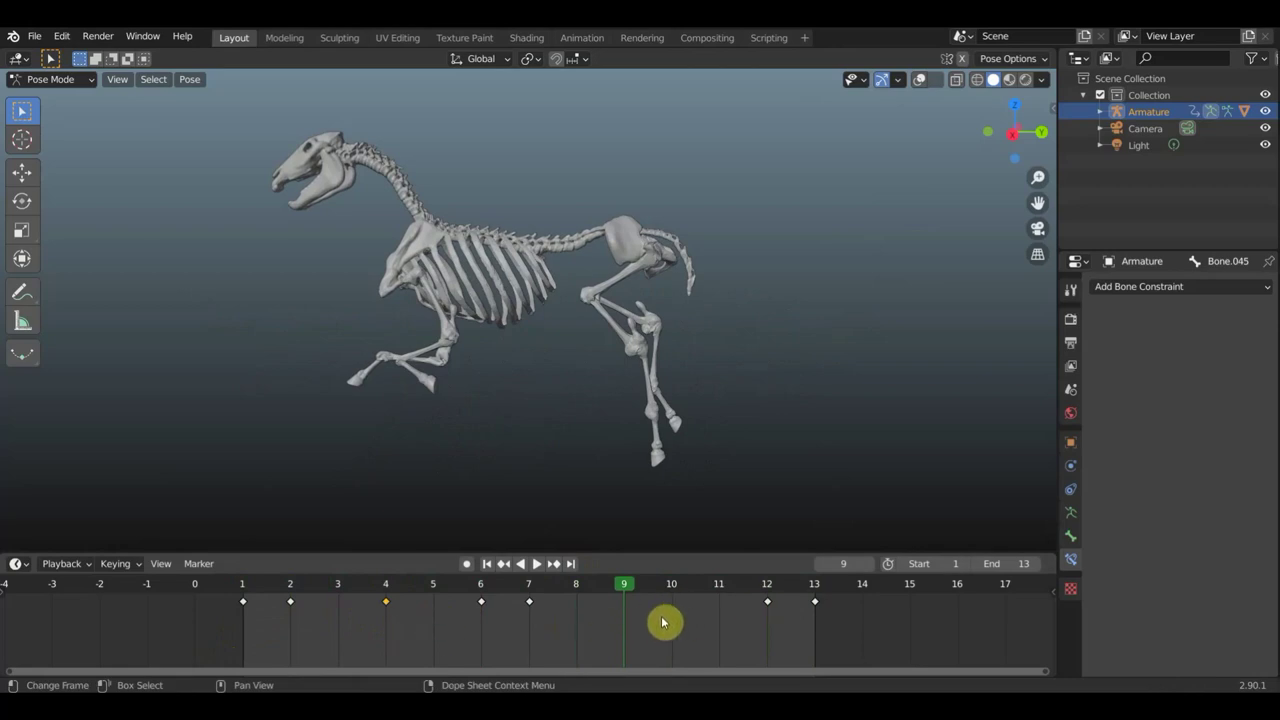
Replay the gallop to check the new timing, then scrub the playhead to frame 9
click(539, 568)
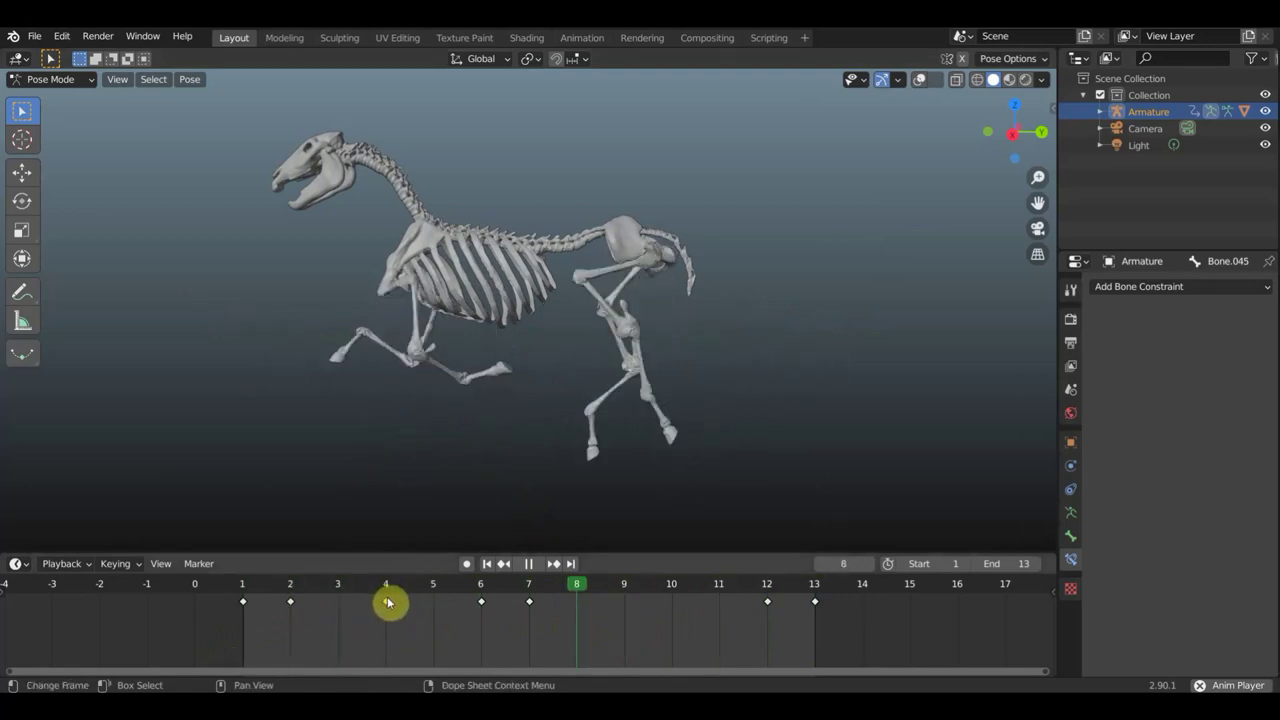
click(386, 601)
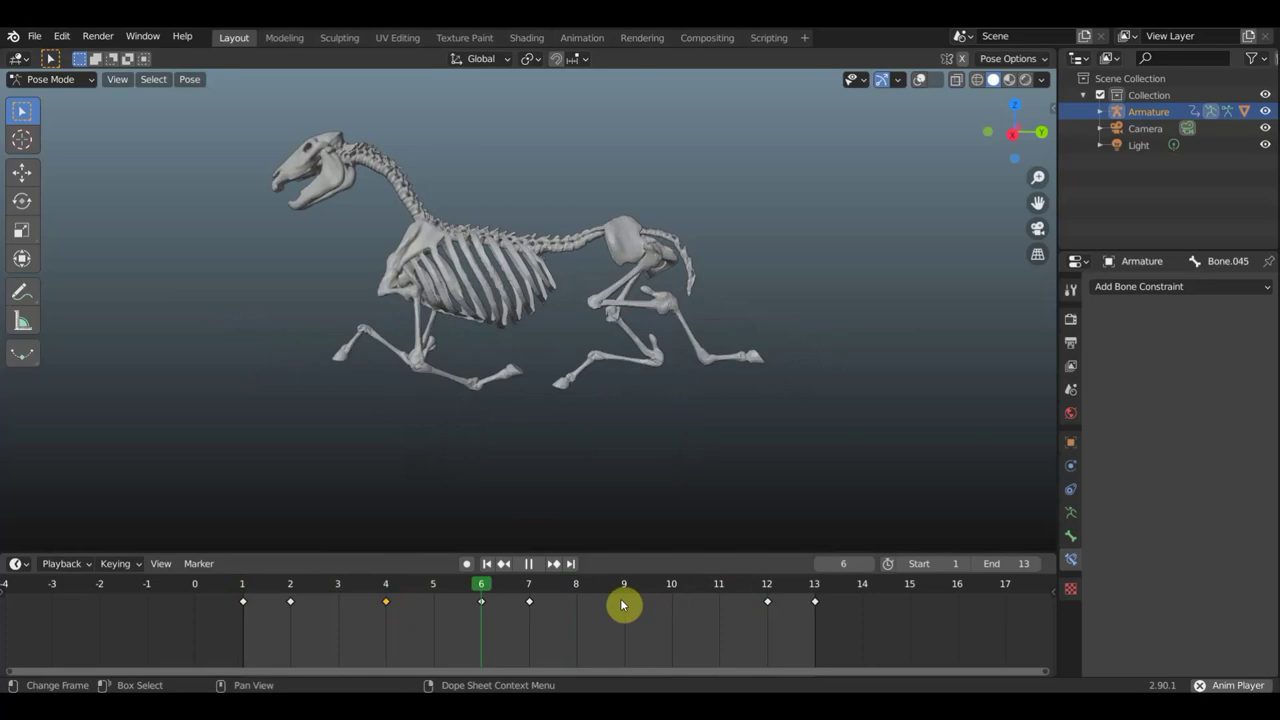
click(529, 563)
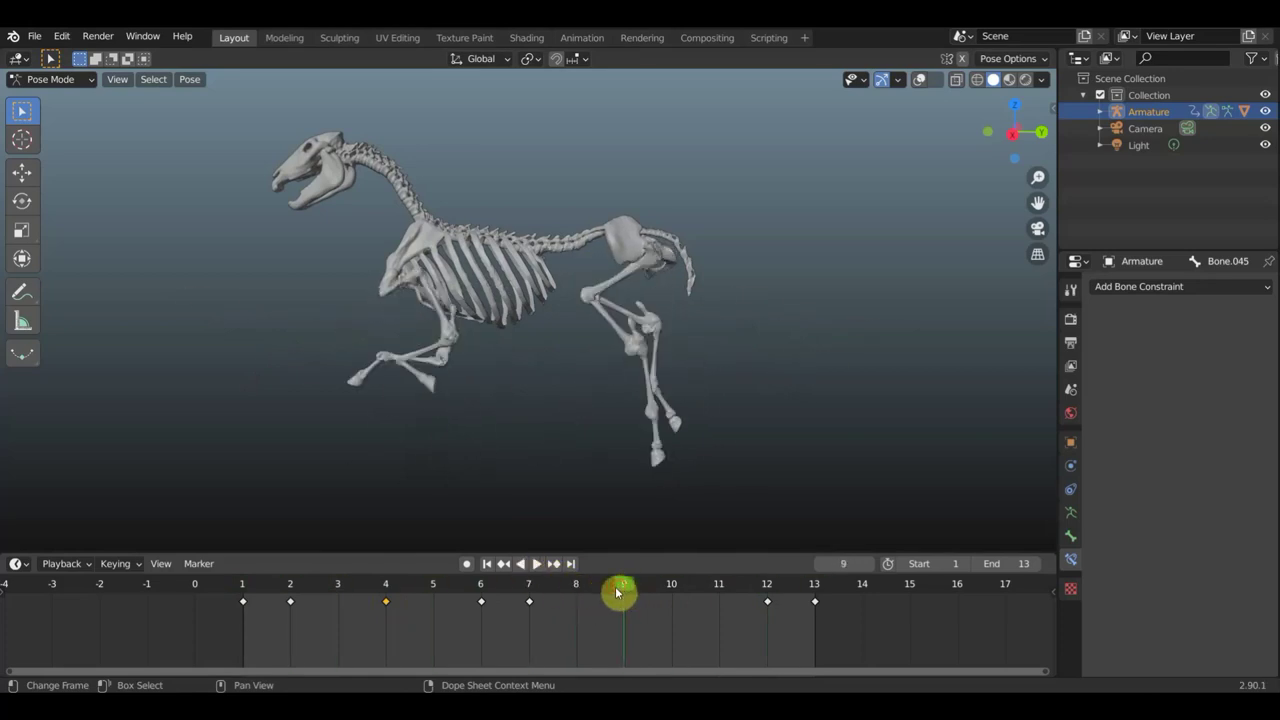
key(space)
drag(587, 593, 613, 596)
Stop playback, settle the playhead on frame 10 and show the bone overlays again
key(space)
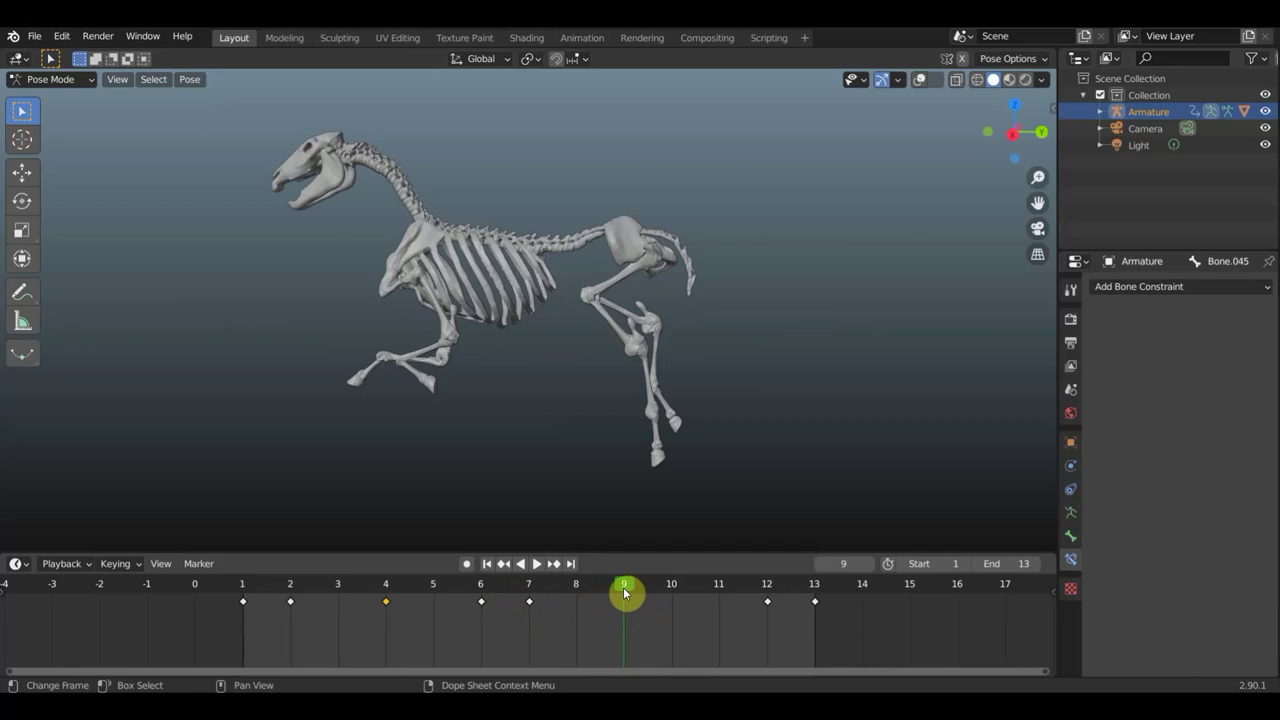
drag(646, 595, 613, 598)
drag(648, 601, 654, 601)
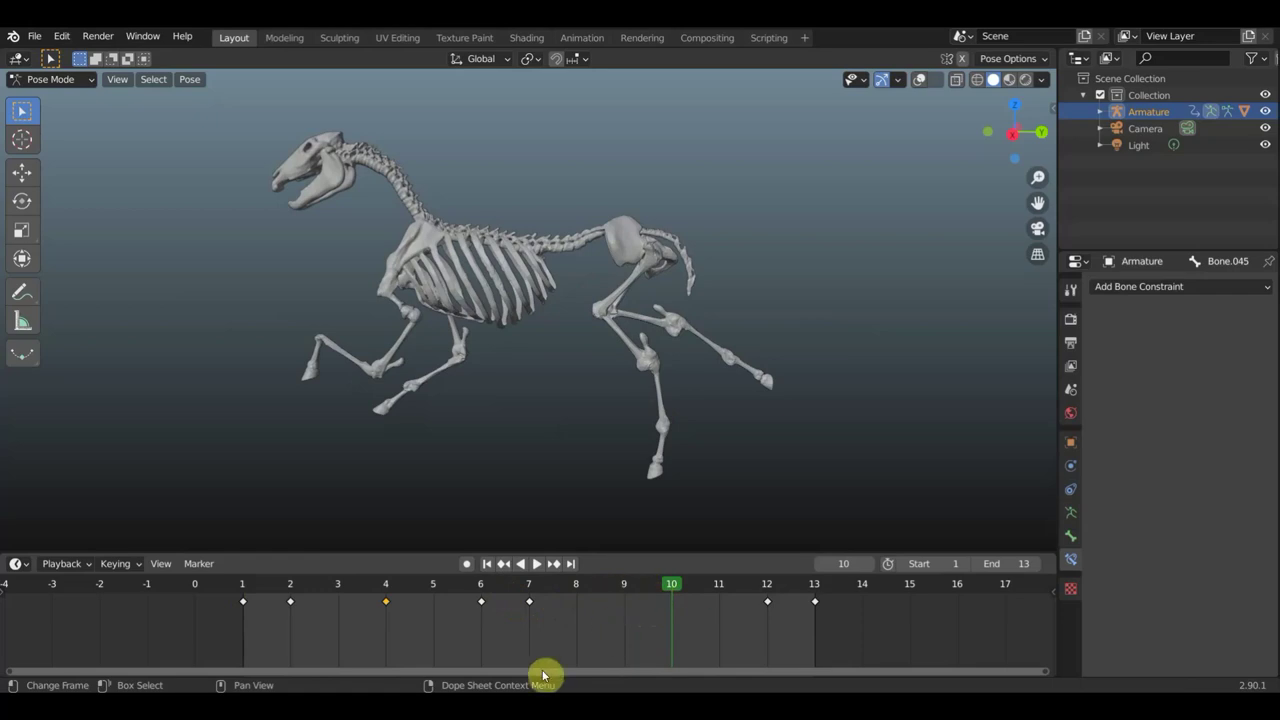
key(shift+alt+z)
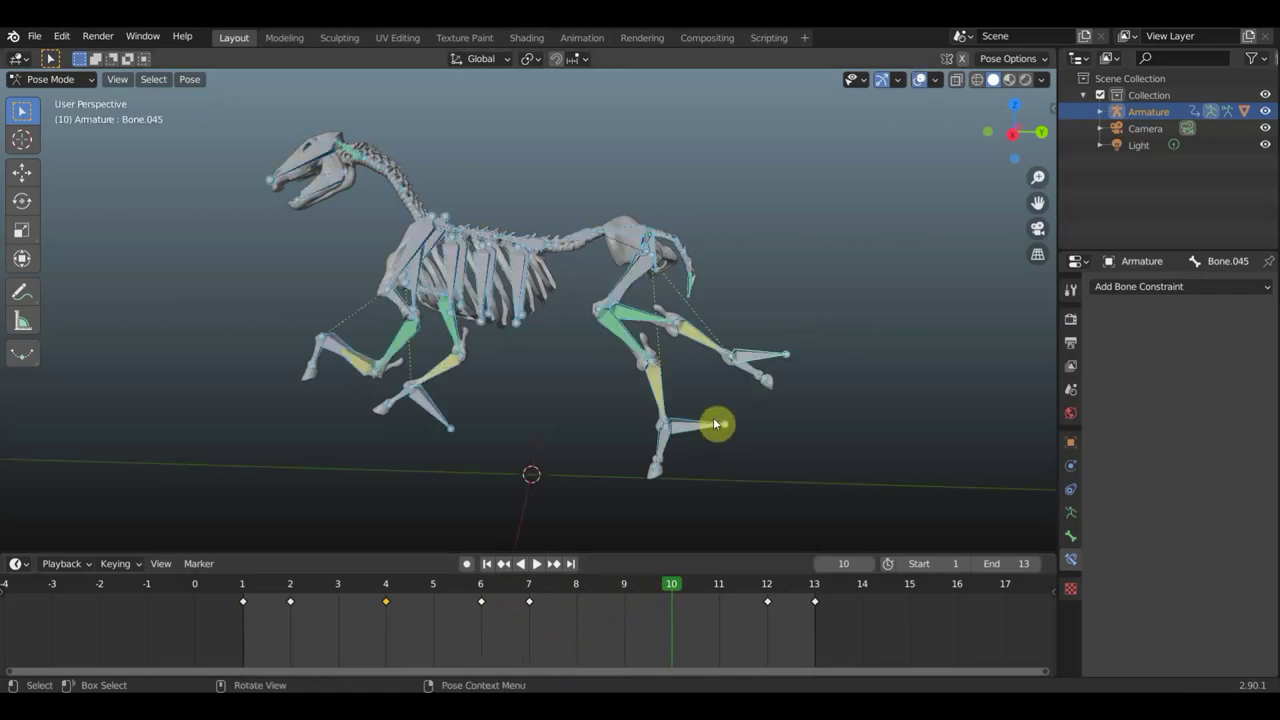
In right side view, reposition the hind leg bones Bone.028 and Bone.045 to stretch the rear foot back
key(KP_3)
click(677, 398)
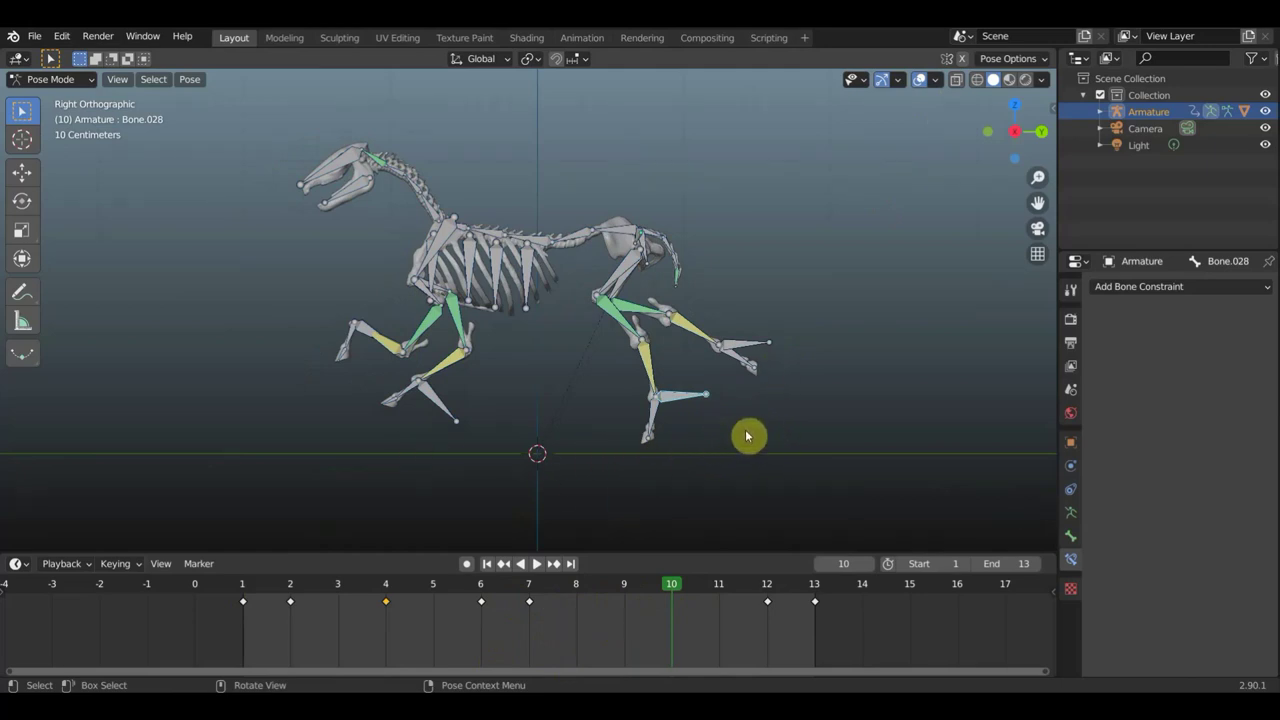
key(g)
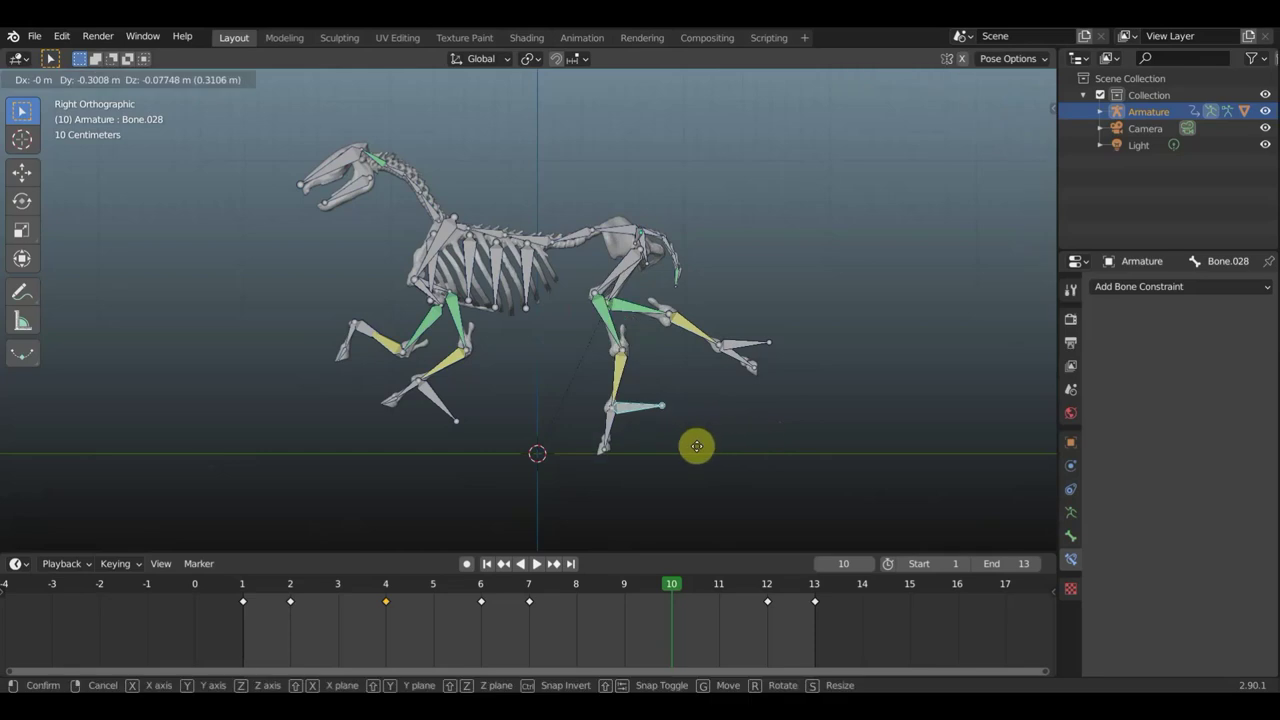
click(677, 451)
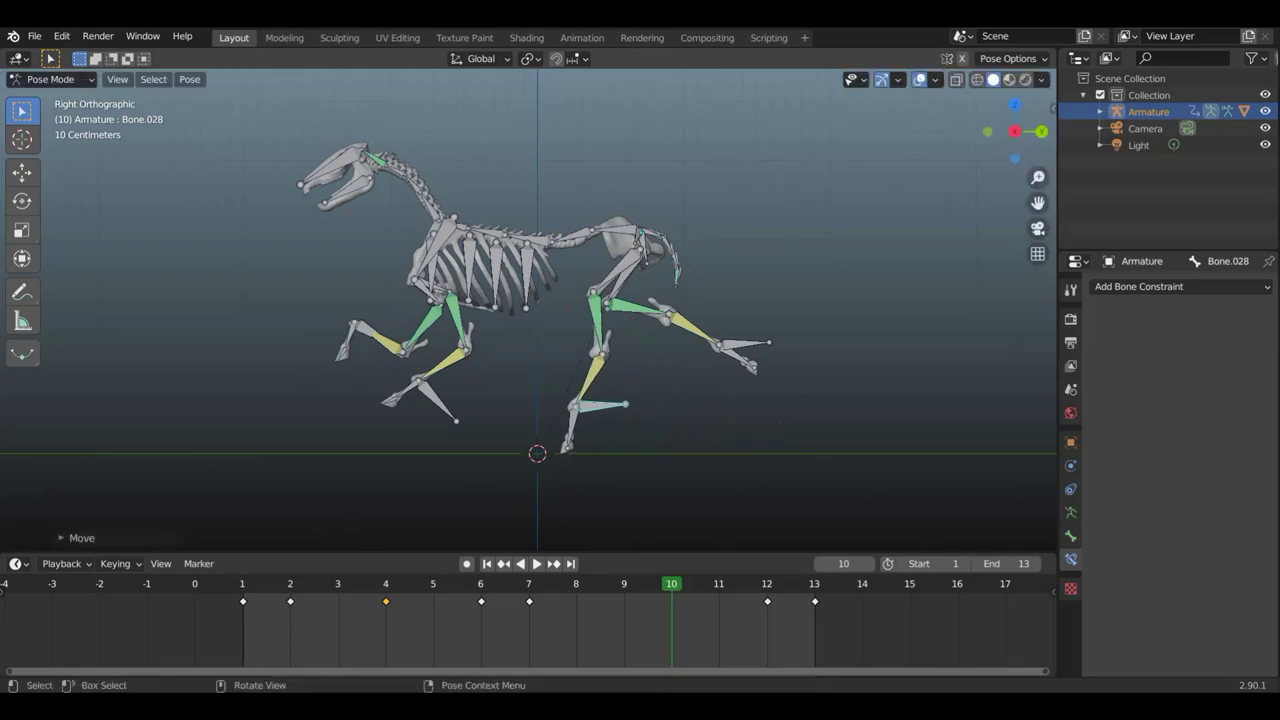
key(r)
click(648, 480)
key(g)
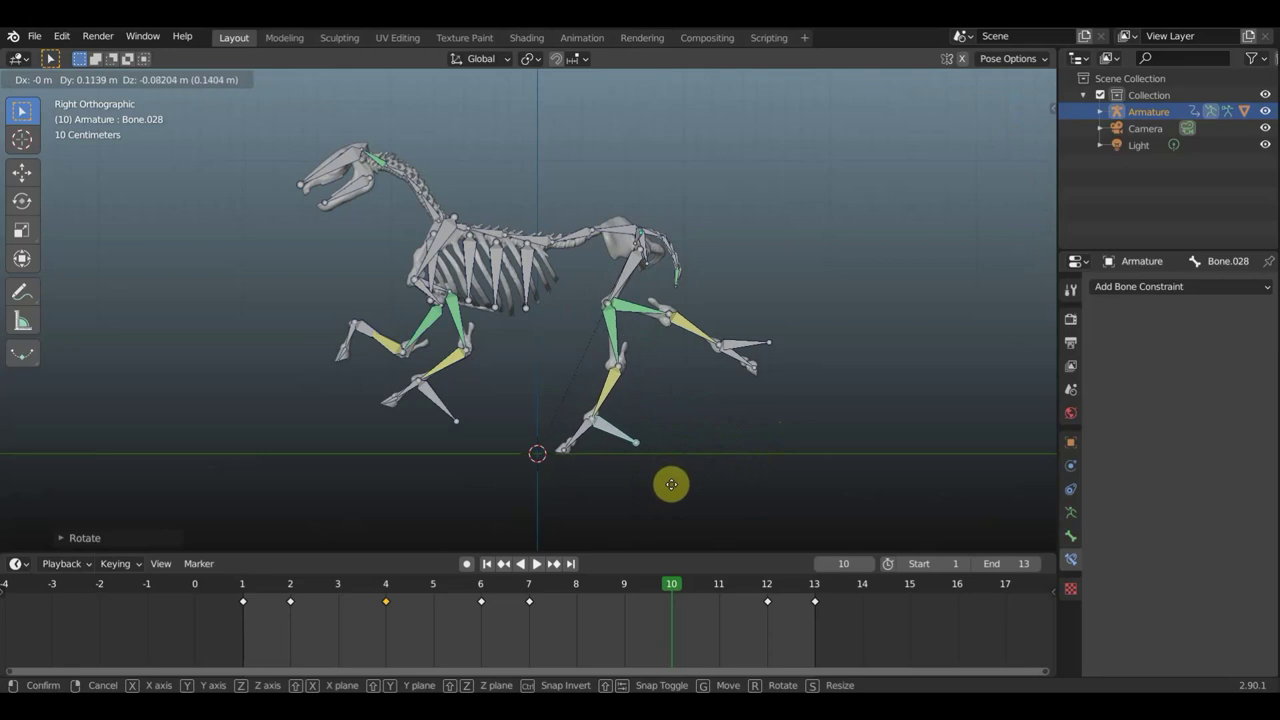
click(617, 381)
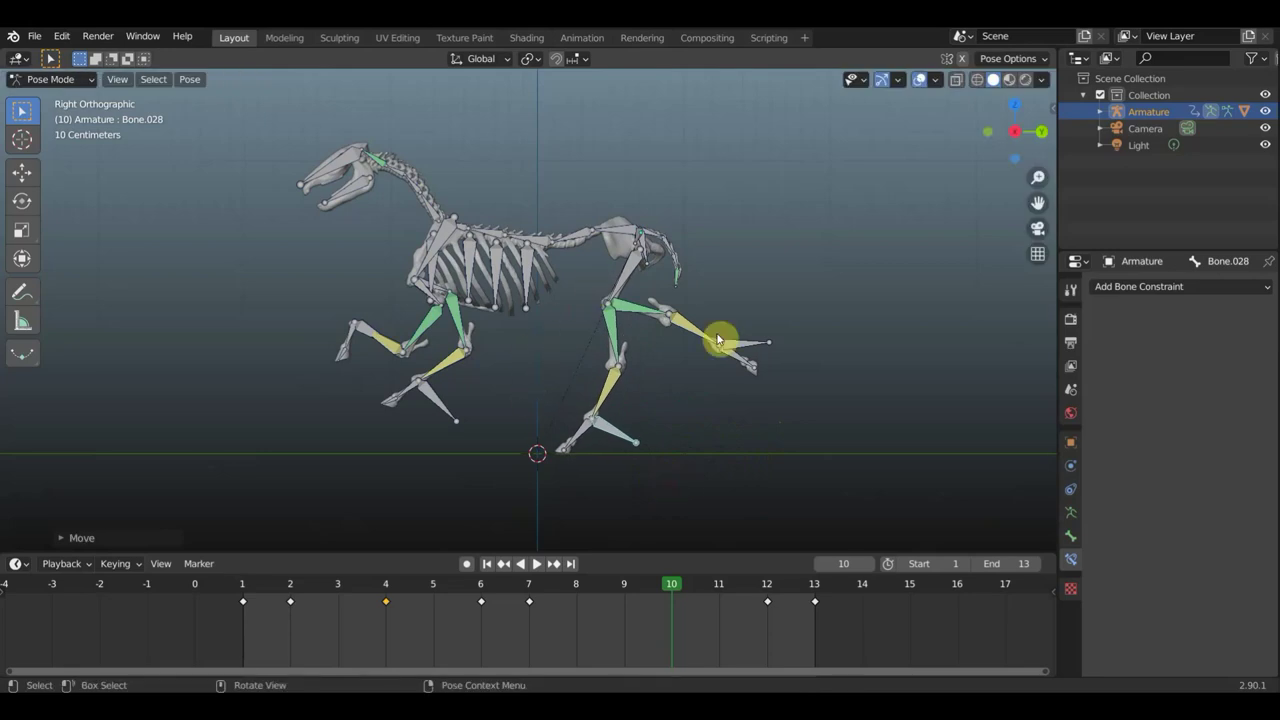
key(g)
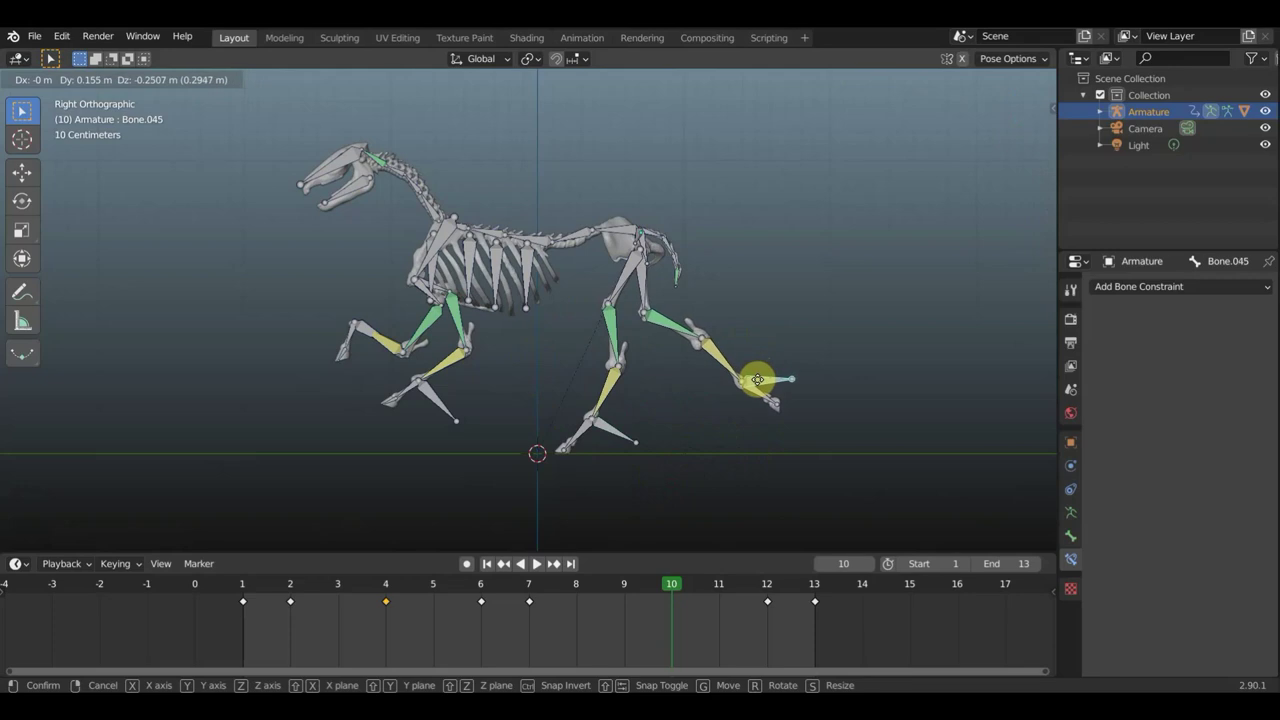
click(758, 379)
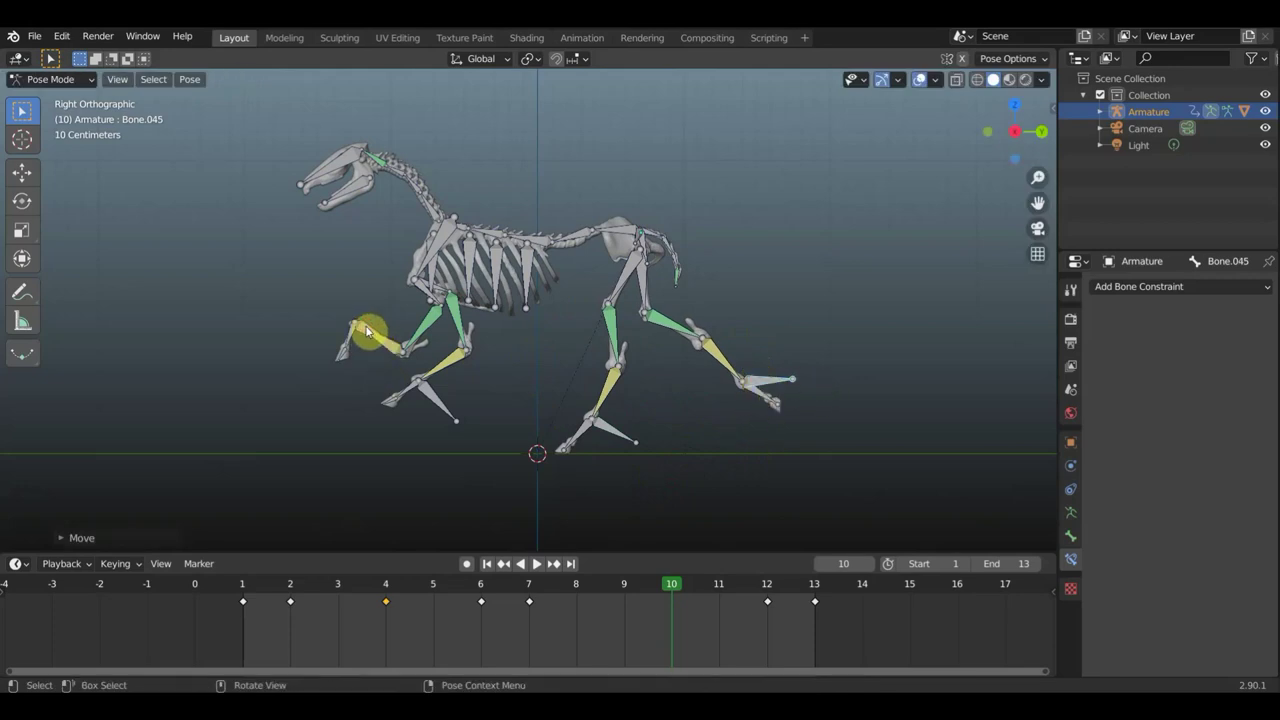
Raise the near front foot up and forward and fold the lower front leg
key(g)
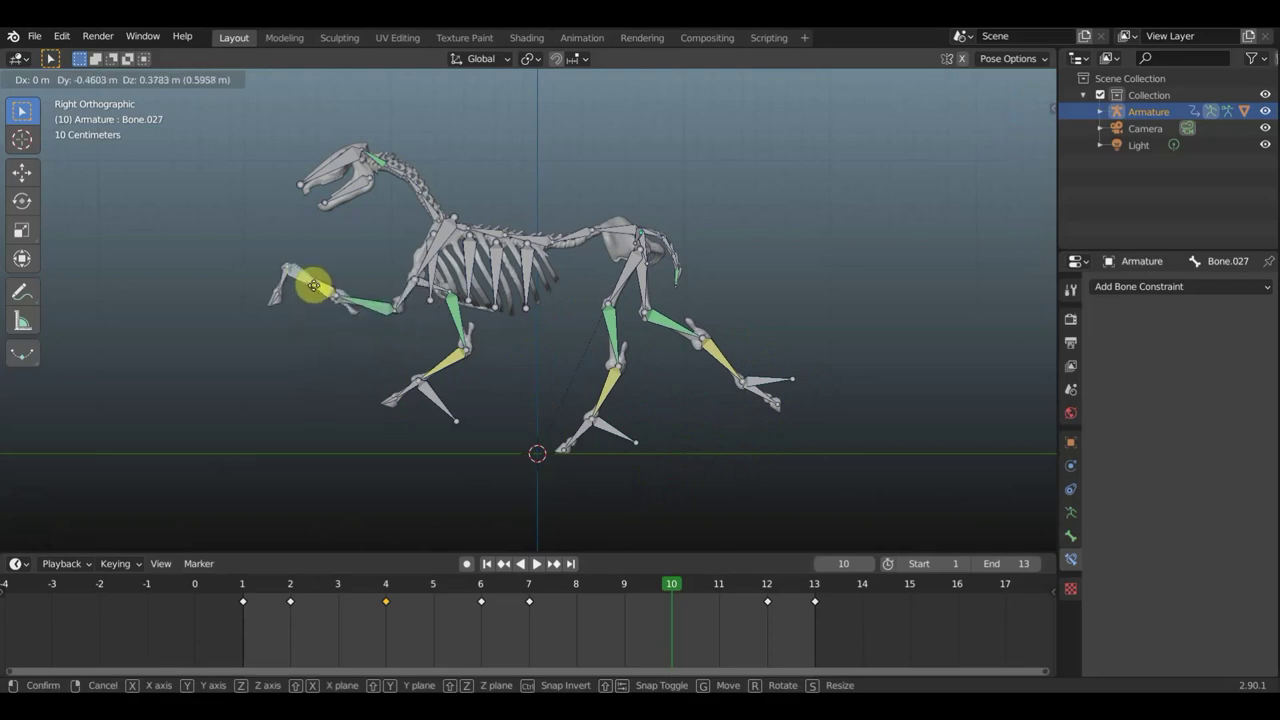
click(314, 286)
key(r)
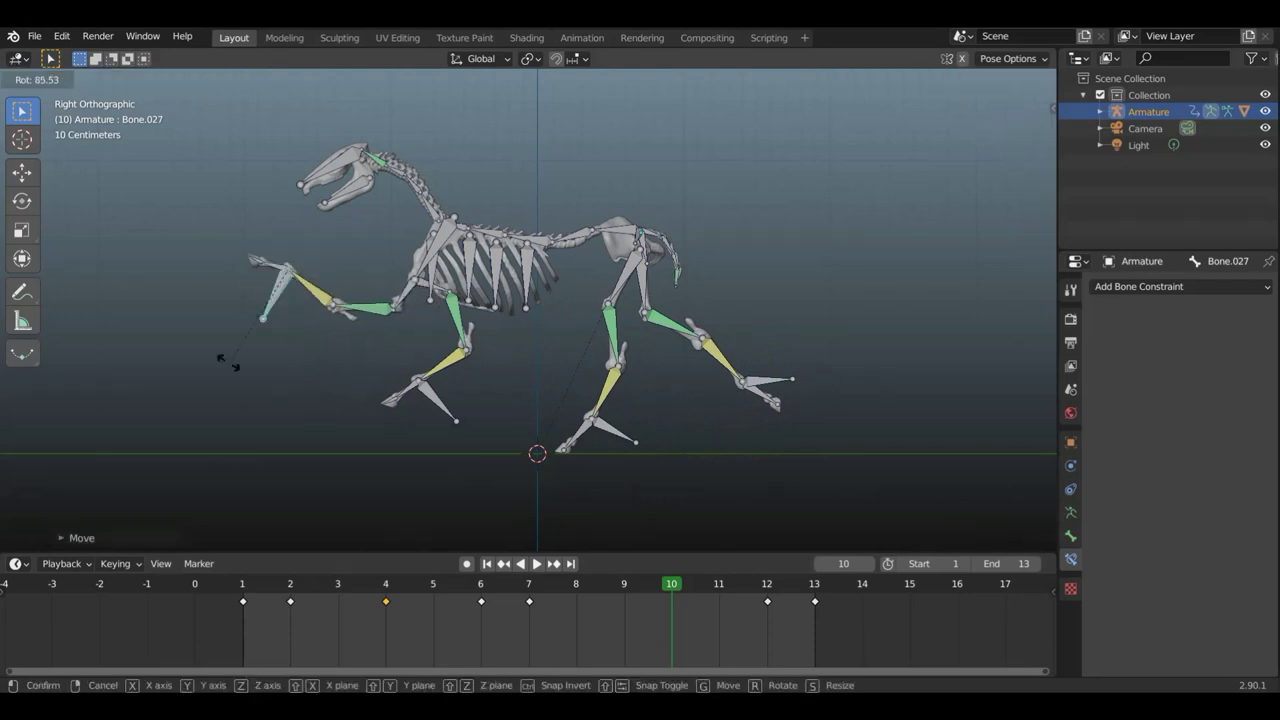
click(234, 371)
key(g)
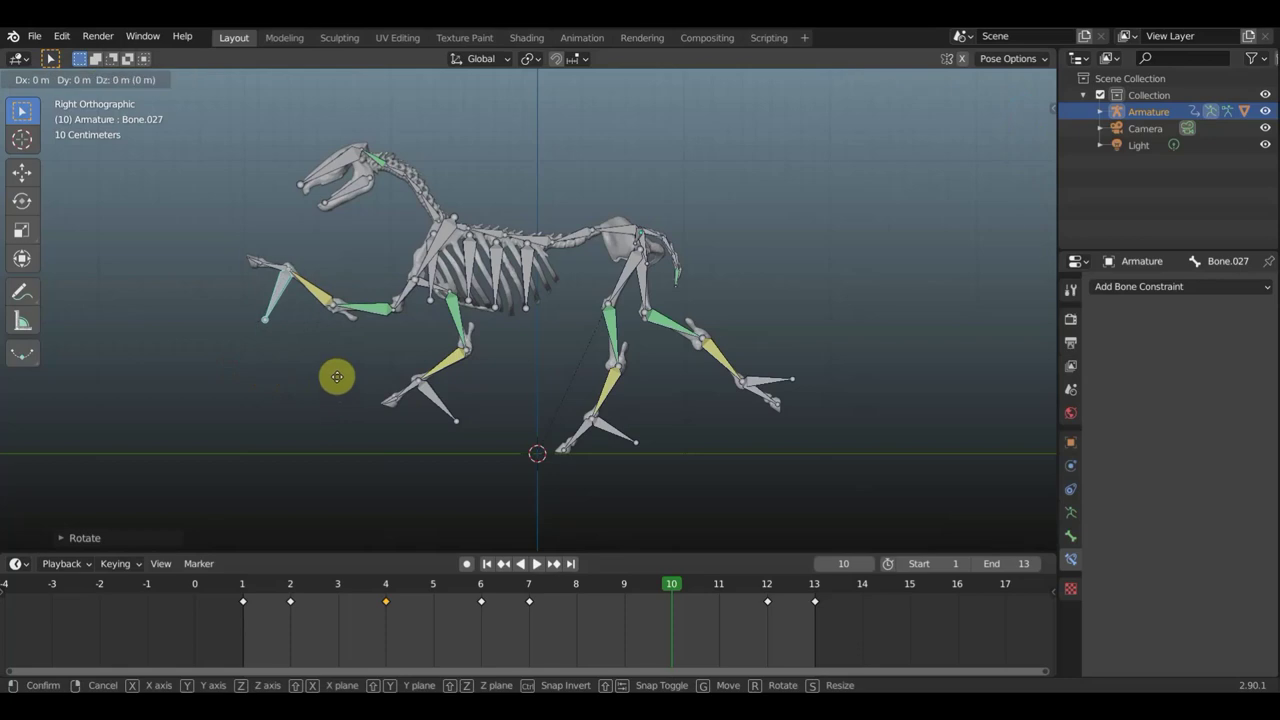
click(340, 402)
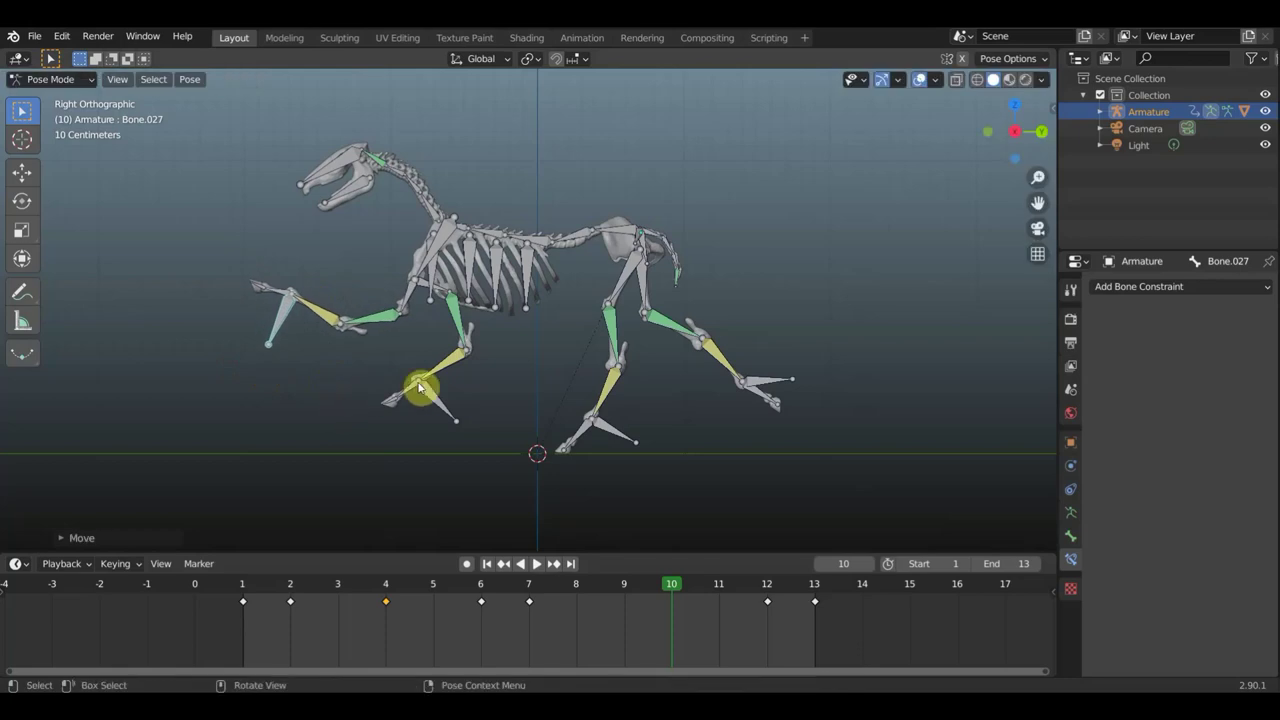
click(452, 417)
key(g)
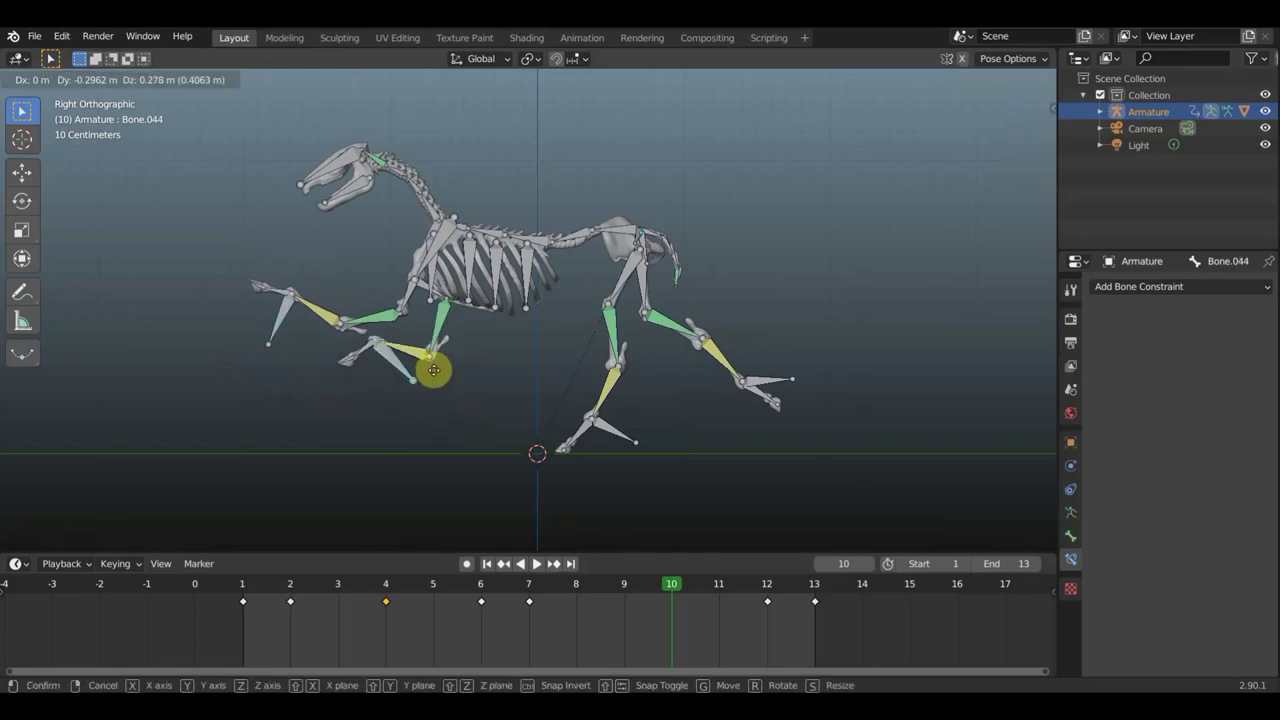
click(442, 356)
mouse_move(457, 386)
middle_down()
mouse_move(558, 411)
mouse_move(506, 409)
mouse_move(454, 380)
mouse_move(496, 386)
mouse_move(491, 400)
middle_up()
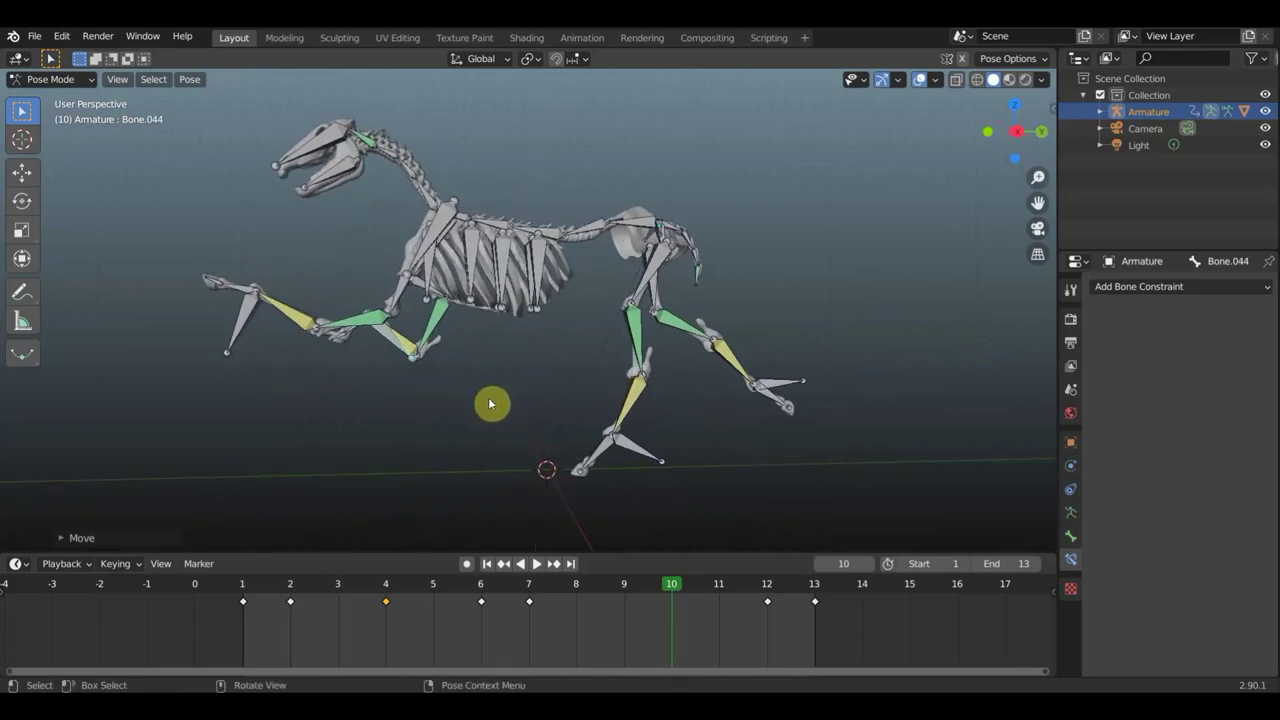
key(KP_3)
Rotate and reposition the near front leg bone into the tucked pose
key(g)
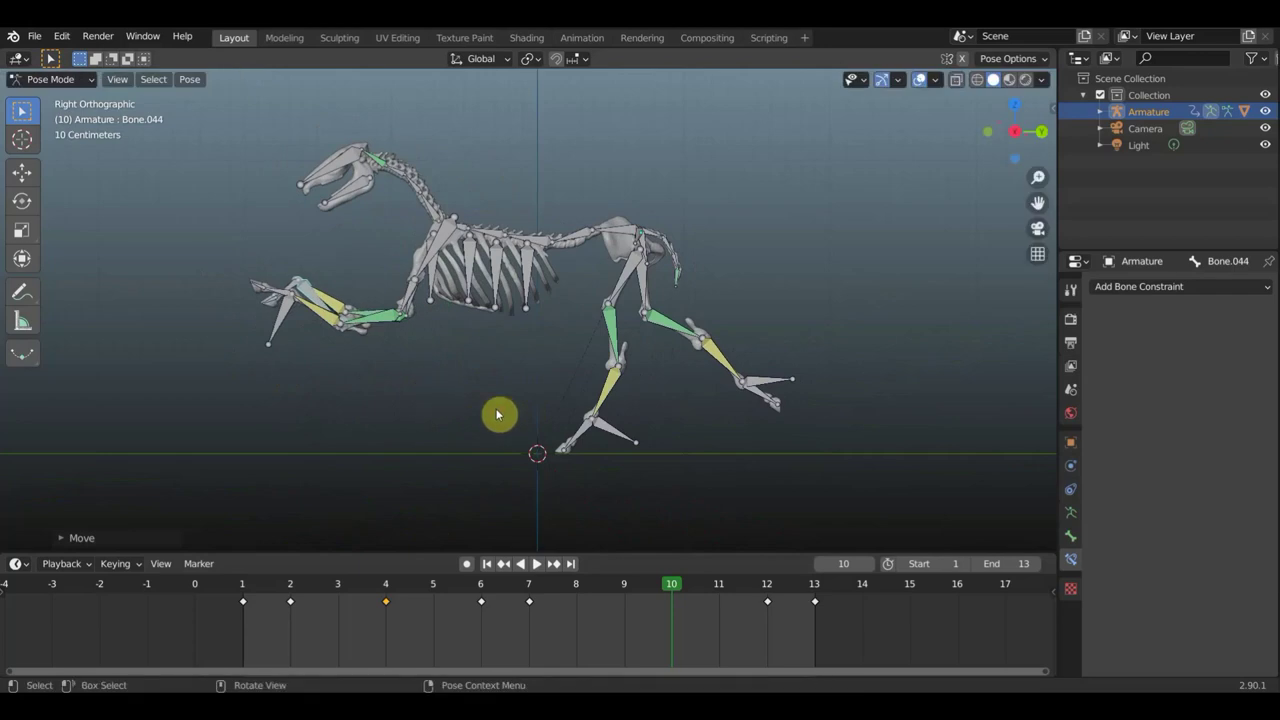
key(r)
click(298, 446)
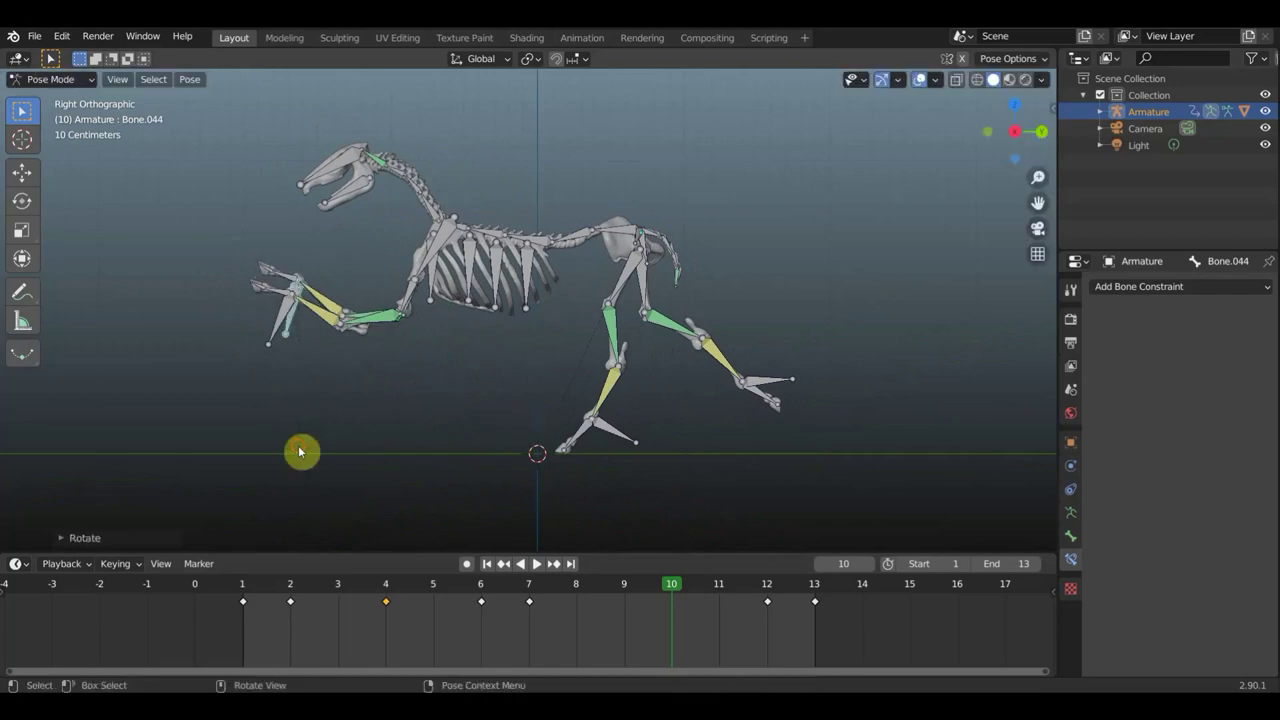
key(g)
click(372, 446)
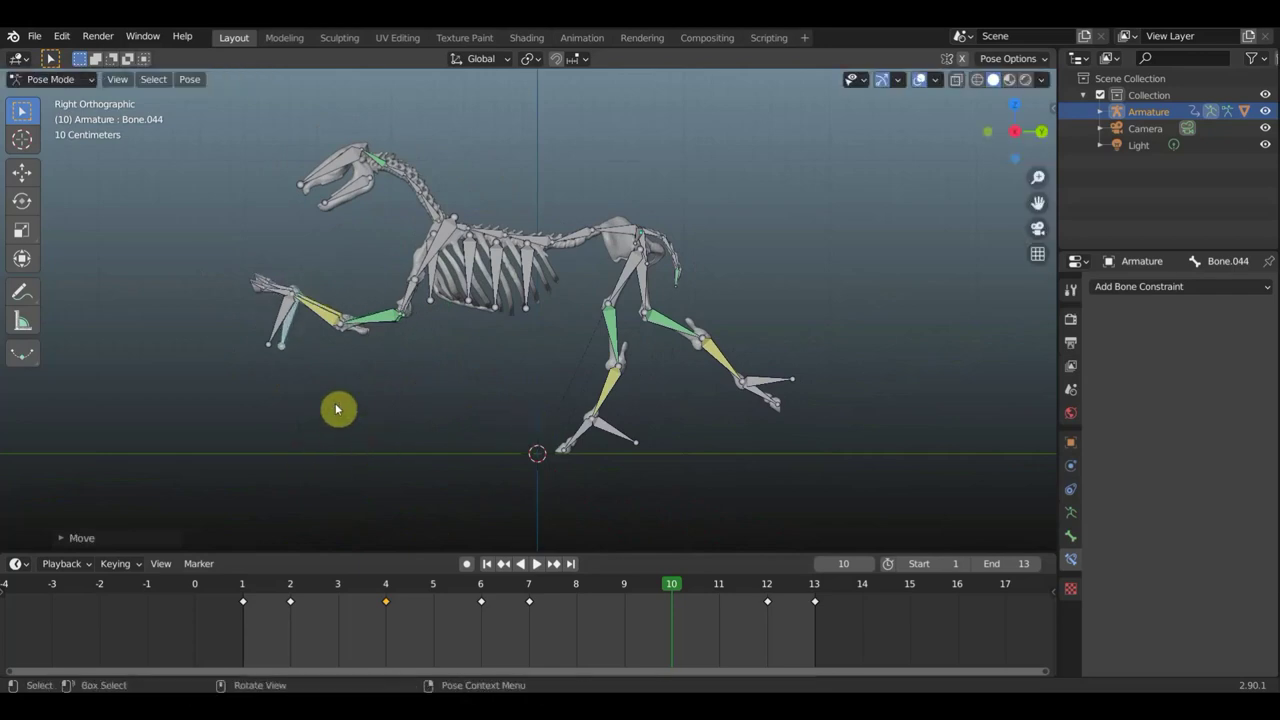
Fold the far-side front leg back under the chest with its hoof tucked beneath
click(281, 320)
key(g)
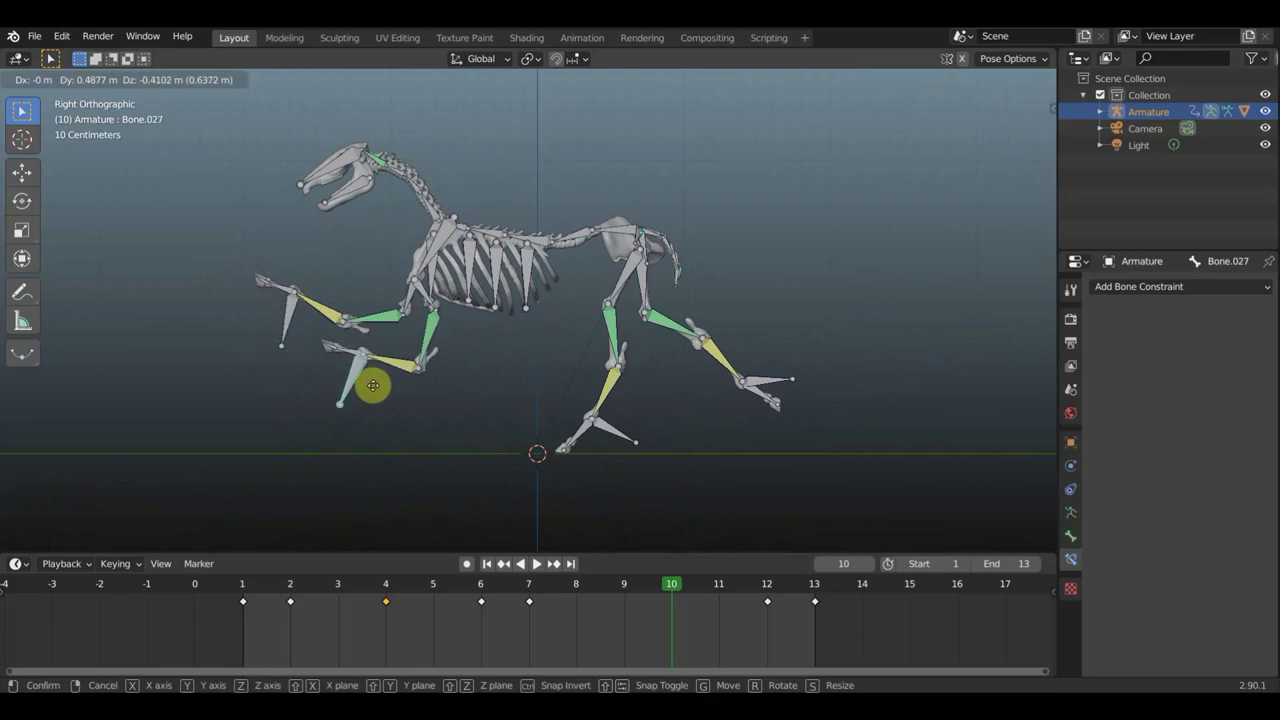
click(407, 371)
key(r)
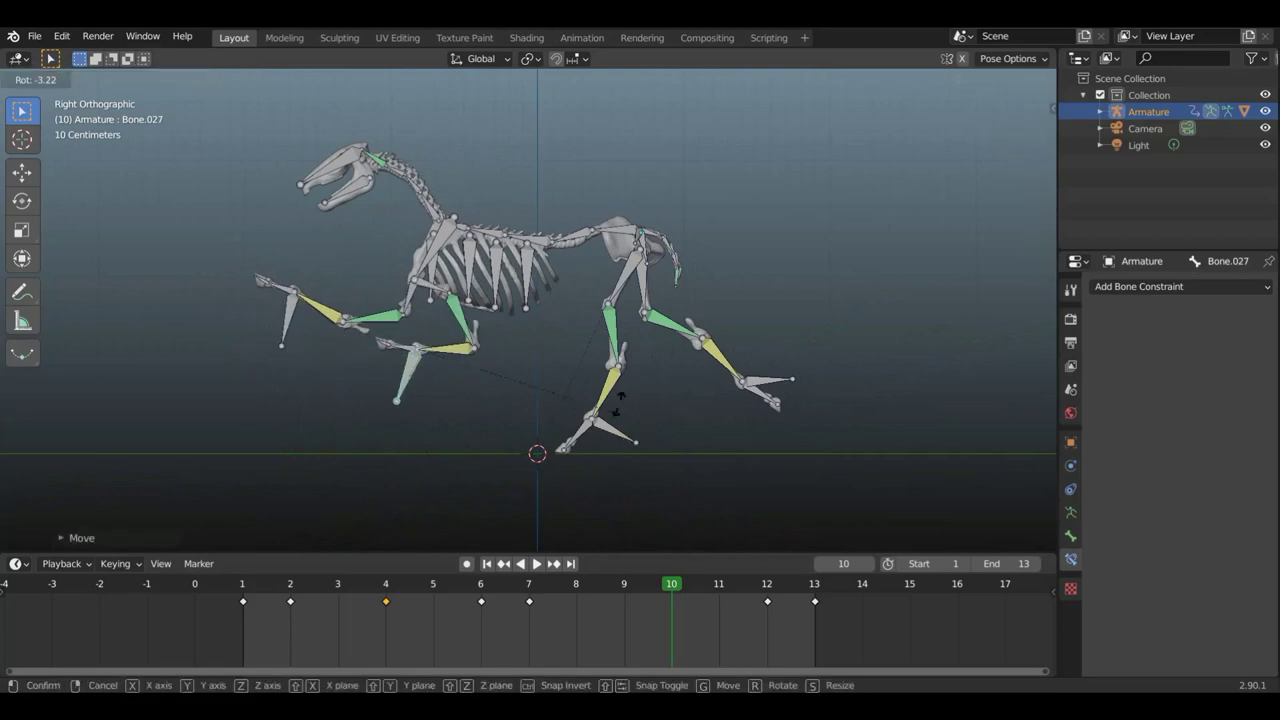
click(432, 283)
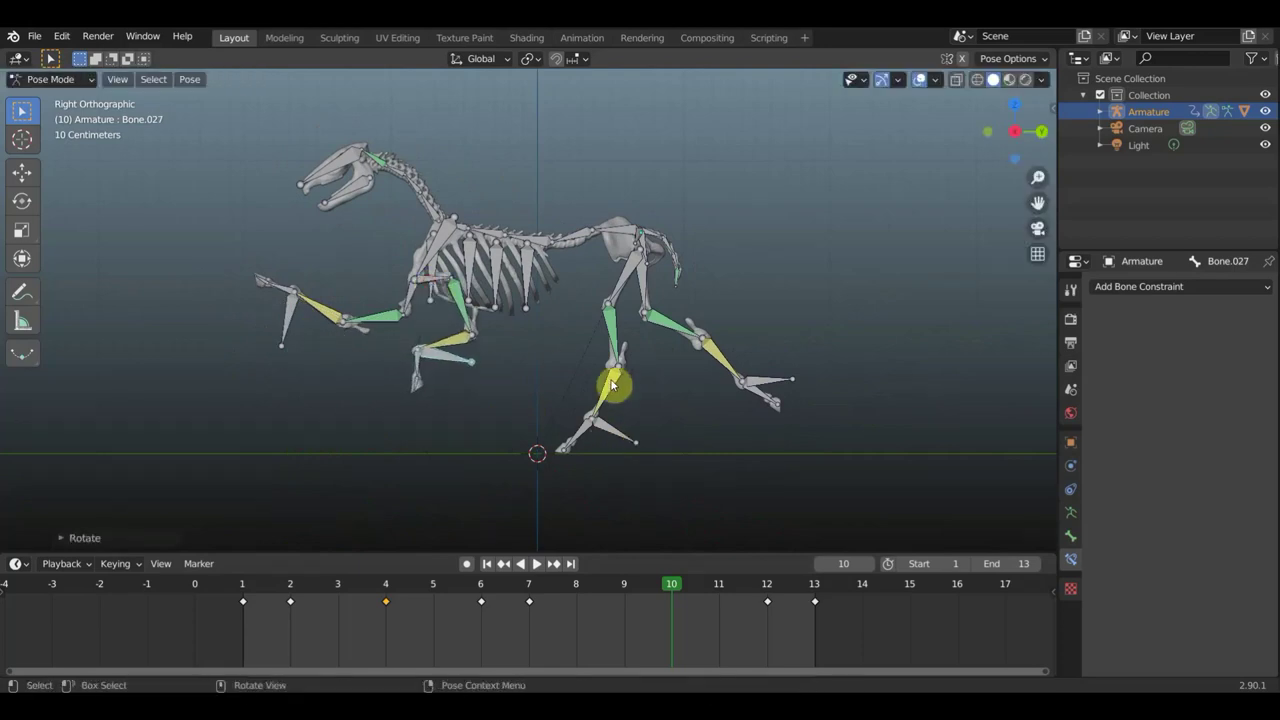
key(g)
click(583, 381)
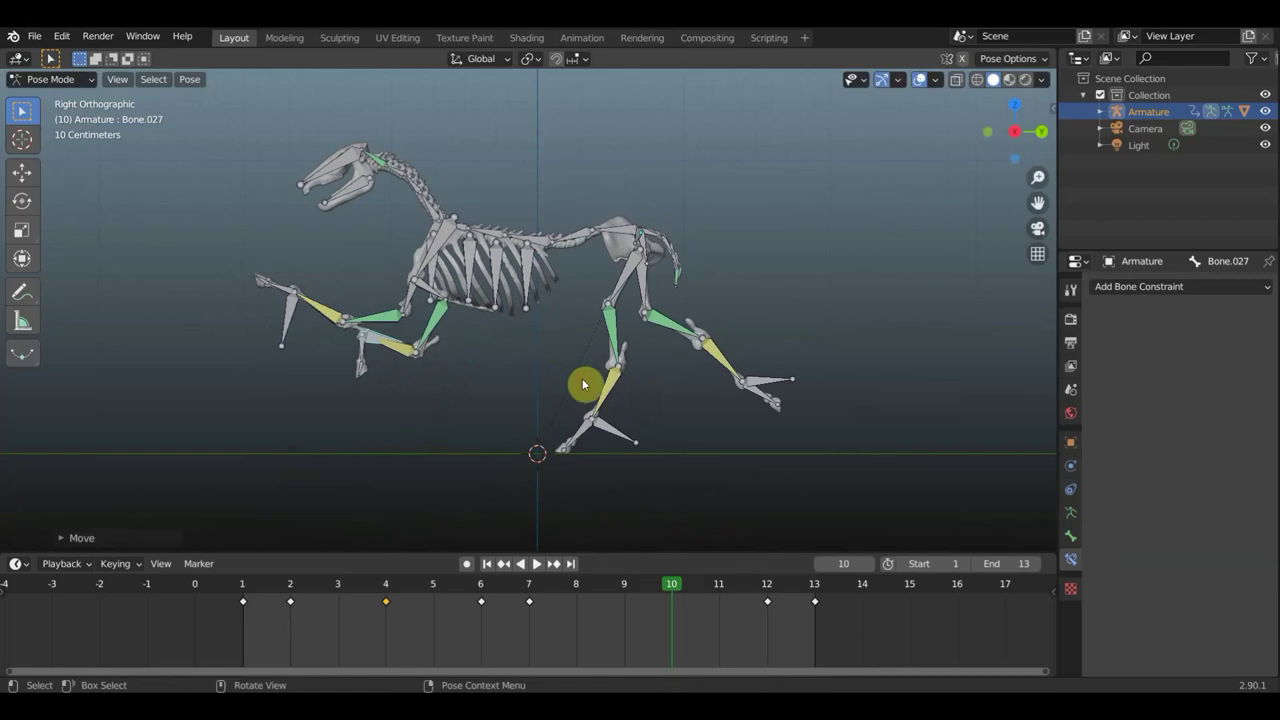
mouse_move(605, 404)
middle_down()
mouse_move(658, 414)
mouse_move(589, 382)
middle_up()
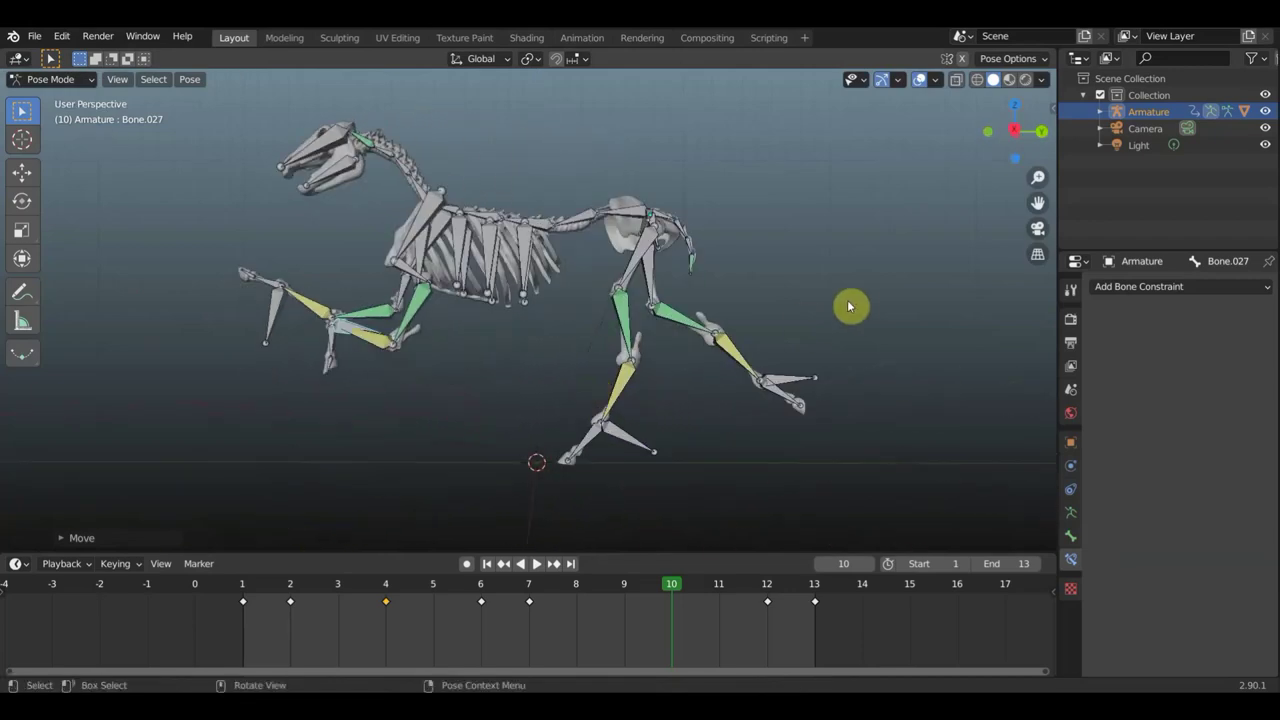
Key location and rotation for all bones at frame 10
key(a)
key(i)
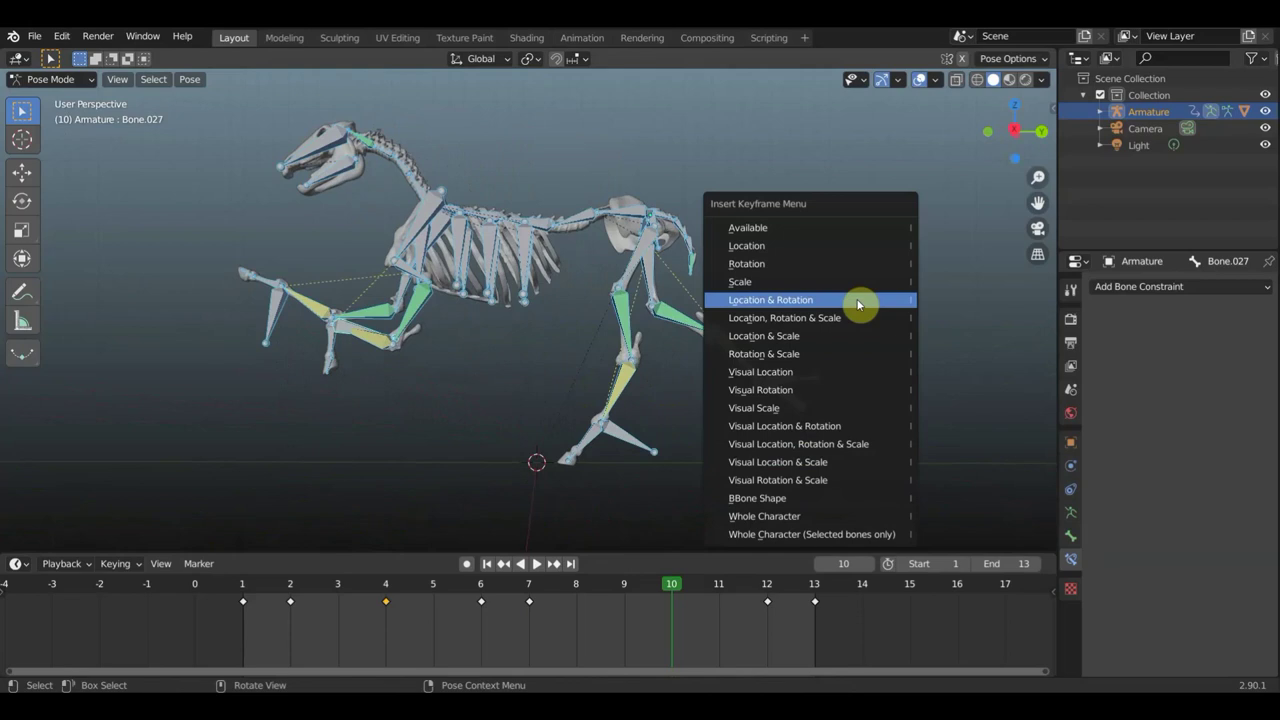
click(858, 304)
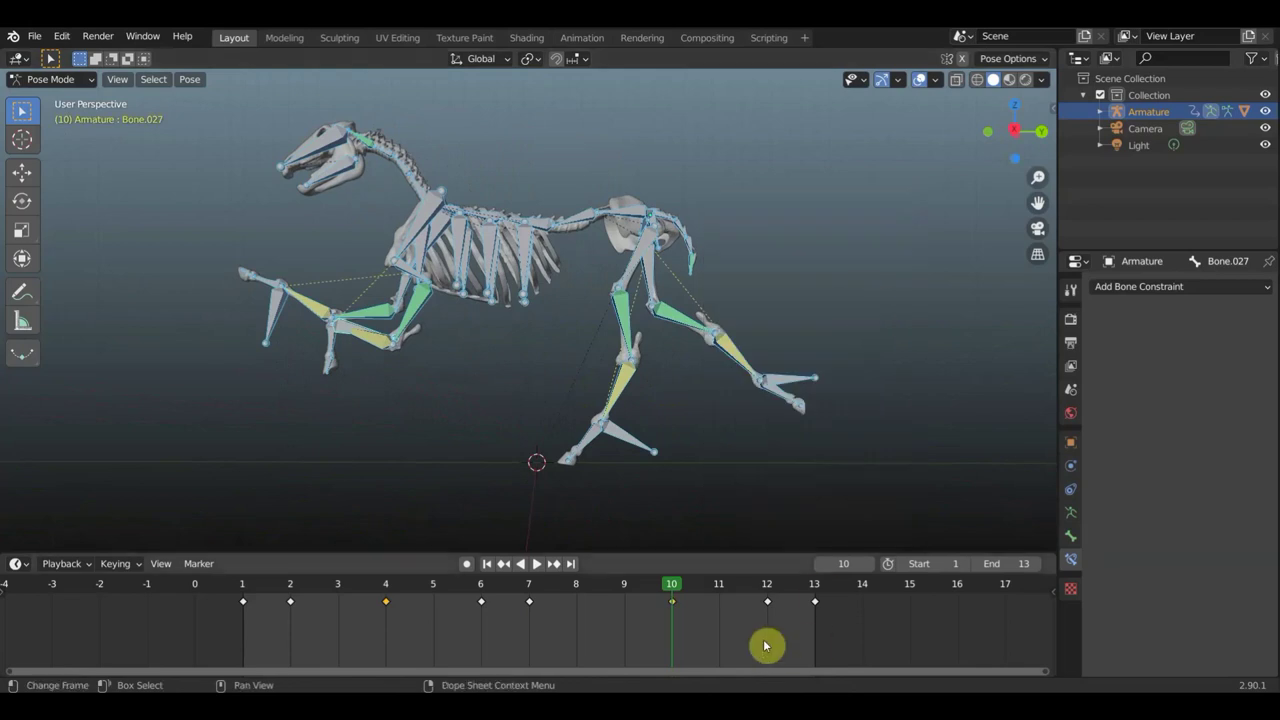
At frame 12, adjust the front foot bone, key location and rotation for all bones, and play the gallop
click(767, 595)
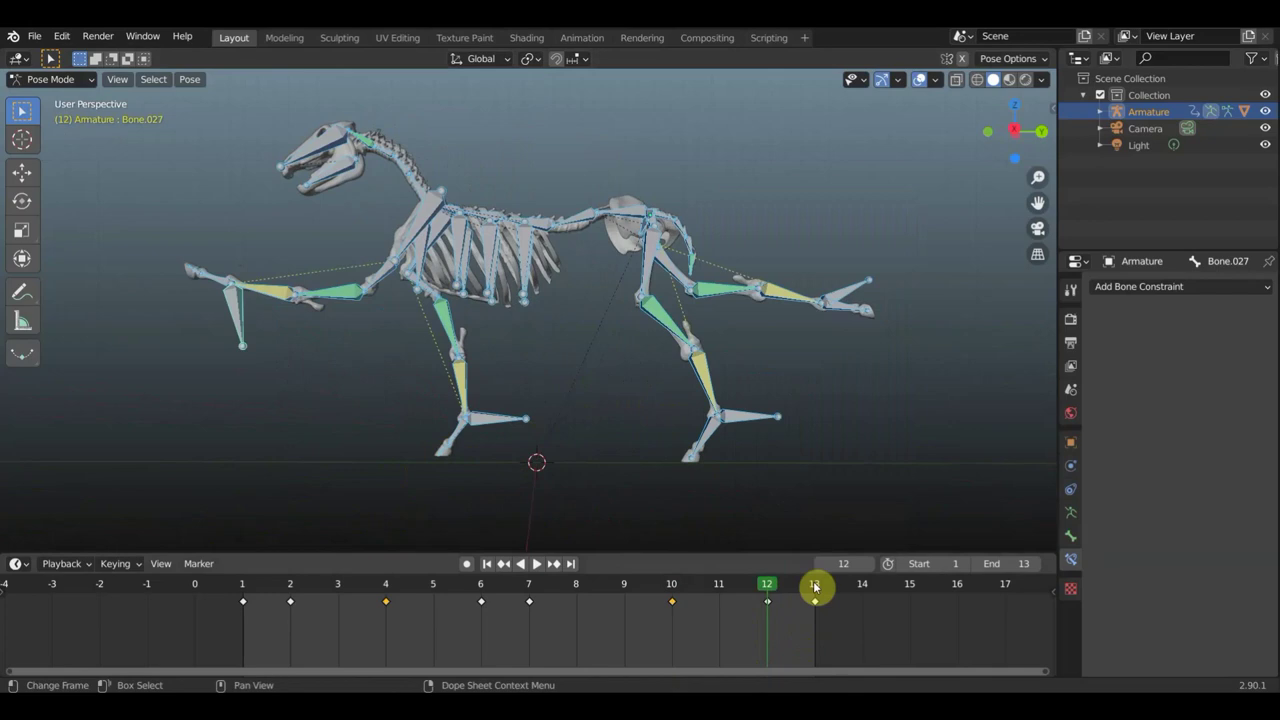
click(483, 426)
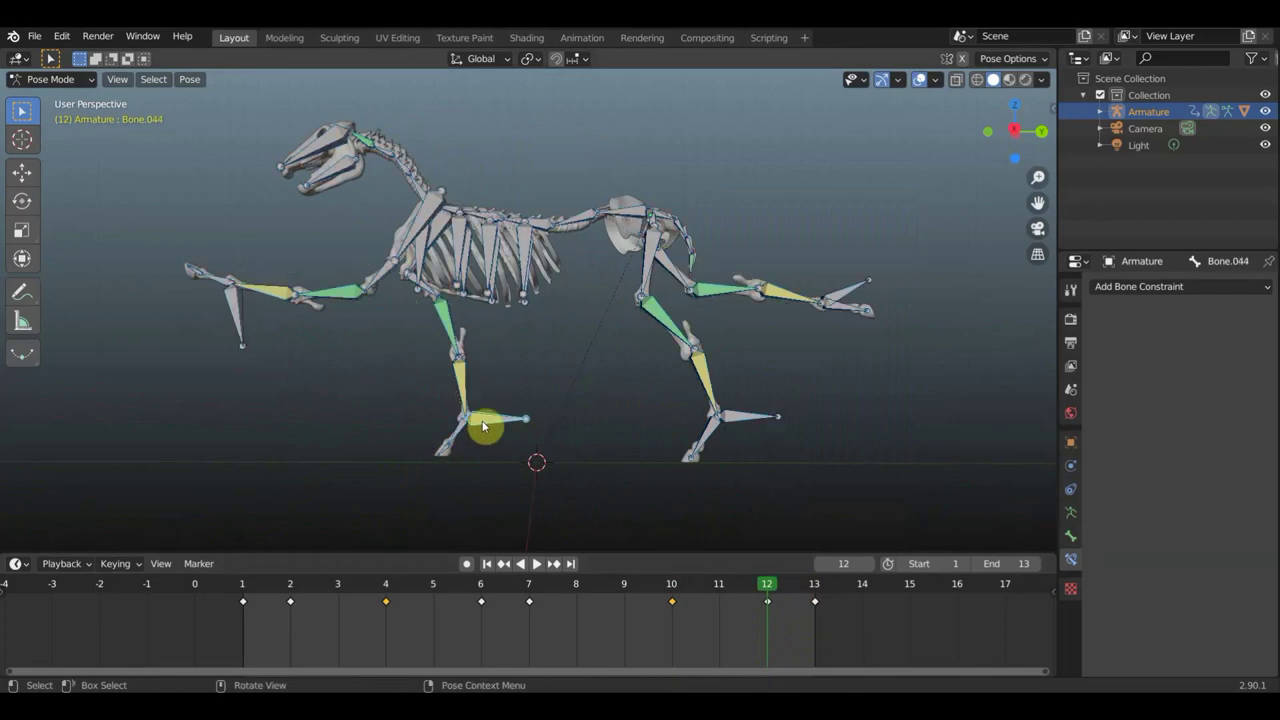
key(g)
click(481, 424)
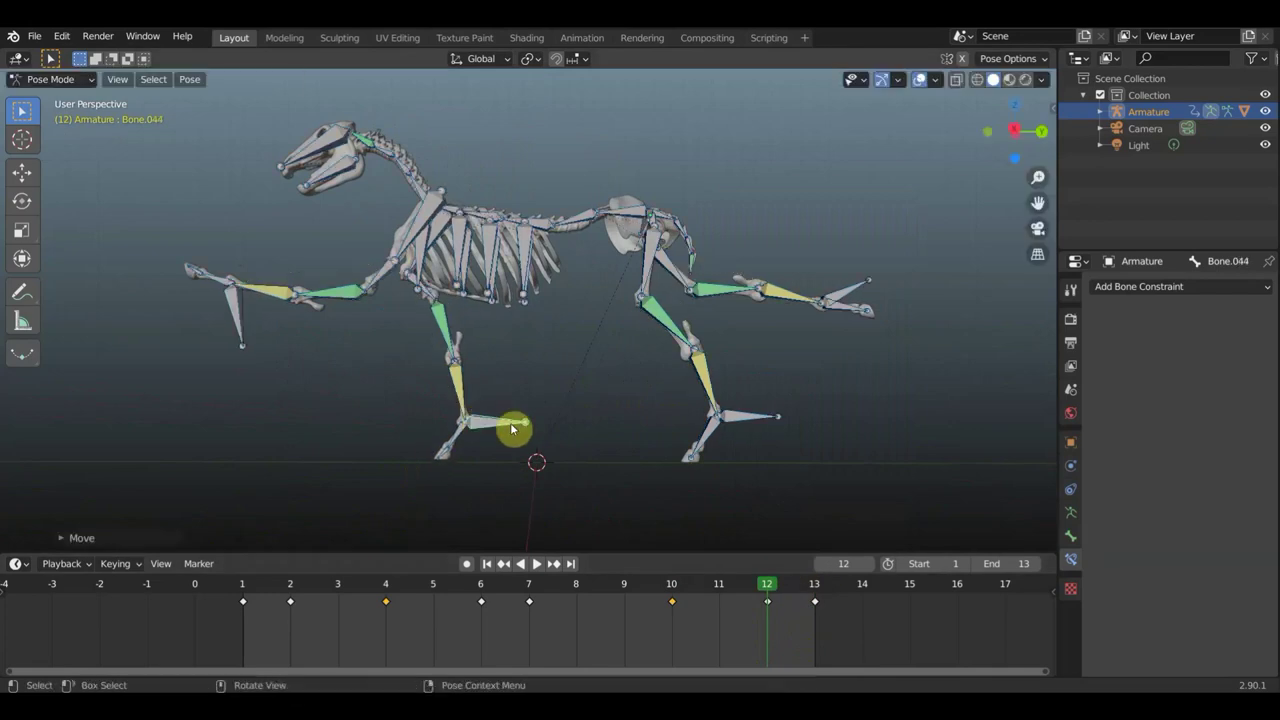
key(KP_3)
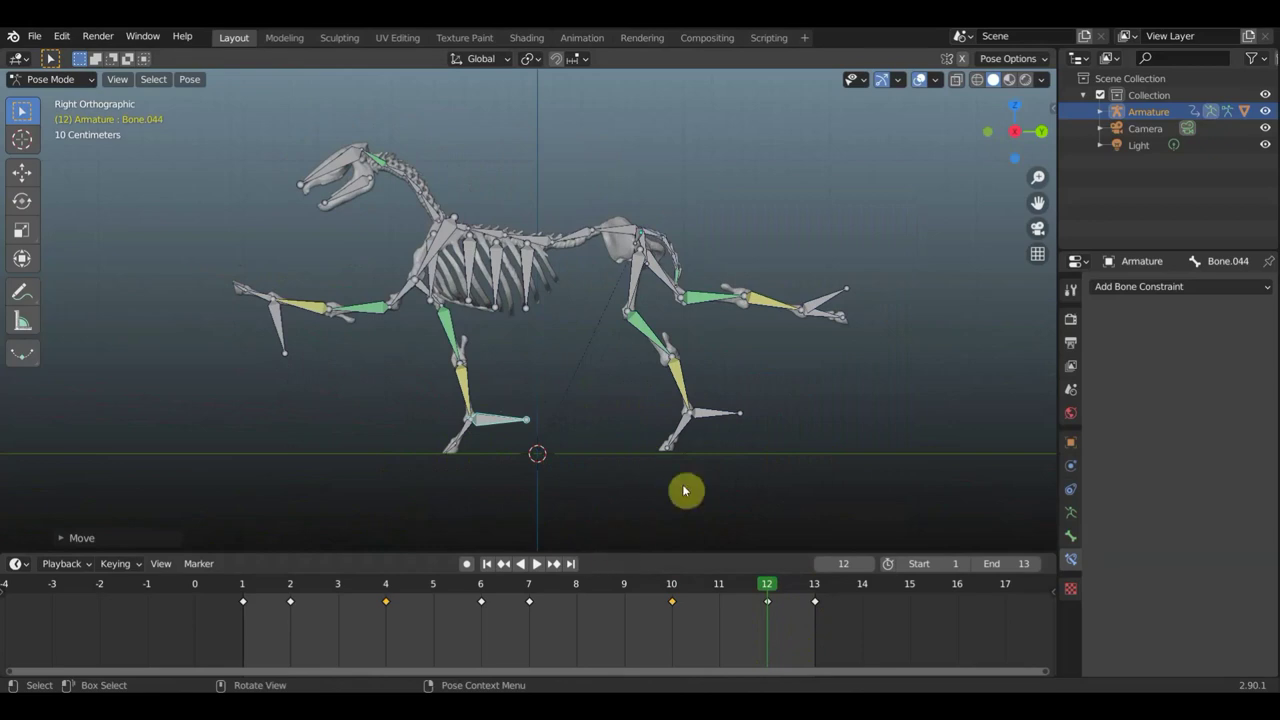
key(a)
key(i)
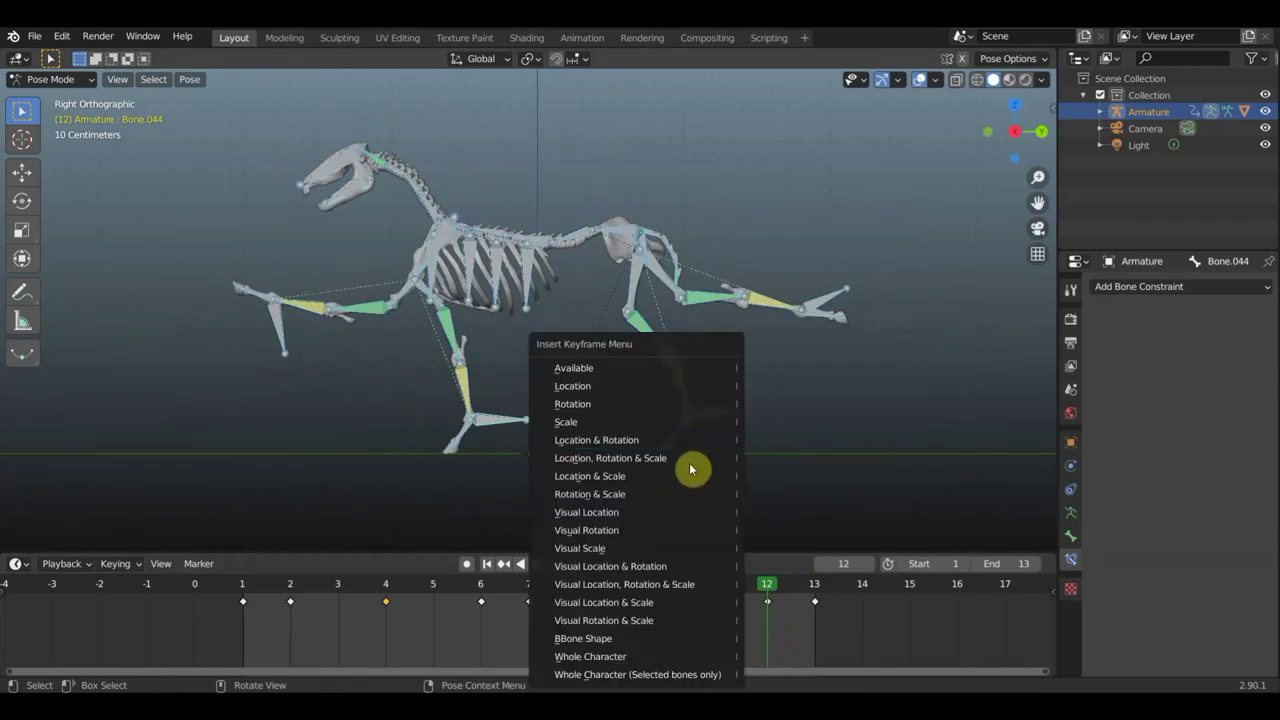
click(675, 440)
click(535, 563)
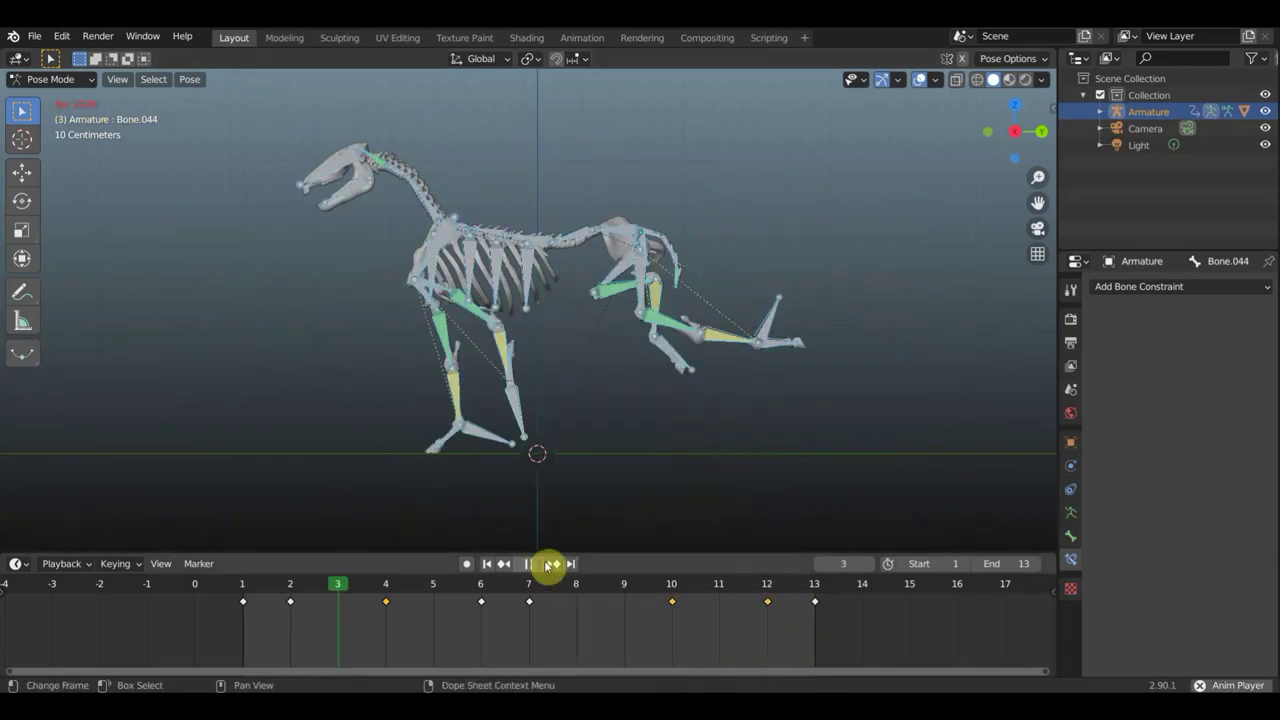
Watch the gallop with bones hidden, then show them and stop playback near frame 8
click(925, 84)
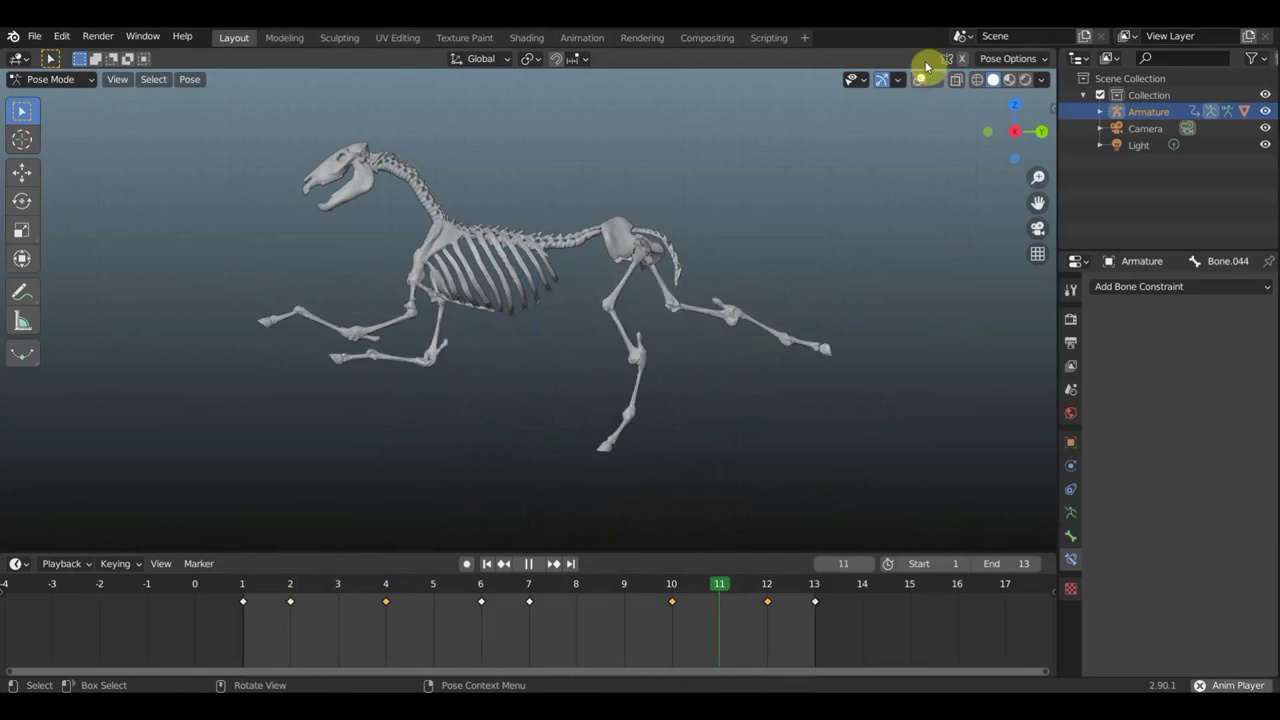
mouse_move(869, 371)
middle_down()
mouse_move(937, 394)
mouse_move(863, 380)
middle_up()
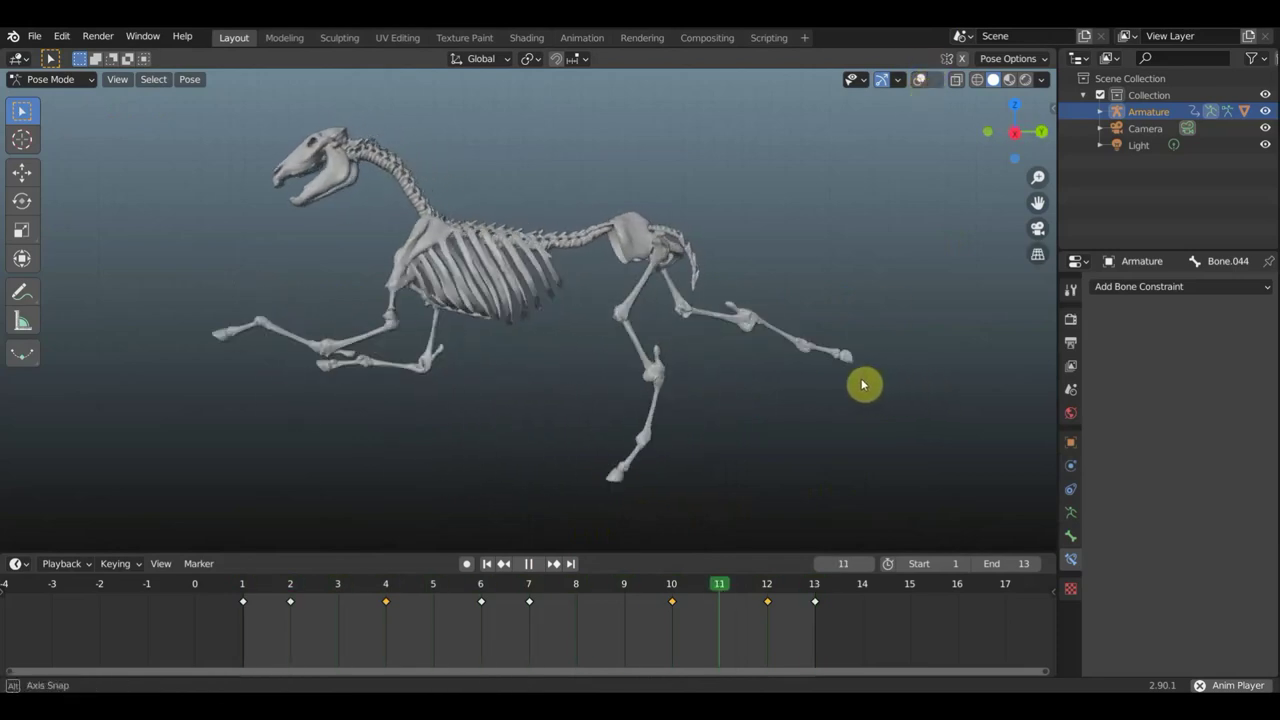
click(918, 82)
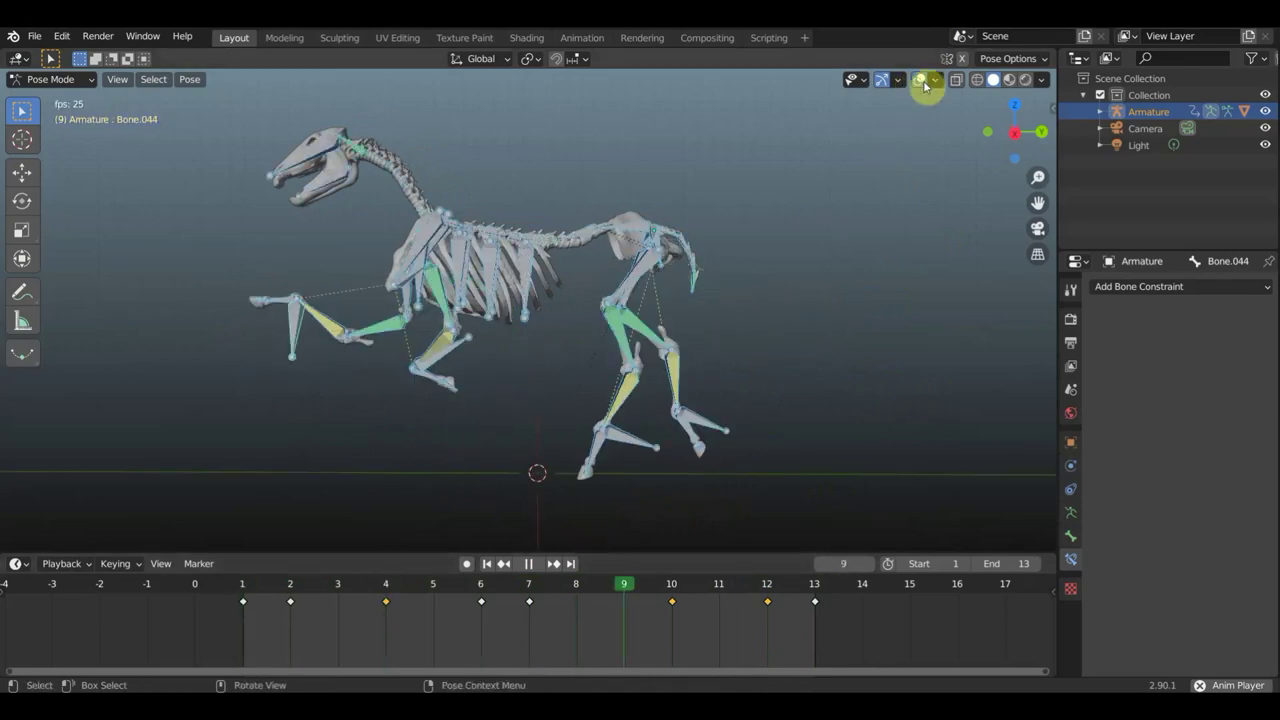
click(529, 563)
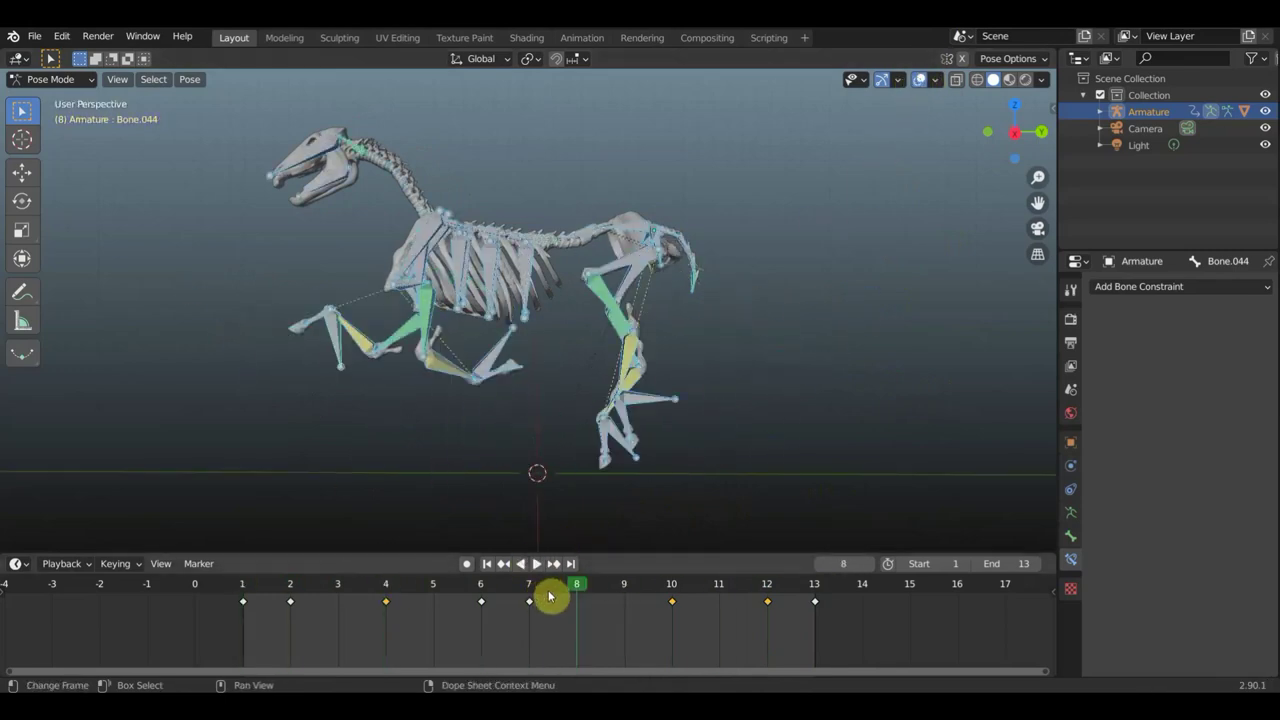
key(space)
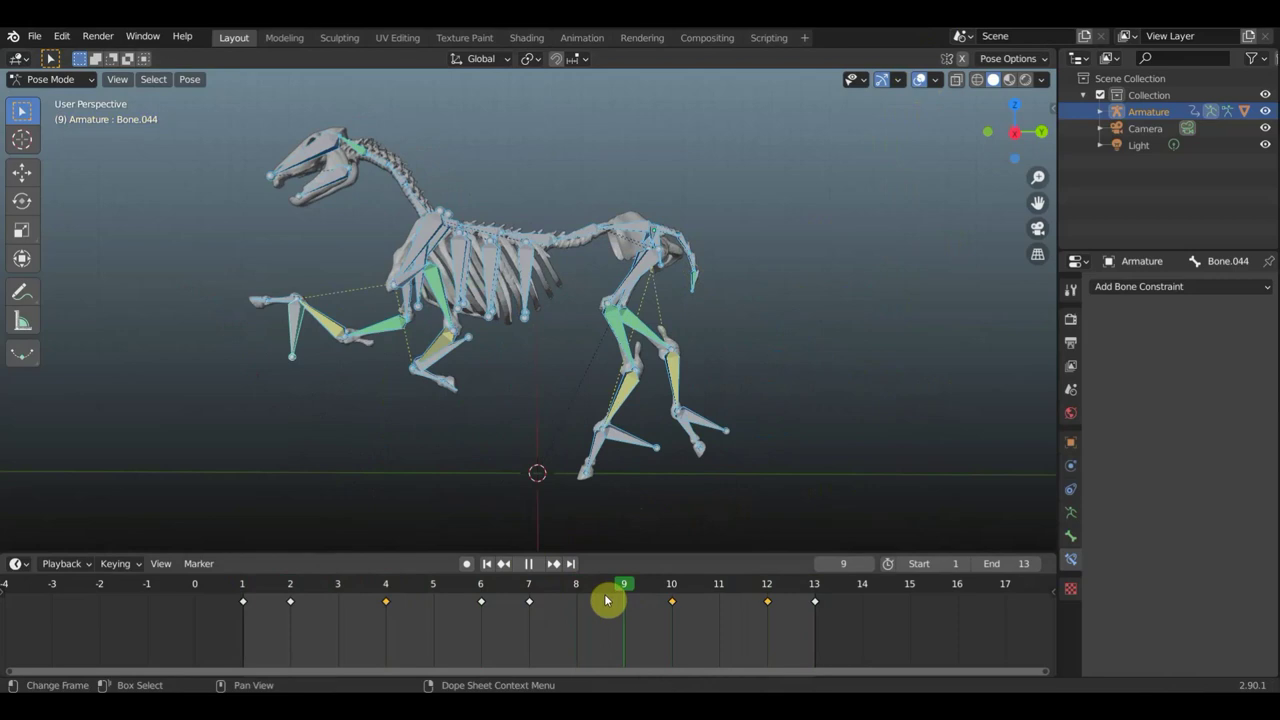
drag(606, 600, 586, 598)
key(space)
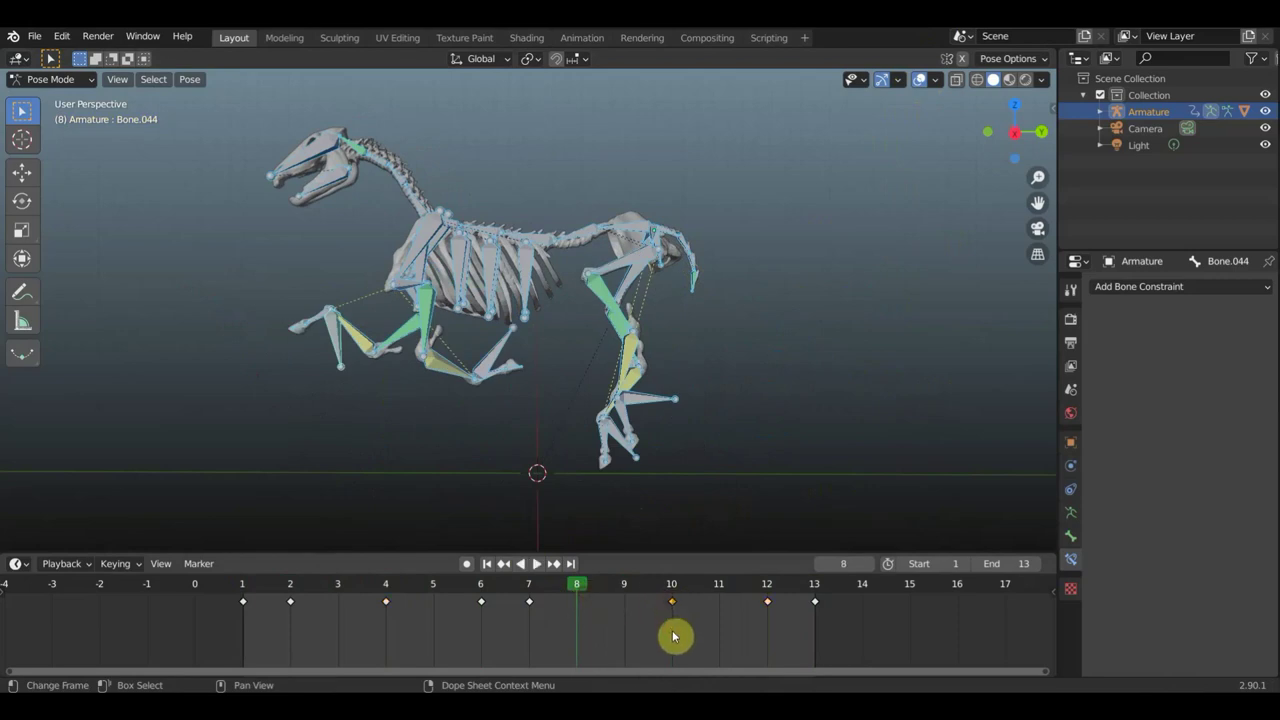
Move the frame-10 key to frame 9 and the frame-4 key to frame 5, then replay with bones hidden
key(g)
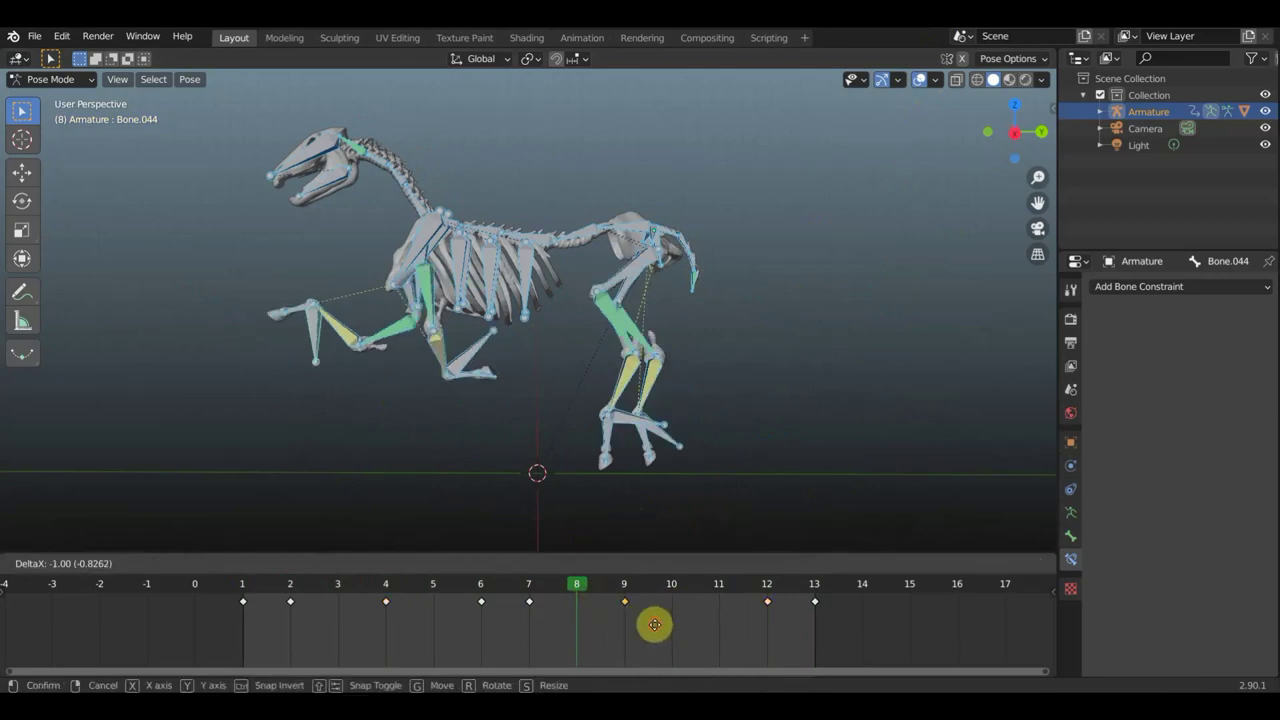
click(640, 621)
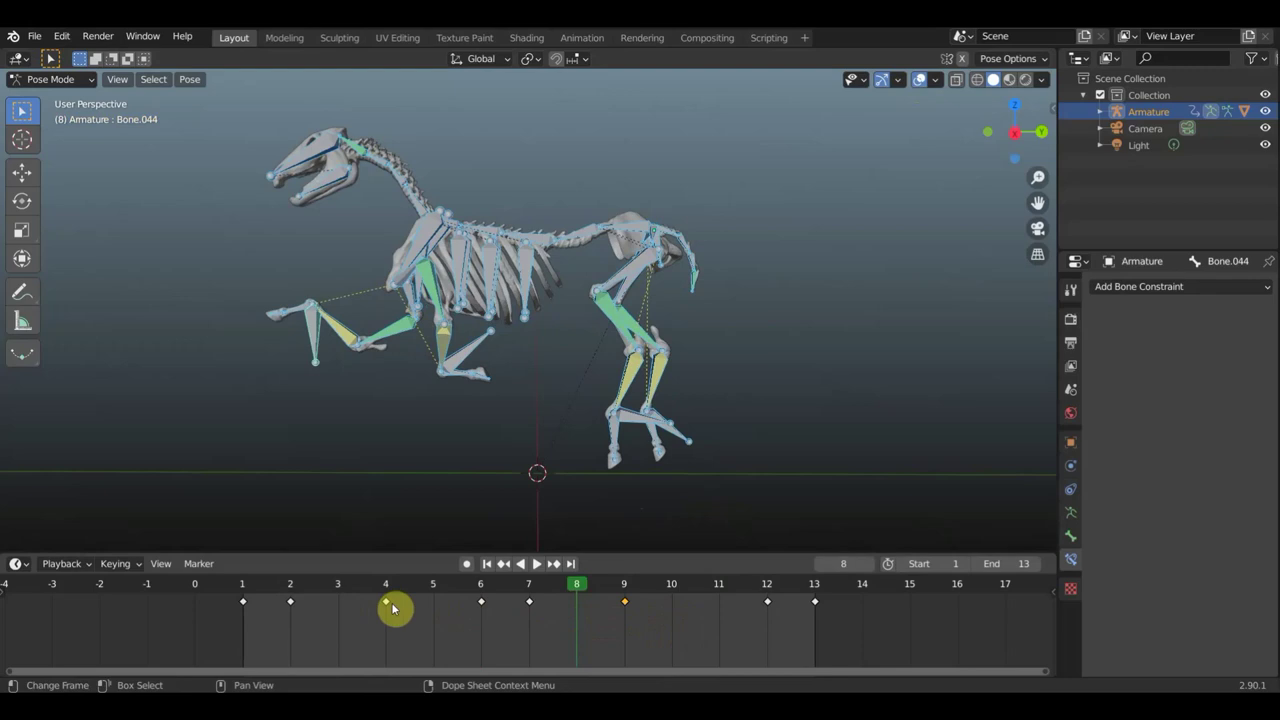
key(g)
click(434, 613)
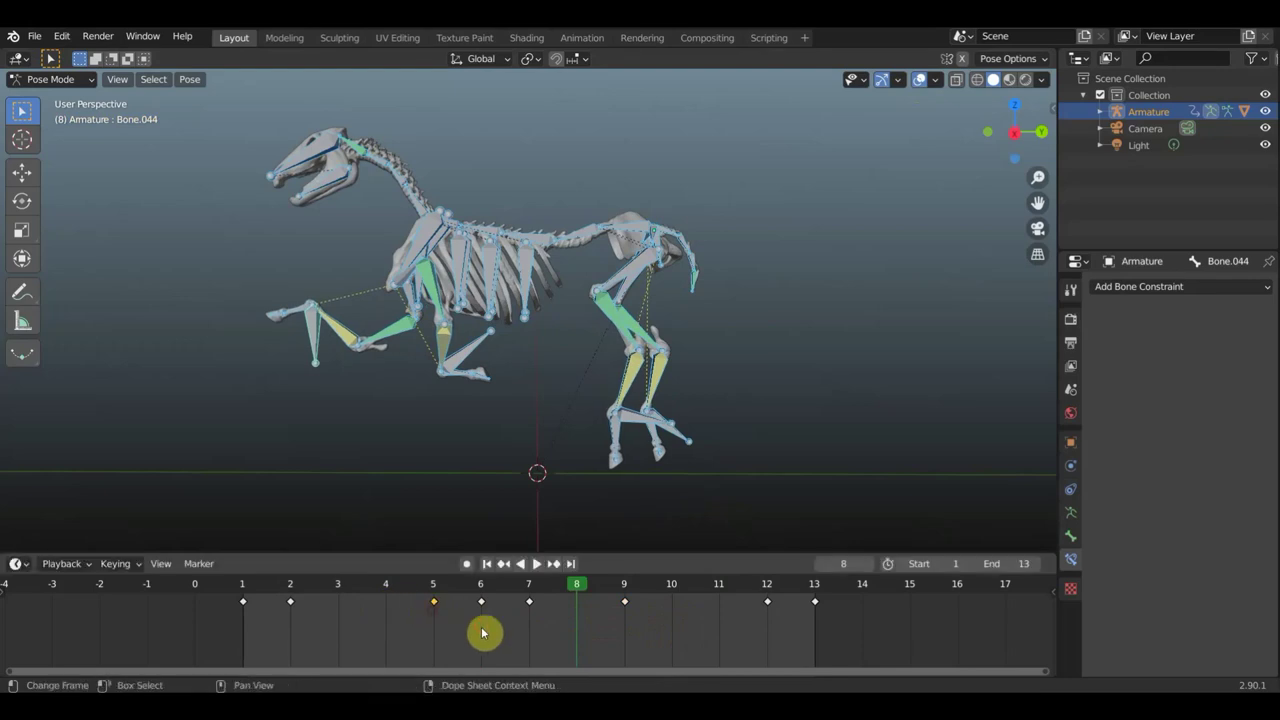
click(538, 564)
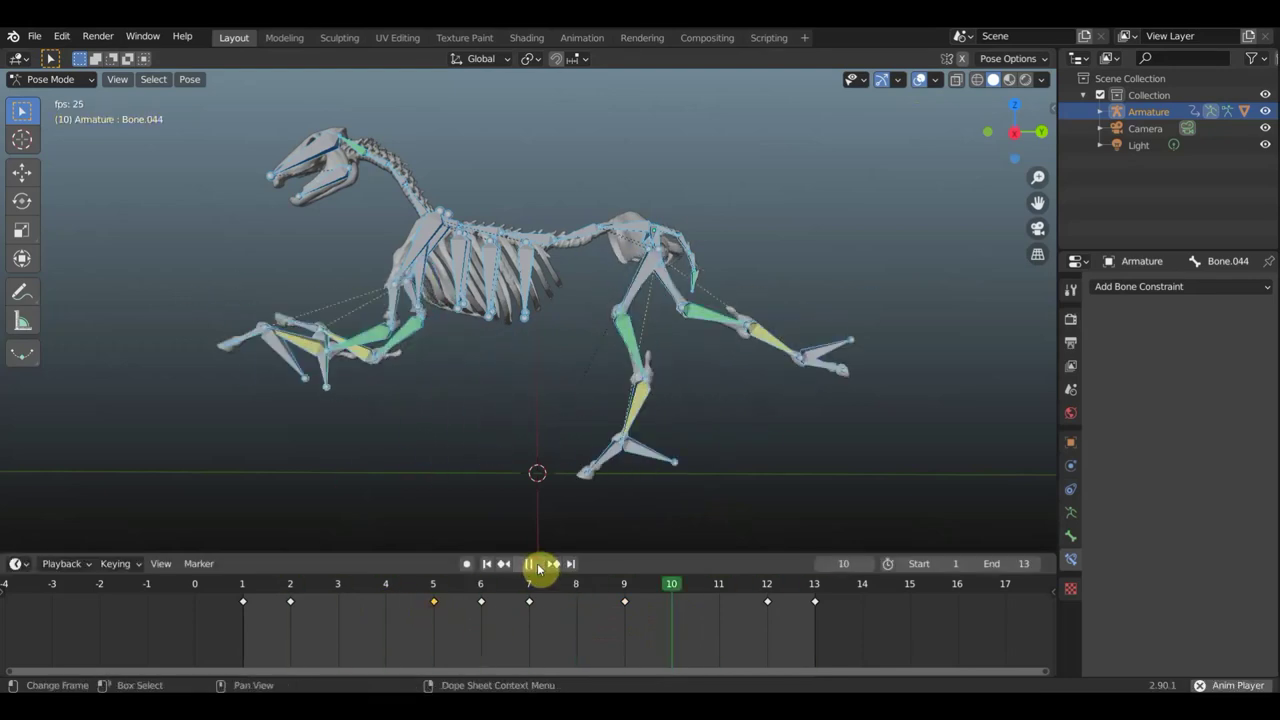
click(920, 78)
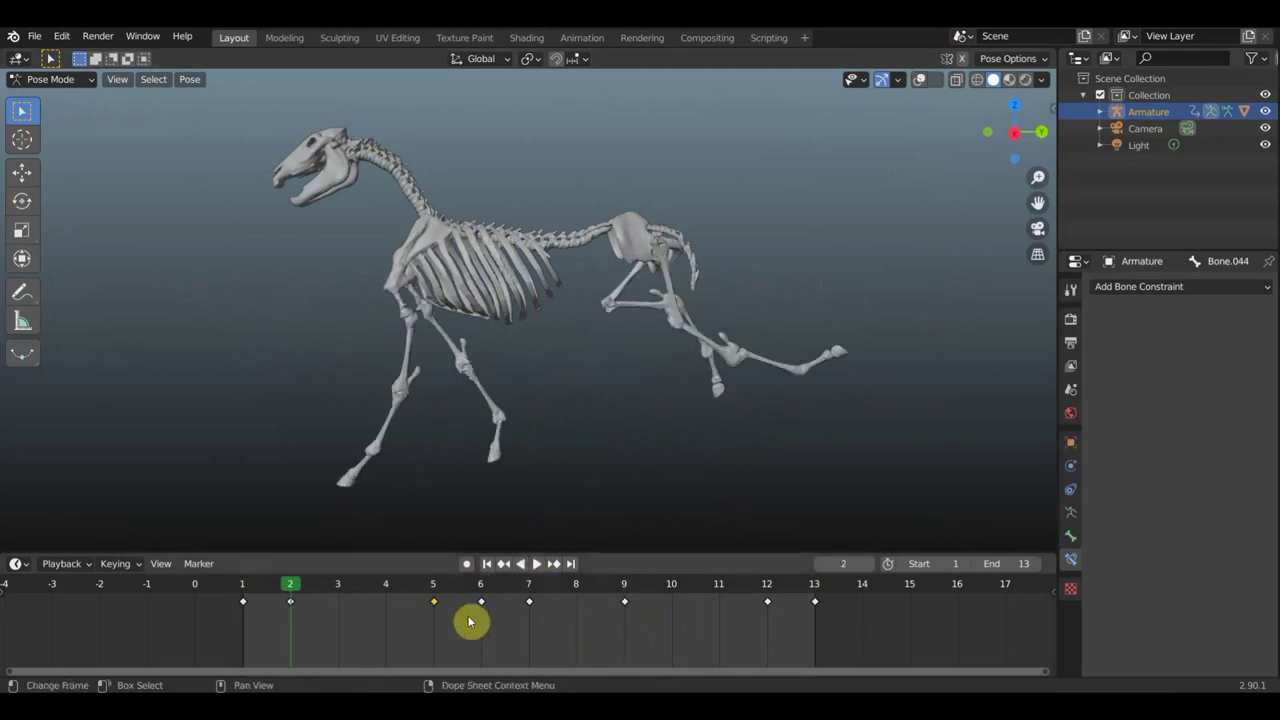
Try the in-between keys at frames 3 and 11 and play the gallop to check
key(g)
click(418, 622)
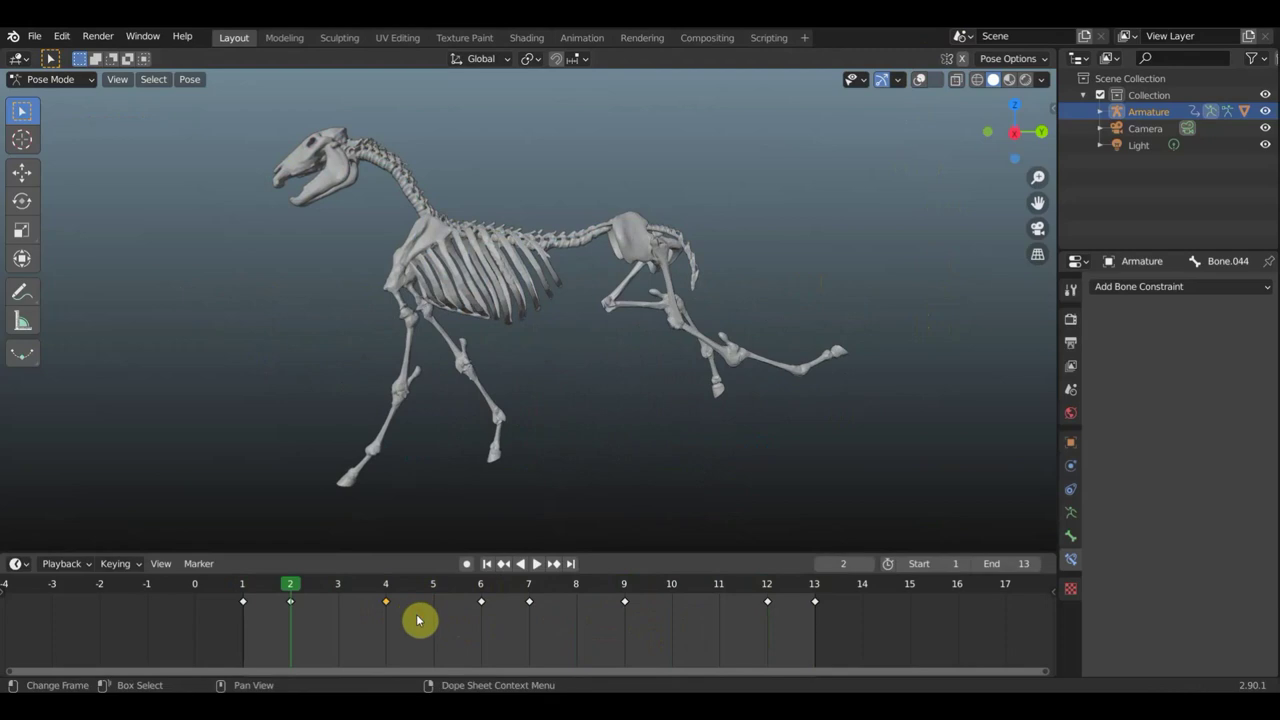
key(g)
click(377, 614)
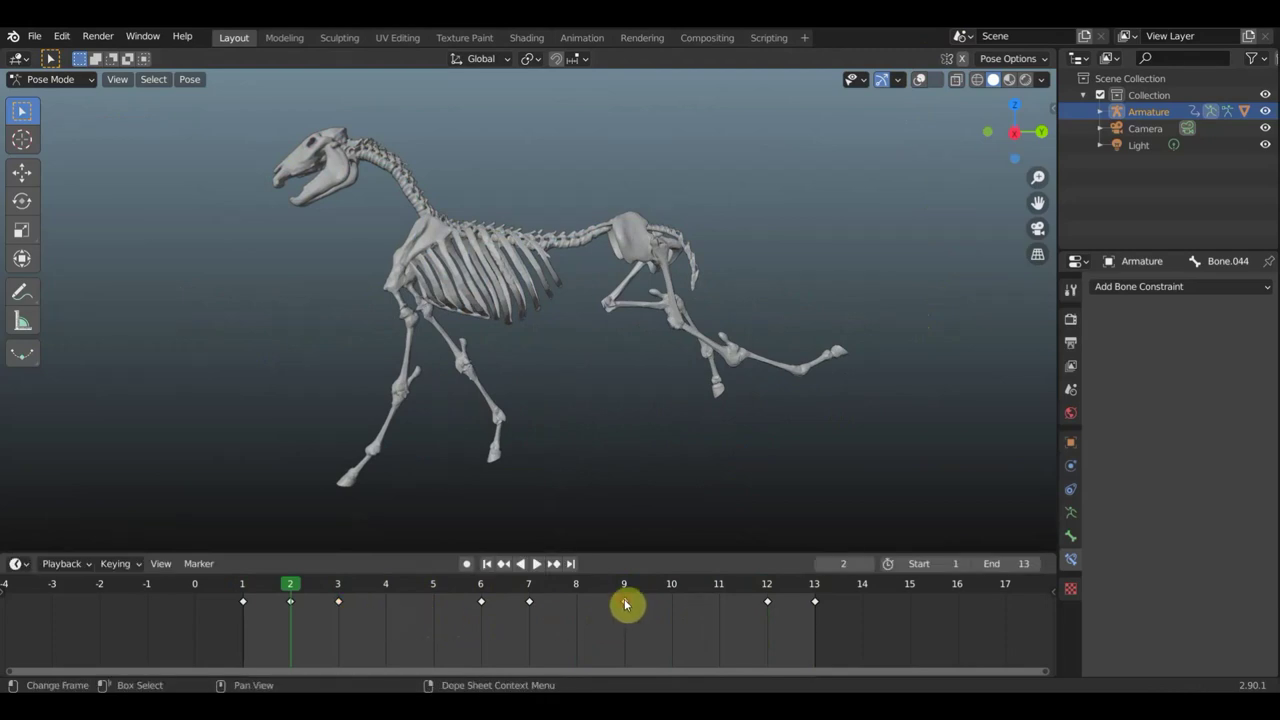
key(g)
click(716, 613)
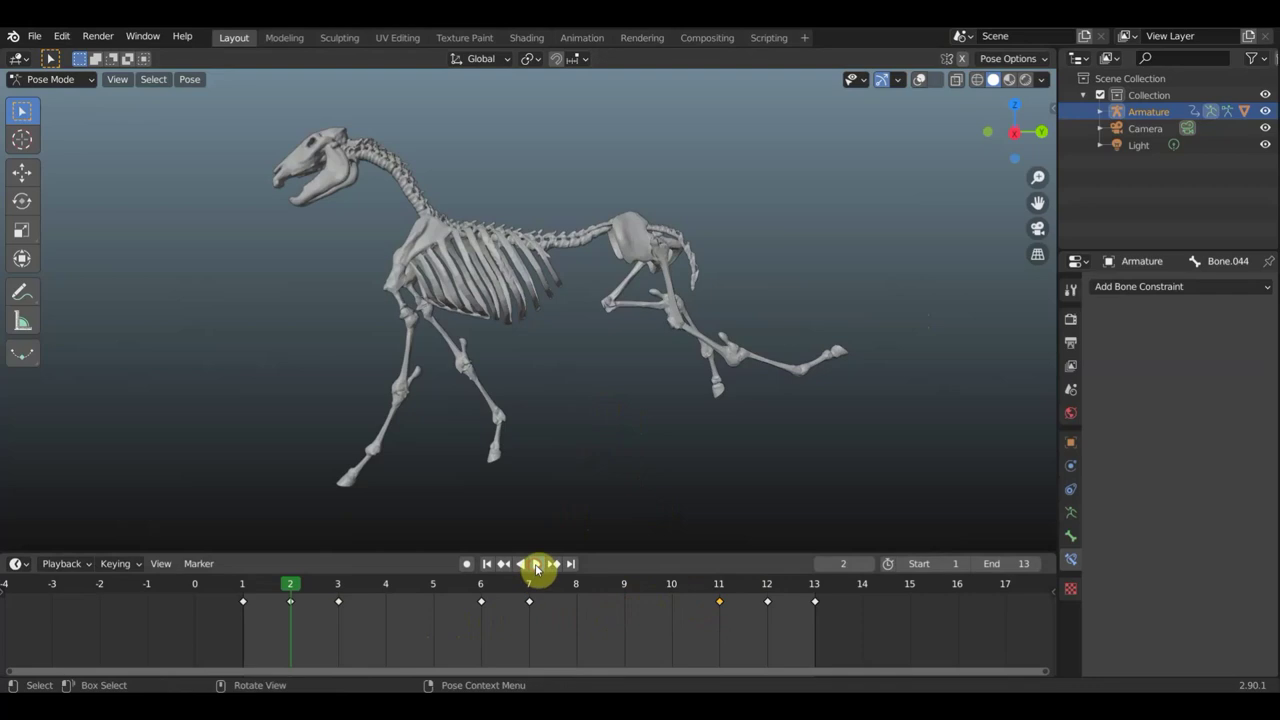
click(536, 565)
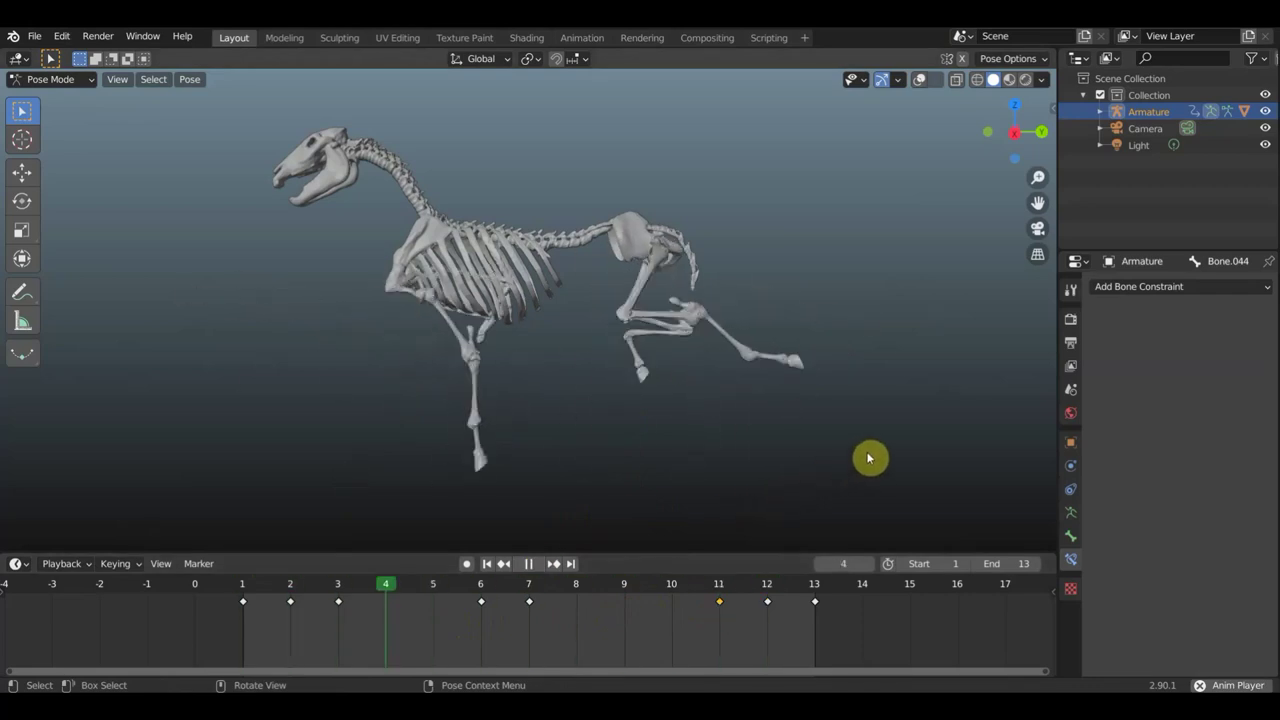
click(529, 564)
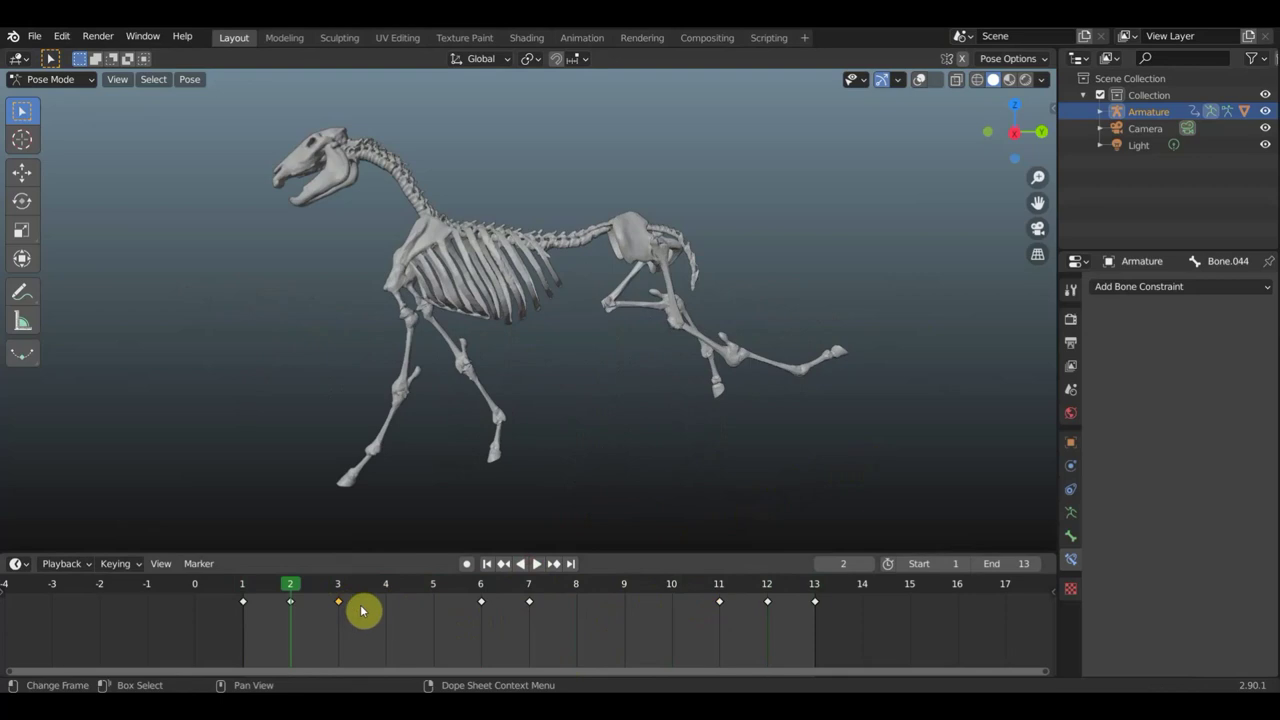
Return the keys to frames 4 and 9, replay, then stop on frame 3 in orthographic view
key(g)
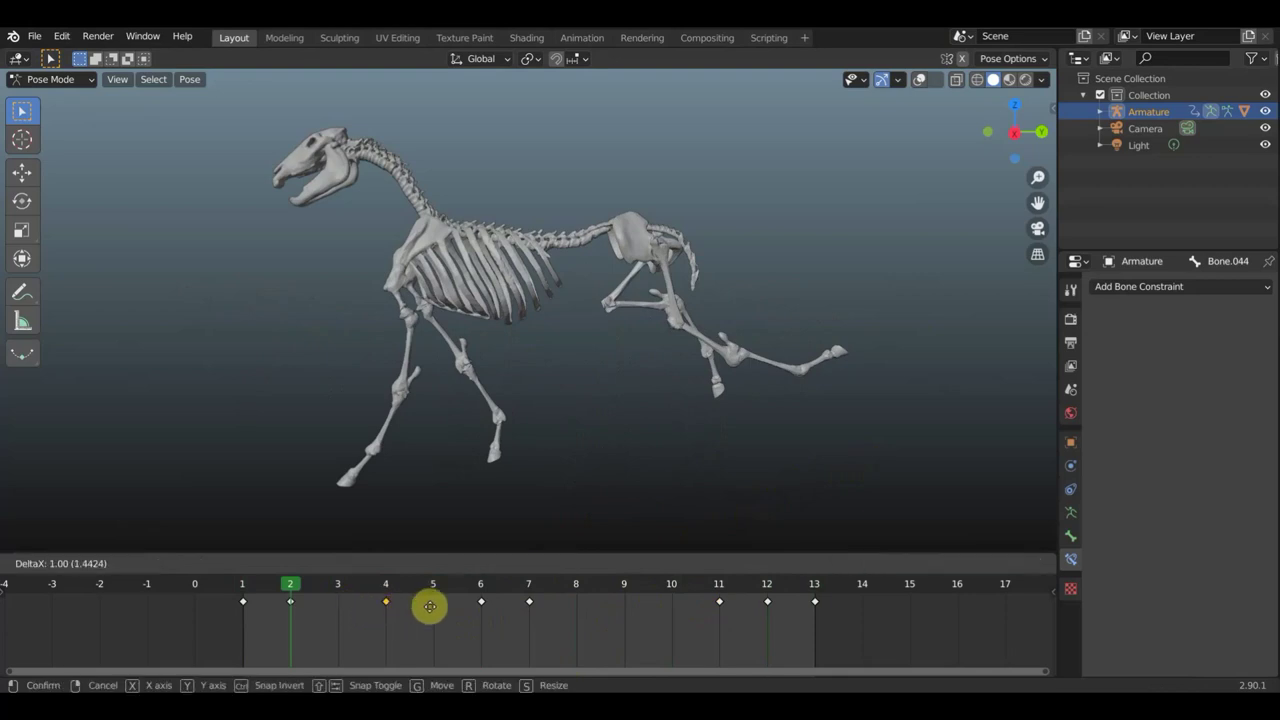
click(413, 606)
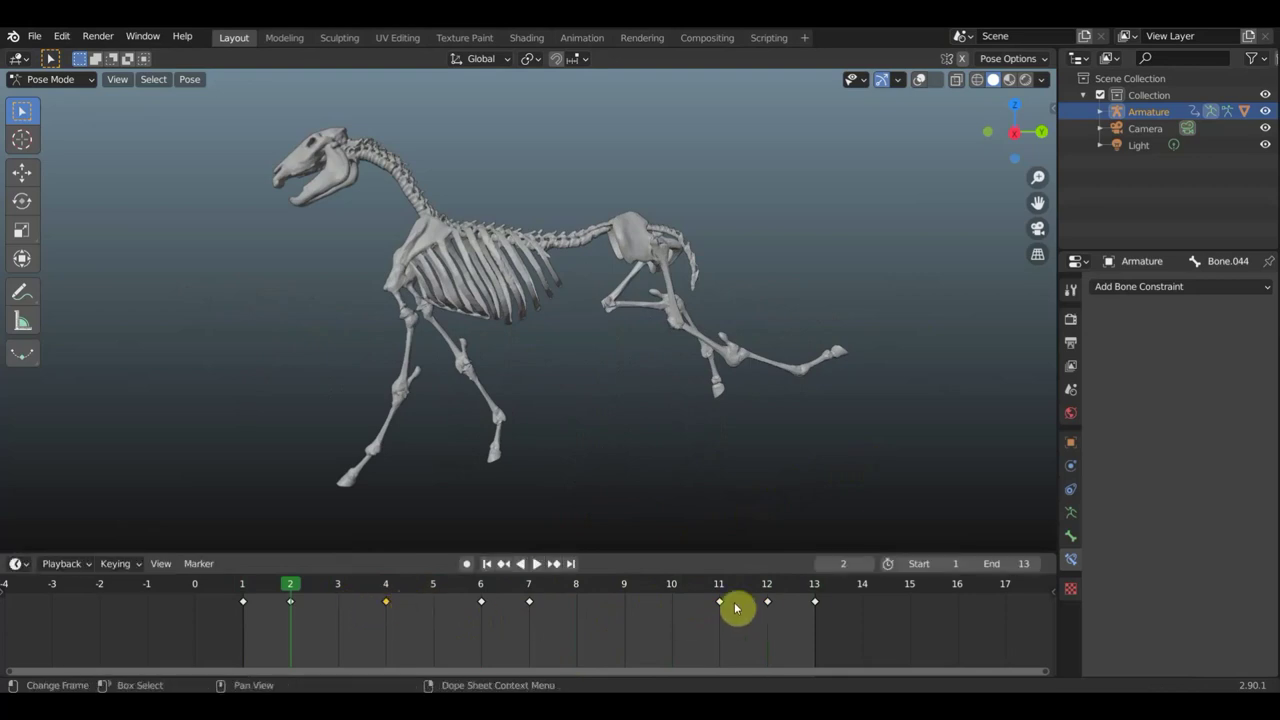
key(g)
click(626, 606)
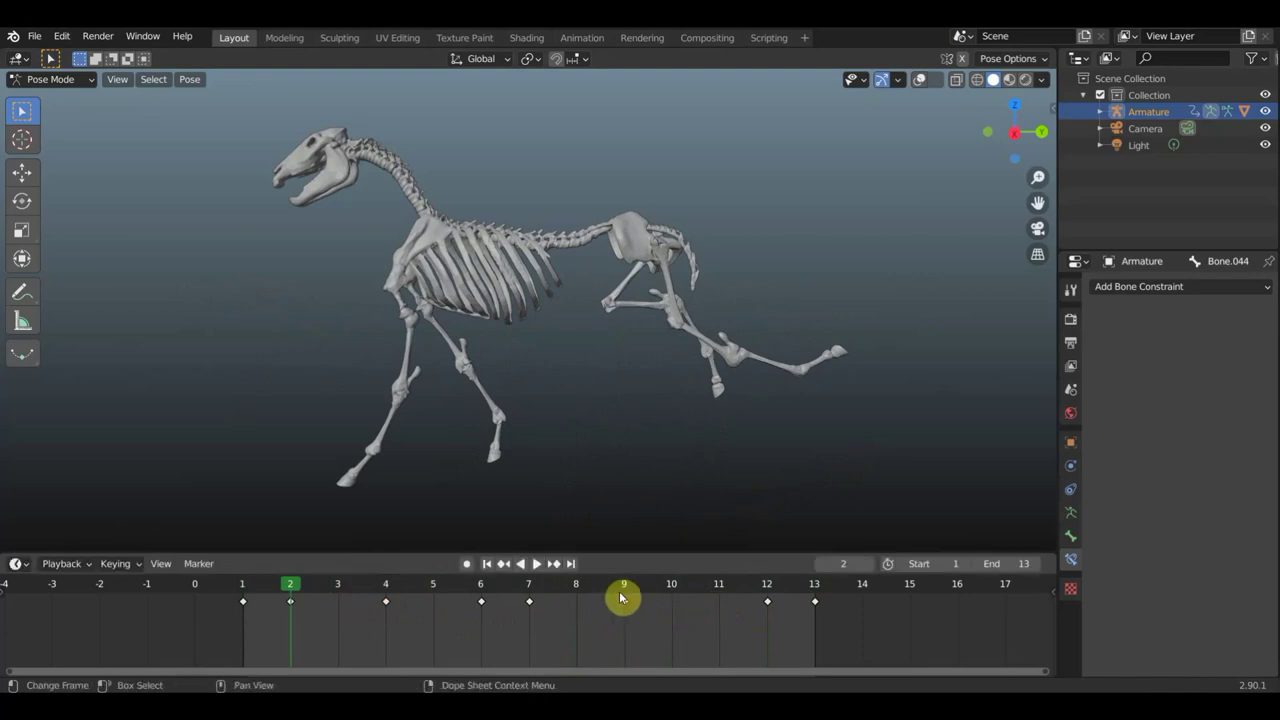
click(538, 568)
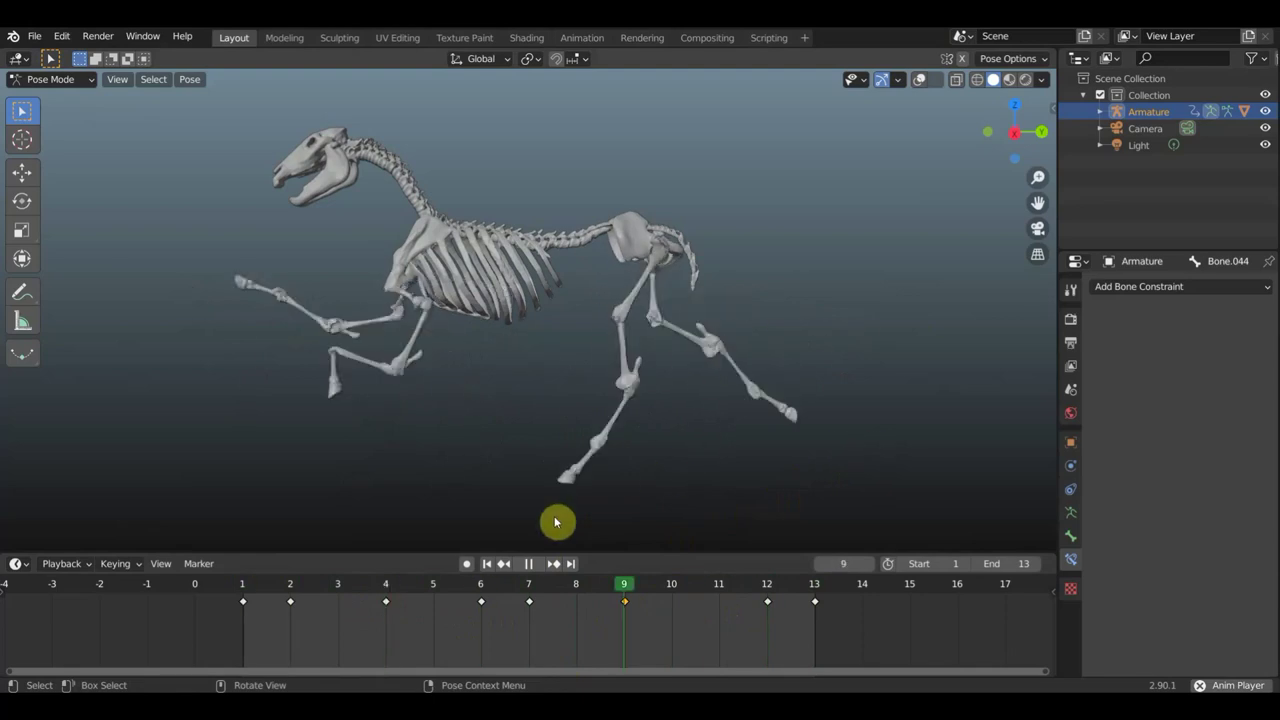
click(529, 566)
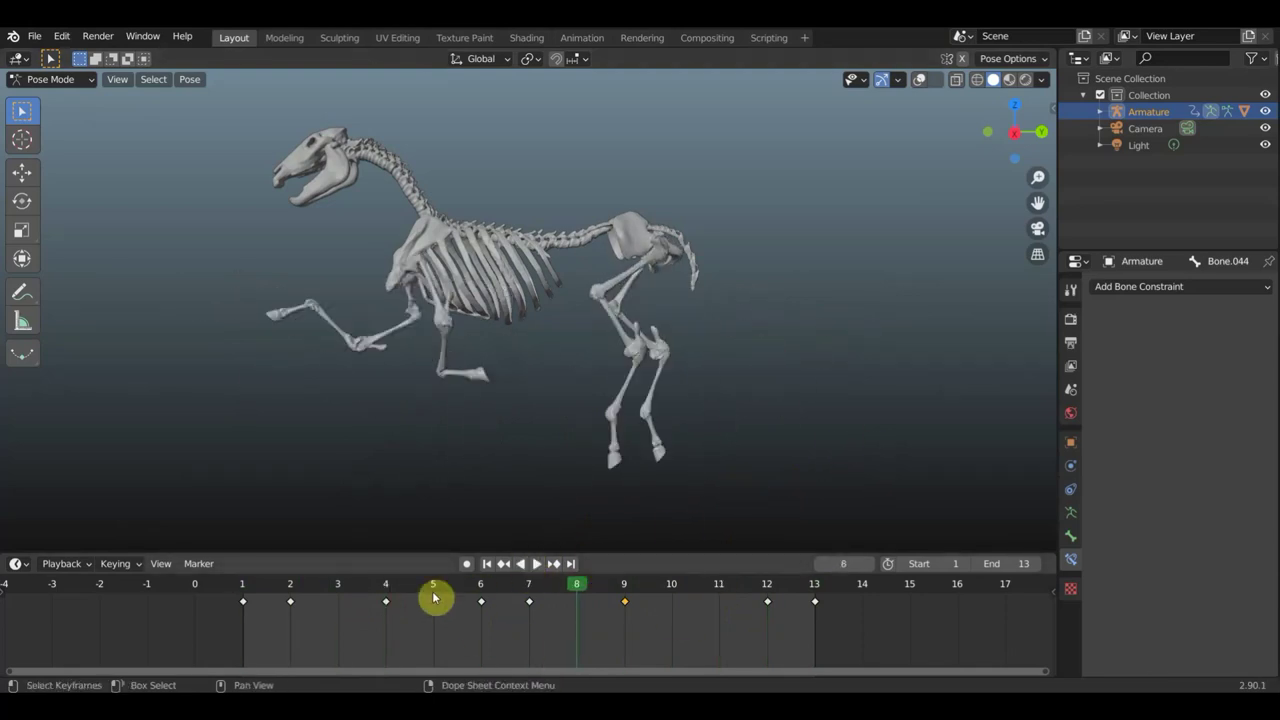
click(342, 600)
key(space)
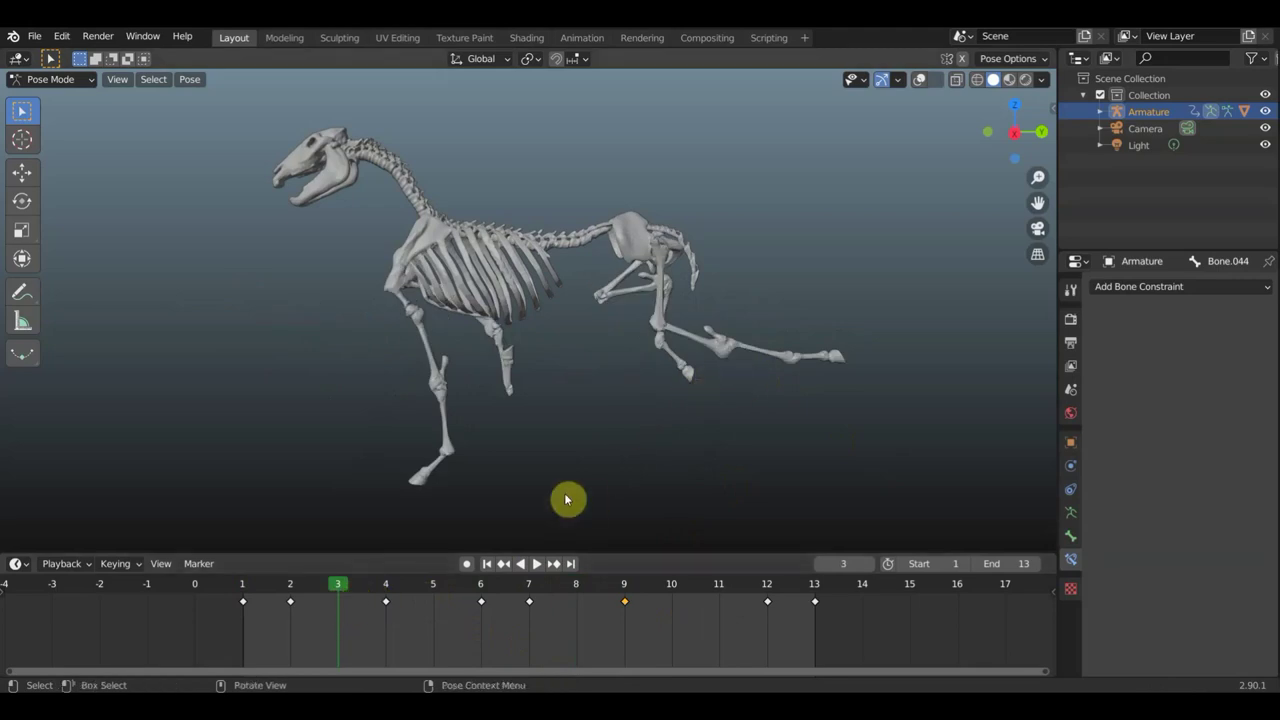
key(KP_5)
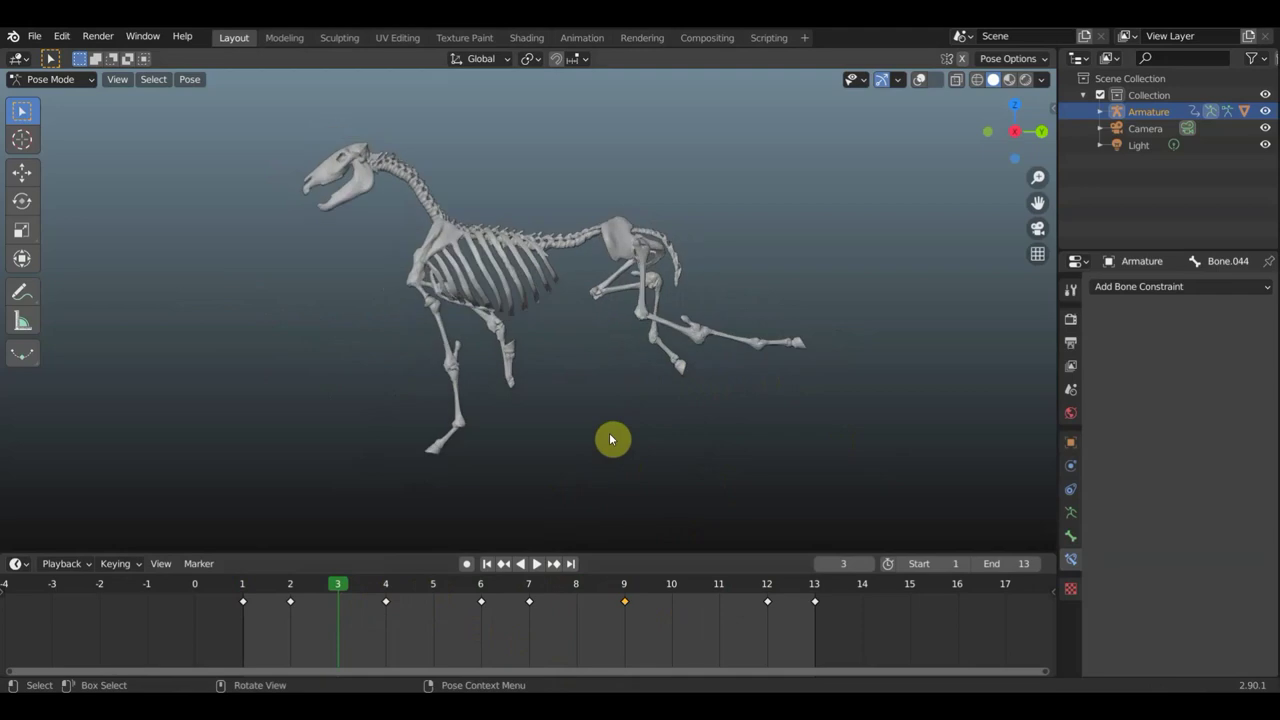
Show the bones and rotate and move a front foot bone into an in-between pose at frame 3
click(920, 82)
click(758, 315)
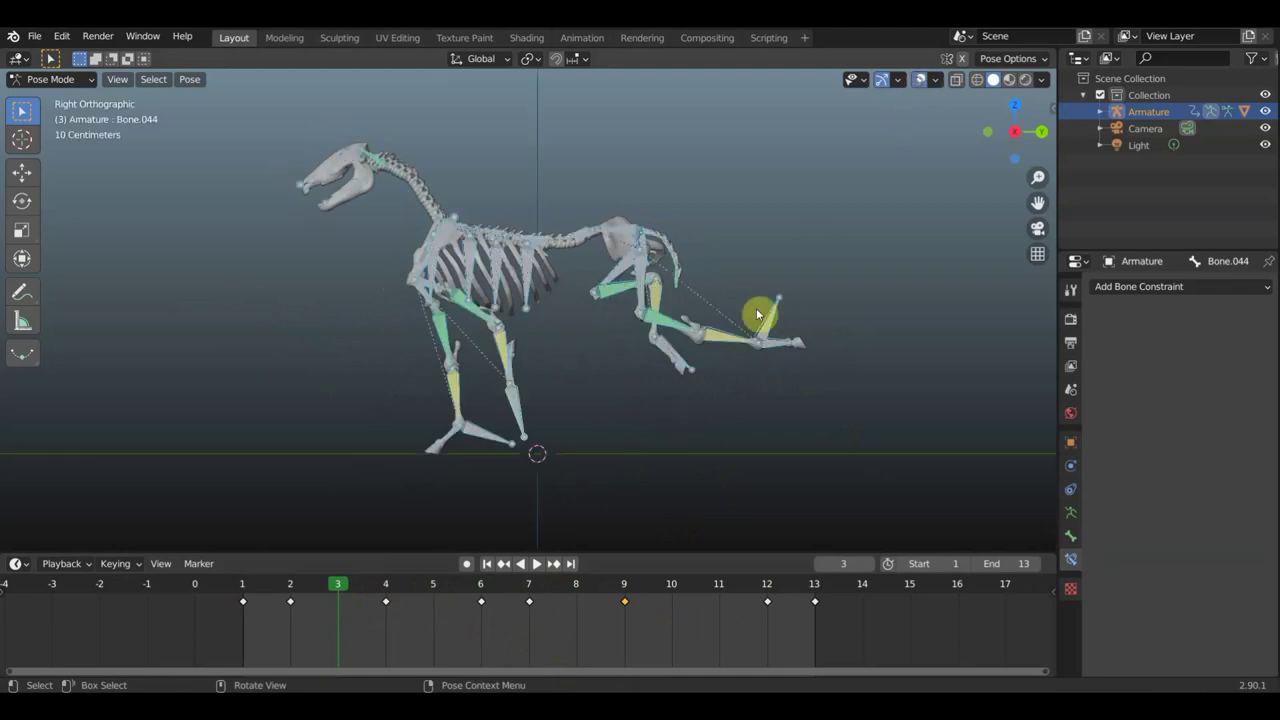
mouse_move(620, 430)
middle_down()
mouse_move(800, 368)
mouse_move(700, 373)
middle_up()
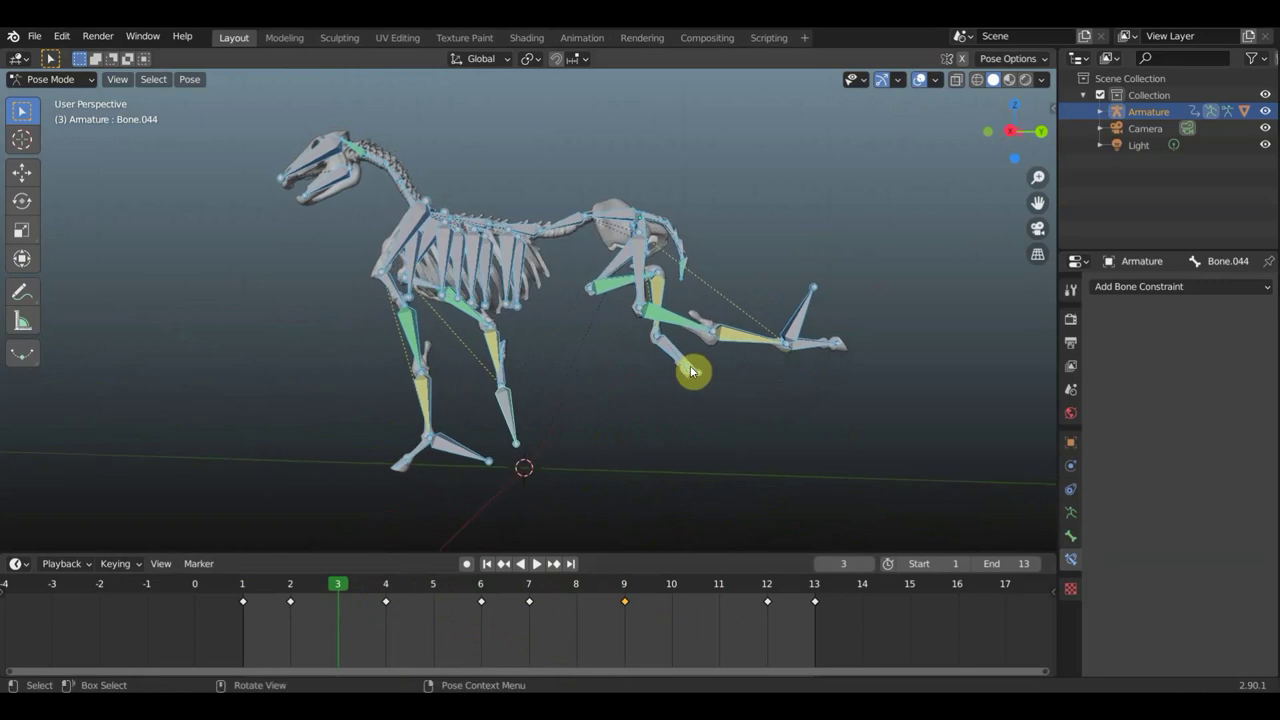
mouse_move(619, 398)
middle_down()
mouse_move(663, 403)
mouse_move(514, 406)
mouse_move(894, 423)
mouse_move(583, 408)
middle_up()
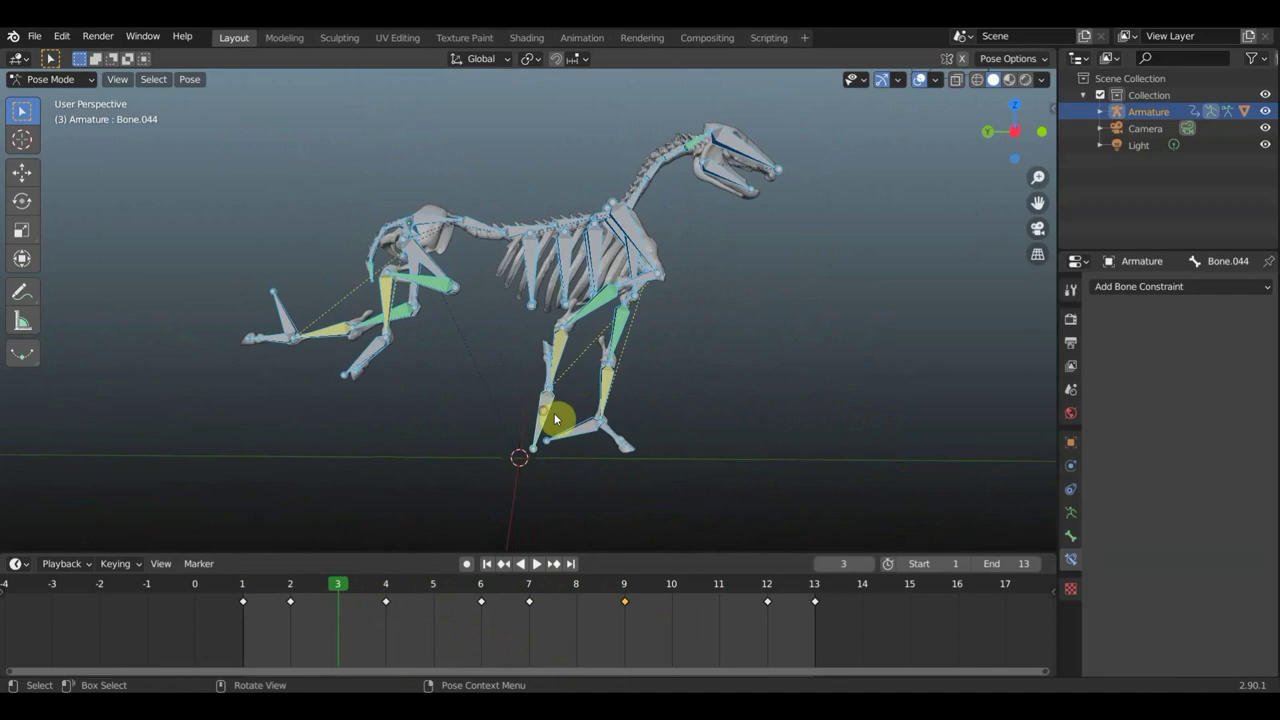
click(610, 438)
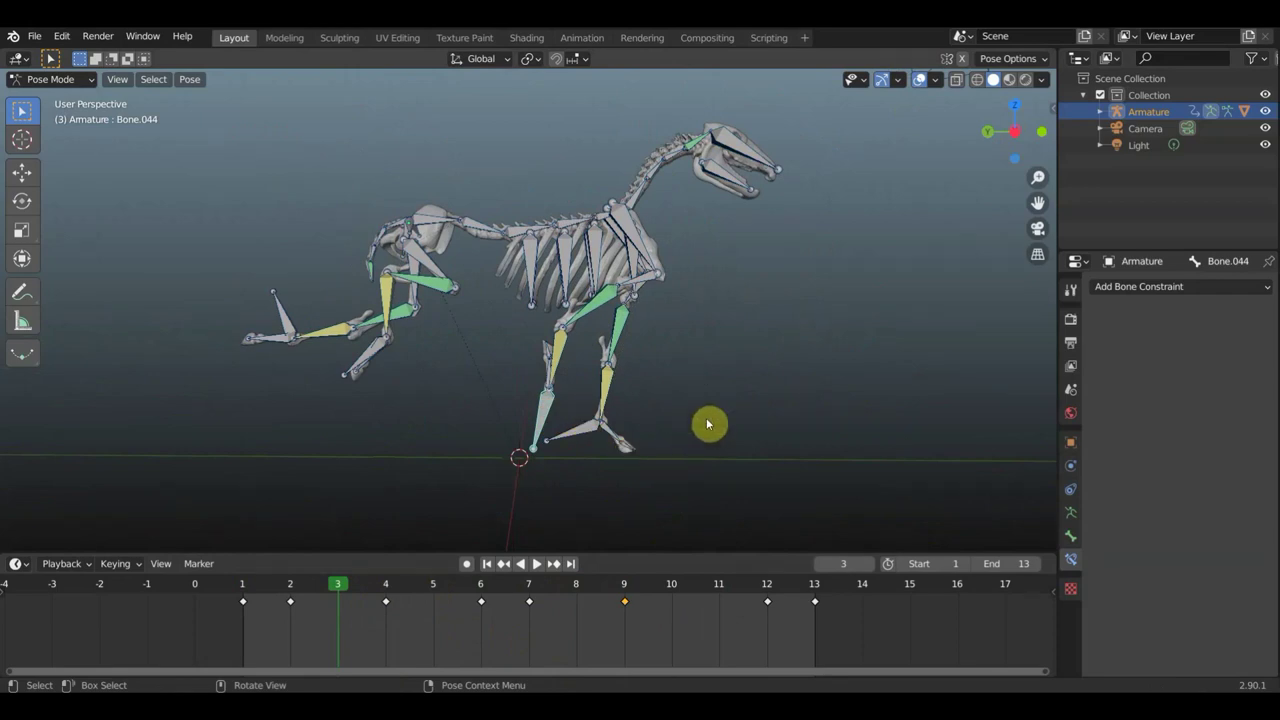
key(r)
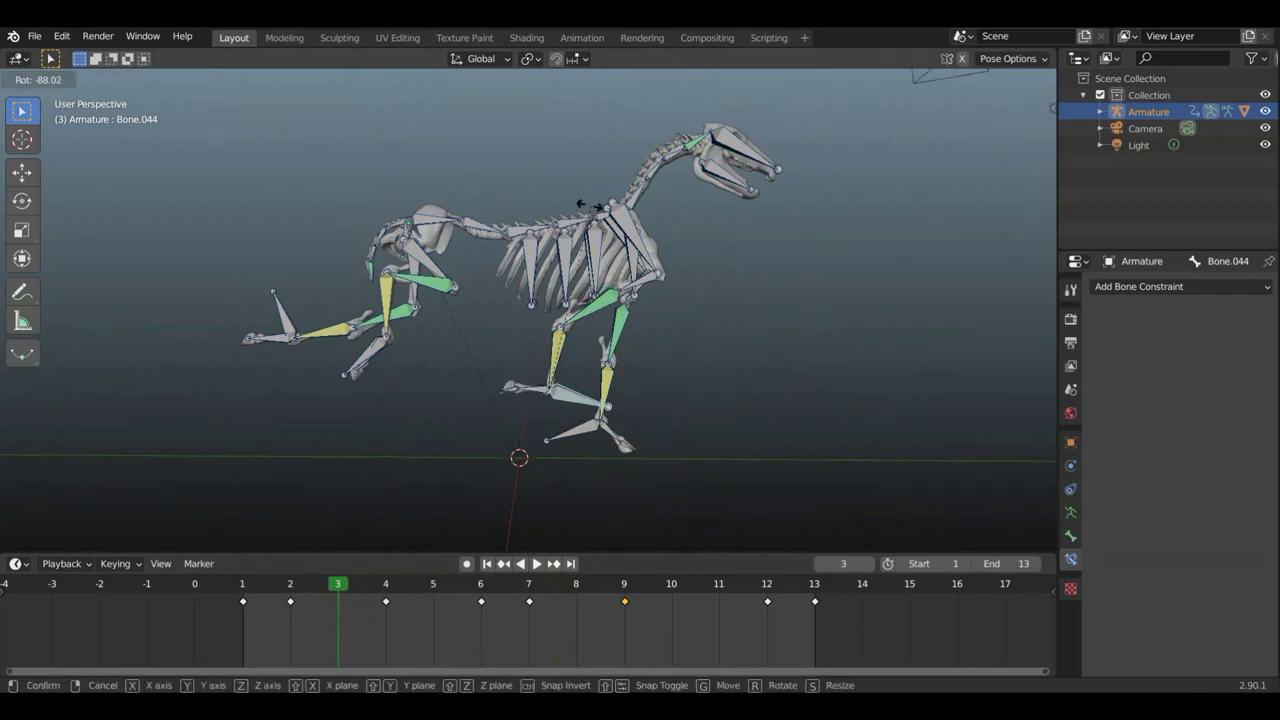
click(590, 205)
middle_drag(666, 314, 718, 335)
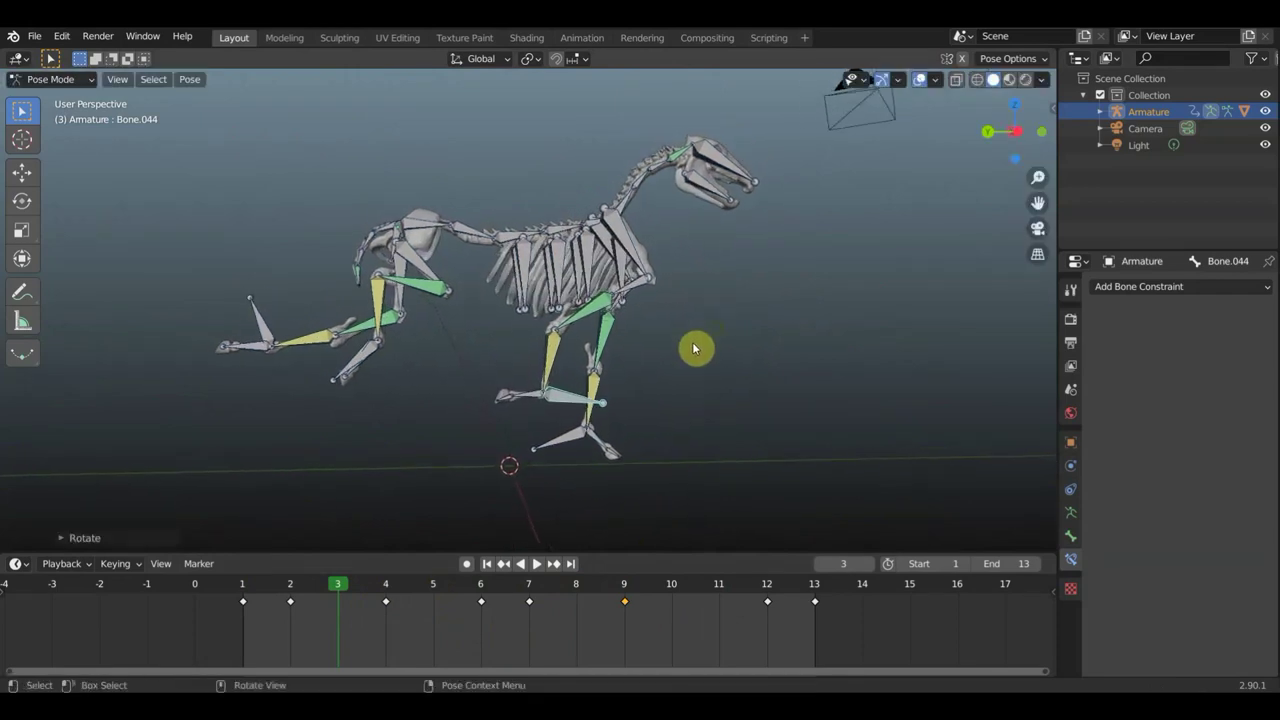
key(g)
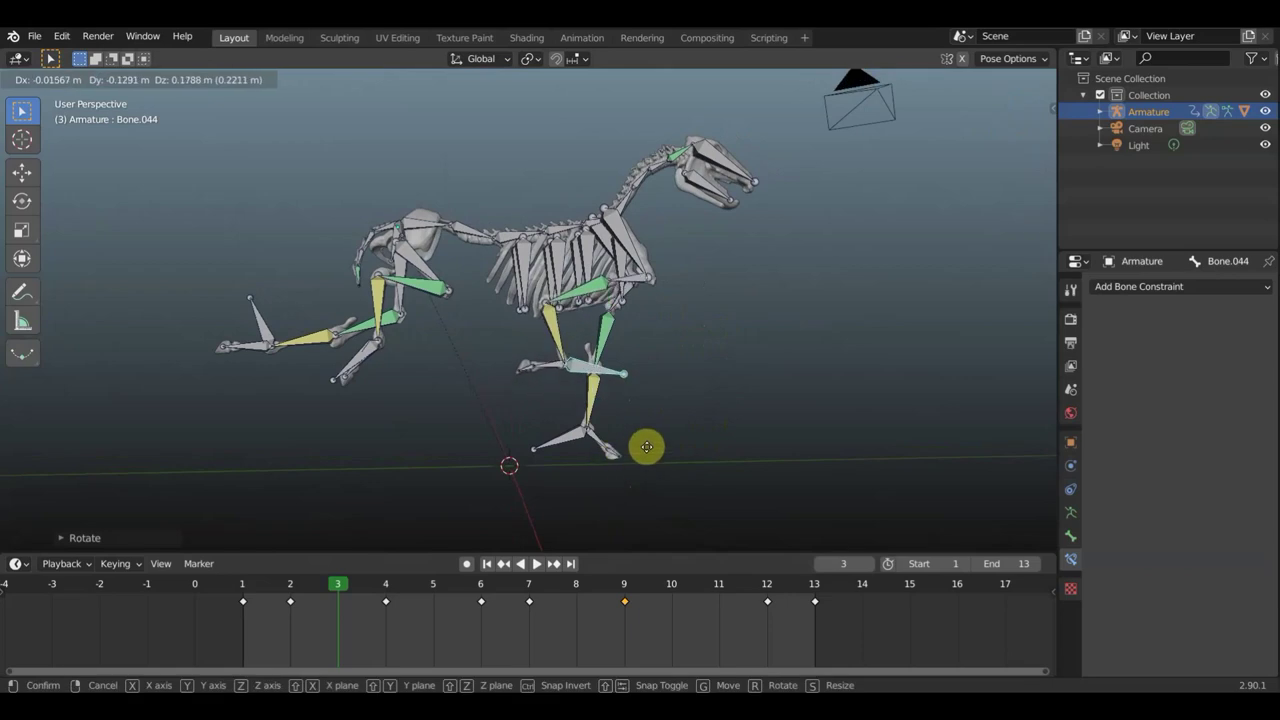
click(648, 450)
middle_drag(722, 468, 351, 451)
middle_drag(619, 423, 629, 420)
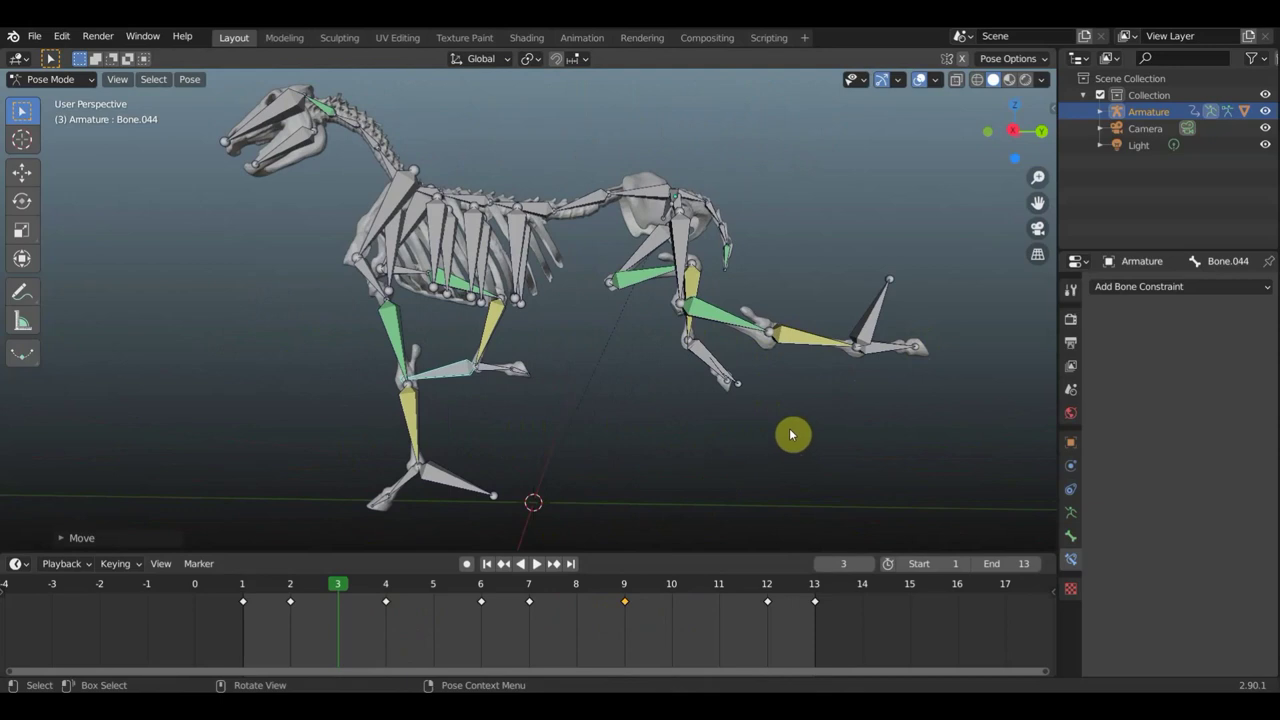
Key location and rotation for every bone at frame 3, then hide the bone overlays
key(a)
key(i)
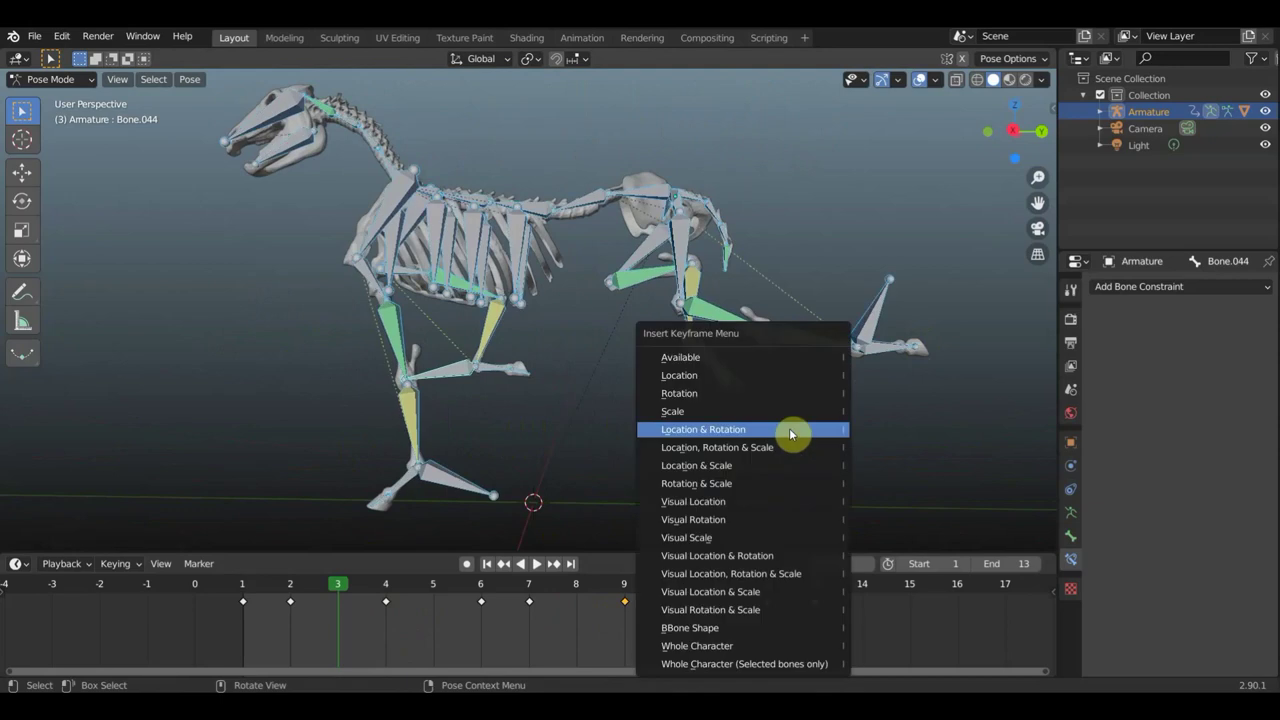
click(789, 428)
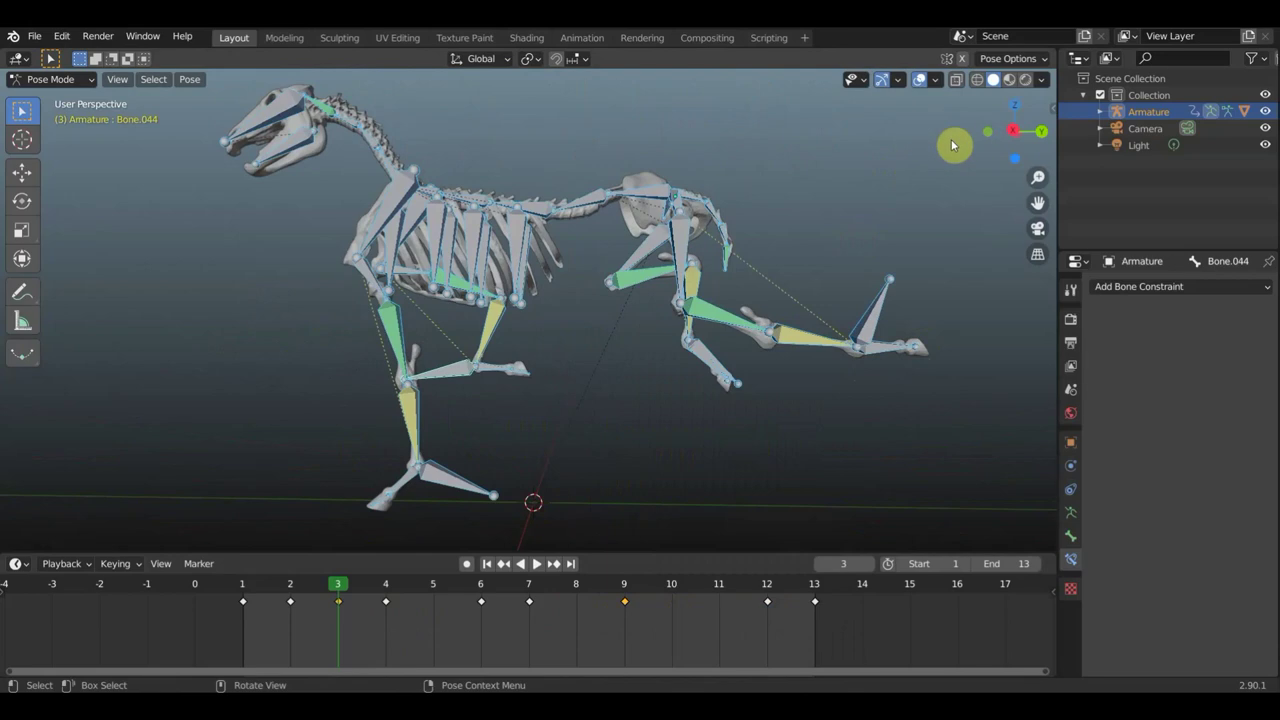
click(918, 80)
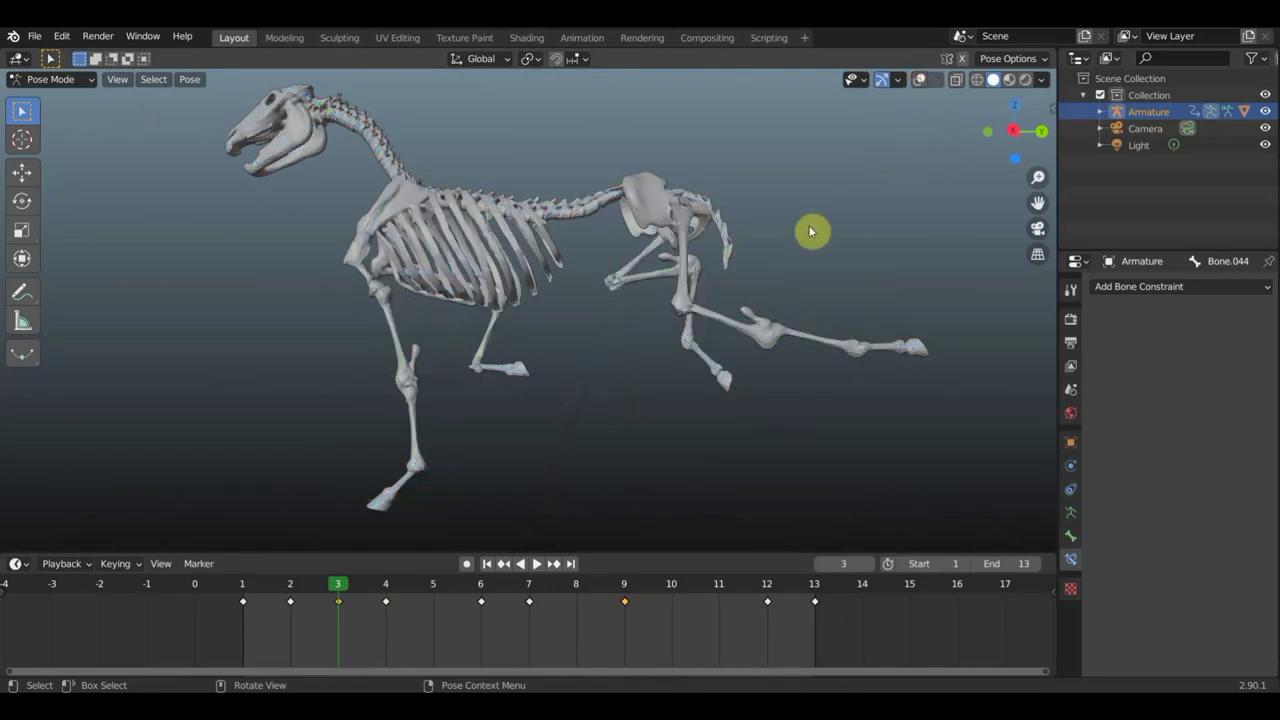
Play back the cycle zoomed out, stop at frame 11, and show the bone overlays again
scroll(811, 229, down, 1)
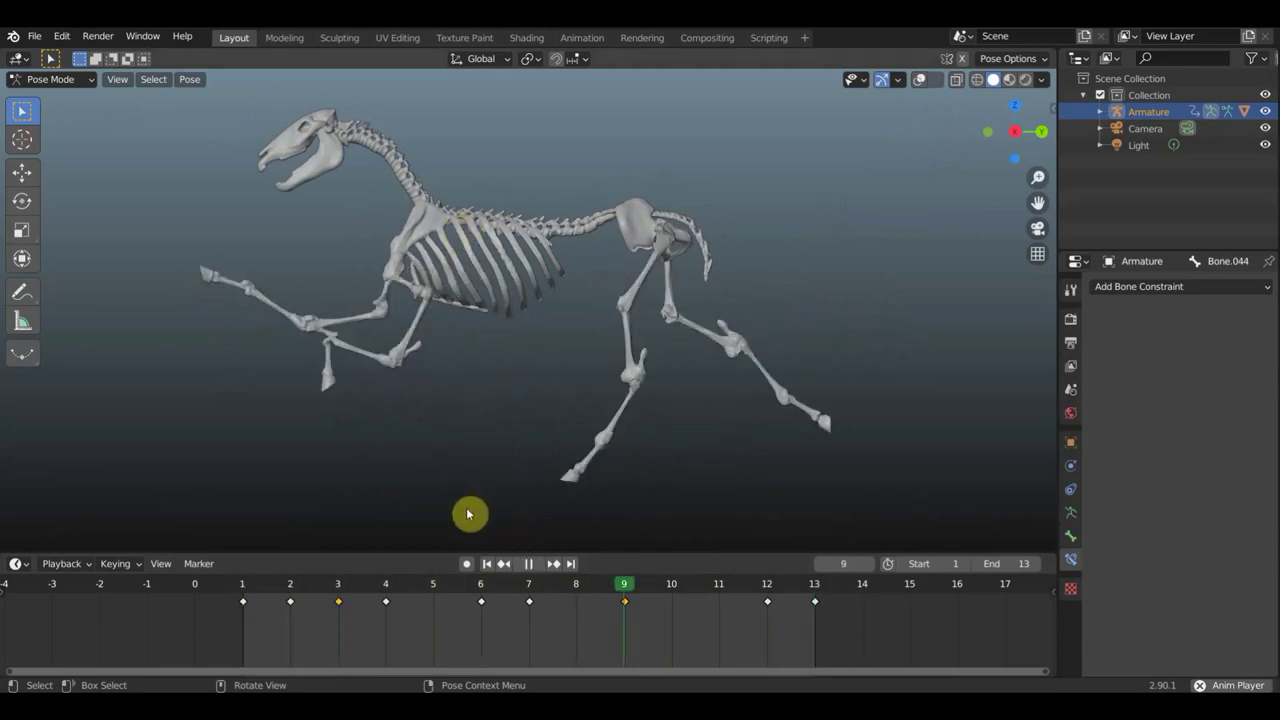
click(529, 563)
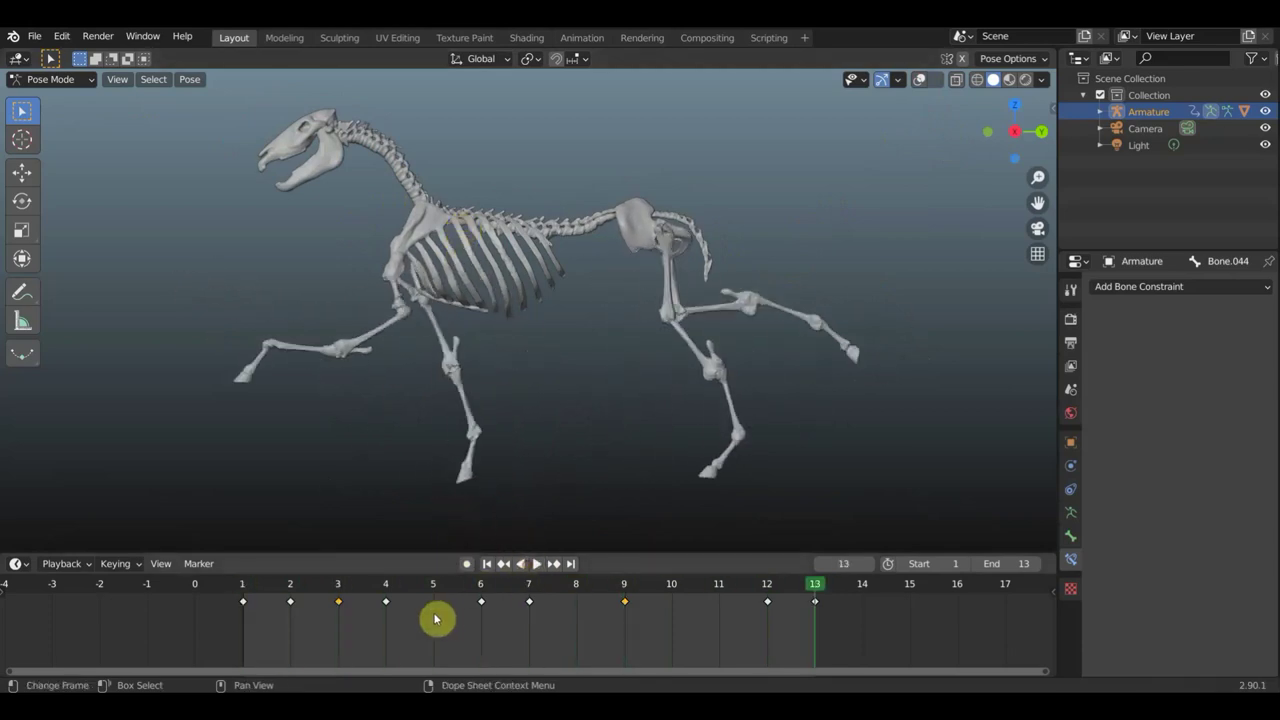
click(718, 600)
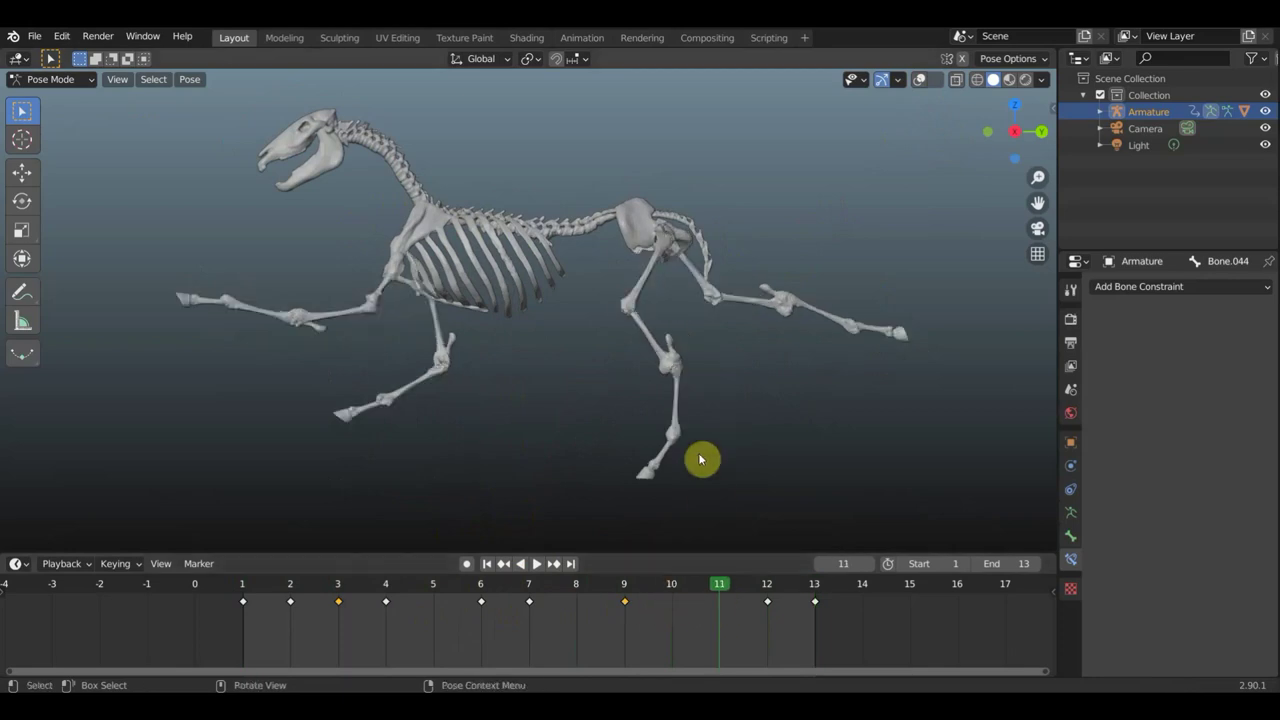
click(921, 80)
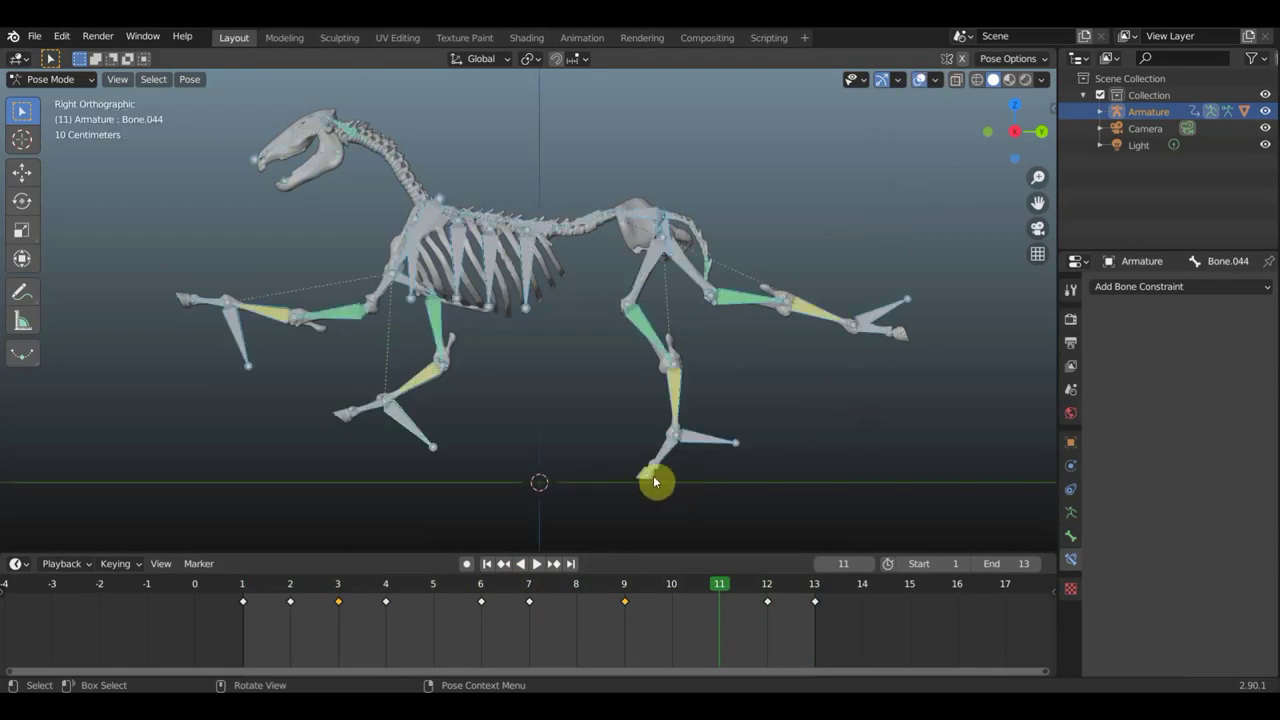
Nudge the hind foot bone to a new position at frame 11
click(707, 450)
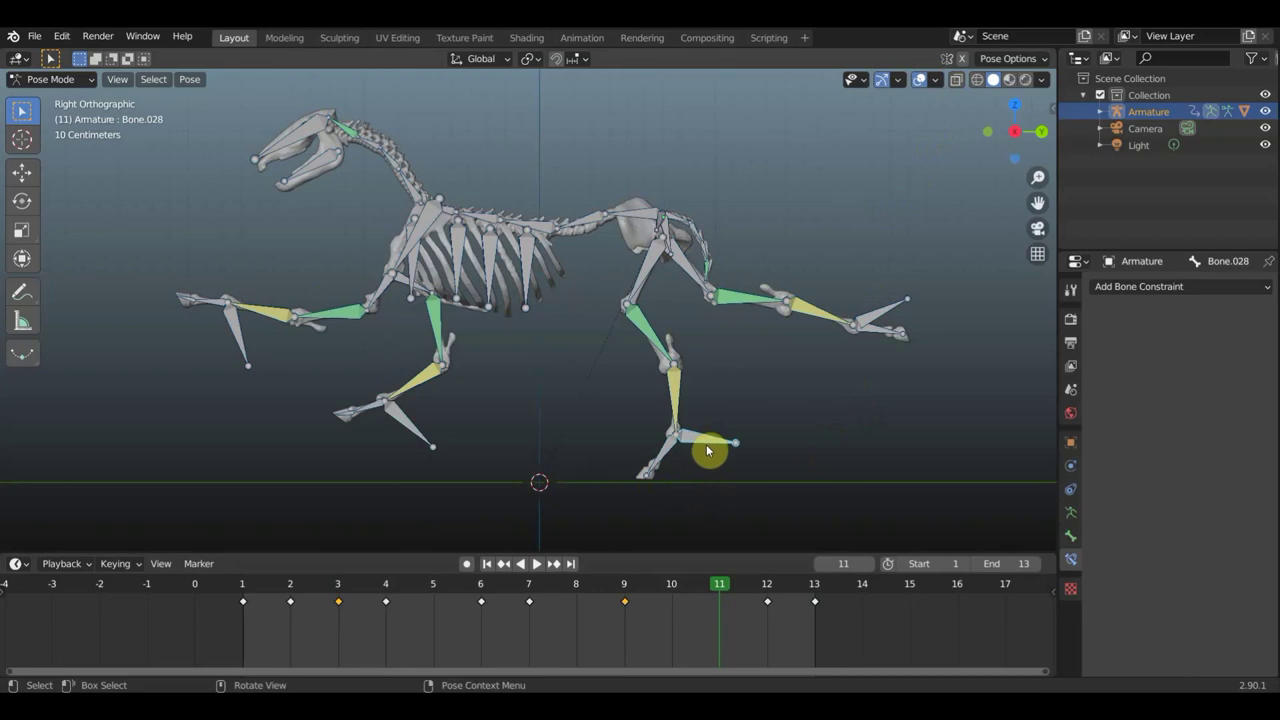
key(g)
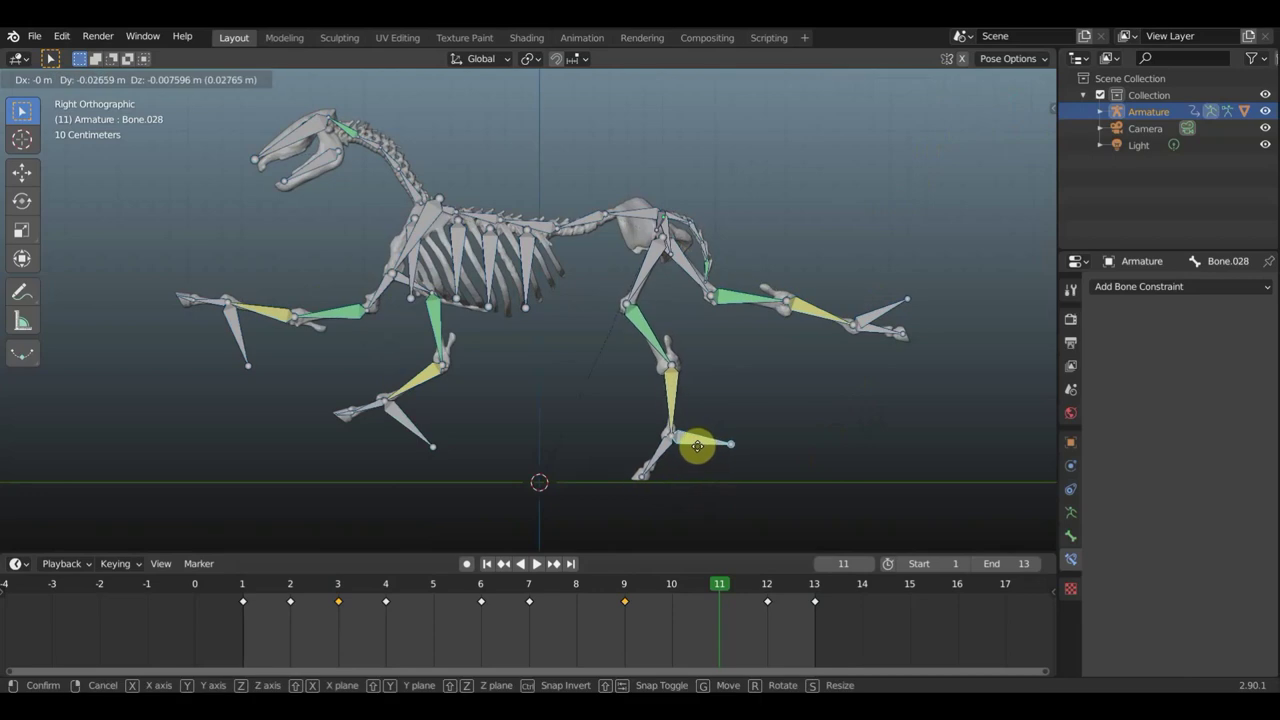
click(687, 447)
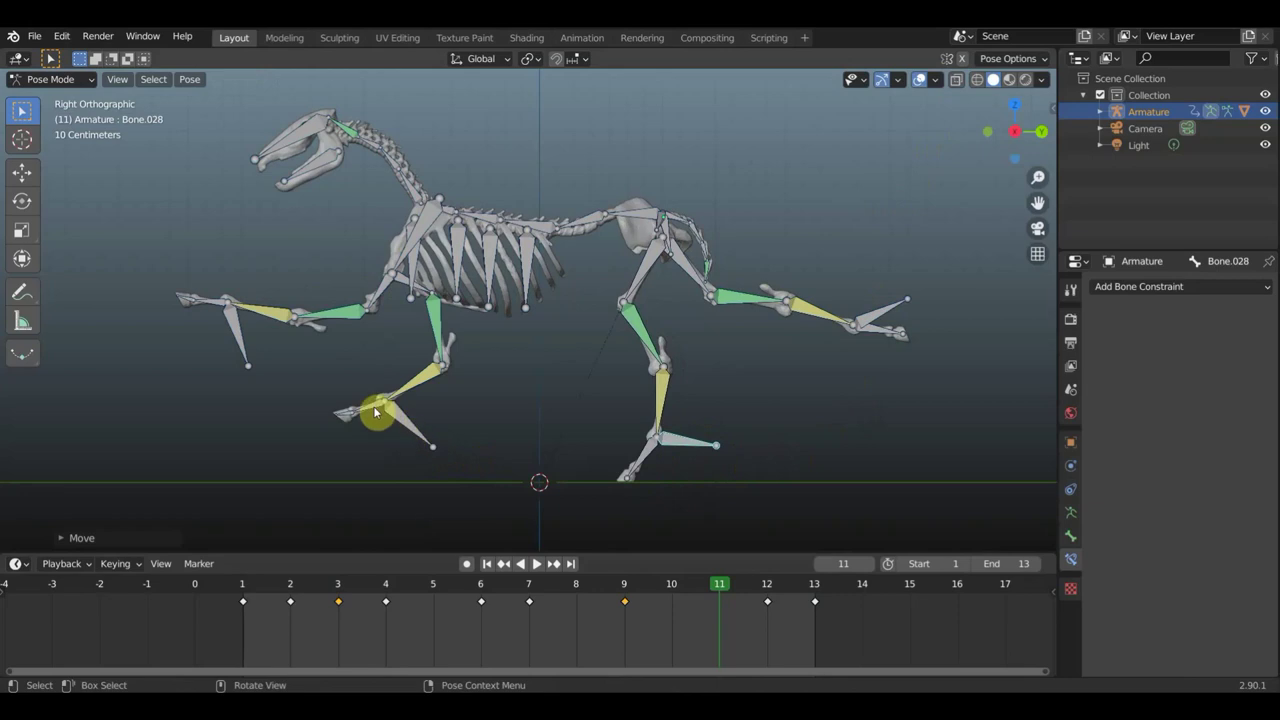
middle_drag(334, 377, 476, 451)
scroll(476, 451, down, 3)
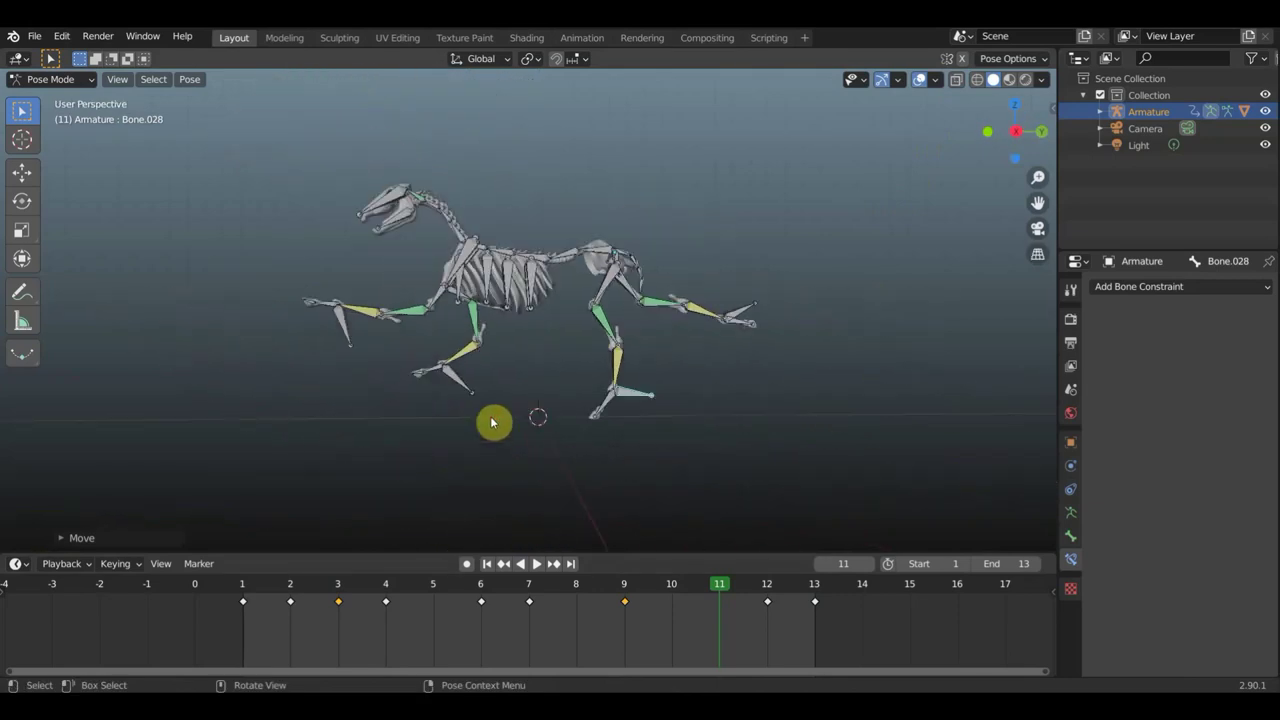
key(KP_3)
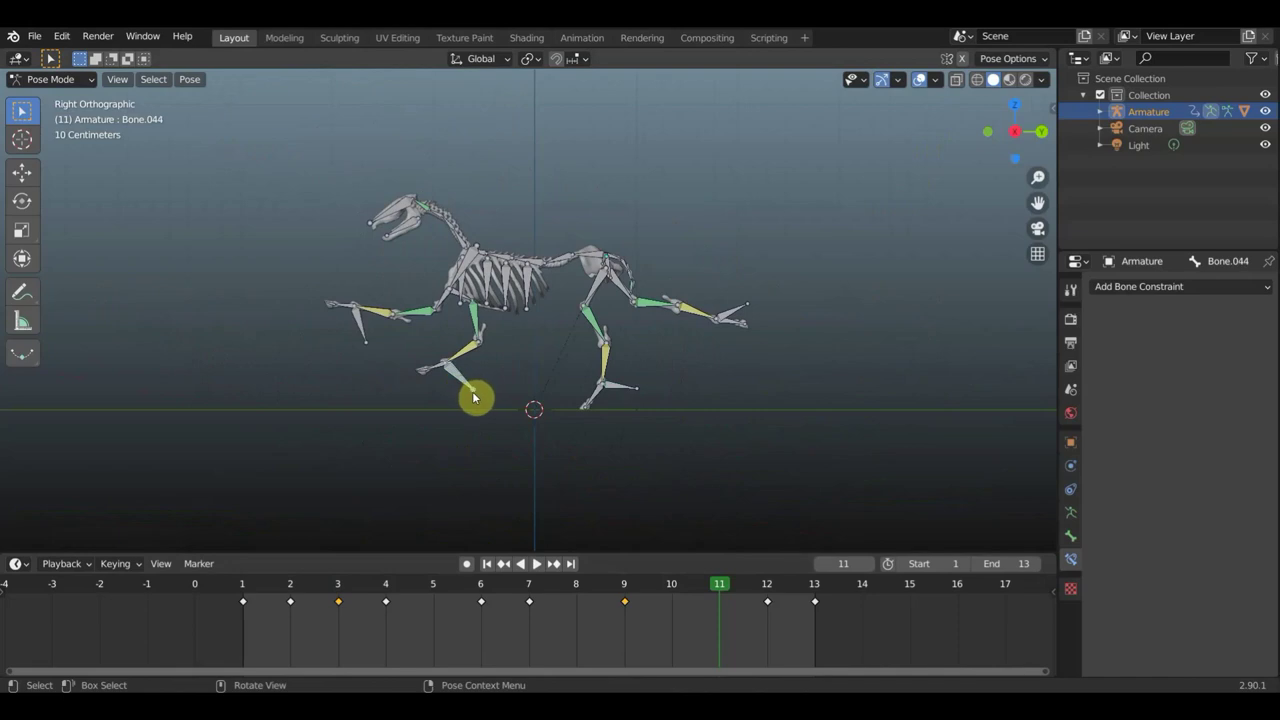
Move and rotate both front leg bones so they bend under the chest
key(g)
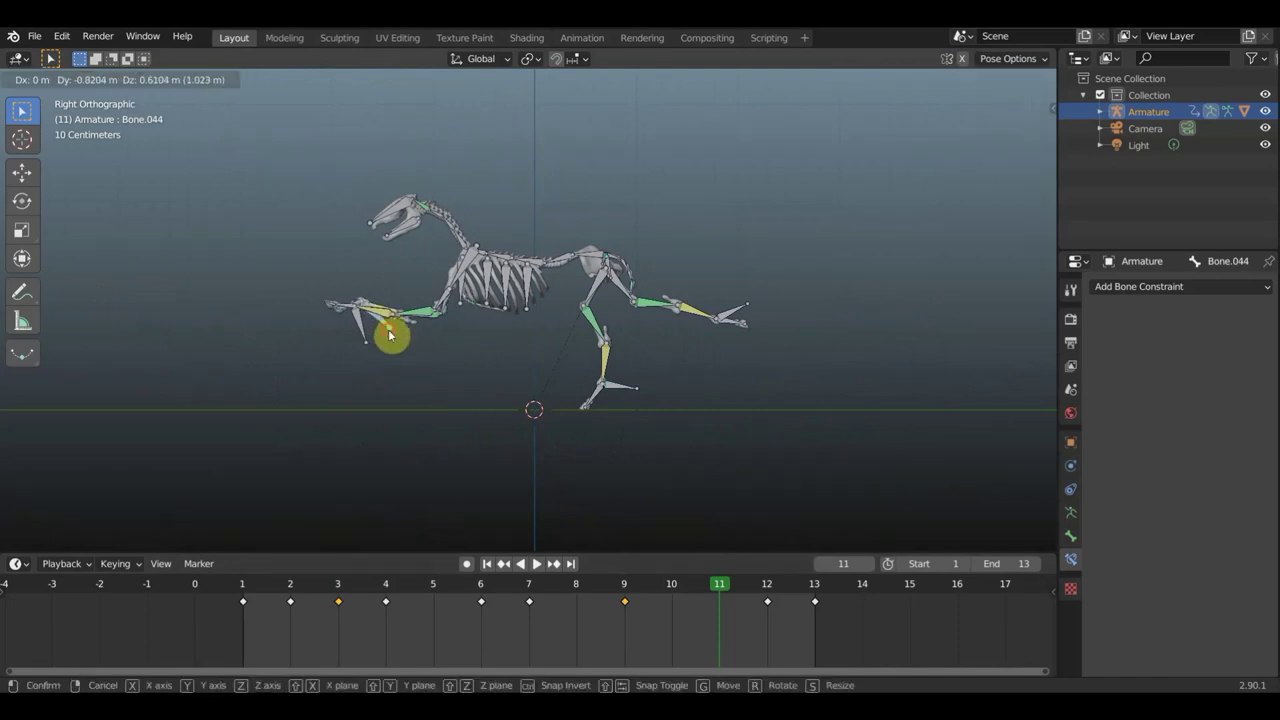
click(388, 330)
key(r)
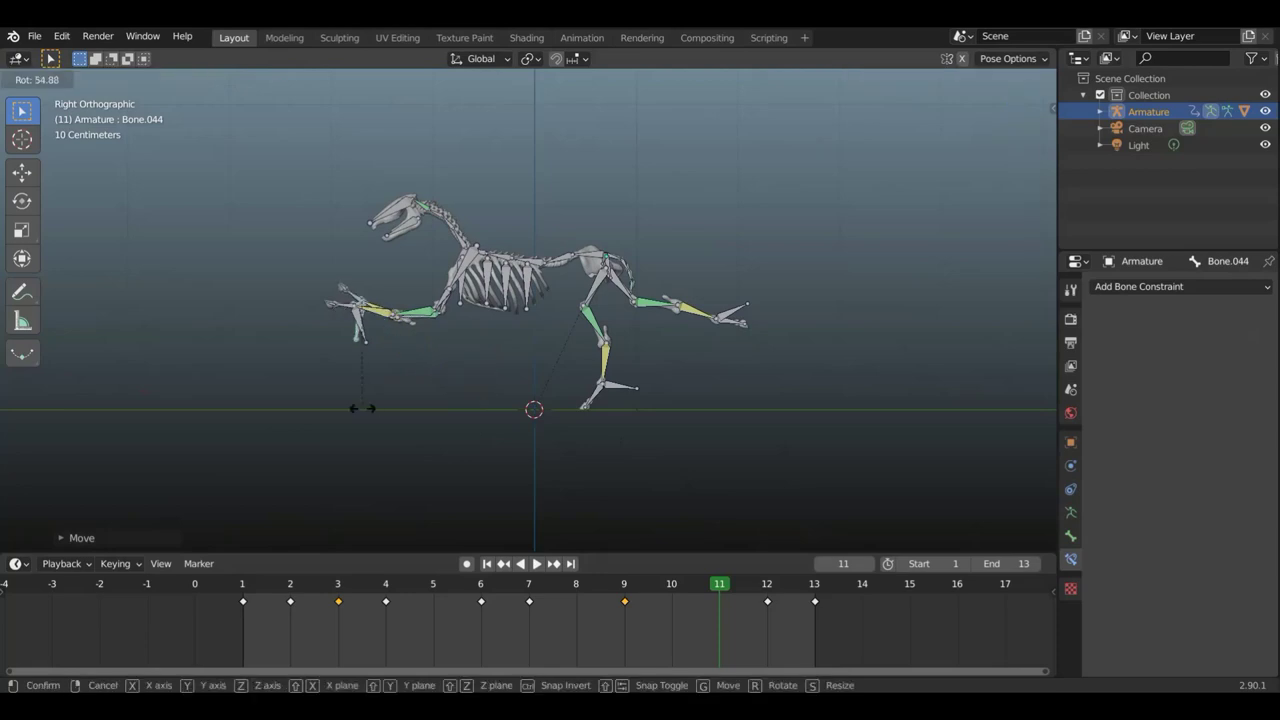
click(393, 409)
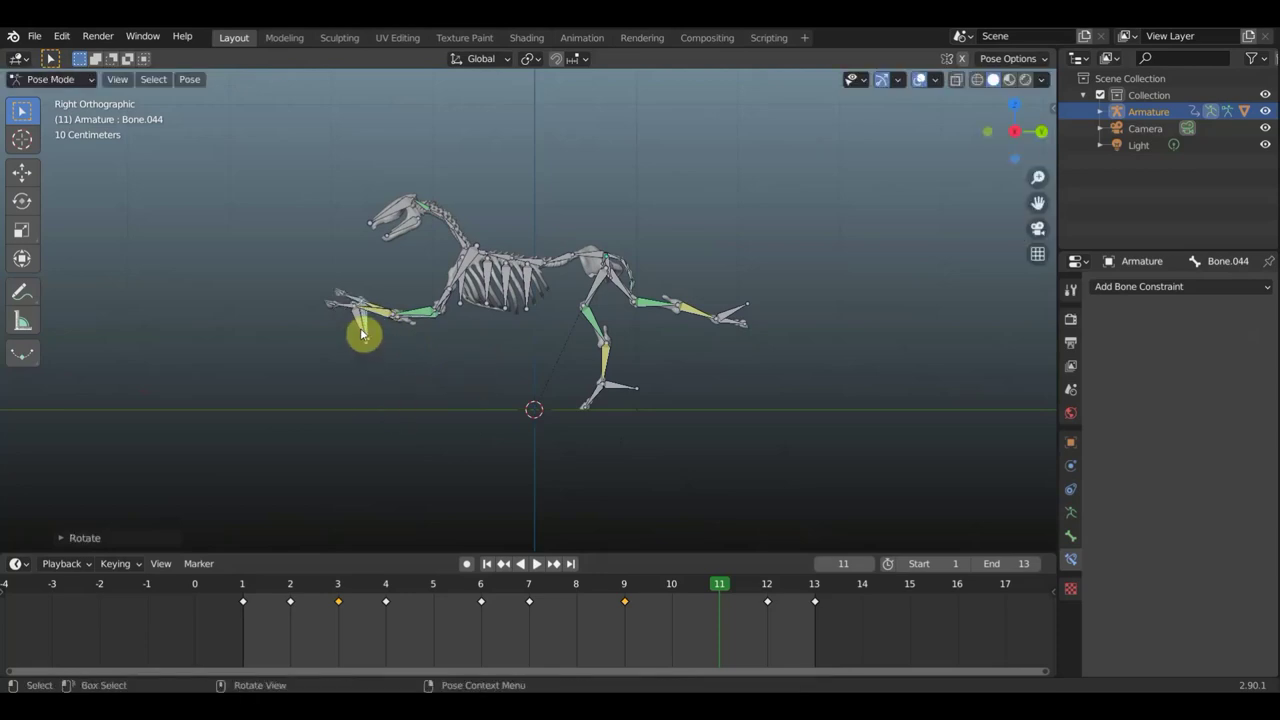
key(g)
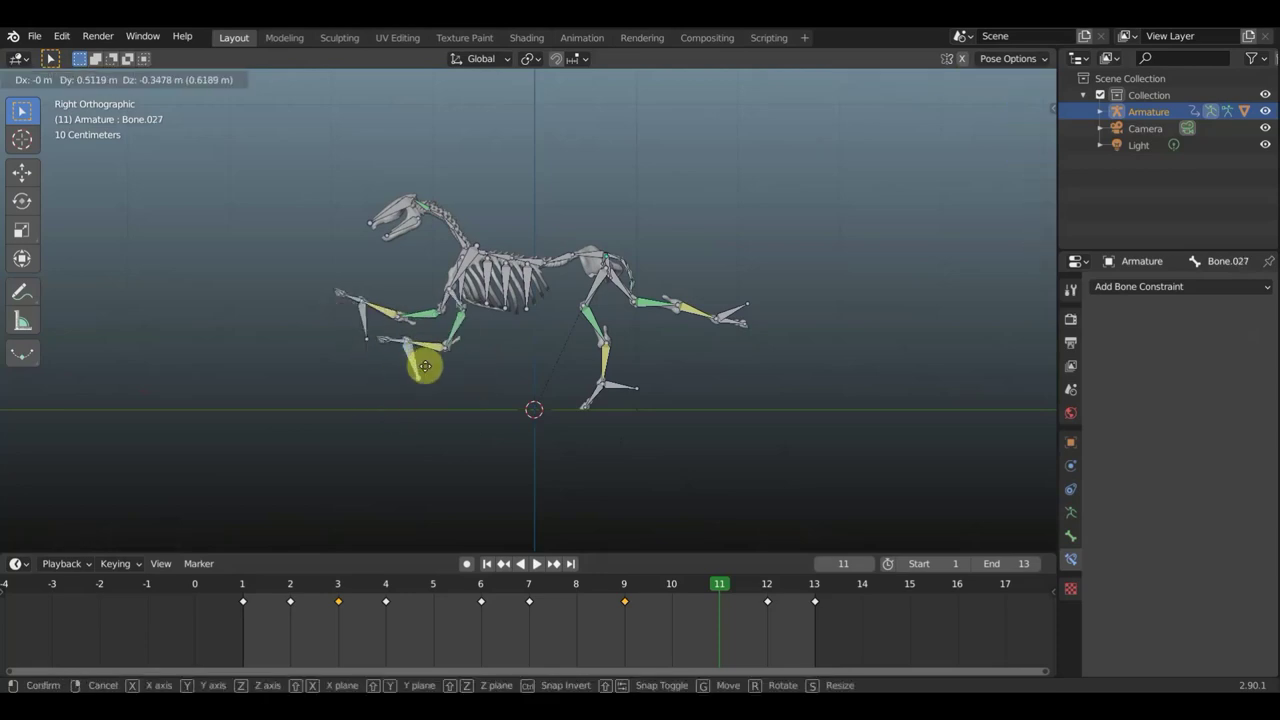
click(437, 368)
key(r)
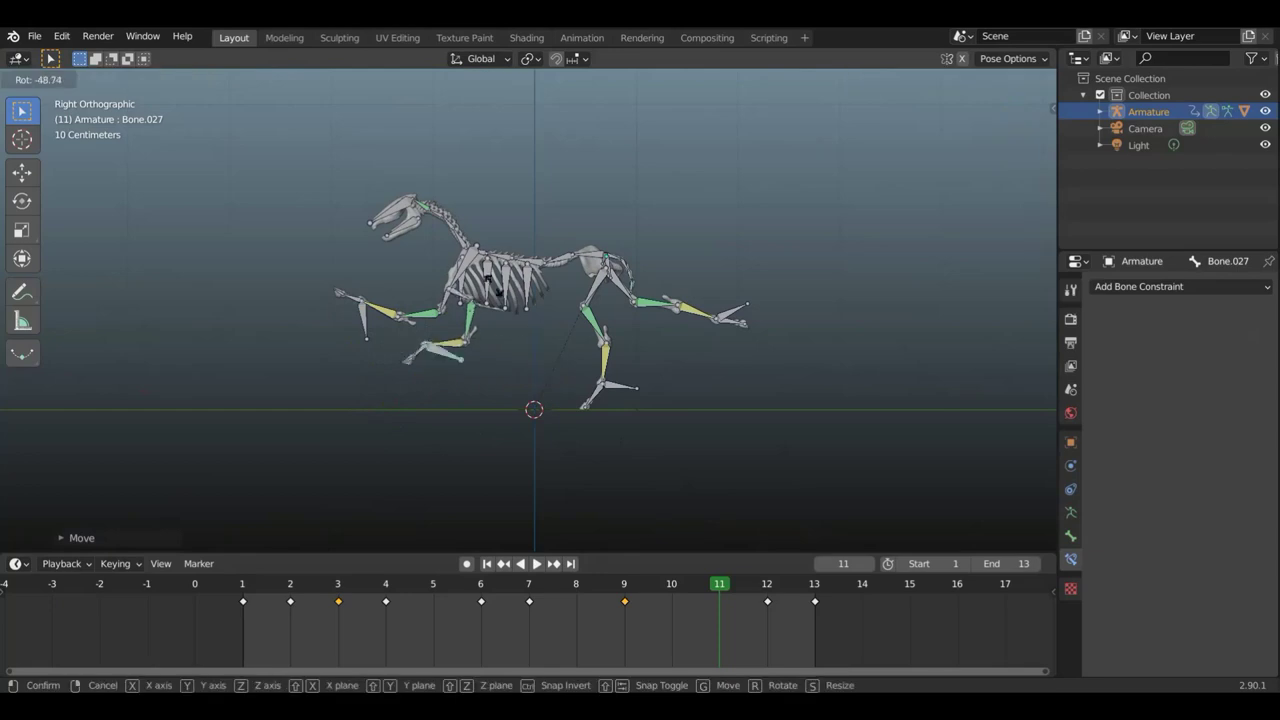
click(449, 354)
mouse_move(455, 358)
middle_down()
mouse_move(500, 372)
mouse_move(482, 362)
middle_up()
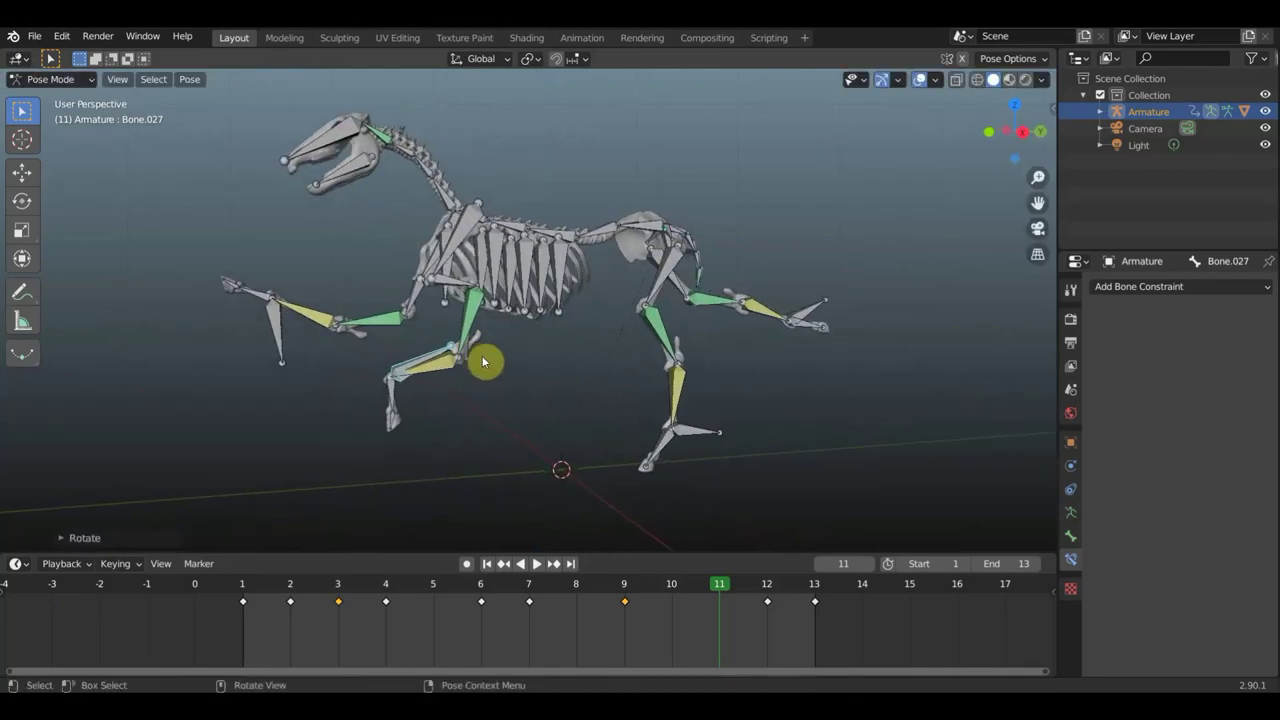
key(KP_3)
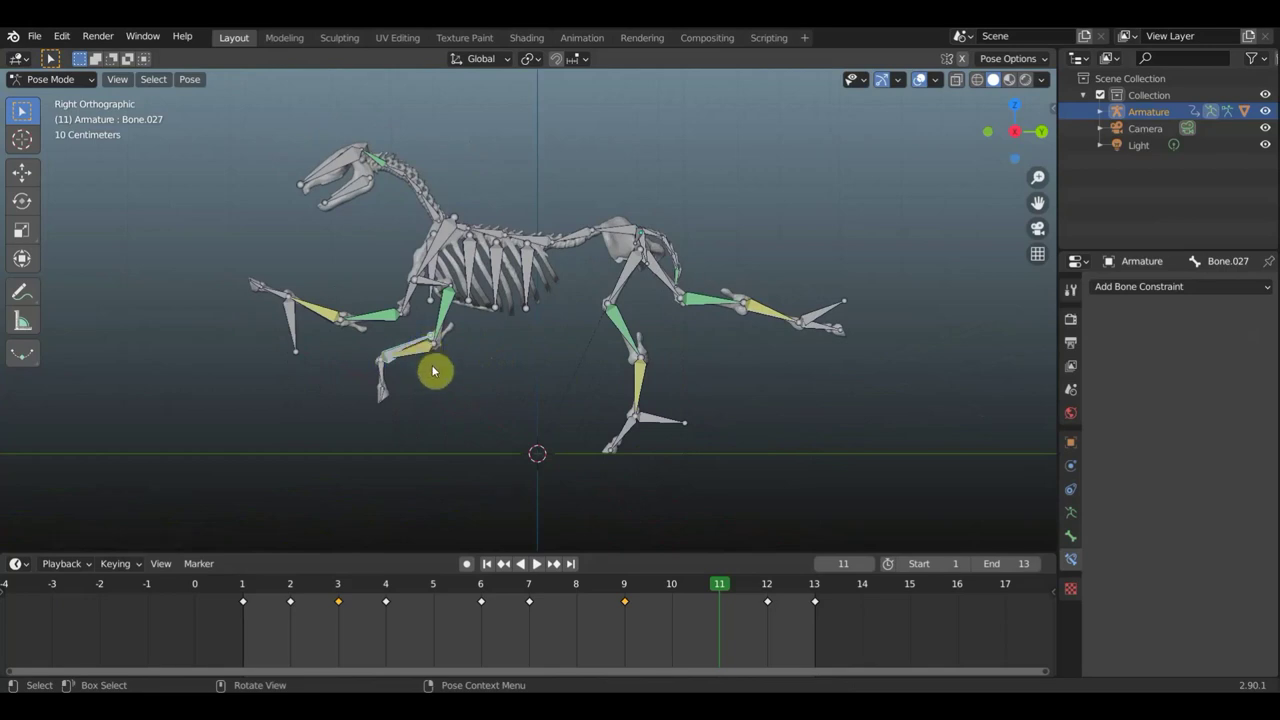
Reposition the foreleg and rotate its lower bones and upper bone Bone.038 into a forward reach
key(g)
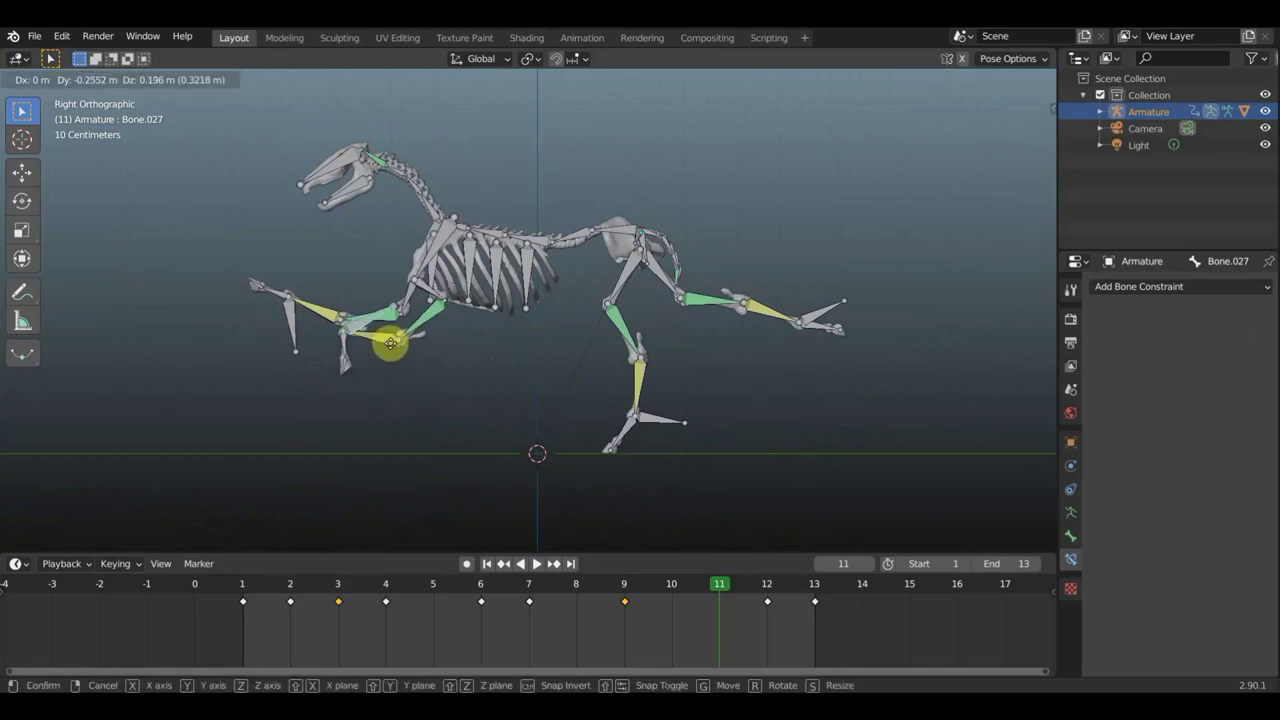
click(389, 343)
key(r)
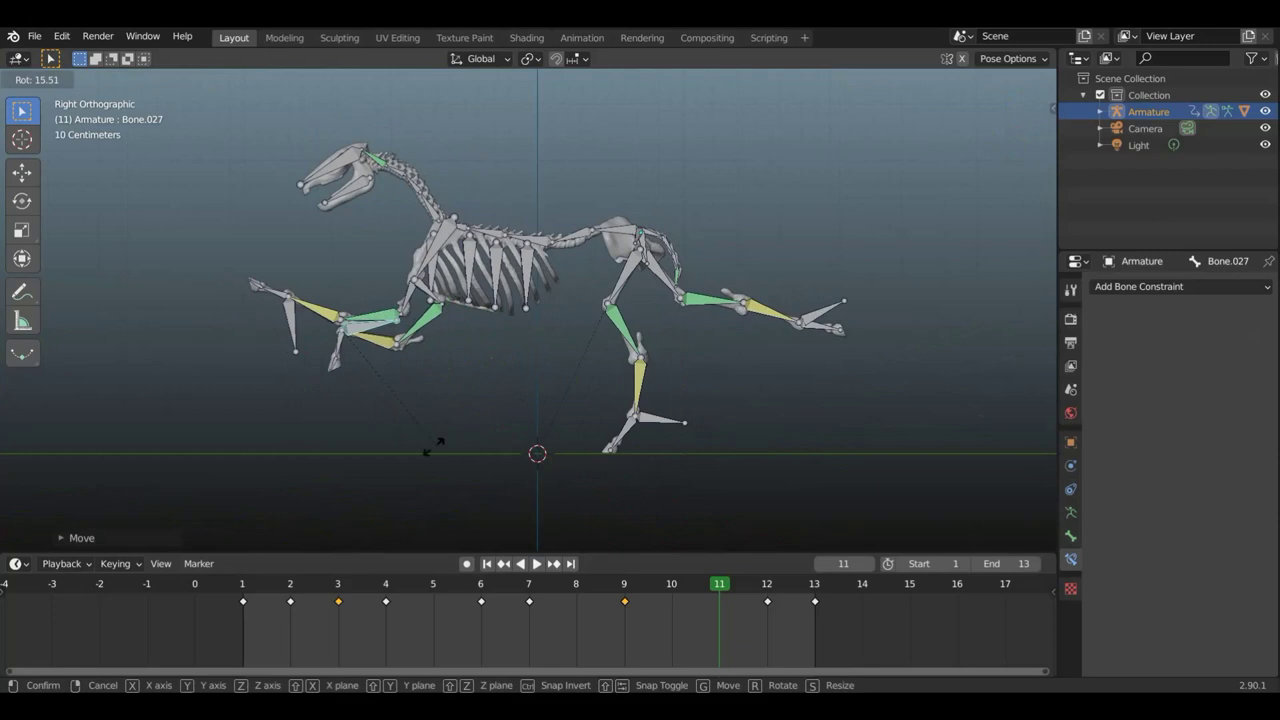
click(418, 438)
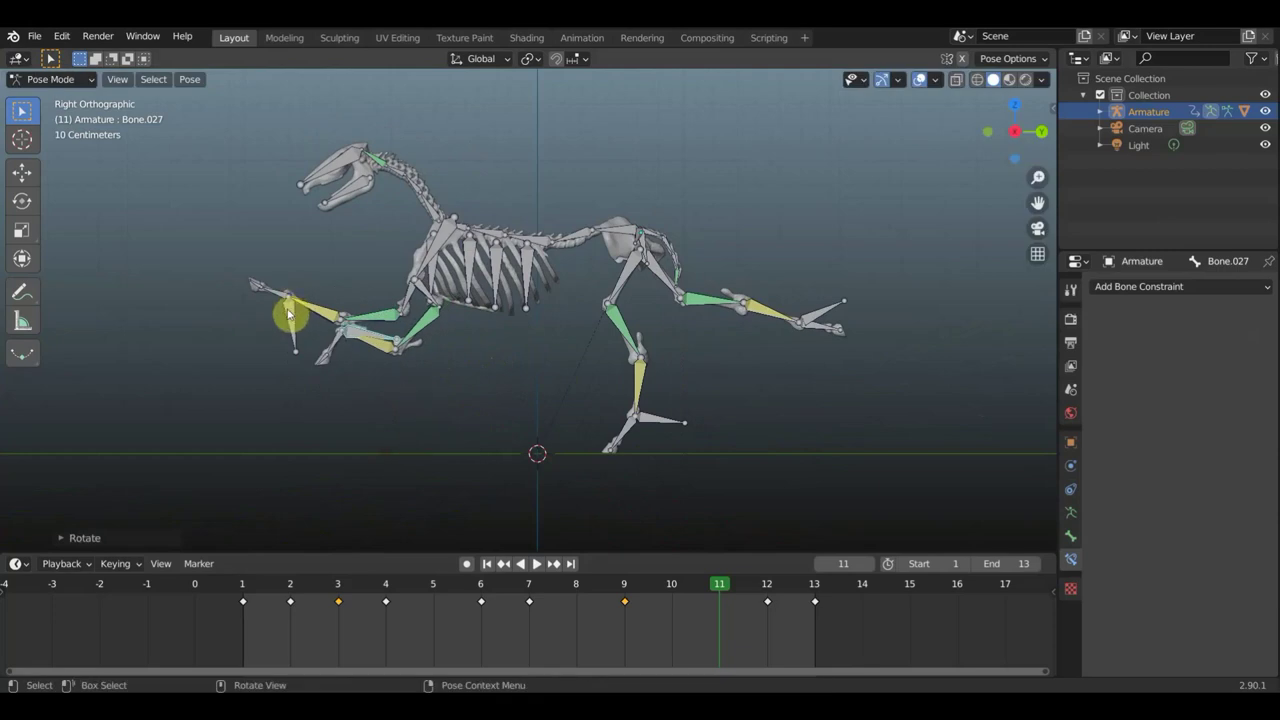
click(383, 273)
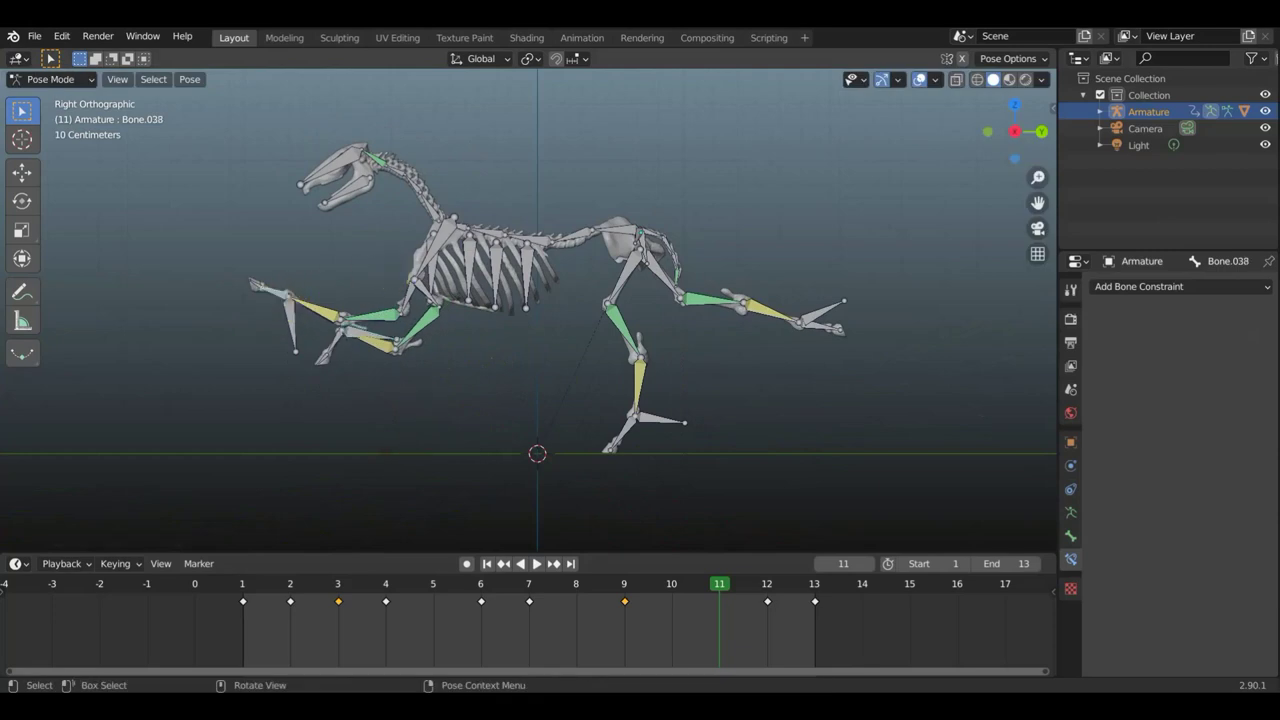
key(r)
click(347, 232)
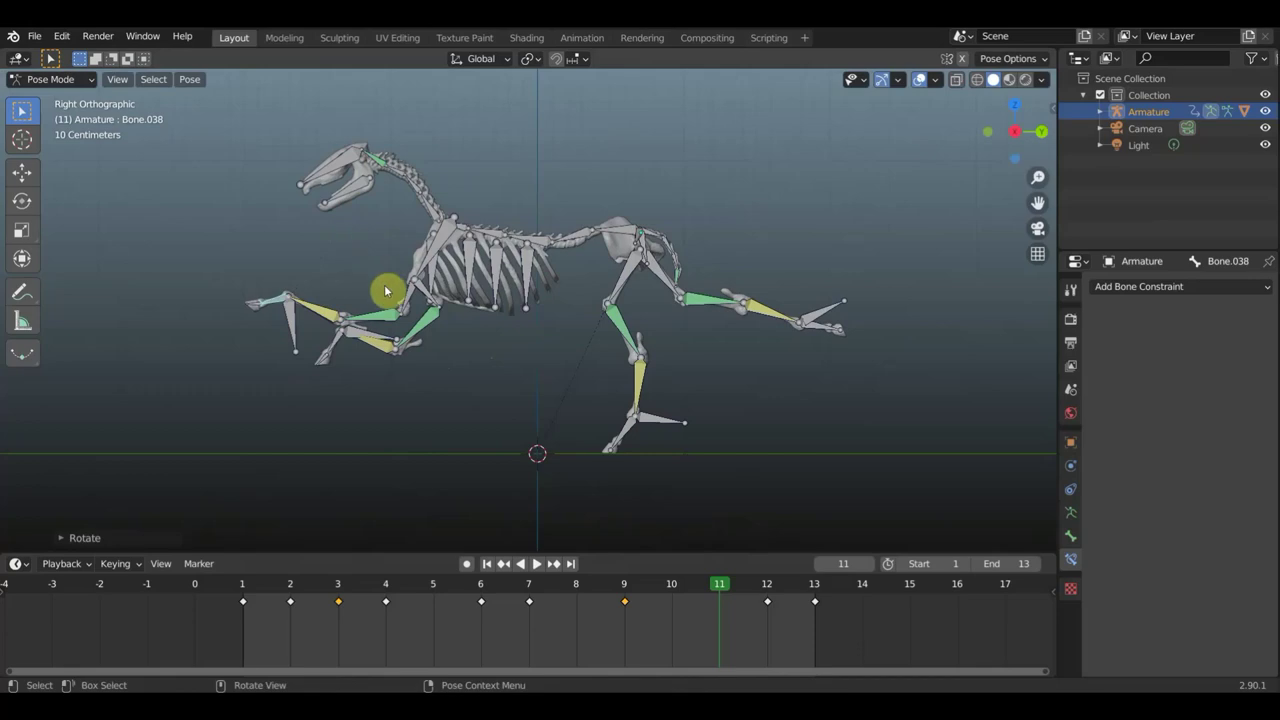
middle_drag(395, 300, 300, 315)
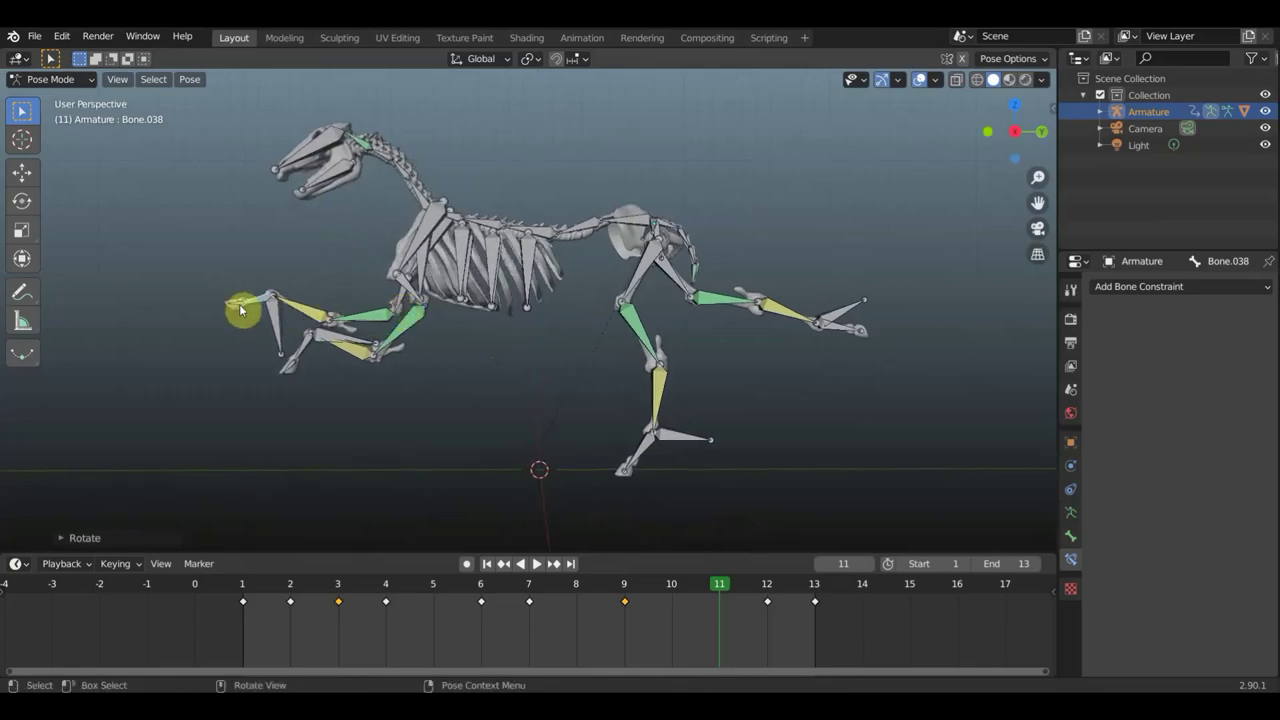
middle_drag(267, 323, 263, 314)
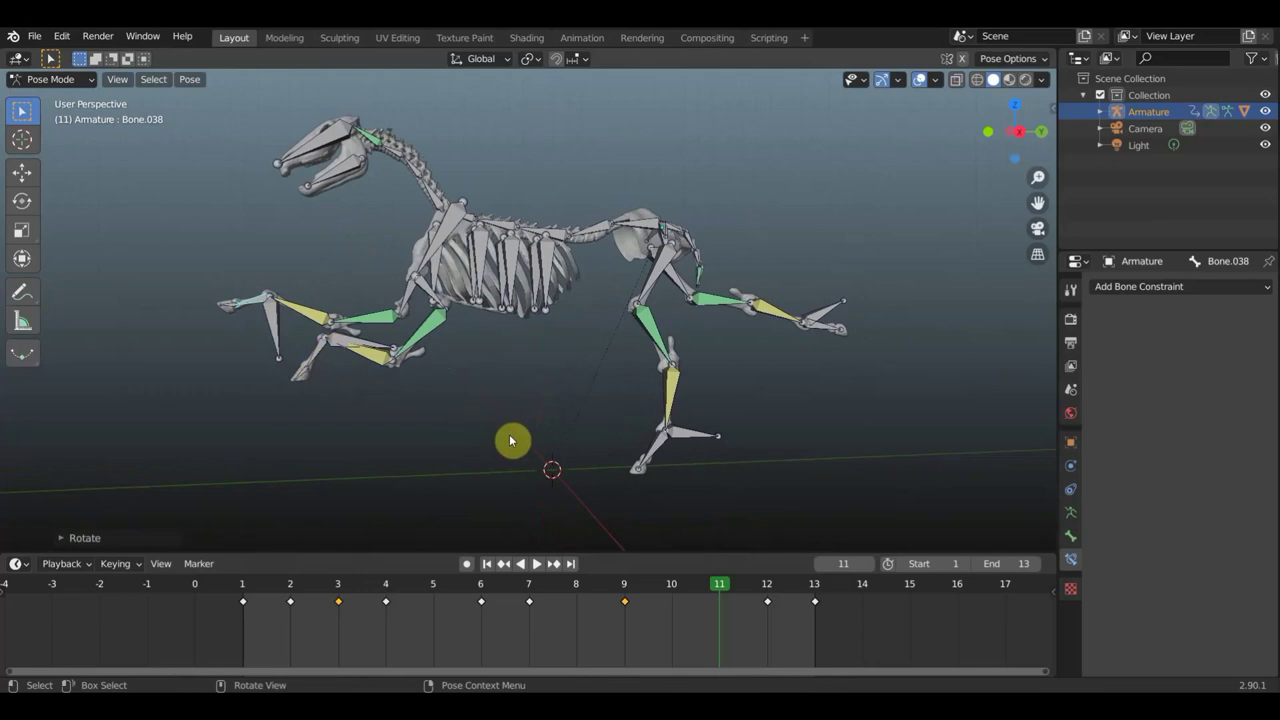
Keyframe location and rotation for all bones at frame 11
key(a)
key(i)
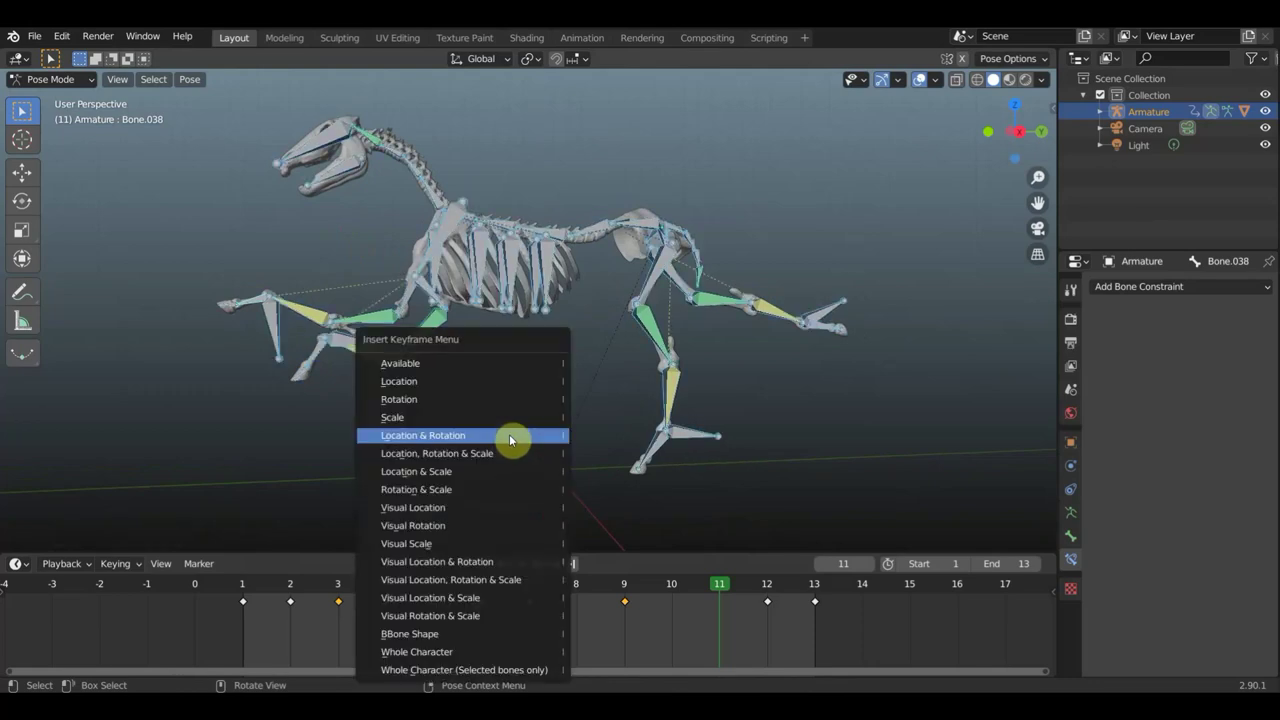
click(509, 436)
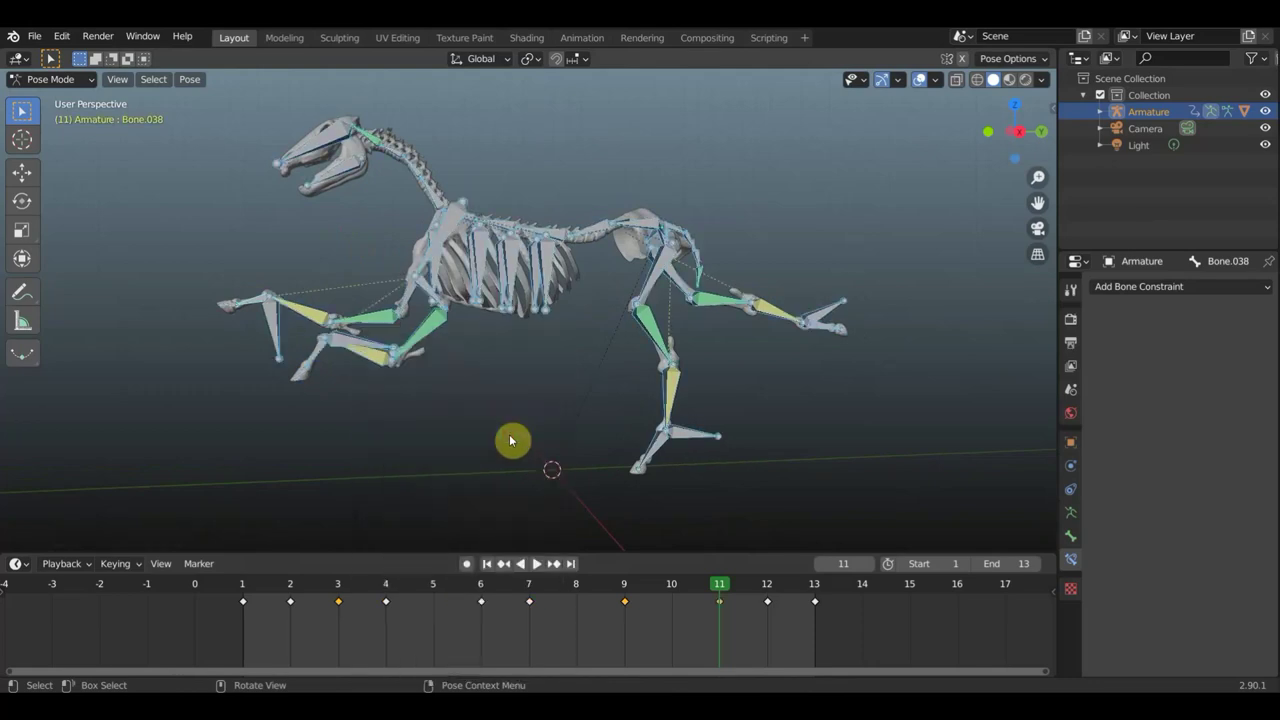
Play the gallop animation with viewport overlays turned off
click(536, 566)
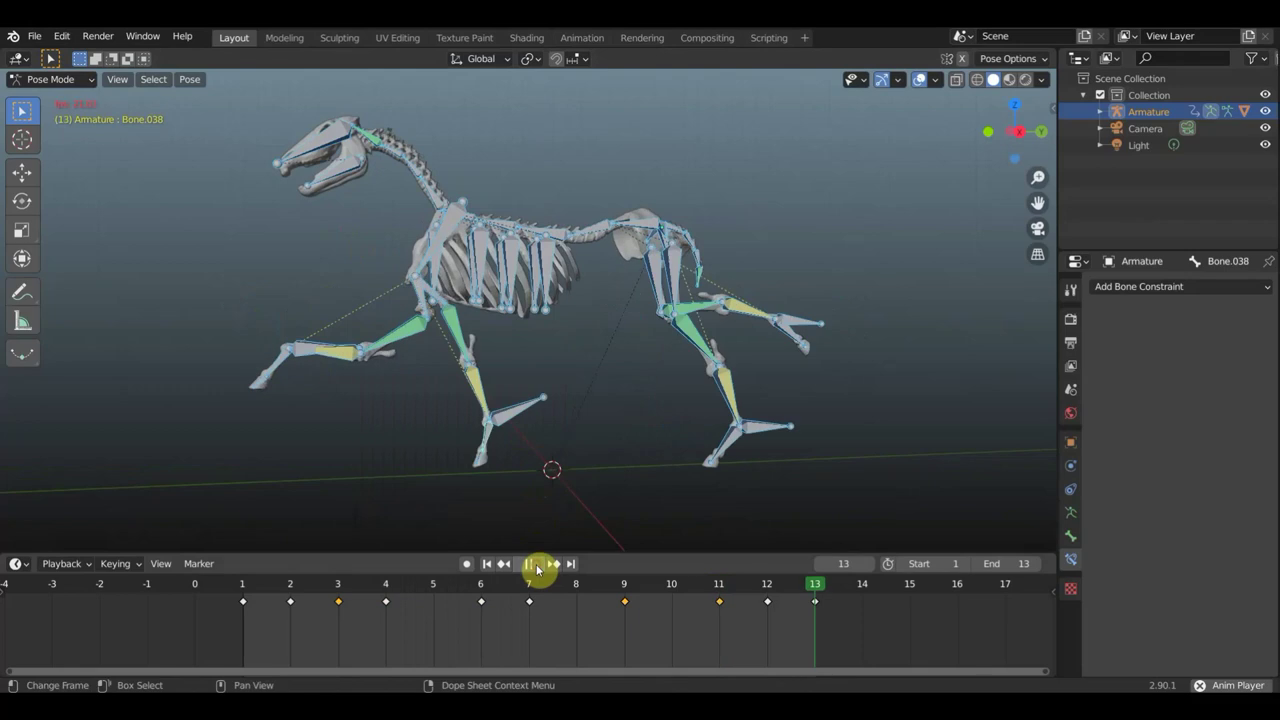
click(918, 78)
scroll(760, 290, down, 3)
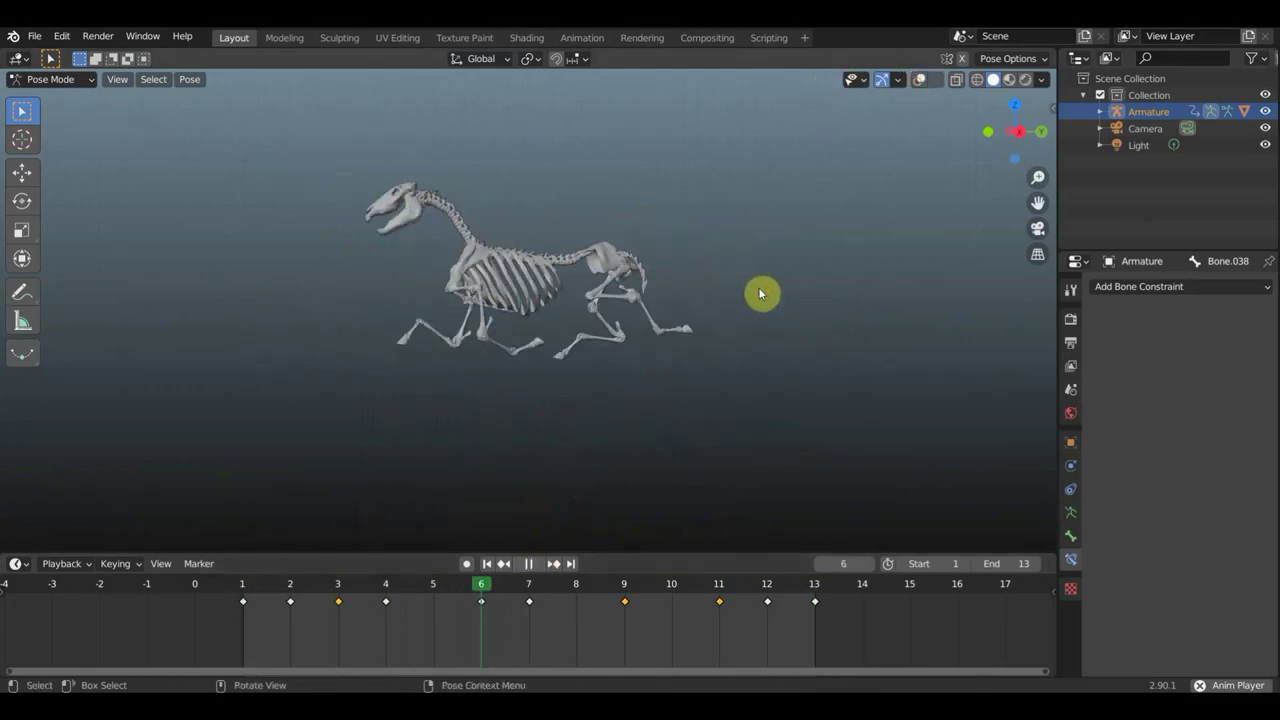
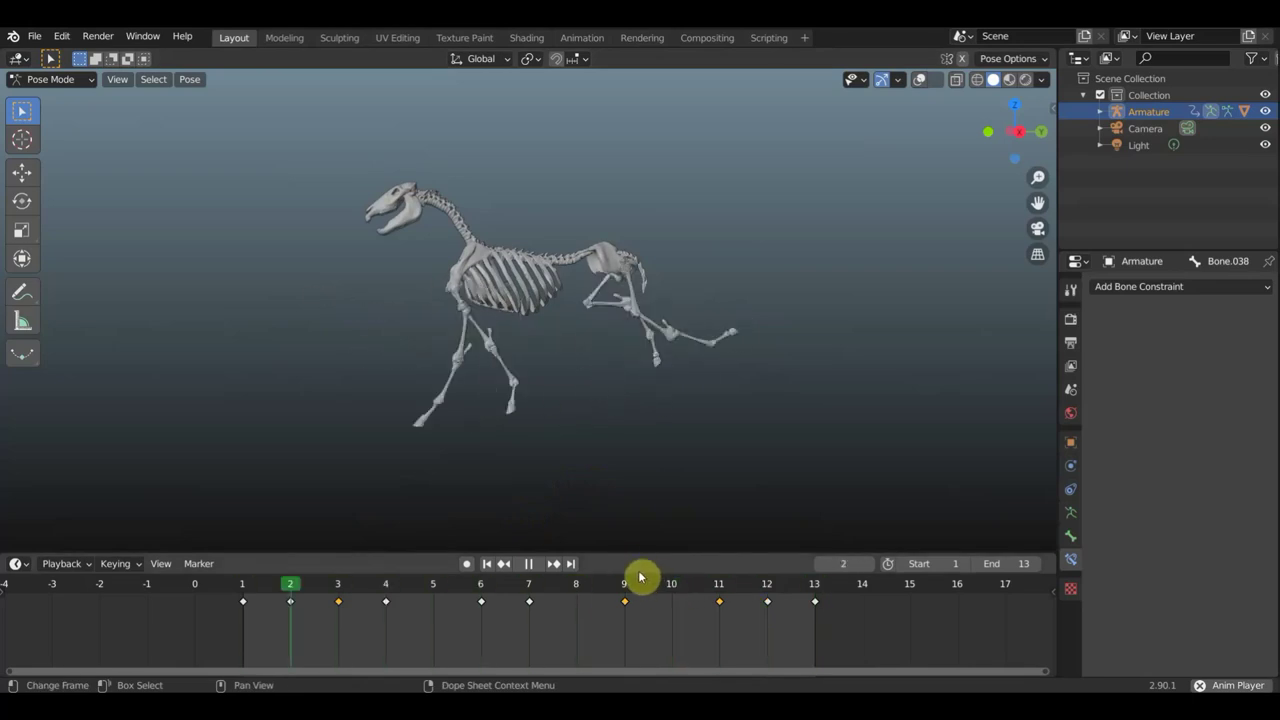
Play and stop the gallop animation several times to review the motion
click(530, 565)
click(530, 565)
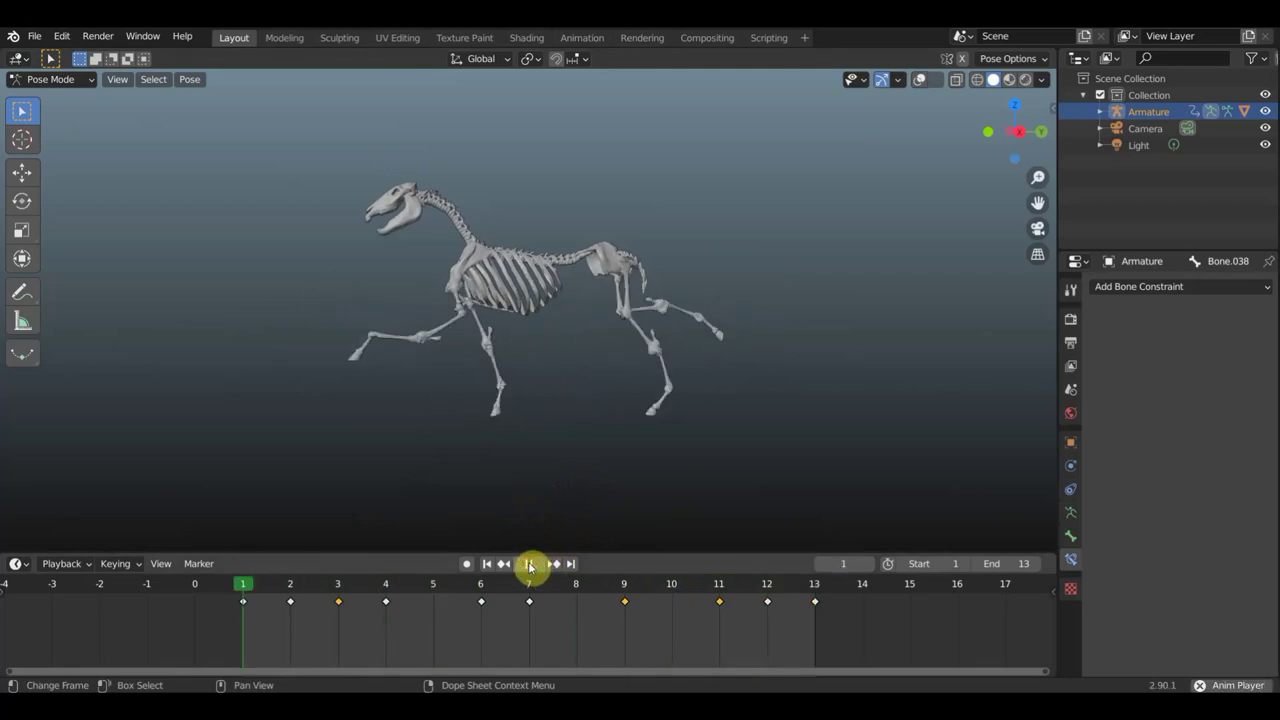
click(530, 565)
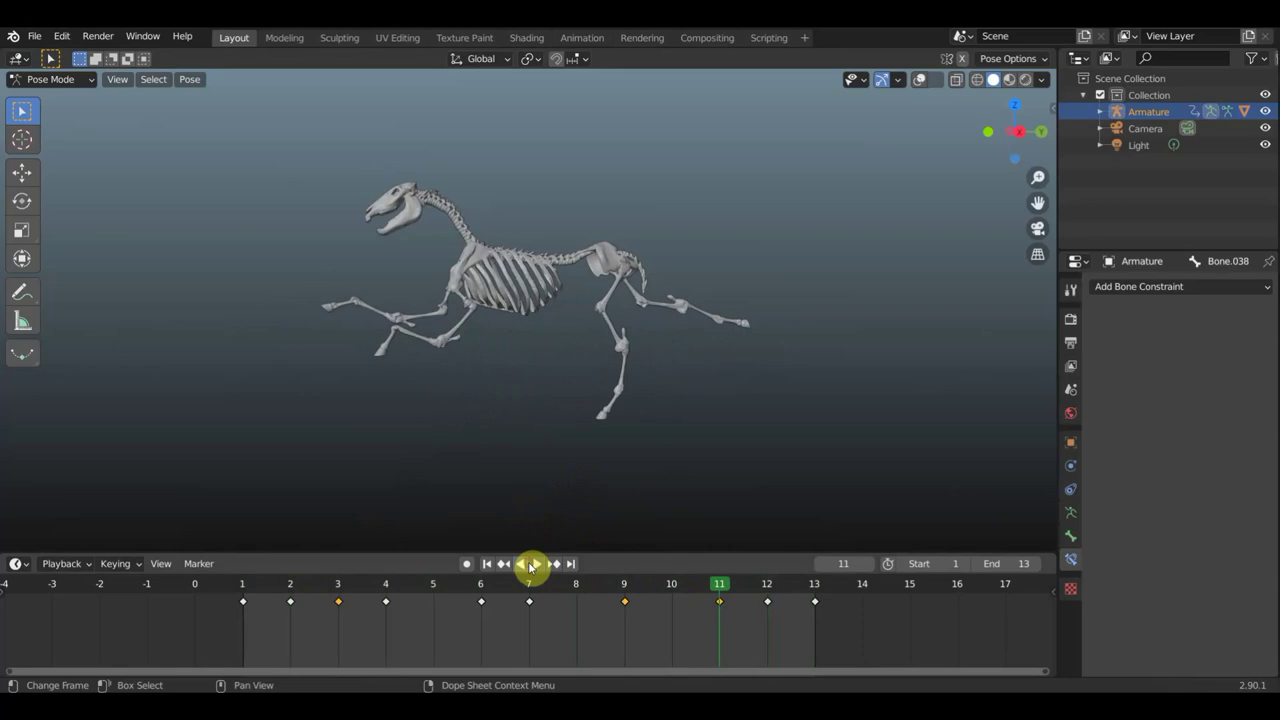
click(537, 565)
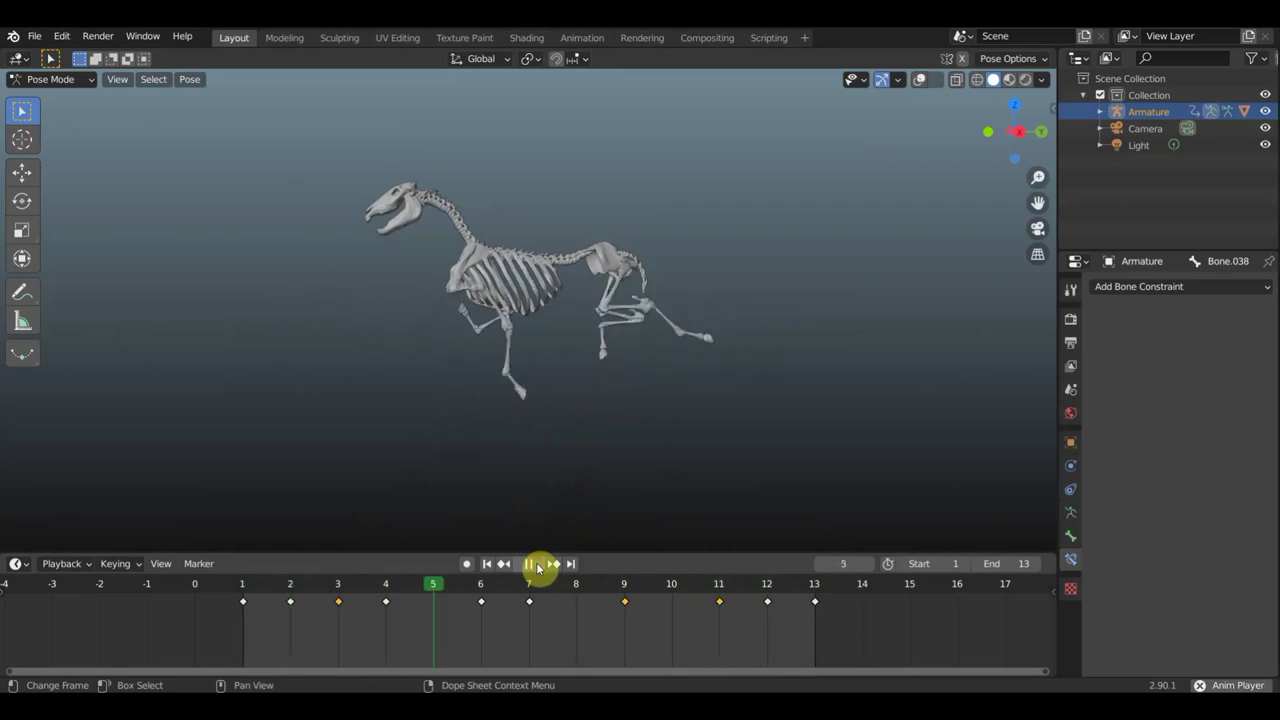
click(531, 565)
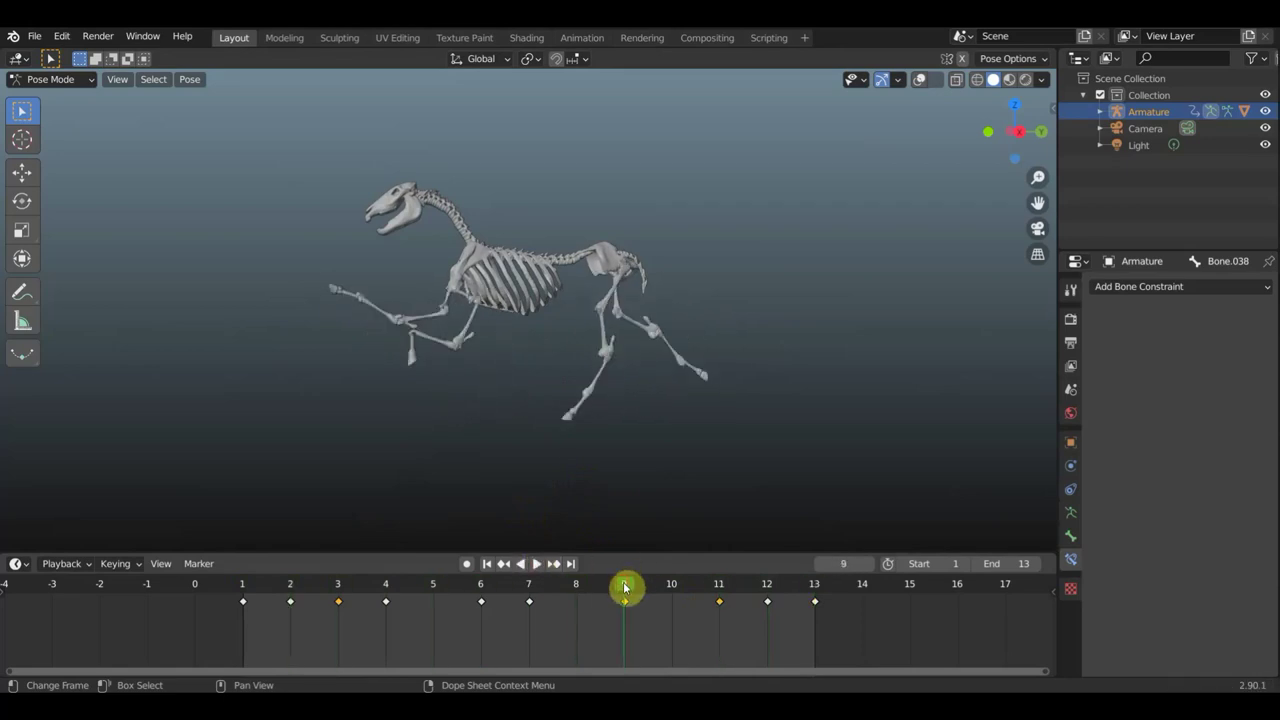
Scrub through frames 9 to 13, then zoom and orbit slightly around the horse
drag(625, 588, 720, 594)
mouse_move(747, 594)
mouse_down()
mouse_move(812, 597)
mouse_move(523, 637)
mouse_move(566, 640)
mouse_up()
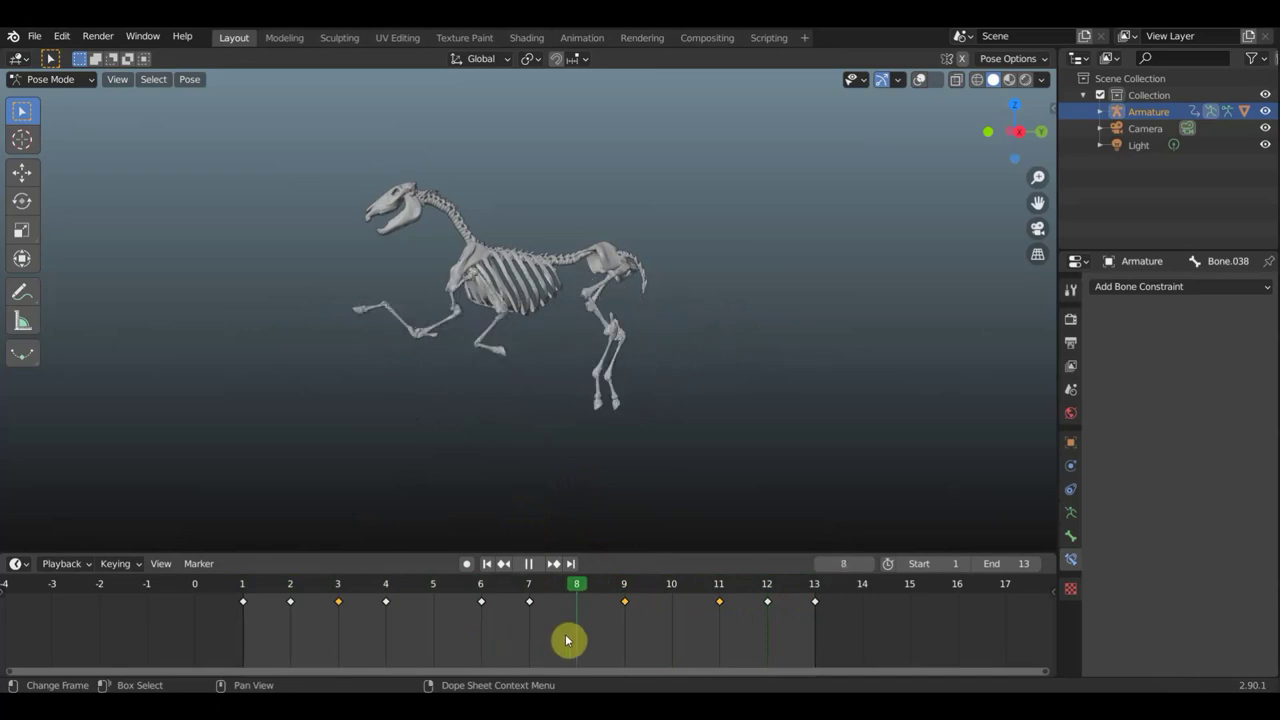
scroll(654, 443, up, 1)
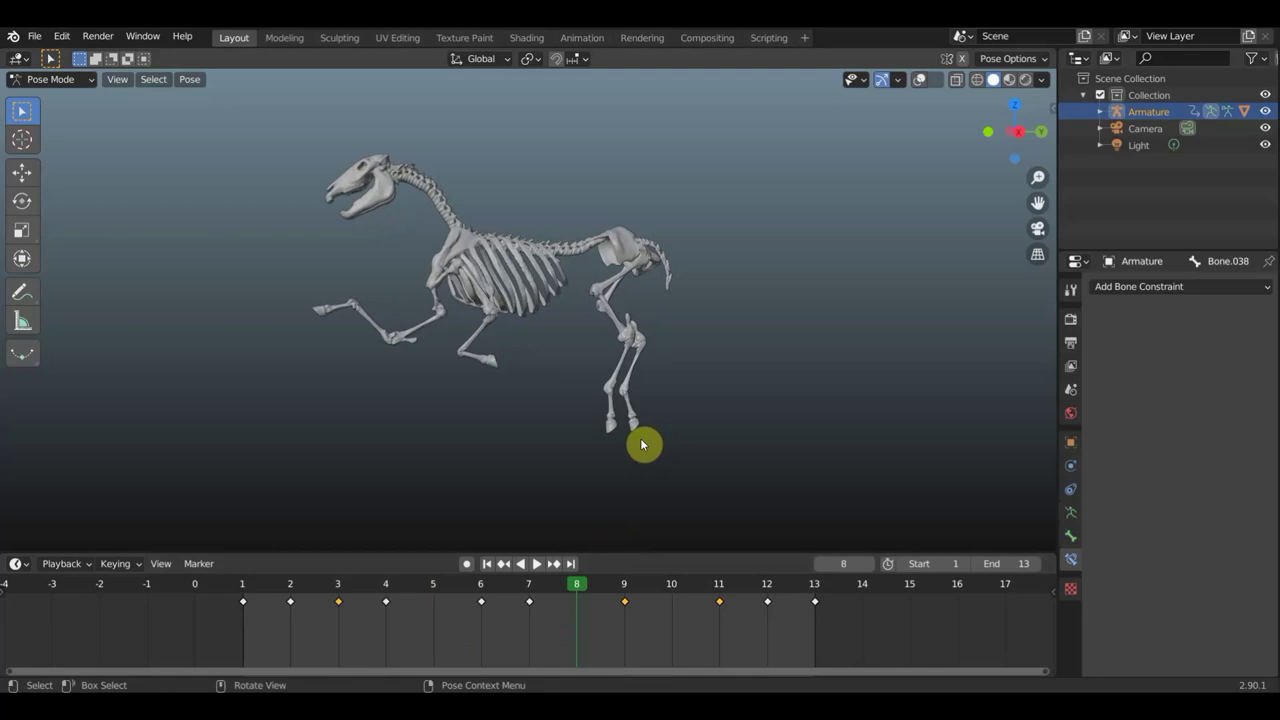
middle_drag(641, 444, 682, 430)
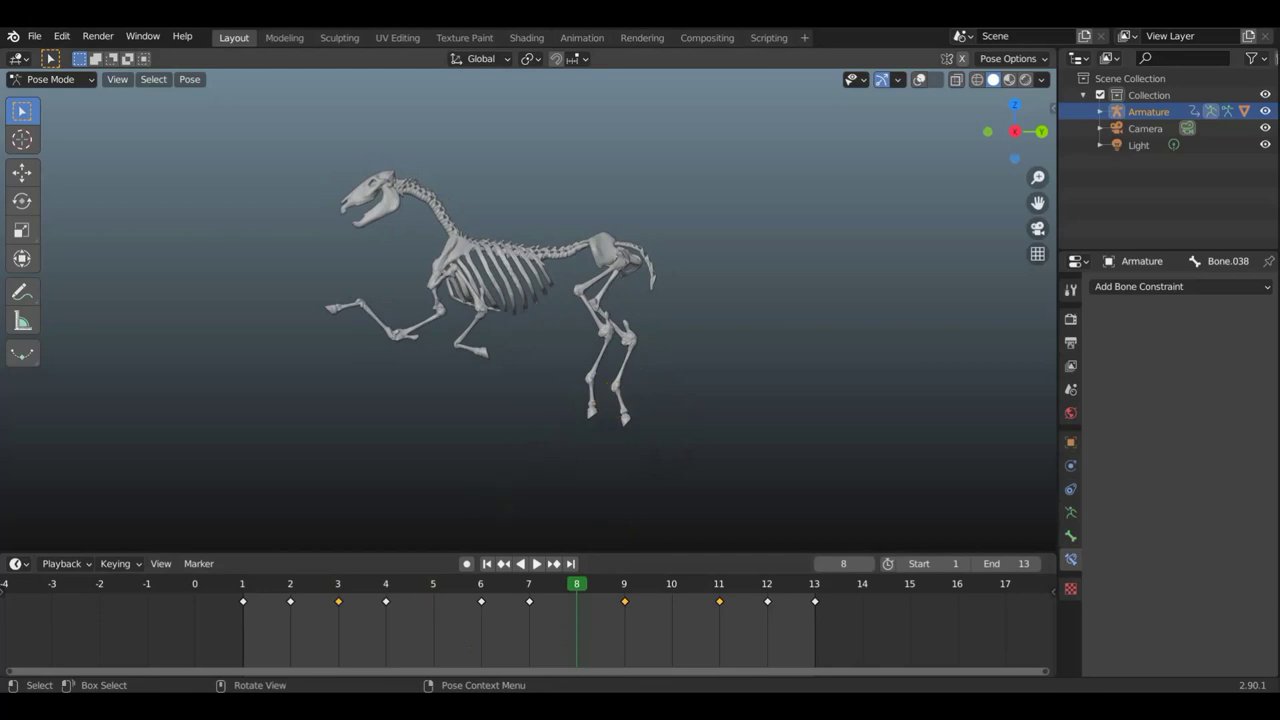
Show the bones and move and rotate hind foot Bone.045 lower and further back, in side view
key(shift+alt+z)
click(638, 405)
middle_drag(703, 402, 691, 397)
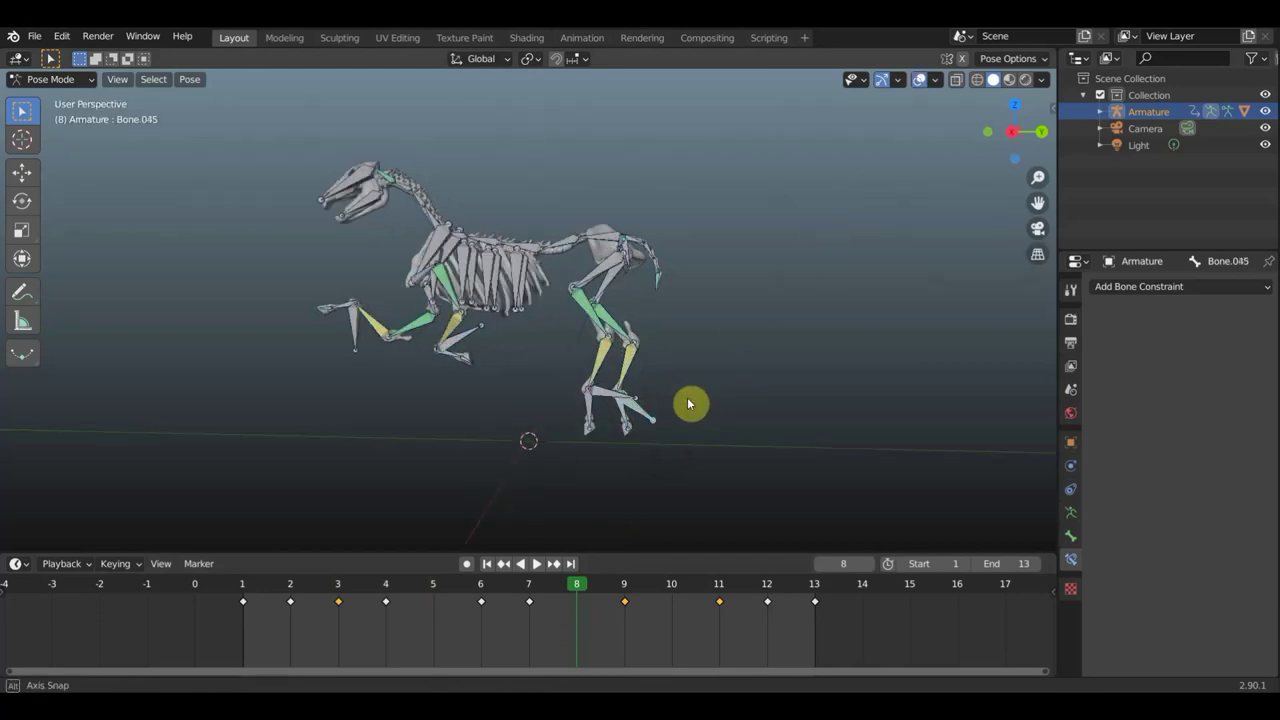
key(KP_3)
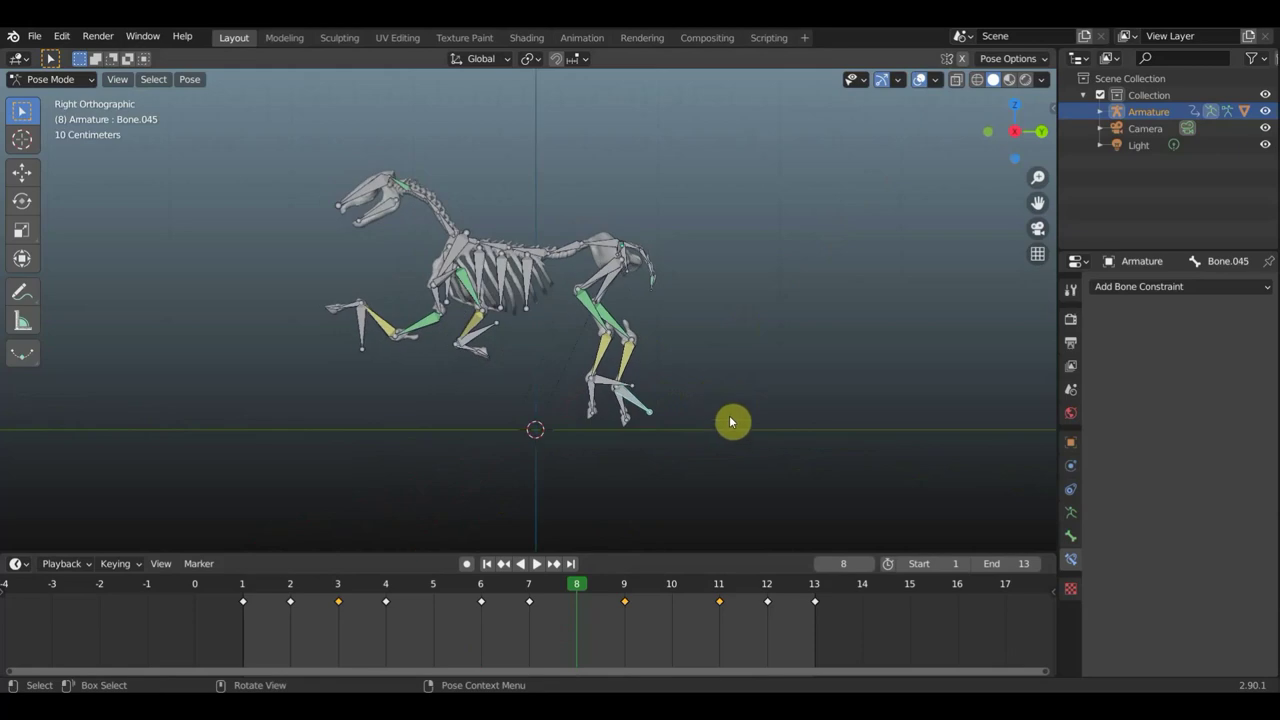
key(g)
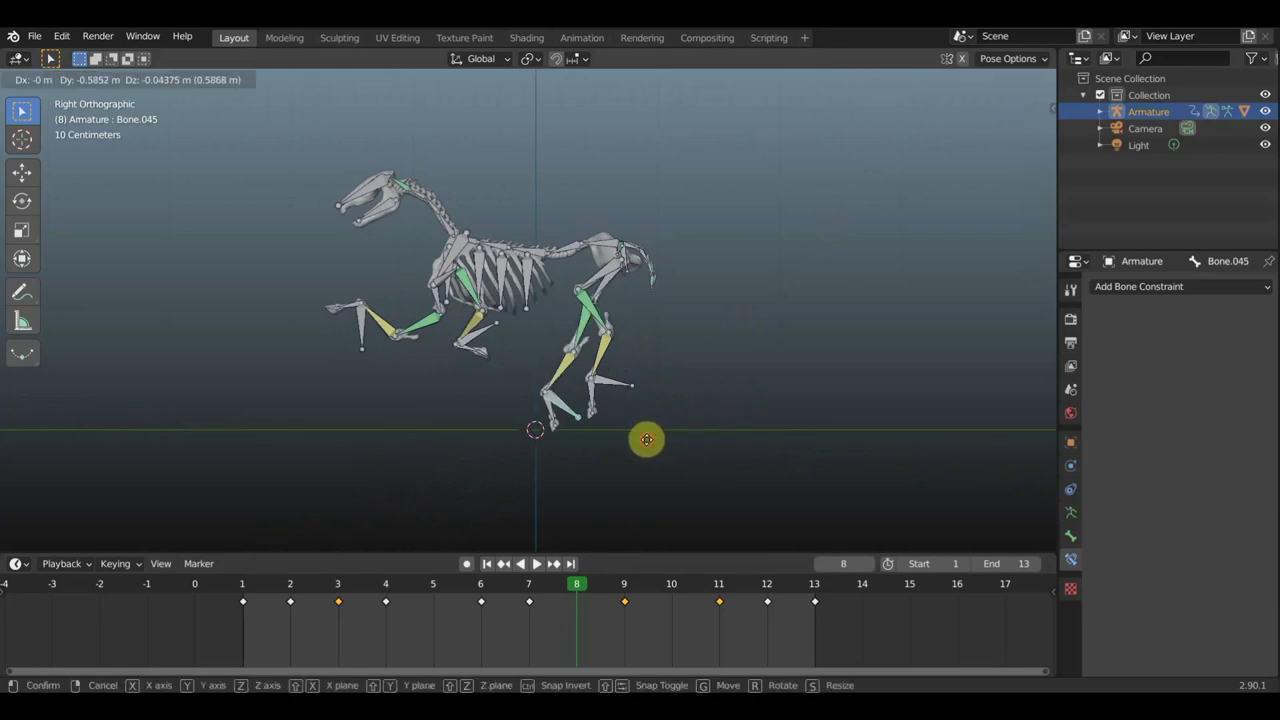
click(646, 440)
key(r)
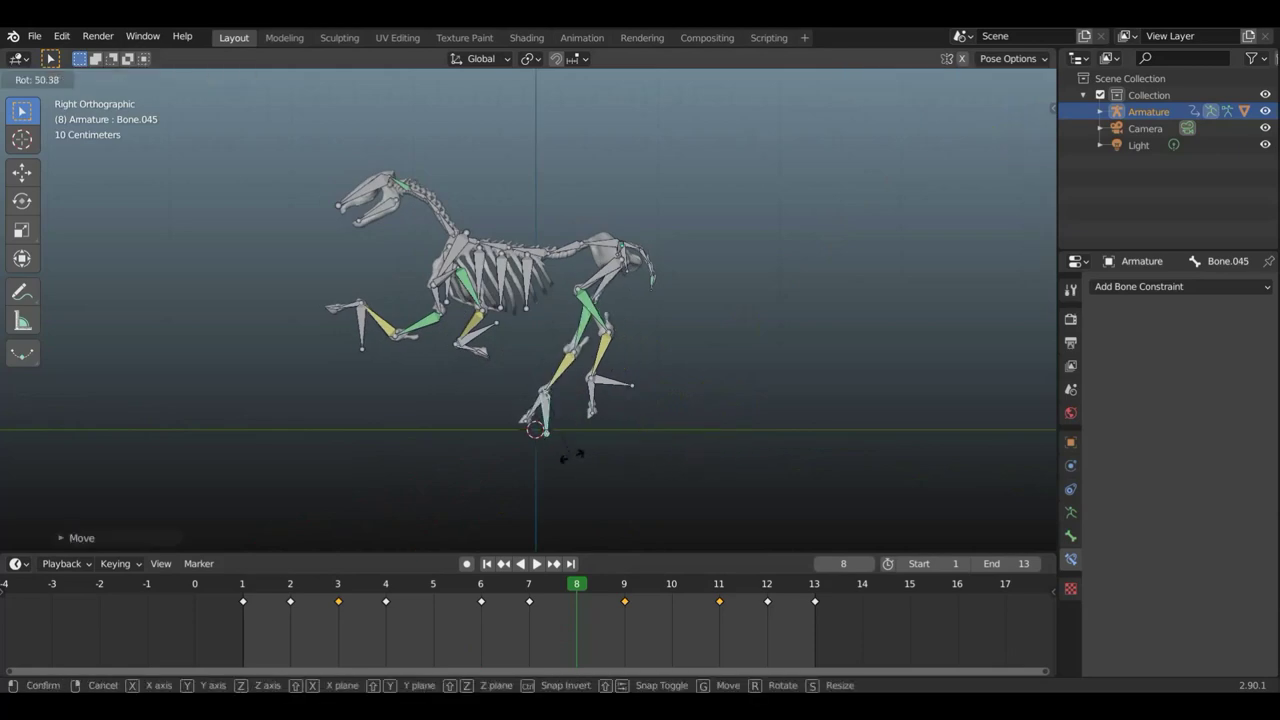
click(572, 458)
key(g)
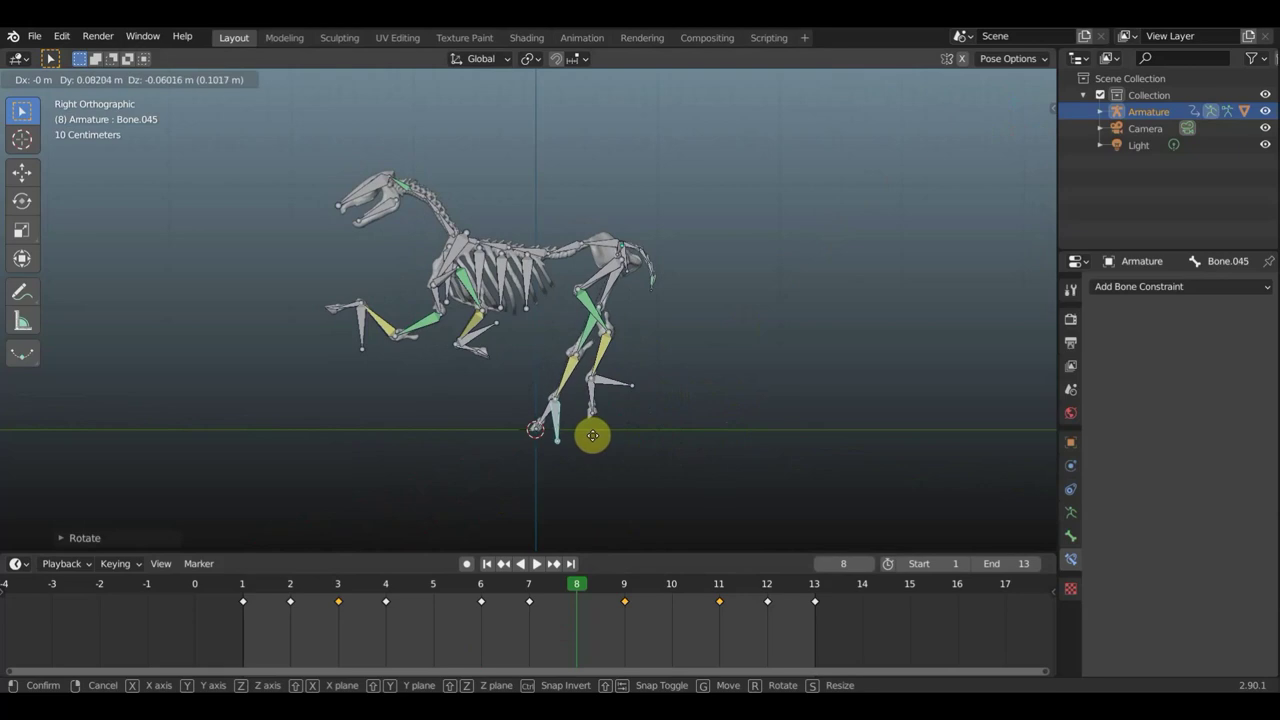
click(592, 436)
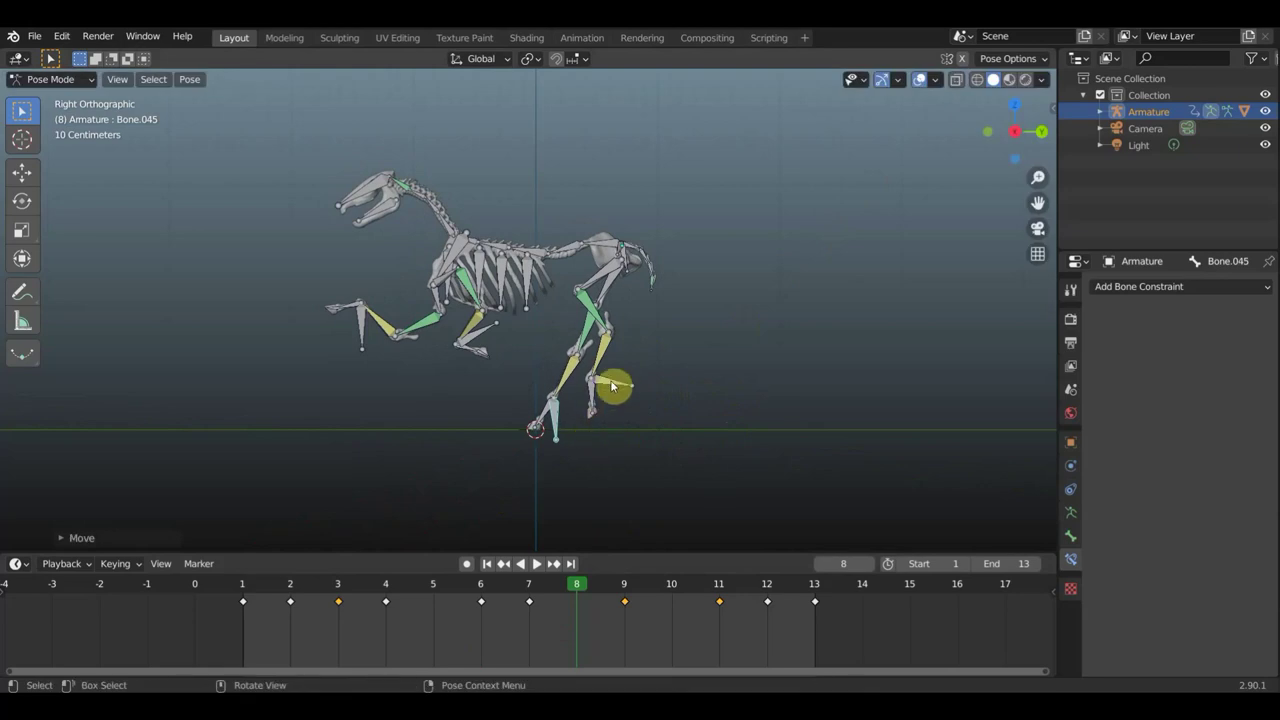
Move and rotate upper hind-leg Bone.028 up and back into position
click(588, 418)
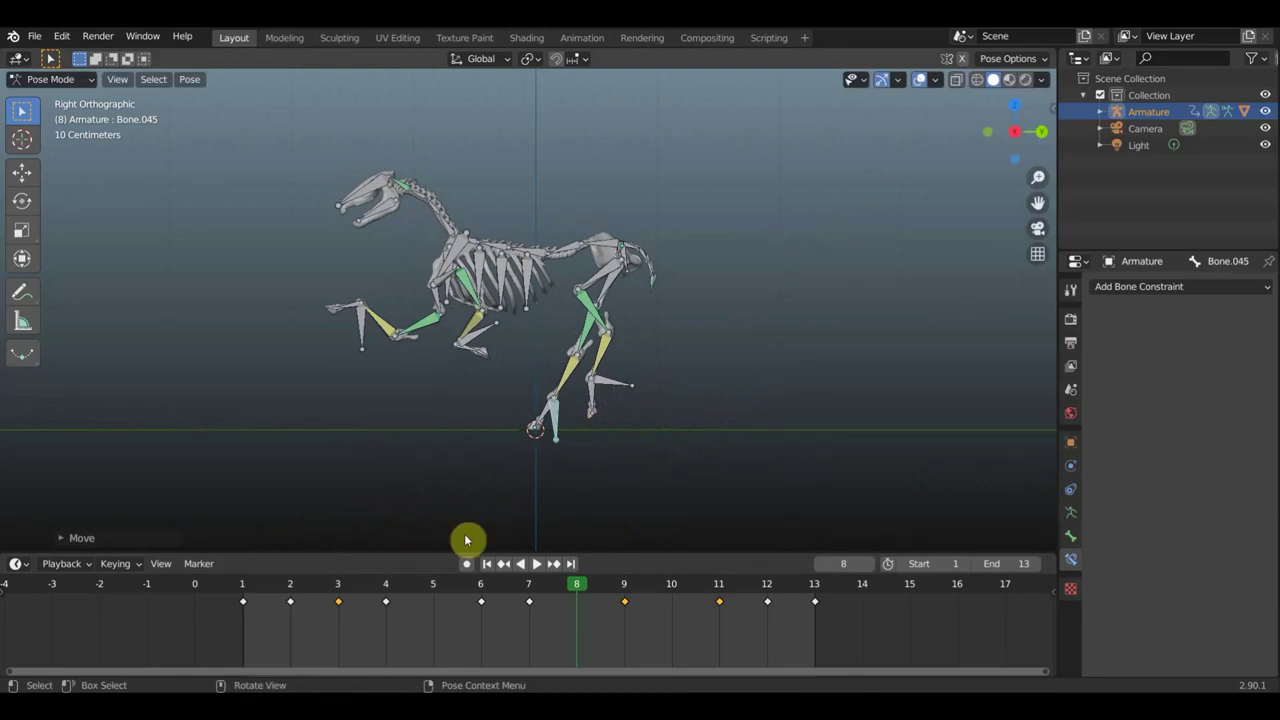
key(g)
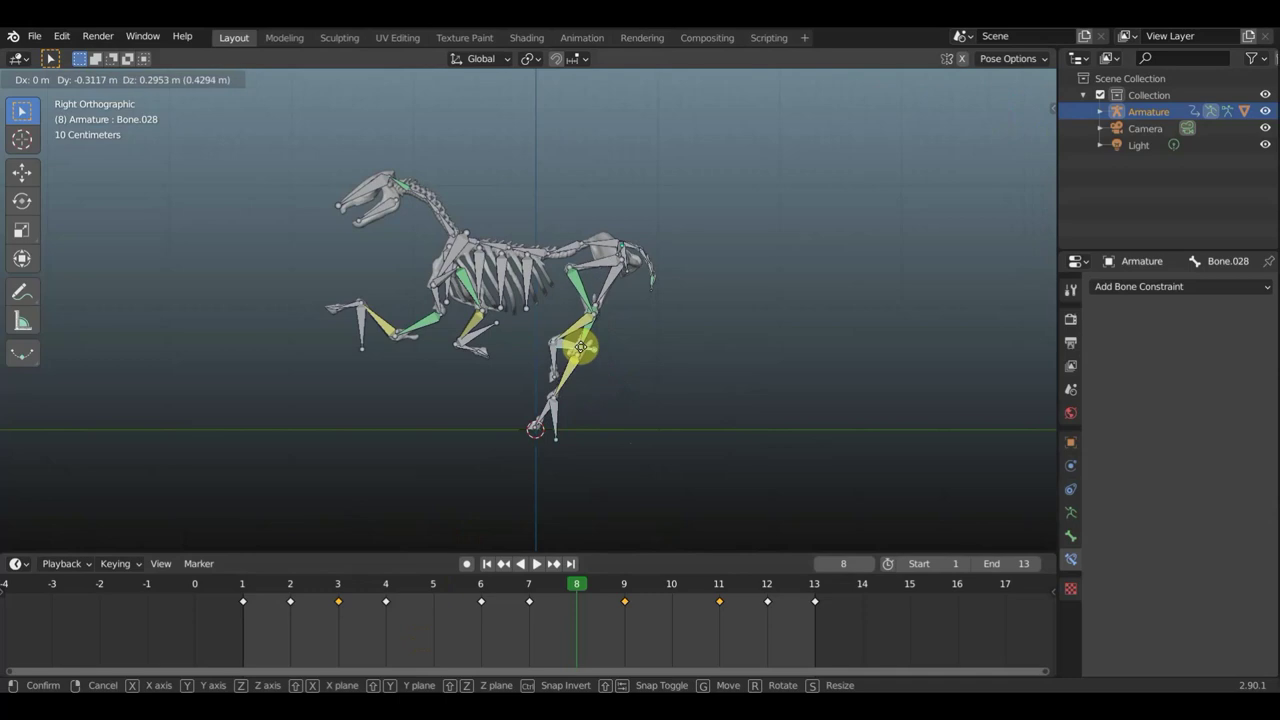
click(583, 343)
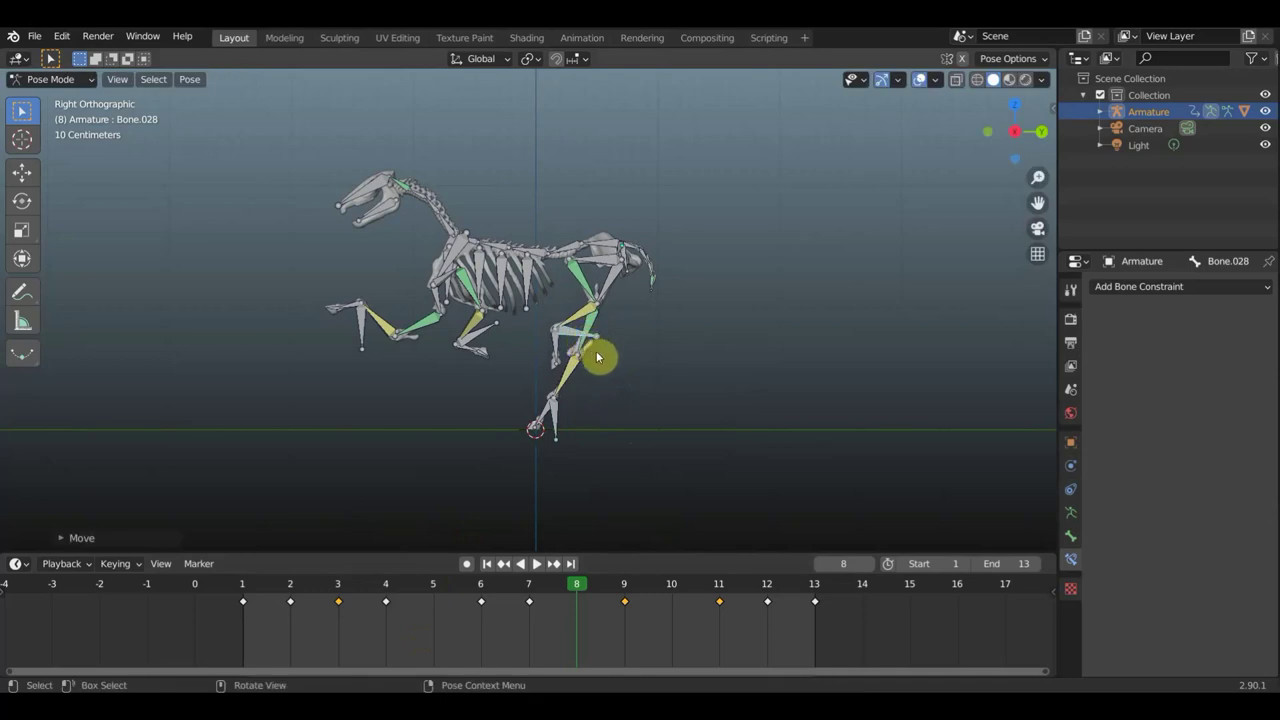
key(r)
click(600, 347)
key(g)
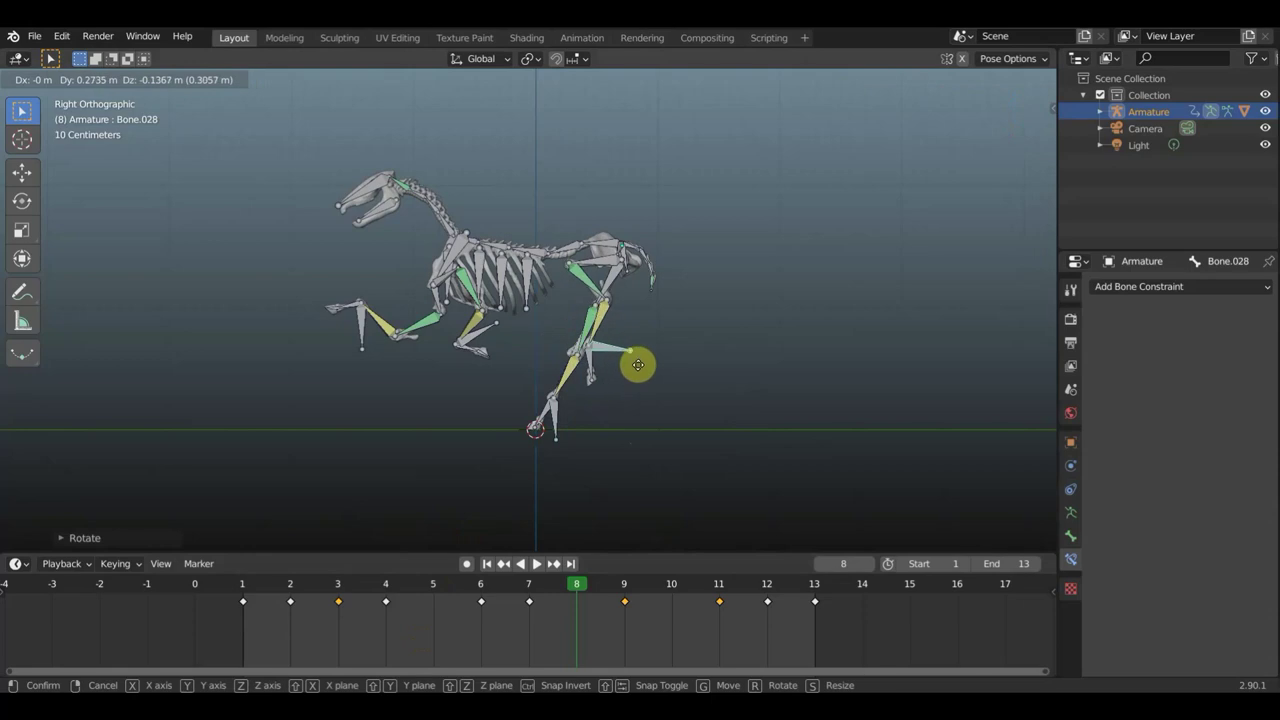
click(627, 366)
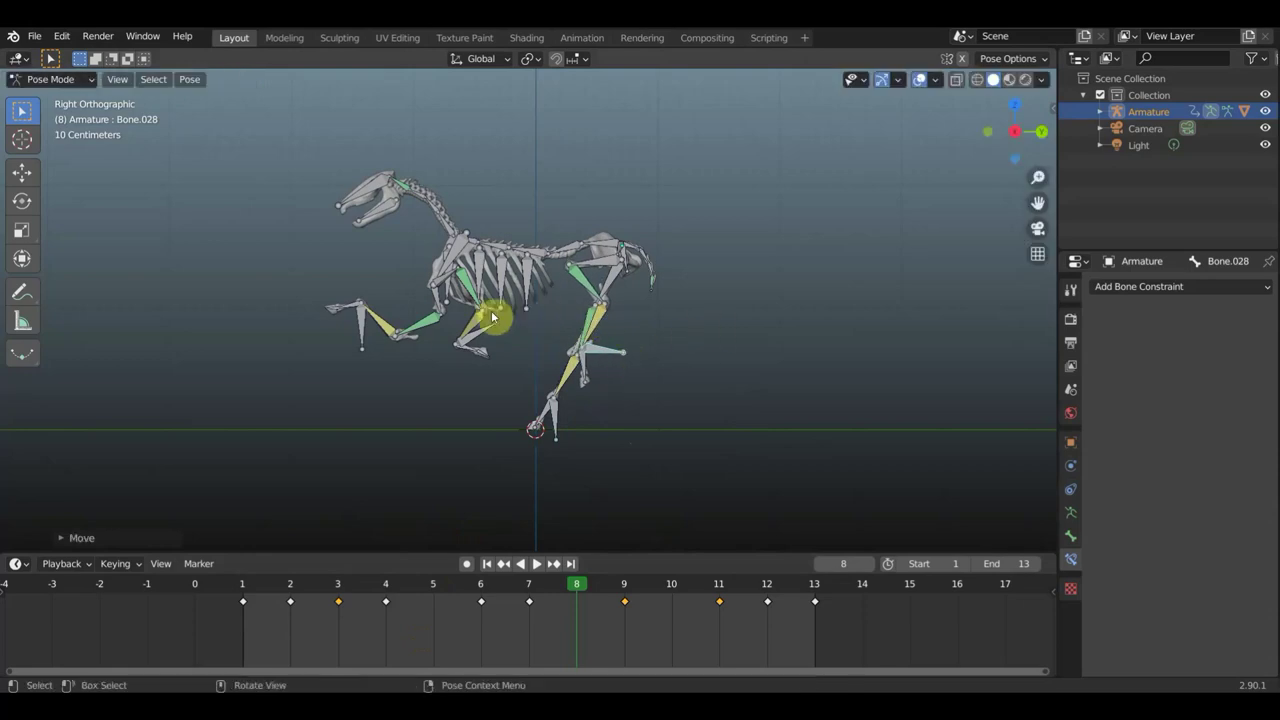
Select all bones and insert a keyframe for the whole pose at frame 8
key(a)
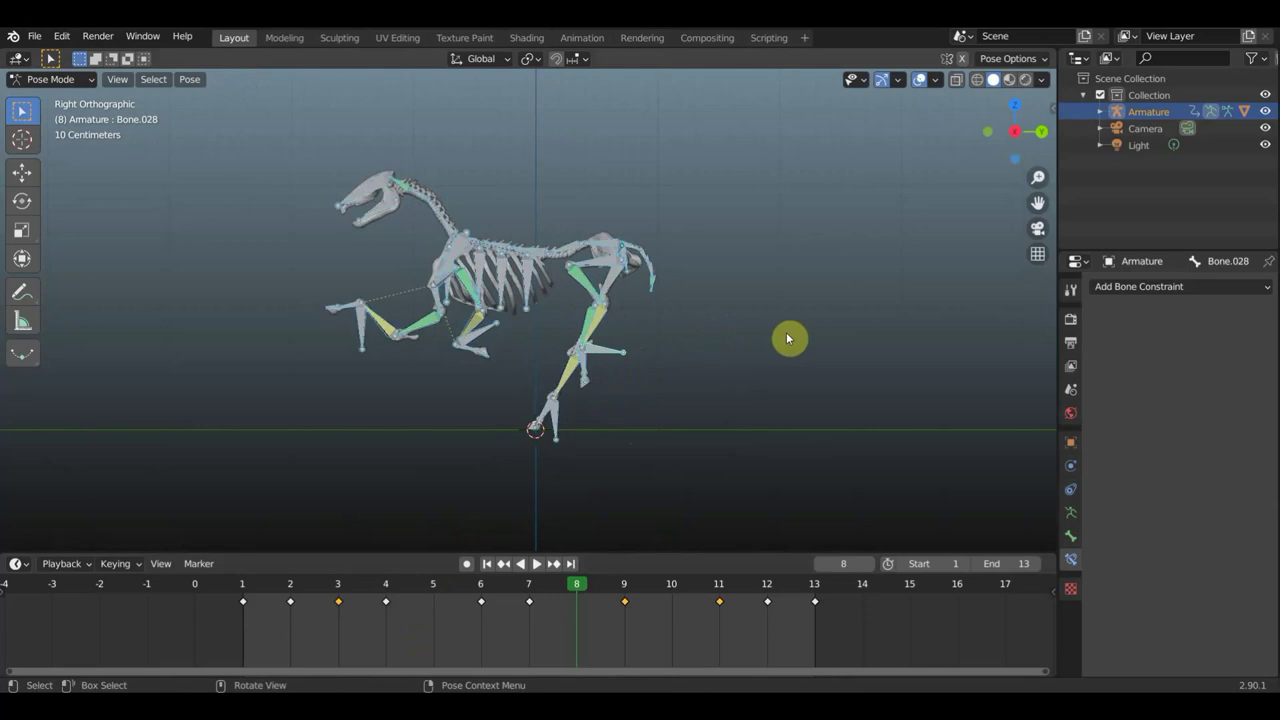
key(i)
click(786, 332)
Hide the bone overlays and play the gallop, stopping at frame 10 to compare poses
click(921, 83)
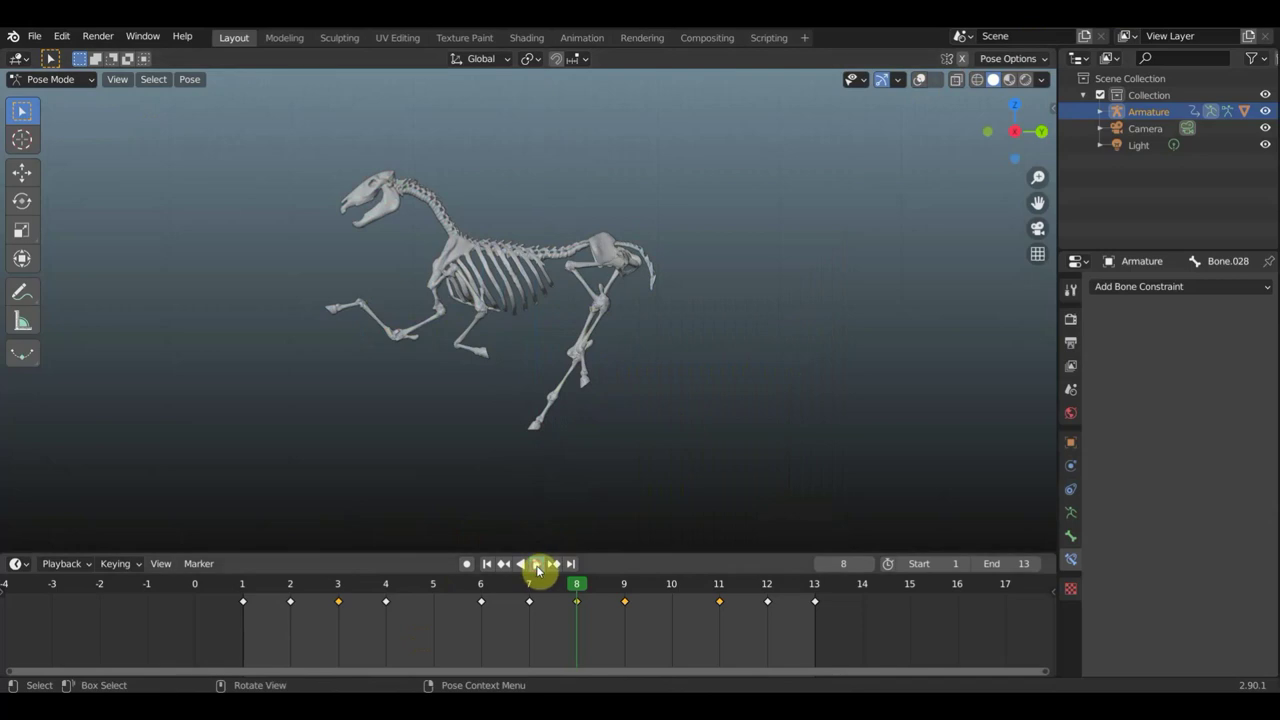
click(537, 566)
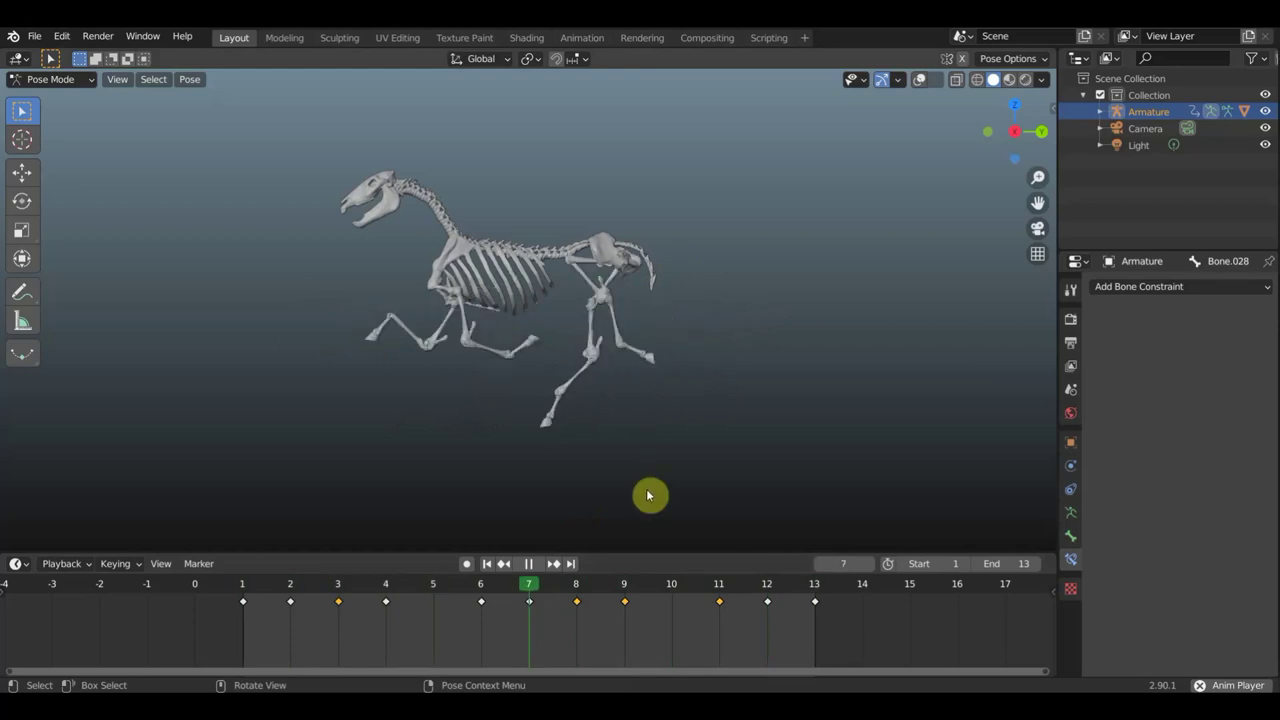
click(527, 566)
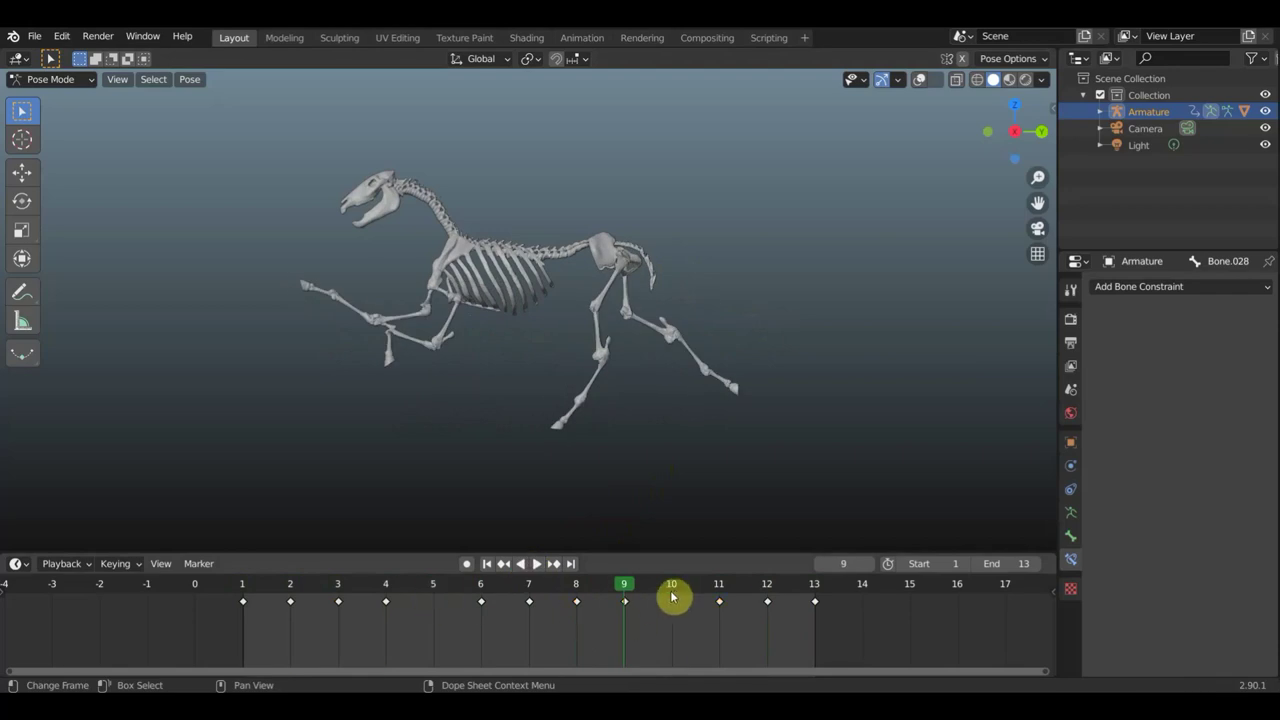
click(673, 595)
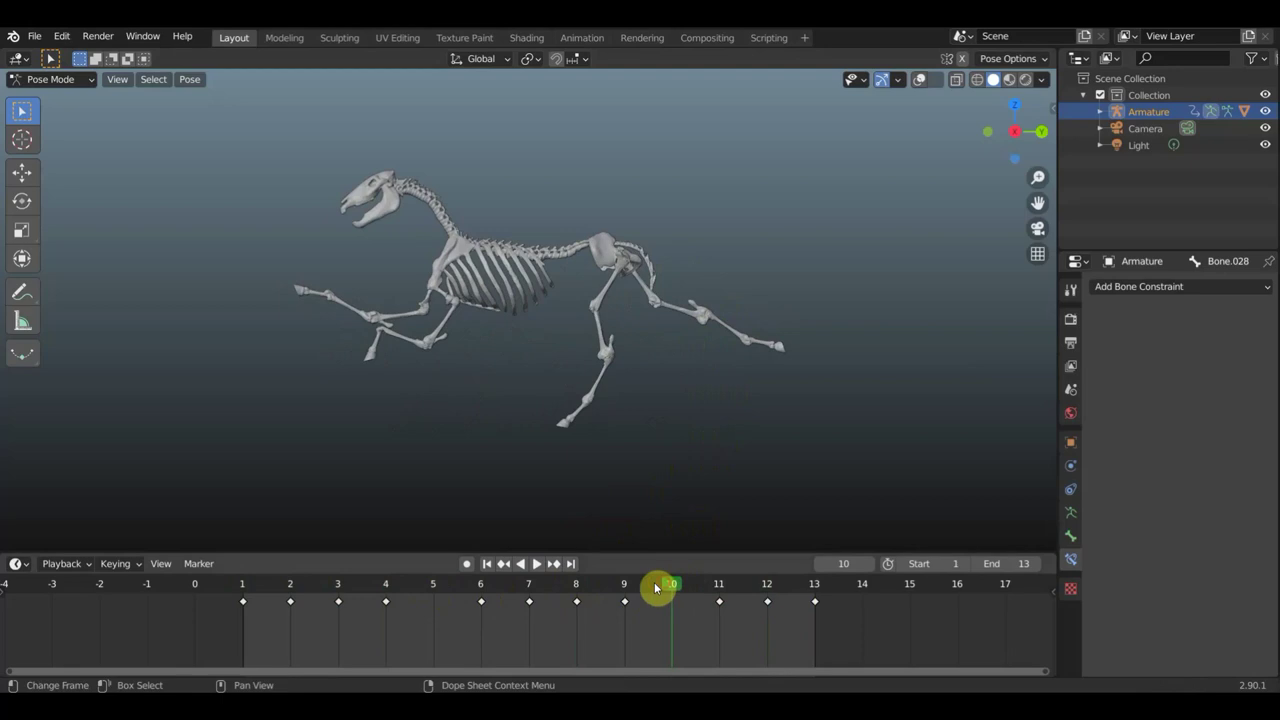
key(space)
drag(656, 594, 674, 600)
key(space)
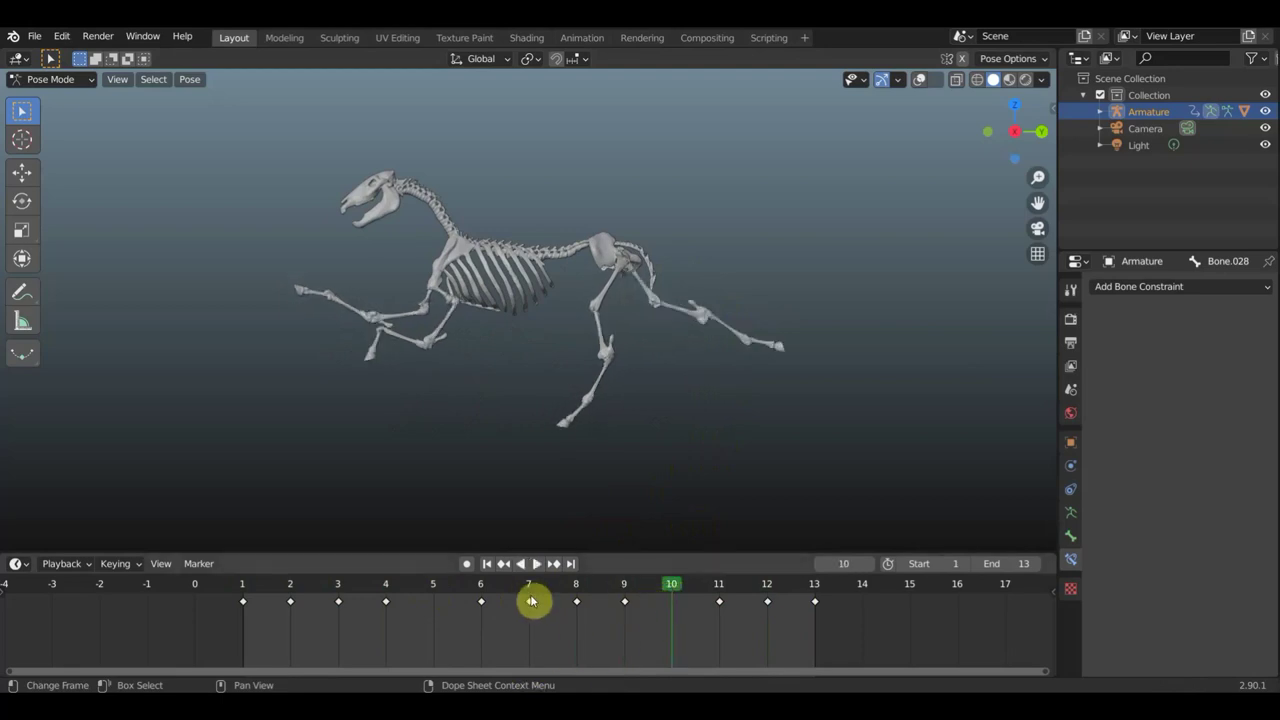
Move the frame 9 keyframe to frame 10, replay the cycle, and go to frame 9
click(624, 602)
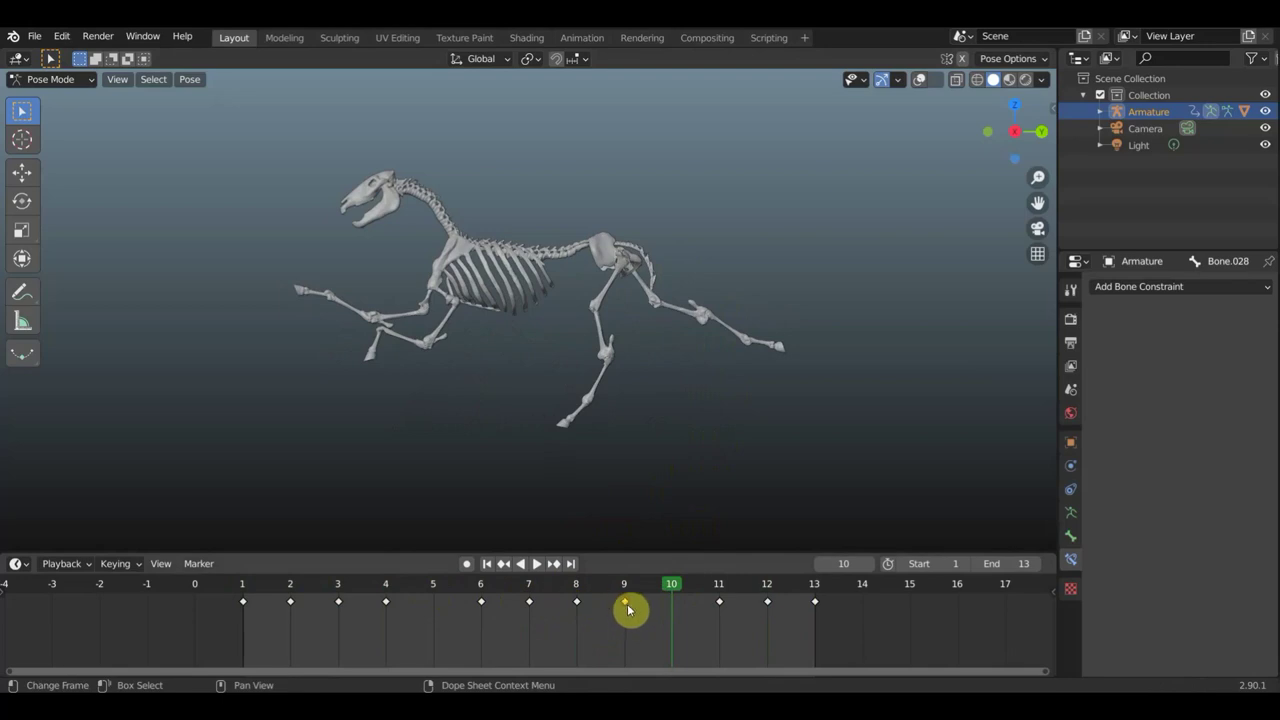
key(g)
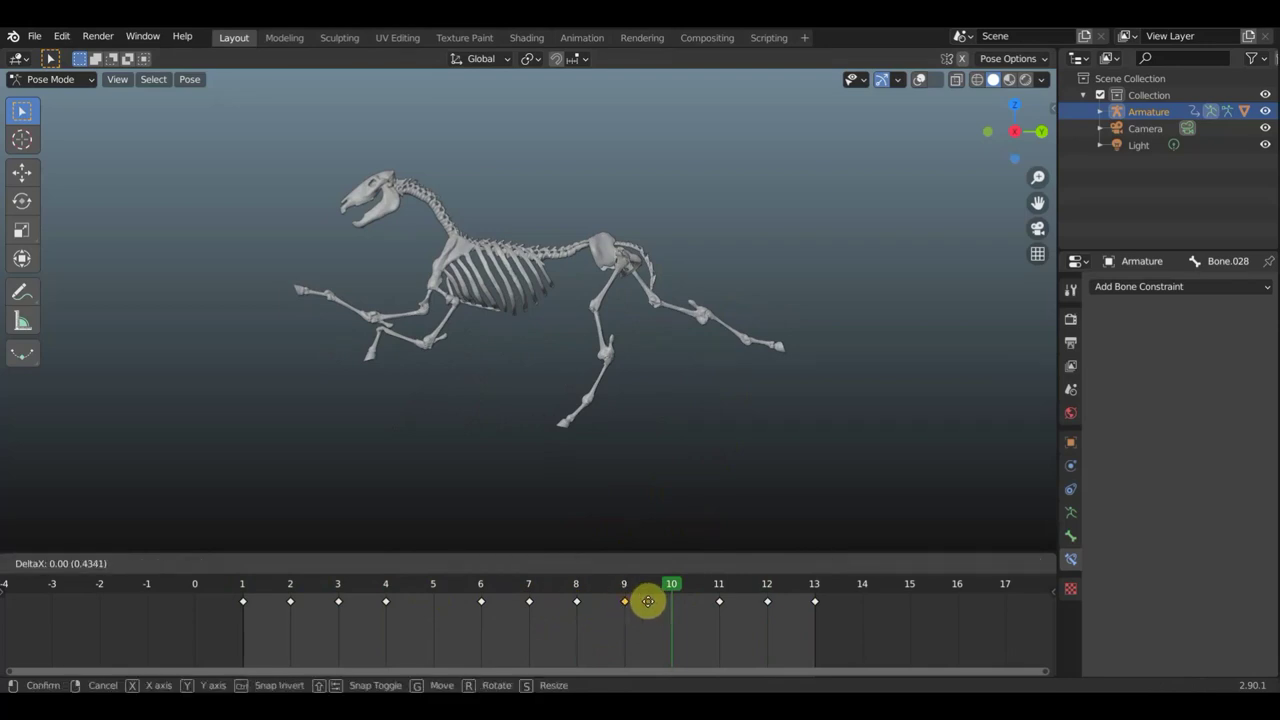
click(665, 607)
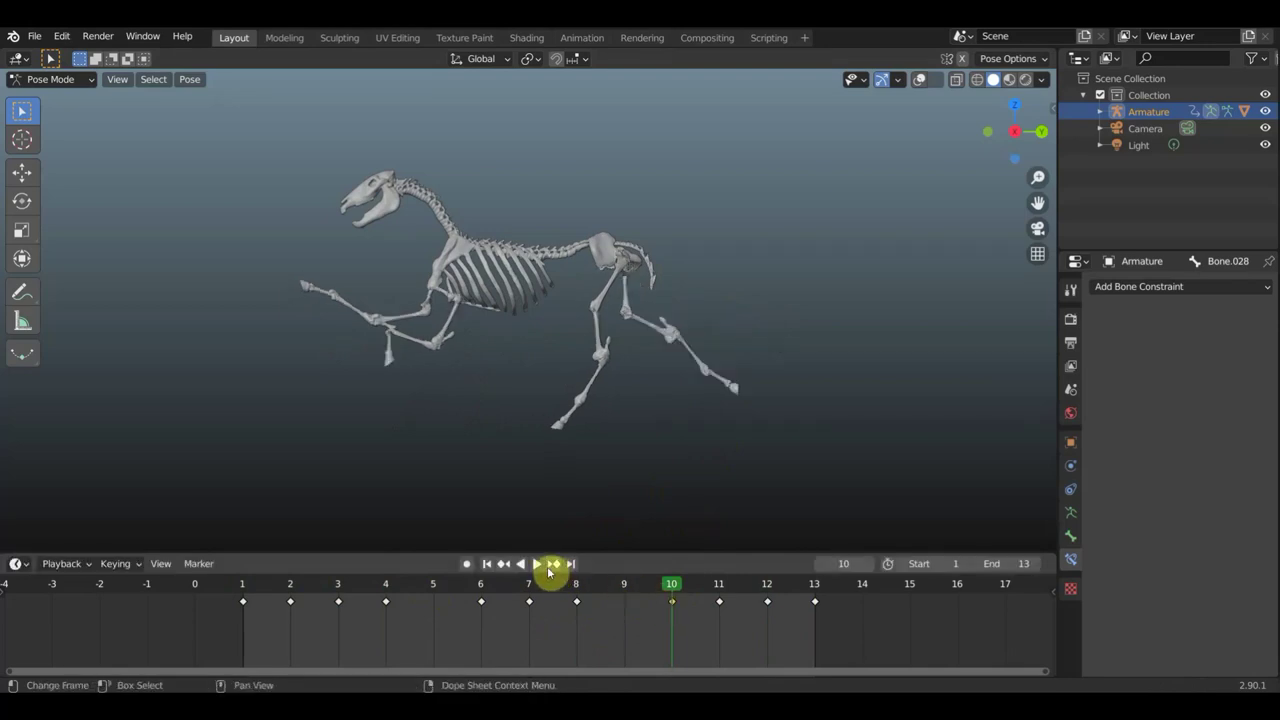
click(534, 564)
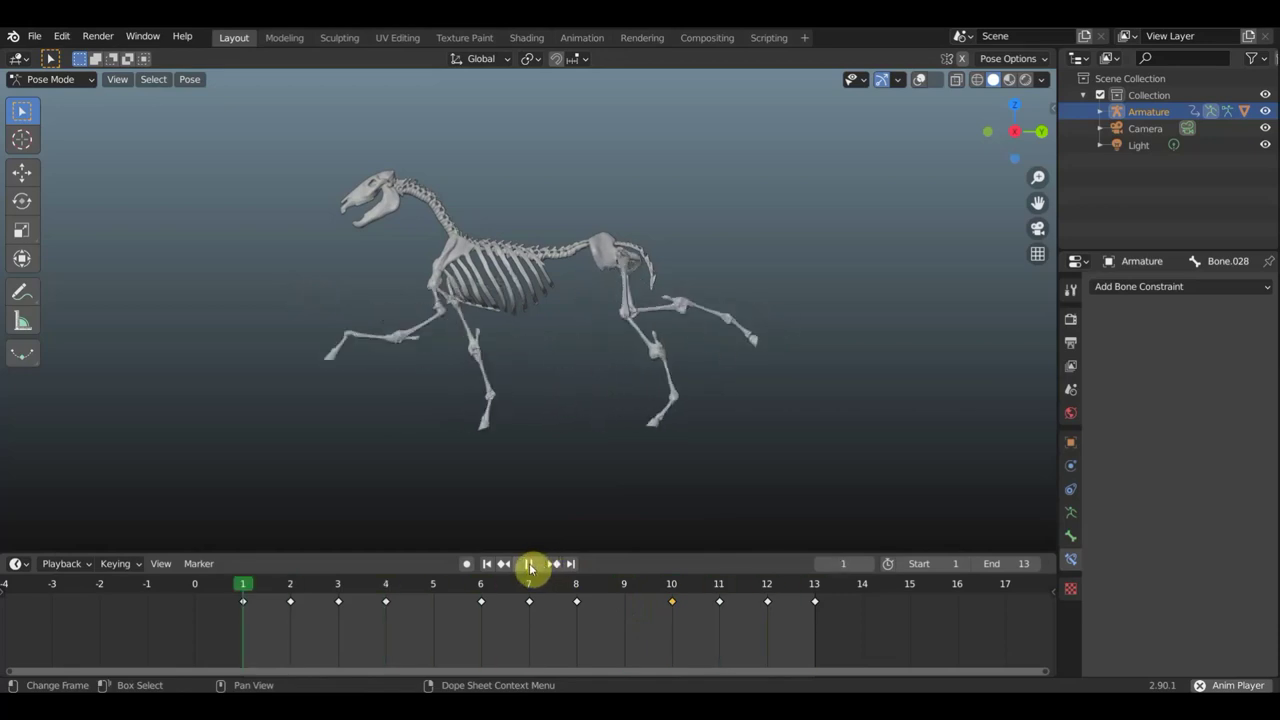
click(530, 565)
click(628, 596)
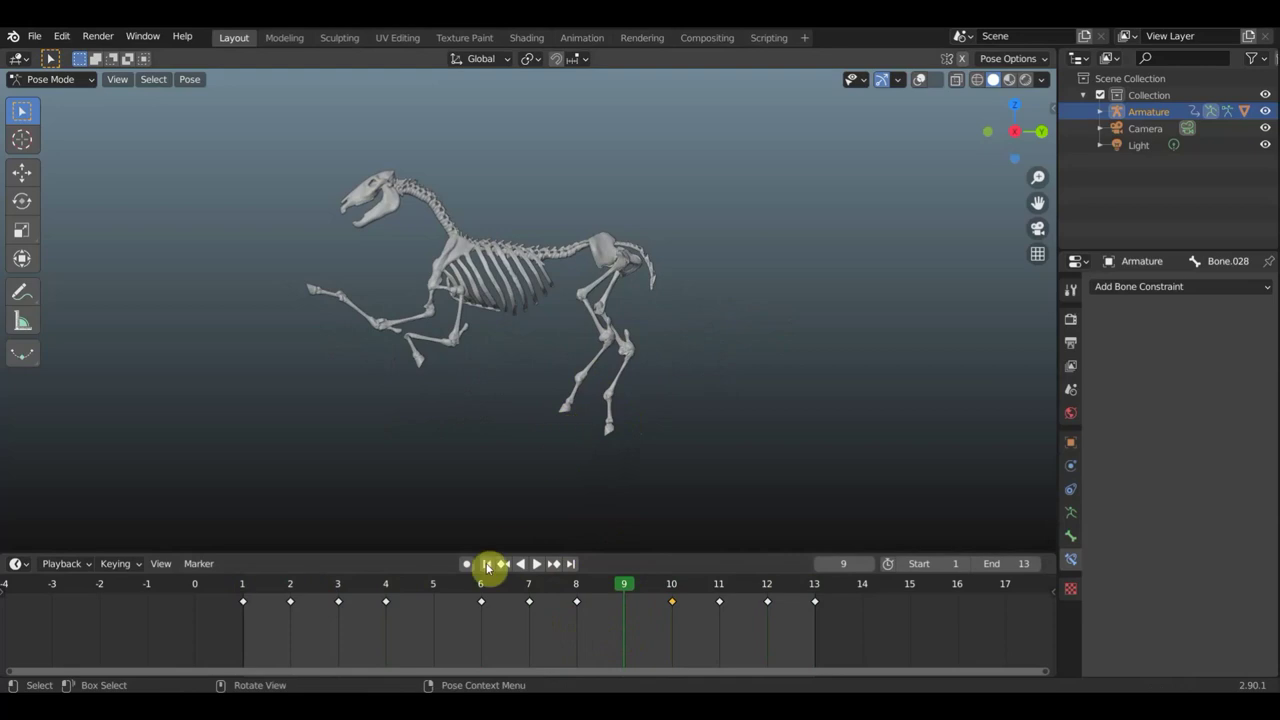
Show the bones and move the hind-leg bones up and further back
click(919, 79)
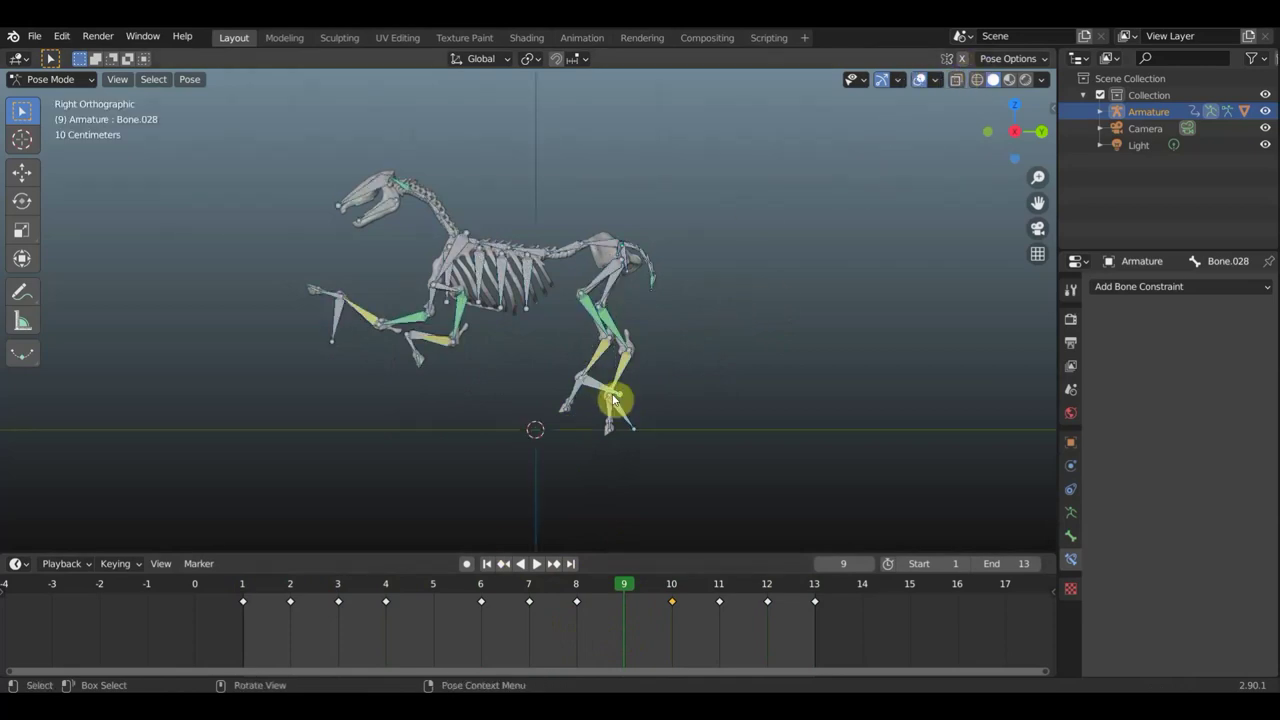
drag(606, 397, 585, 368)
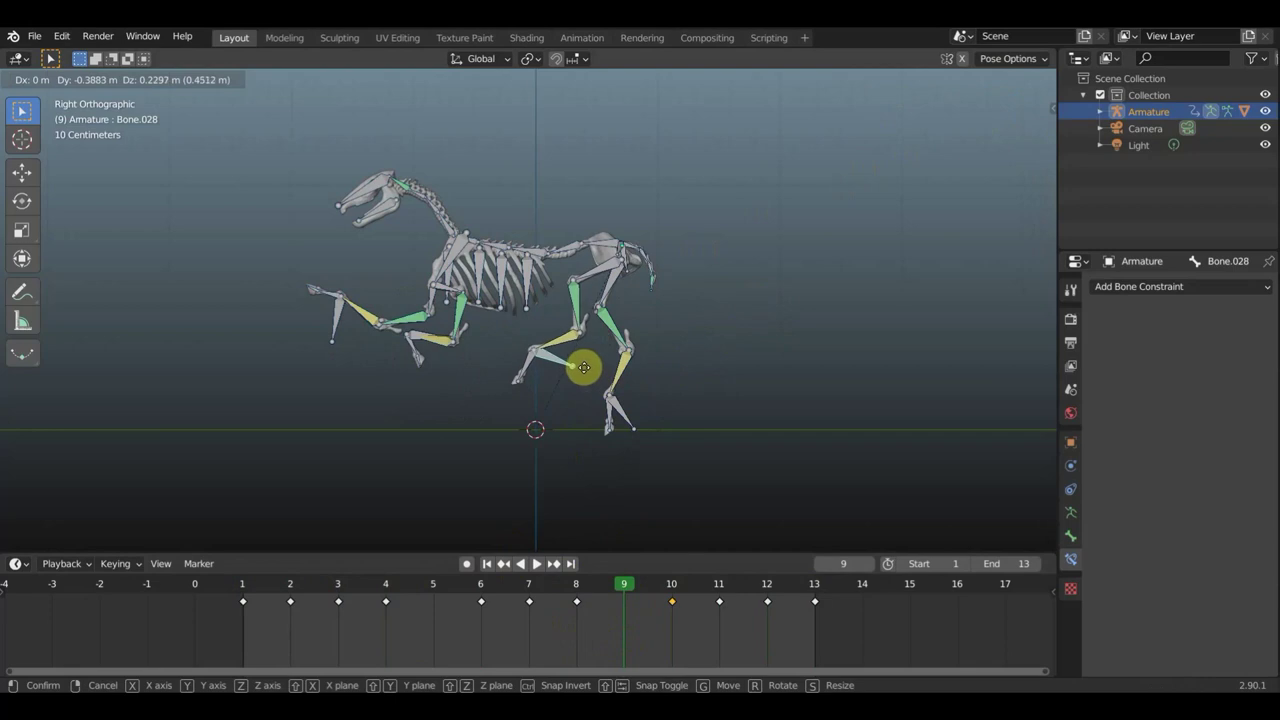
drag(622, 410, 697, 398)
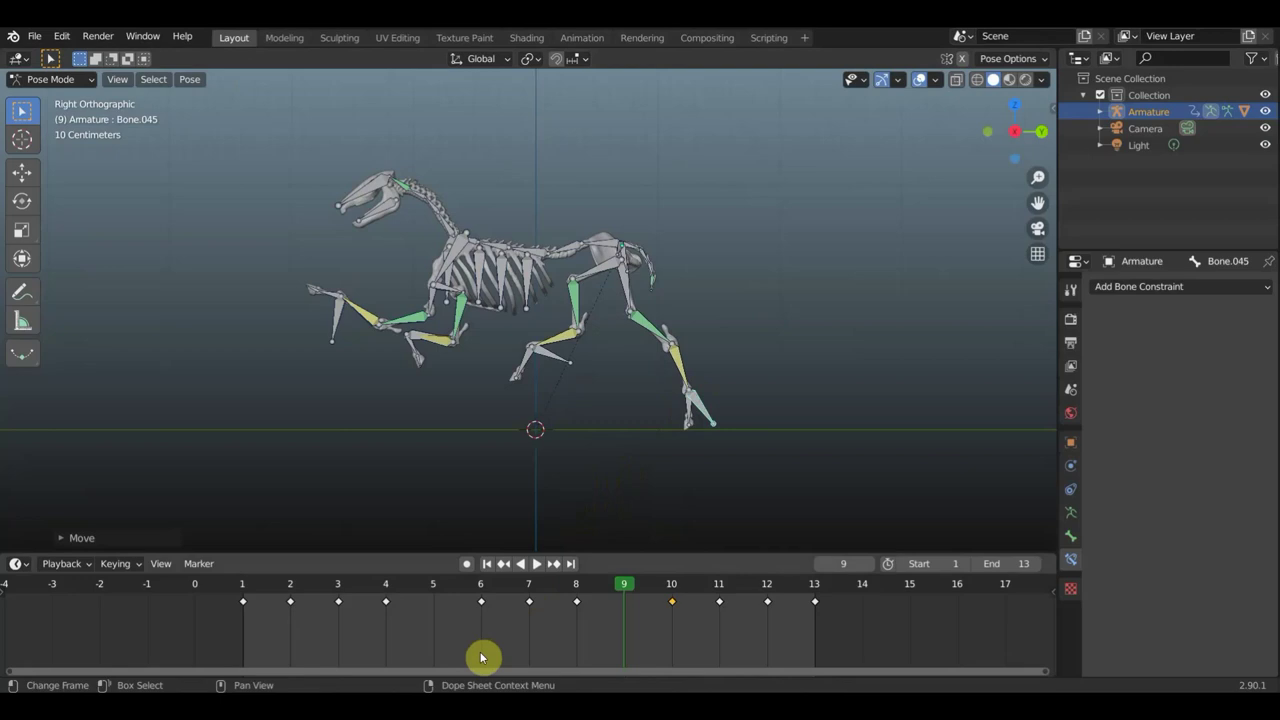
Lift the front leg bone up and forward, then rotate and reposition it
drag(421, 338, 400, 322)
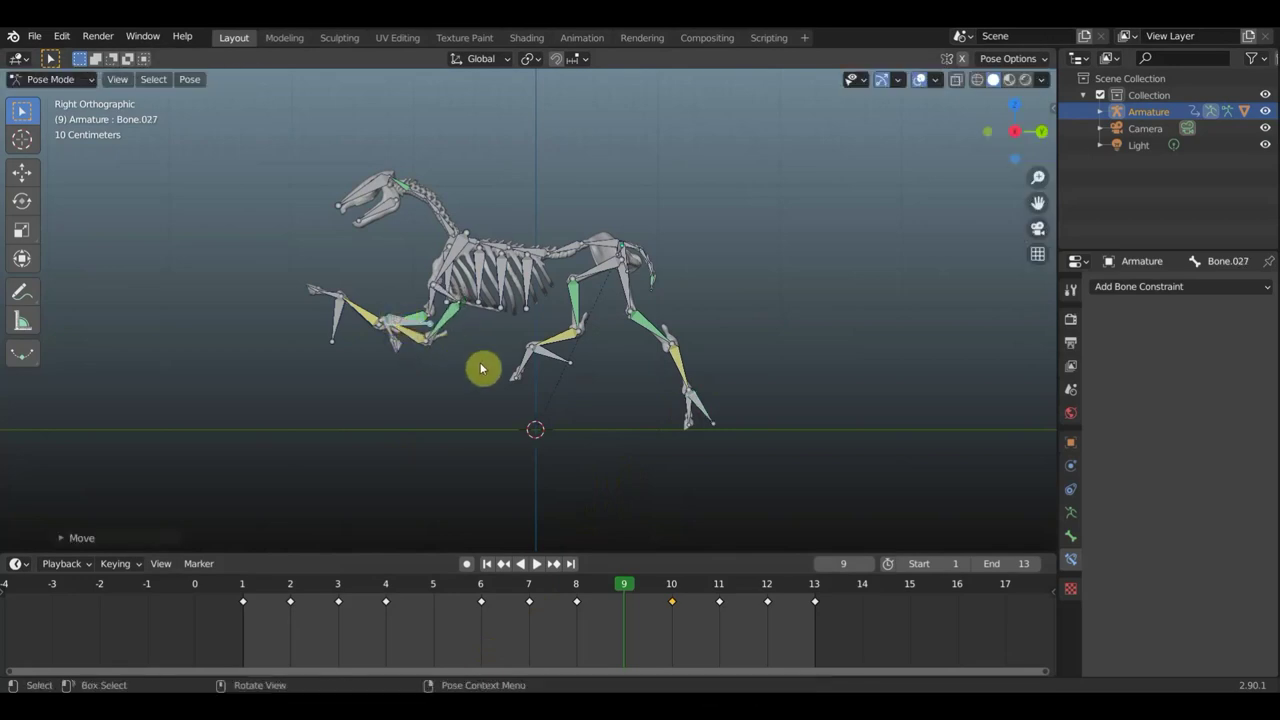
key(r)
click(430, 409)
key(g)
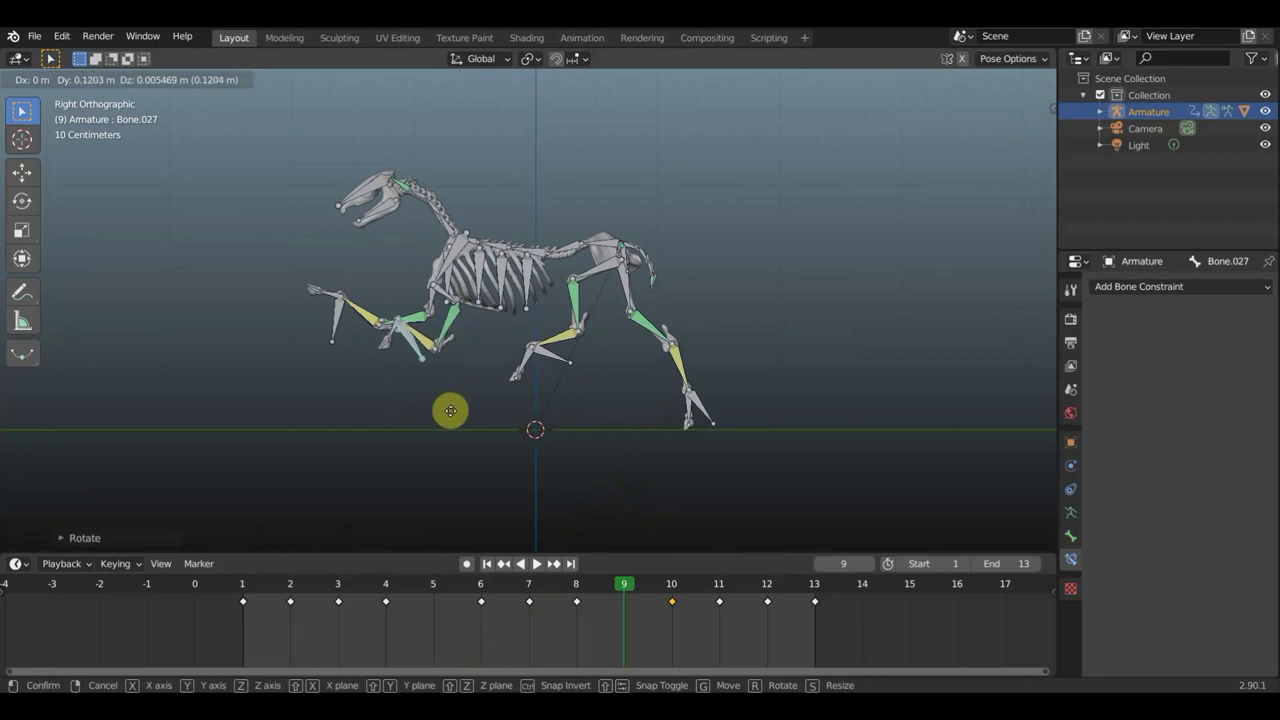
click(453, 416)
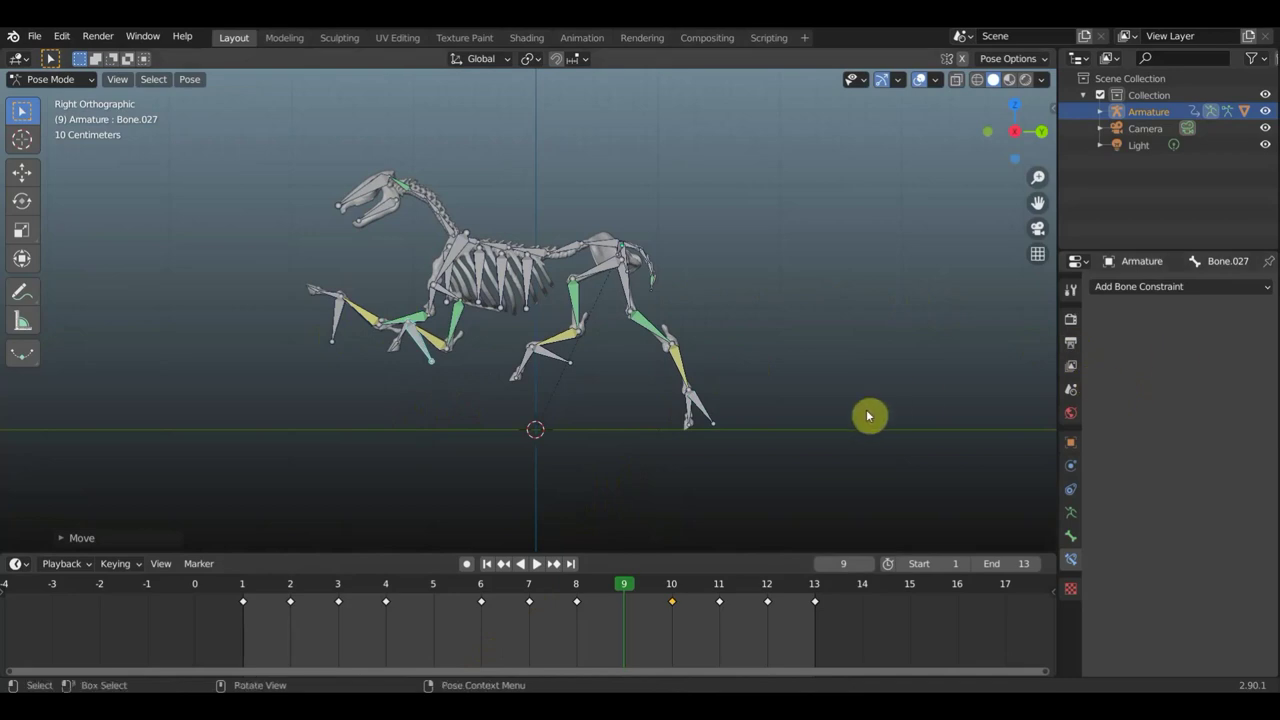
Select all bones and key location and rotation at frame 9
key(a)
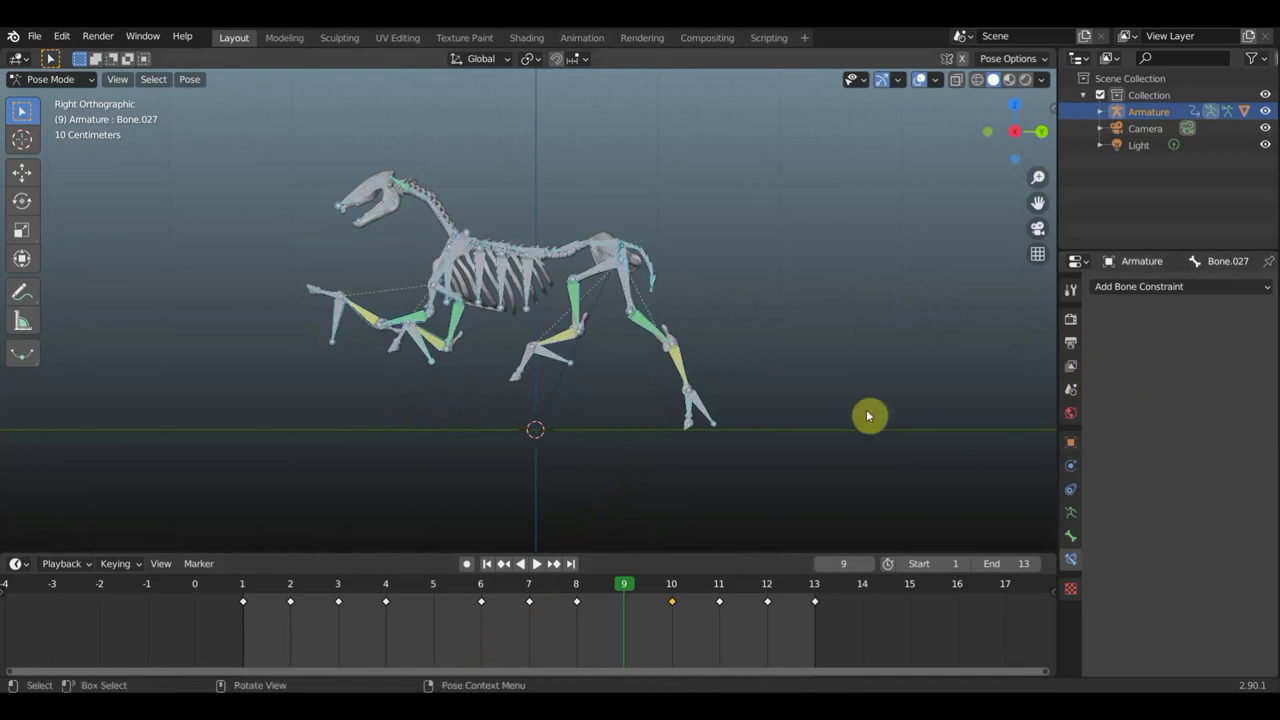
key(i)
click(866, 409)
Hide the bones, play the gallop twice, and scrub back to frame 3
click(920, 79)
click(537, 564)
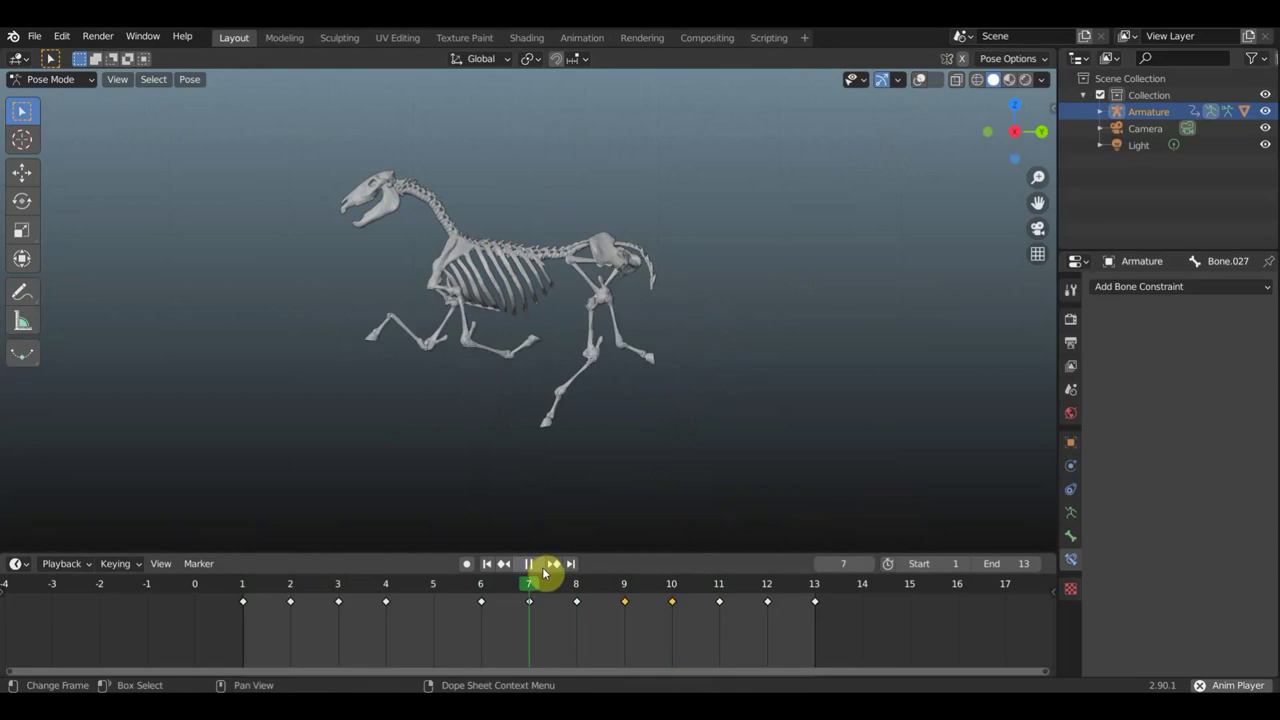
click(533, 566)
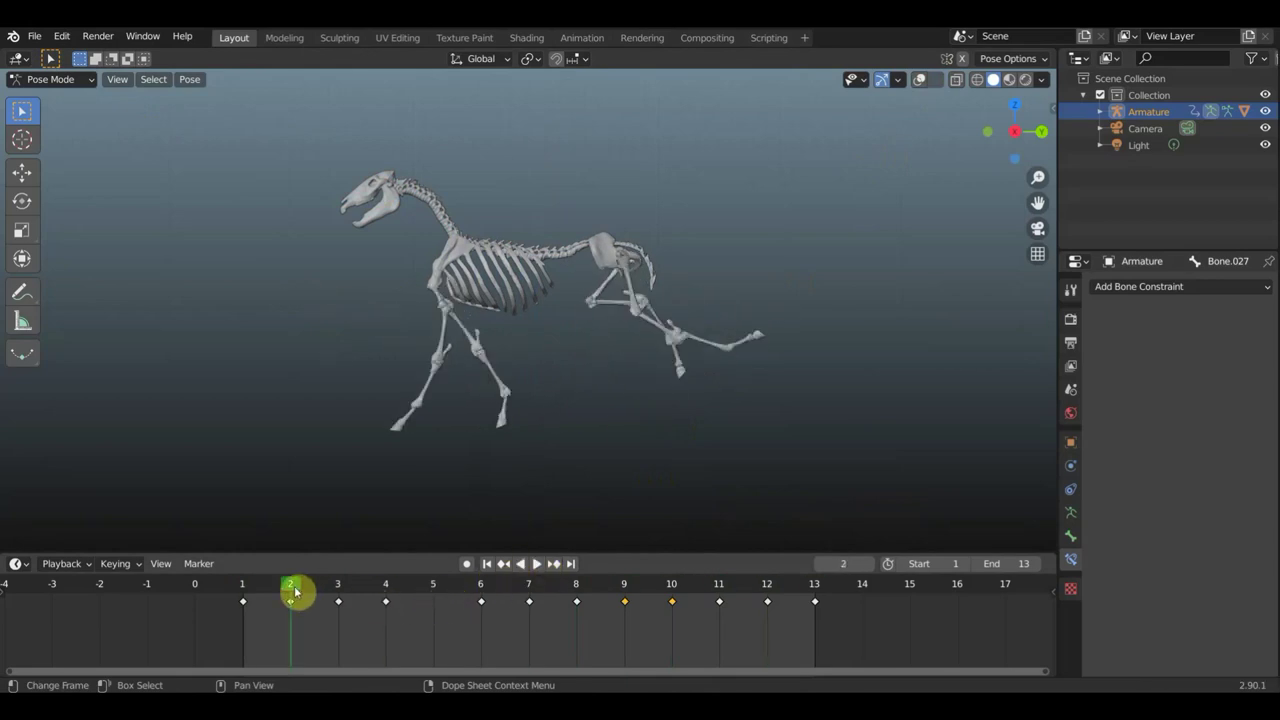
key(space)
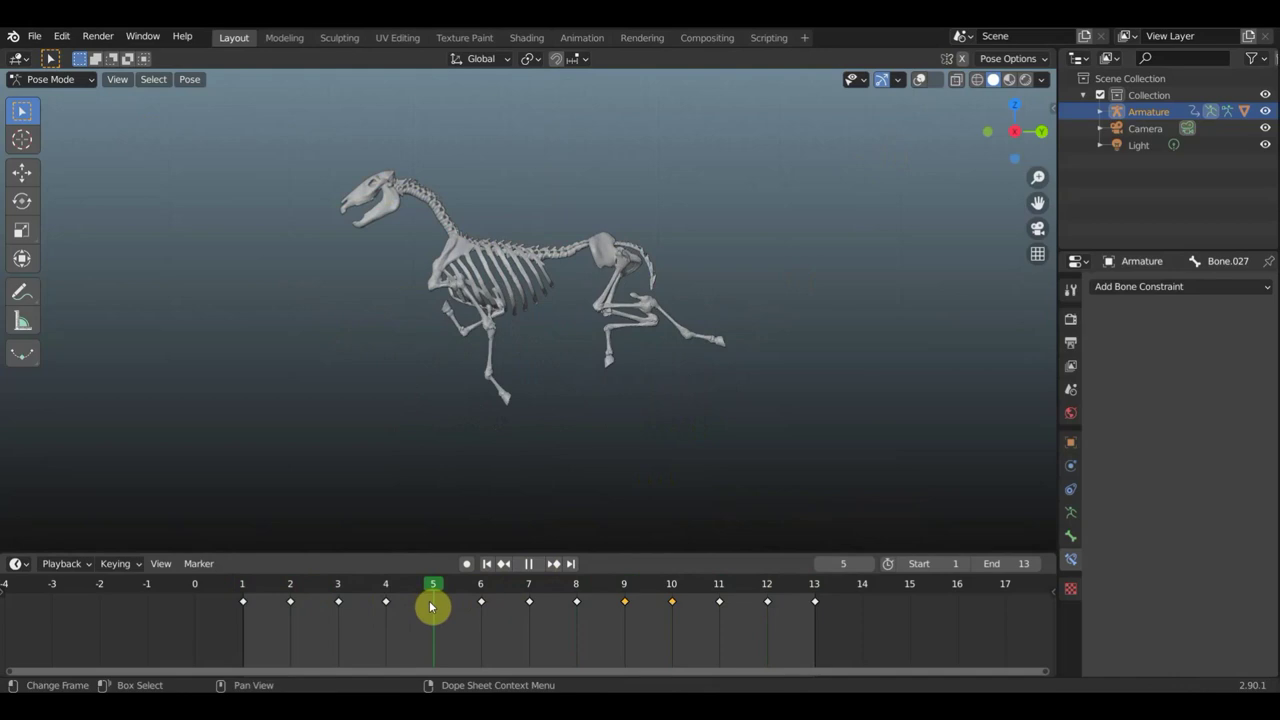
key(space)
drag(389, 608, 351, 614)
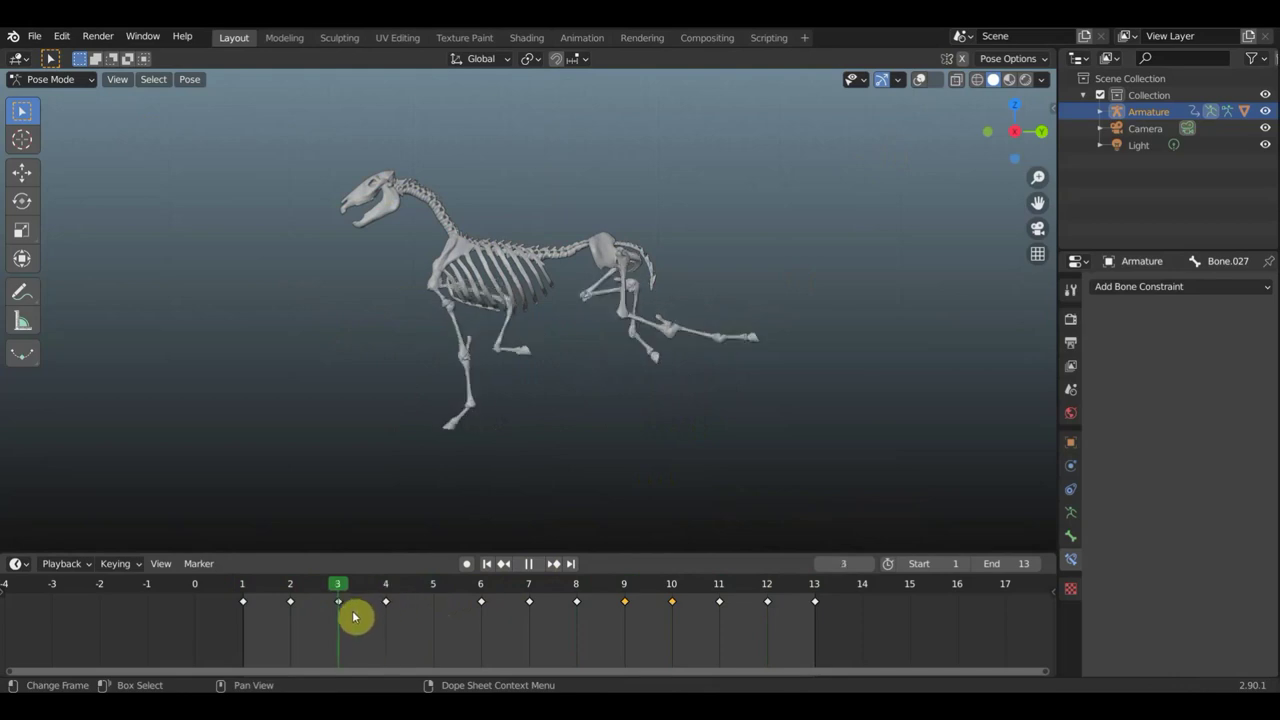
Shift the frame 4 keyframe to frame 5, replay to review timing, and show the bones again
shift+click(384, 606)
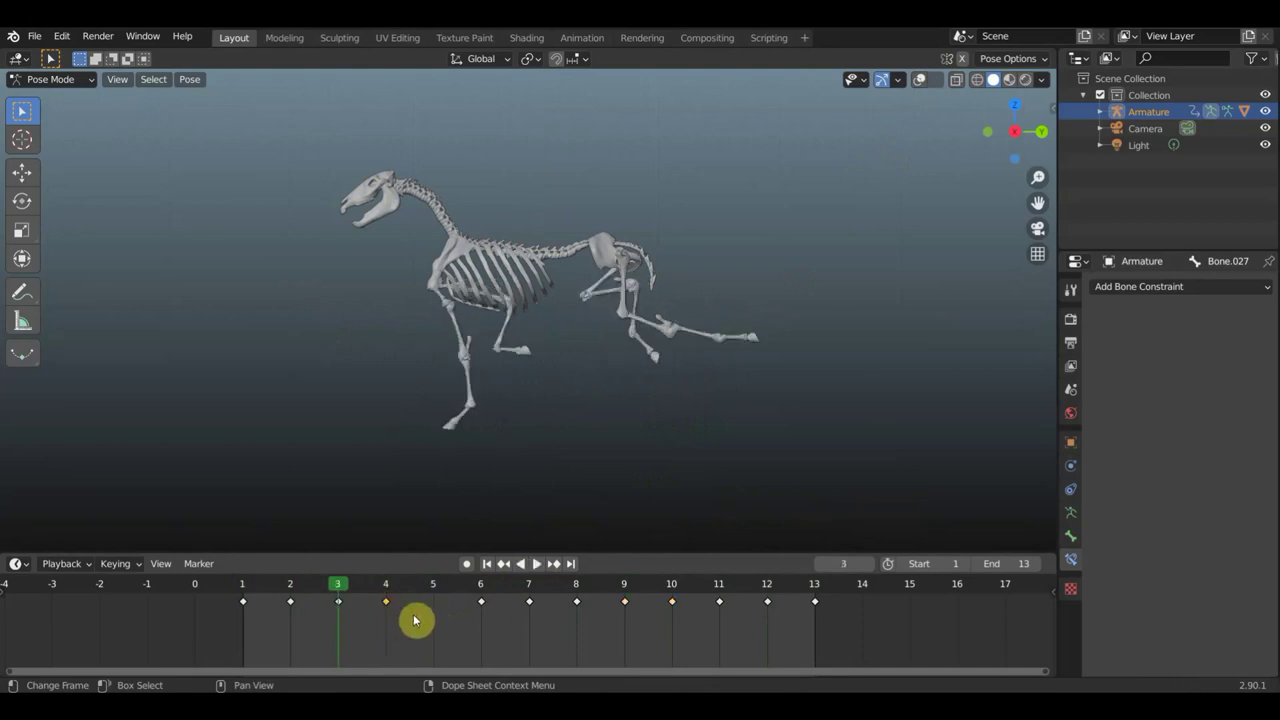
key(g)
click(443, 619)
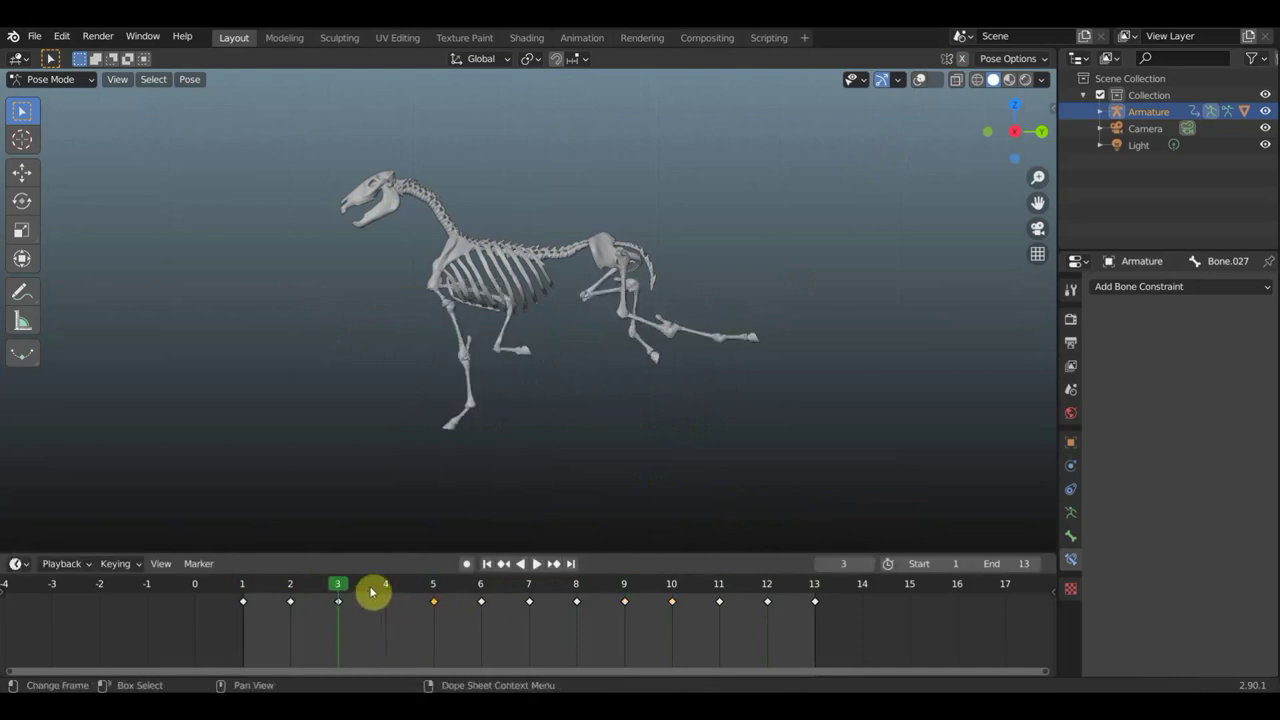
click(372, 594)
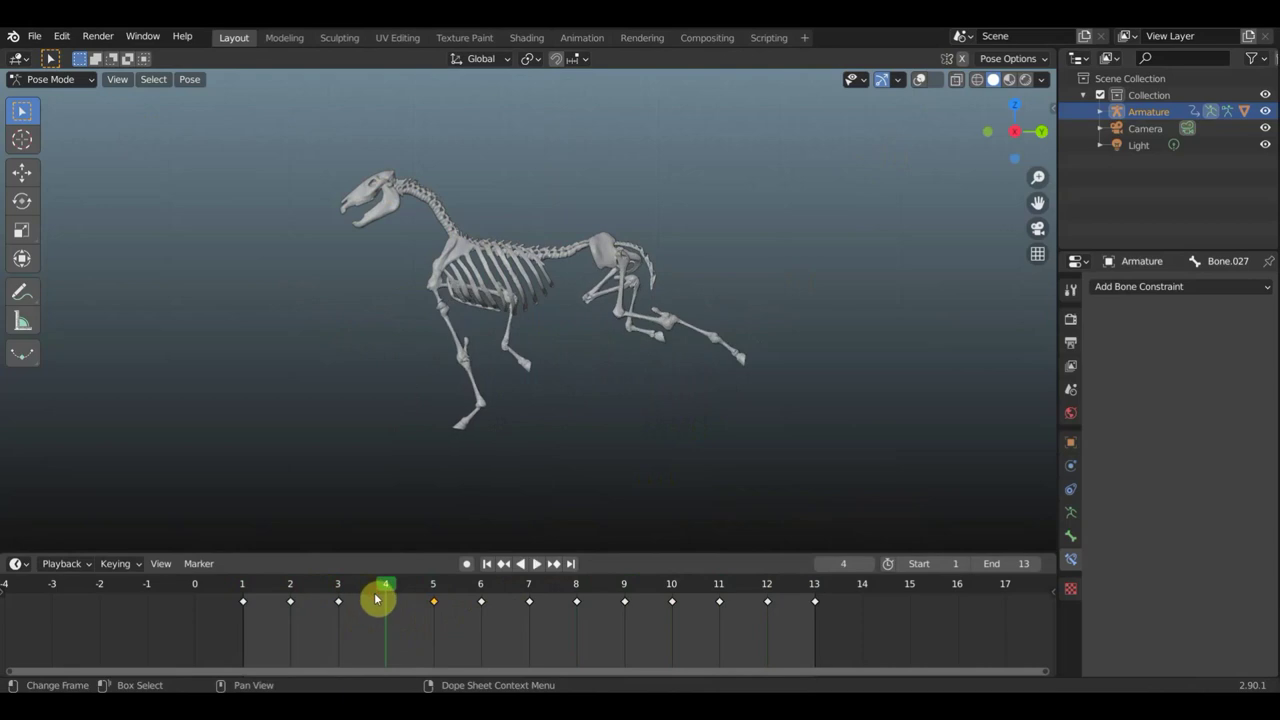
click(536, 564)
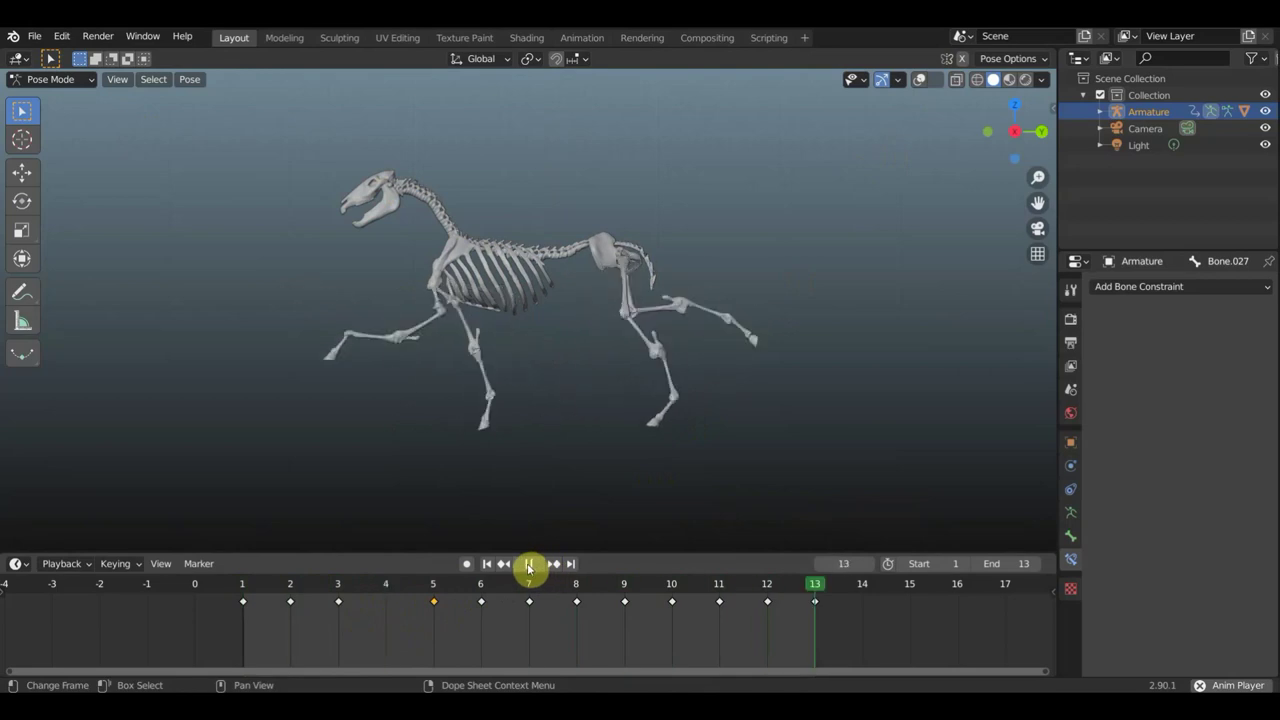
click(529, 566)
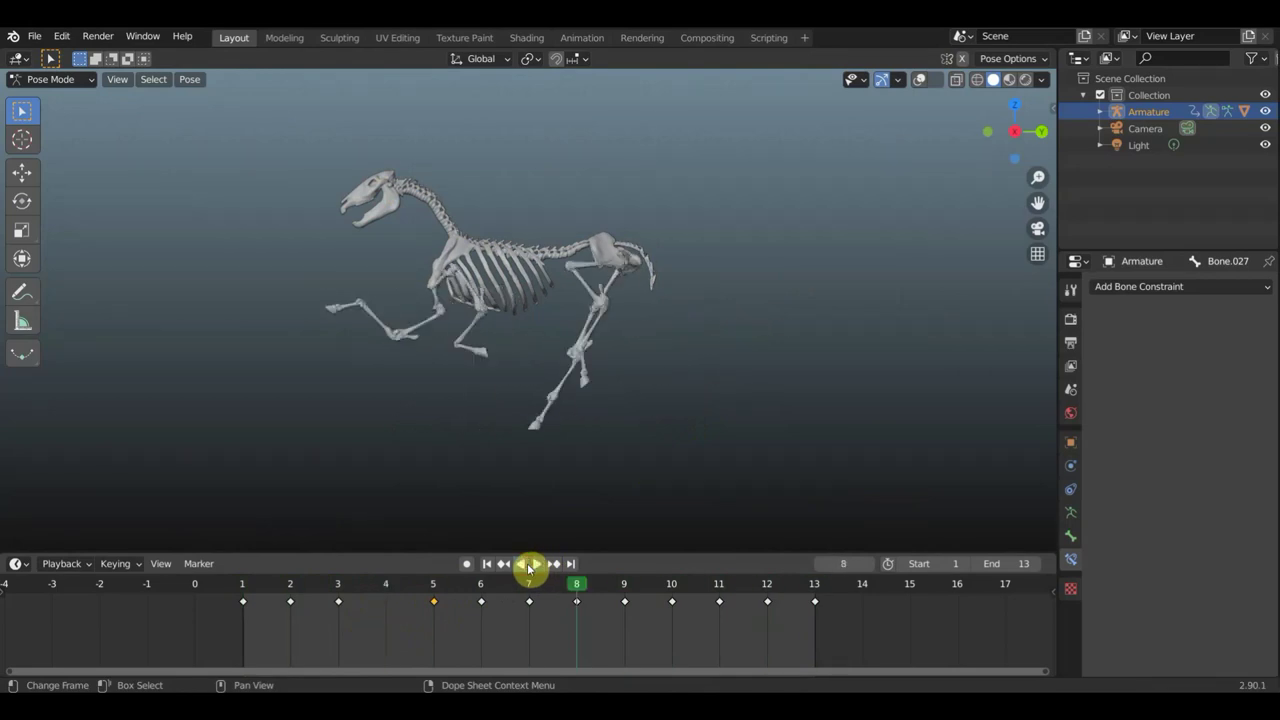
mouse_move(576, 591)
mouse_down()
mouse_move(318, 592)
mouse_move(257, 611)
mouse_move(389, 629)
mouse_up()
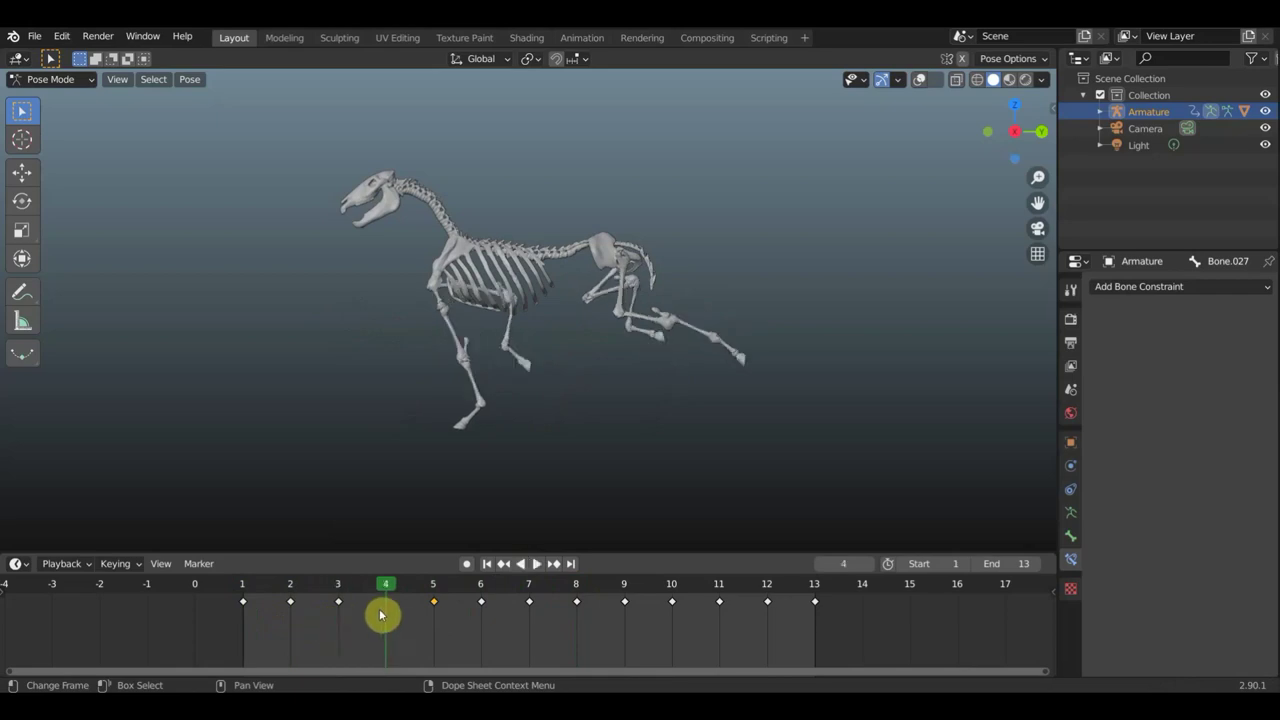
key(shift+alt+z)
Move the hind foot bone forward under the body and rotate it
click(750, 343)
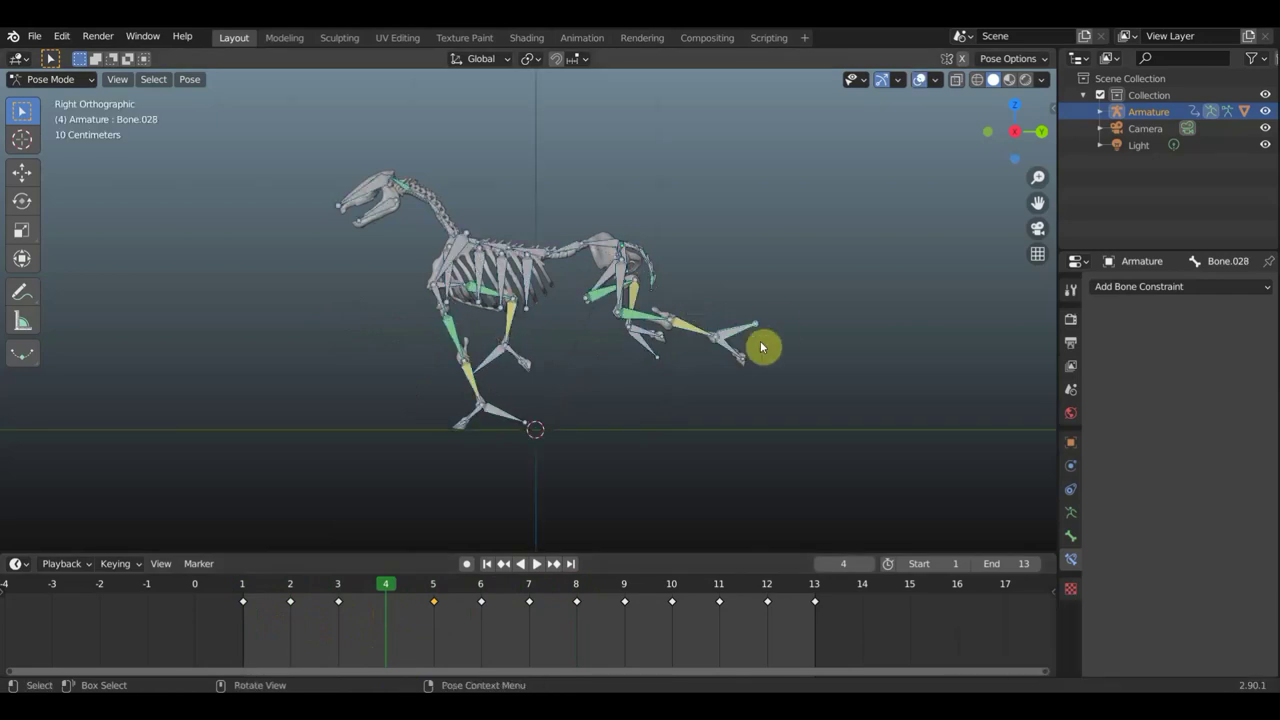
mouse_move(762, 347)
mouse_down()
mouse_move(714, 334)
mouse_move(726, 343)
mouse_up()
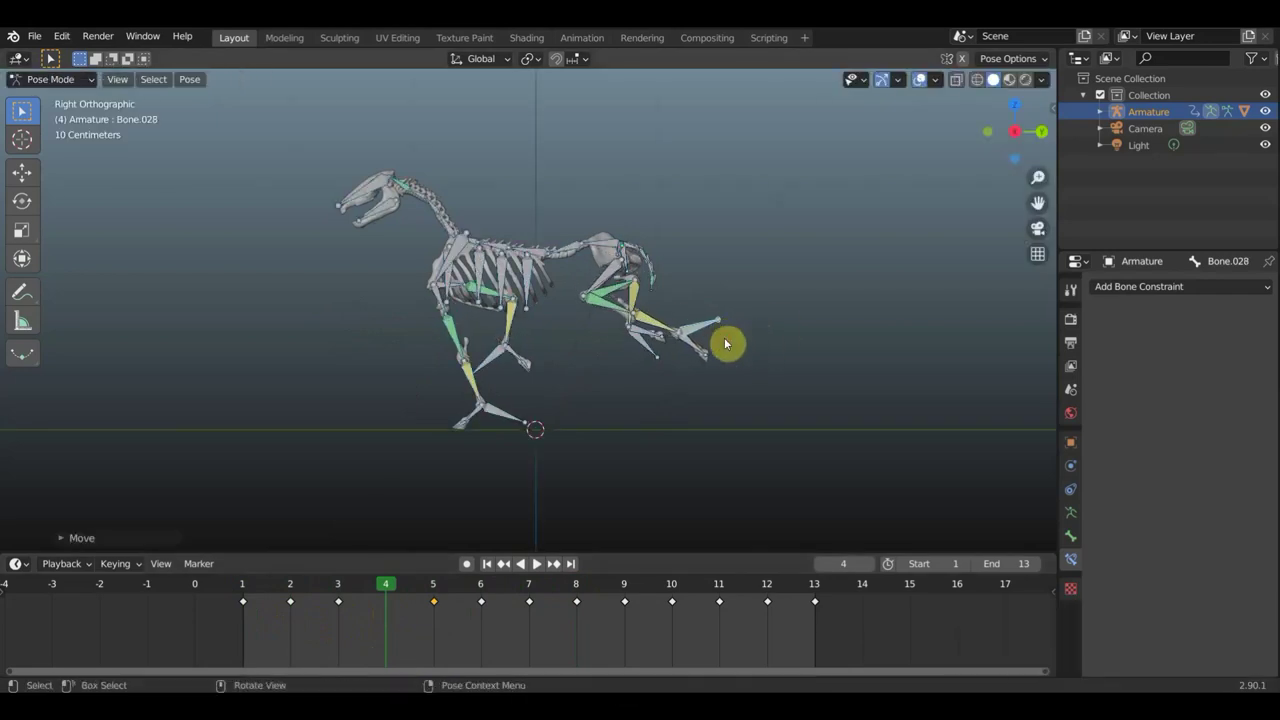
key(r)
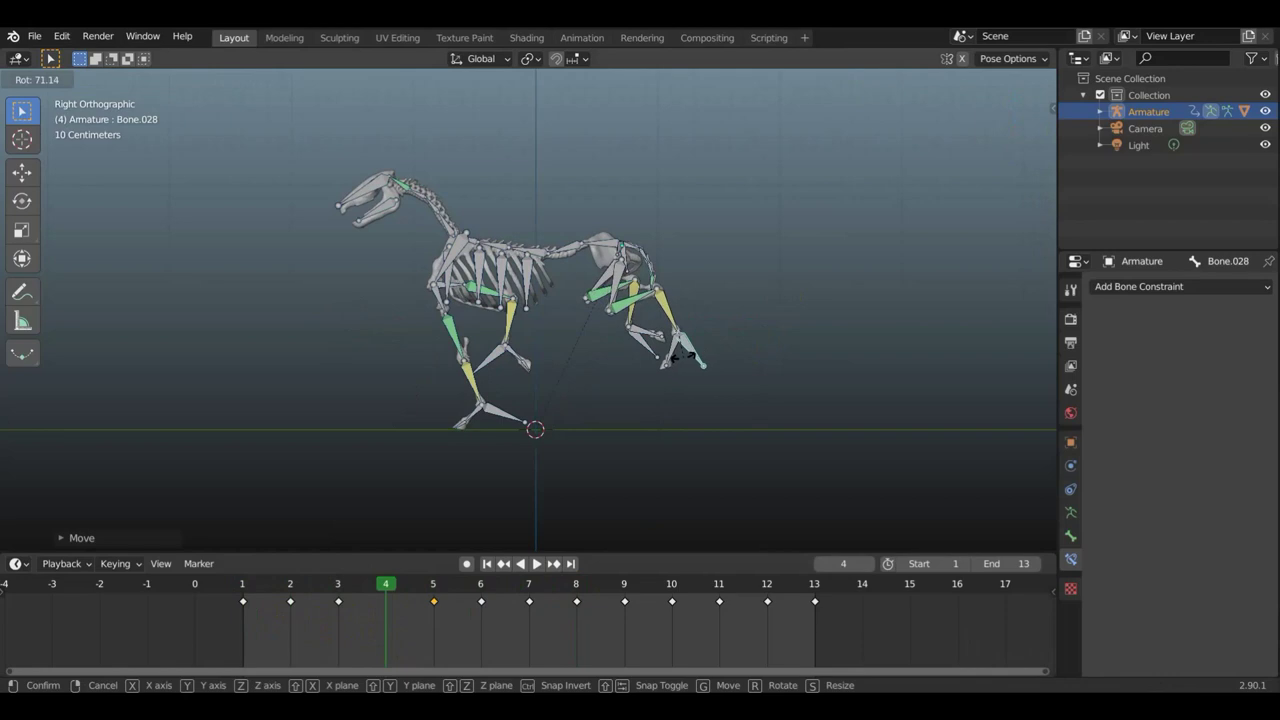
click(685, 357)
Rotate the next hind-leg bone, reposition the foot, and key location and rotation at frame 4
click(700, 357)
key(r)
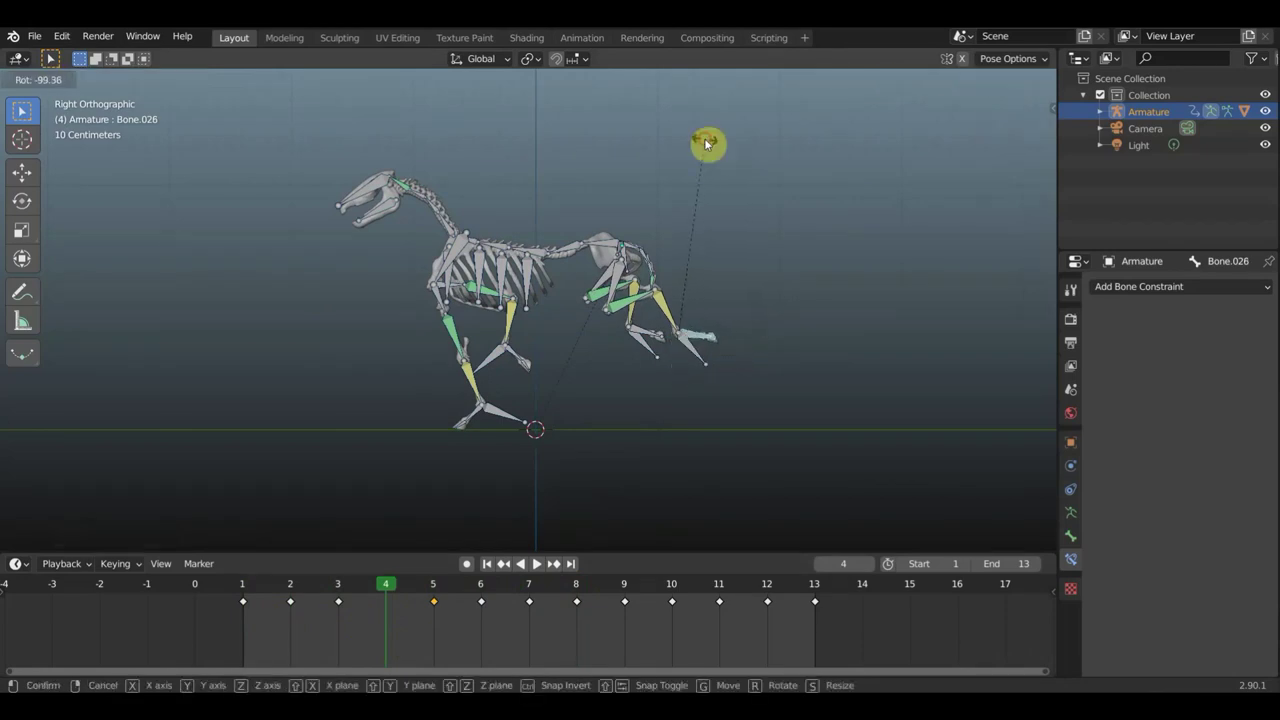
click(705, 143)
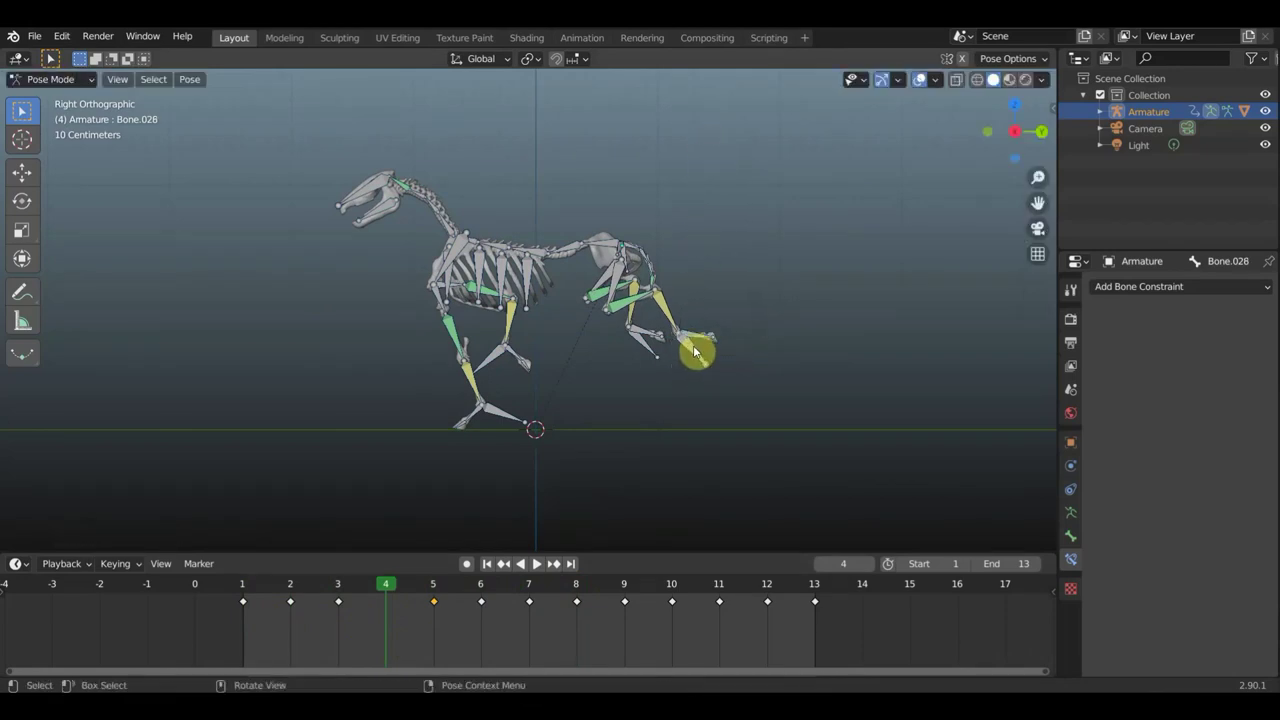
key(g)
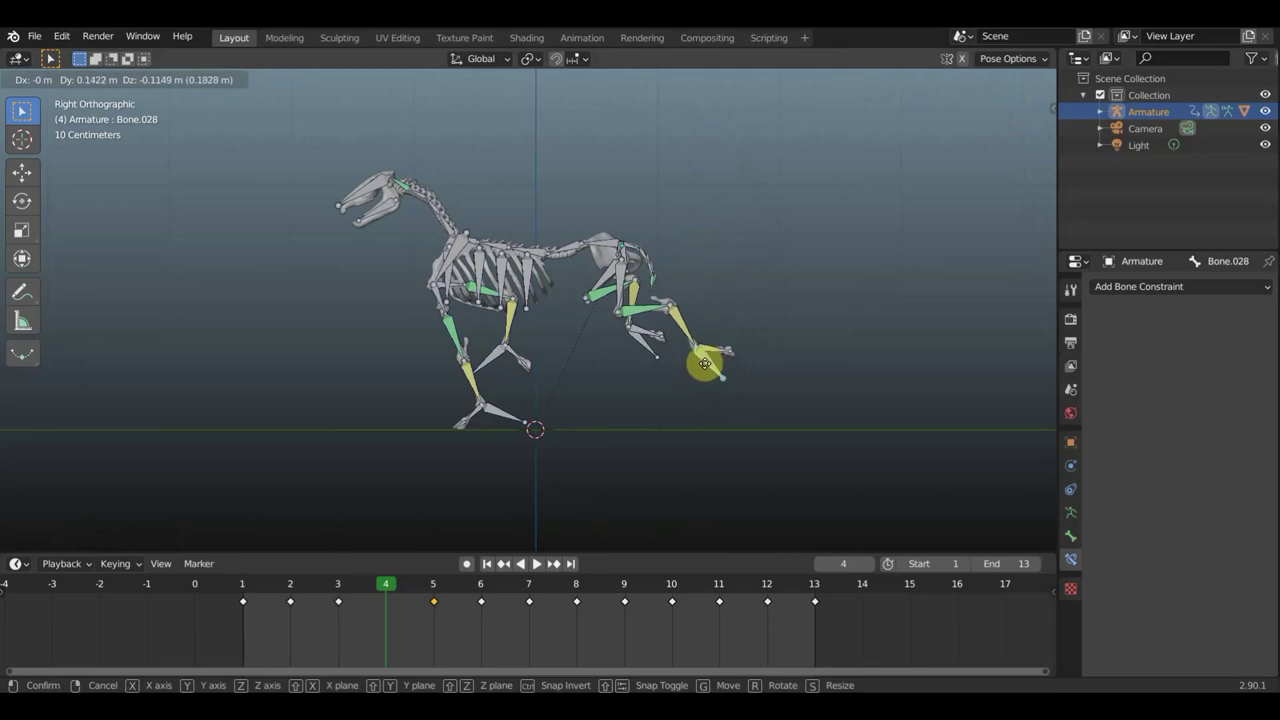
click(700, 362)
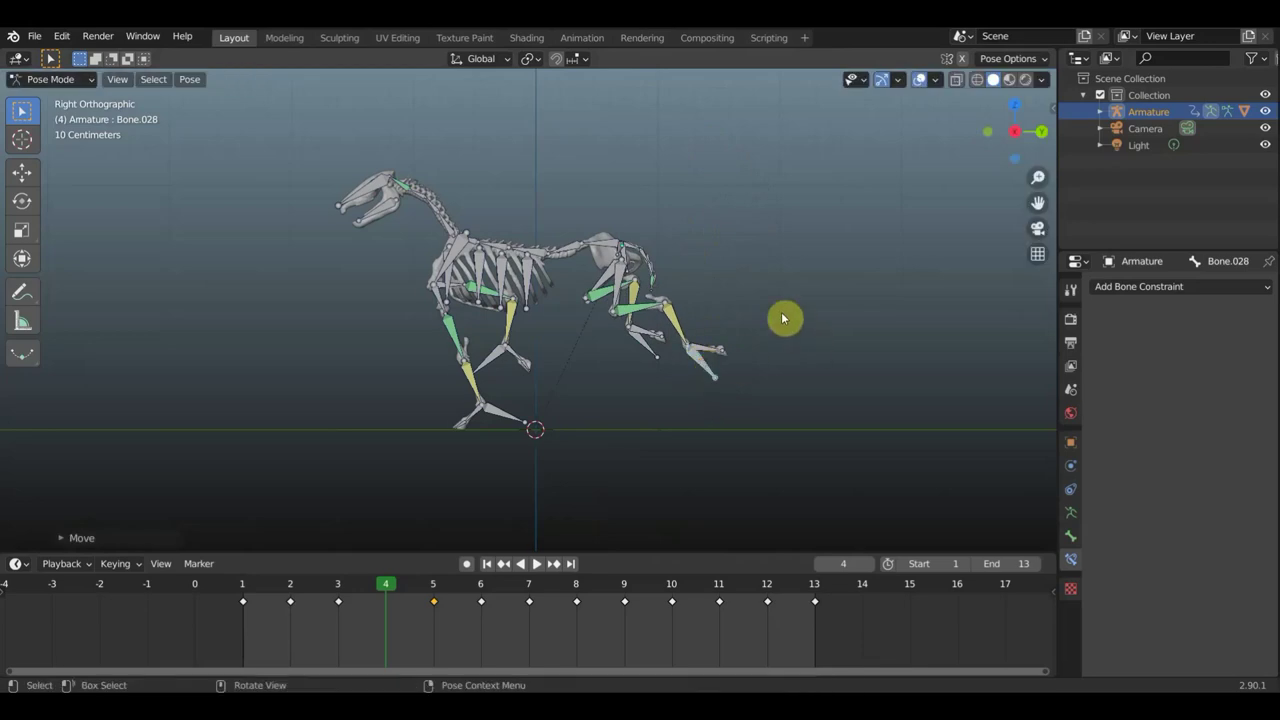
key(i)
click(781, 313)
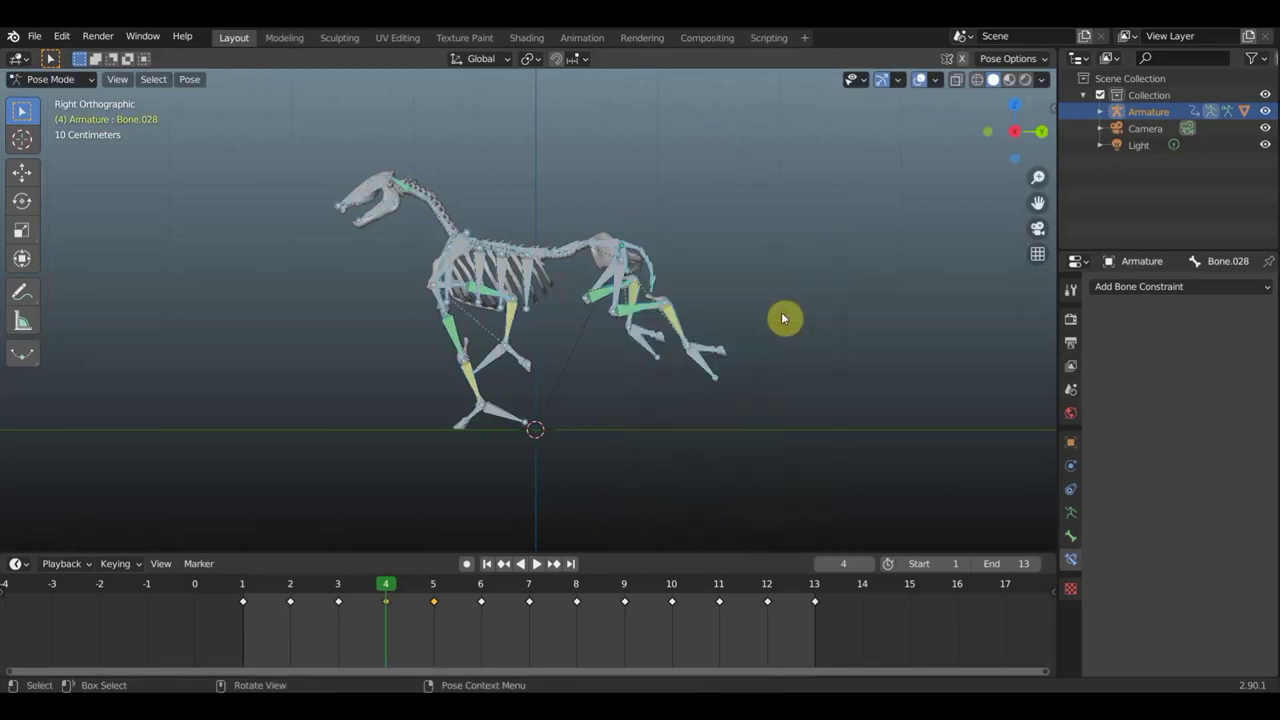
click(919, 79)
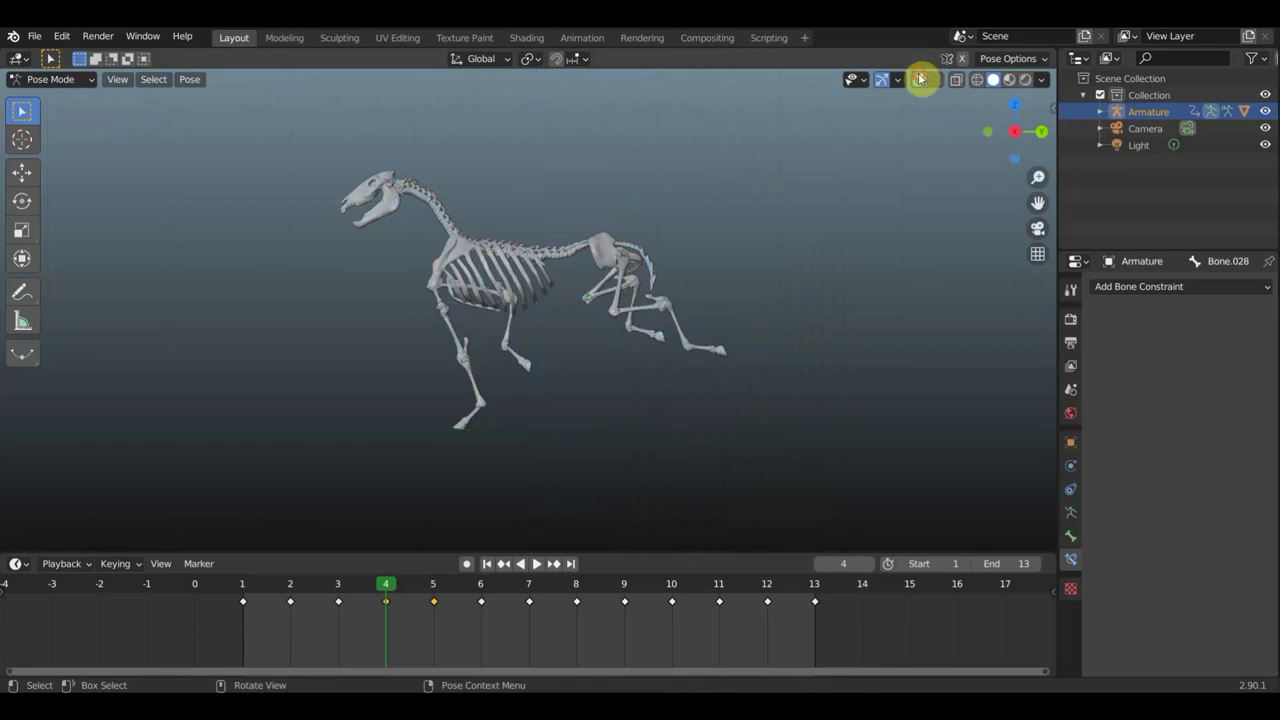
click(536, 564)
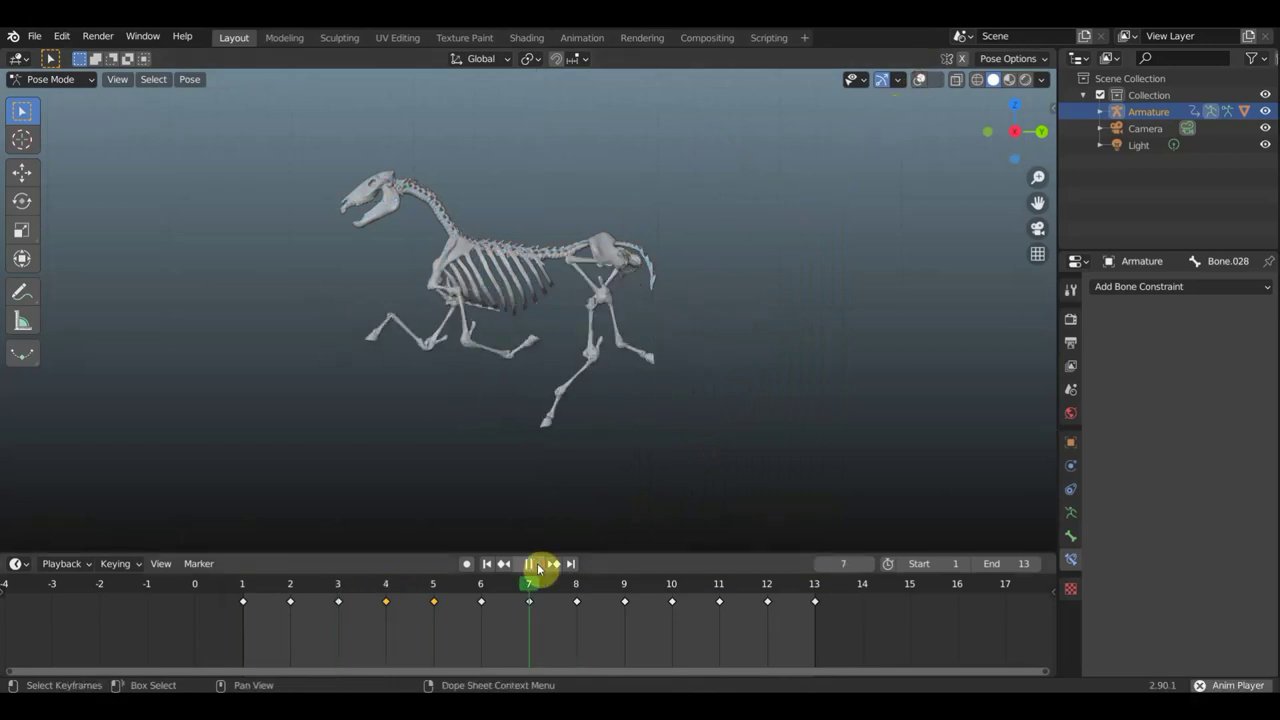
middle_drag(637, 457, 925, 459)
middle_drag(938, 457, 986, 457)
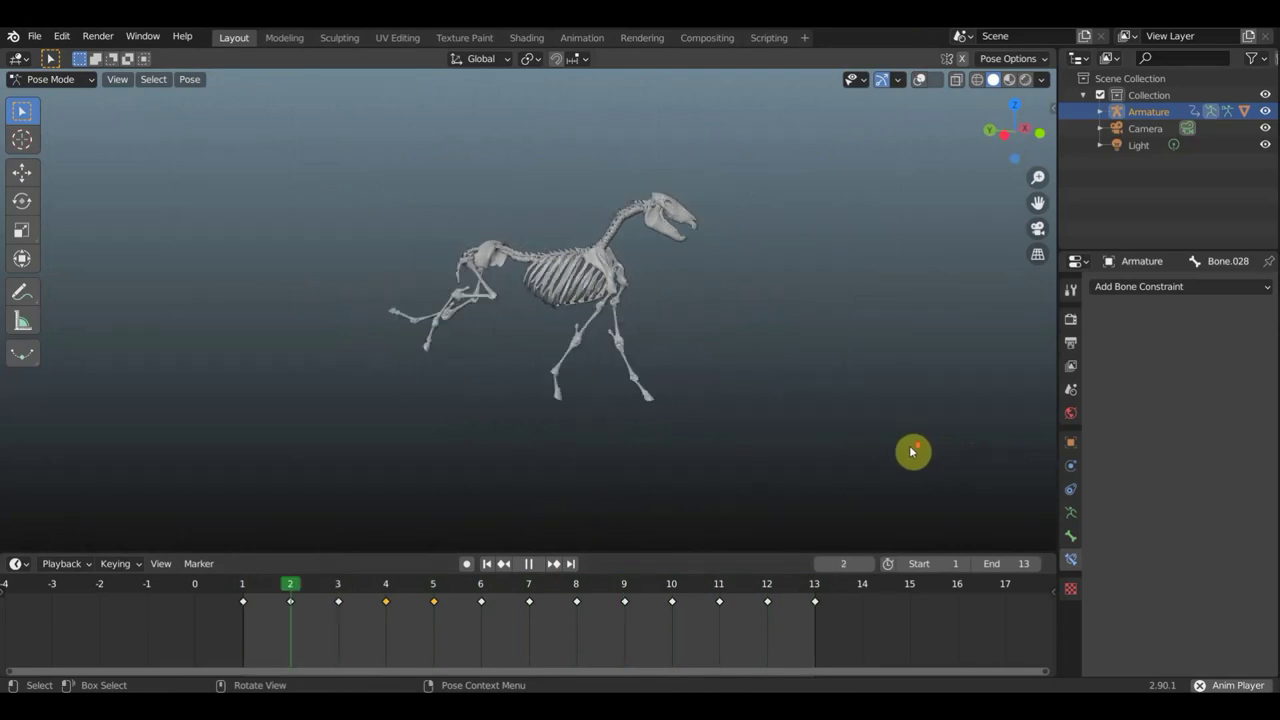
middle_drag(910, 452, 647, 436)
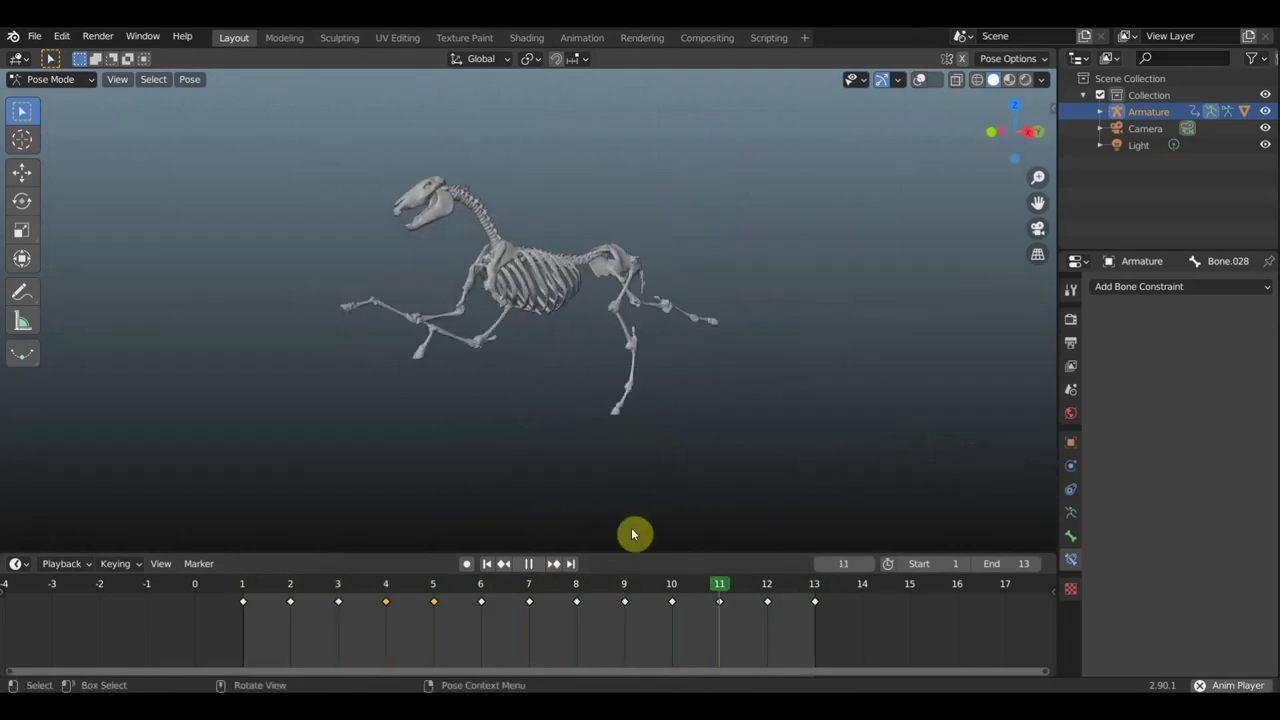
click(528, 563)
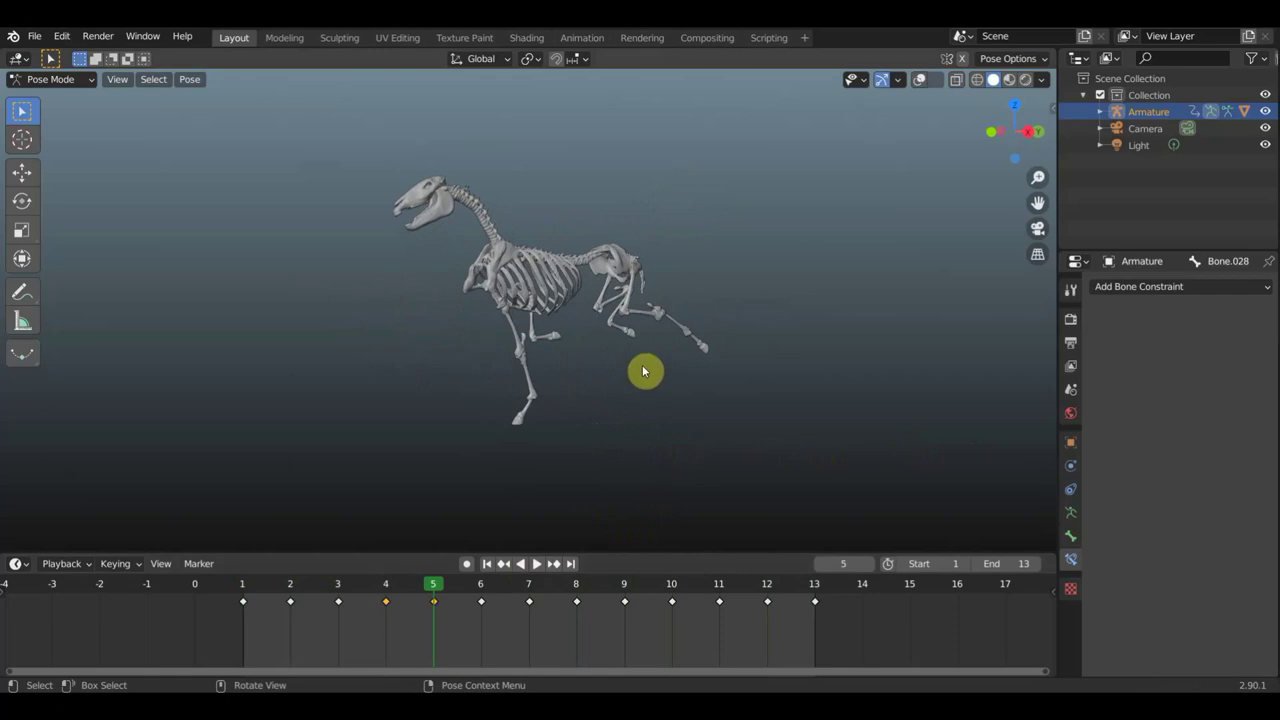
mouse_move(629, 383)
middle_down()
mouse_move(674, 416)
mouse_move(671, 428)
middle_up()
key(space)
drag(388, 592, 254, 591)
key(space)
middle_drag(523, 463, 489, 417)
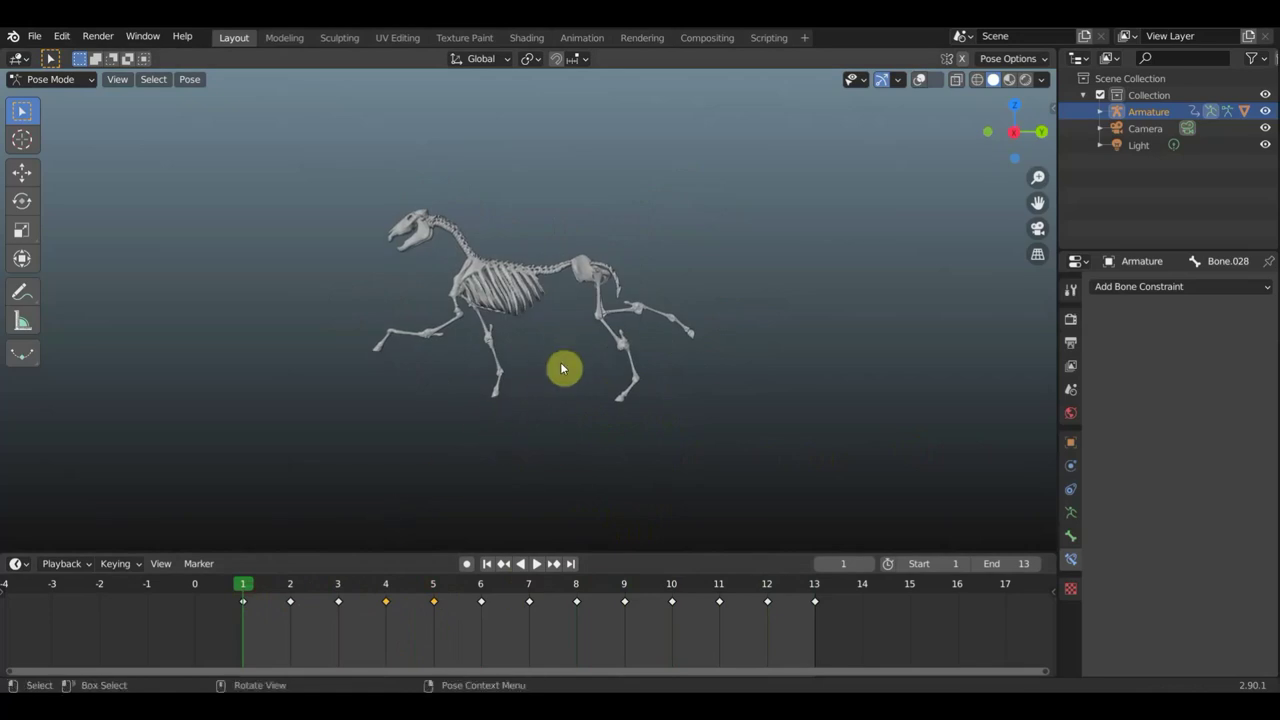
middle_drag(523, 380, 561, 428)
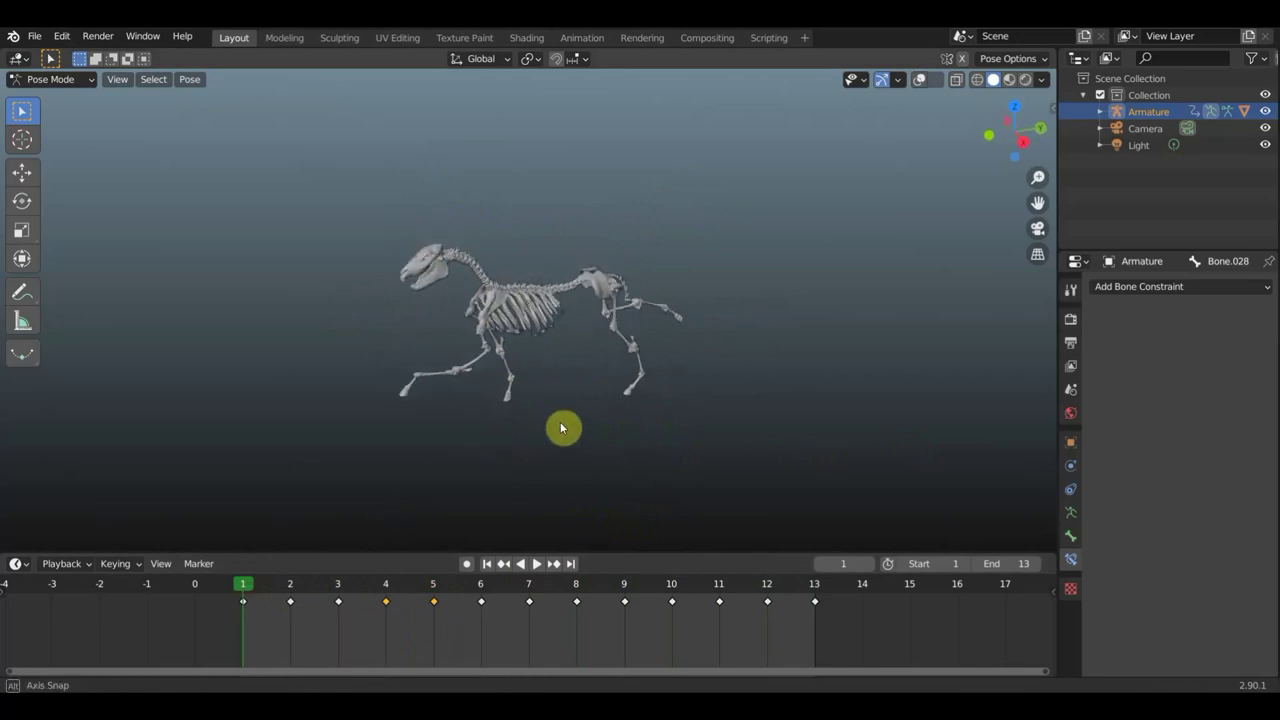
Zoom in and look straight down on the skeleton with the bones shown
scroll(474, 323, up, 4)
mouse_move(373, 380)
middle_down()
mouse_move(371, 359)
mouse_move(439, 284)
middle_up()
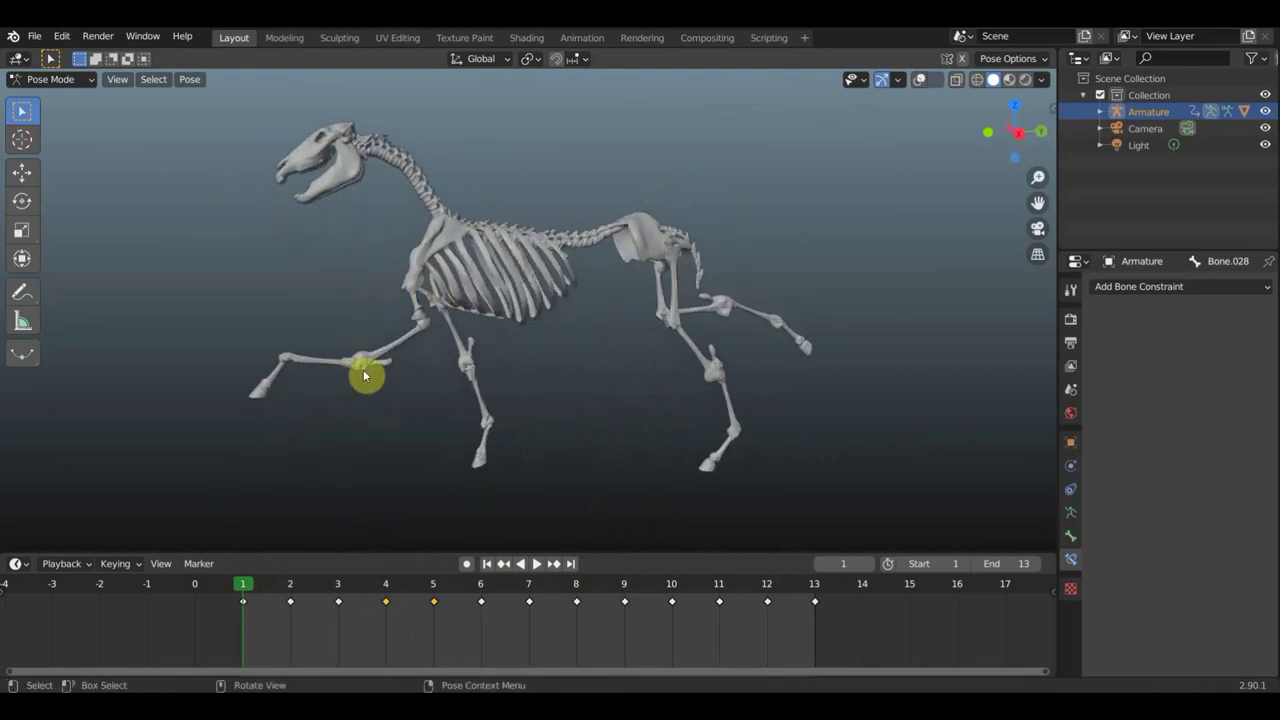
mouse_move(560, 405)
middle_down()
mouse_move(666, 491)
mouse_move(731, 380)
middle_up()
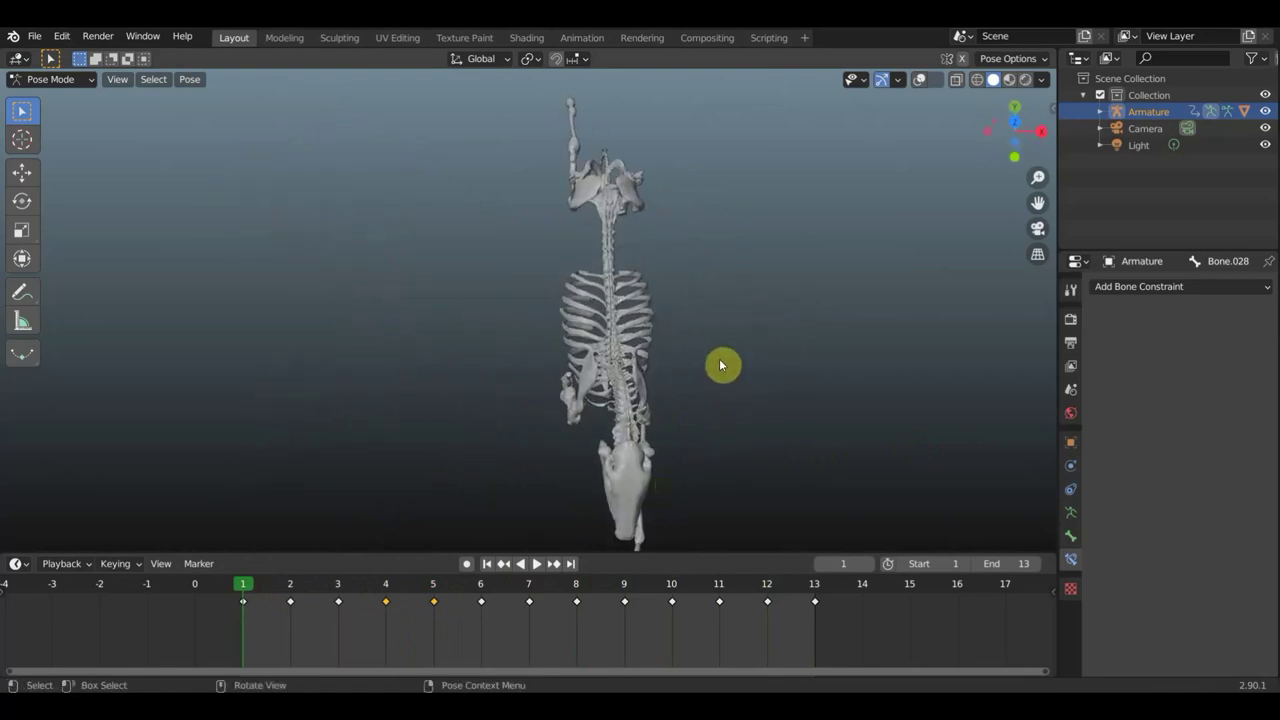
key(ctrl+z)
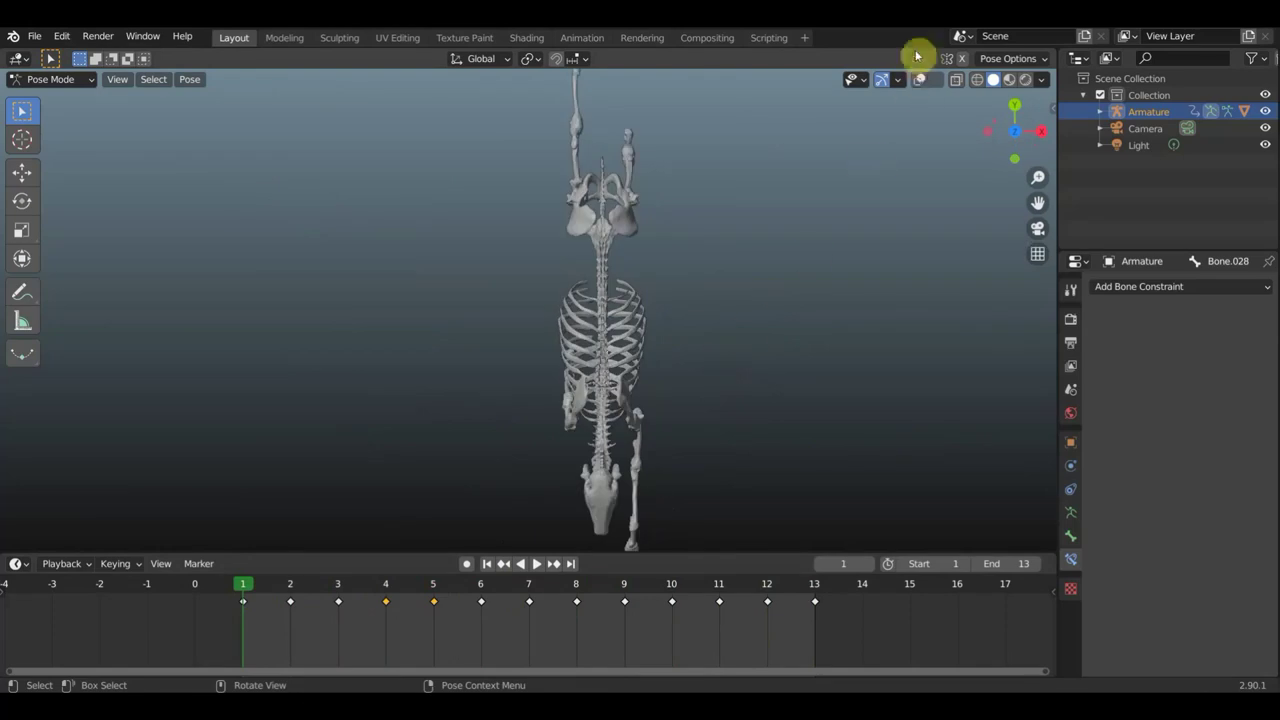
click(920, 81)
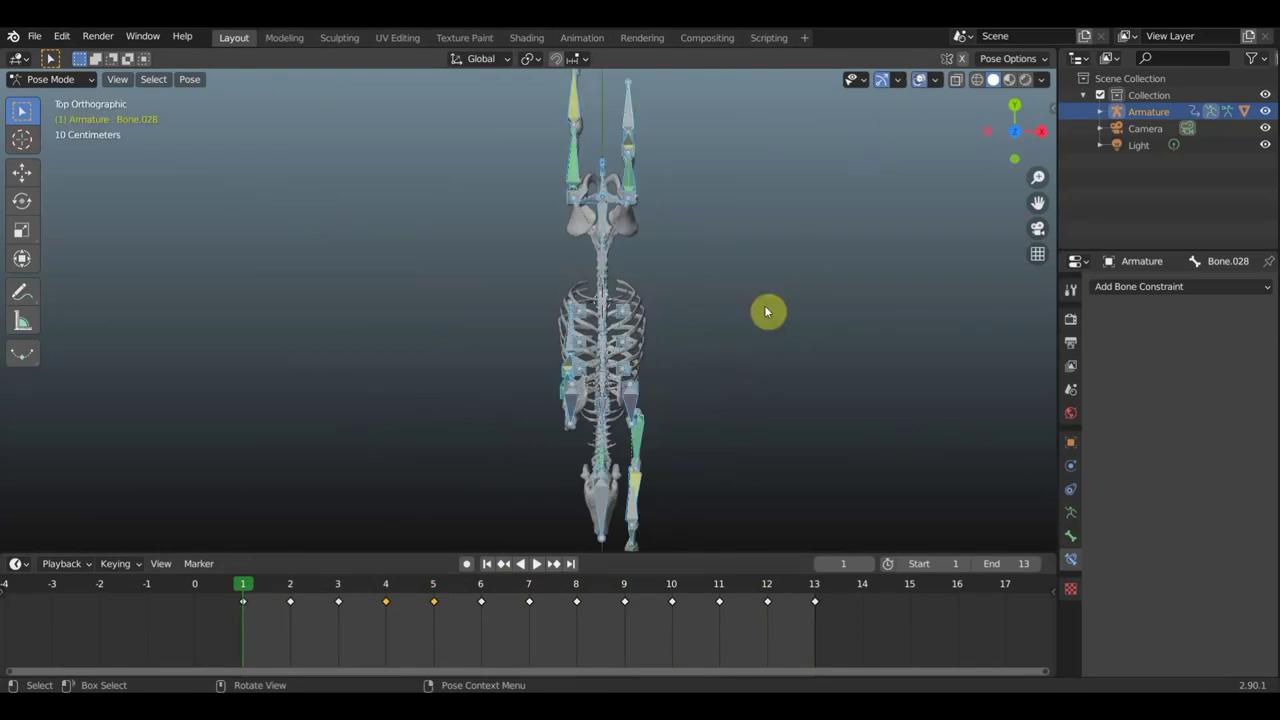
Rotate spine Bone.003 and hip Bone.005 as seen from above
click(605, 365)
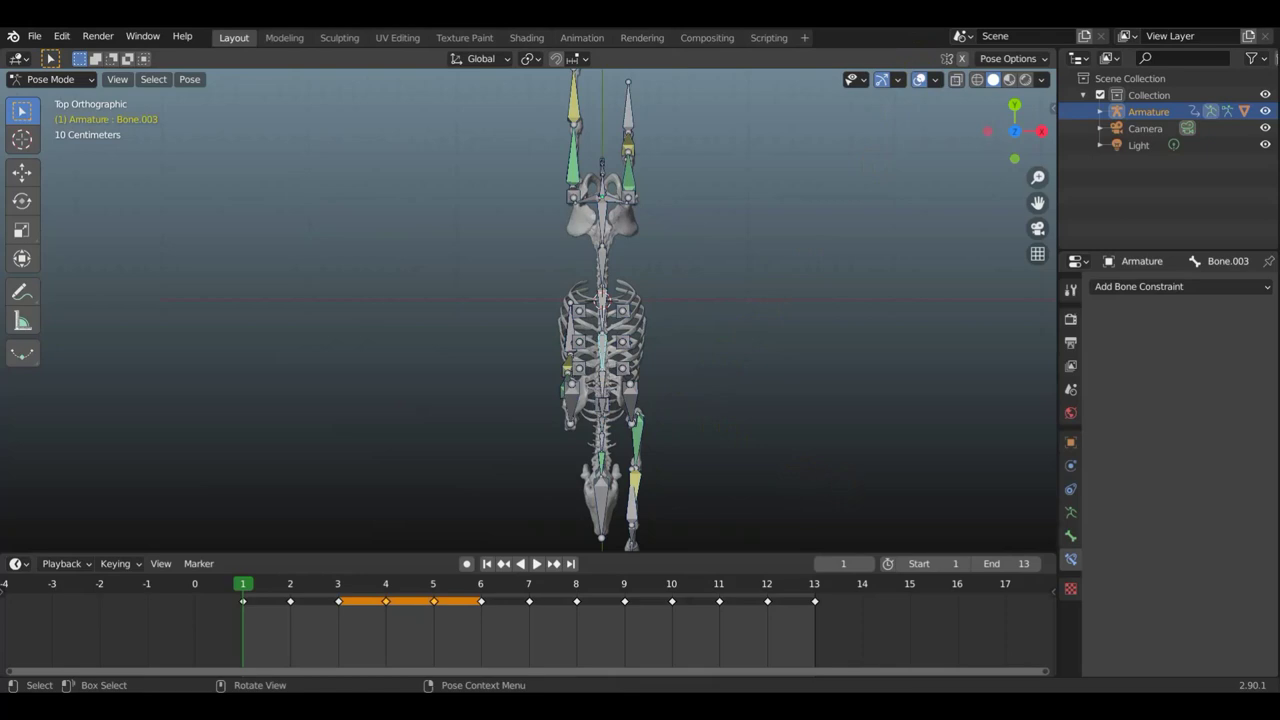
key(r)
click(810, 500)
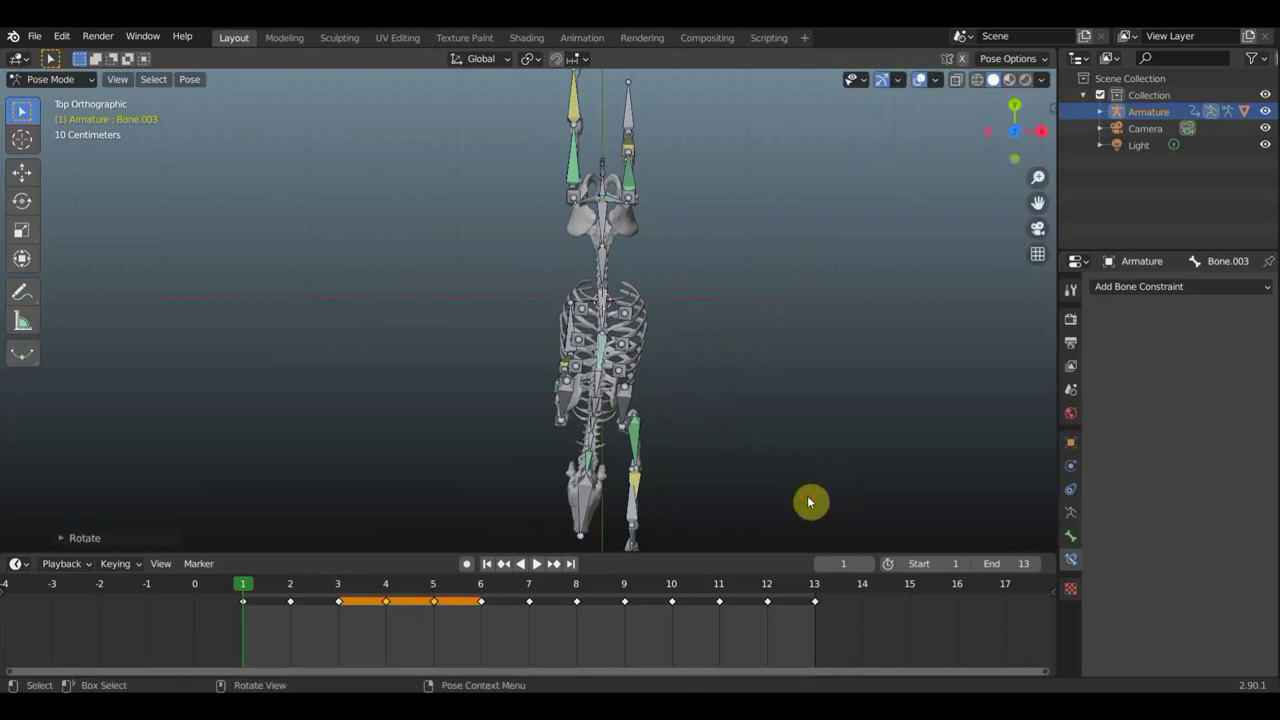
shift+middle_drag(779, 489, 567, 272)
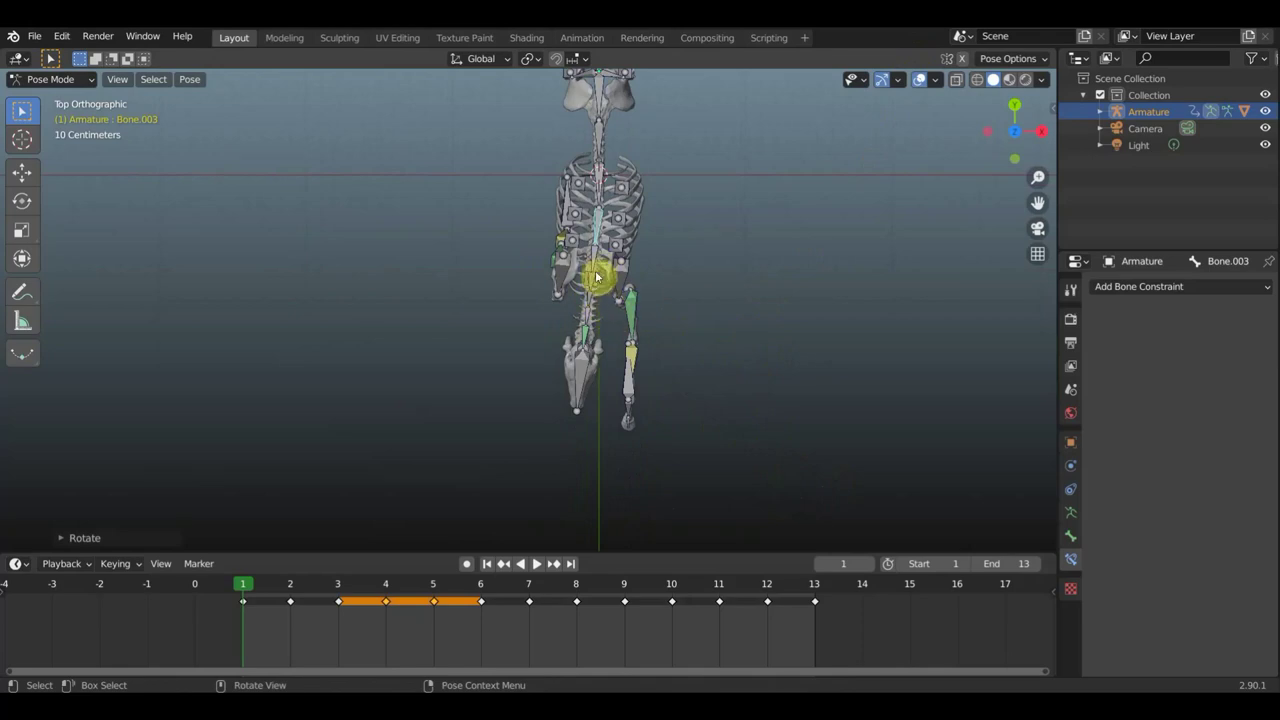
click(593, 283)
key(r)
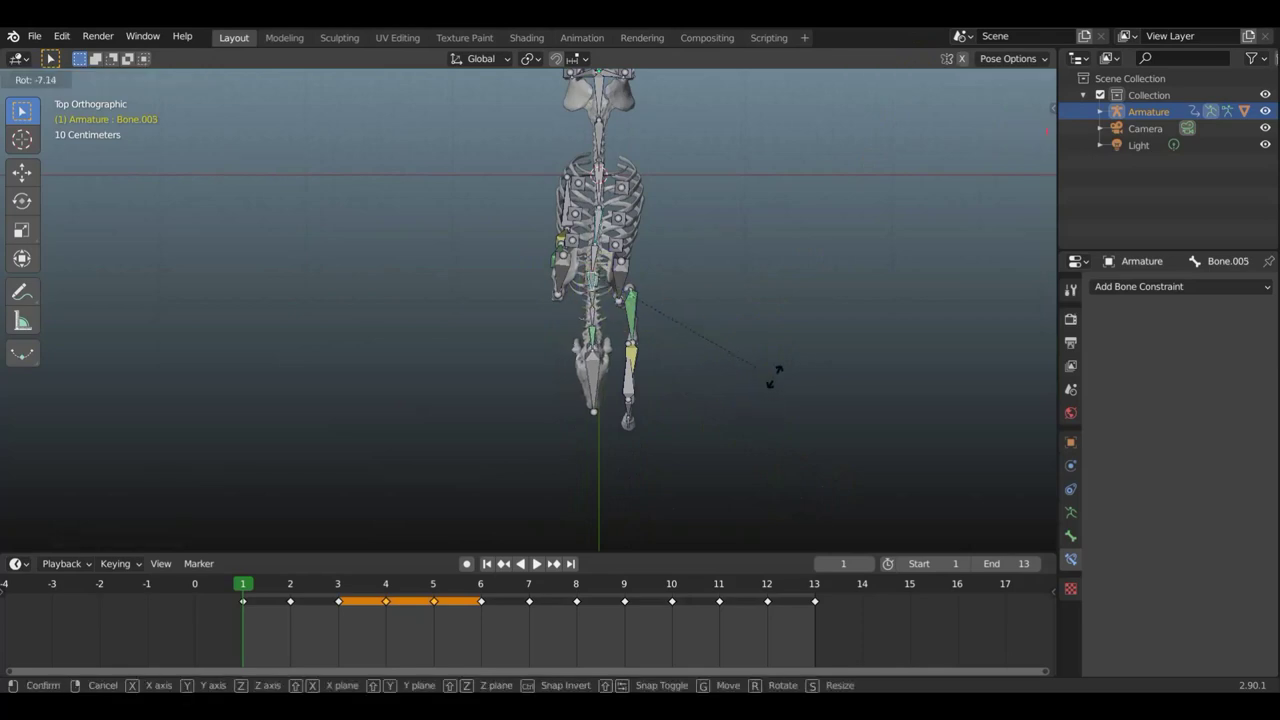
click(781, 377)
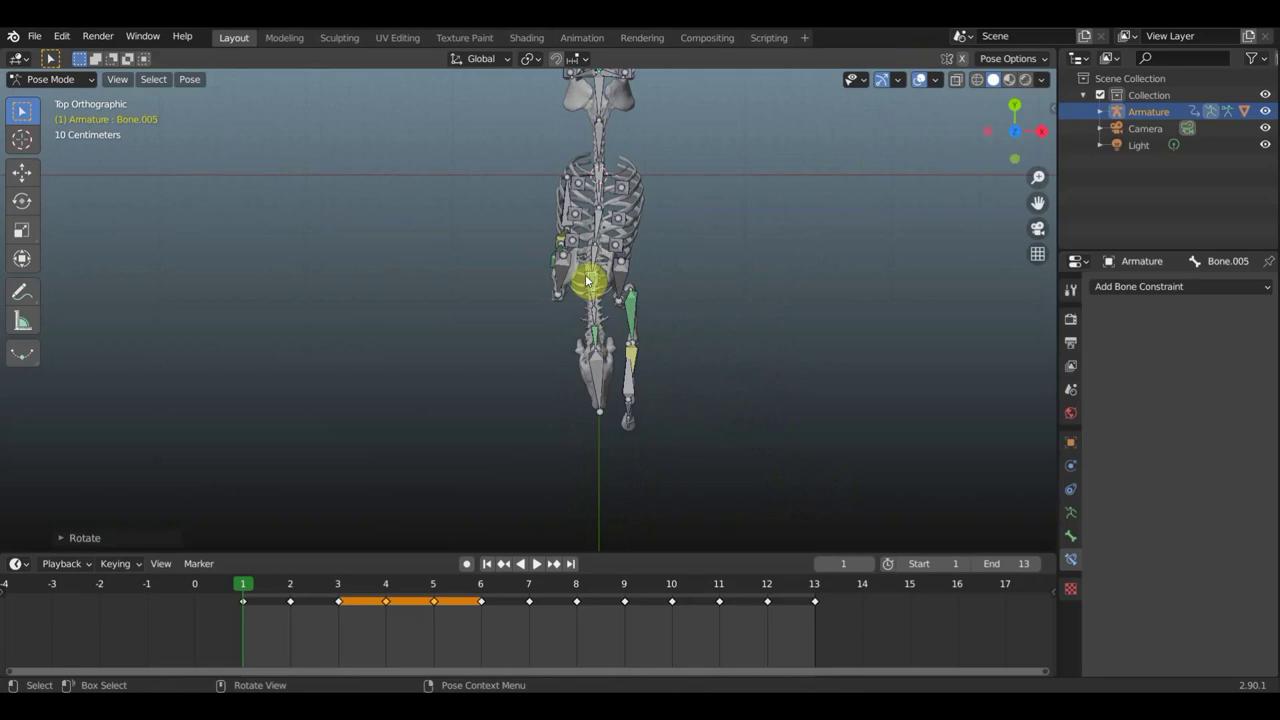
Key location and rotation for all bones at frame 1, then play the cycle
middle_drag(746, 423, 548, 288)
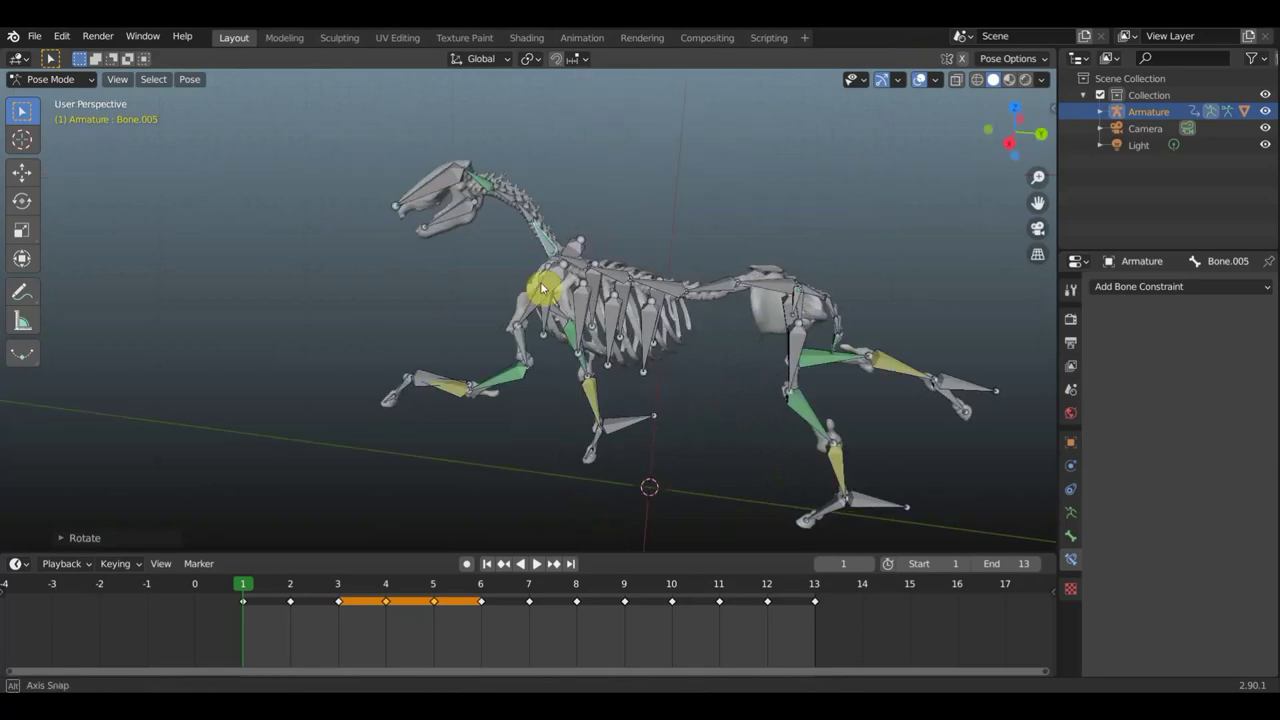
key(a)
key(i)
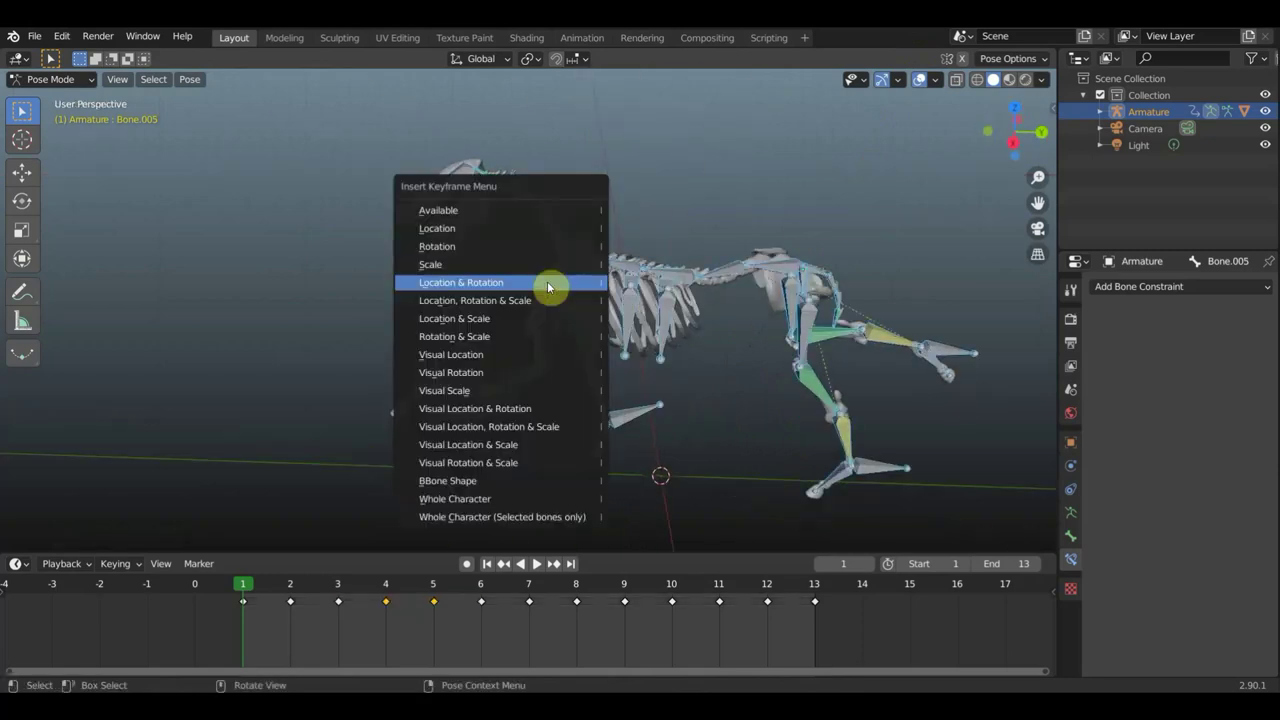
click(548, 281)
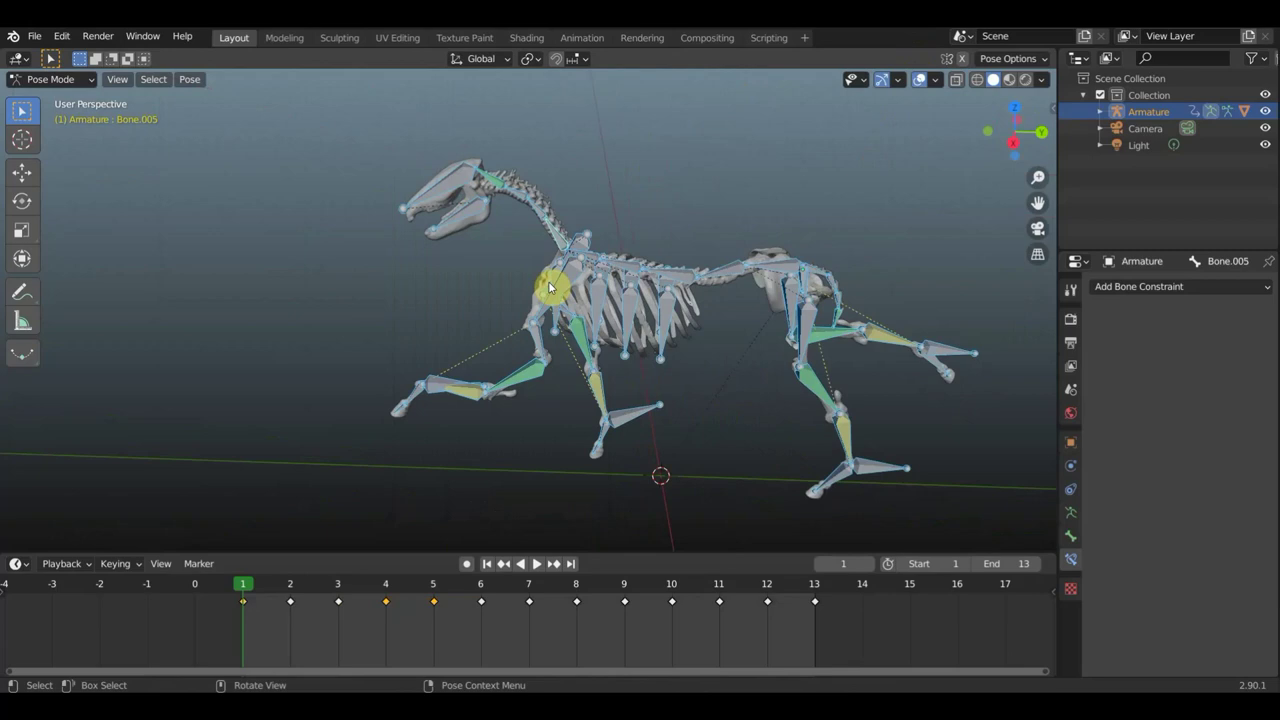
scroll(533, 378, down, 2)
key(space)
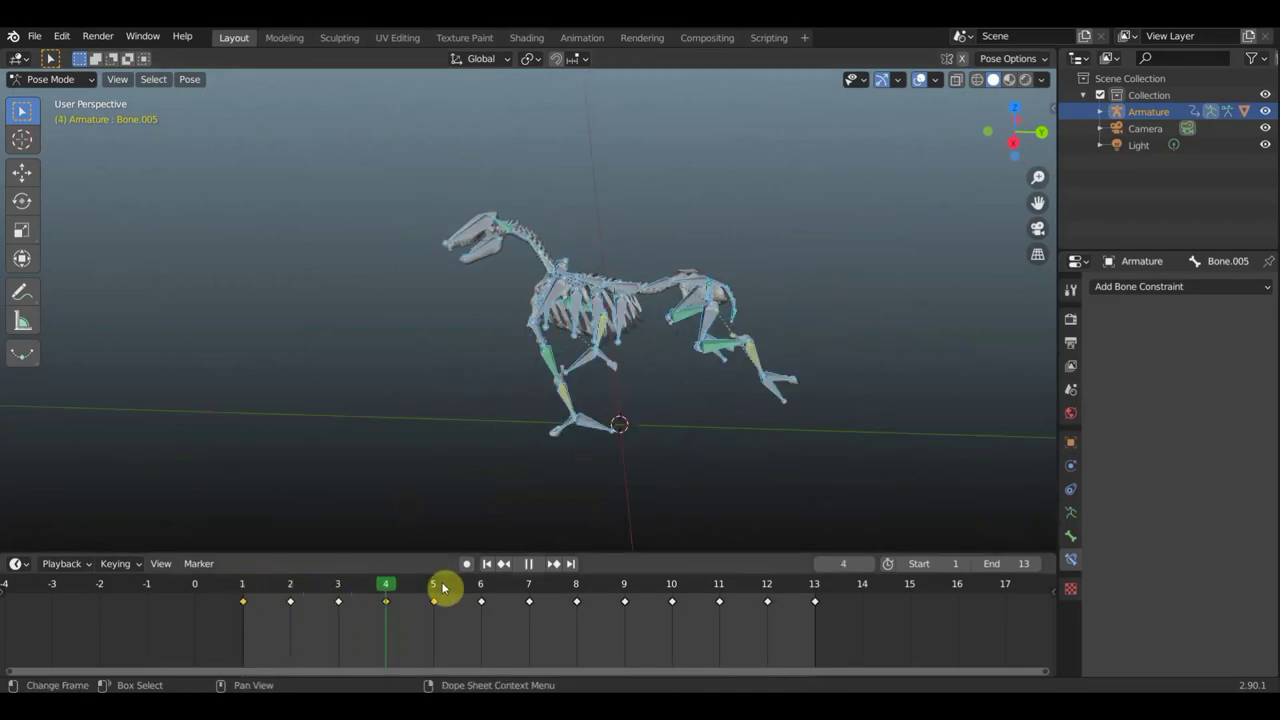
Delete the frame-13 keyframe and duplicate the frame-1 key onto frame 13
drag(726, 591, 809, 597)
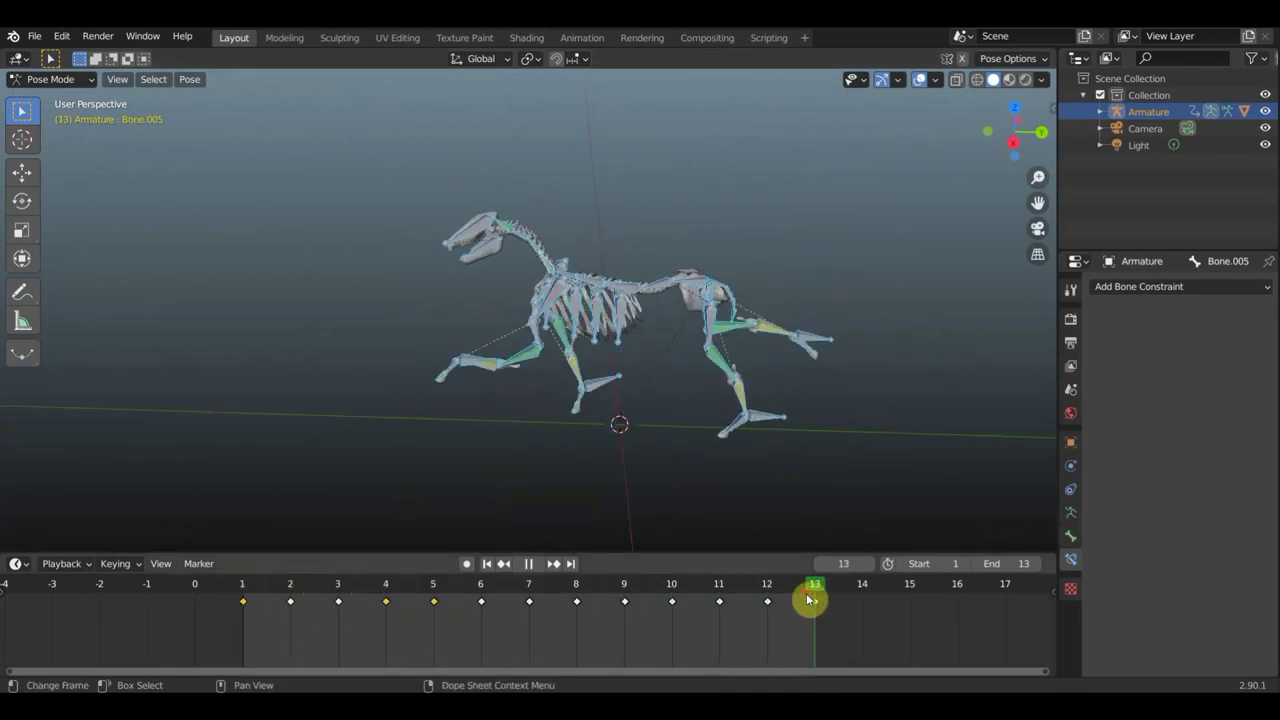
mouse_move(731, 474)
middle_down()
mouse_move(844, 502)
mouse_move(849, 543)
middle_up()
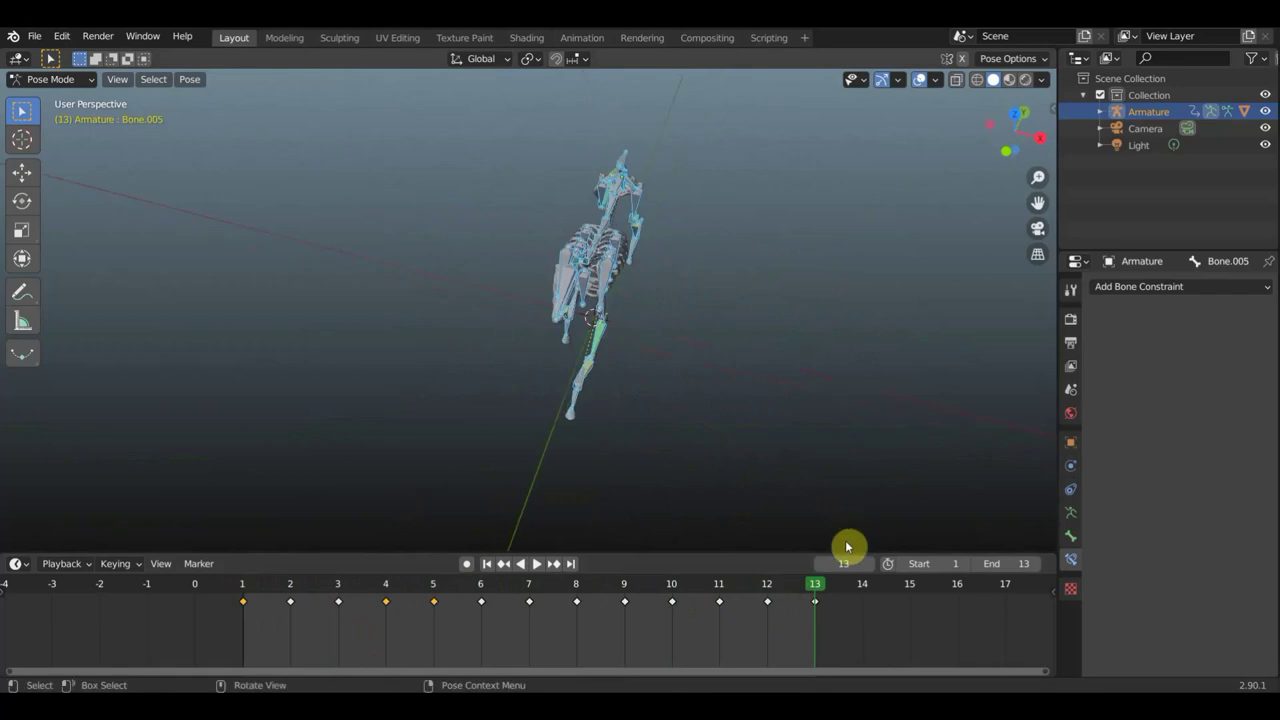
key(x)
click(873, 633)
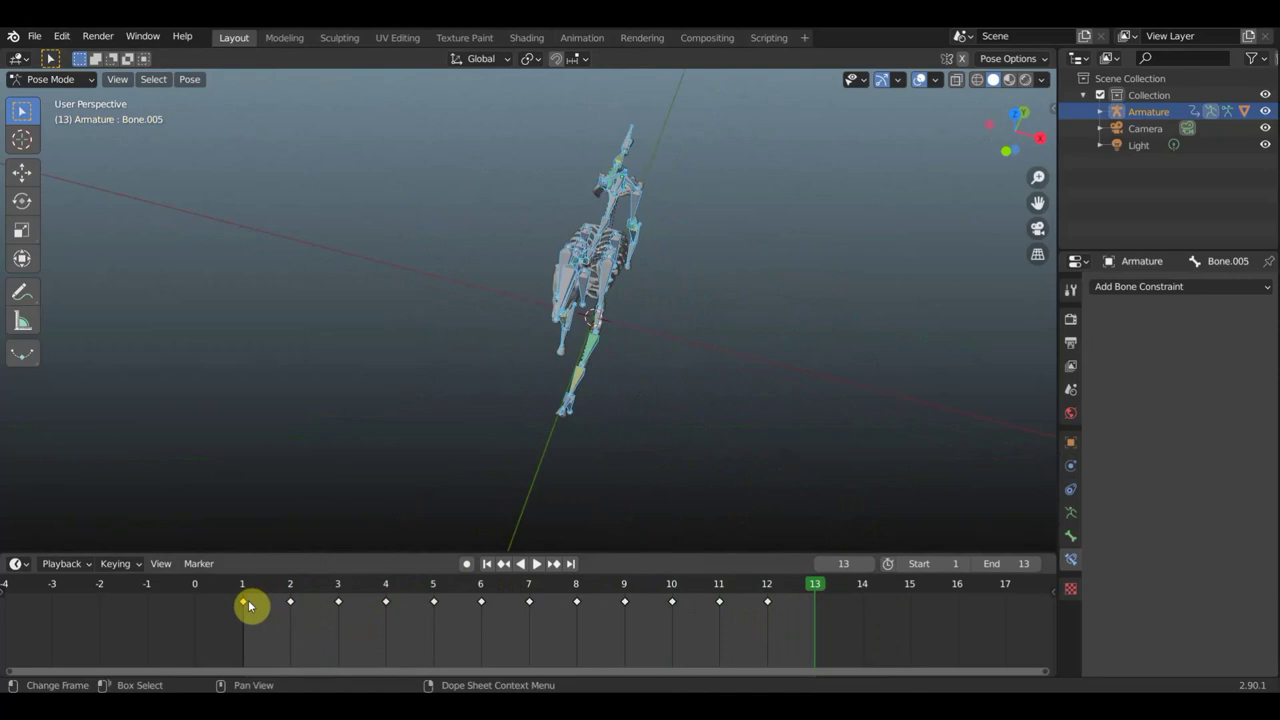
key(shift+d)
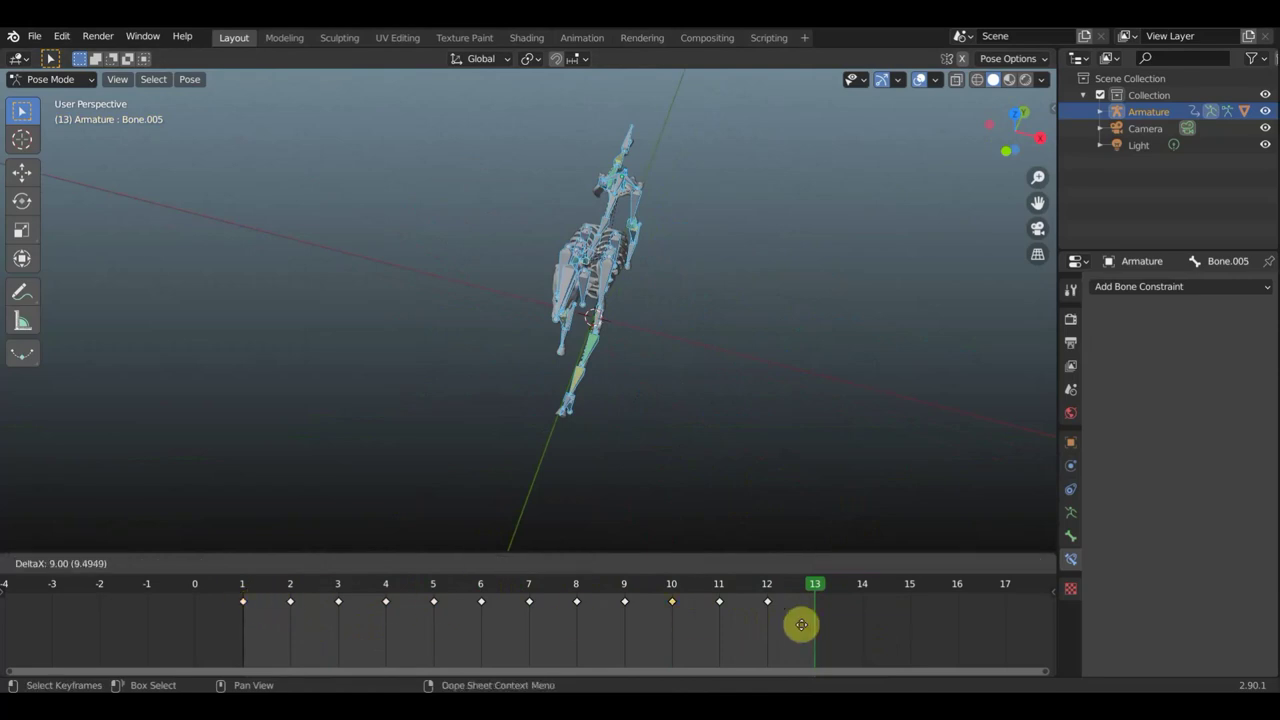
click(828, 622)
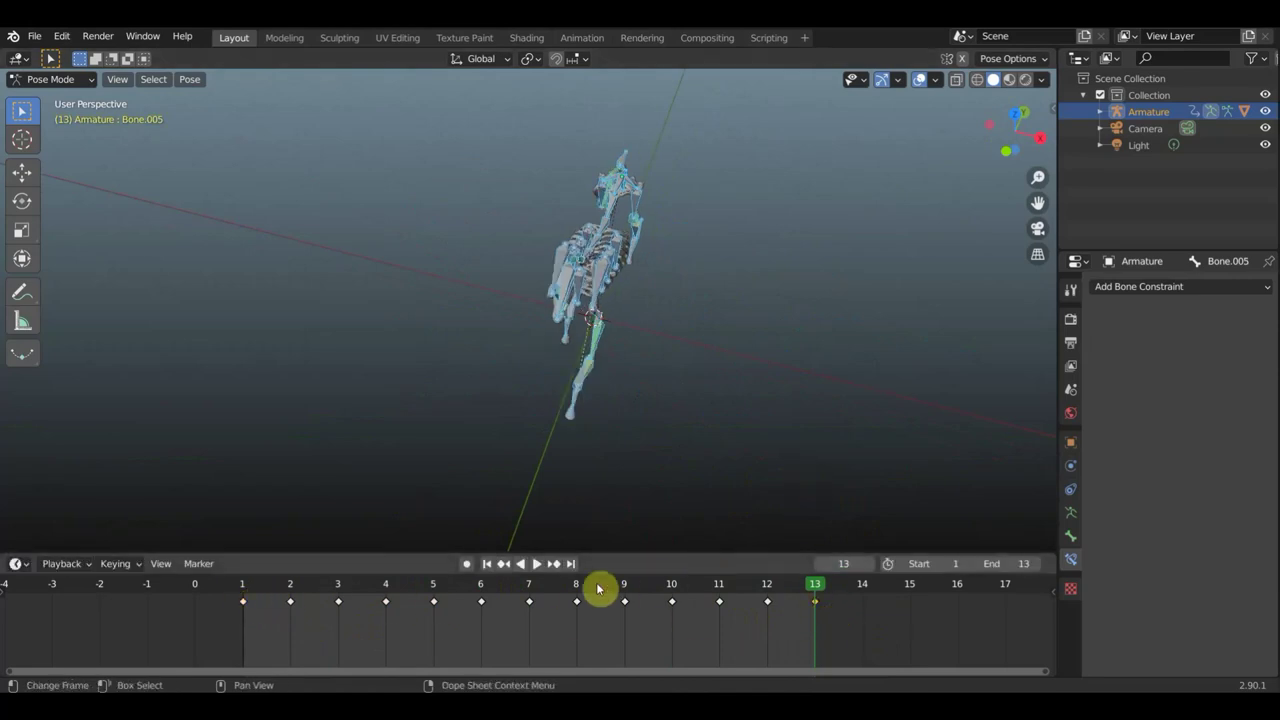
Return to a side view, hide the bone overlays, and play the looping gallop
middle_drag(848, 363, 646, 334)
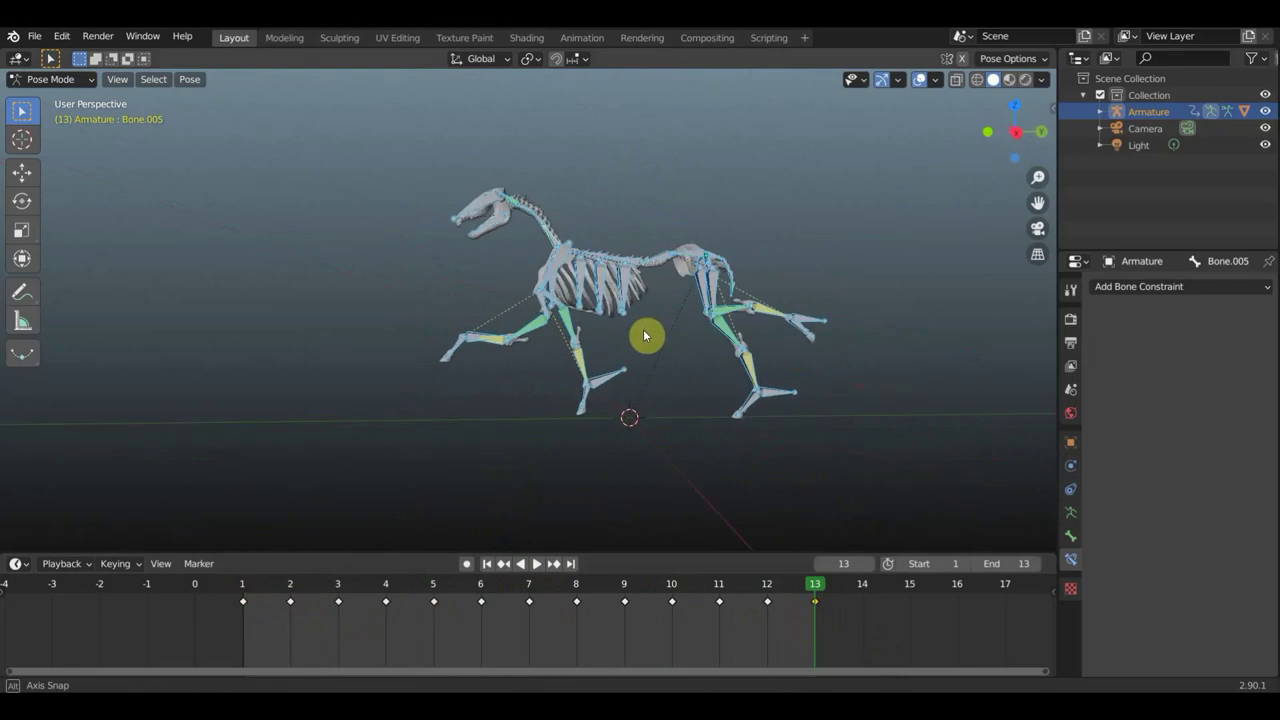
click(921, 80)
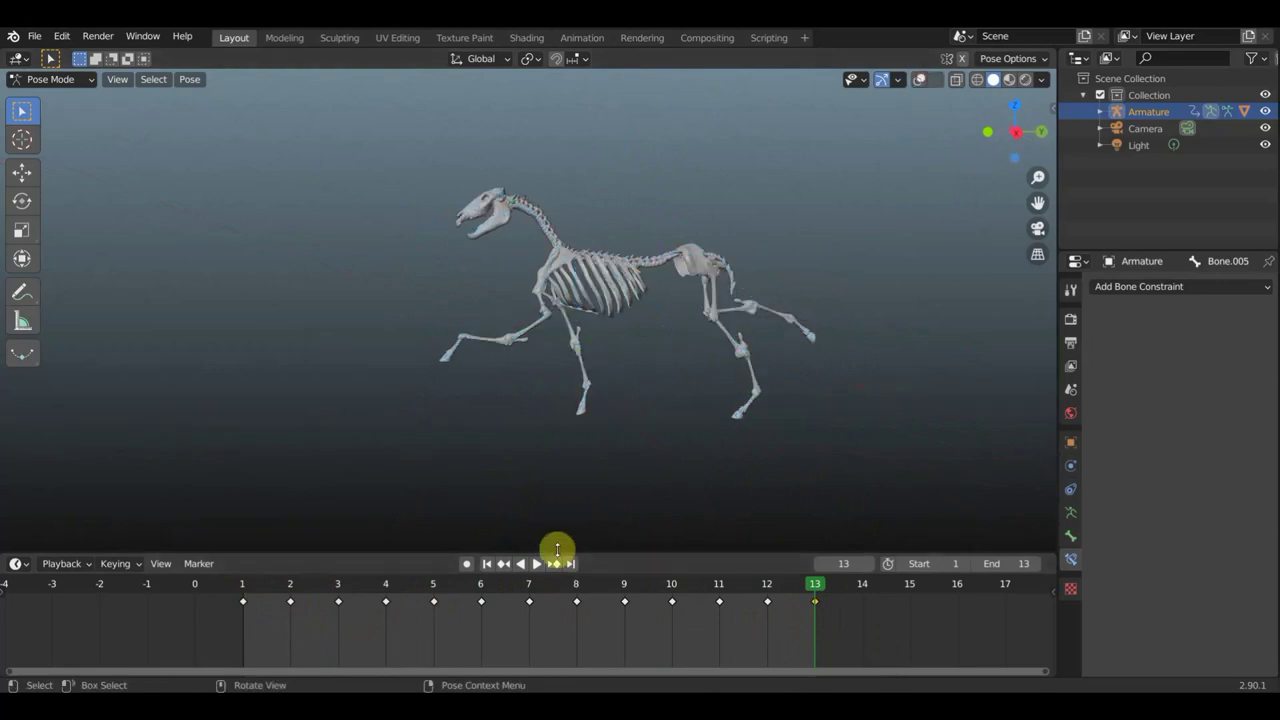
click(538, 566)
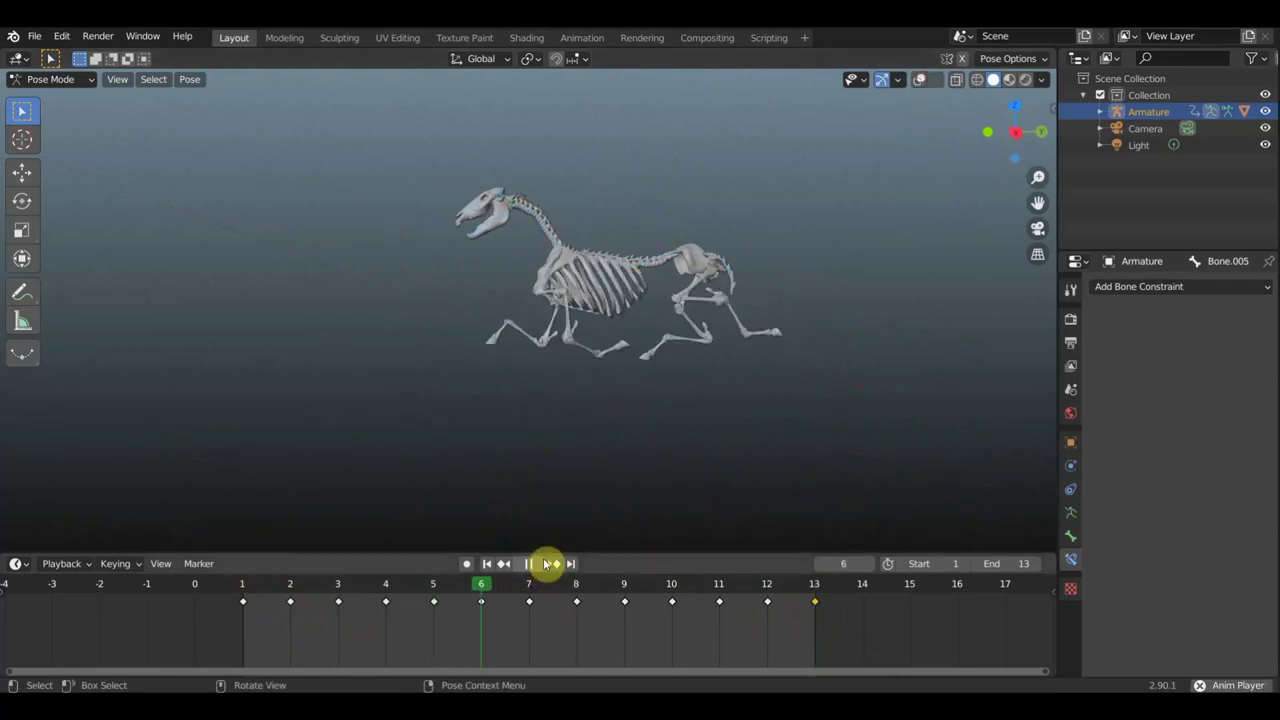
click(538, 563)
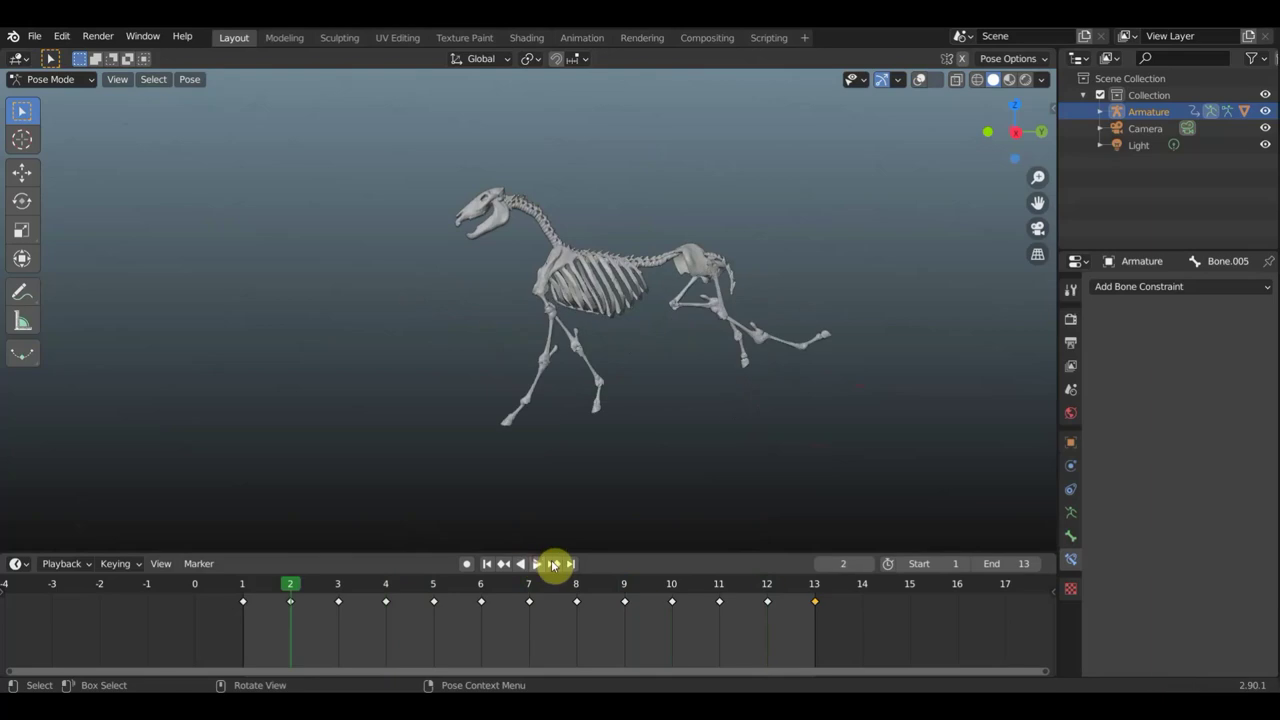
mouse_move(471, 630)
middle_down()
mouse_move(491, 641)
mouse_move(466, 637)
middle_up()
Scrub to frame 7, stop playback, and orbit around the skeleton at frame 8
mouse_move(543, 434)
middle_down()
mouse_move(686, 531)
mouse_move(566, 513)
mouse_move(680, 114)
mouse_move(700, 117)
middle_up()
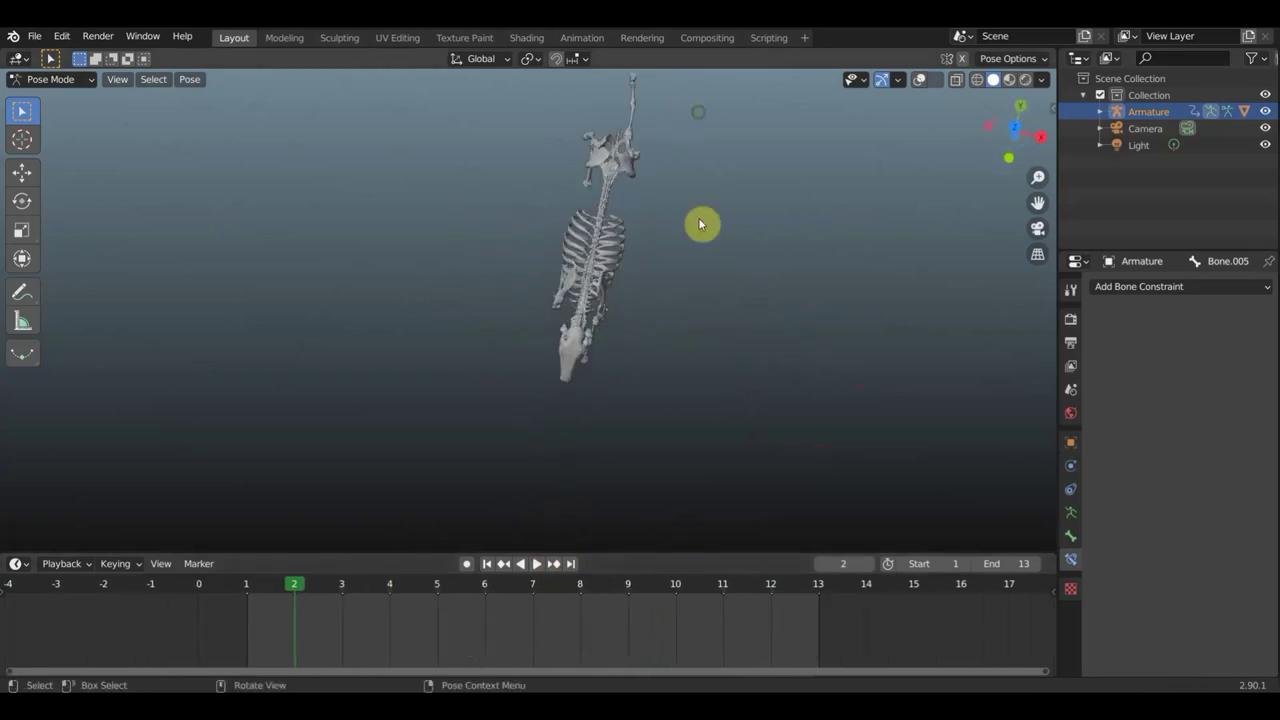
drag(343, 597, 519, 598)
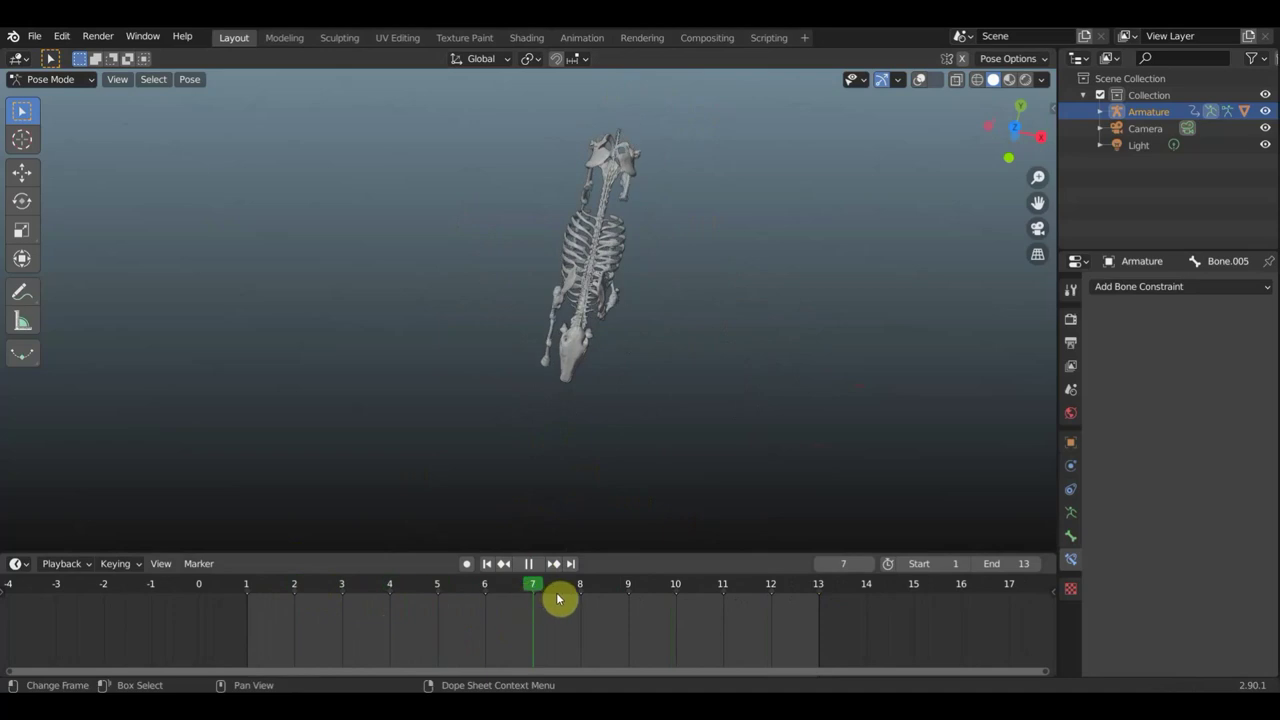
key(Escape)
mouse_move(670, 370)
middle_down()
mouse_move(646, 327)
mouse_move(574, 297)
mouse_move(489, 226)
mouse_move(534, 251)
middle_up()
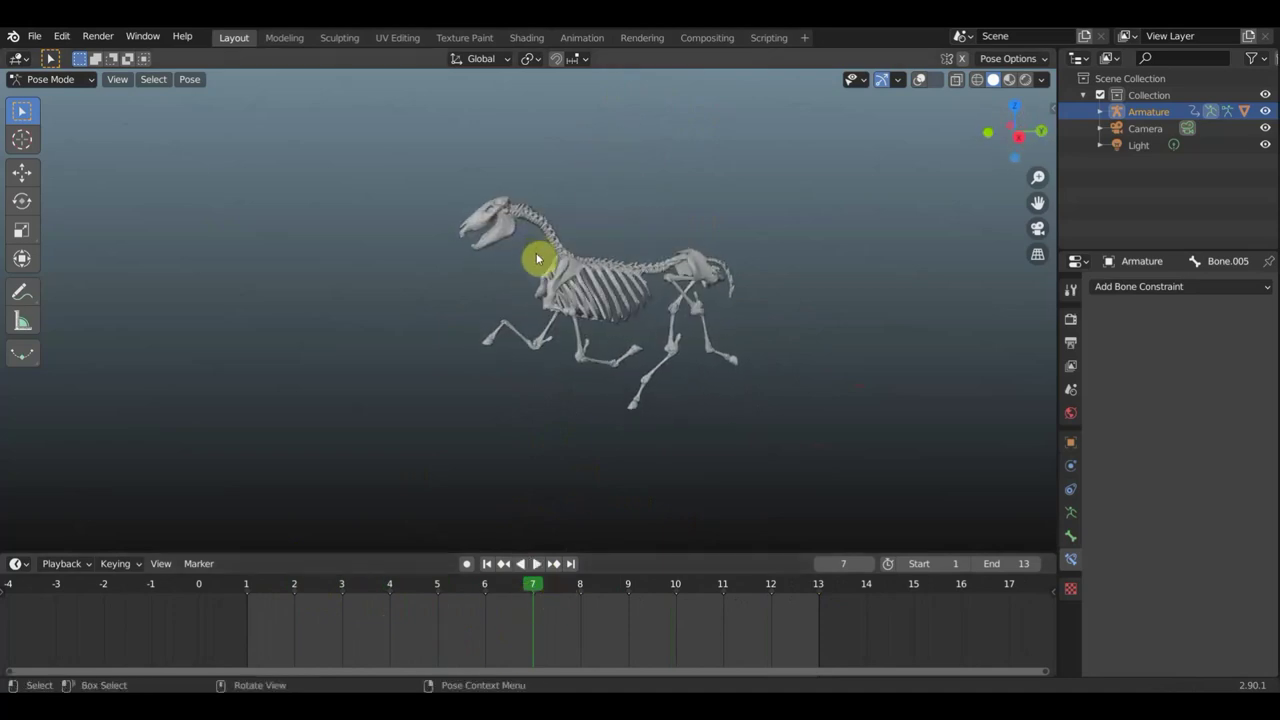
middle_drag(567, 296, 645, 377)
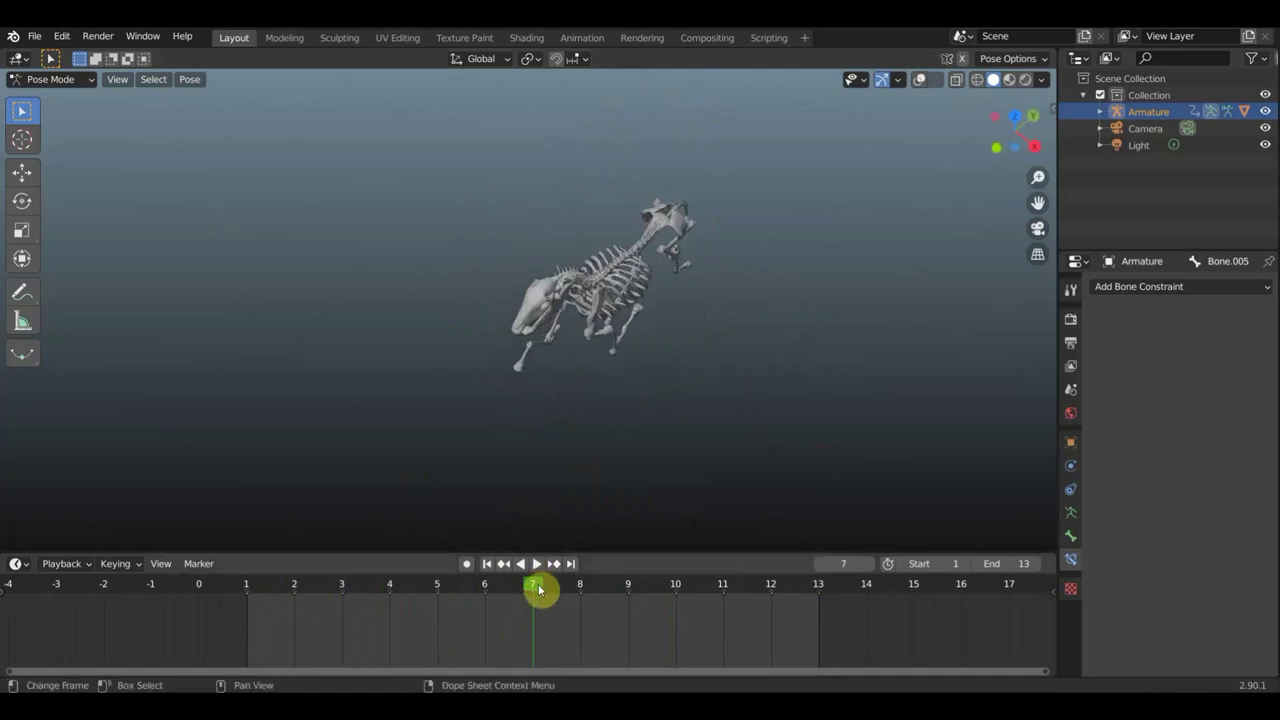
click(577, 596)
mouse_move(565, 360)
middle_down()
mouse_move(548, 282)
mouse_move(628, 443)
mouse_move(674, 403)
mouse_move(671, 354)
middle_up()
scroll(671, 354, up, 5)
Show the bones and re-rotate spine Bone.003 and hip Bone.005 at frame 8
mouse_move(816, 298)
middle_down()
mouse_move(729, 409)
mouse_move(603, 366)
middle_up()
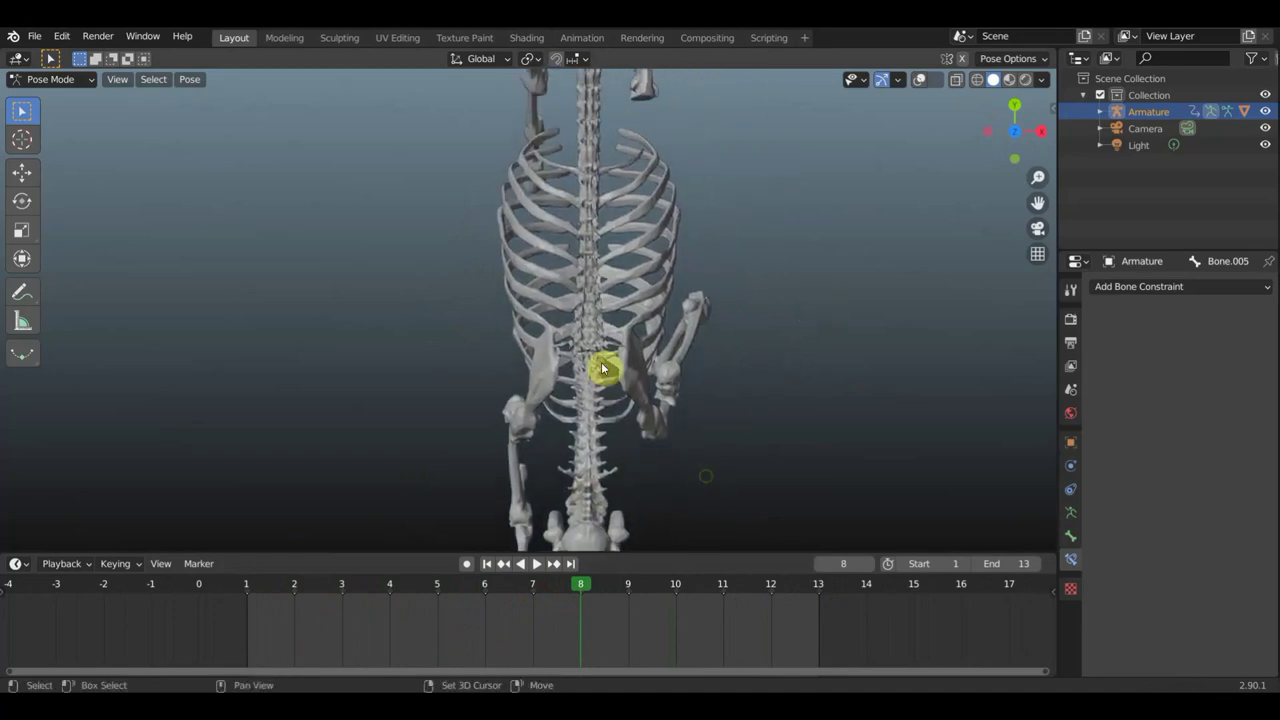
click(916, 80)
scroll(602, 360, down, 1)
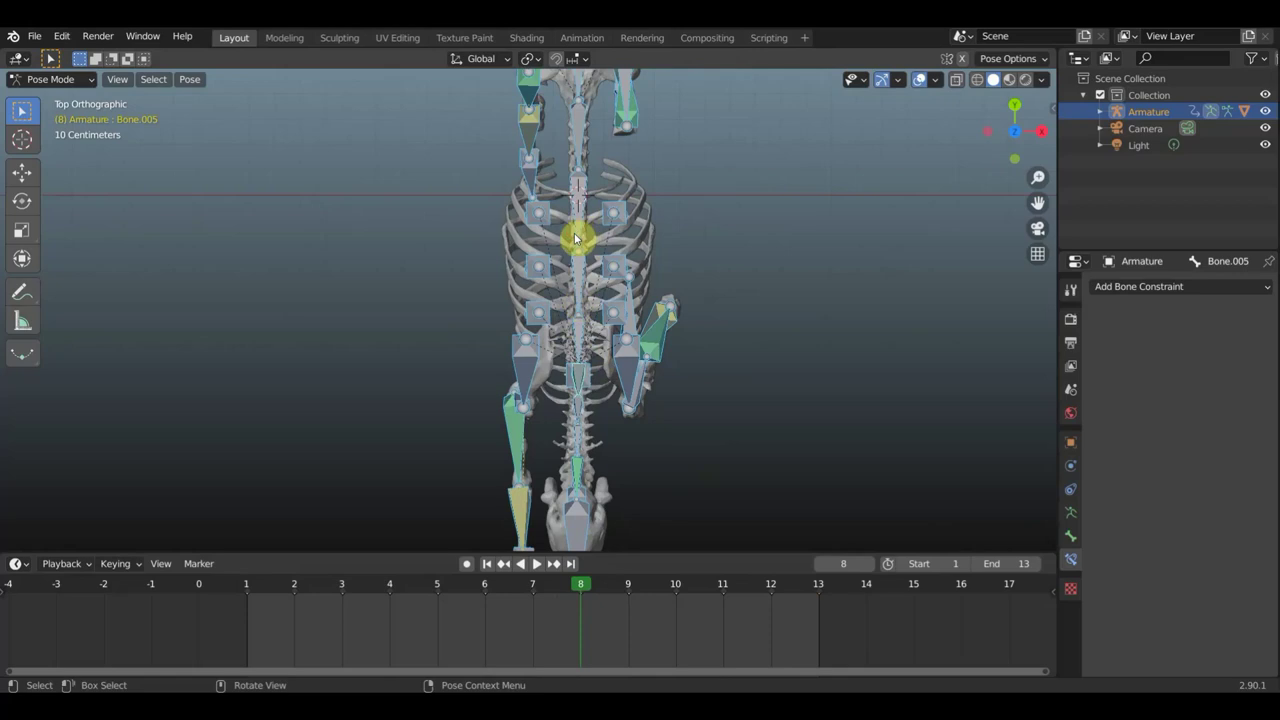
click(641, 305)
click(668, 339)
key(r)
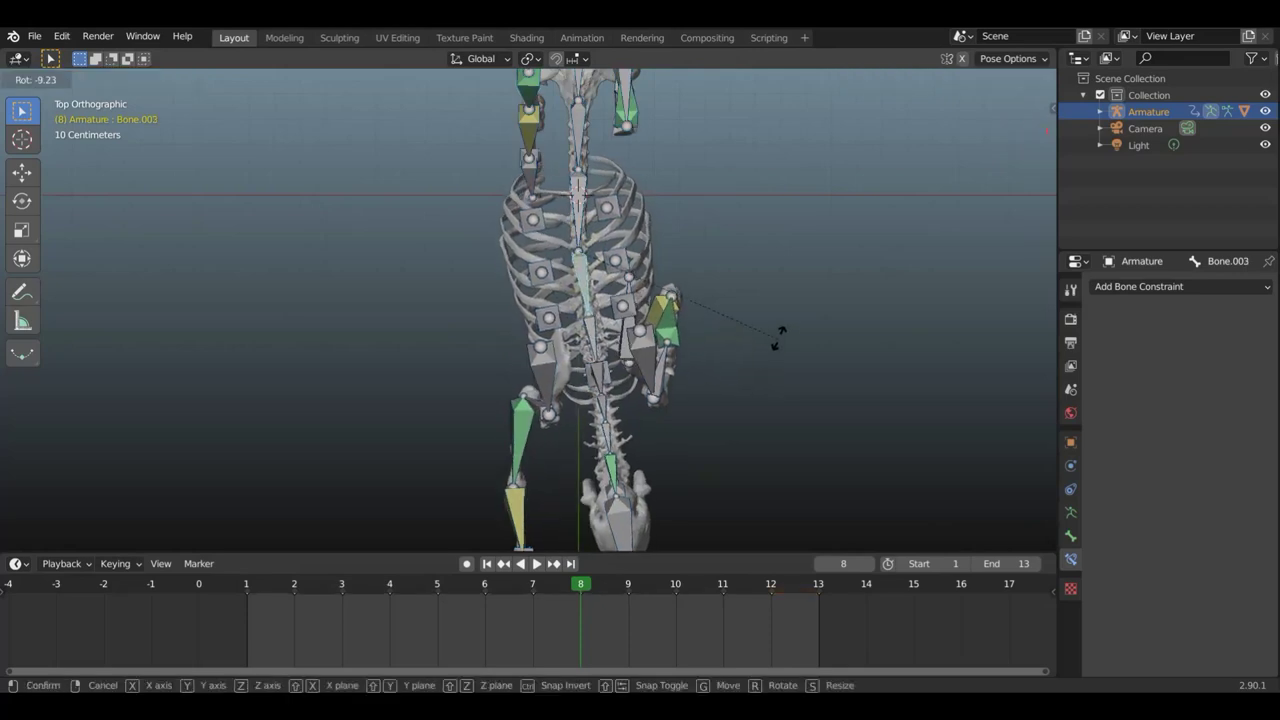
click(776, 340)
scroll(772, 345, down, 2)
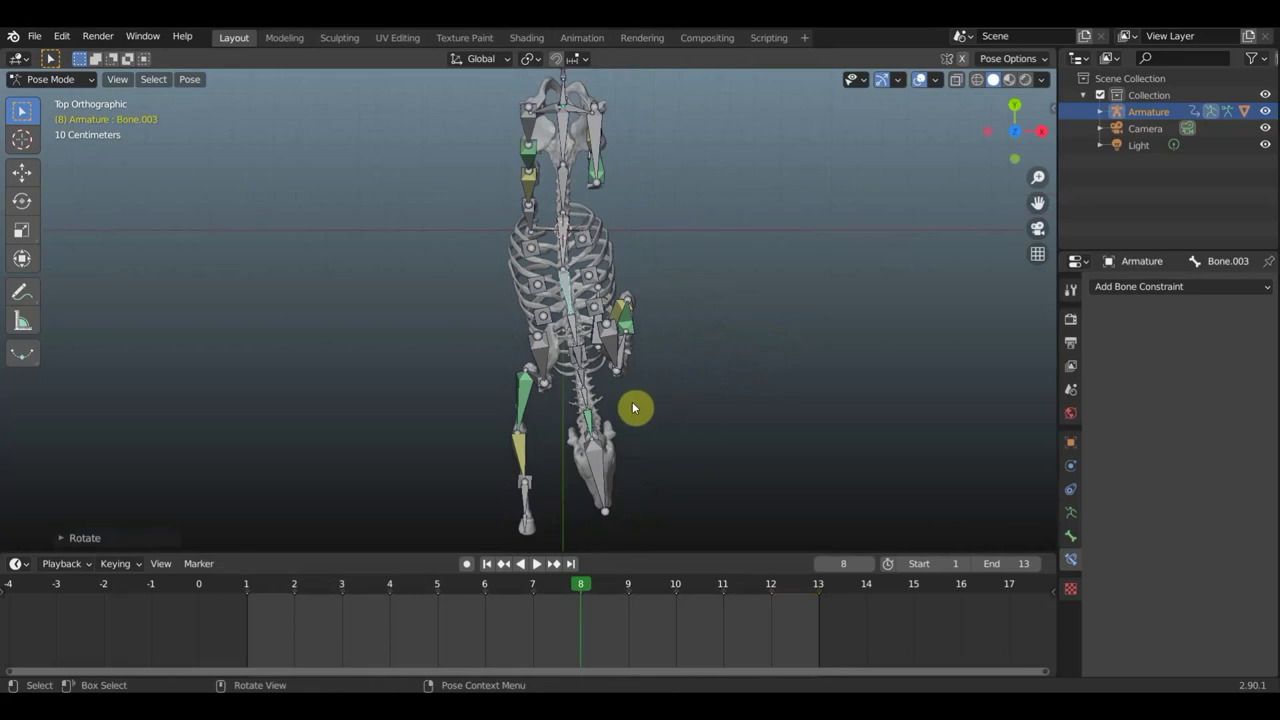
click(578, 360)
key(r)
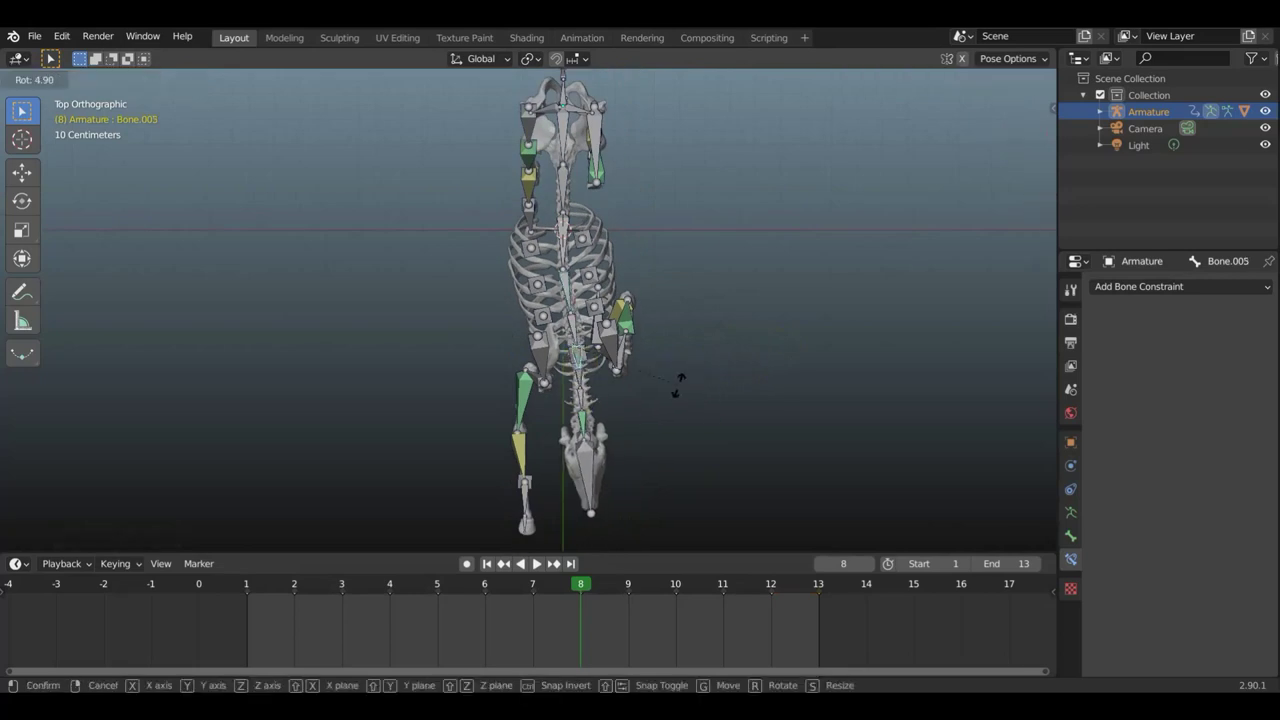
click(666, 390)
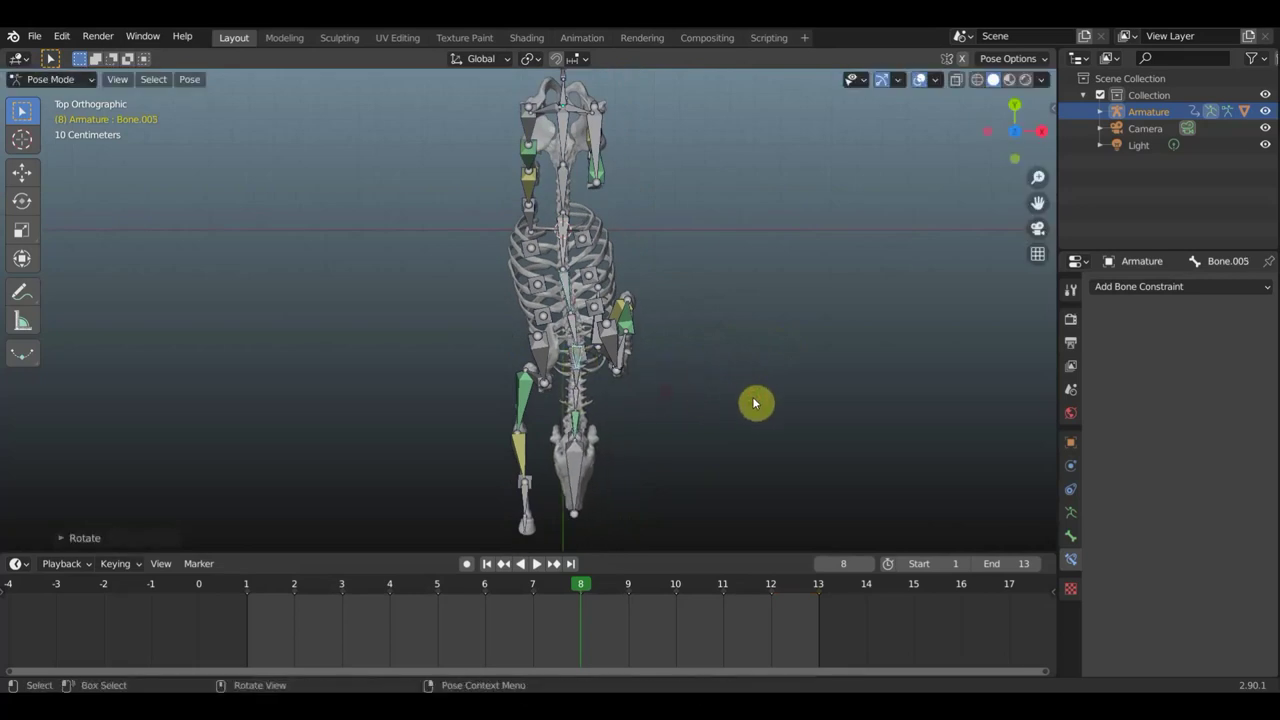
Key location and rotation for all bones, then hide the rig and play the gallop
key(a)
key(i)
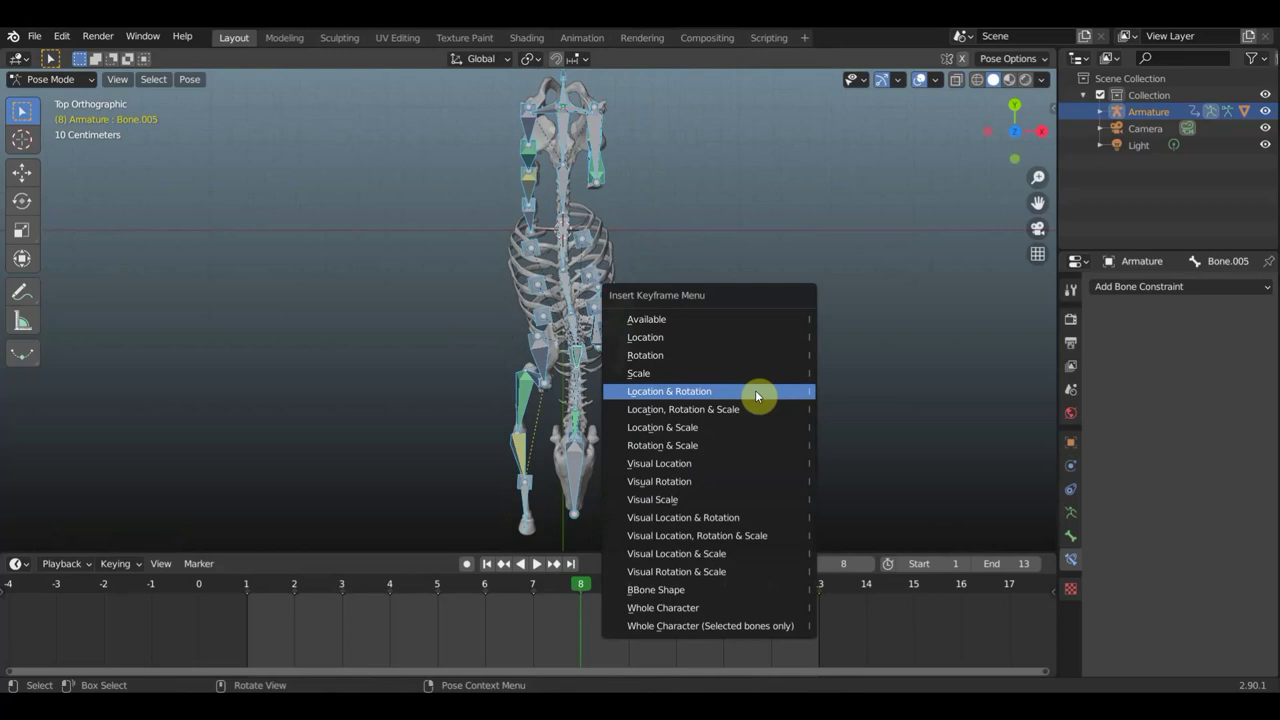
click(755, 390)
middle_drag(677, 386, 557, 257)
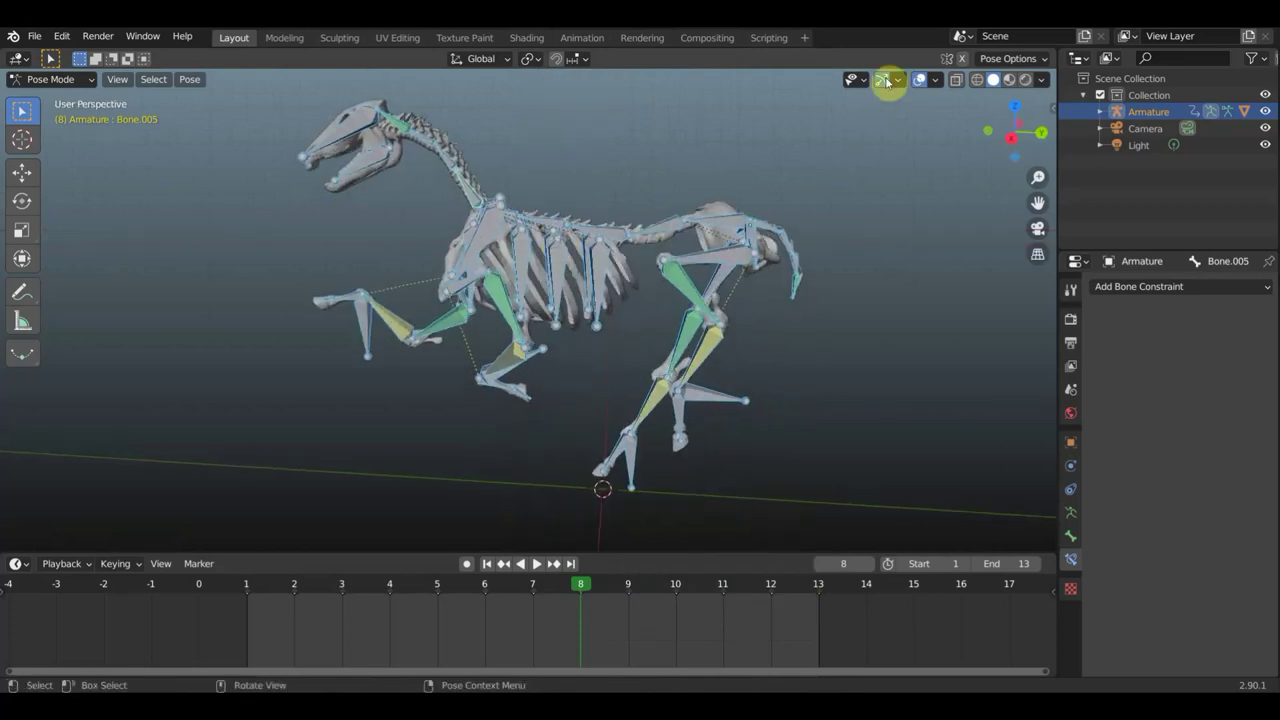
click(921, 79)
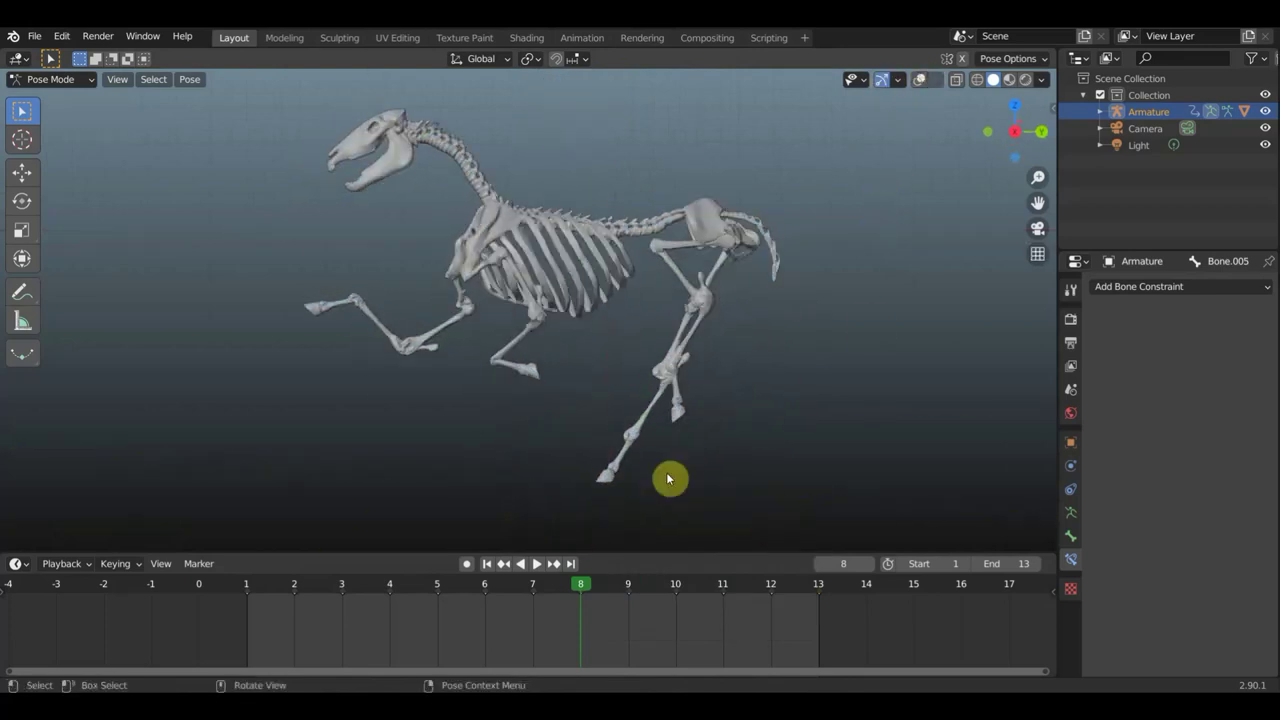
click(537, 564)
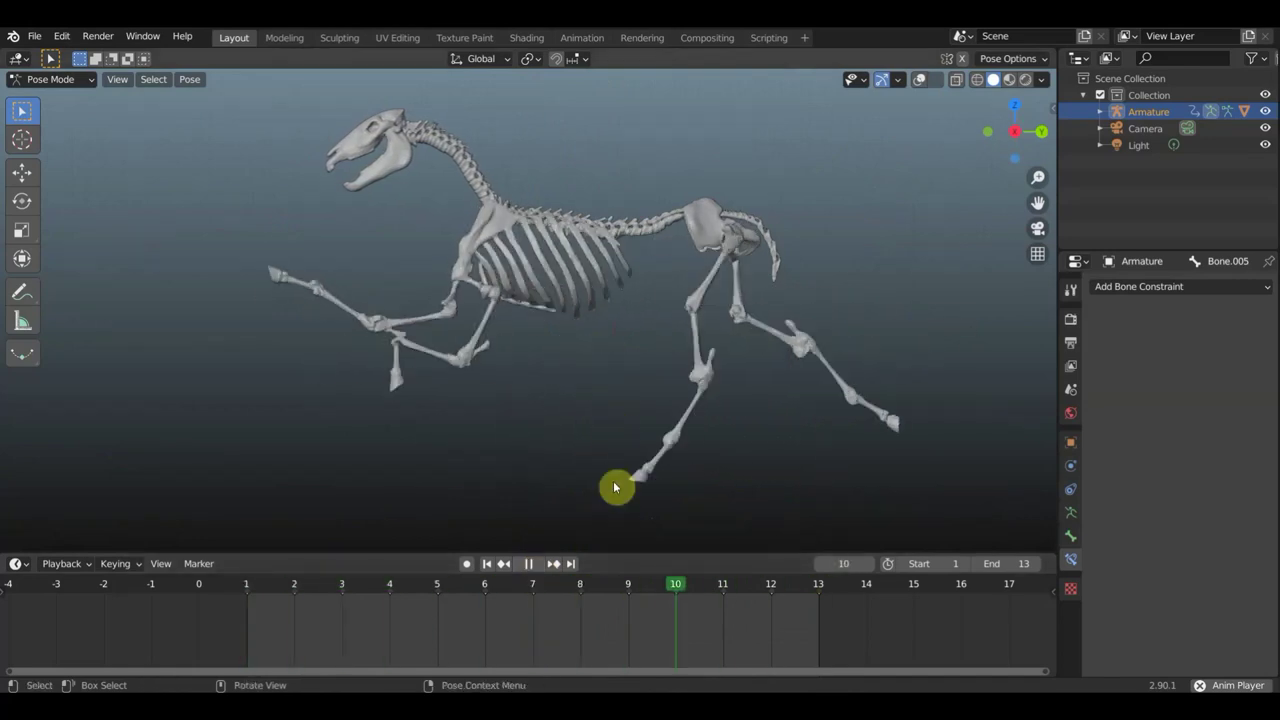
Stop playback, check the horse in straight front view without bones, then jump to frame 1
click(529, 563)
middle_drag(590, 480, 774, 491)
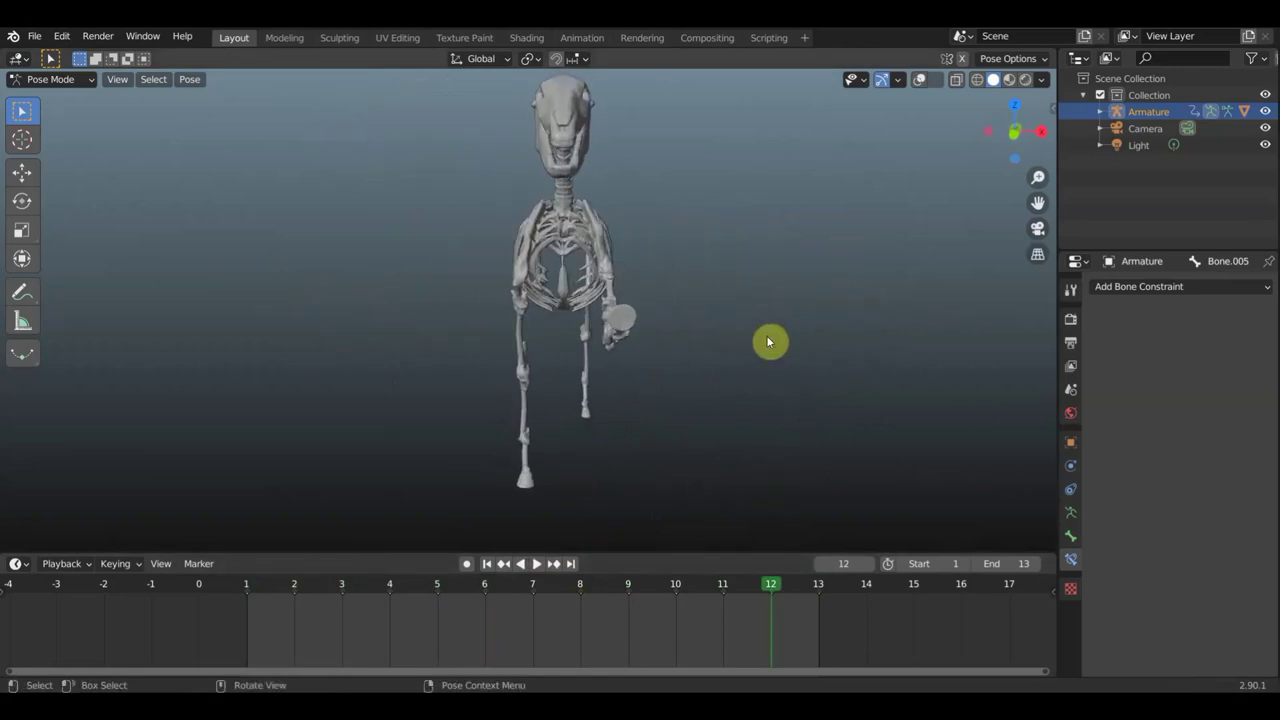
click(921, 78)
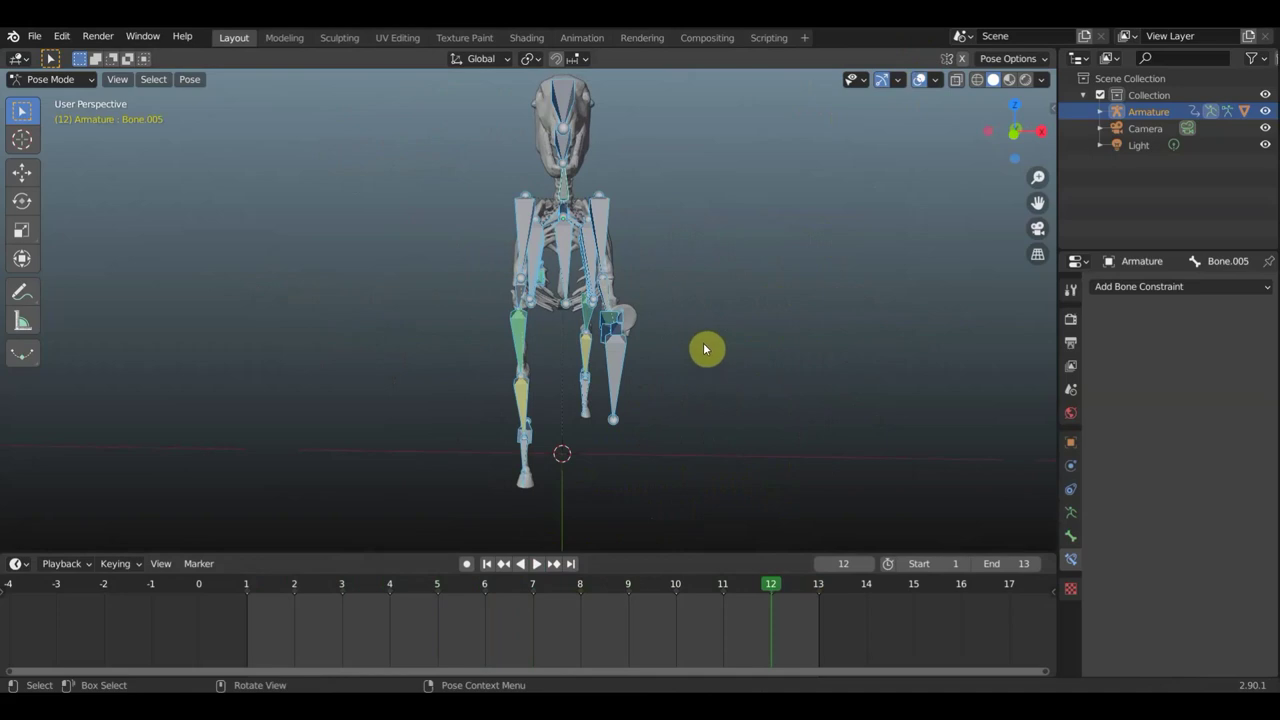
key(KP_1)
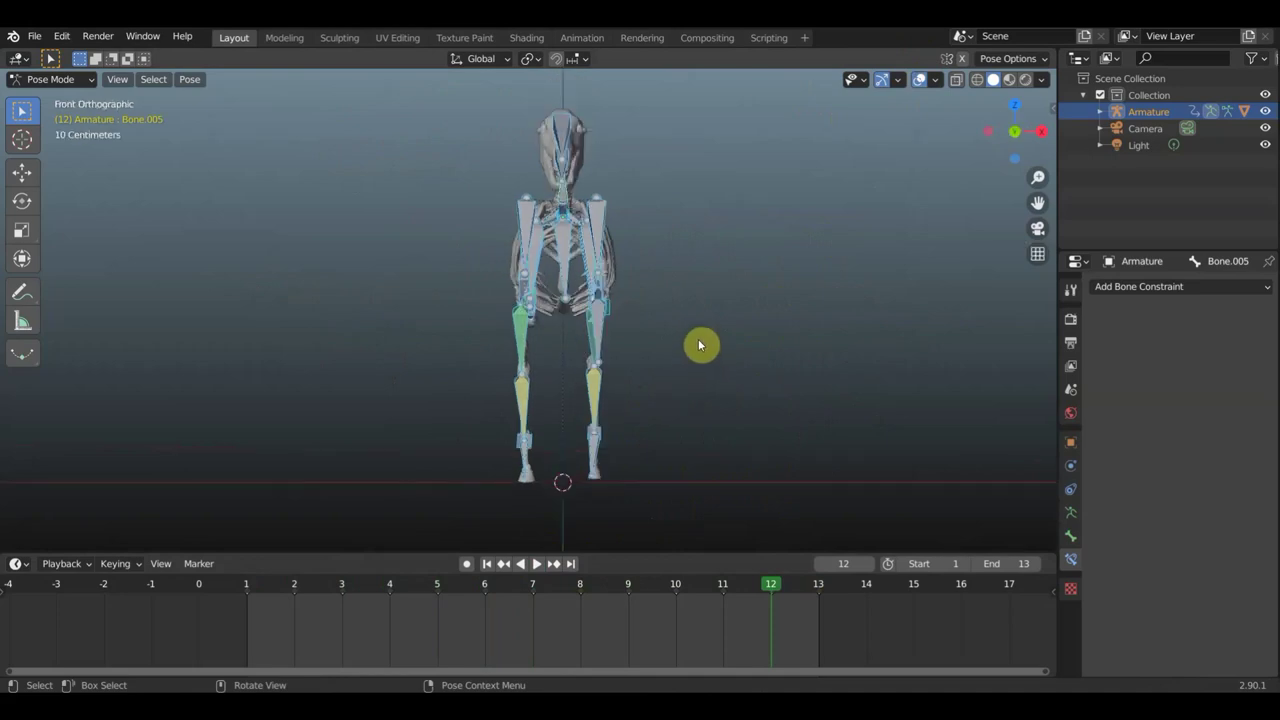
click(920, 79)
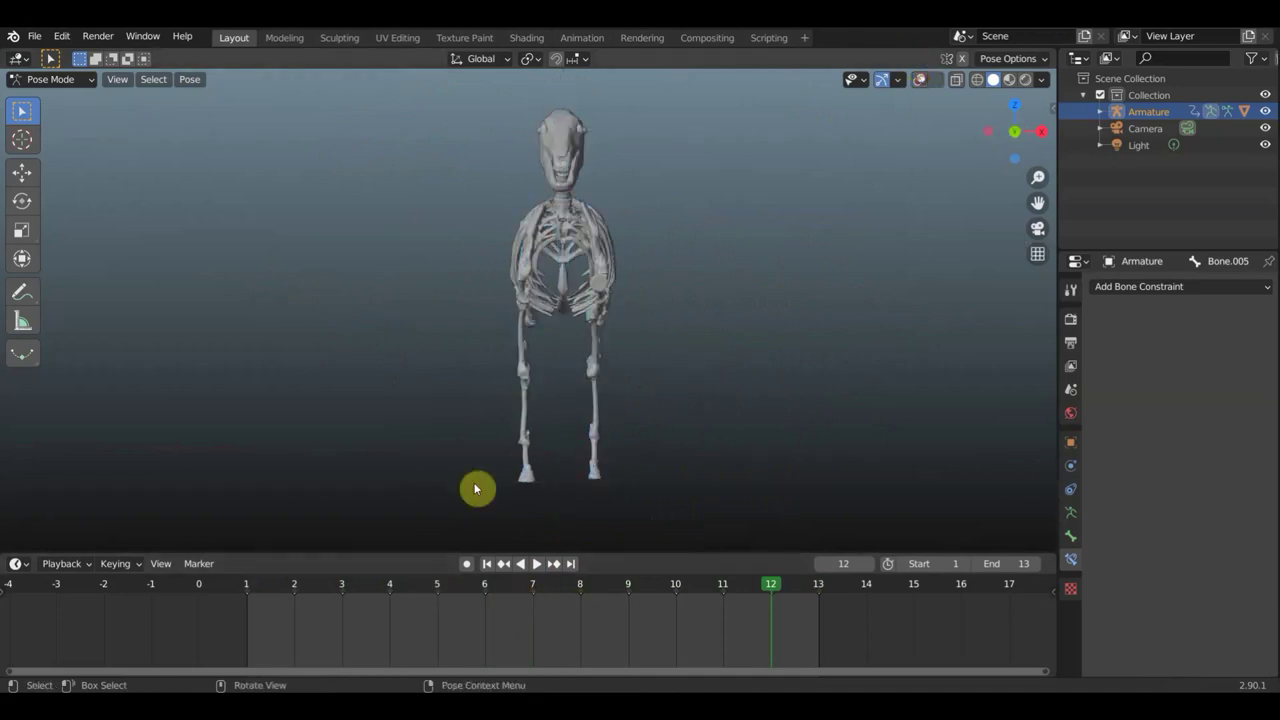
click(248, 594)
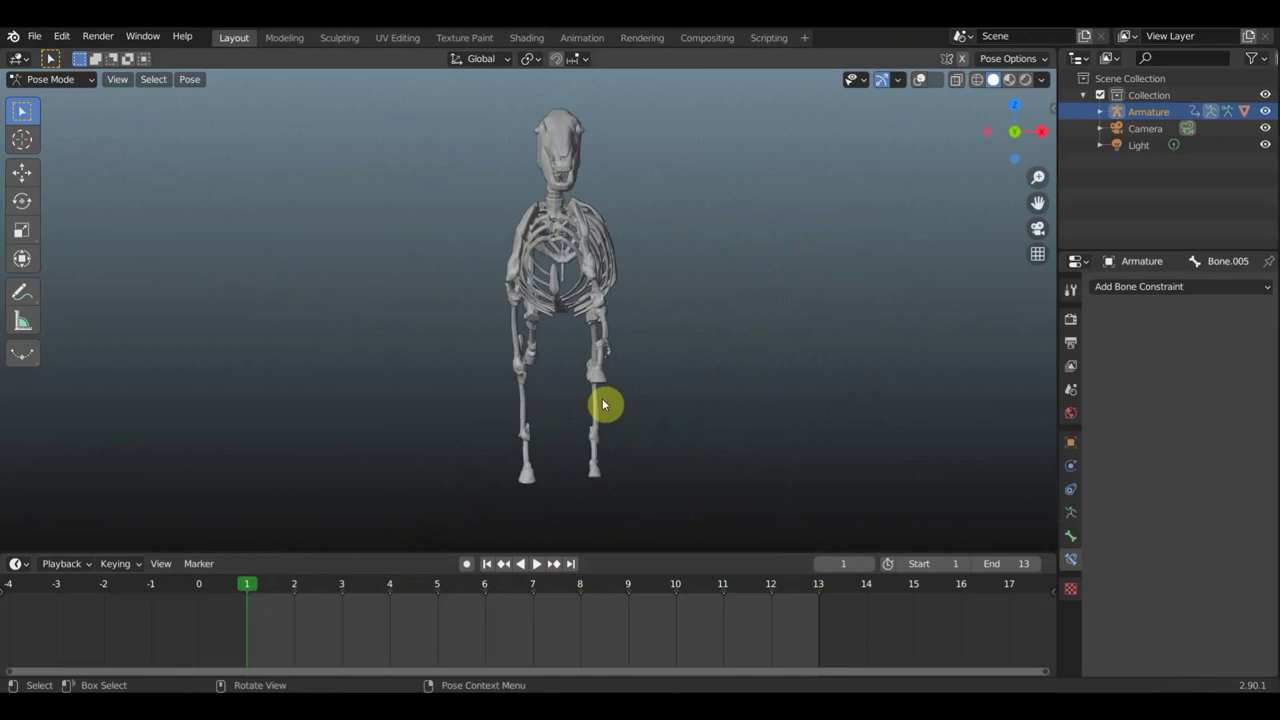
Show the bones and reposition the upper and lower leg bones at frame 1
drag(618, 407, 816, 165)
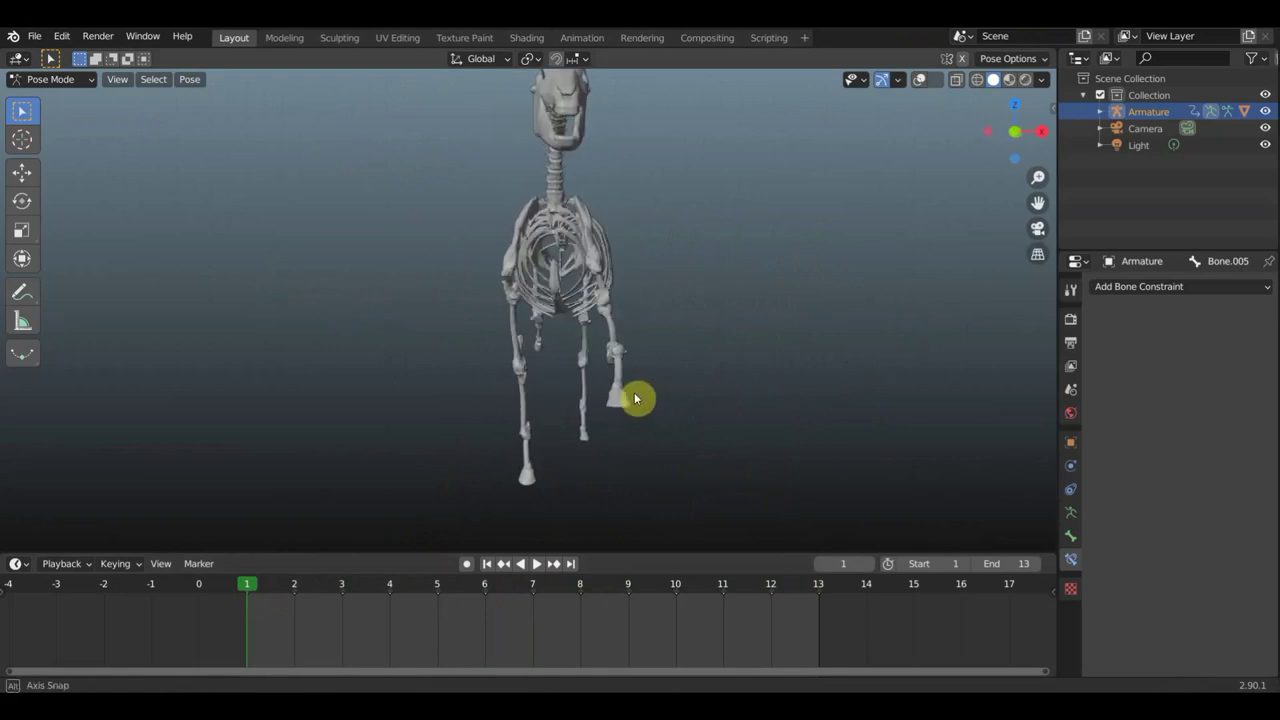
click(921, 84)
mouse_move(700, 349)
middle_down()
mouse_move(706, 437)
mouse_move(670, 430)
mouse_move(626, 373)
mouse_move(622, 336)
mouse_move(614, 457)
mouse_move(571, 431)
middle_up()
scroll(553, 381, up, 3)
mouse_move(526, 391)
middle_down()
mouse_move(536, 396)
mouse_move(537, 346)
middle_up()
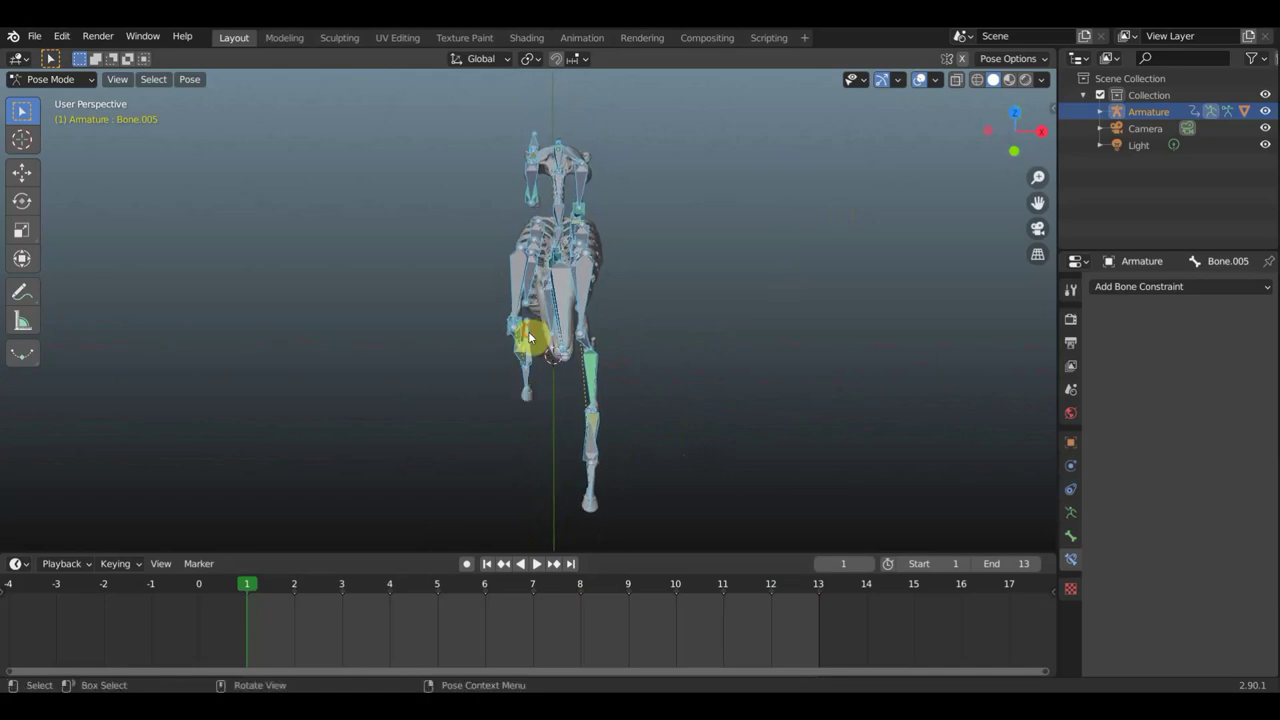
click(591, 378)
key(g)
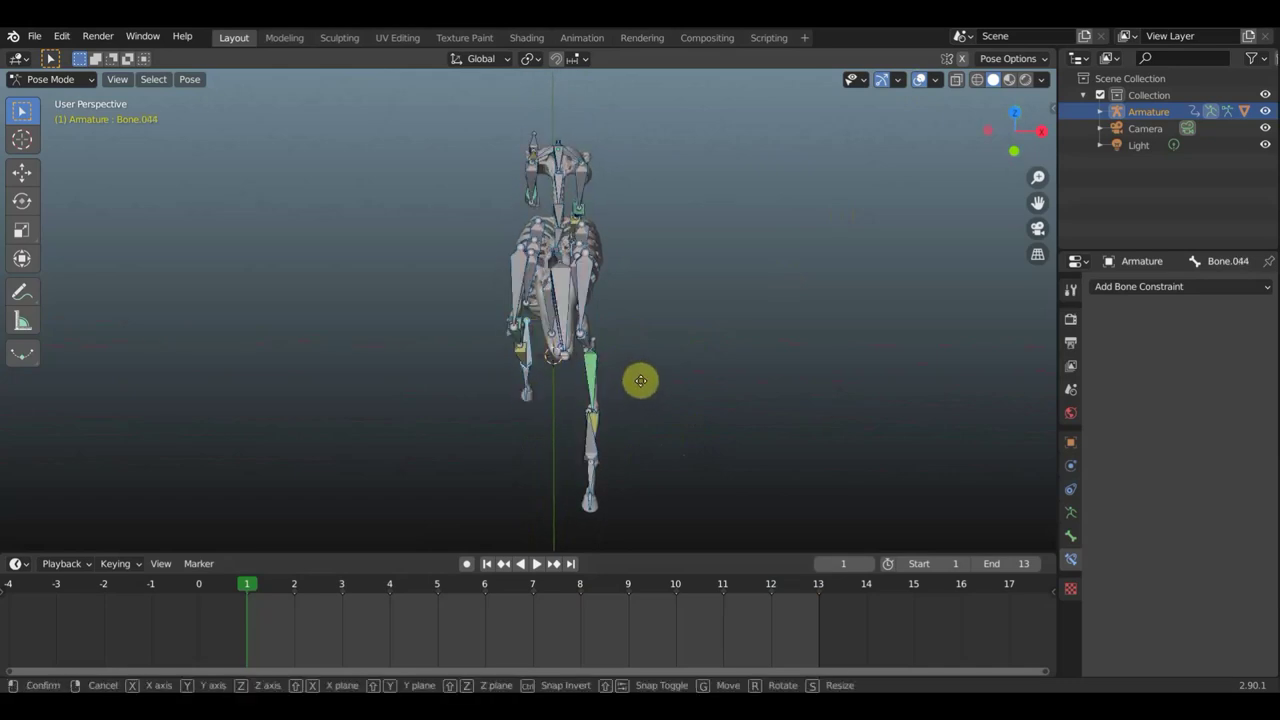
click(645, 383)
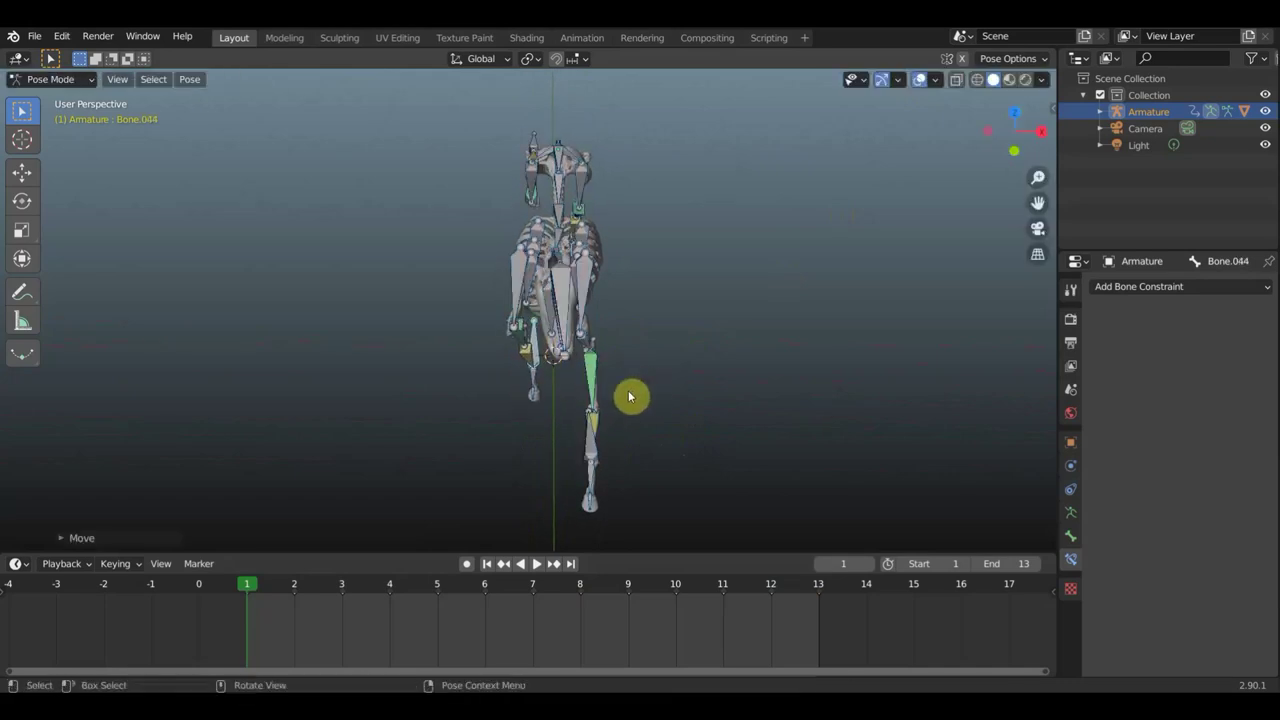
click(612, 449)
key(g)
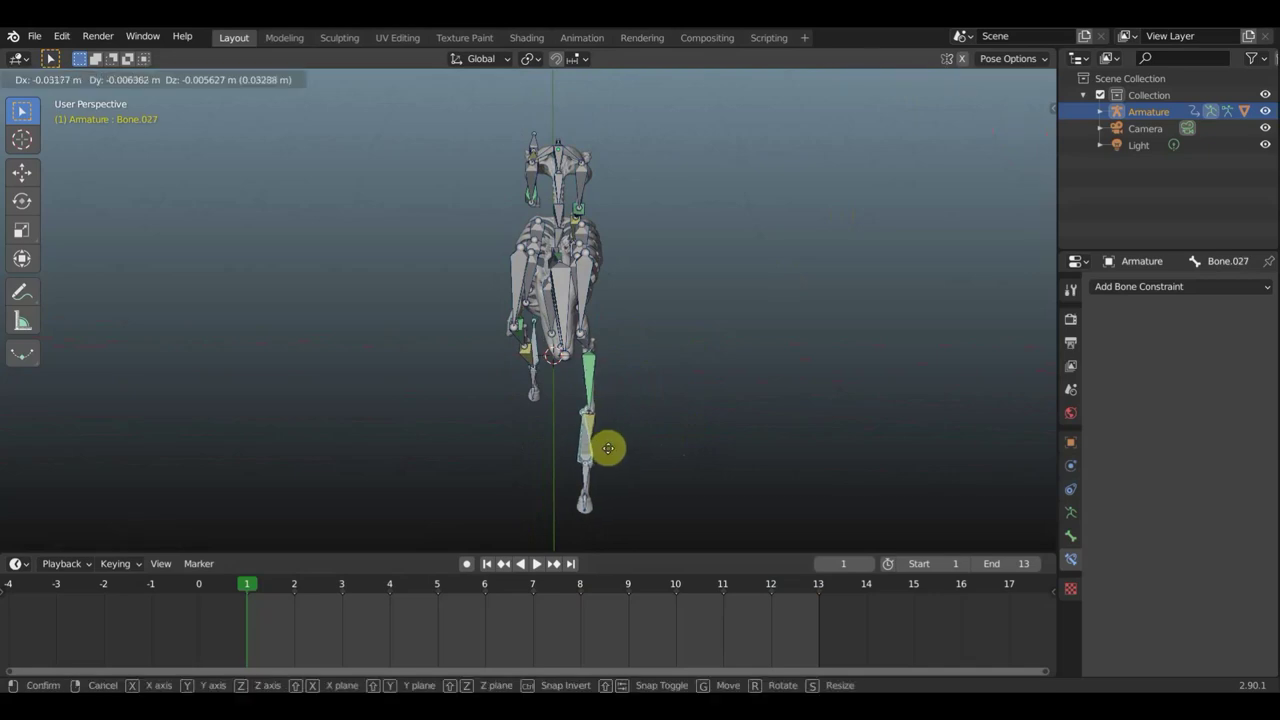
click(641, 432)
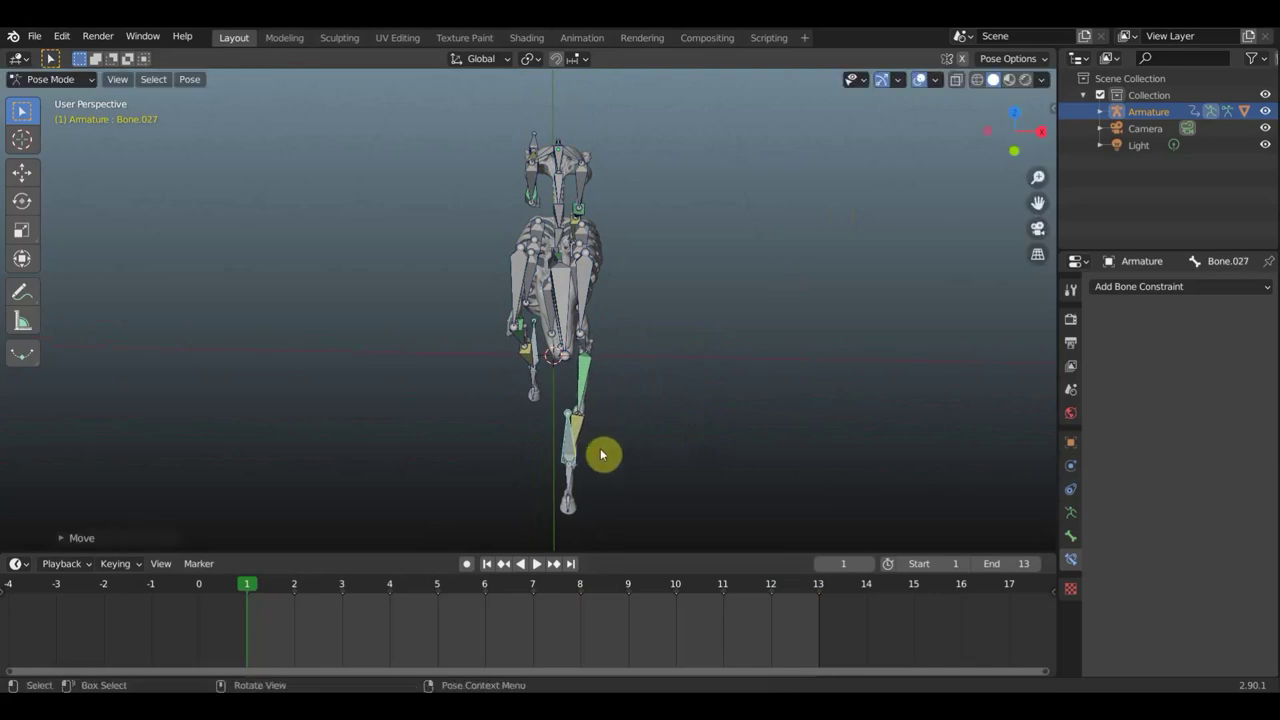
Move another leg bone from the front view, then key location and rotation for all bones
mouse_move(641, 432)
middle_down()
mouse_move(597, 495)
mouse_move(628, 487)
middle_up()
mouse_move(610, 192)
middle_down()
mouse_move(603, 152)
mouse_move(559, 149)
middle_up()
mouse_move(688, 290)
middle_down()
mouse_move(711, 283)
mouse_move(747, 168)
middle_up()
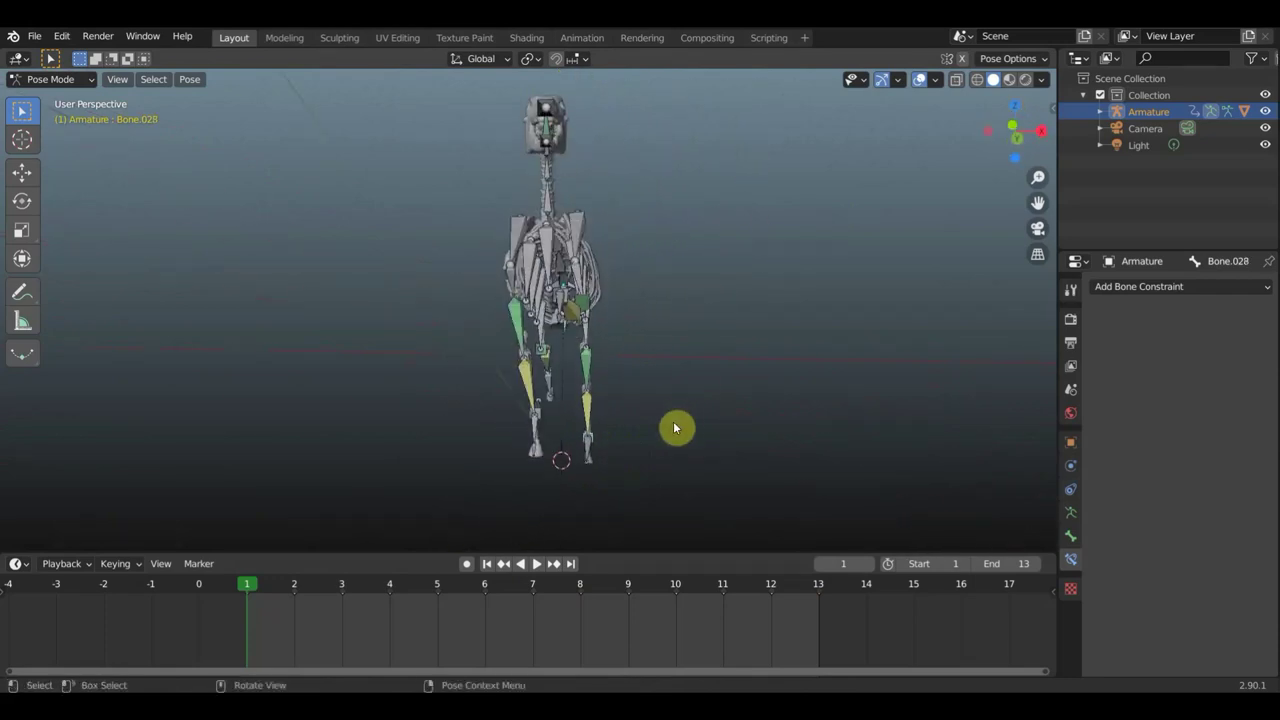
key(g)
click(643, 460)
mouse_move(666, 457)
middle_down()
mouse_move(628, 489)
mouse_move(563, 500)
mouse_move(776, 456)
middle_up()
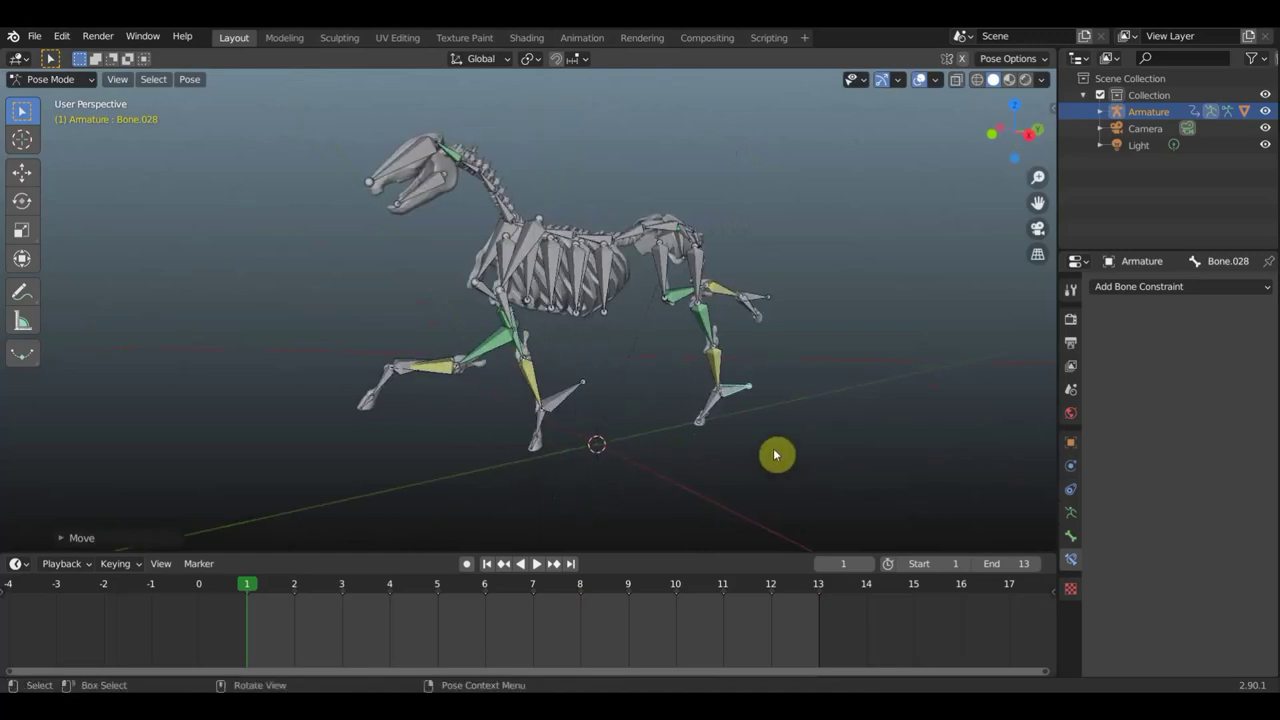
key(a)
key(i)
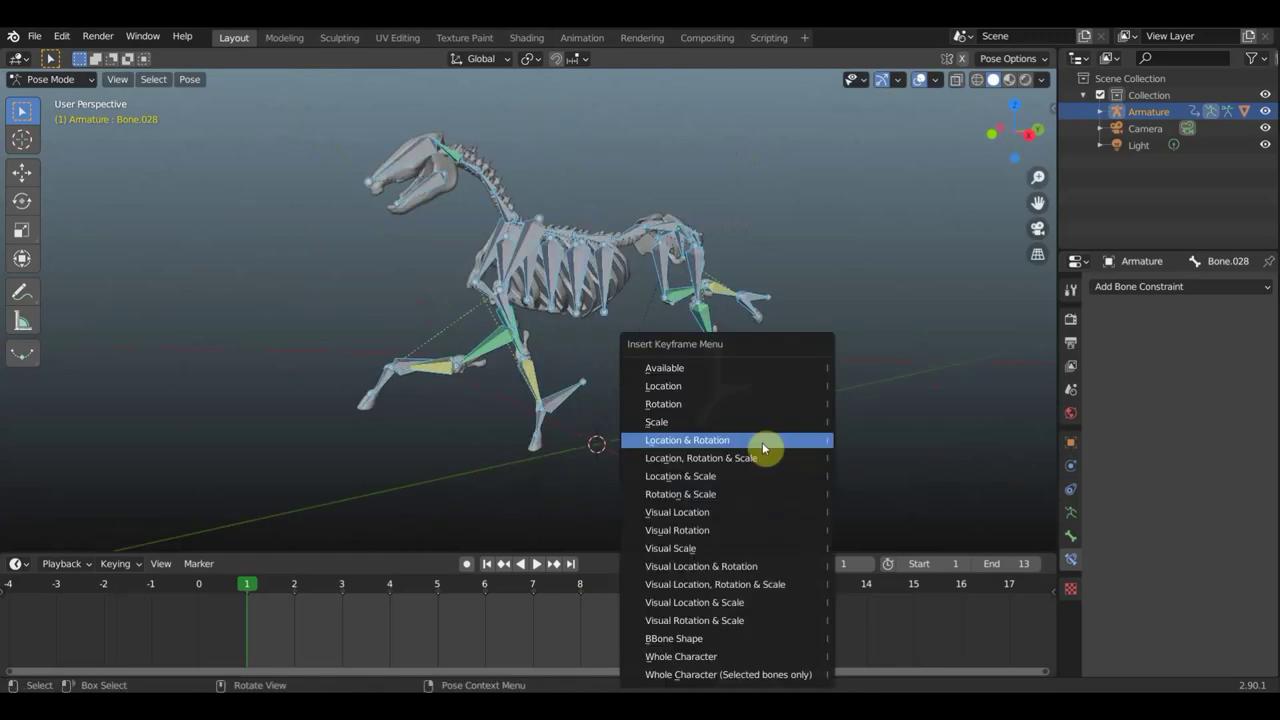
click(768, 441)
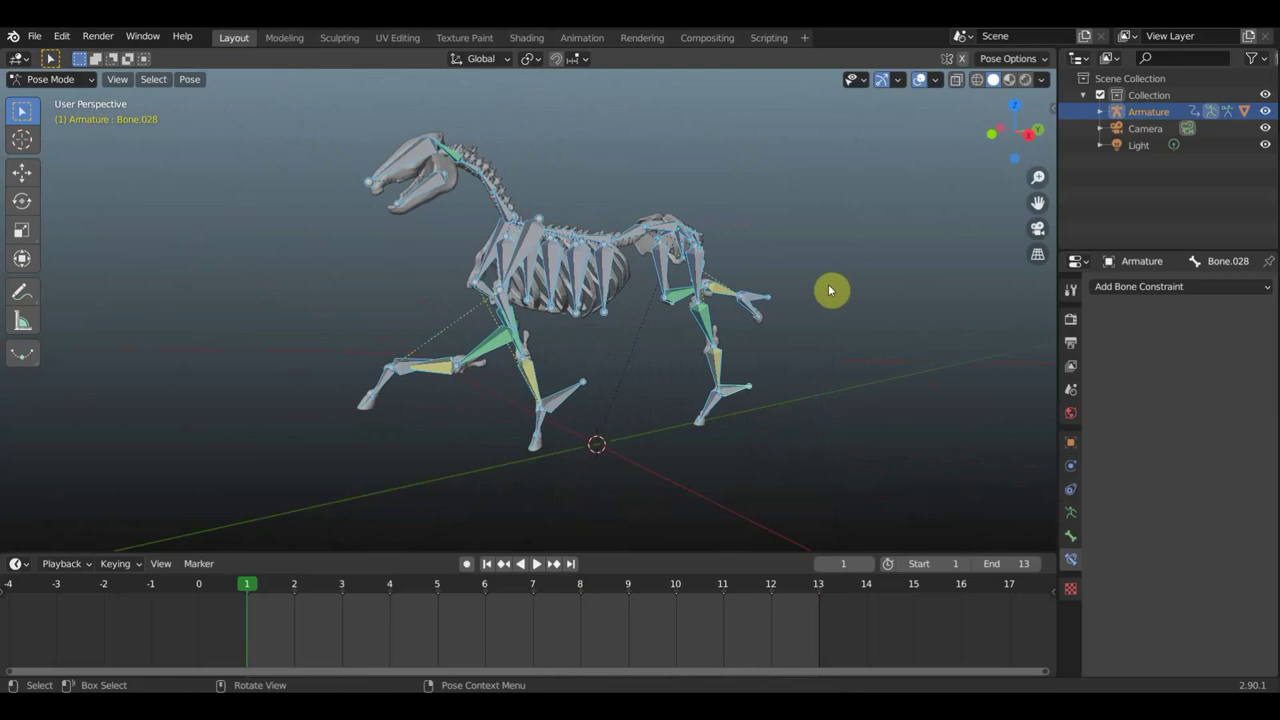
click(670, 297)
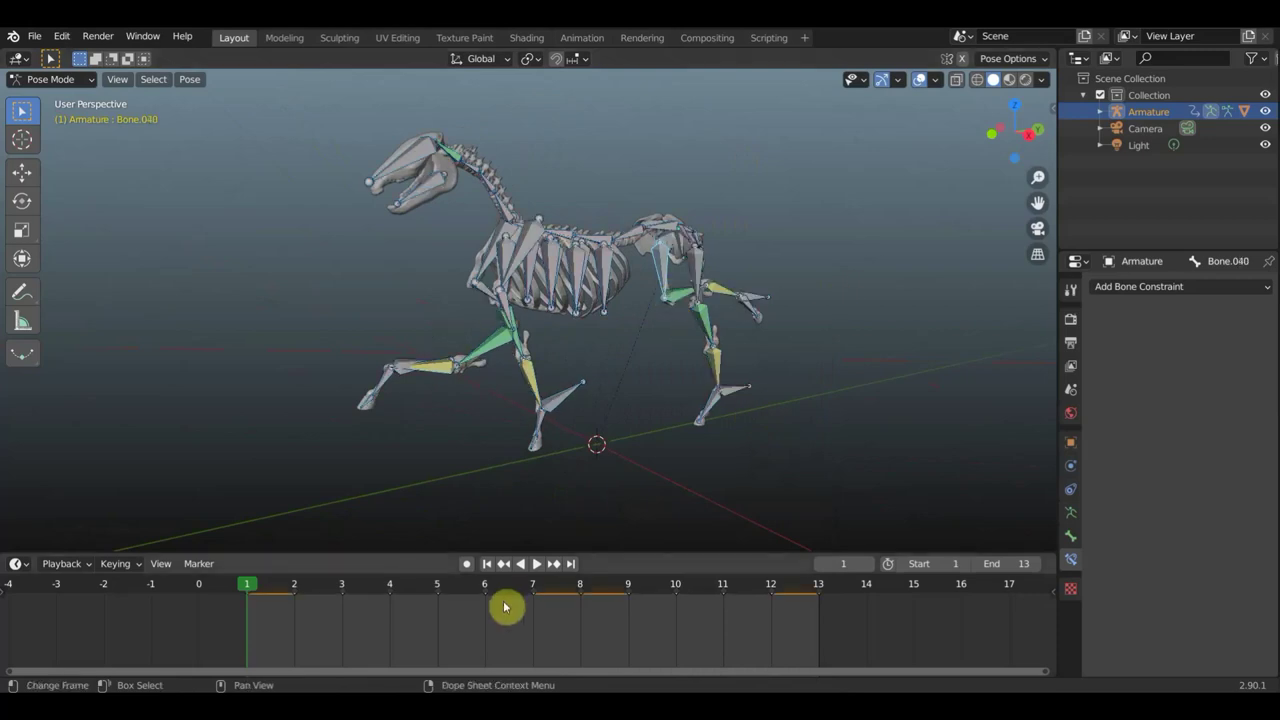
Replace the frame-13 keyframe with a copy of the frame-1 keys
scroll(506, 605, up, 2)
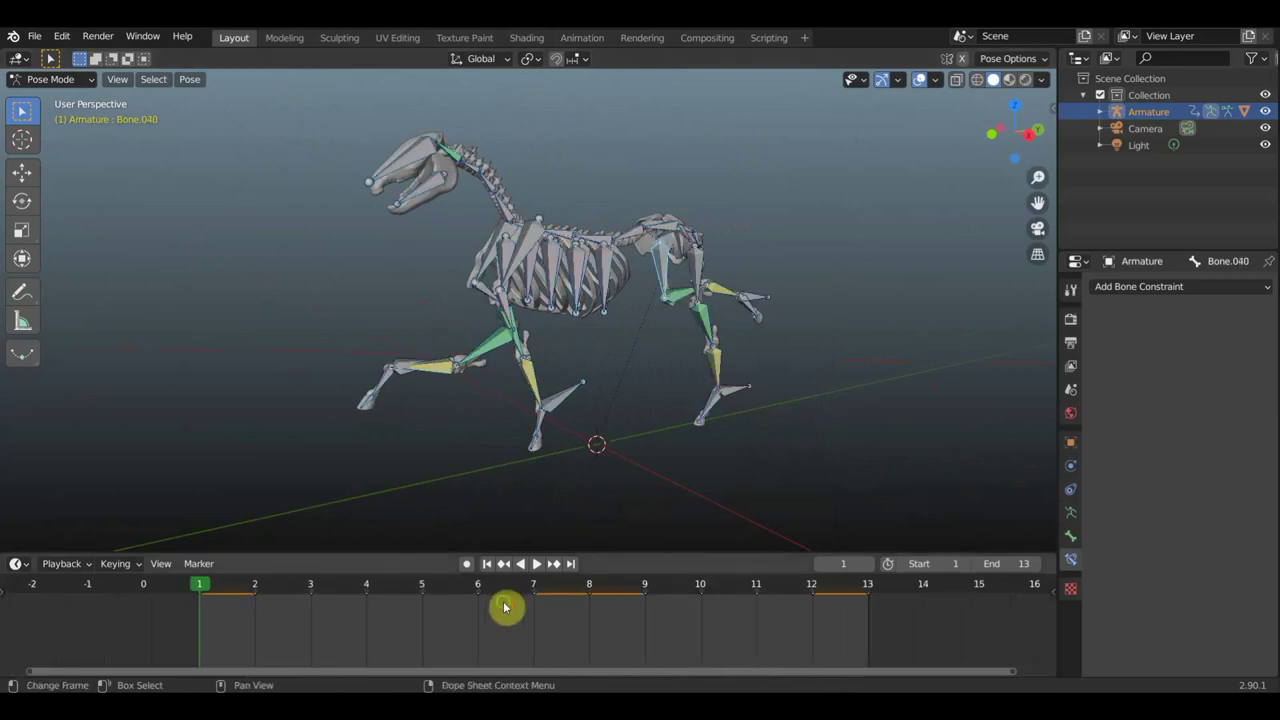
click(207, 603)
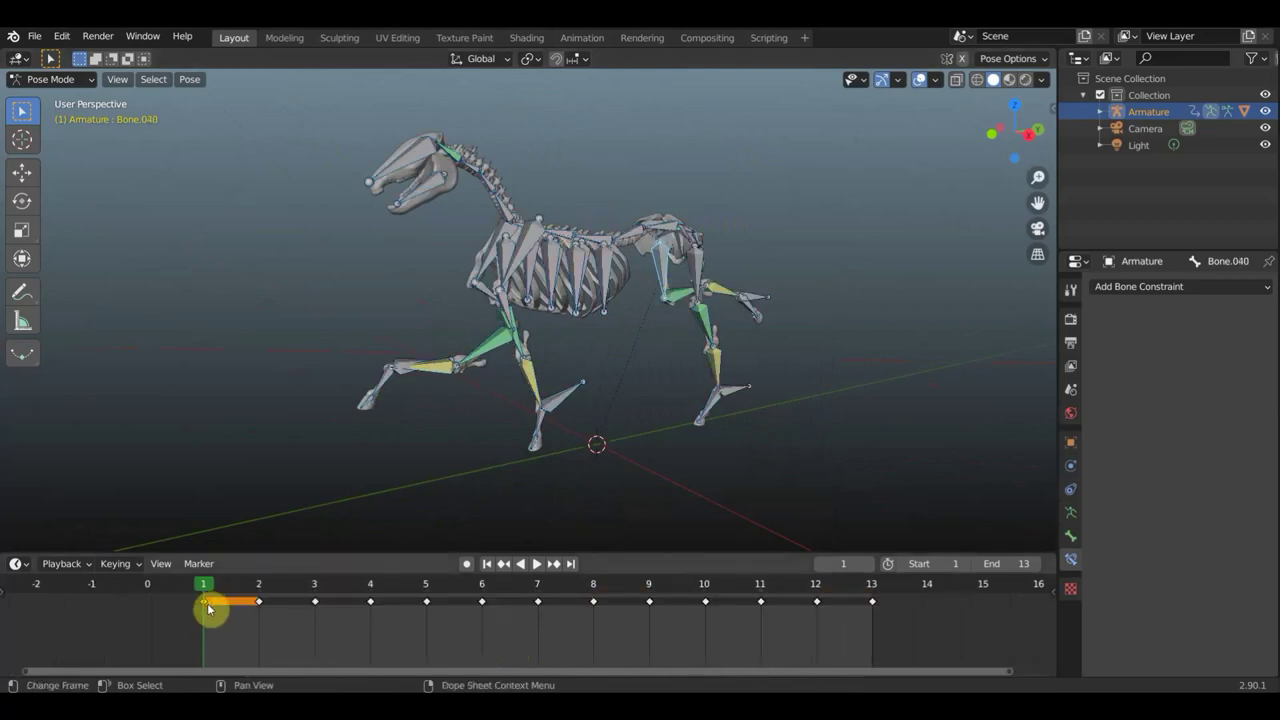
click(872, 602)
key(x)
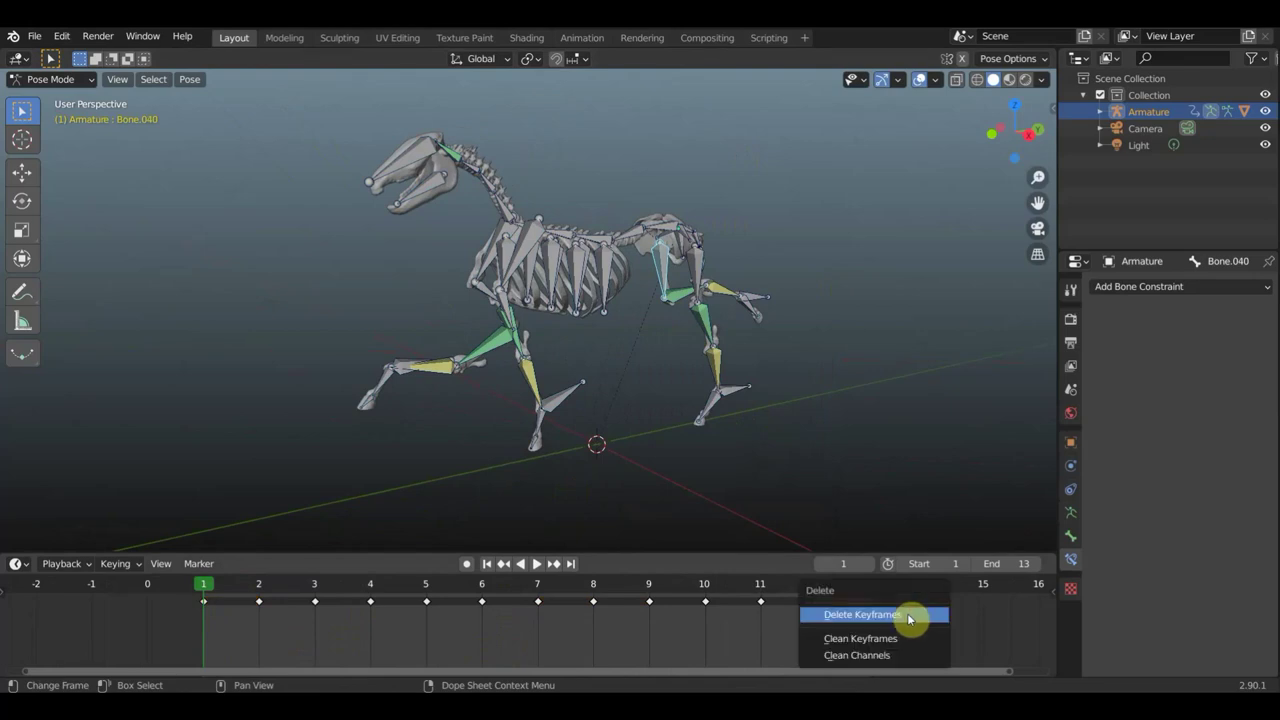
click(907, 615)
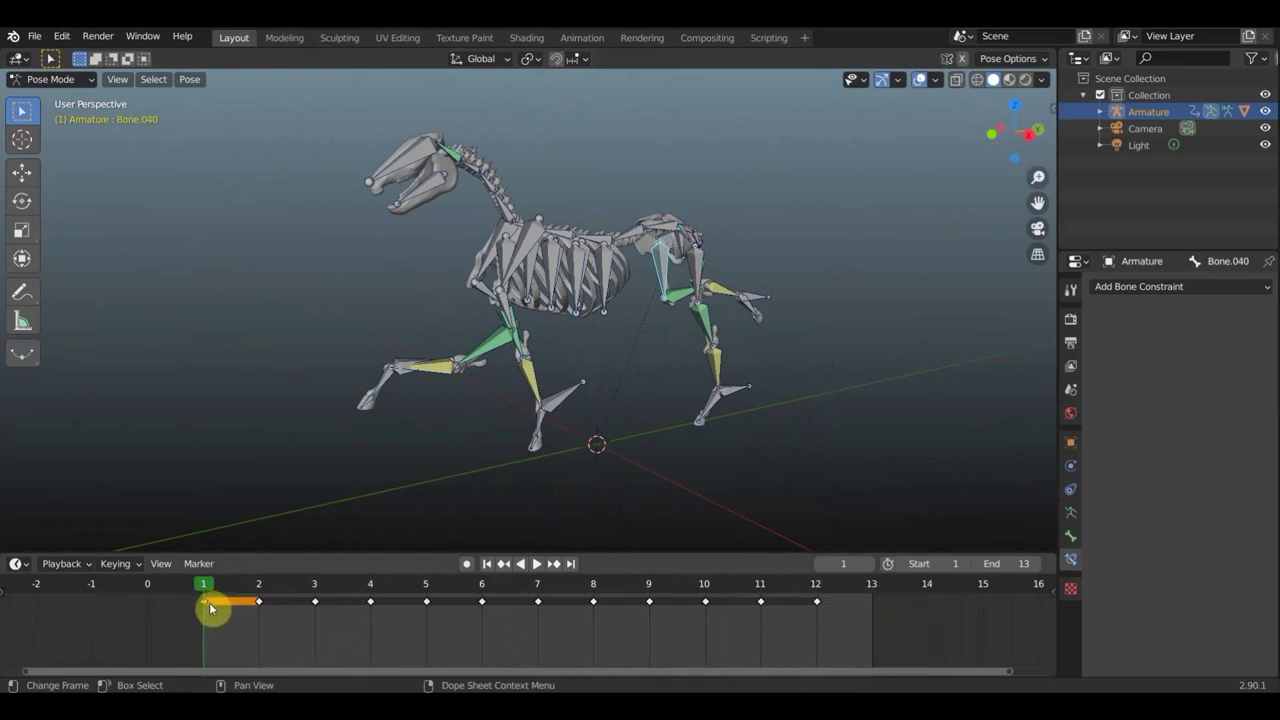
drag(210, 602, 870, 640)
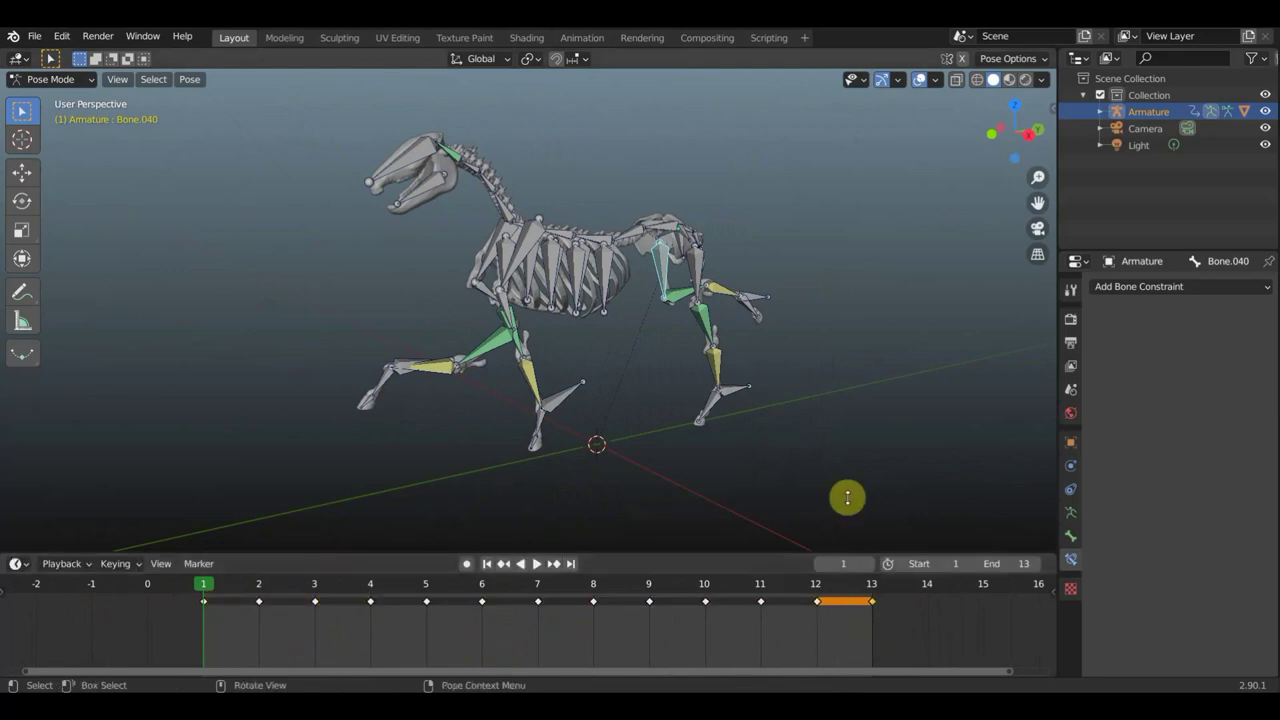
Hide the bones, play the gallop loop, and scrub the playhead to frame 7
mouse_move(802, 384)
middle_down()
mouse_move(743, 366)
mouse_move(770, 320)
middle_up()
click(926, 82)
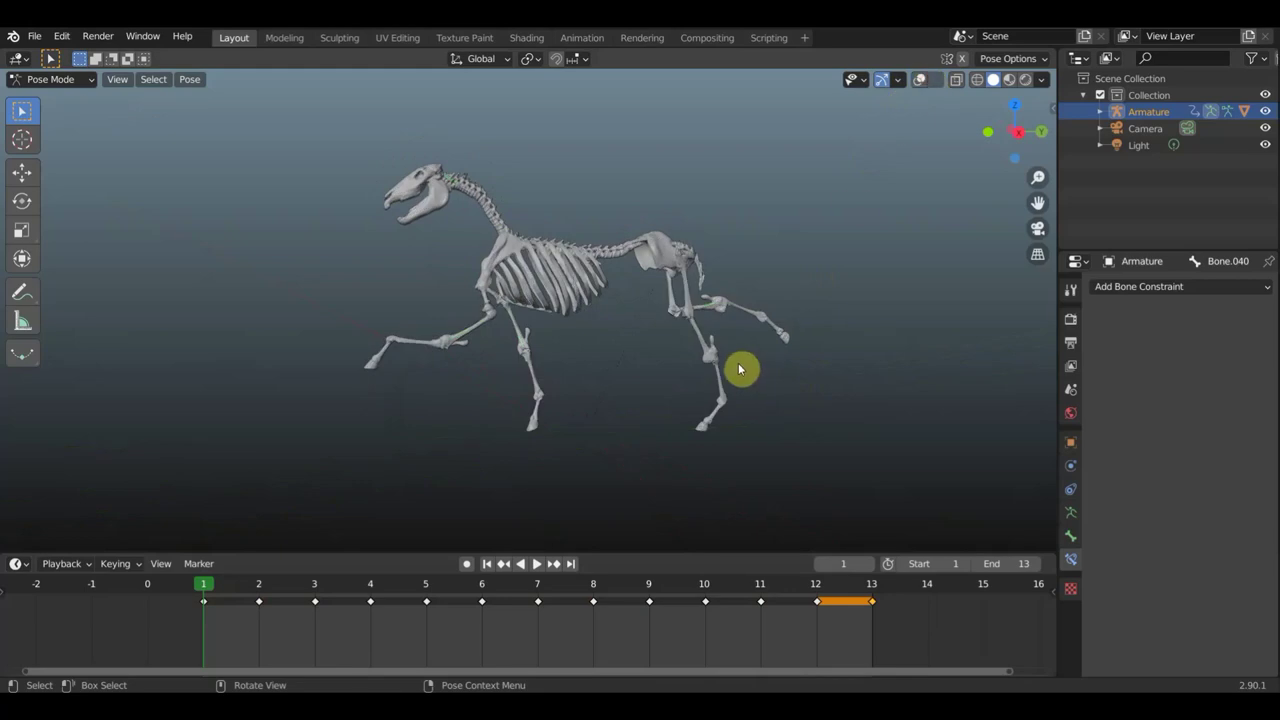
key(space)
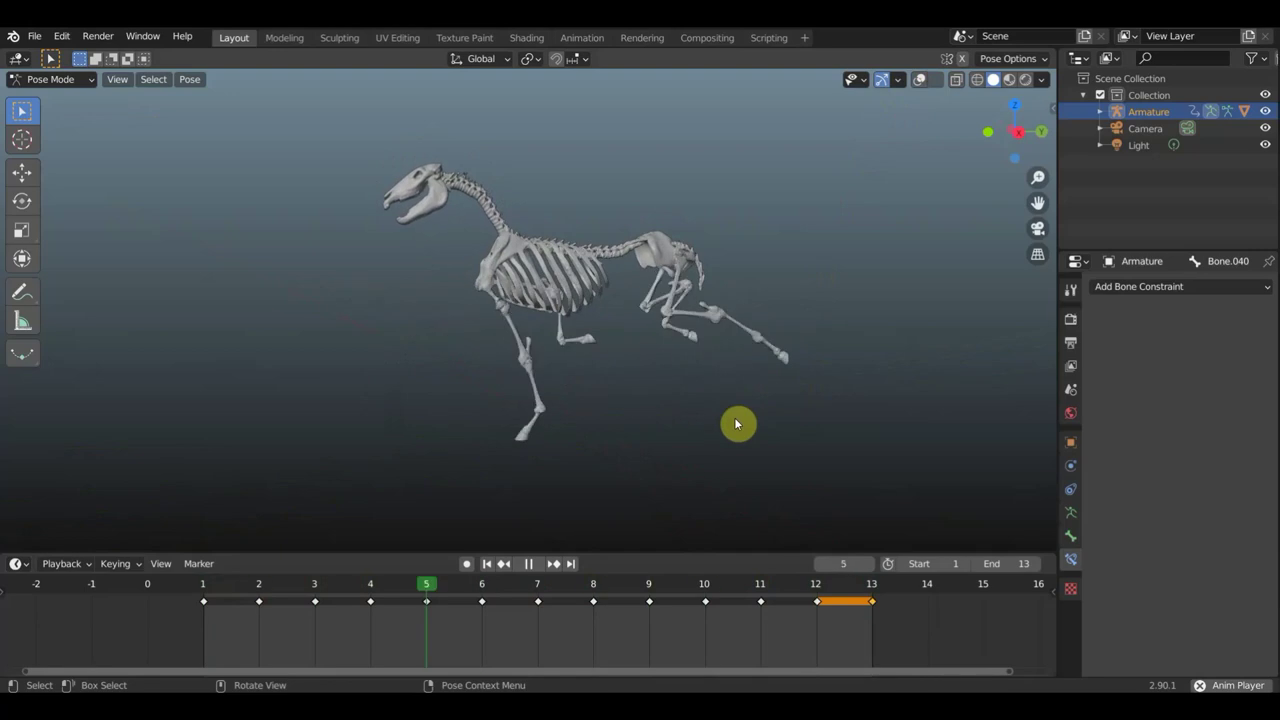
key(space)
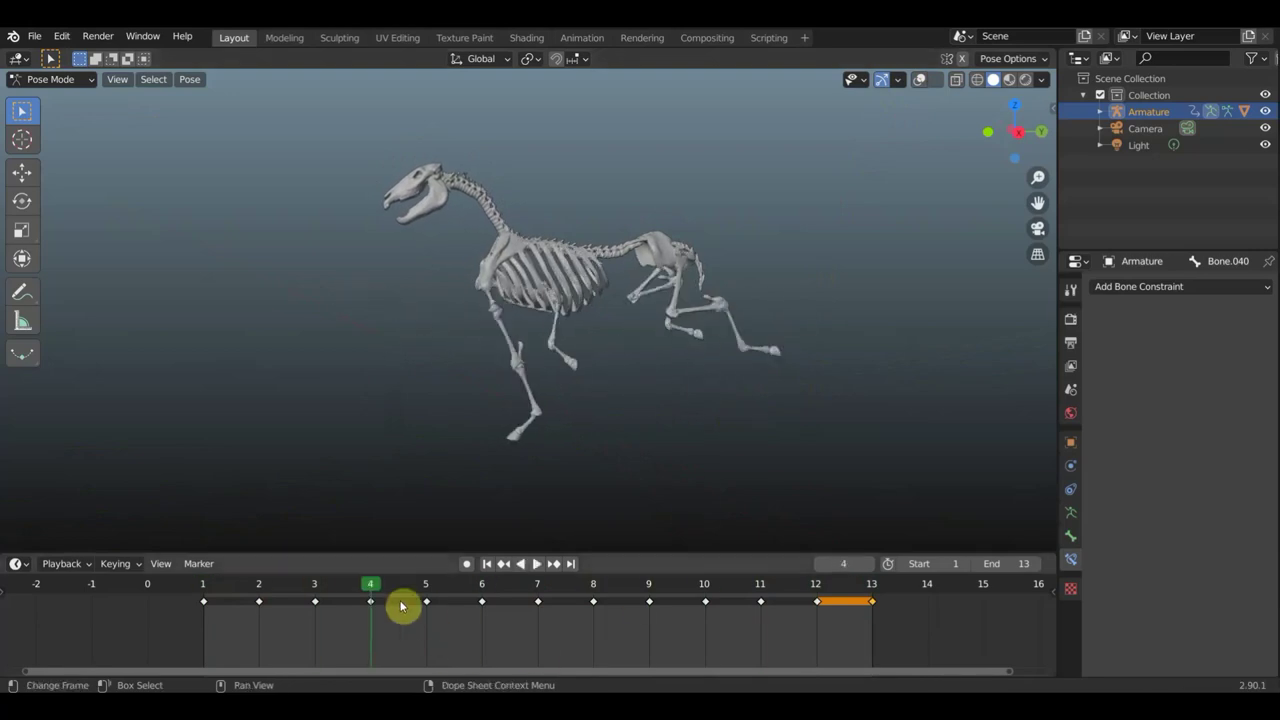
drag(371, 588, 537, 614)
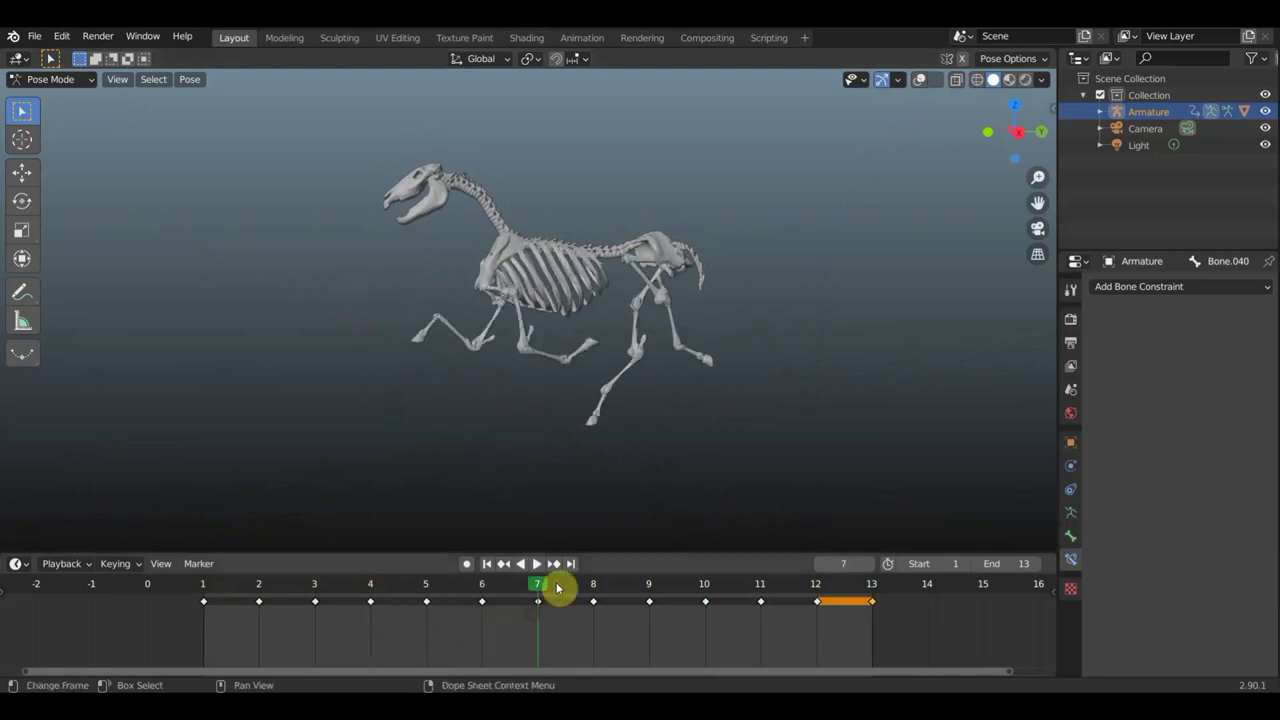
middle_drag(551, 488, 715, 493)
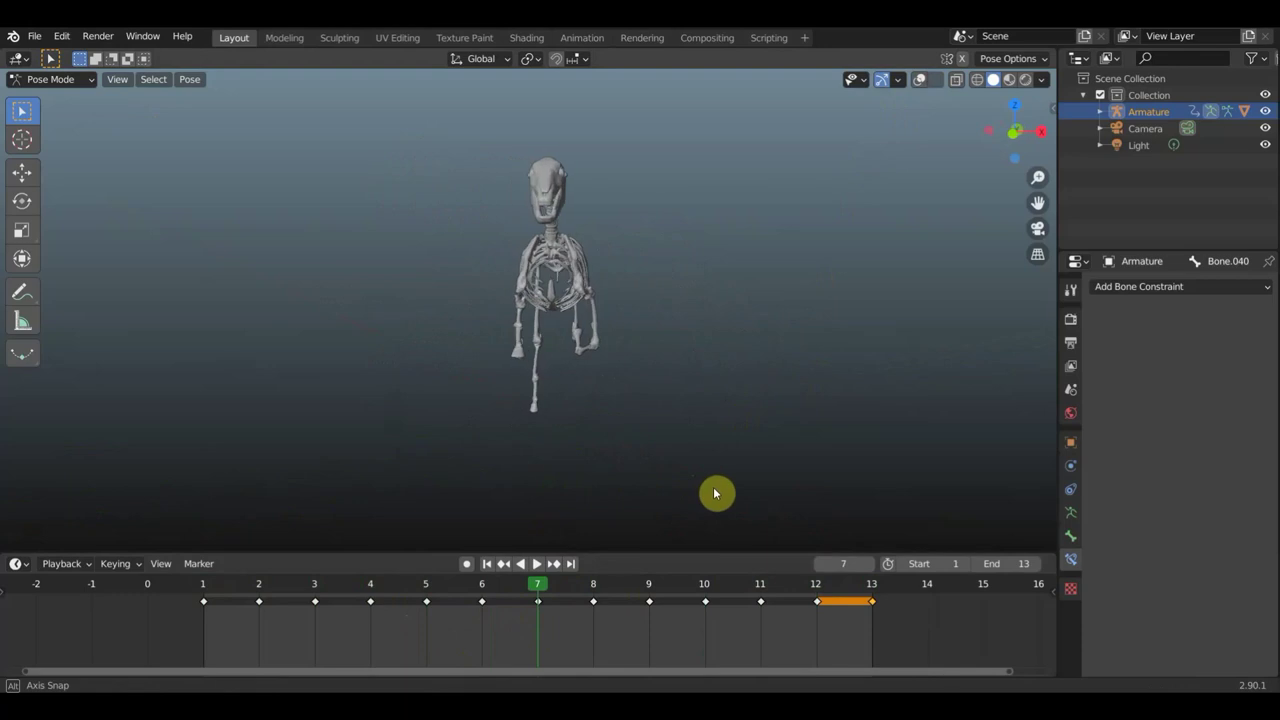
Show the bones and reposition the front leg bones at frame 7 from several angles
scroll(705, 475, up, 2)
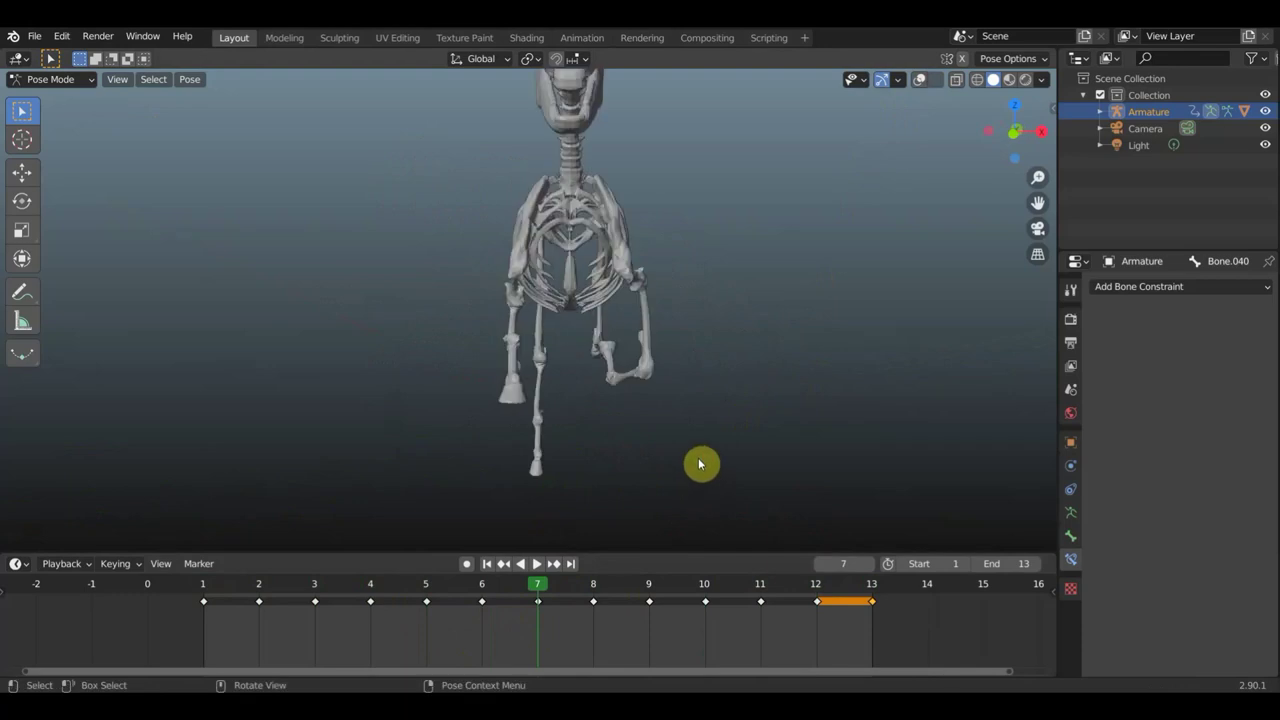
click(919, 79)
click(521, 390)
key(g)
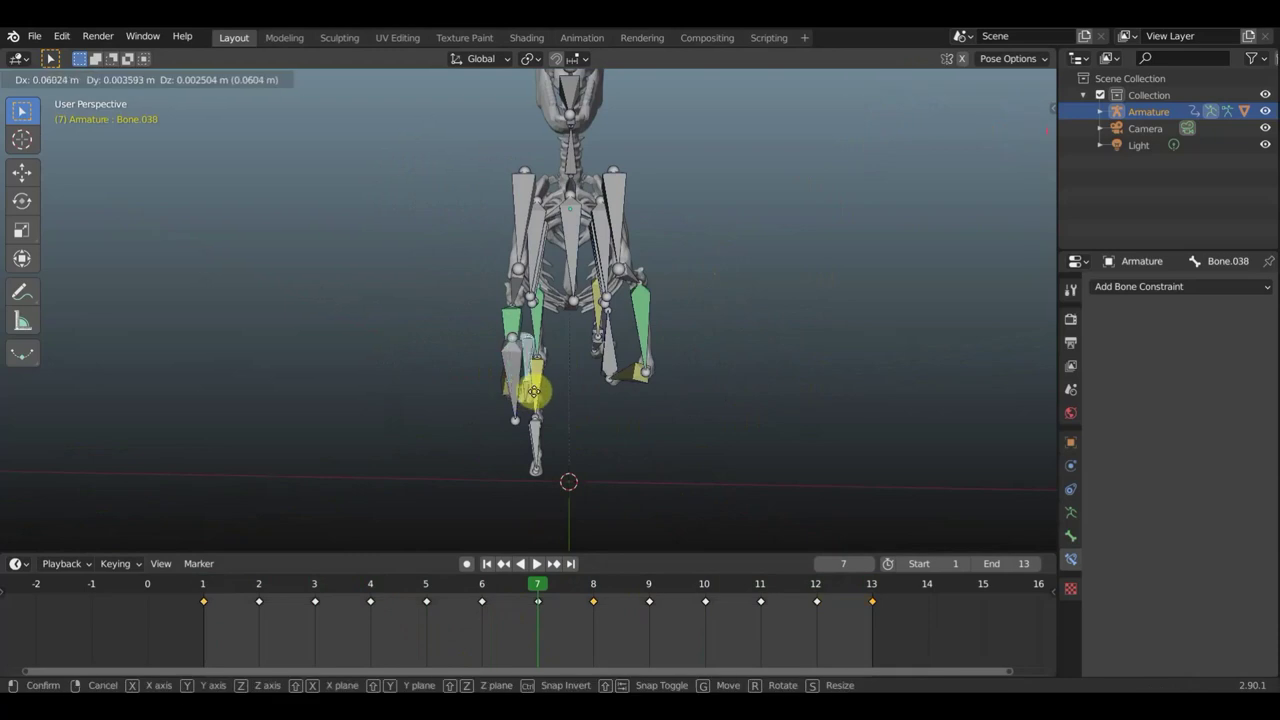
click(523, 395)
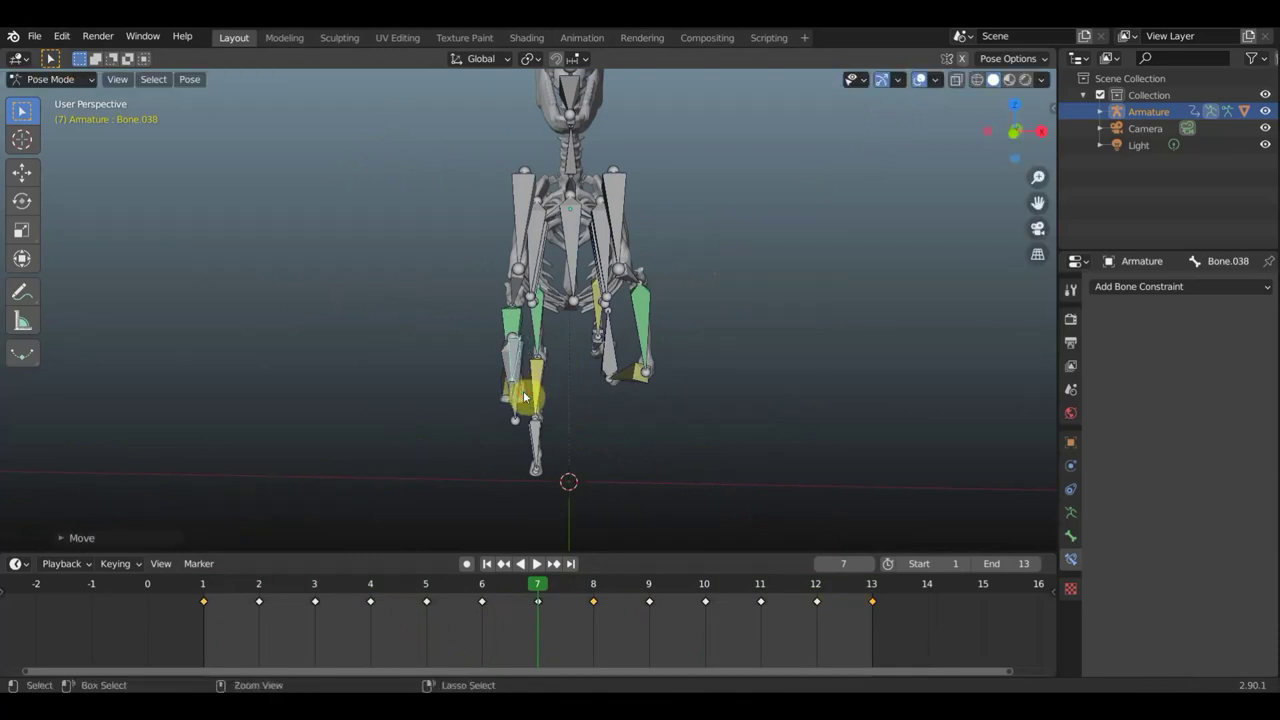
mouse_move(738, 271)
middle_down()
mouse_move(740, 334)
mouse_move(677, 291)
mouse_move(481, 379)
middle_up()
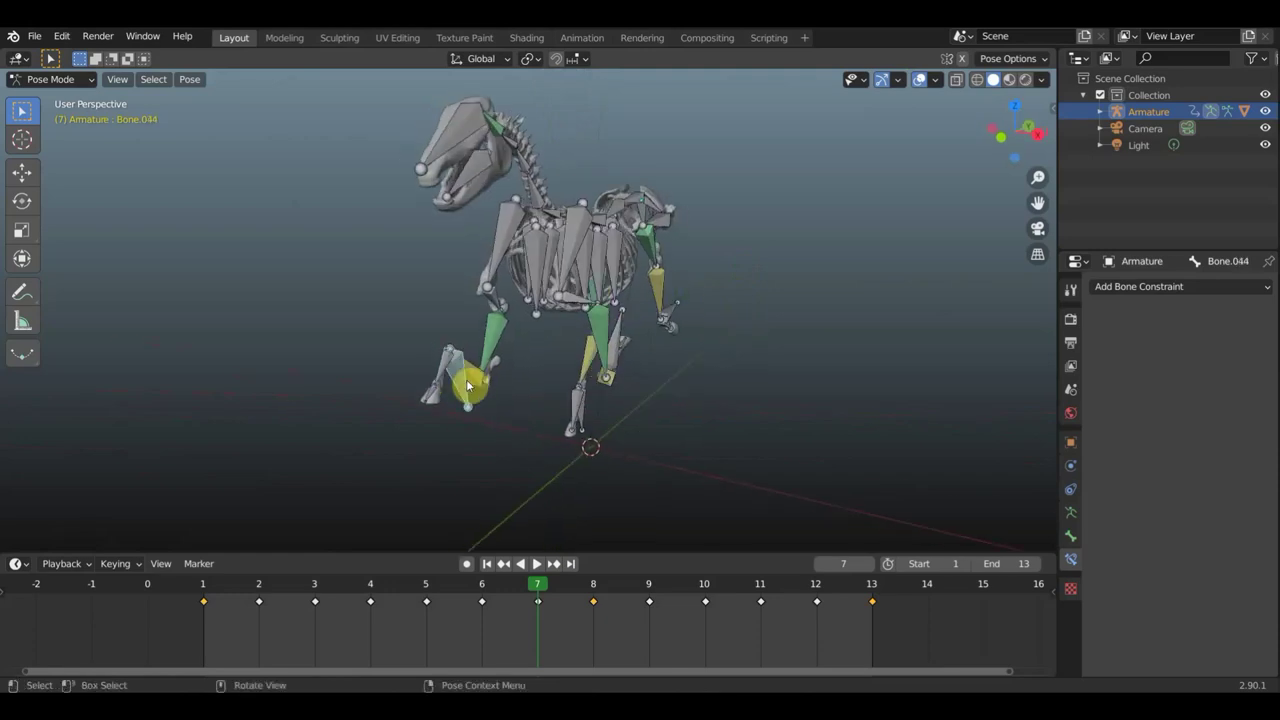
alt+middle_drag(477, 378, 533, 397)
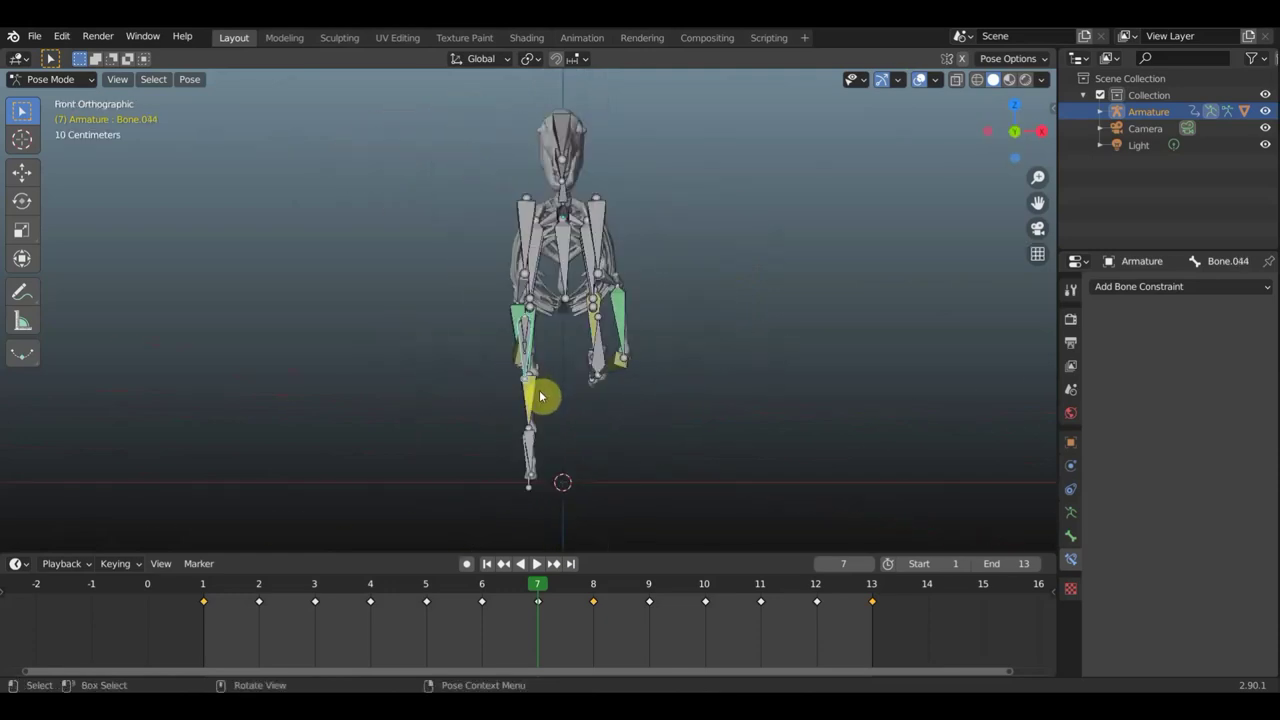
key(g)
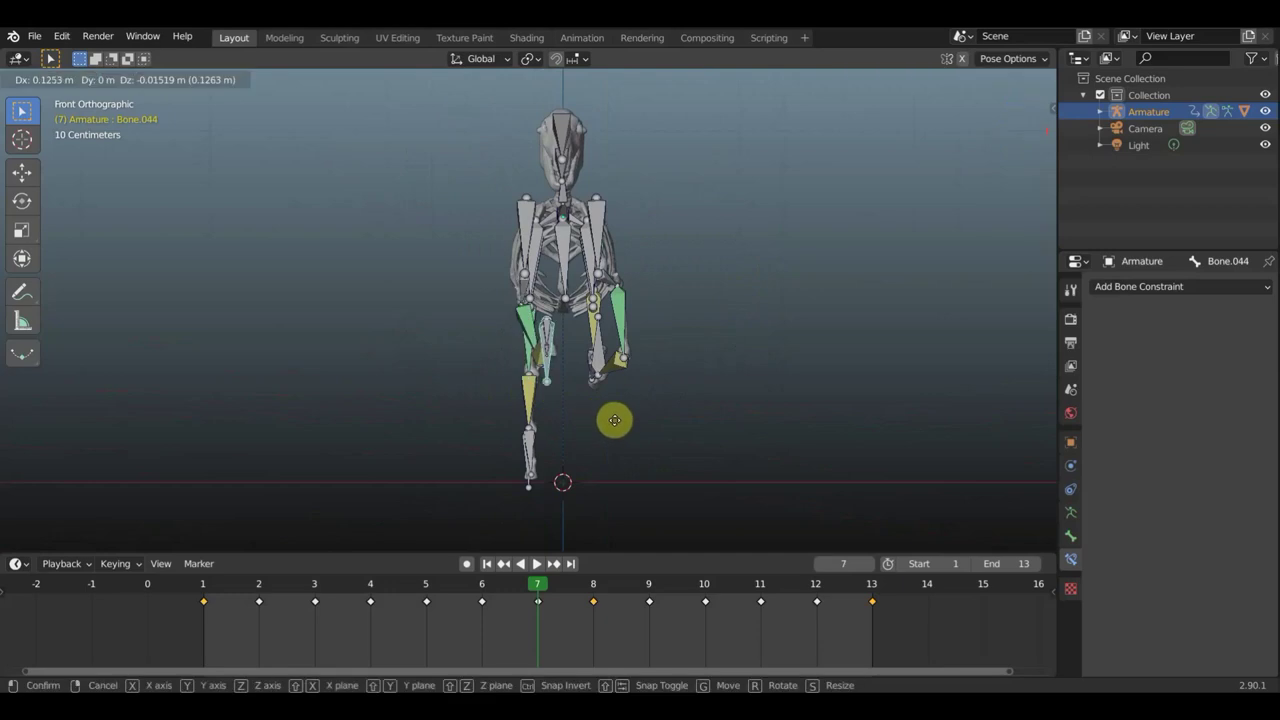
click(614, 420)
mouse_move(643, 420)
middle_down()
mouse_move(557, 429)
mouse_move(551, 514)
mouse_move(620, 426)
middle_up()
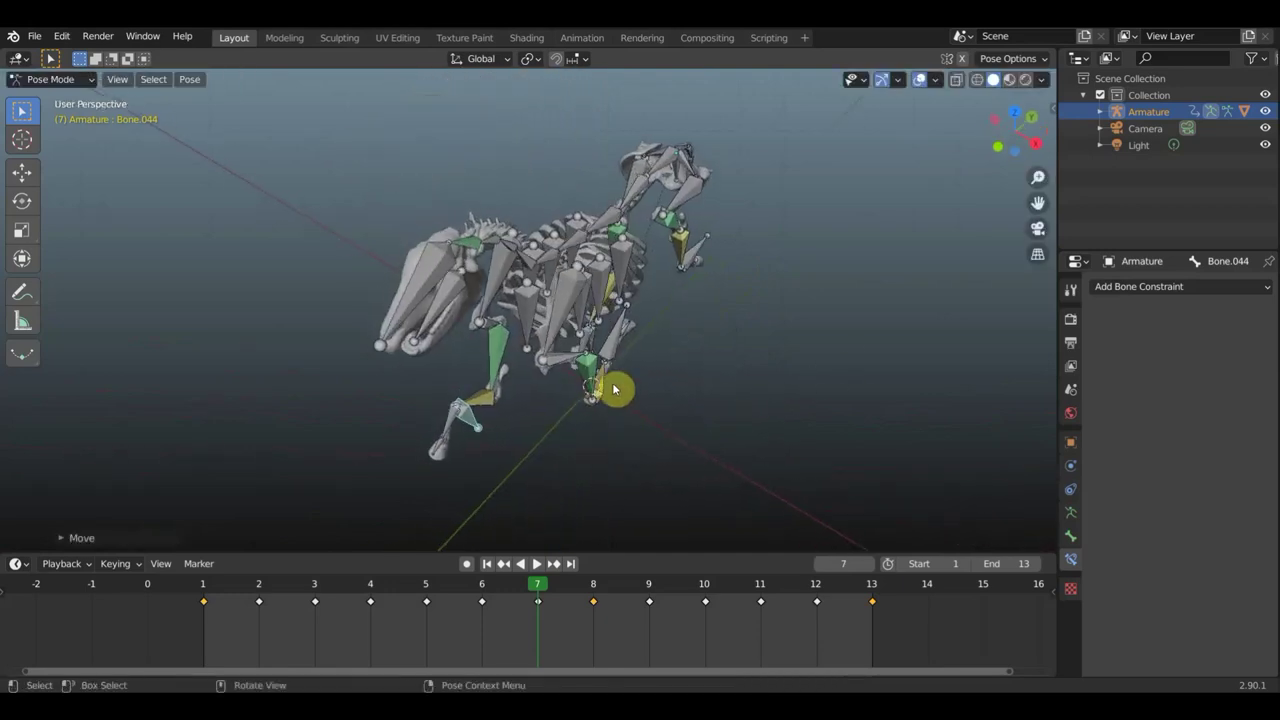
key(g)
click(660, 415)
Move the front foot bone in front orthographic view, then key location and rotation for all bones
mouse_move(663, 420)
middle_down()
mouse_move(690, 446)
mouse_move(734, 306)
middle_up()
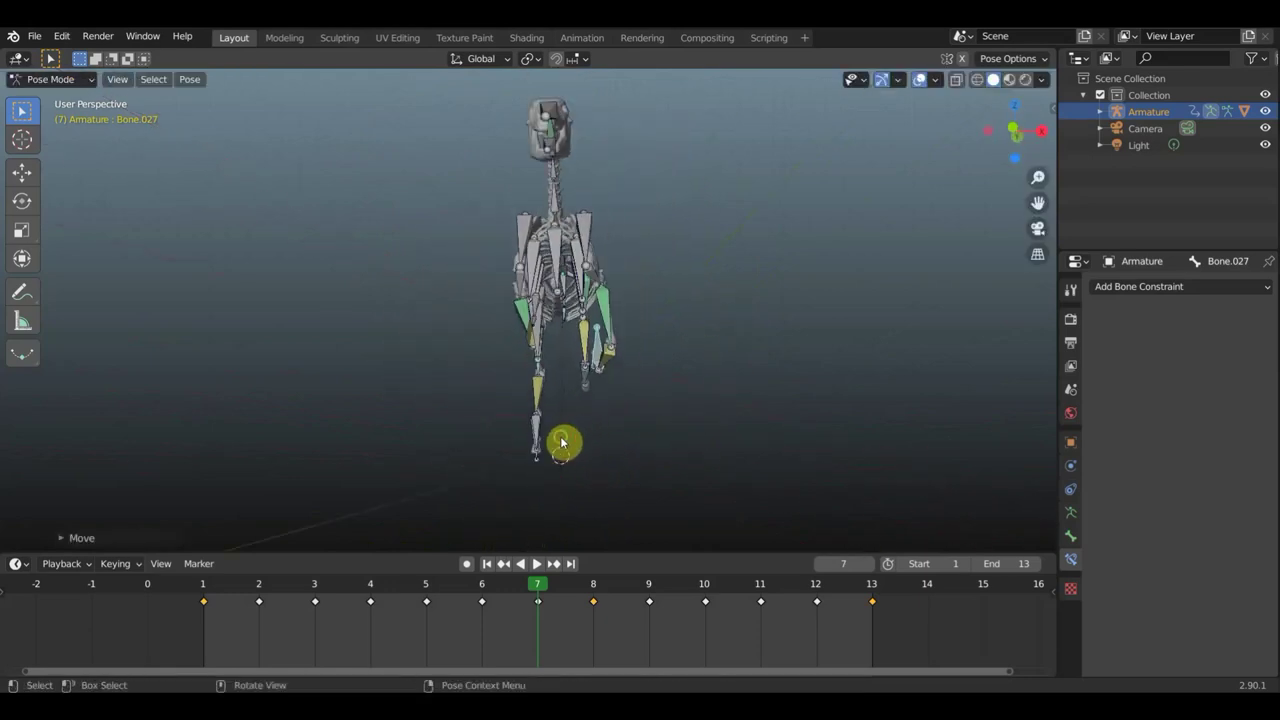
middle_drag(562, 442, 543, 437)
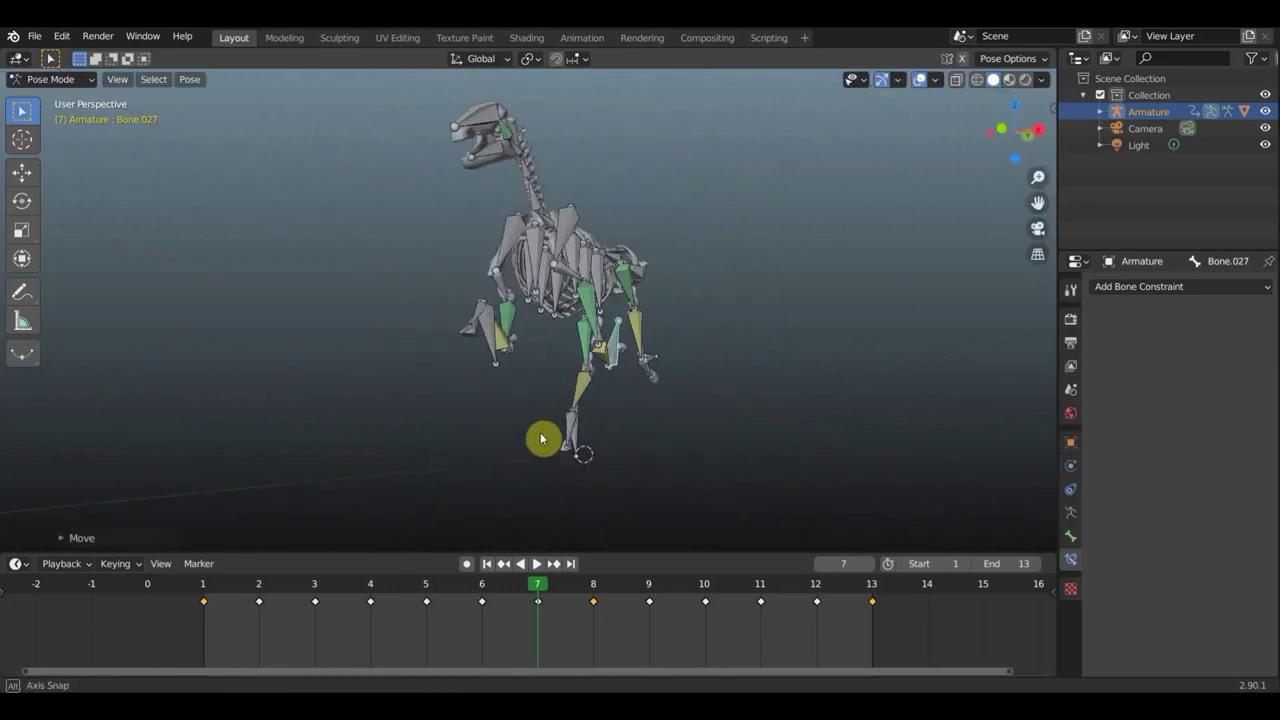
click(592, 438)
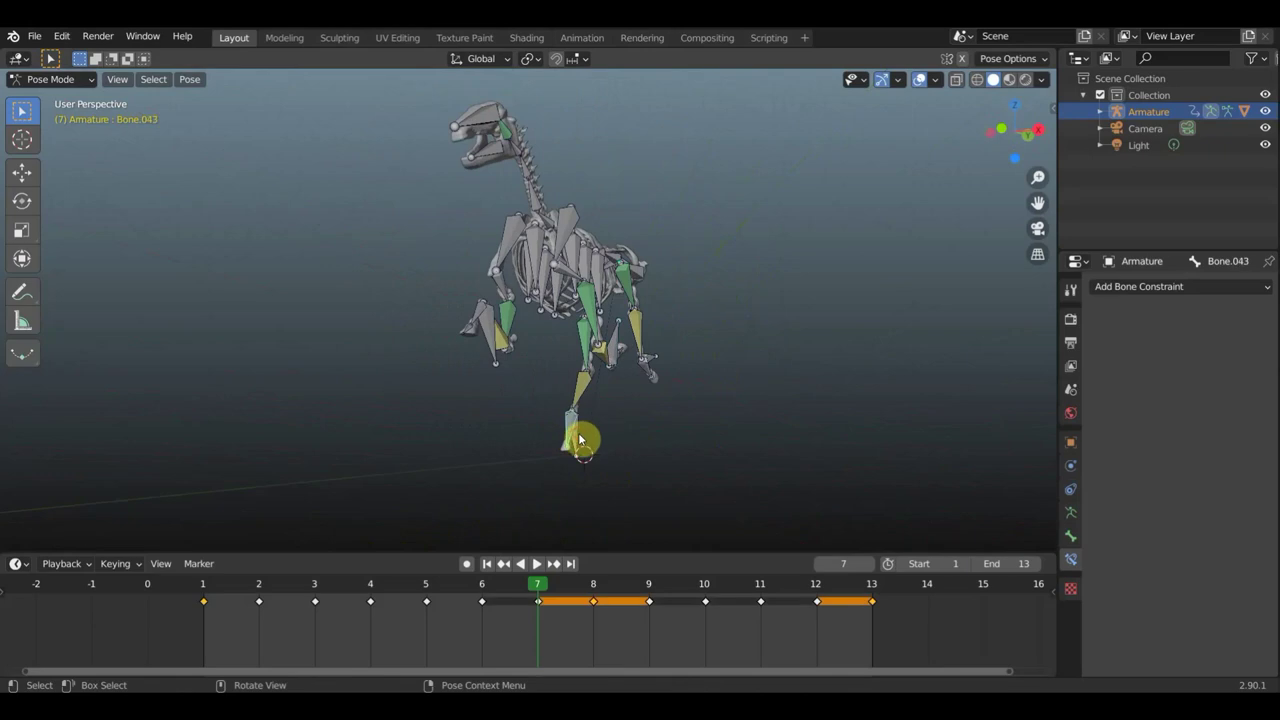
click(580, 440)
key(KP_1)
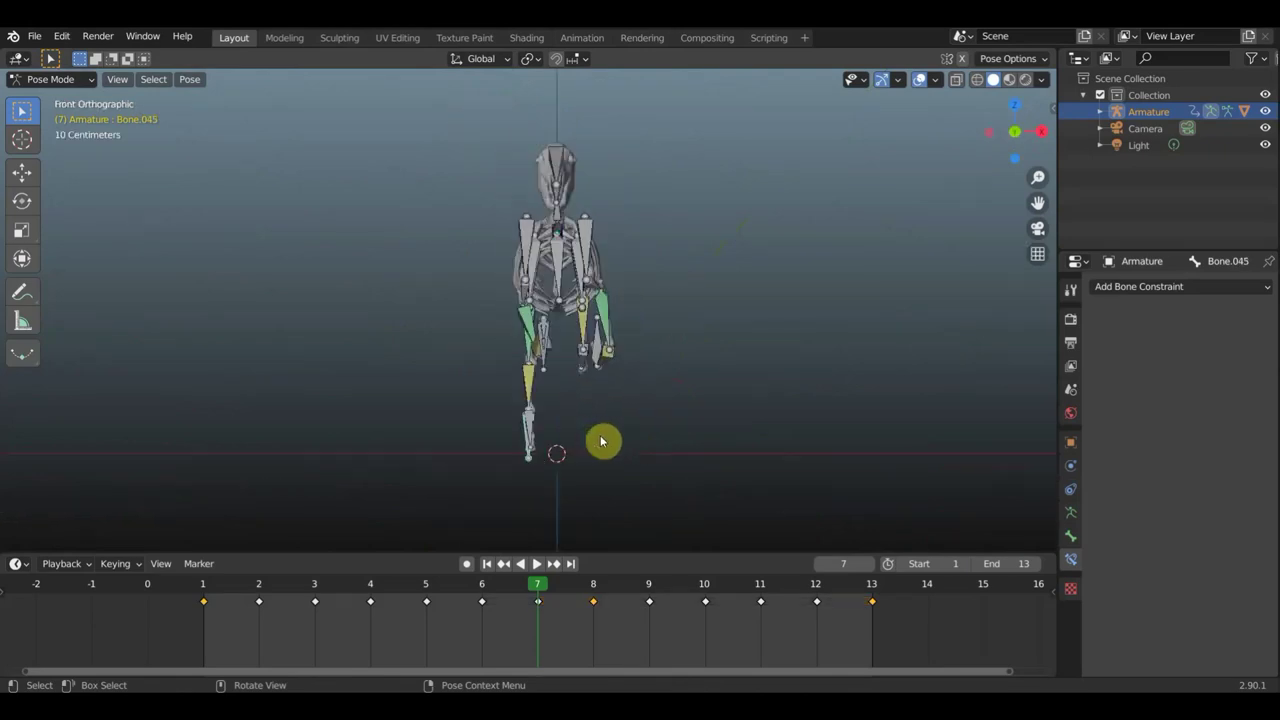
key(g)
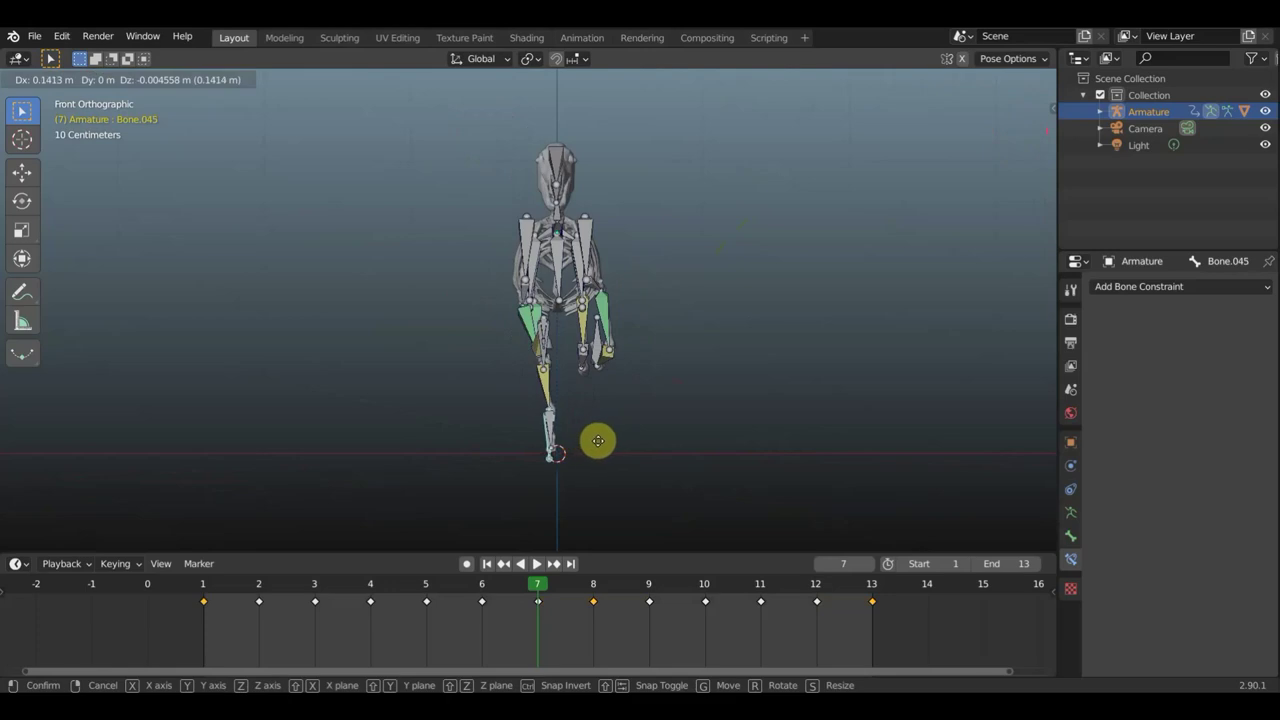
click(600, 439)
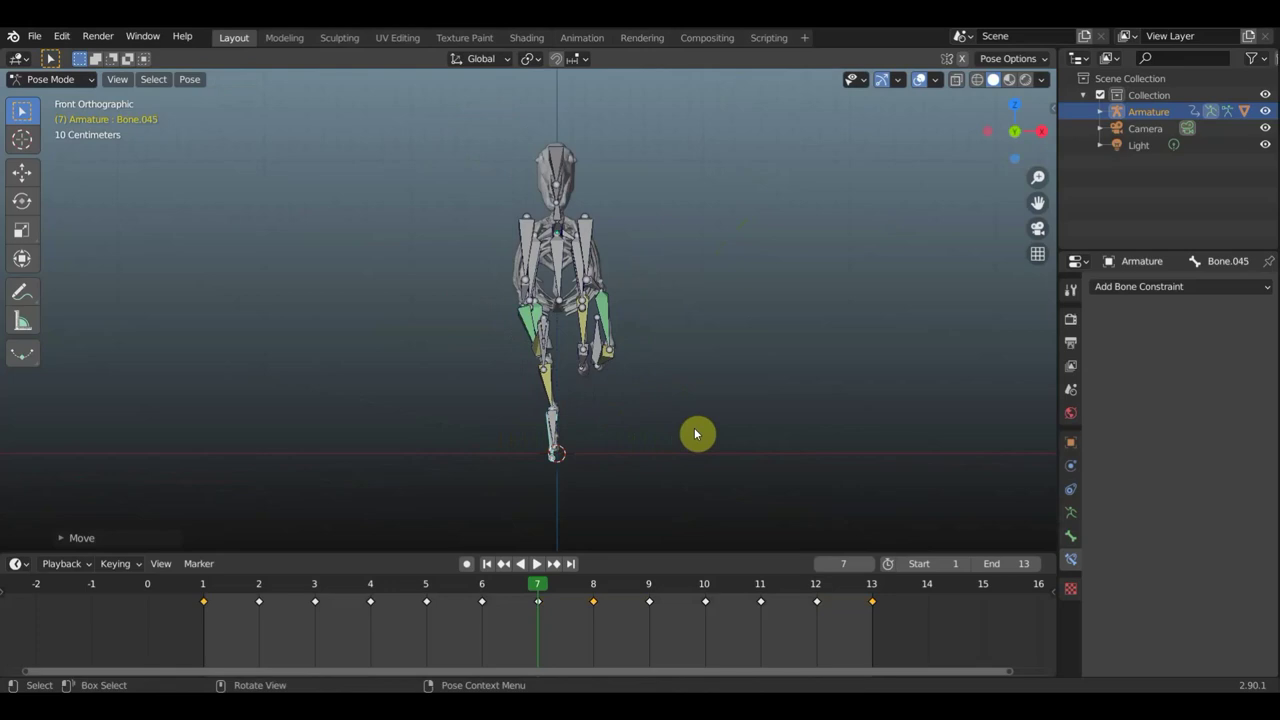
key(a)
key(i)
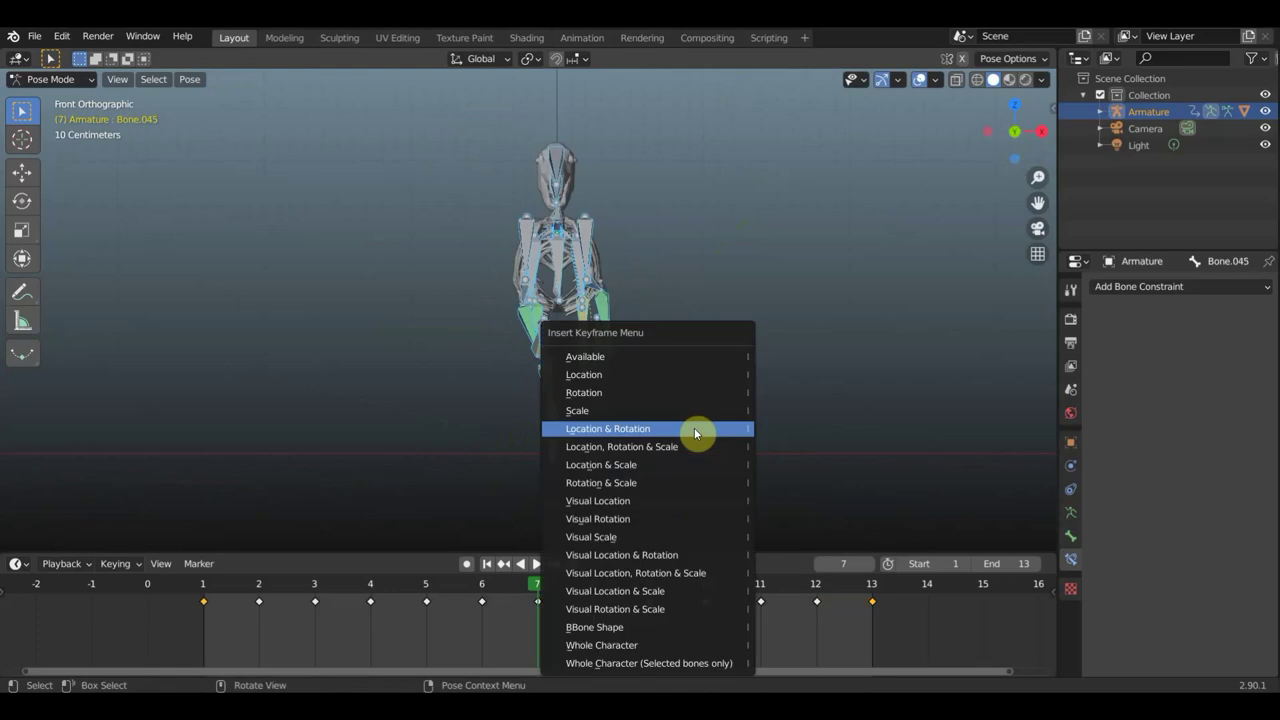
click(694, 430)
mouse_move(697, 434)
middle_down()
mouse_move(706, 417)
mouse_move(677, 469)
mouse_move(548, 484)
mouse_move(557, 500)
middle_up()
Hide the bones, play and stop the gallop, zoom in, and return to frame 1
click(919, 79)
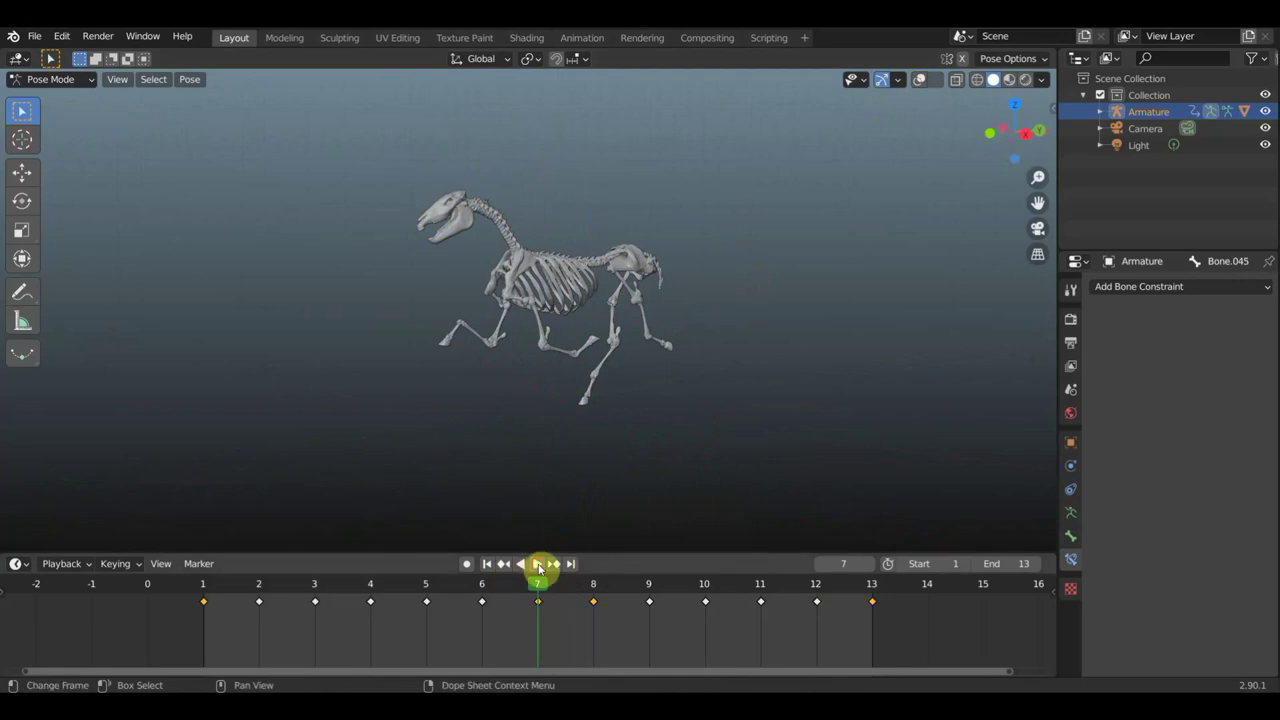
click(539, 566)
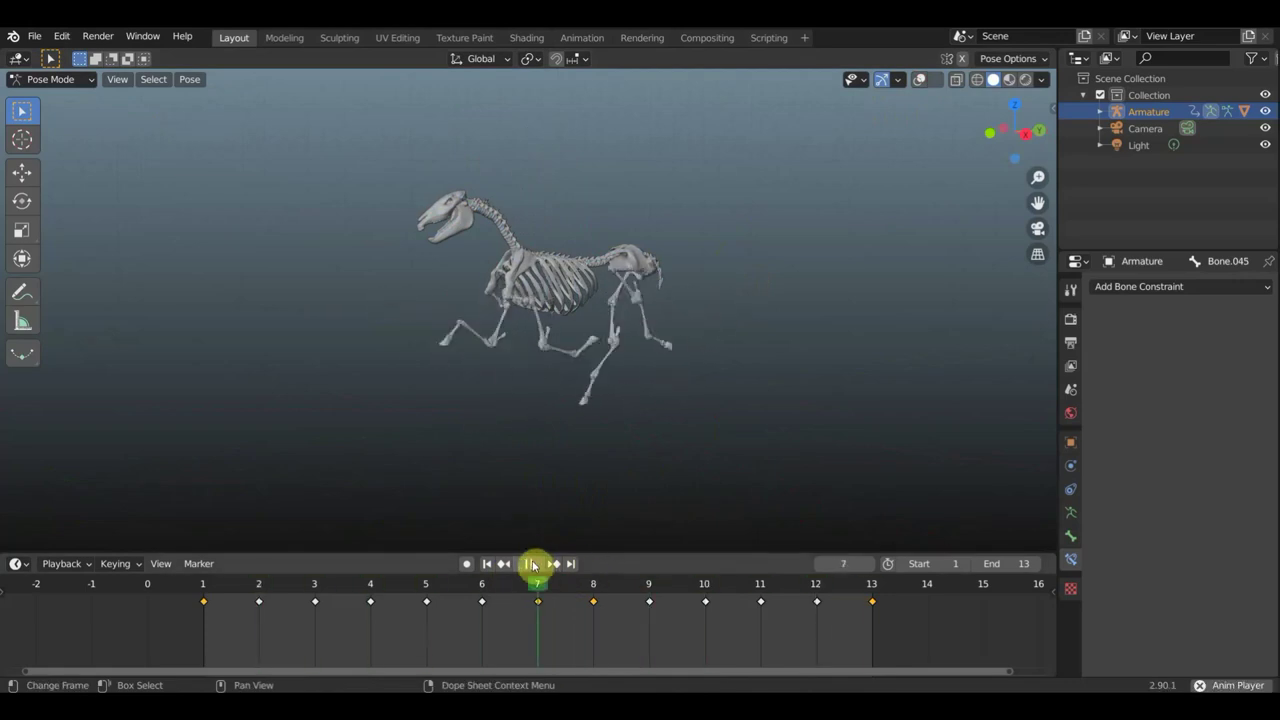
click(533, 566)
mouse_move(688, 407)
middle_down()
mouse_move(627, 409)
mouse_move(680, 279)
middle_up()
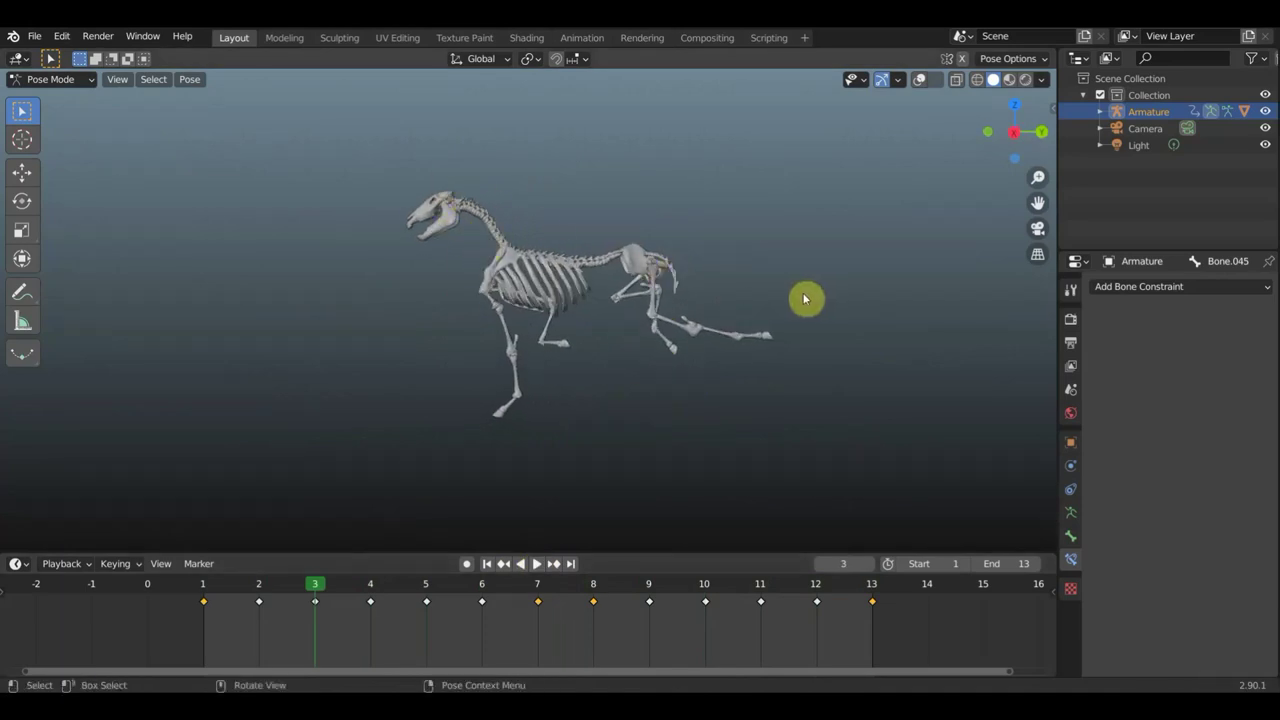
scroll(771, 349, up, 2)
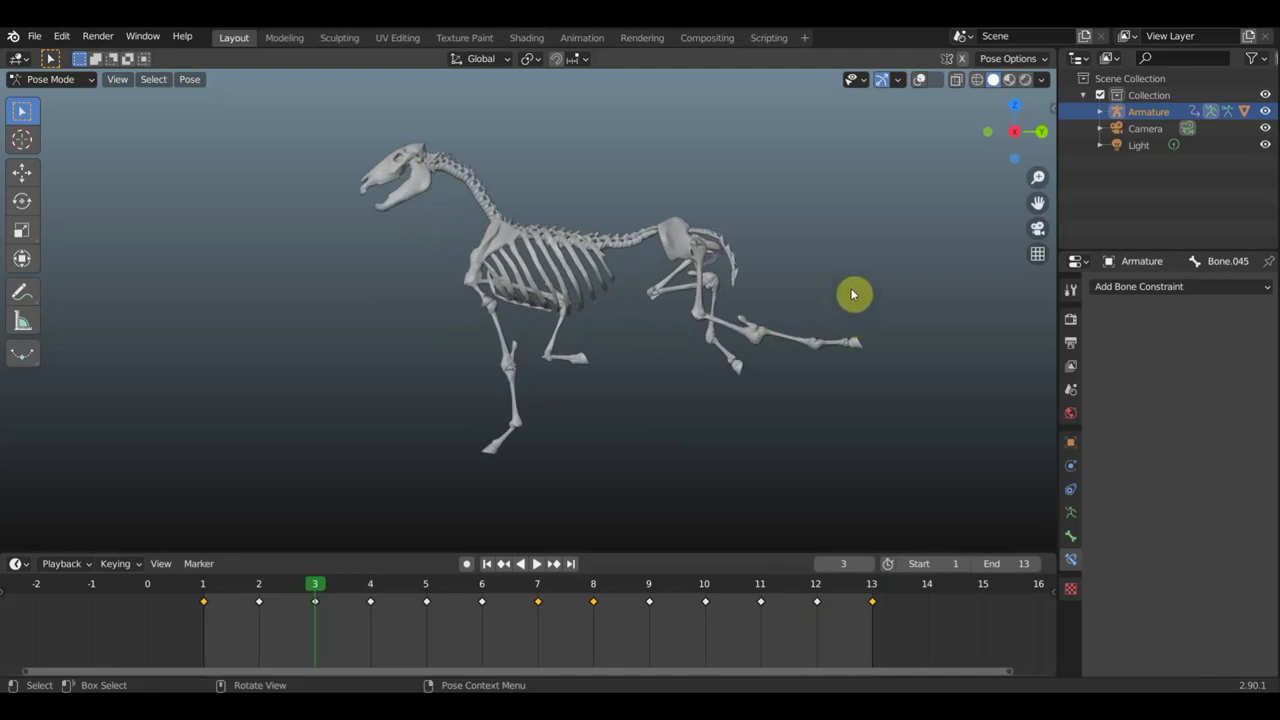
scroll(748, 304, up, 1)
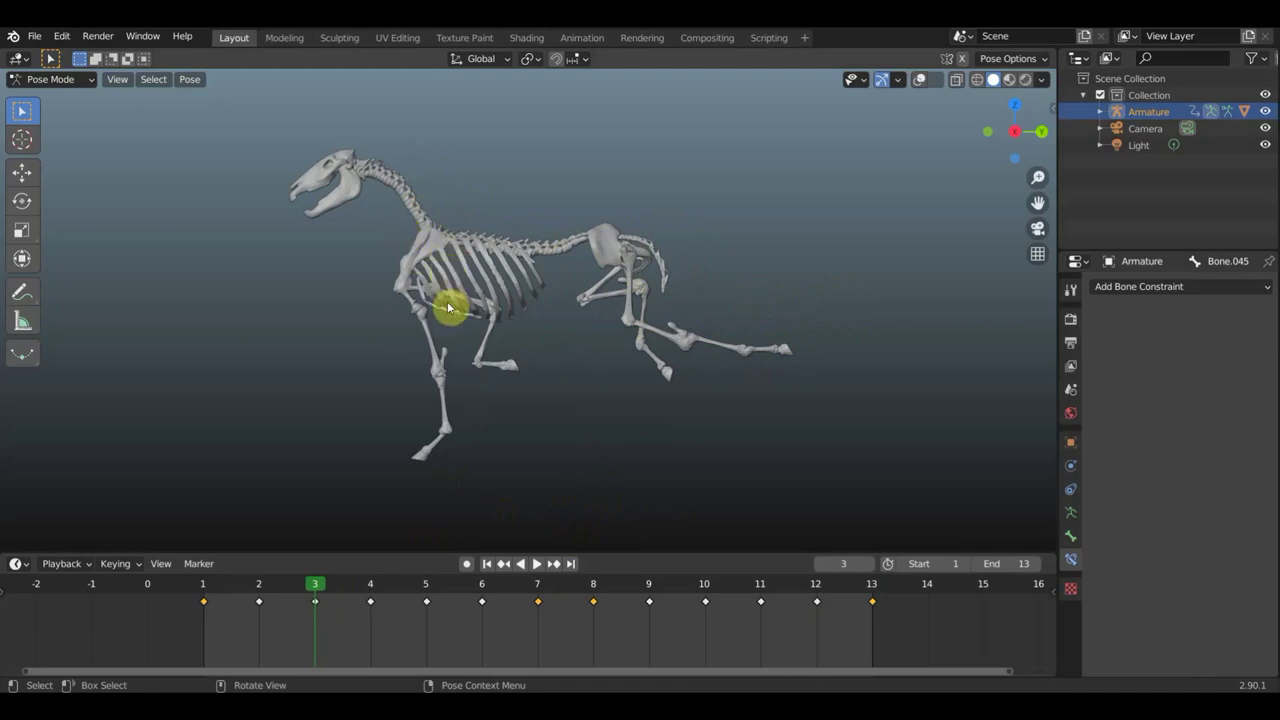
click(203, 594)
key(space)
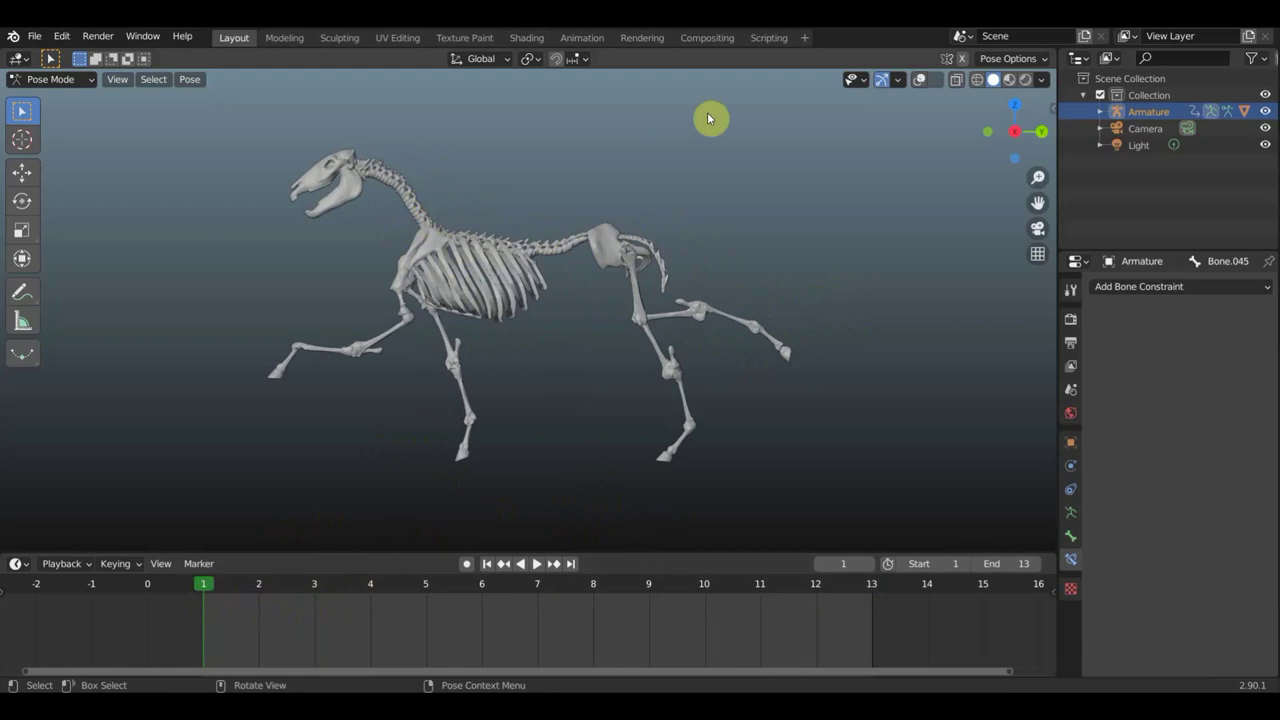
Show the bones, tilt the head down via the neck bone, and lower the spine bone
click(917, 84)
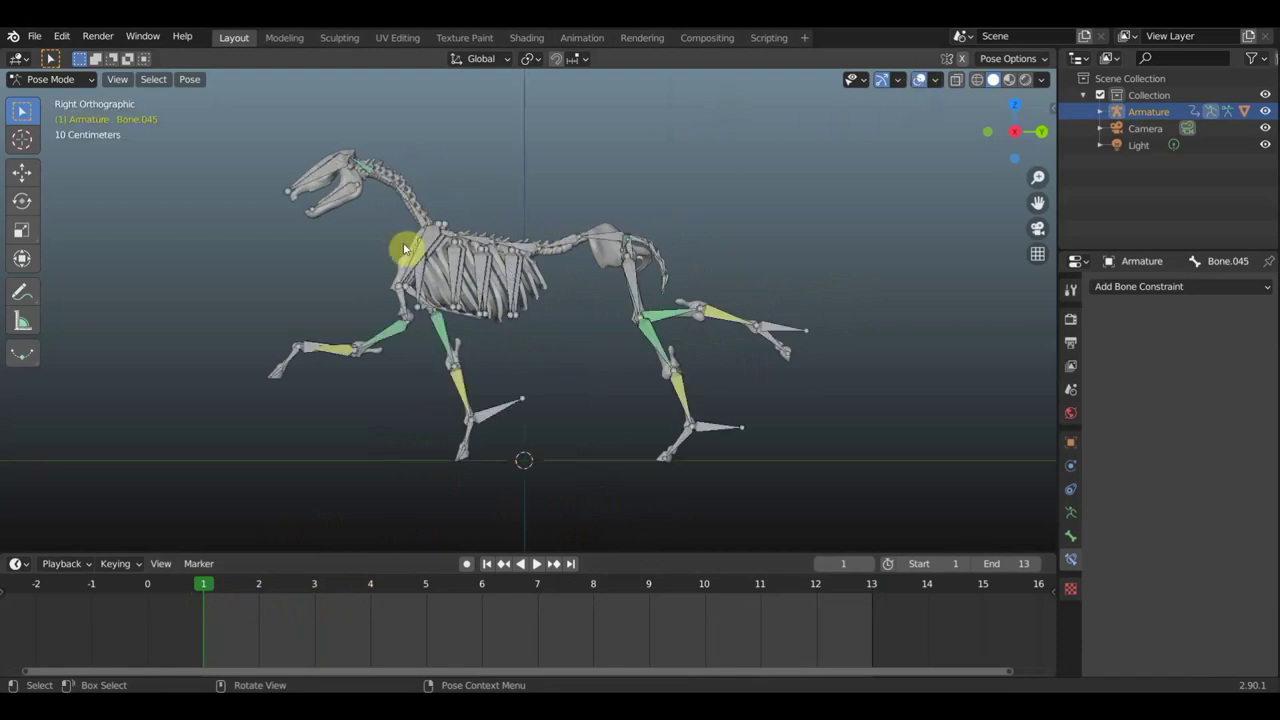
click(418, 215)
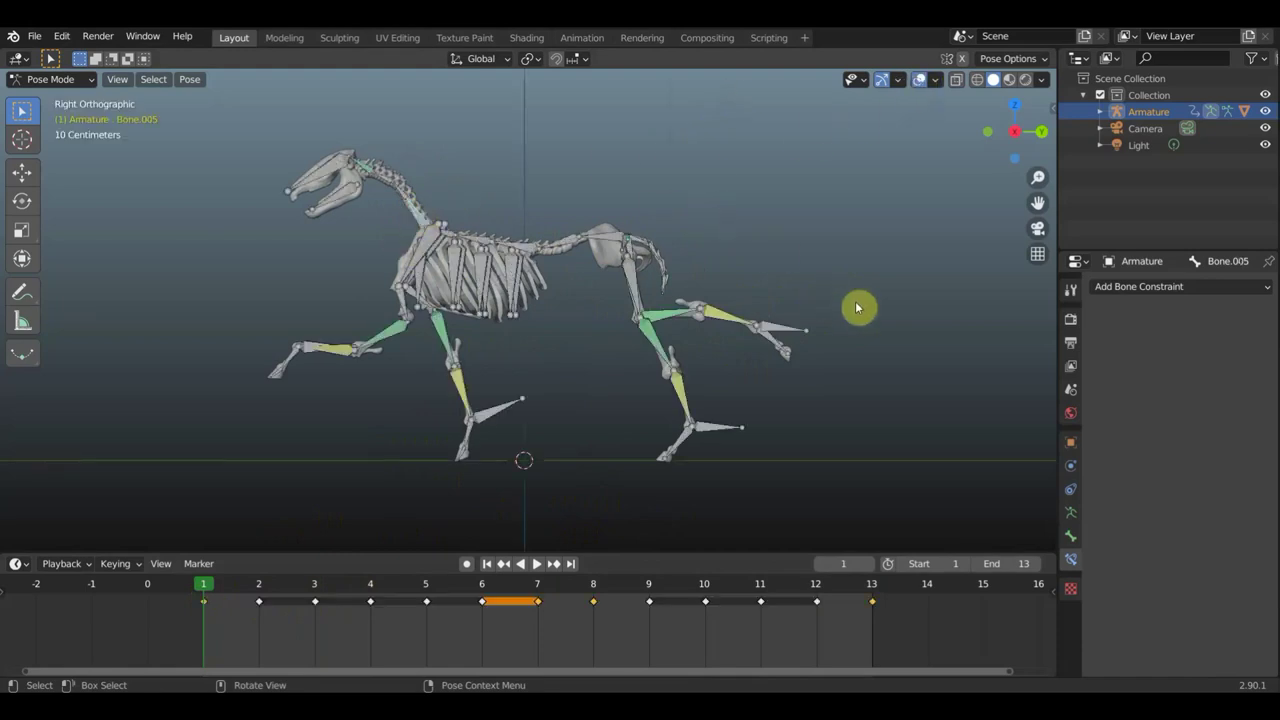
key(r)
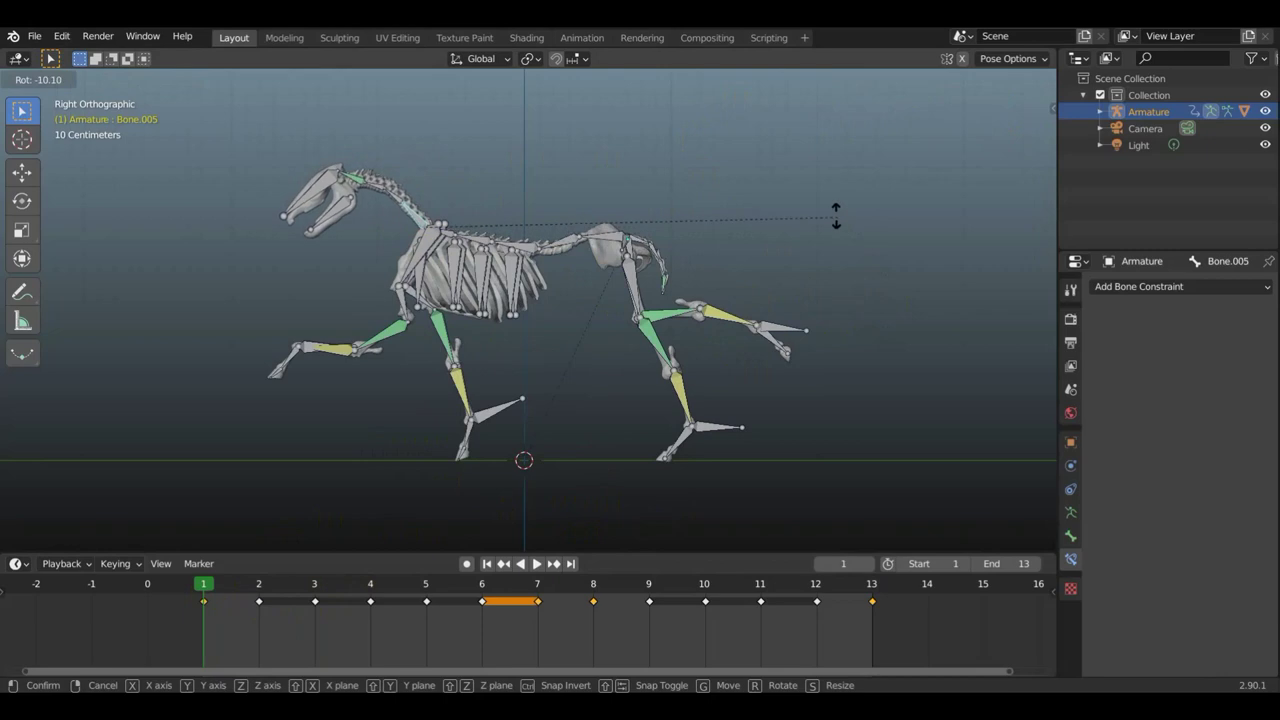
click(743, 167)
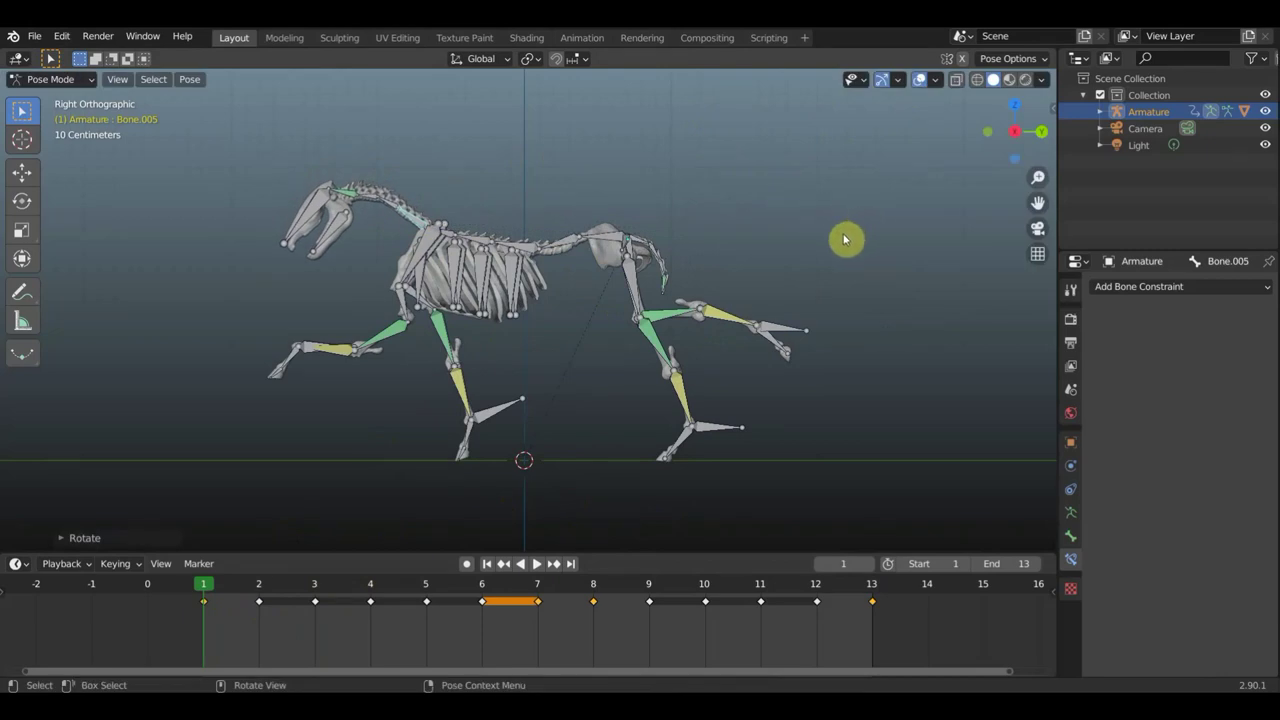
click(606, 236)
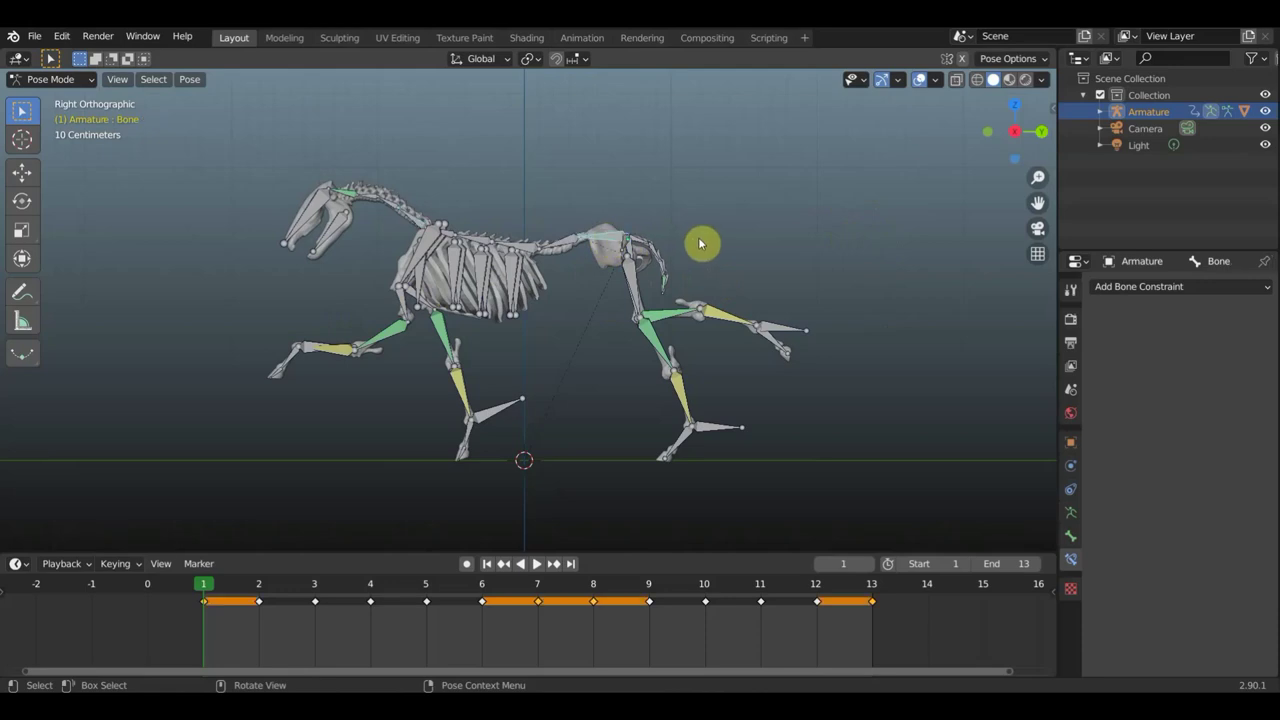
key(r)
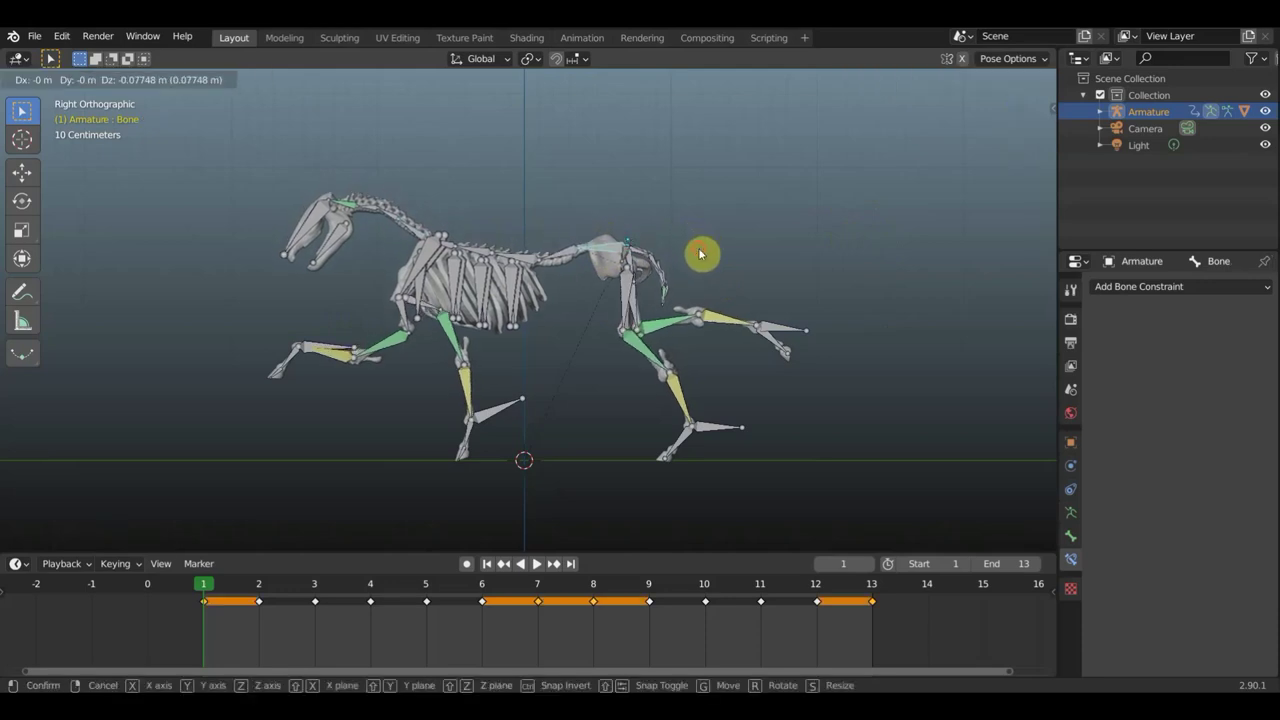
click(715, 236)
Key location and rotation for all bones at frame 1 and play back the result
key(a)
key(i)
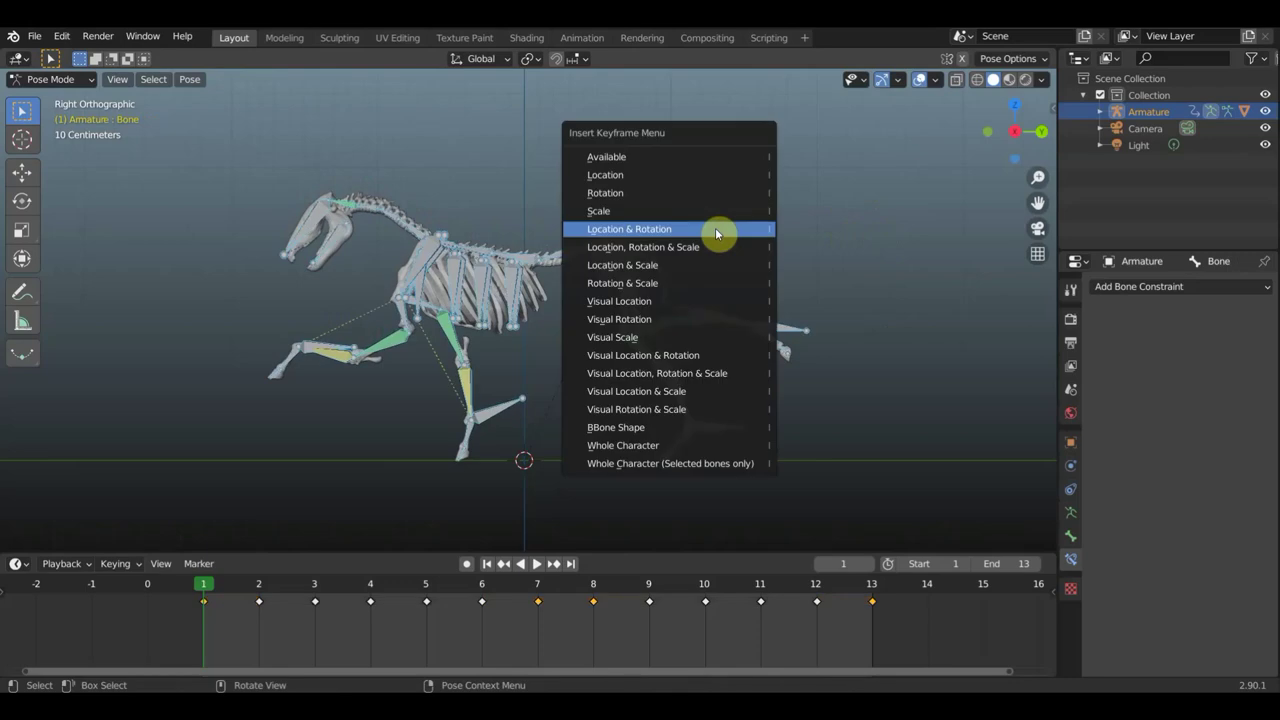
click(717, 232)
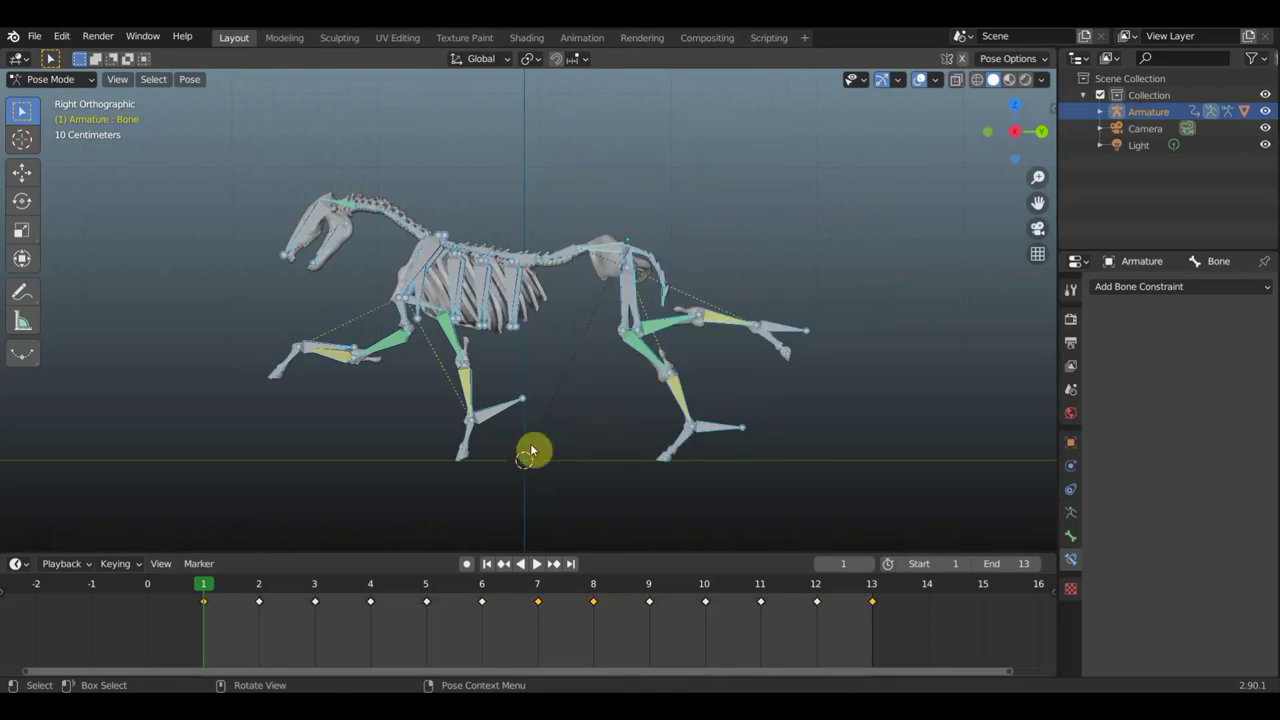
click(537, 565)
click(537, 565)
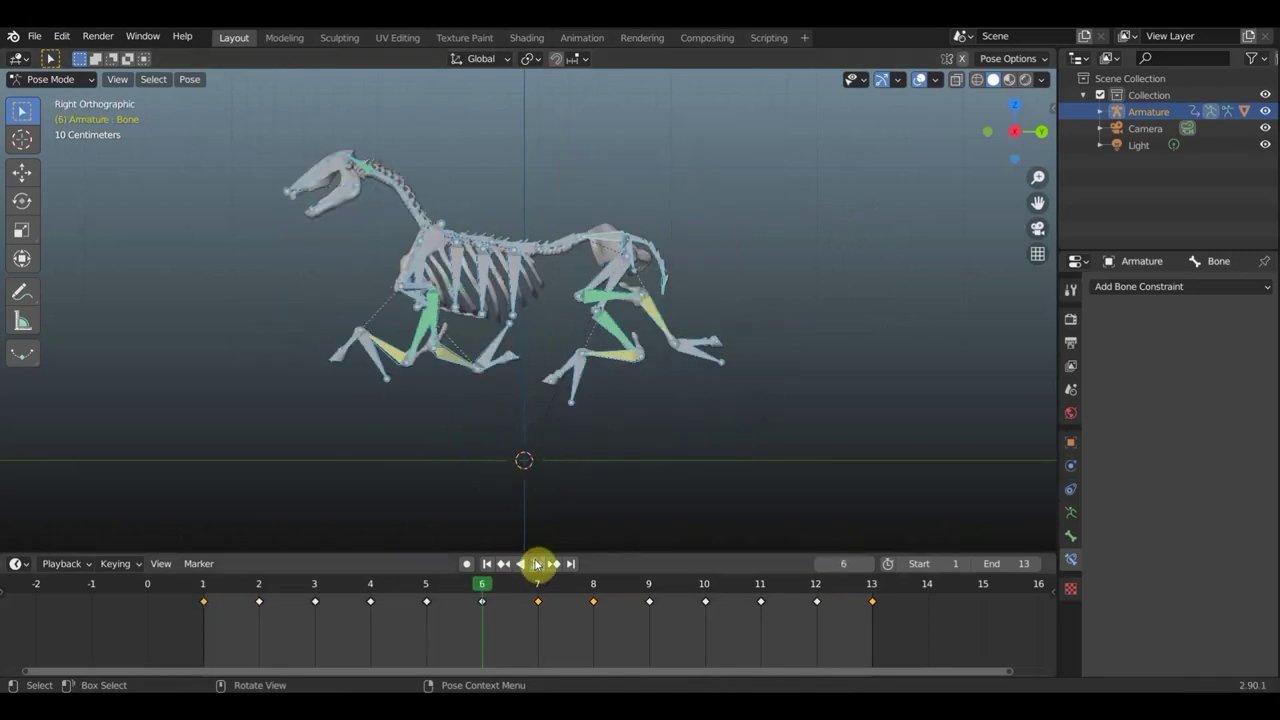
Replace the frame-13 keyframe with a duplicate of the frame-1 keyframe and test playback
click(872, 602)
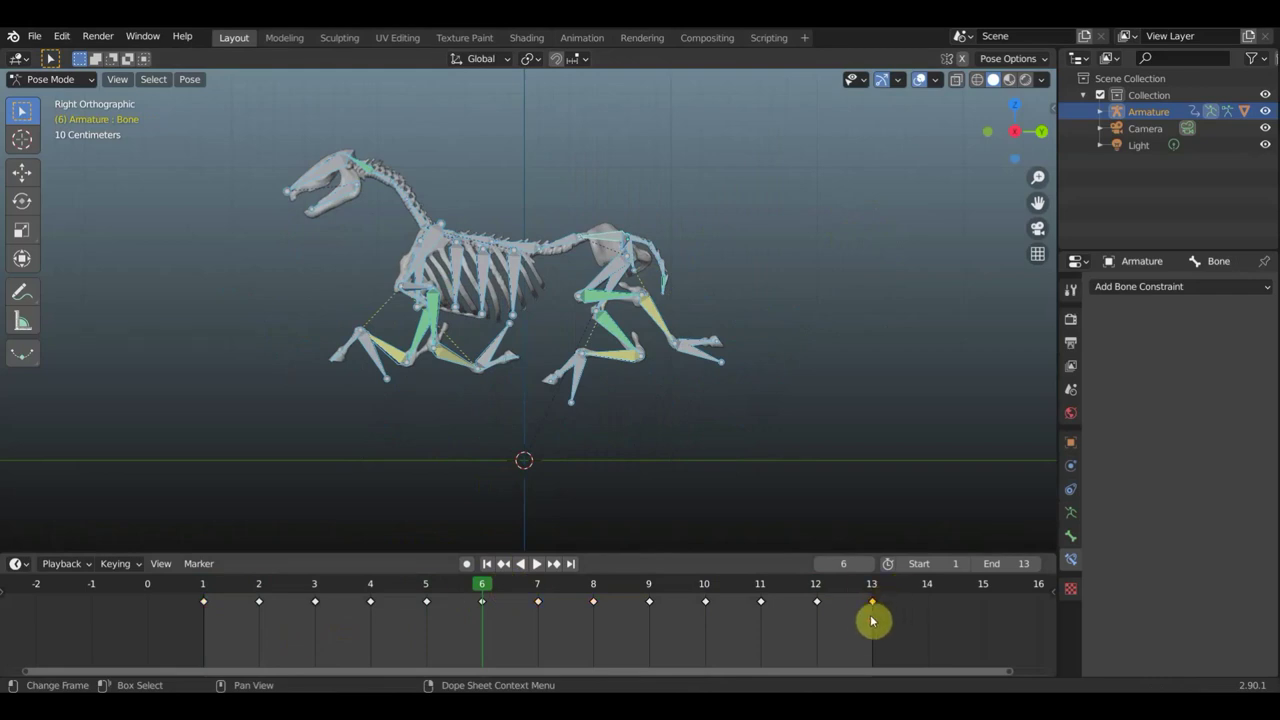
key(x)
click(872, 617)
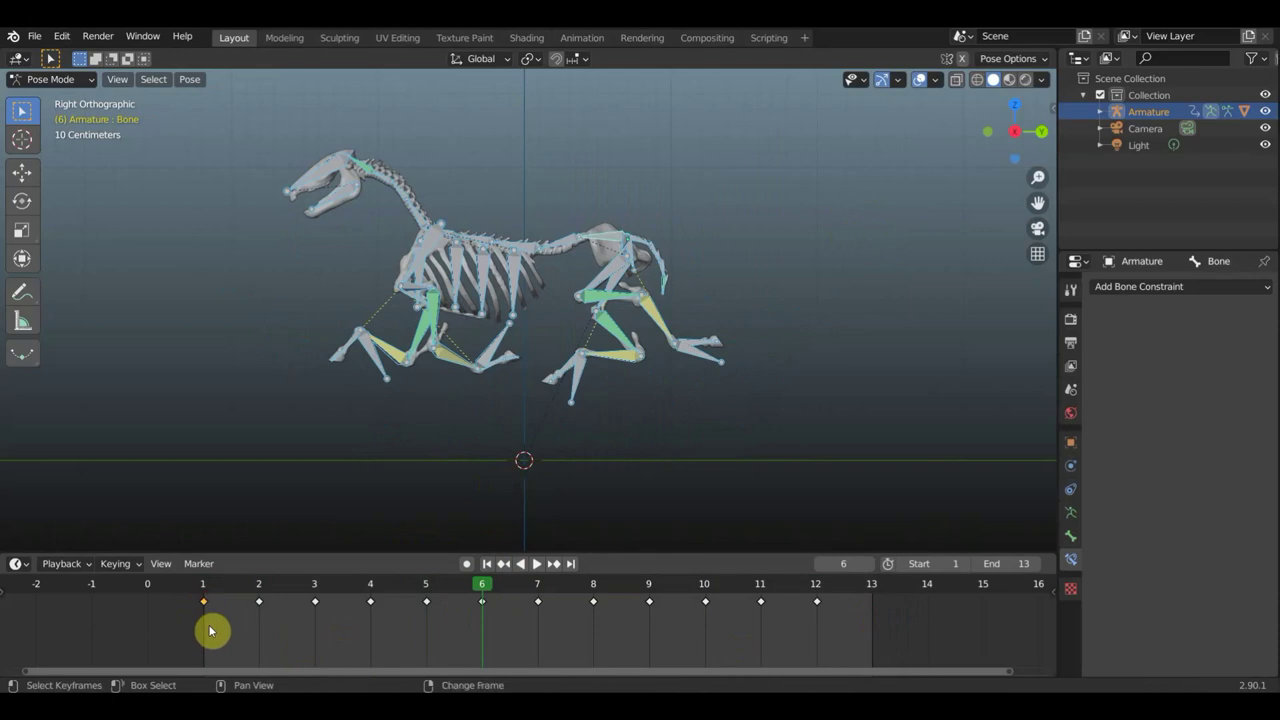
key(shift+d)
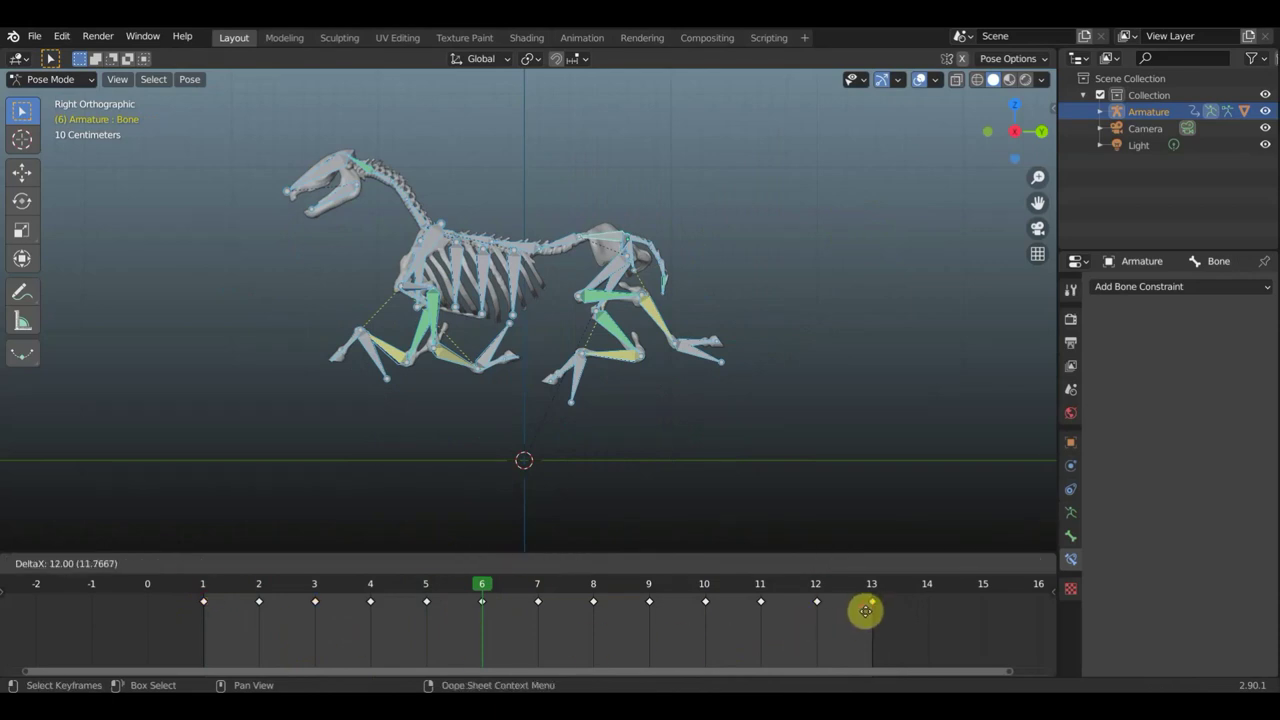
click(870, 617)
key(space)
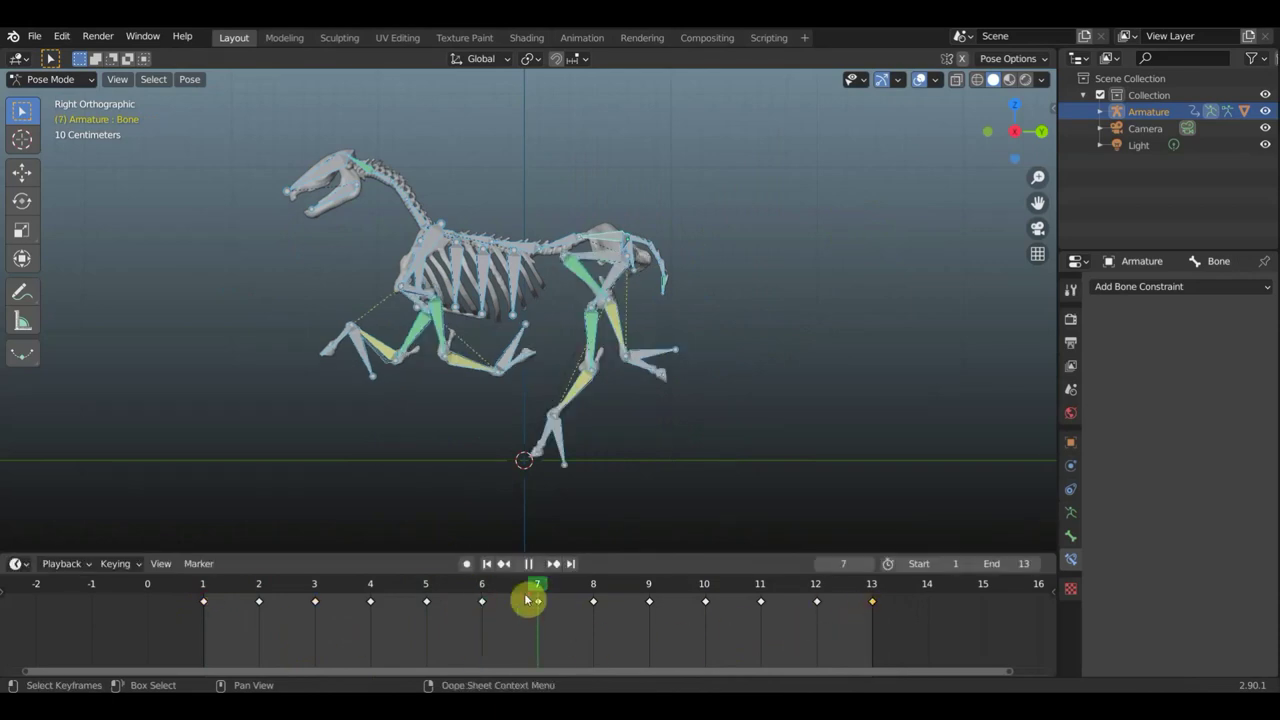
key(space)
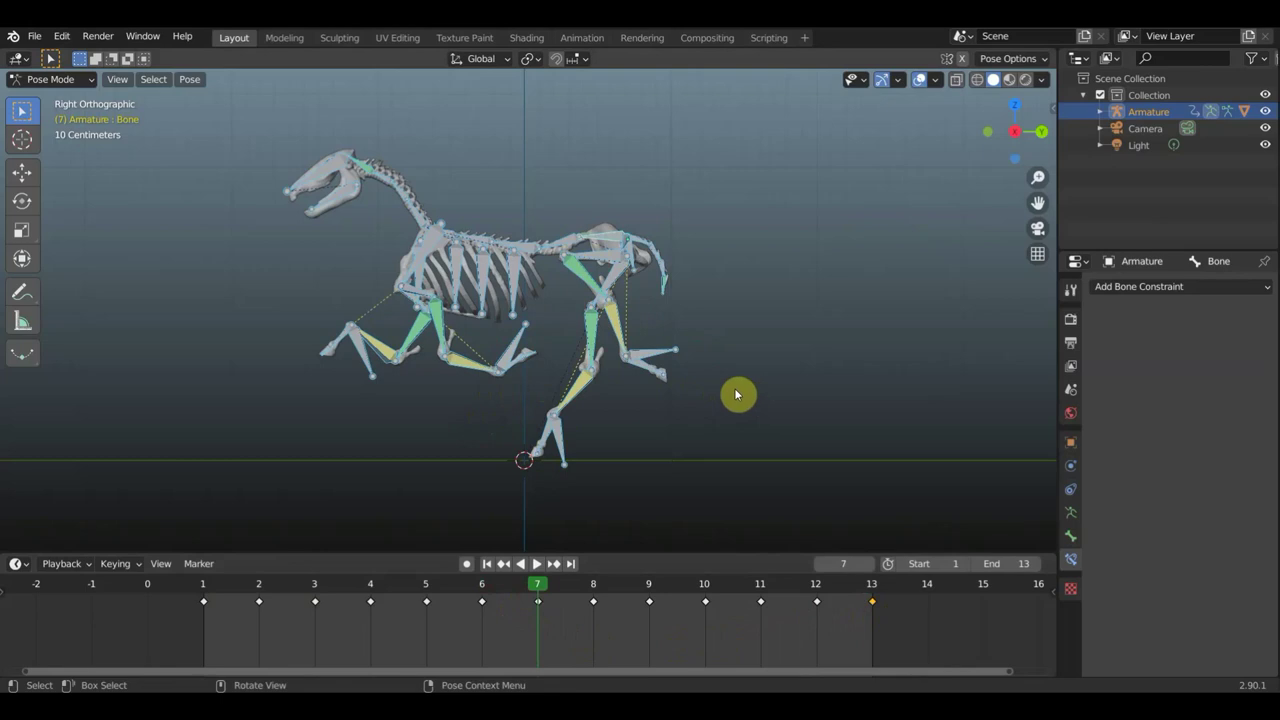
Rotate the neck bone, tilt all bones, and key location and rotation at frame 7
click(457, 221)
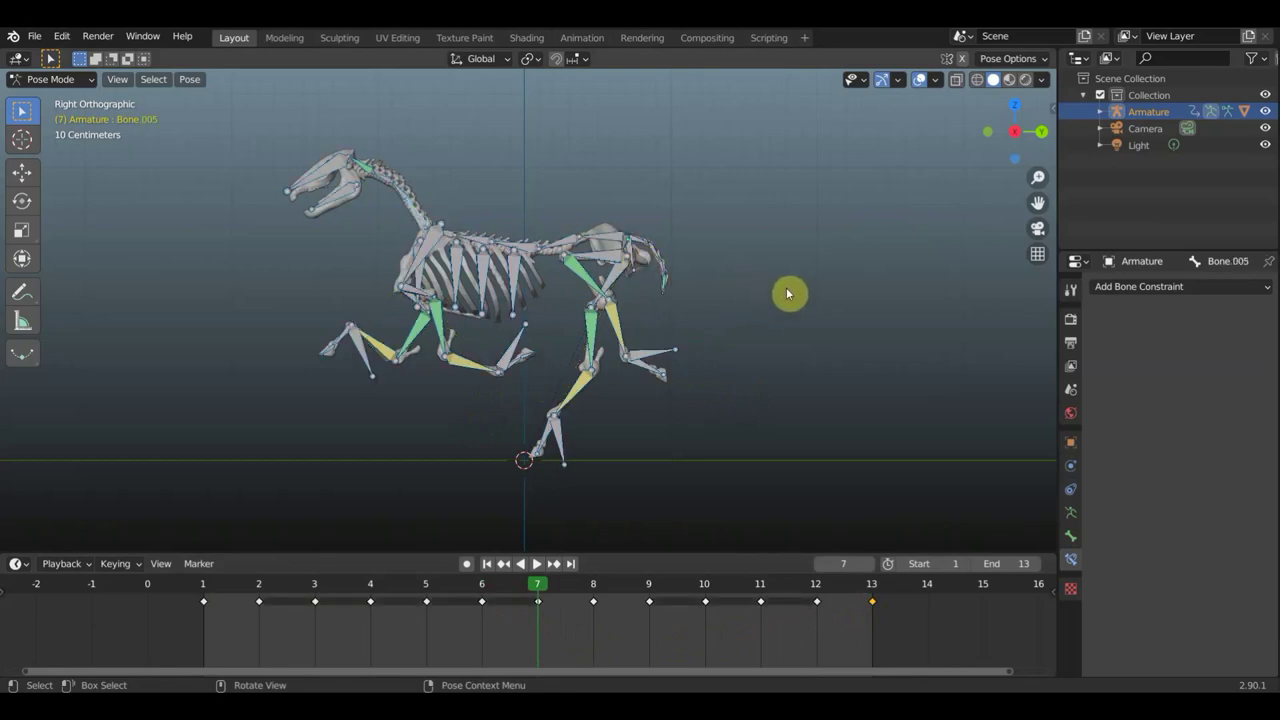
key(r)
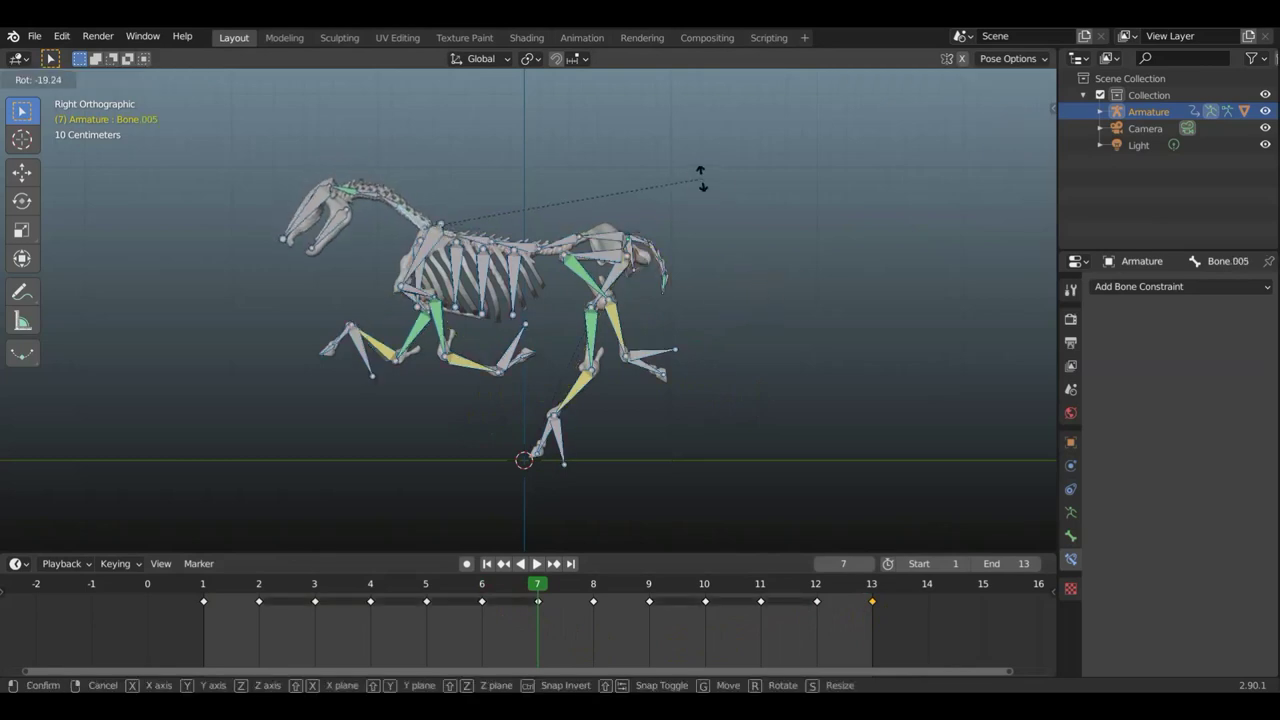
click(712, 190)
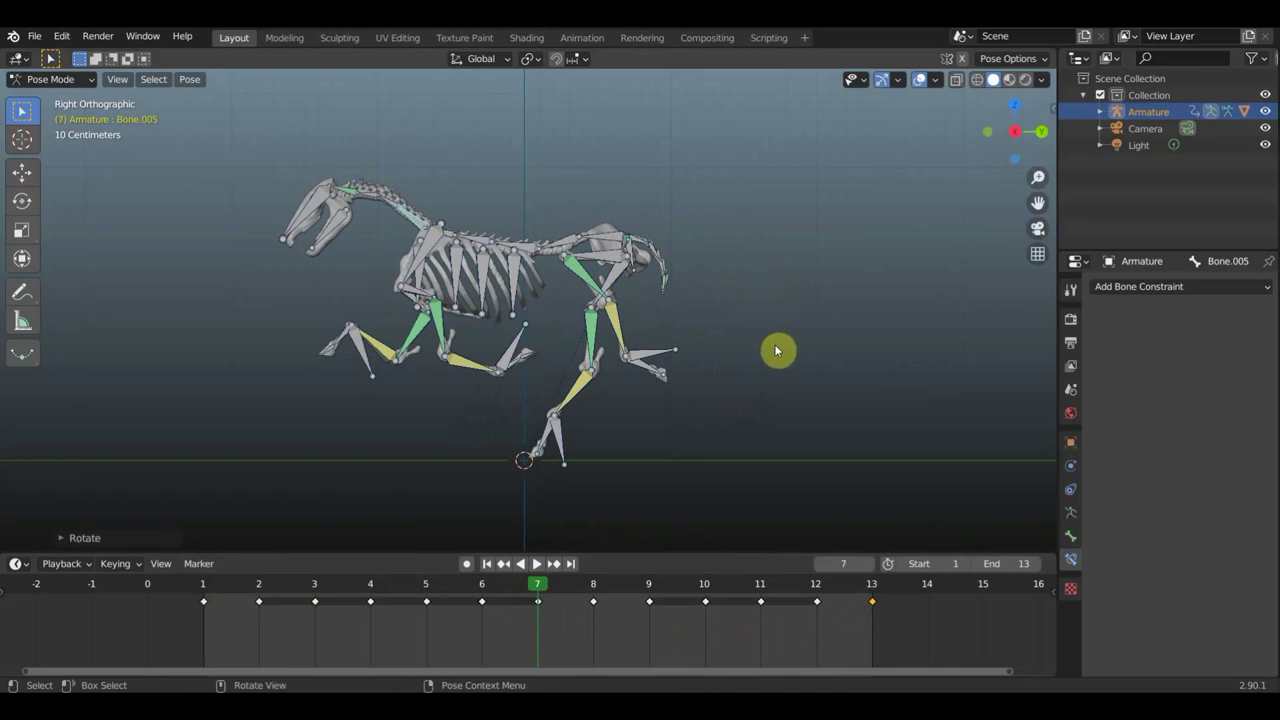
key(a)
key(r)
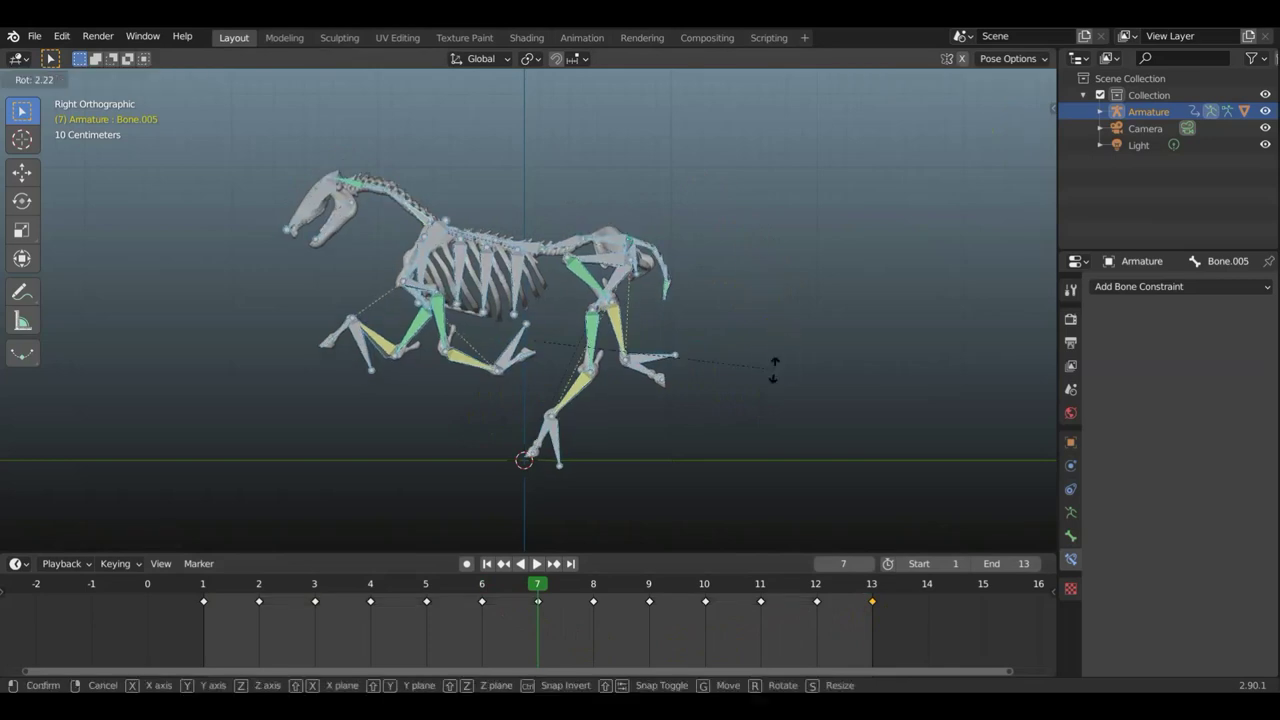
click(779, 386)
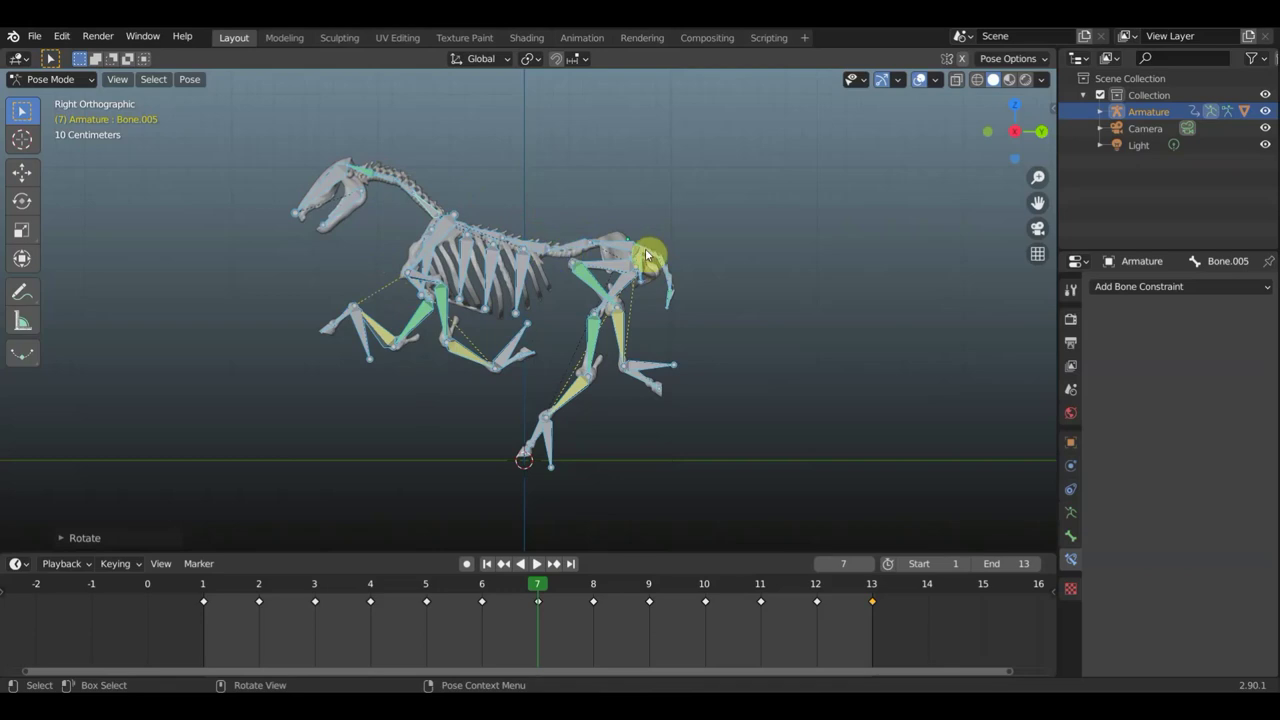
key(i)
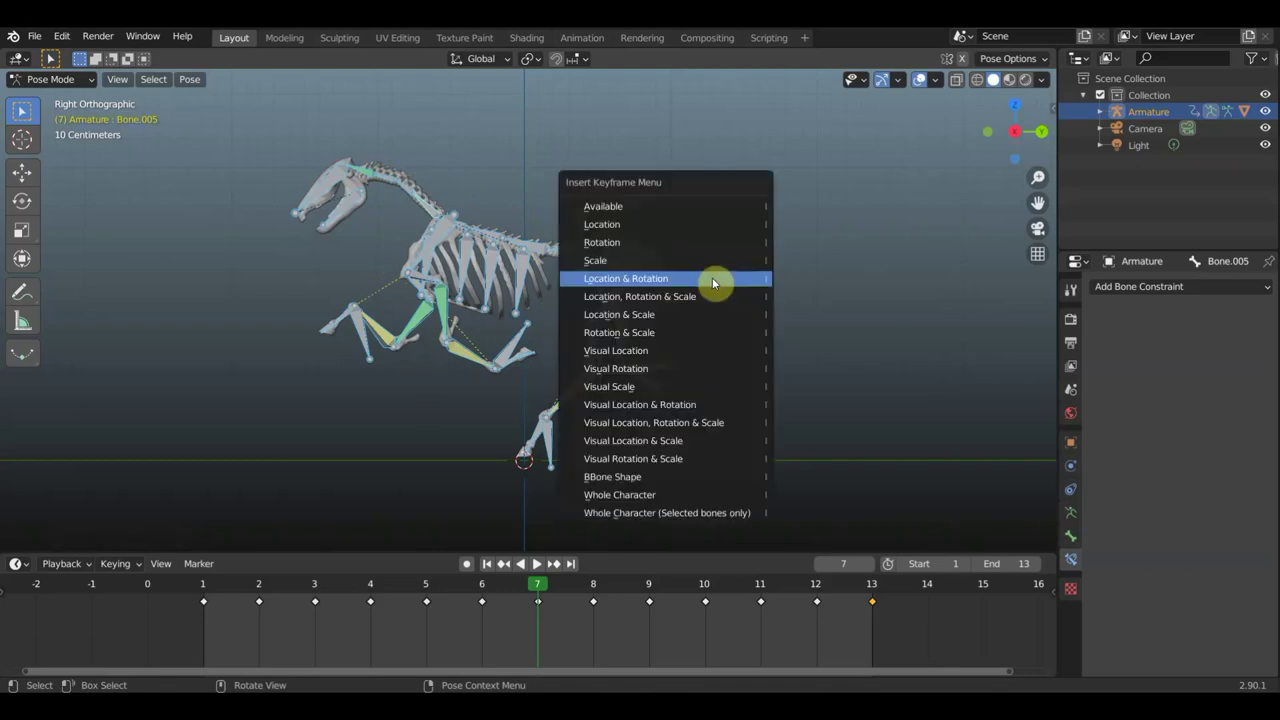
click(713, 283)
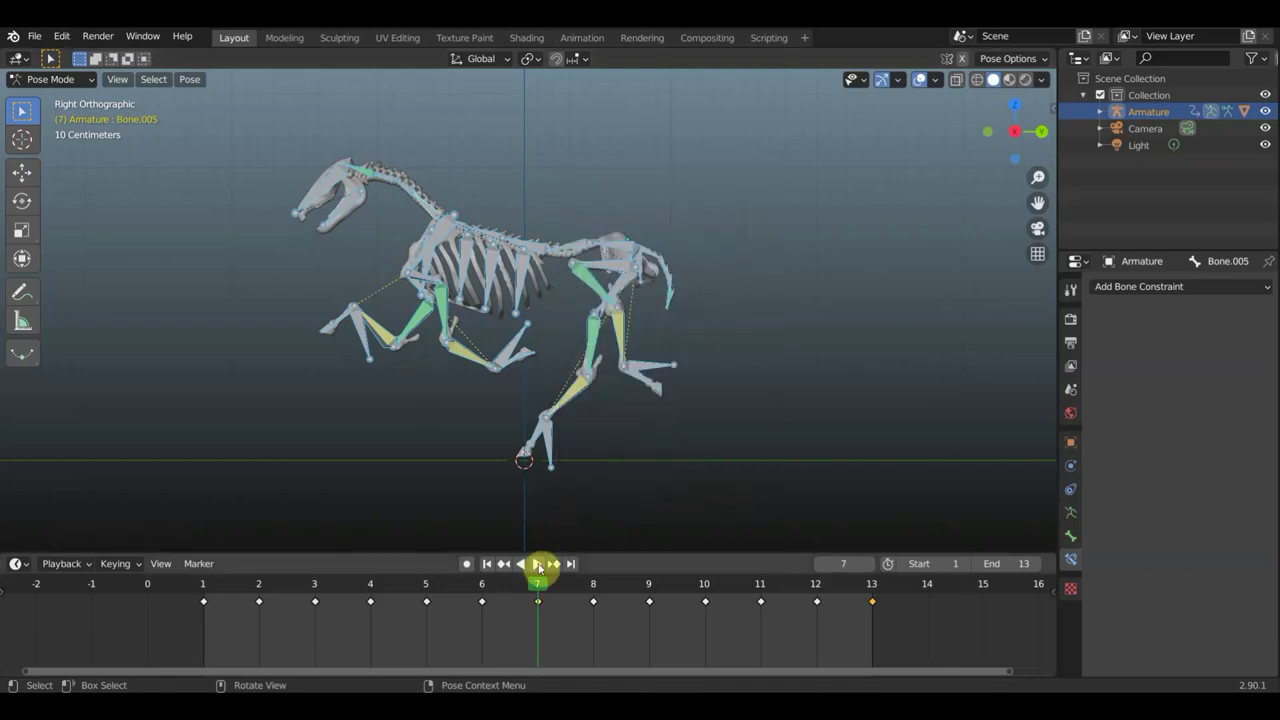
Play and replay the gallop cycle, then stop on frame 8
click(536, 566)
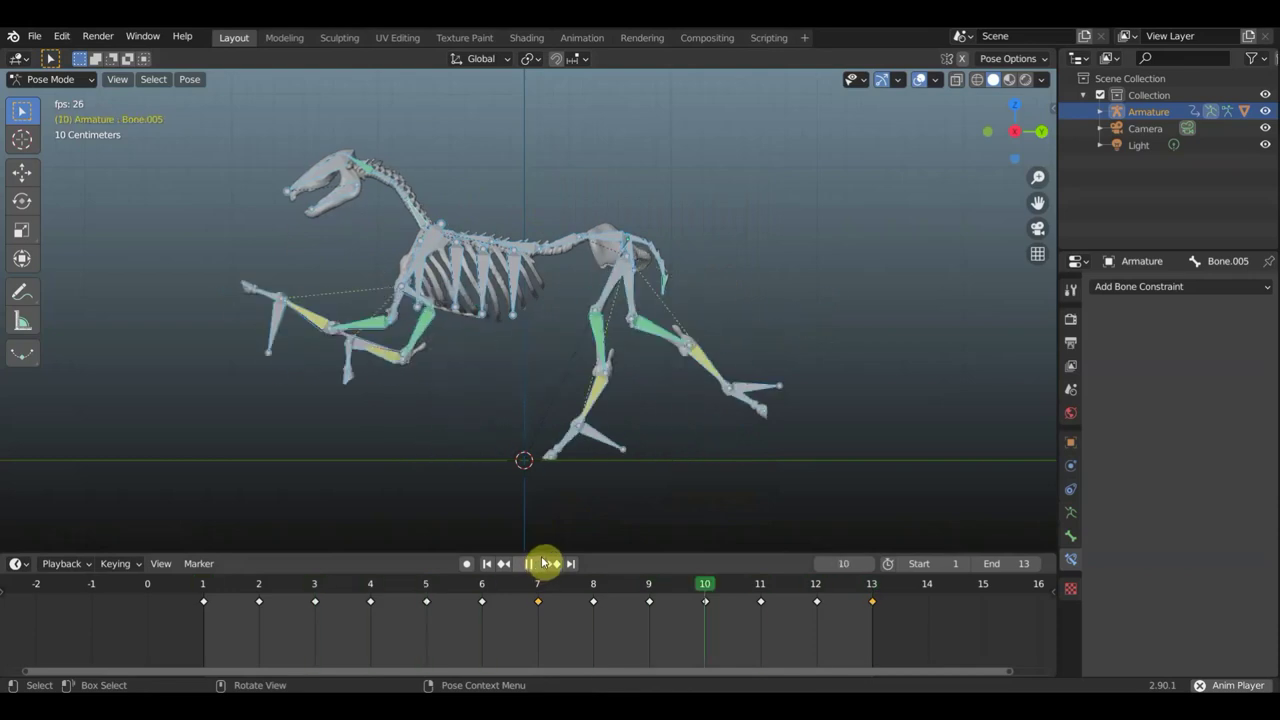
click(528, 566)
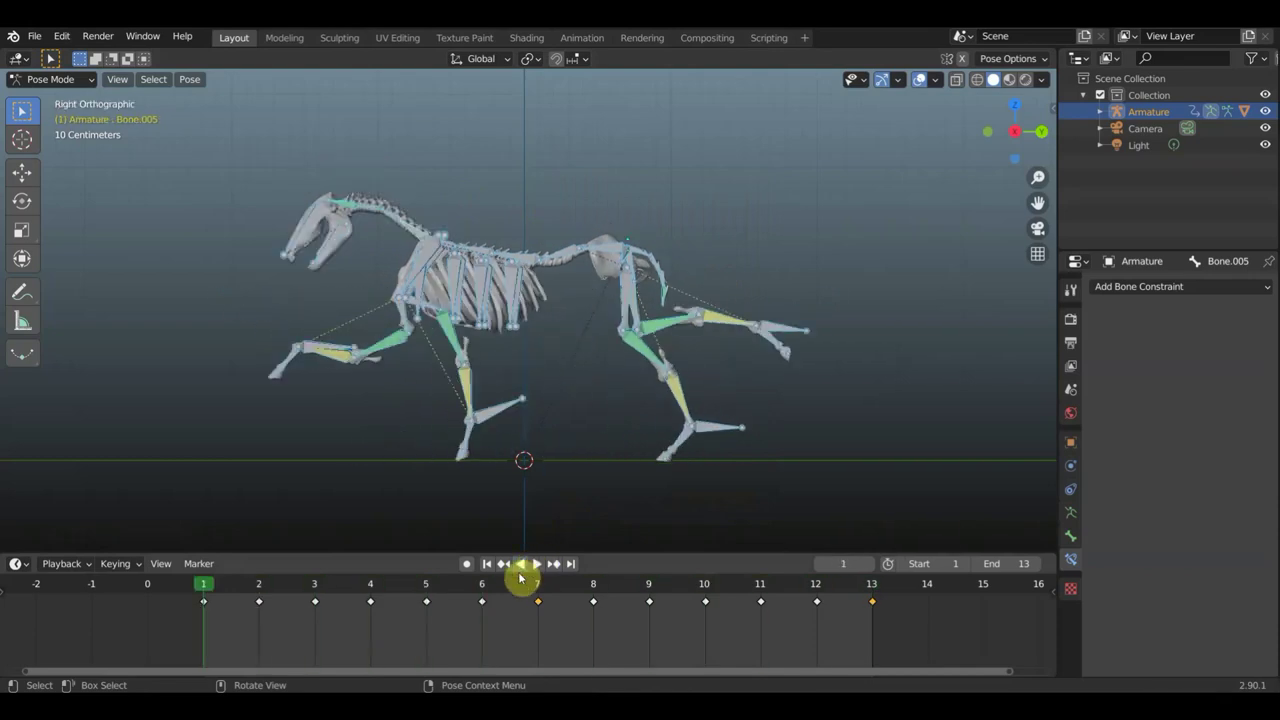
key(space)
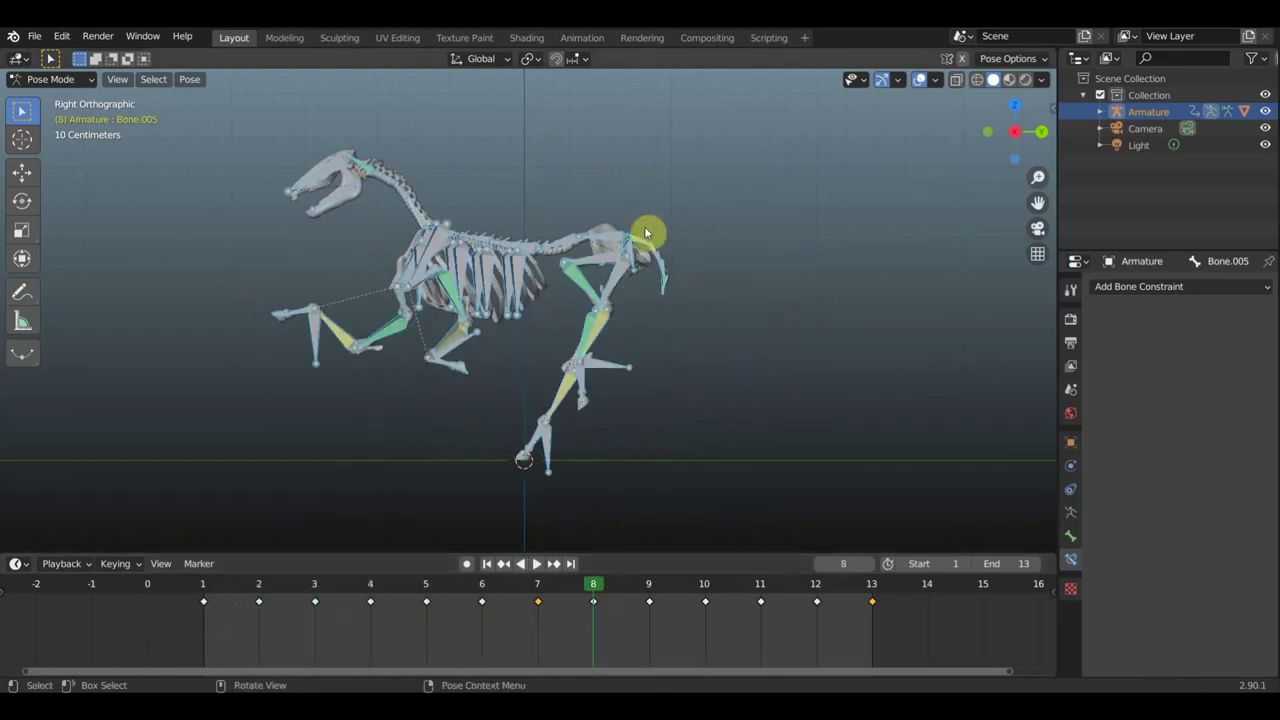
key(space)
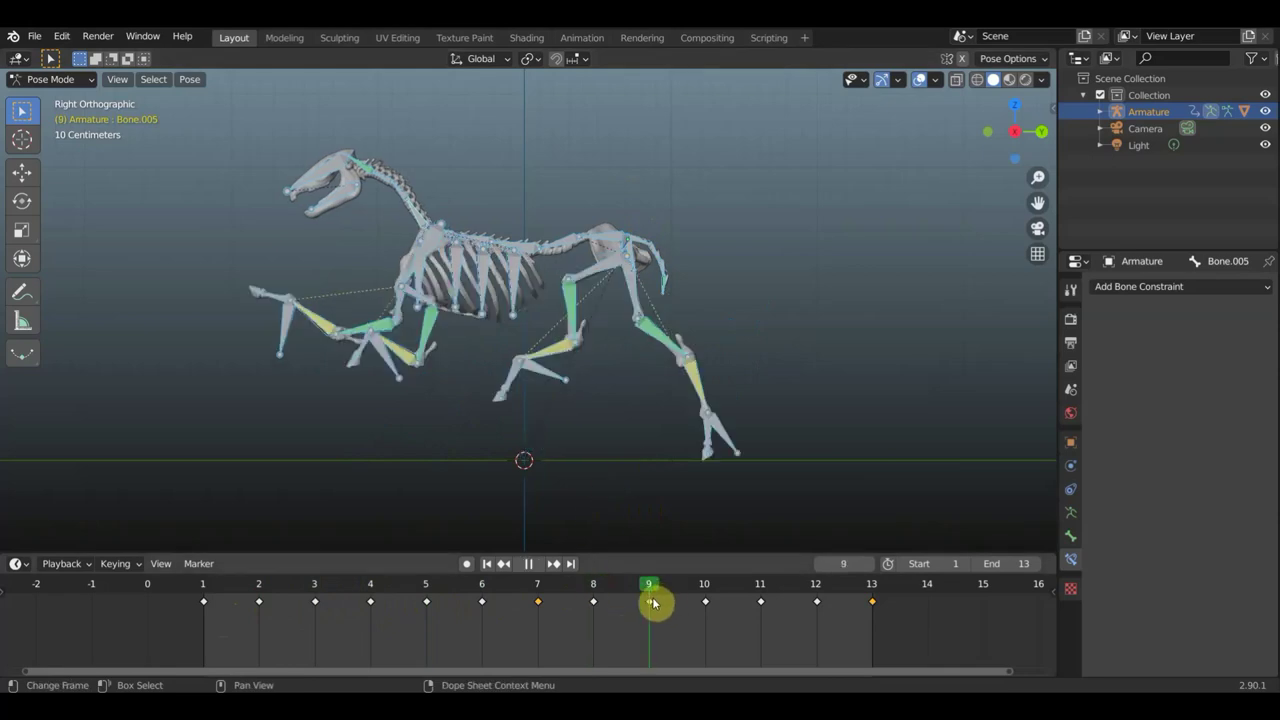
drag(654, 603, 613, 605)
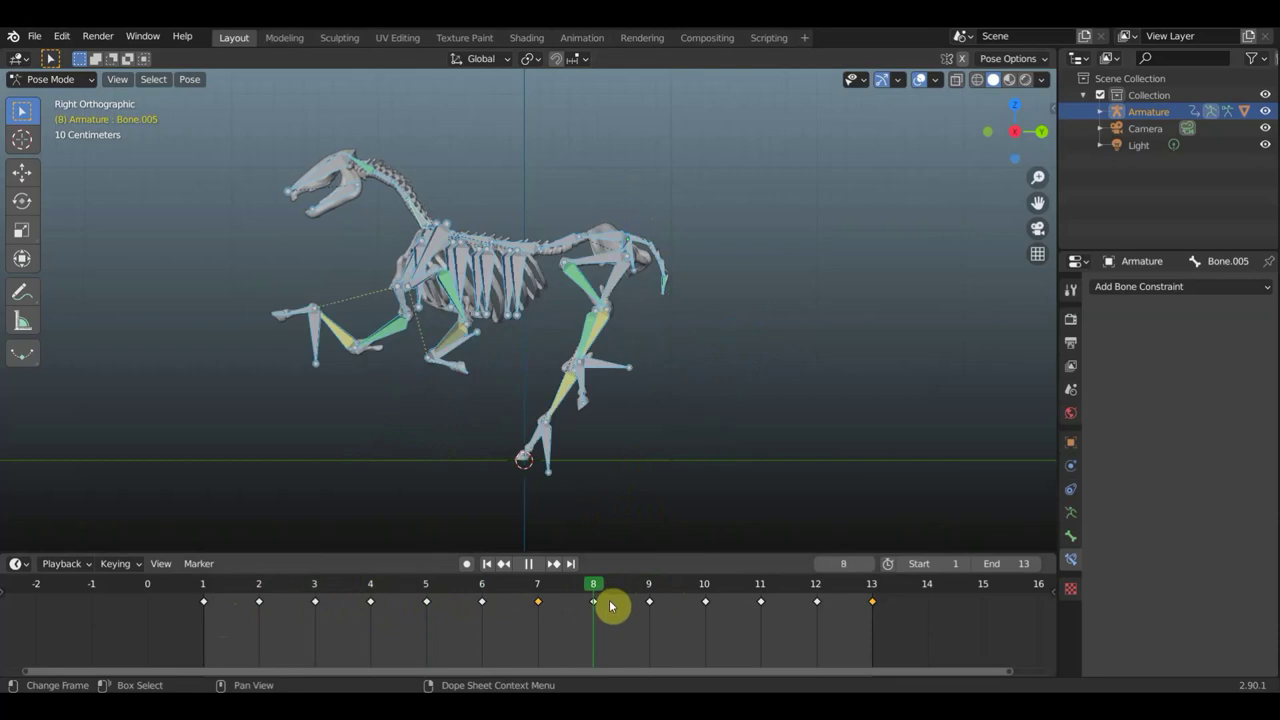
key(space)
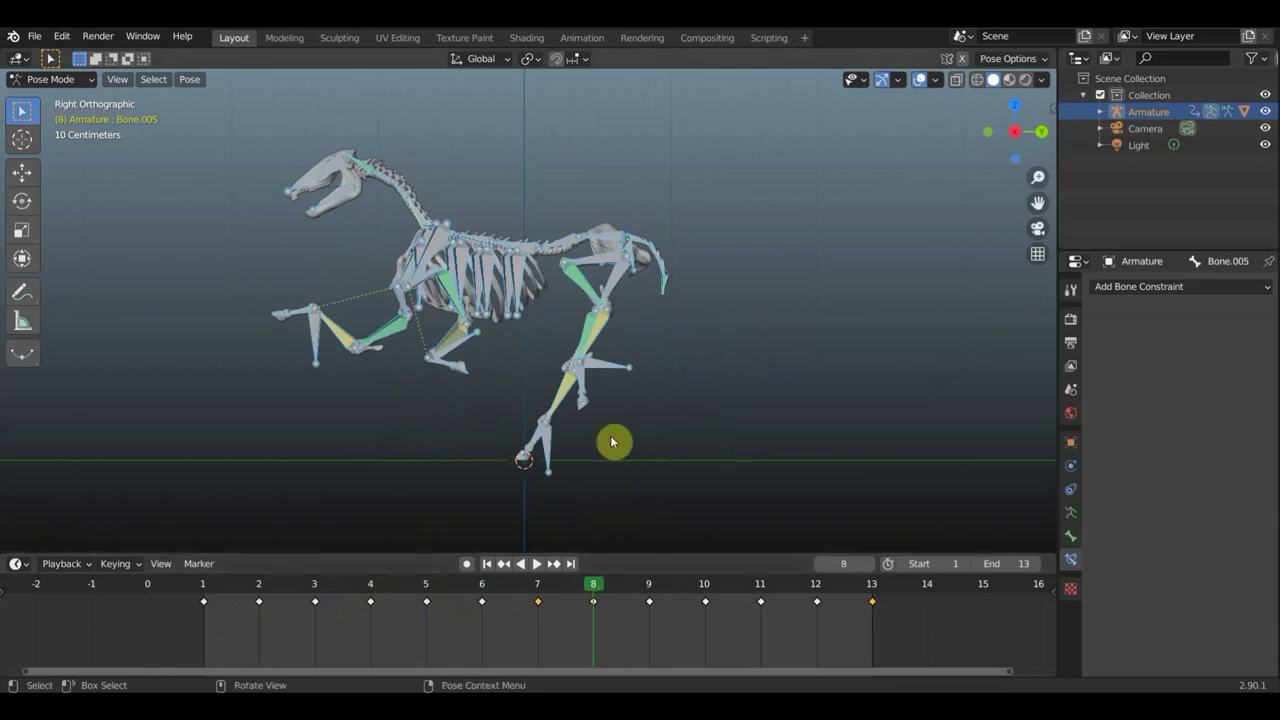
Rotate and shift the selected bones at frame 8, then key location and rotation
key(r)
click(667, 367)
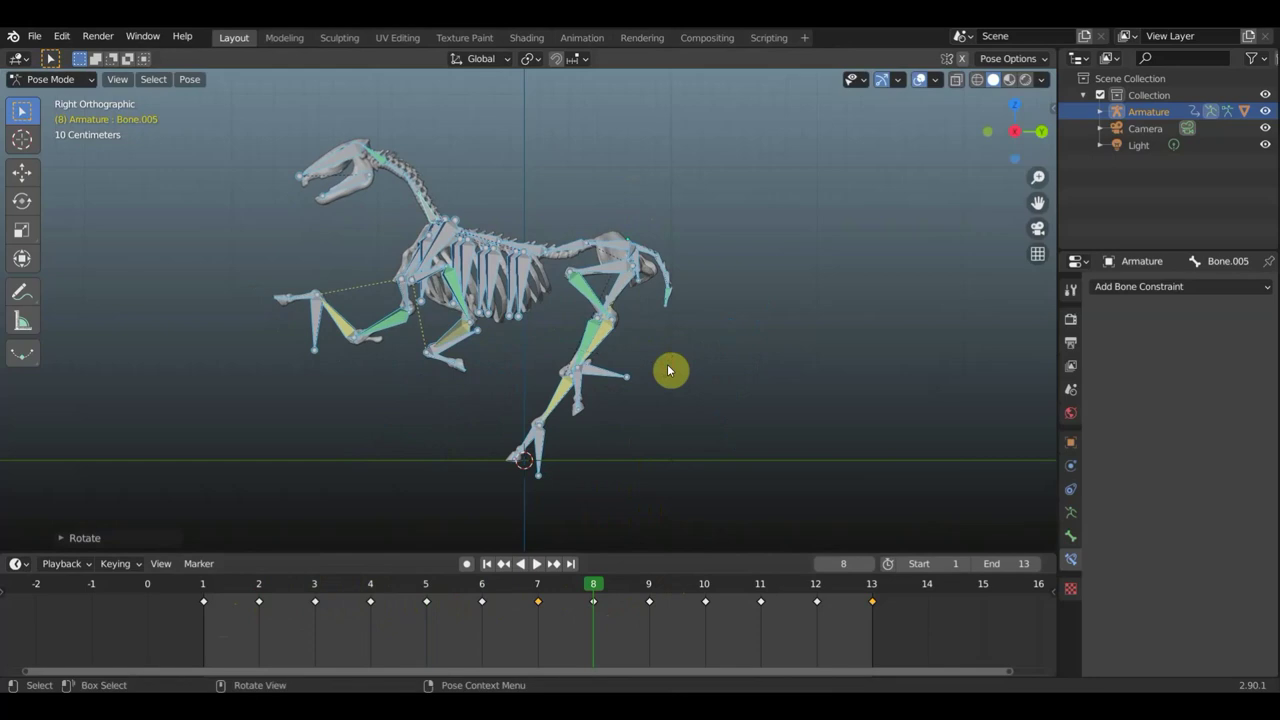
key(g)
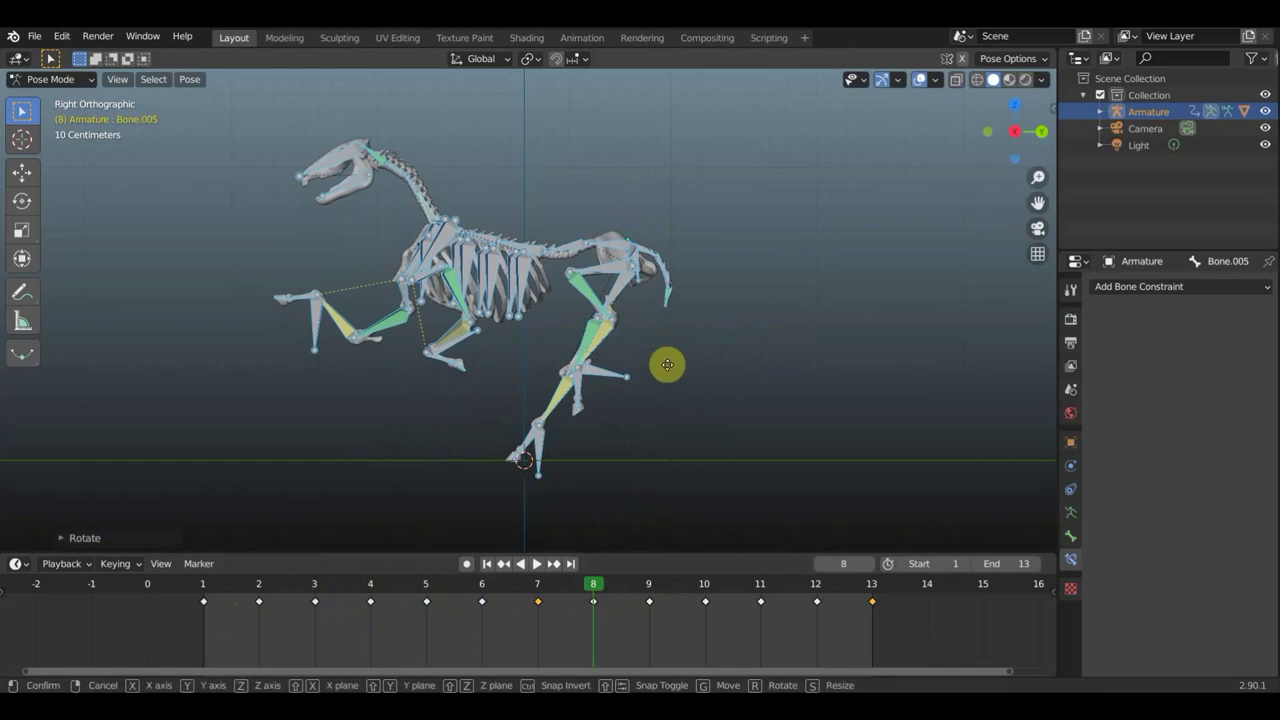
click(676, 364)
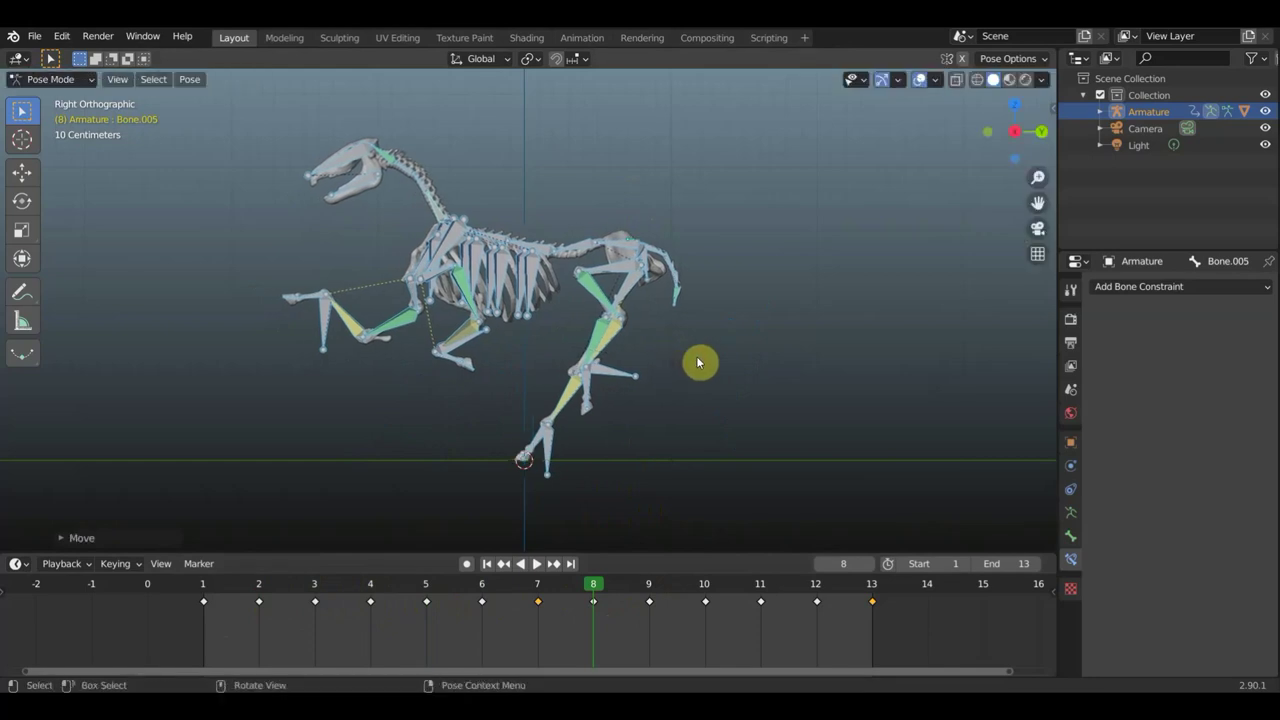
key(i)
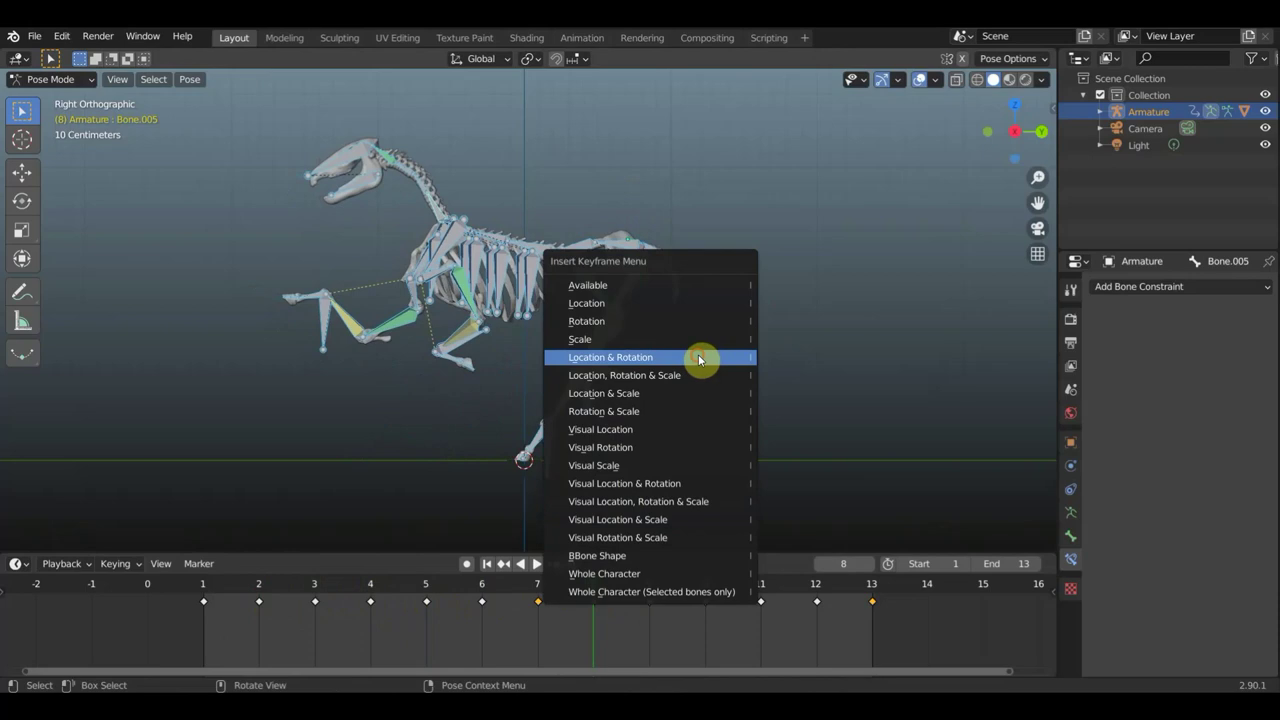
click(699, 359)
click(517, 601)
Scrub the playhead forward to frame 12, back to frame 11, then to frame 9
drag(517, 601, 648, 601)
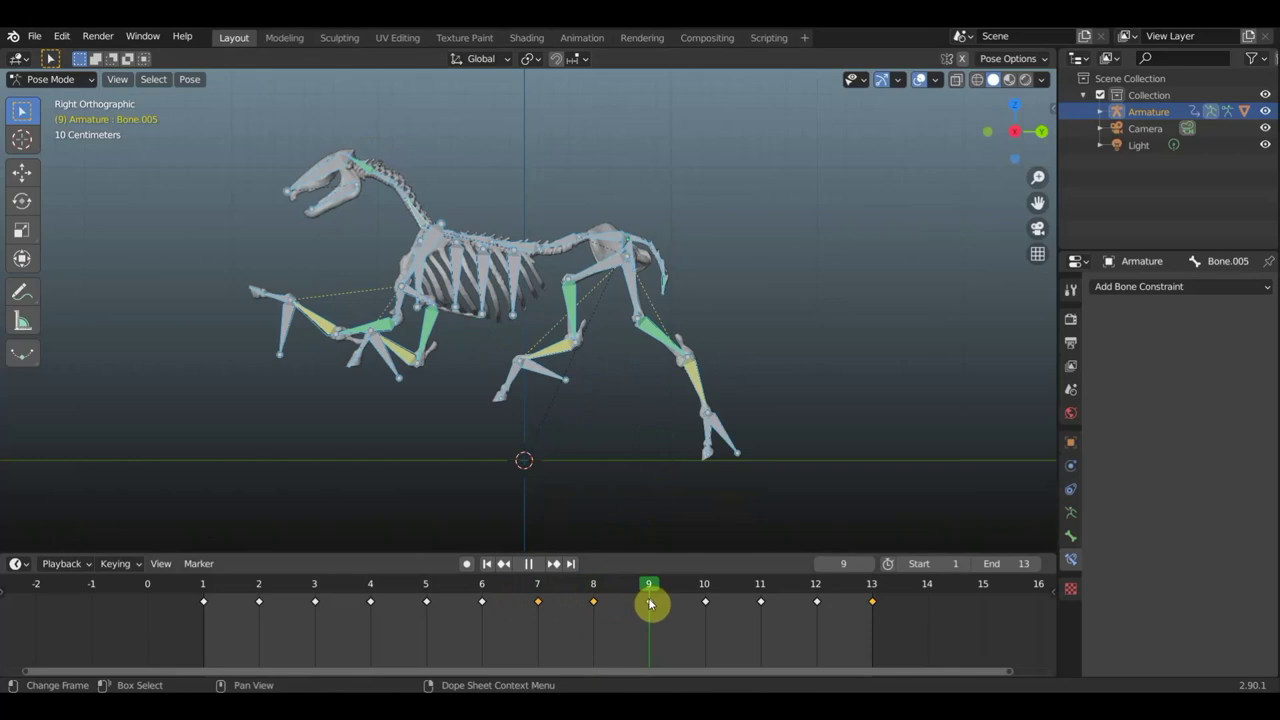
drag(650, 603, 802, 621)
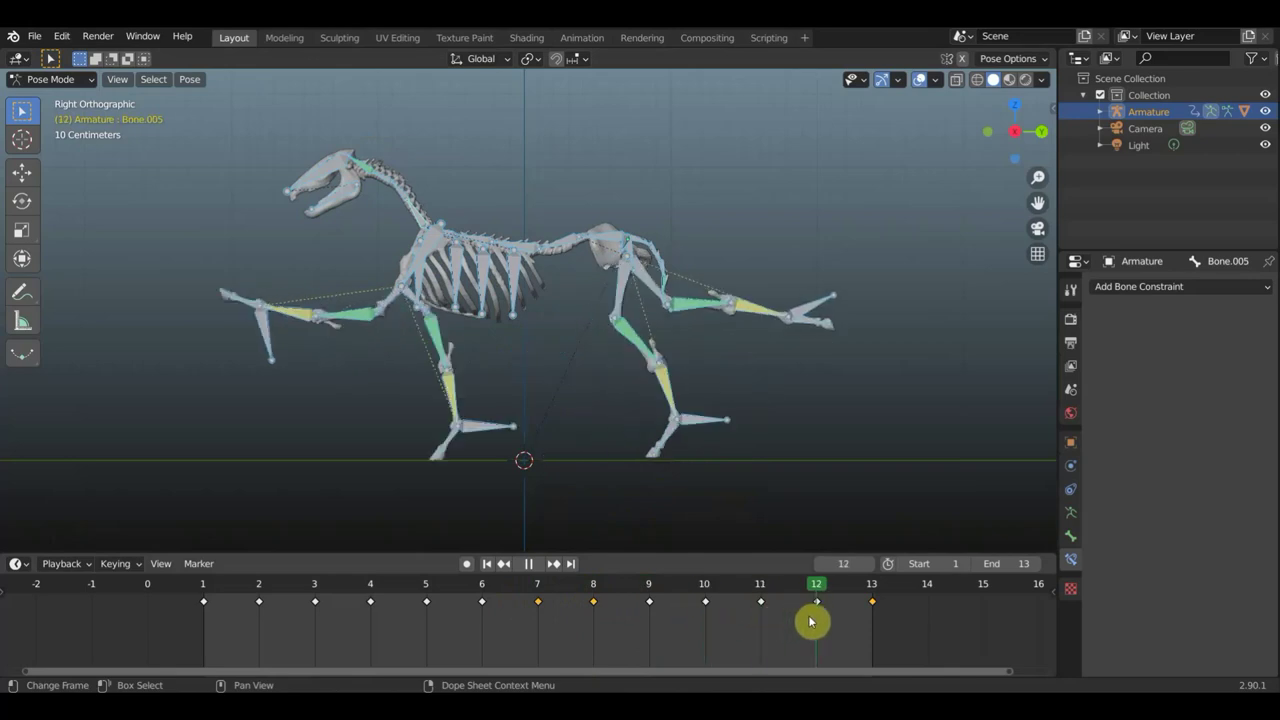
drag(811, 622, 774, 623)
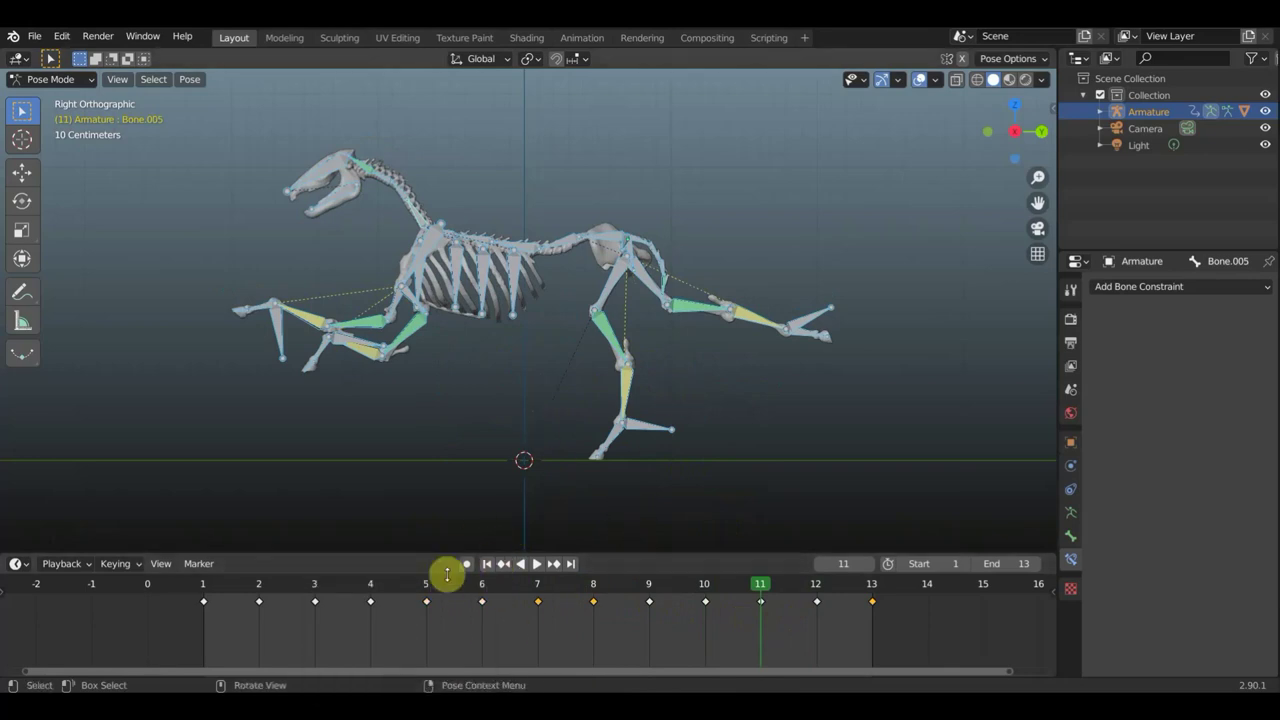
click(649, 596)
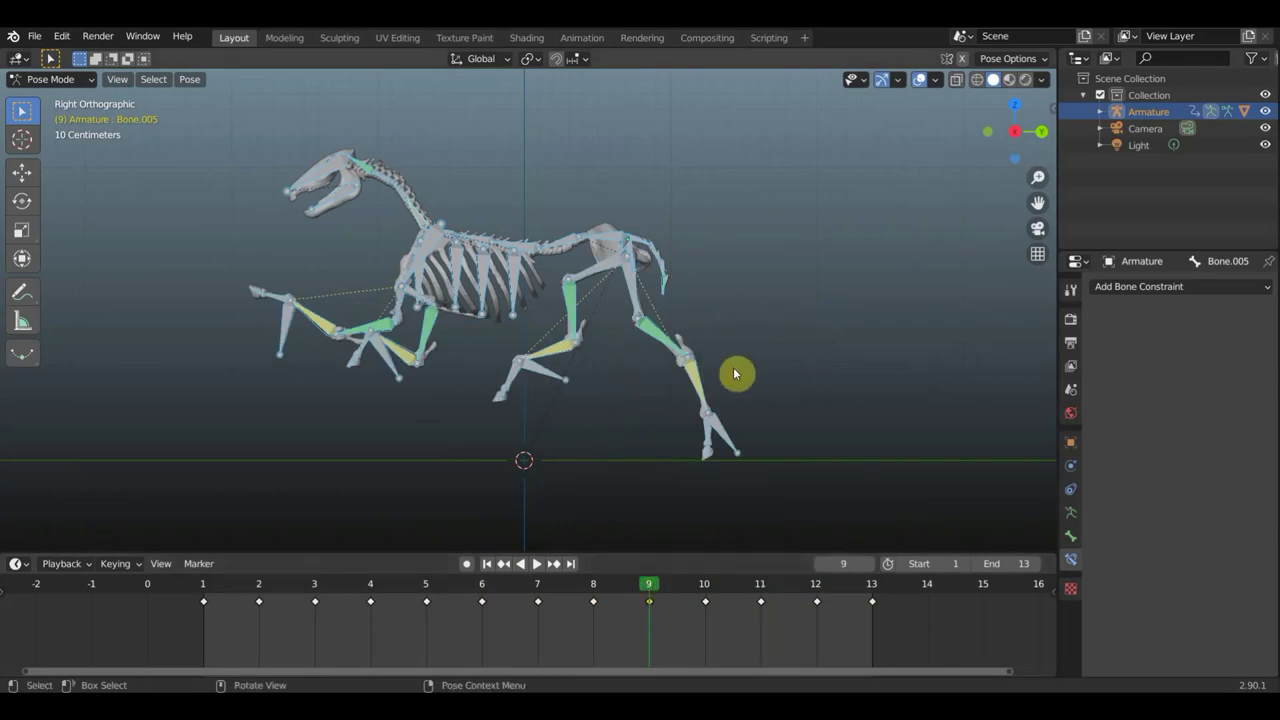
At frame 9, tilt and nudge the skeleton, then bend the hind leg bone above the hoof
key(r)
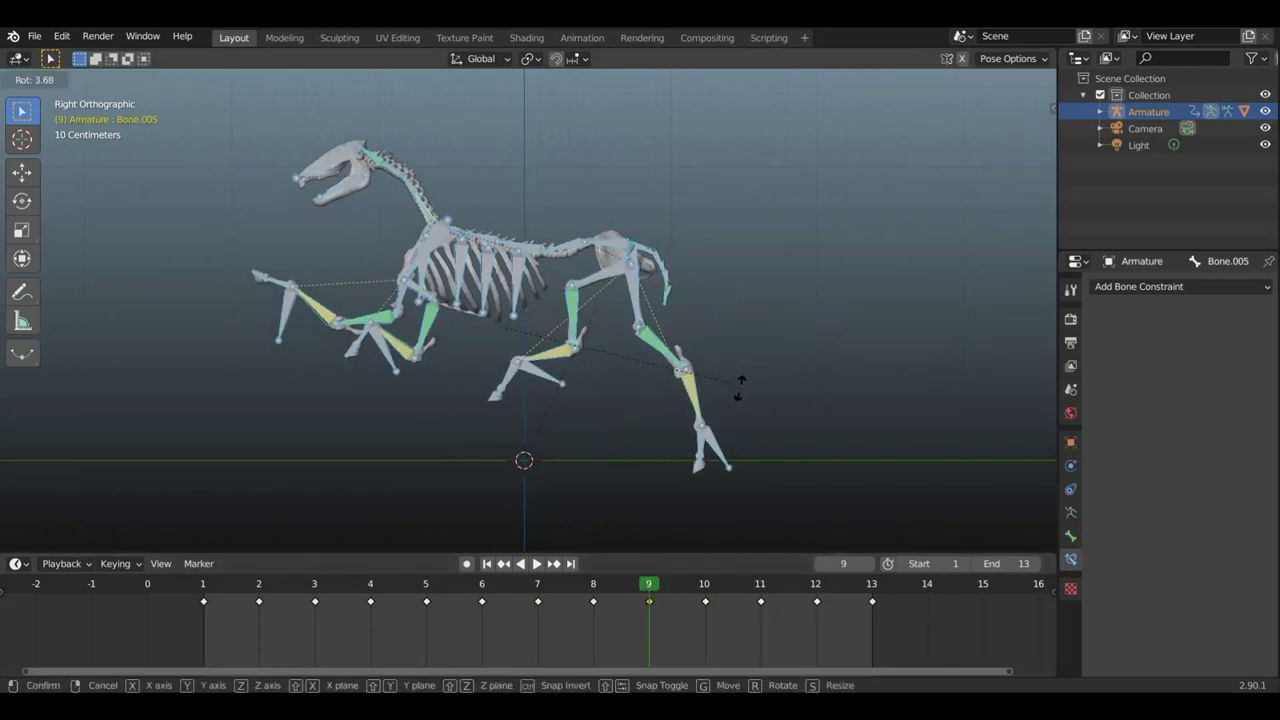
click(740, 398)
key(r)
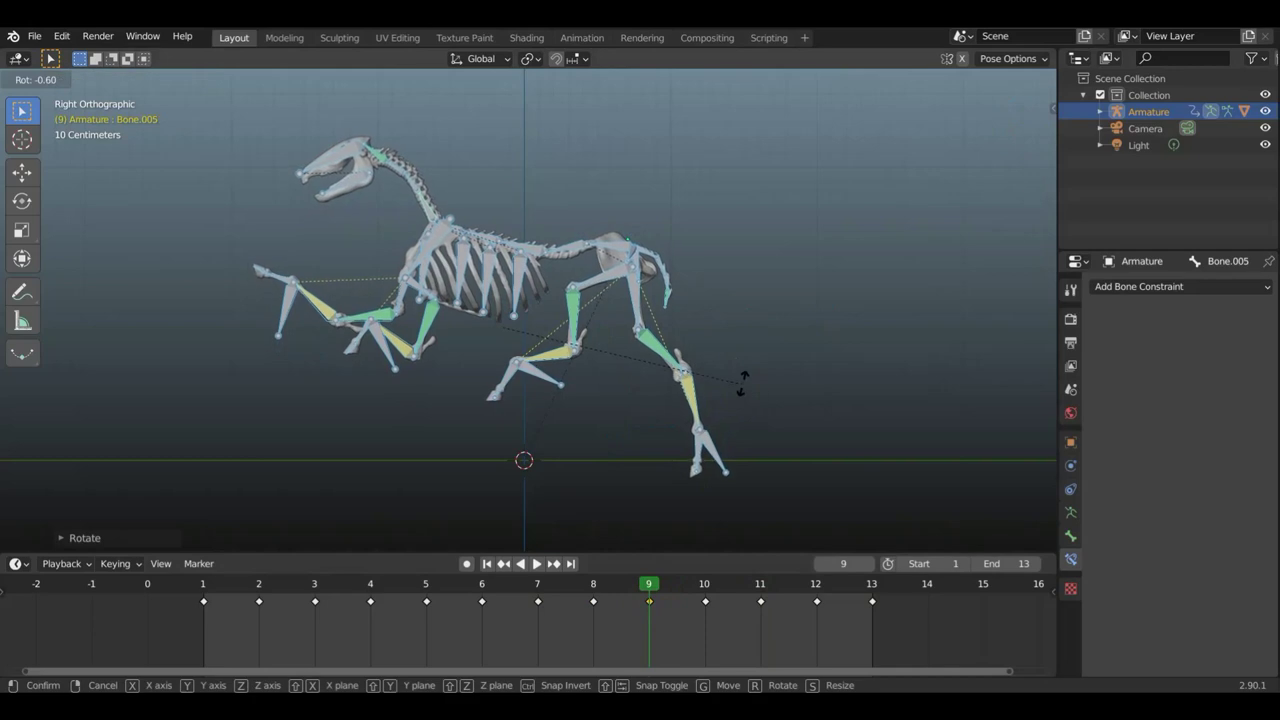
click(741, 386)
key(g)
click(737, 390)
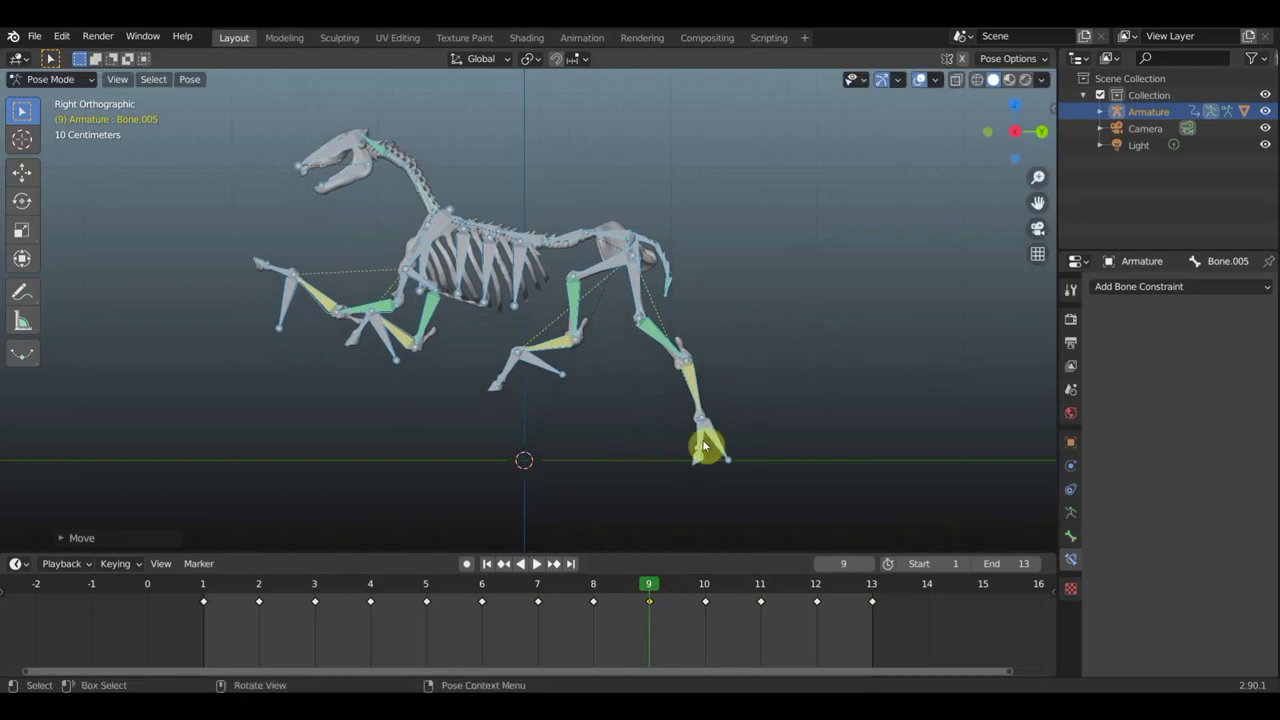
click(727, 454)
key(r)
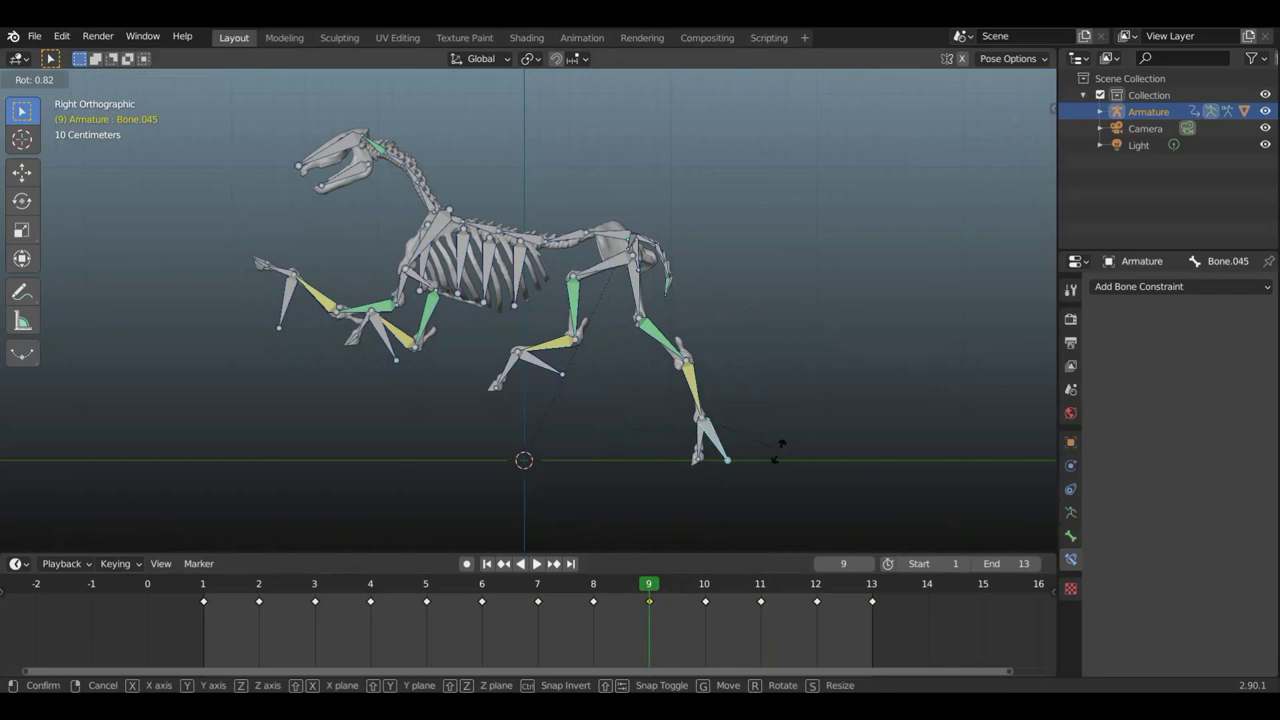
click(756, 456)
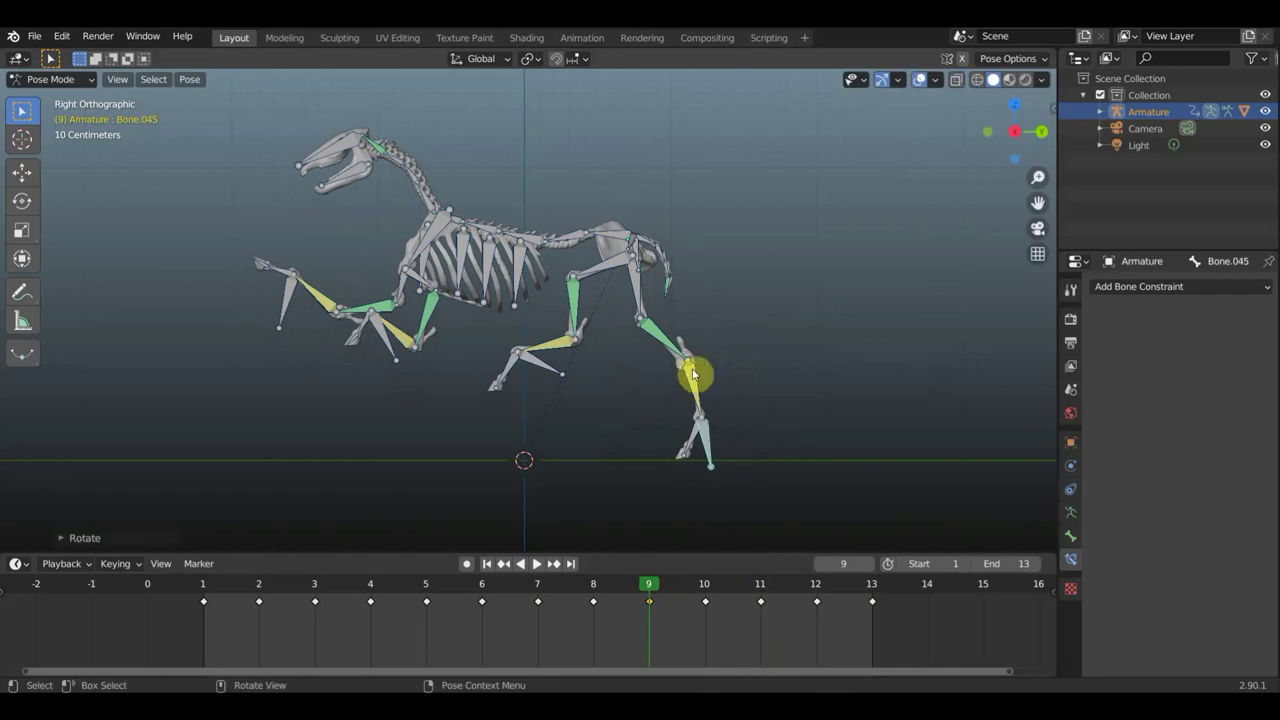
Shift the whole skeleton, key Location & Rotation at frame 9, and play the gallop
key(a)
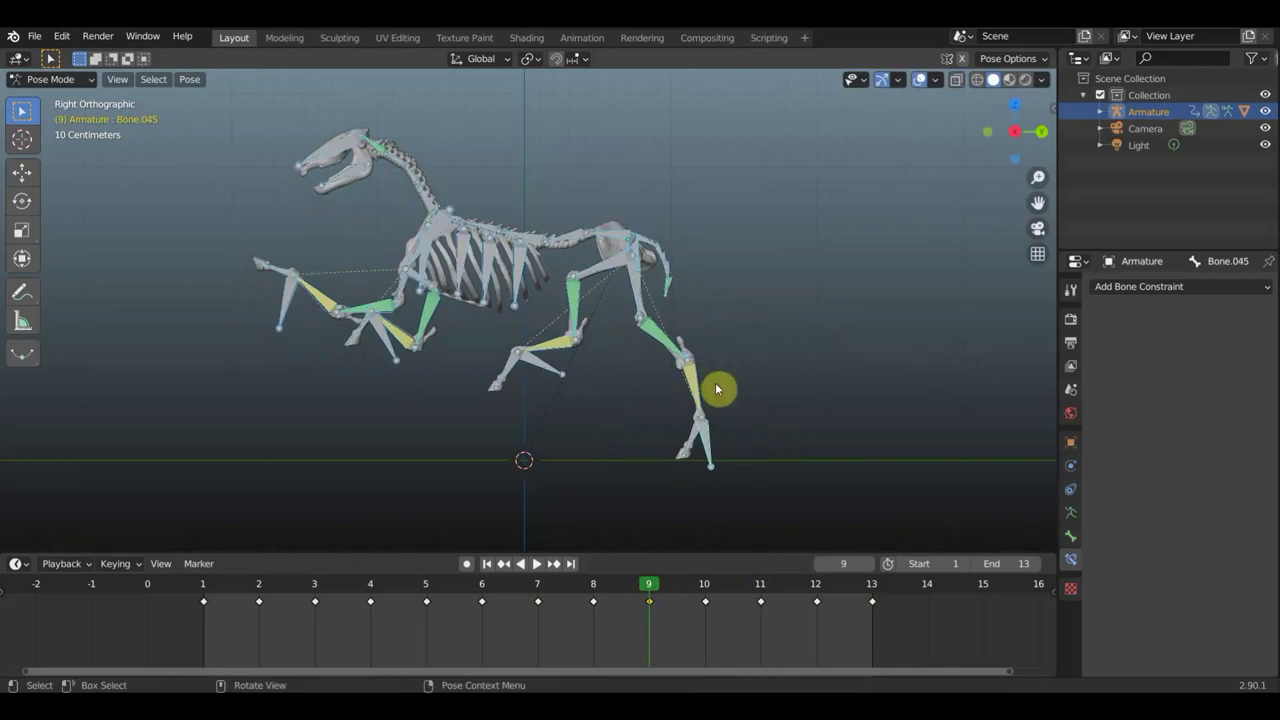
key(g)
click(718, 391)
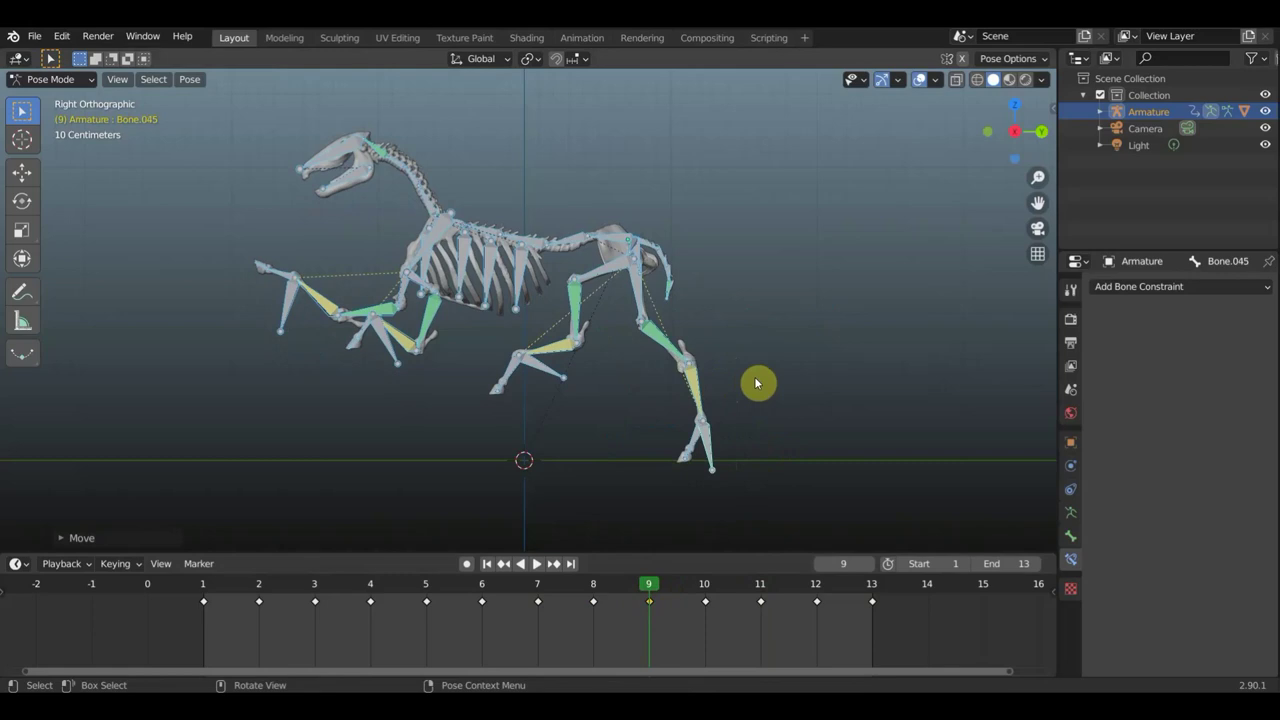
key(i)
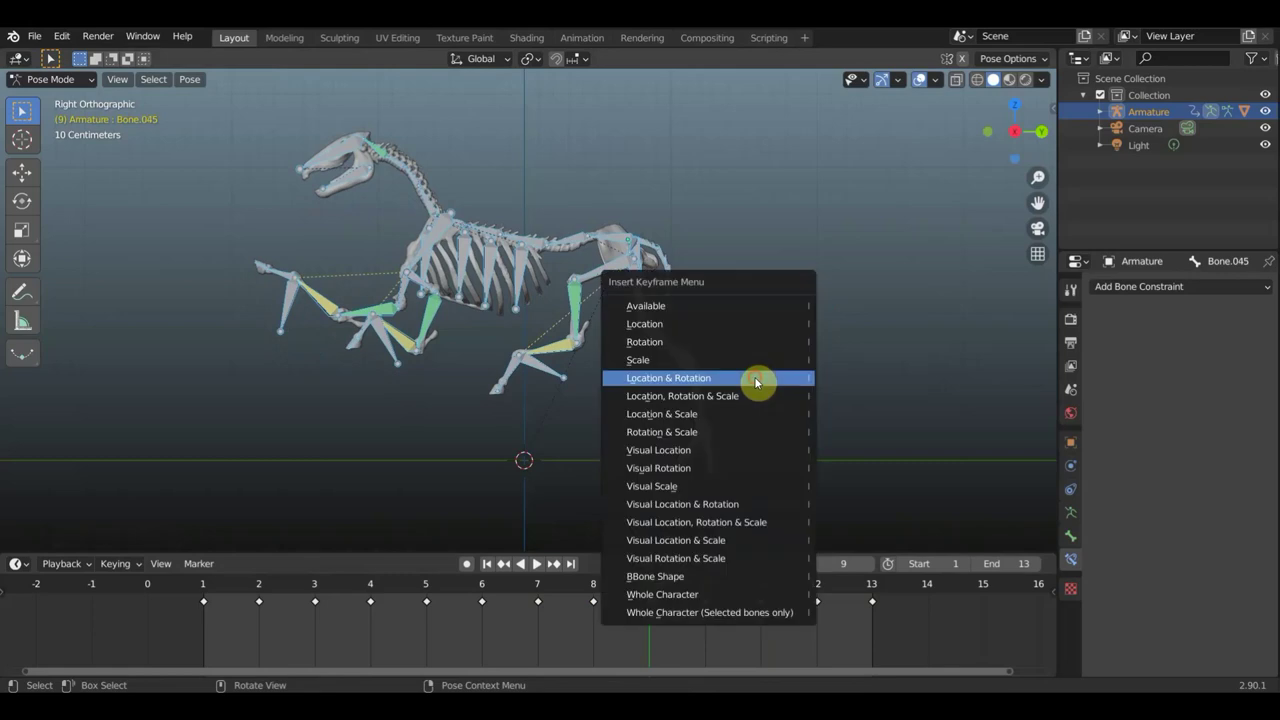
click(757, 382)
click(537, 565)
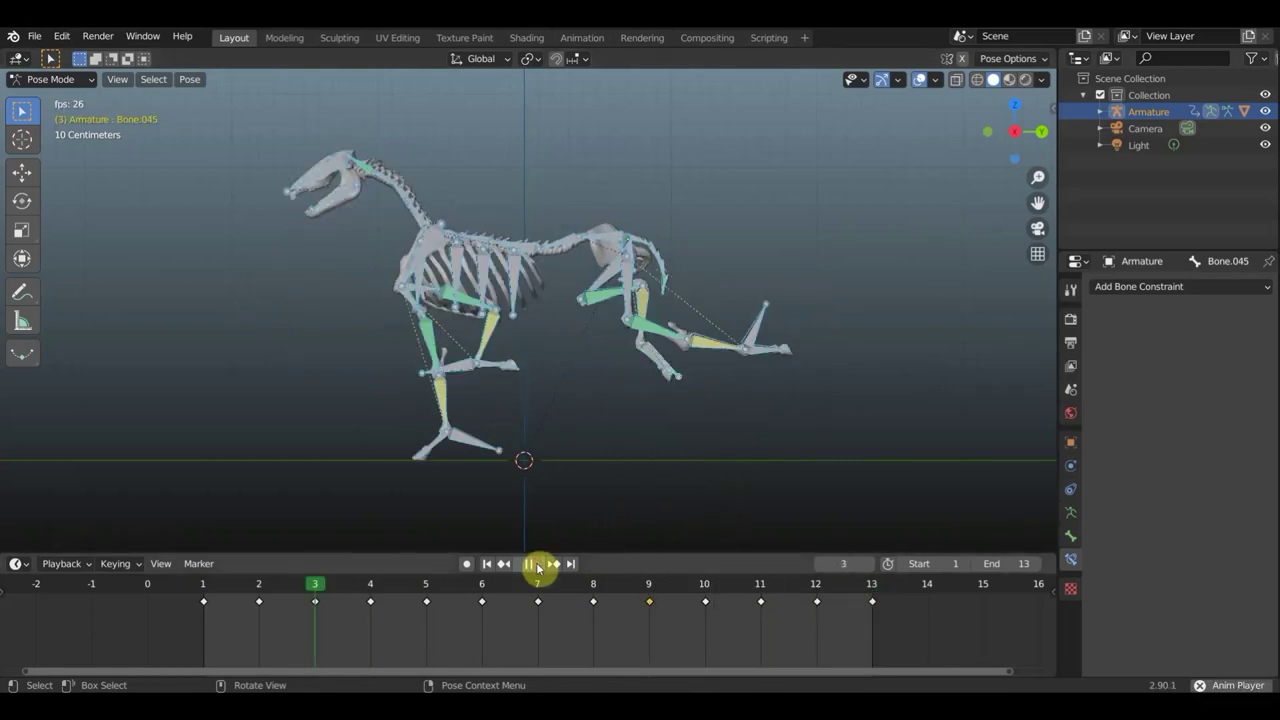
Tilt the skeleton about 3.61°, key Location & Rotation at frame 10, and stop playback at frame 11
click(537, 565)
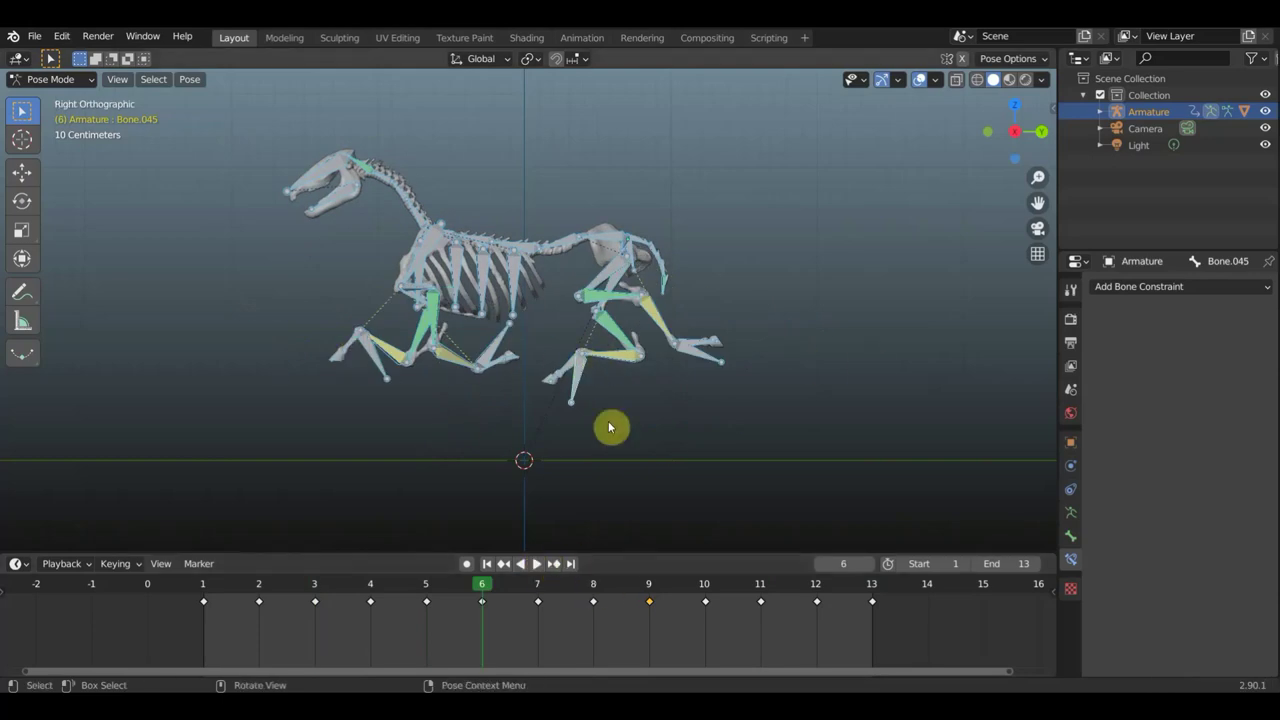
click(535, 564)
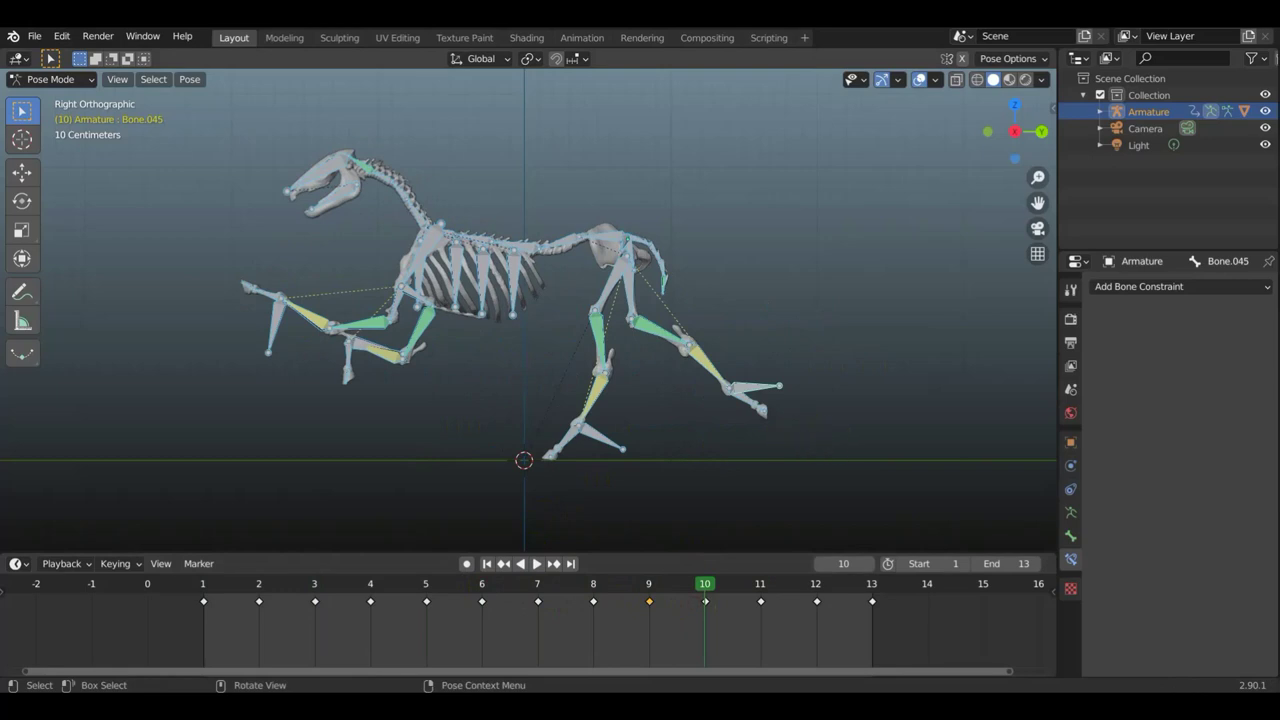
key(r)
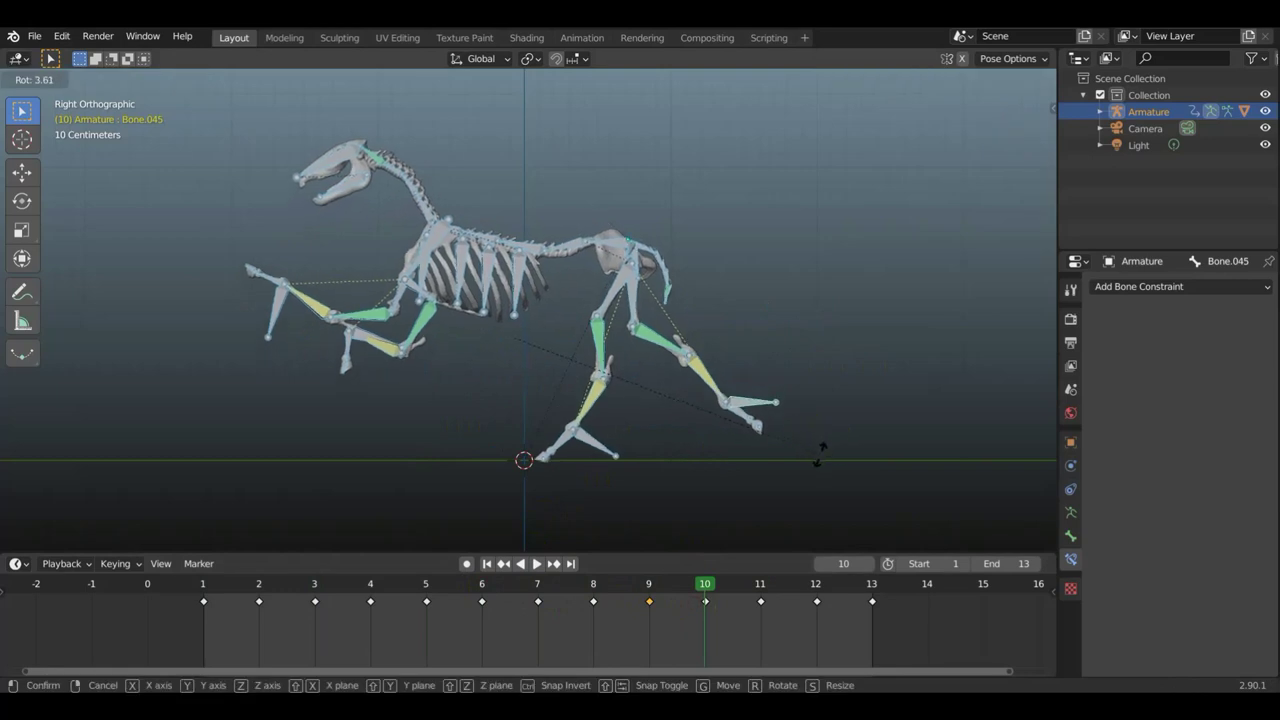
click(825, 453)
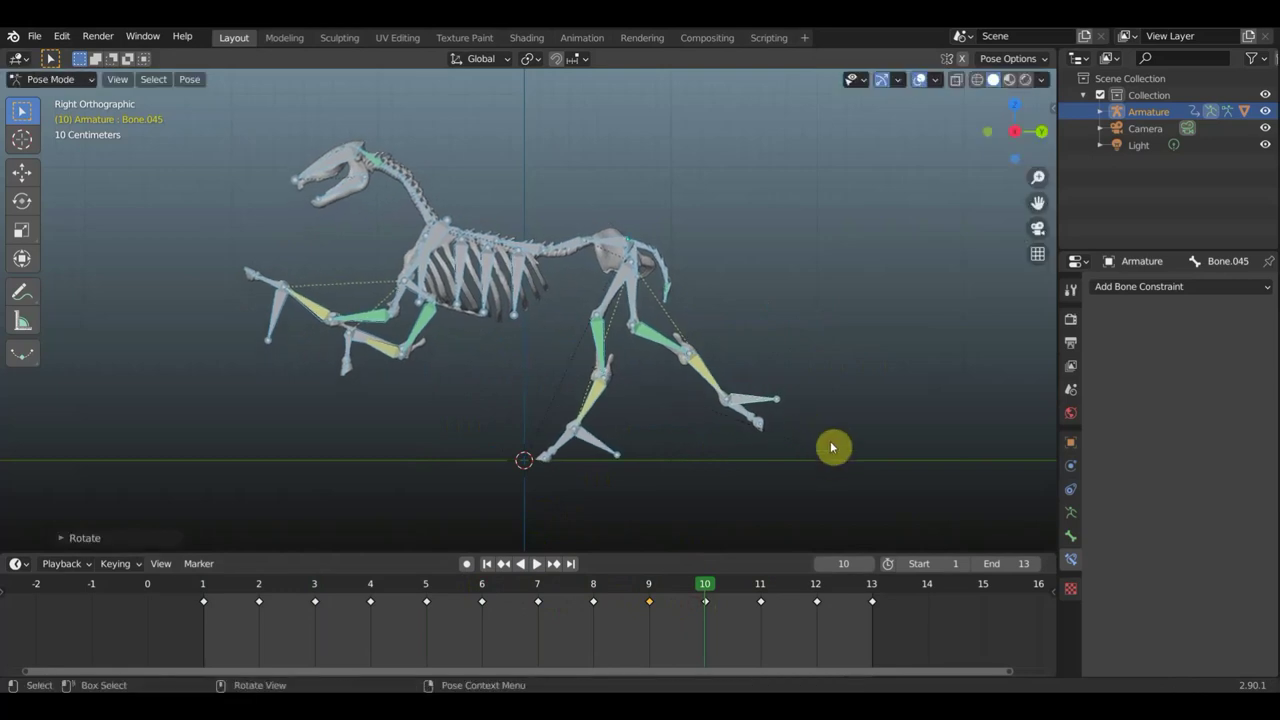
key(i)
click(830, 441)
key(space)
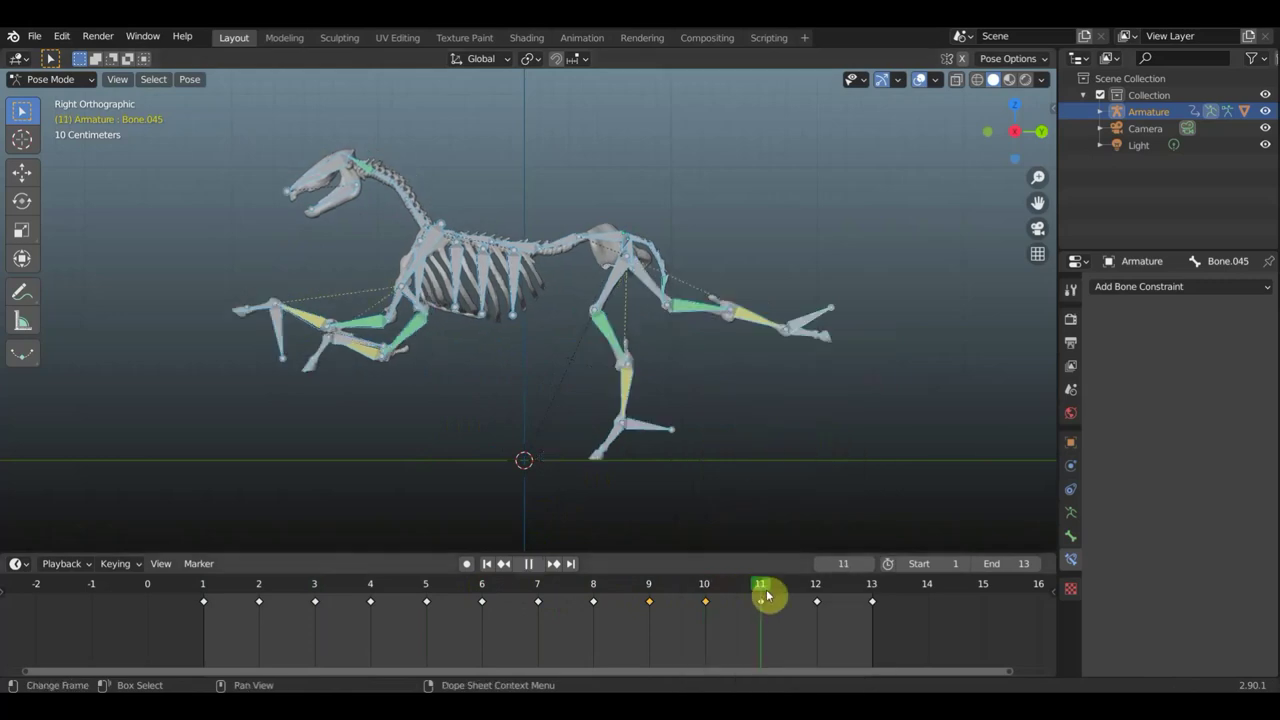
key(space)
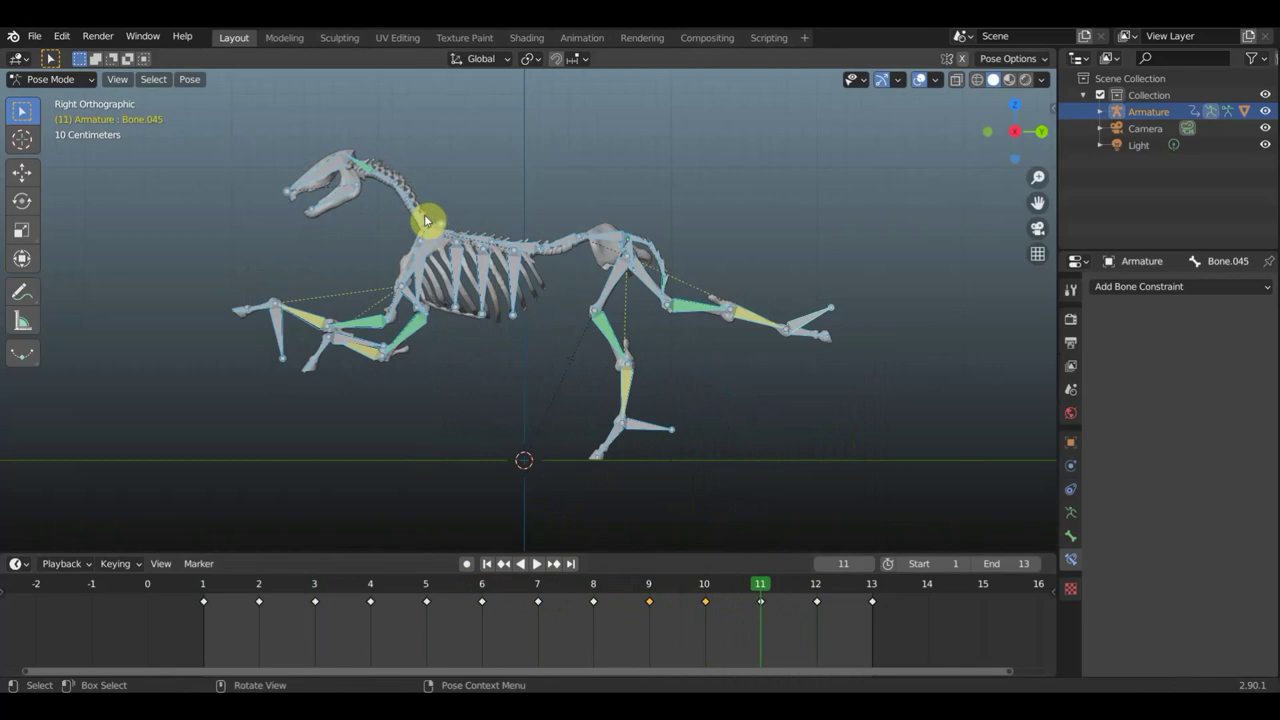
Raise the head and neck, key Location & Rotation at frame 11, and preview playback
click(616, 218)
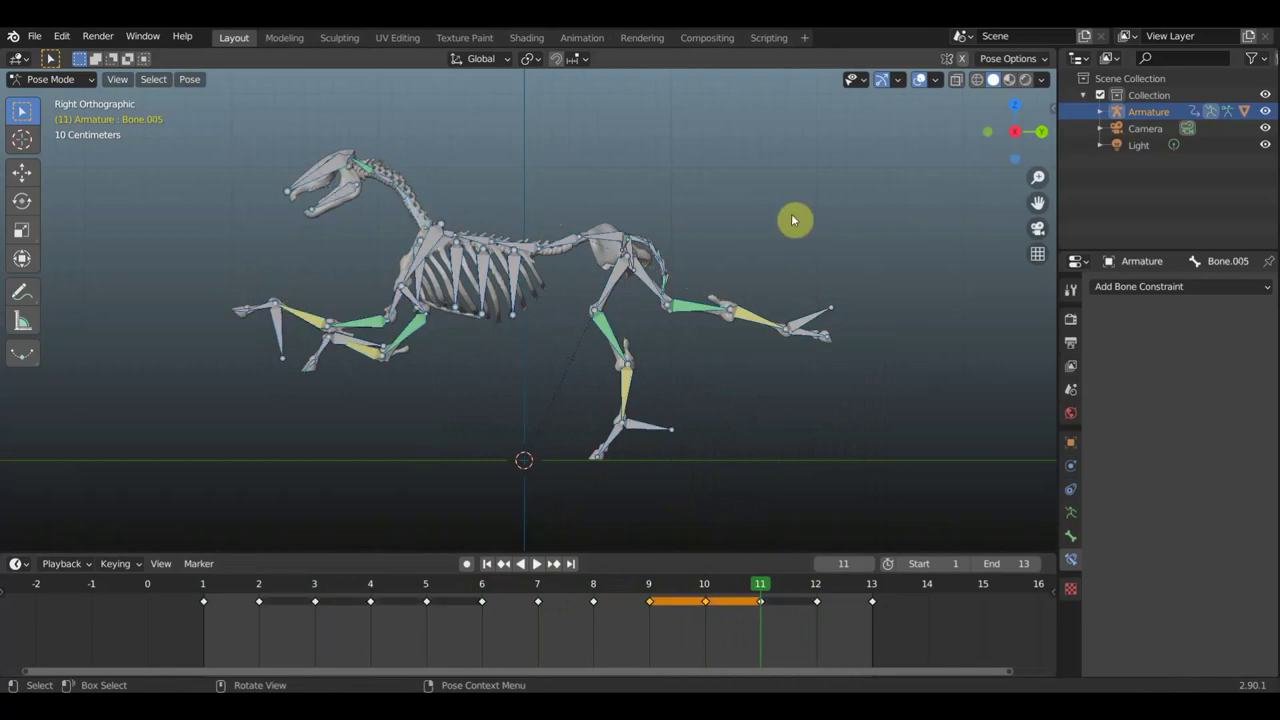
key(r)
click(680, 160)
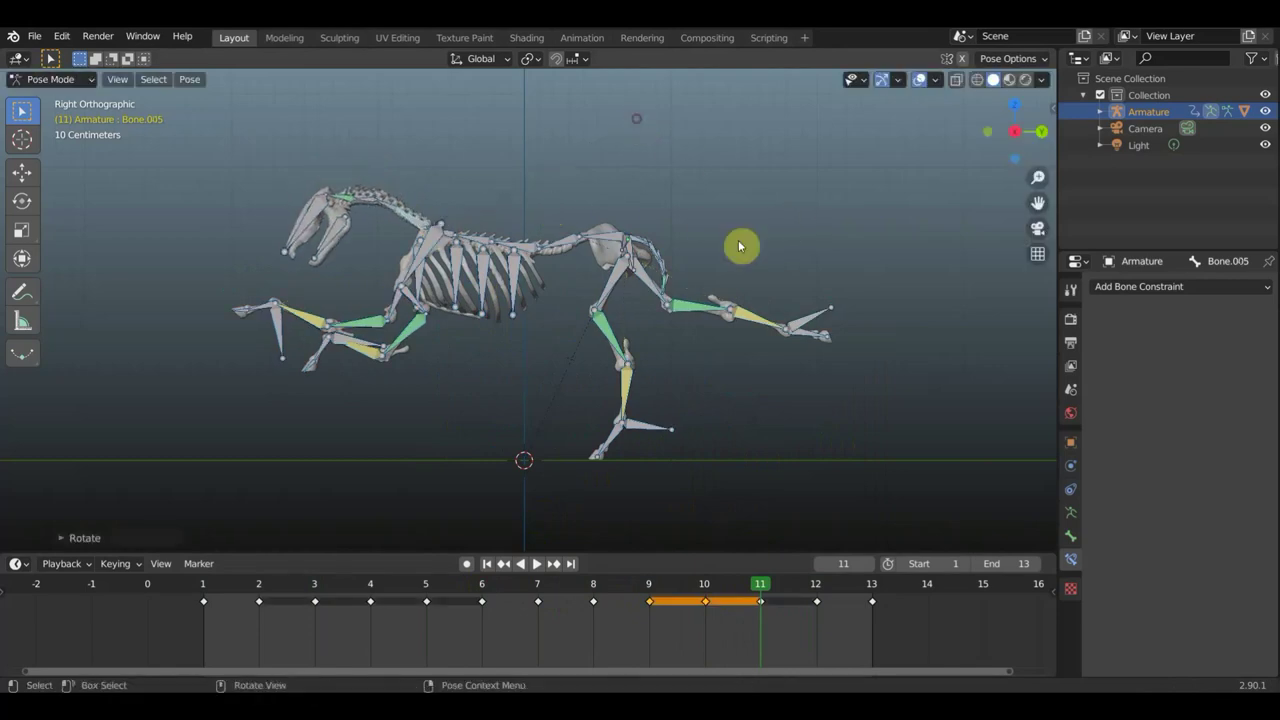
key(i)
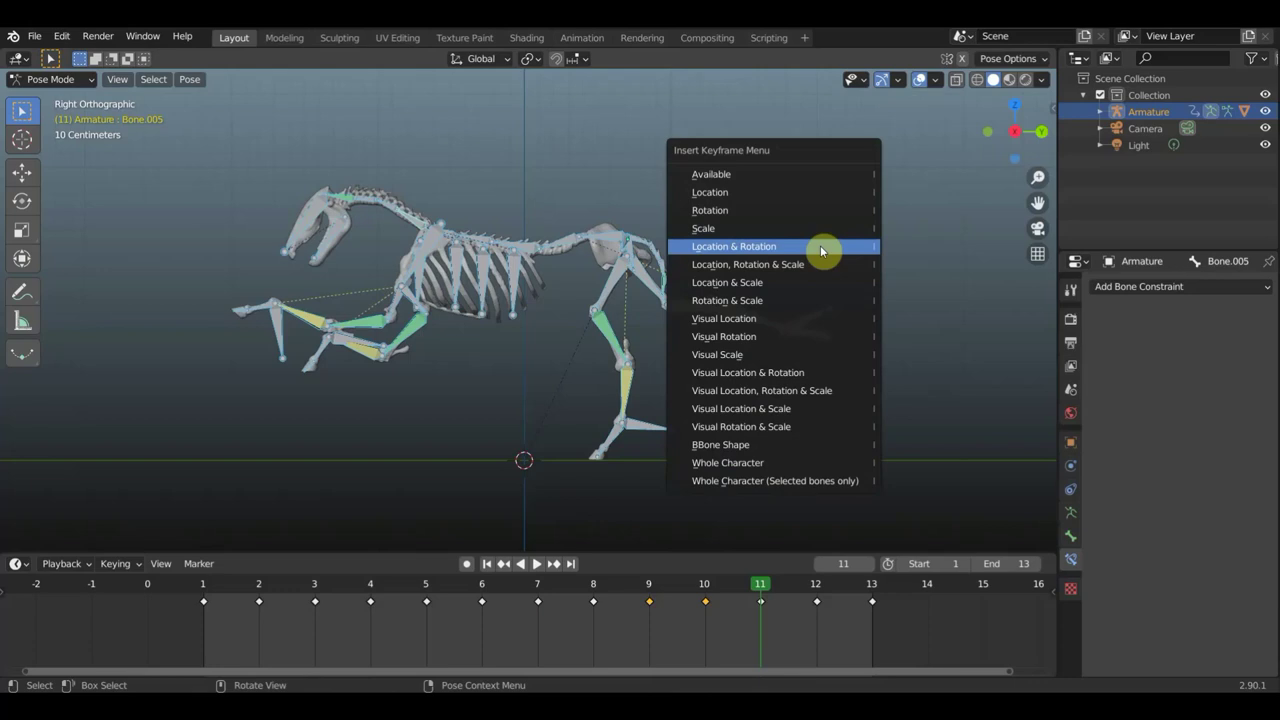
click(820, 248)
key(space)
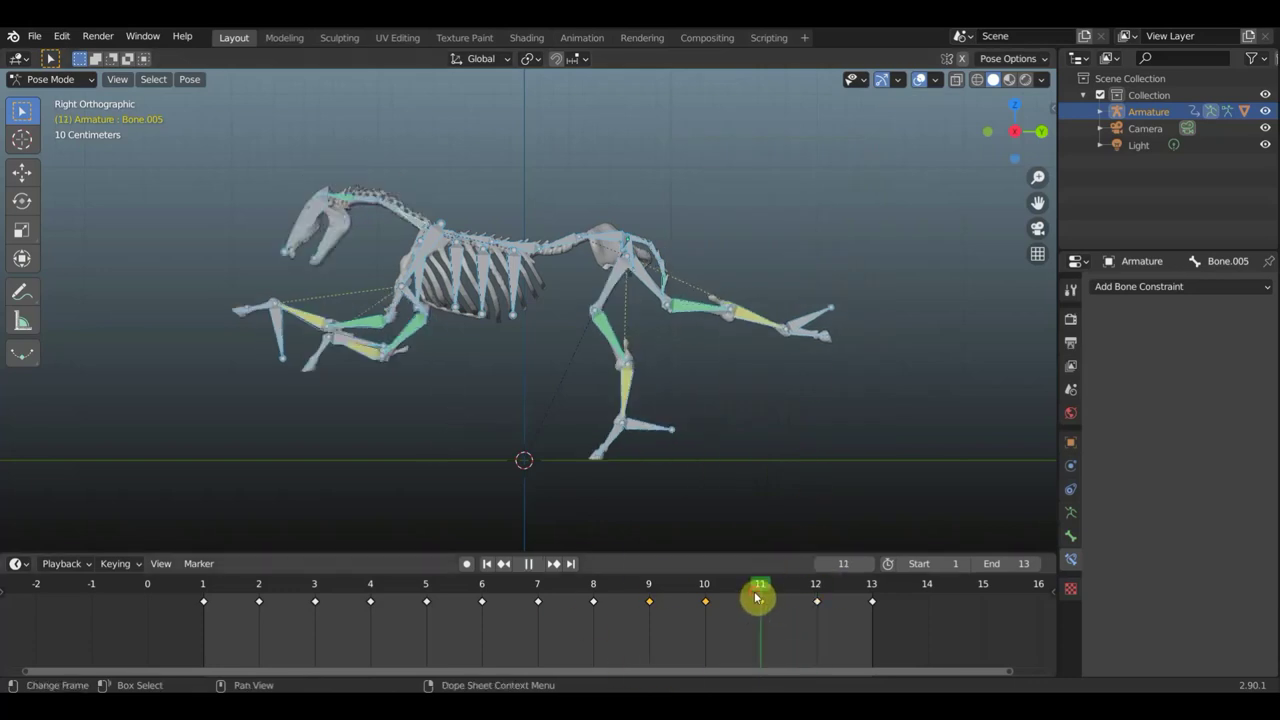
key(space)
Rotate the tail bone upward and key Location & Rotation again at frame 11
click(655, 251)
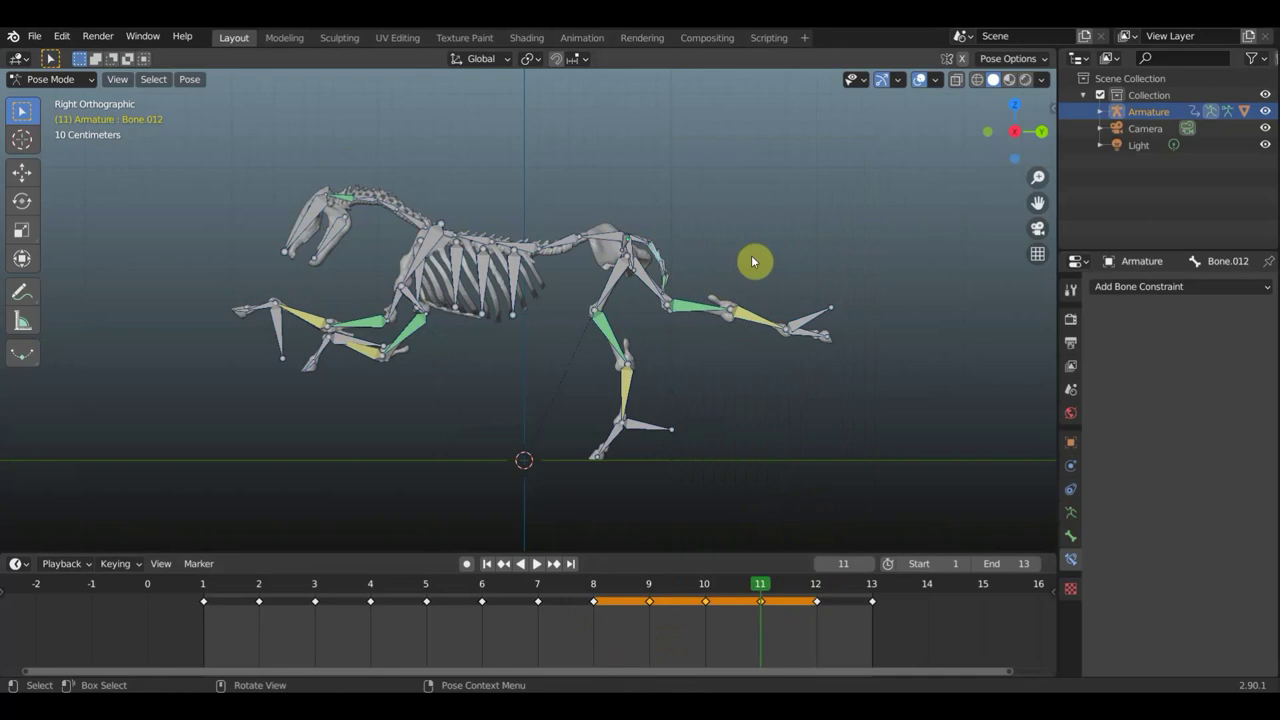
key(r)
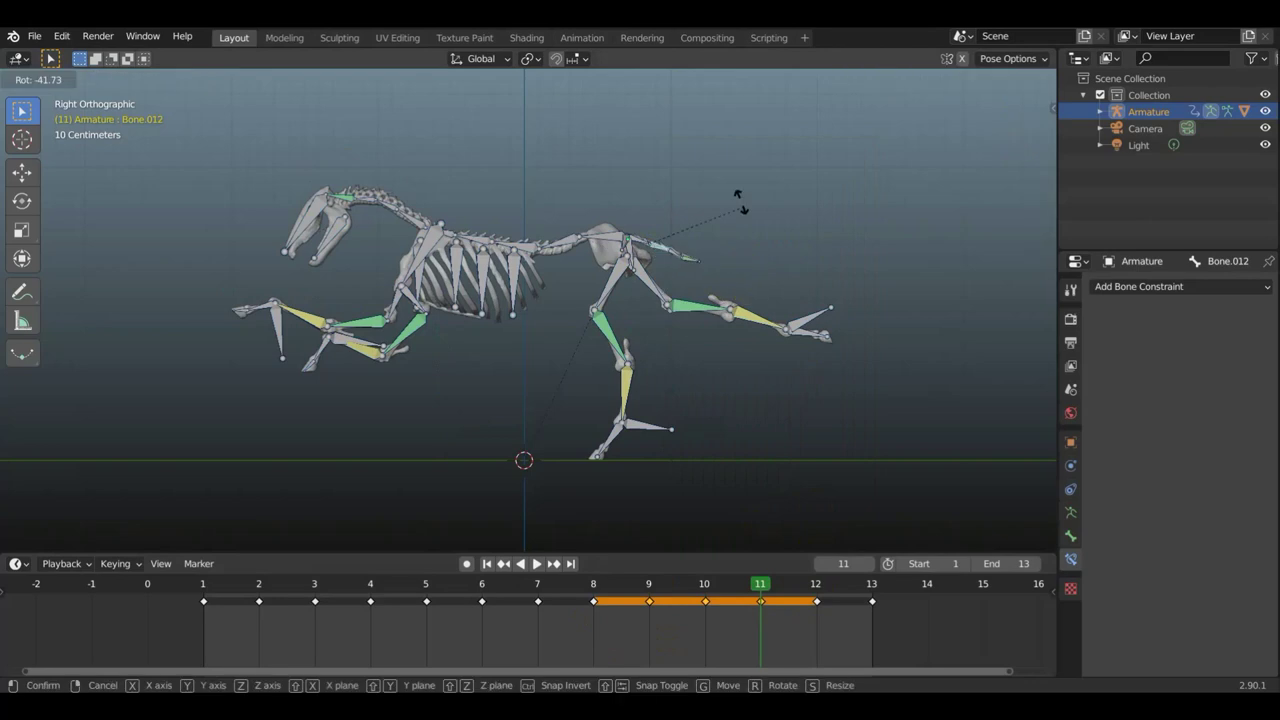
click(705, 146)
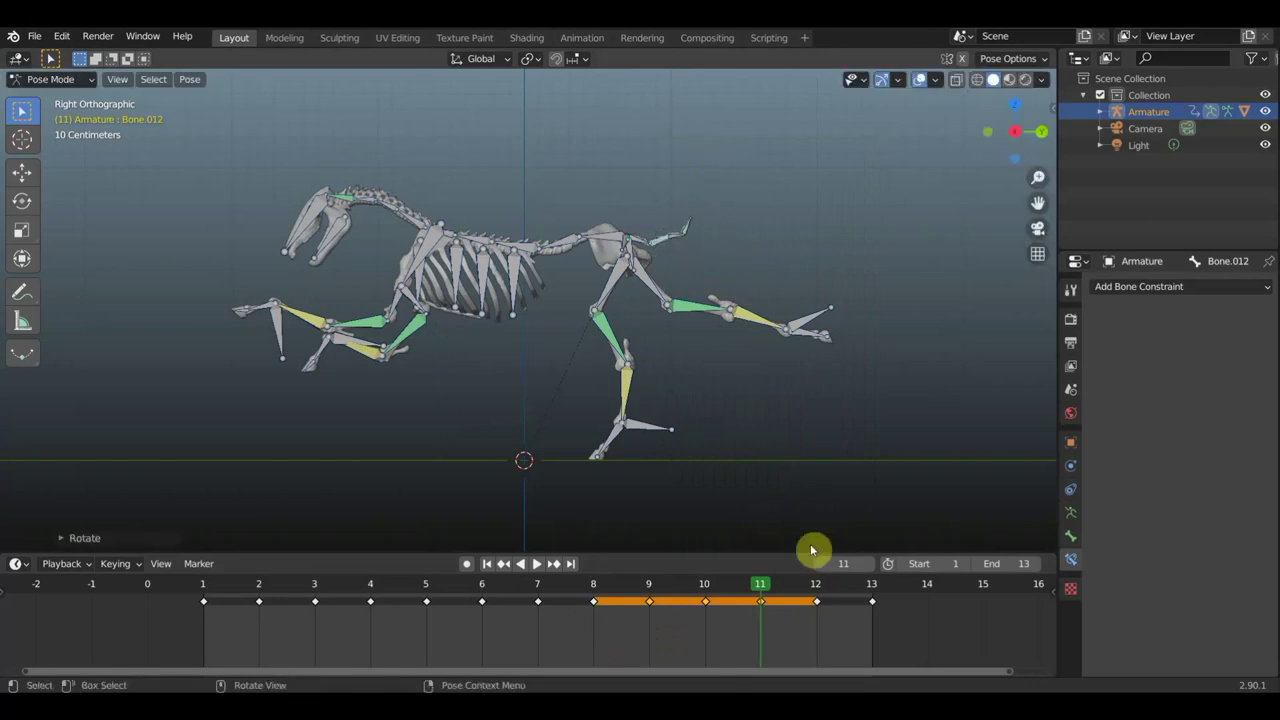
click(799, 454)
key(i)
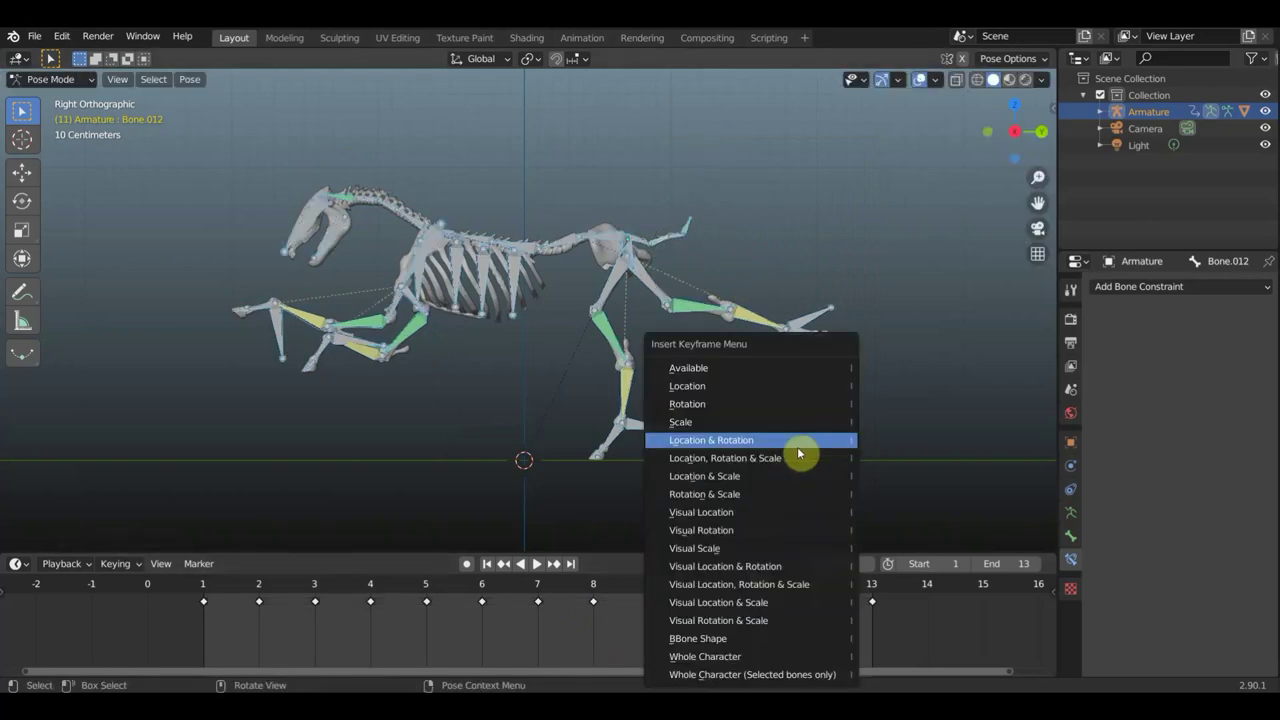
click(797, 448)
At frame 12, raise the tail, key Location & Rotation for all bones, then step to frame 13
click(823, 594)
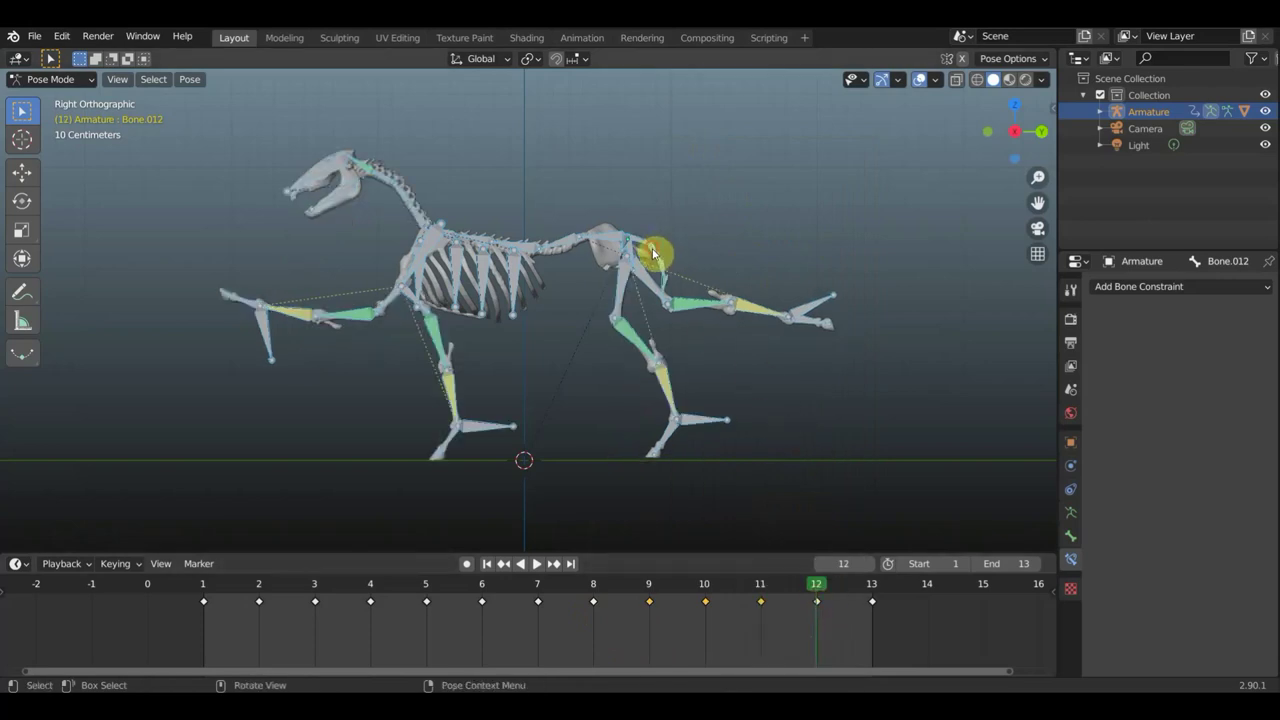
click(779, 284)
key(r)
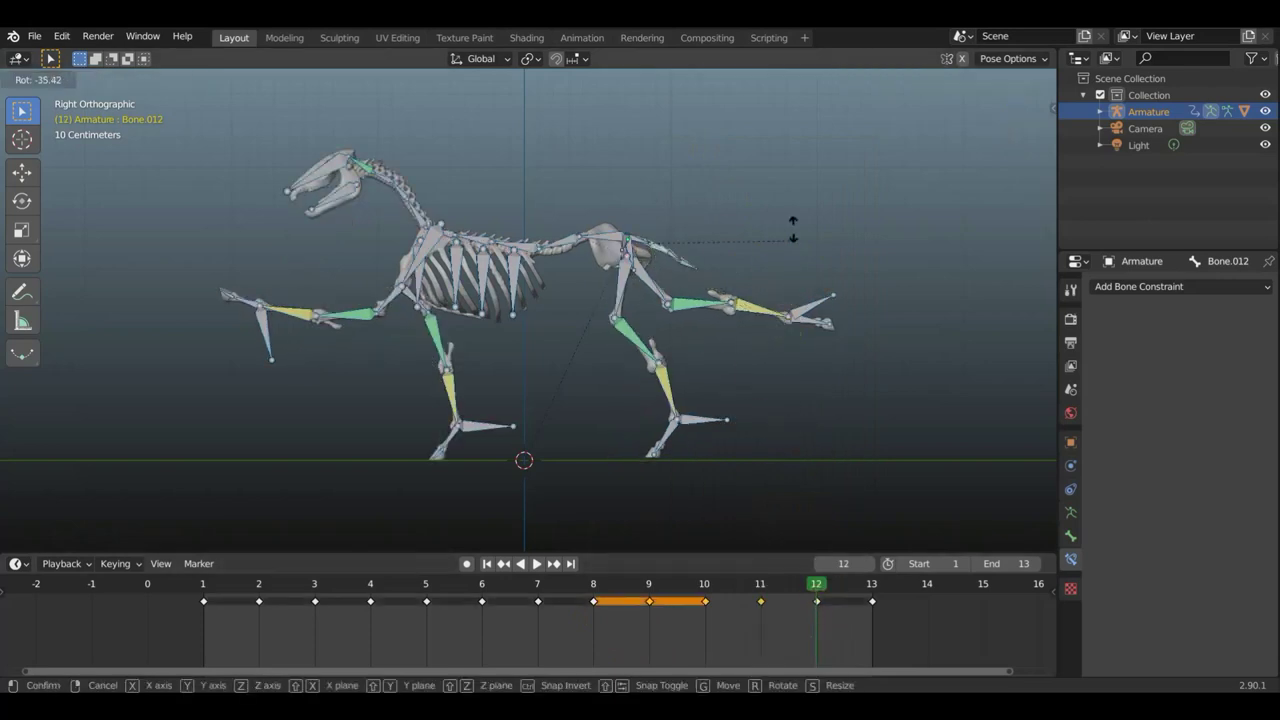
click(772, 163)
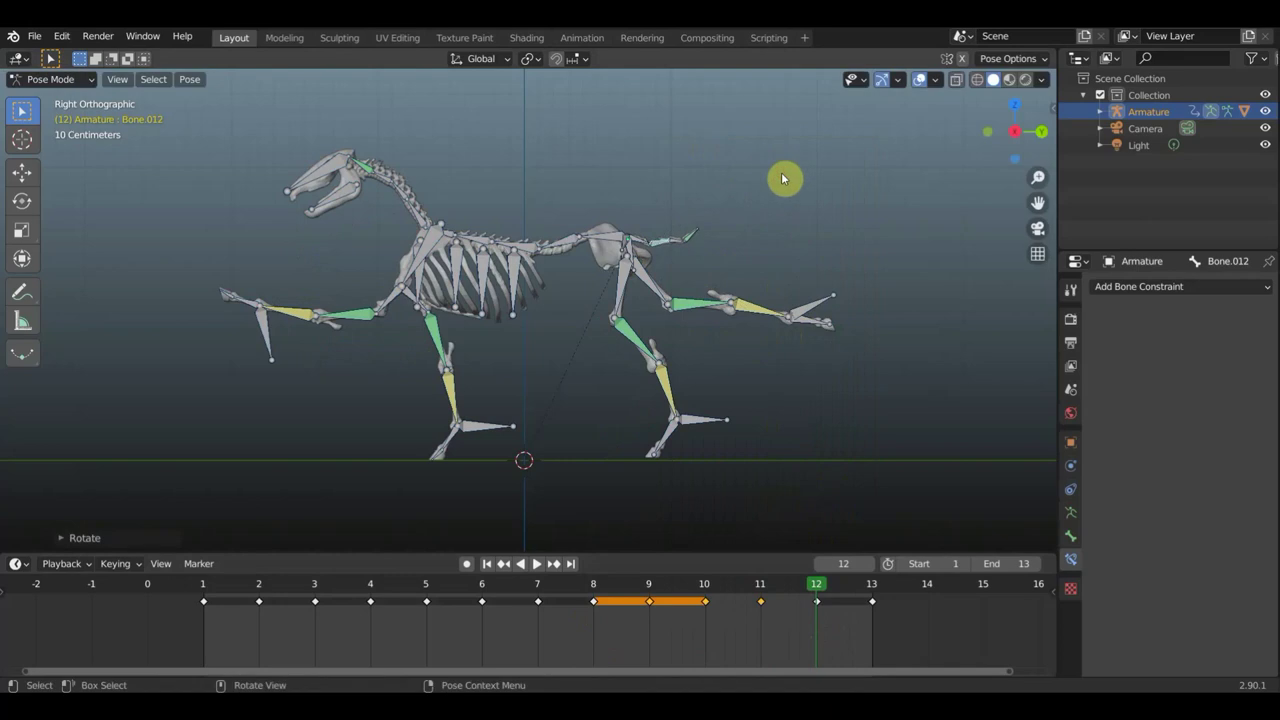
key(a)
key(i)
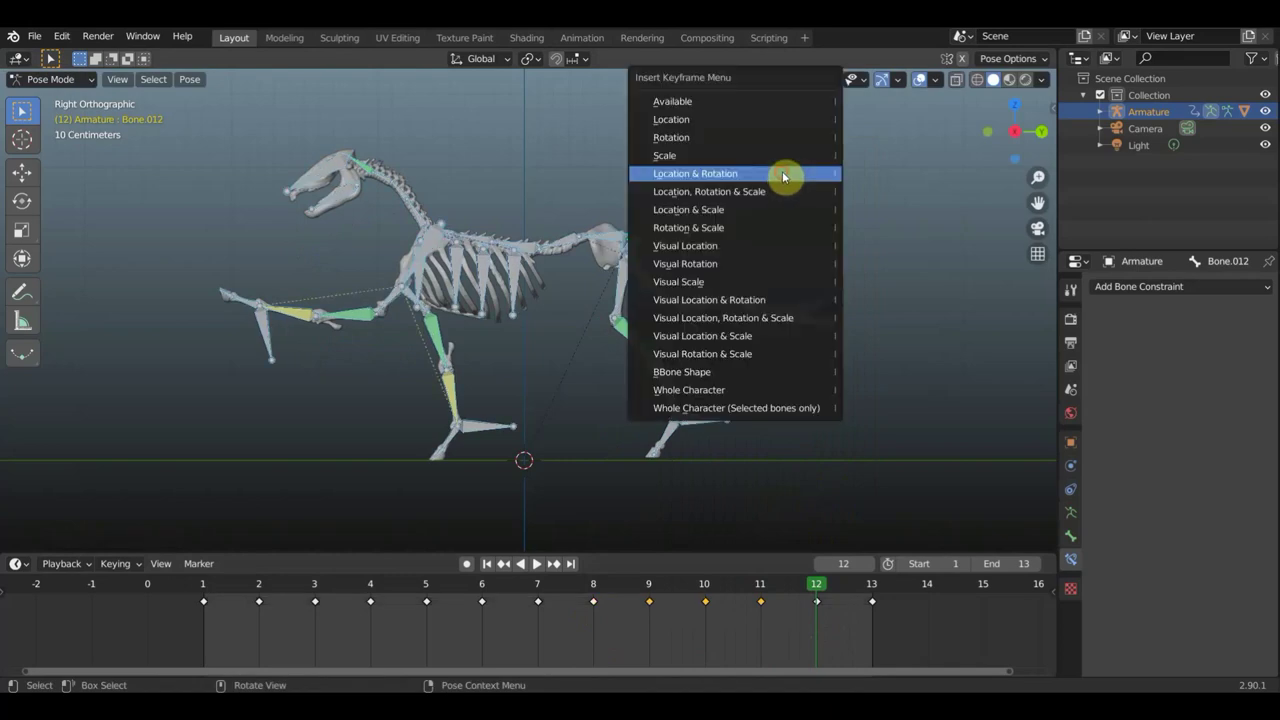
click(781, 173)
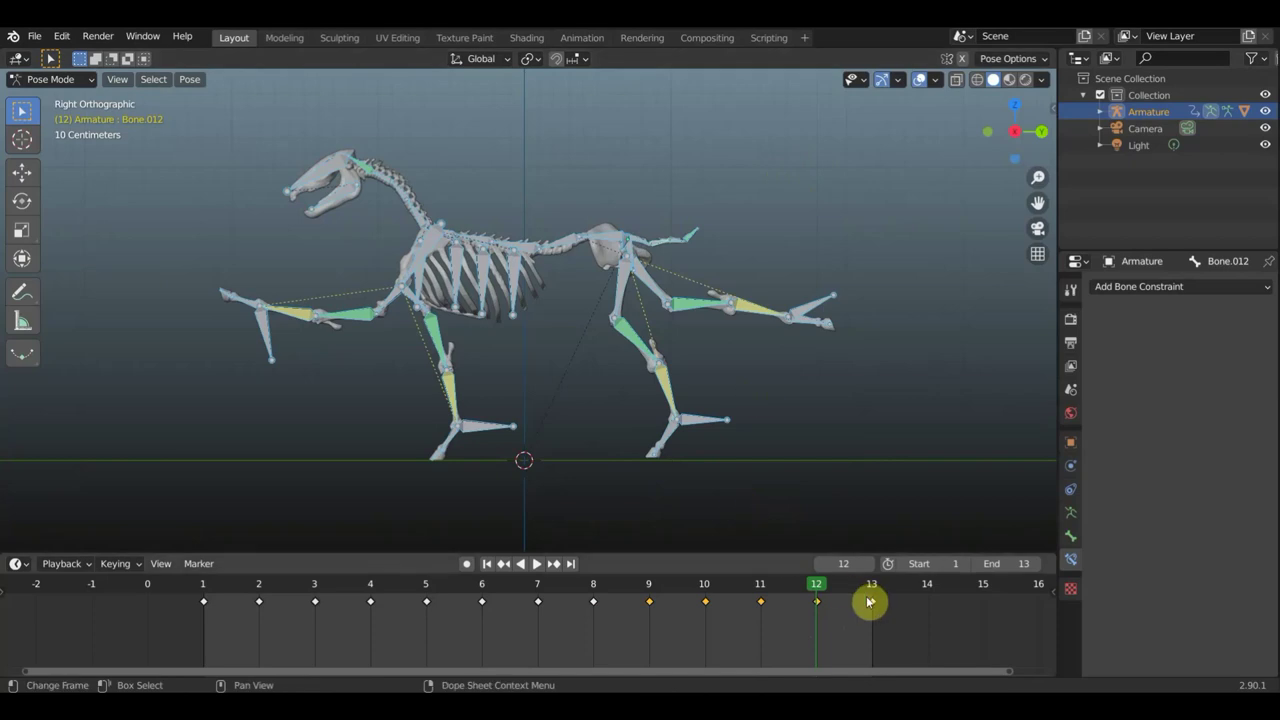
mouse_move(827, 588)
mouse_down()
mouse_move(875, 596)
mouse_move(205, 584)
mouse_move(275, 603)
mouse_up()
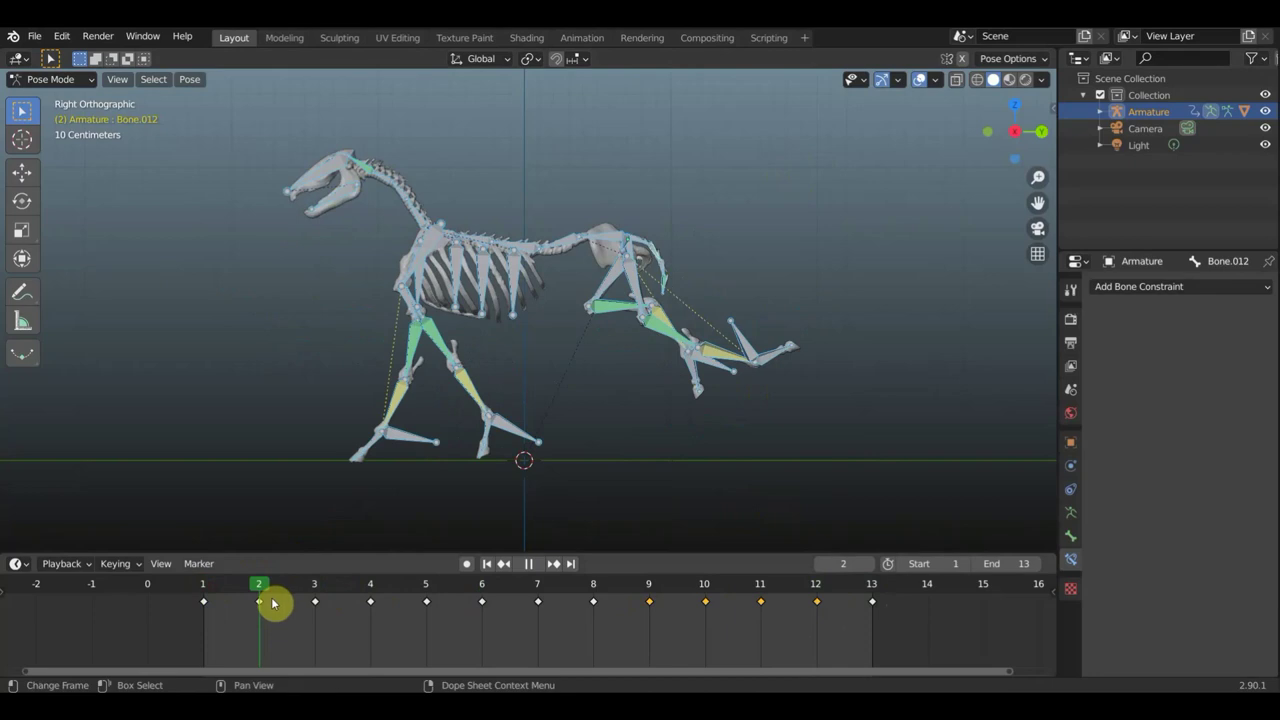
At frame 2, tilt and lift the whole skeleton and reposition the front foot bone
drag(271, 598, 273, 598)
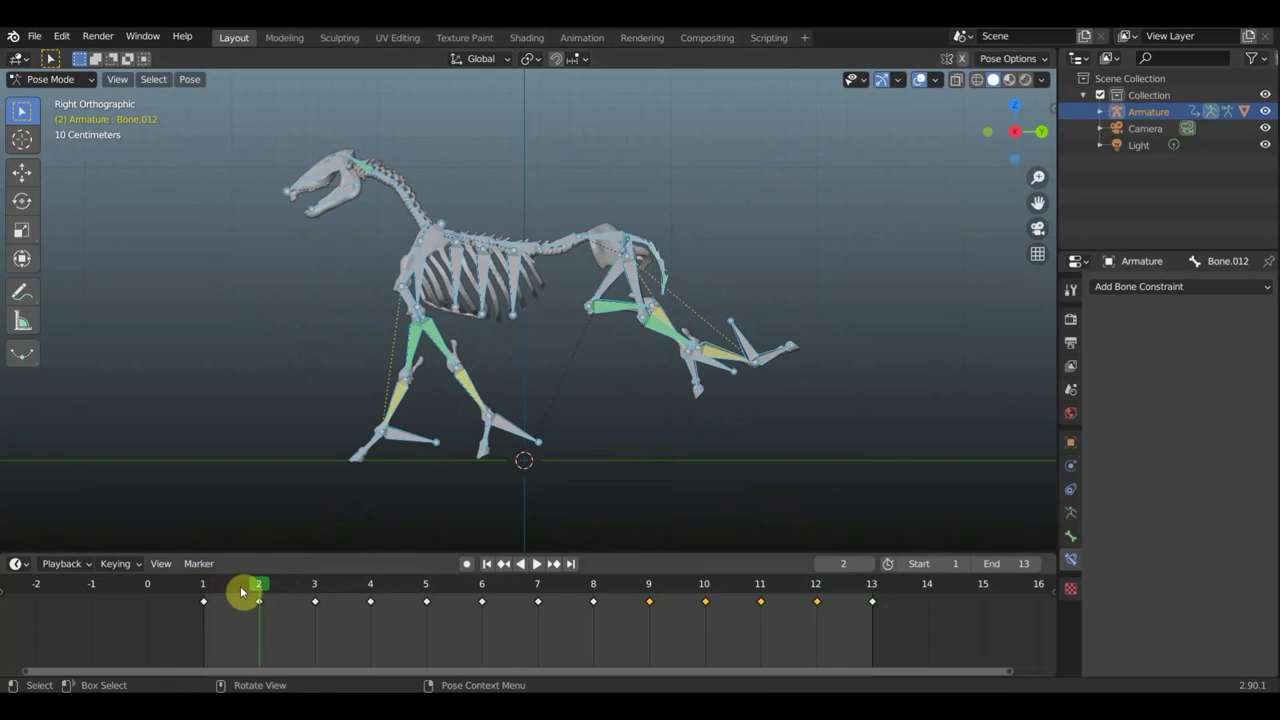
key(r)
click(860, 316)
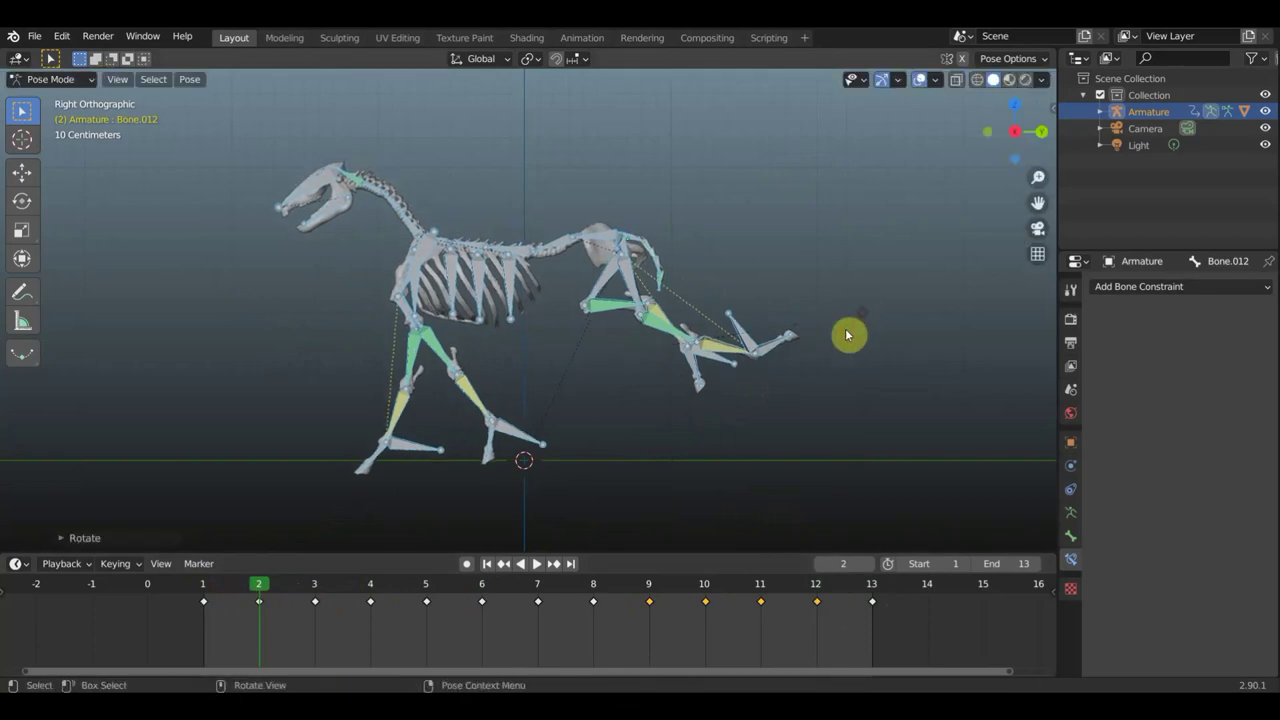
key(g)
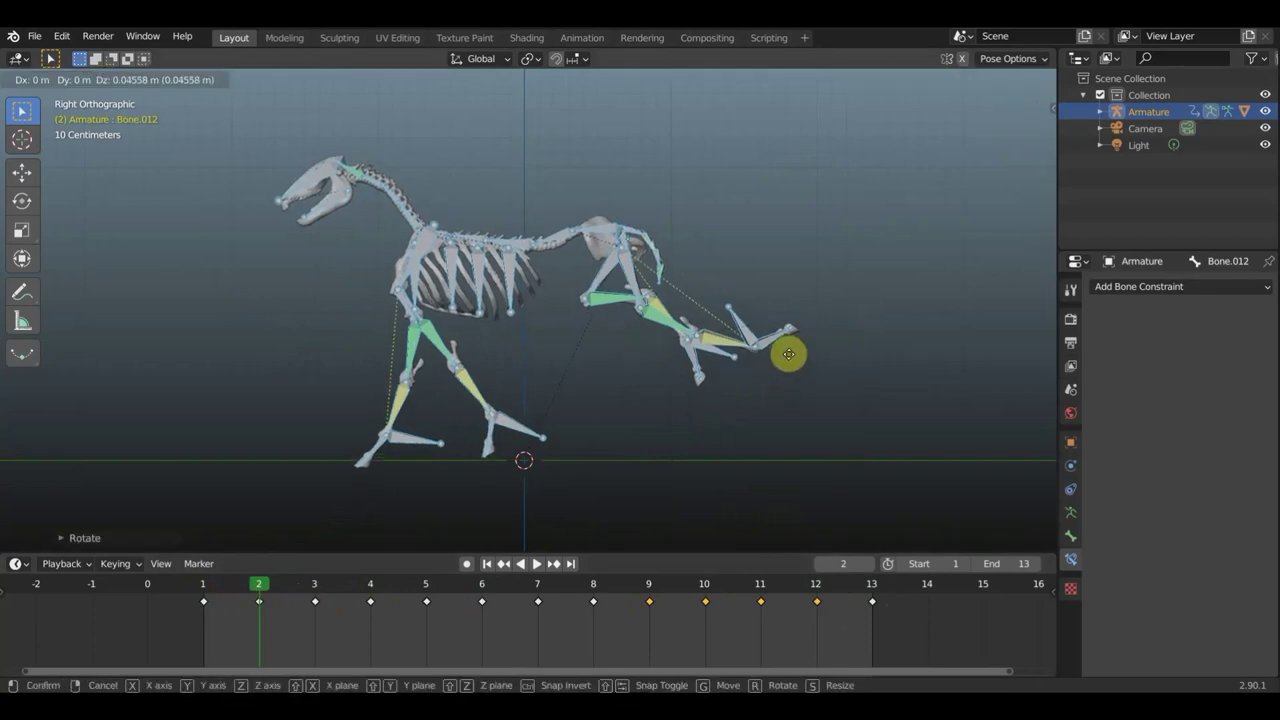
click(788, 356)
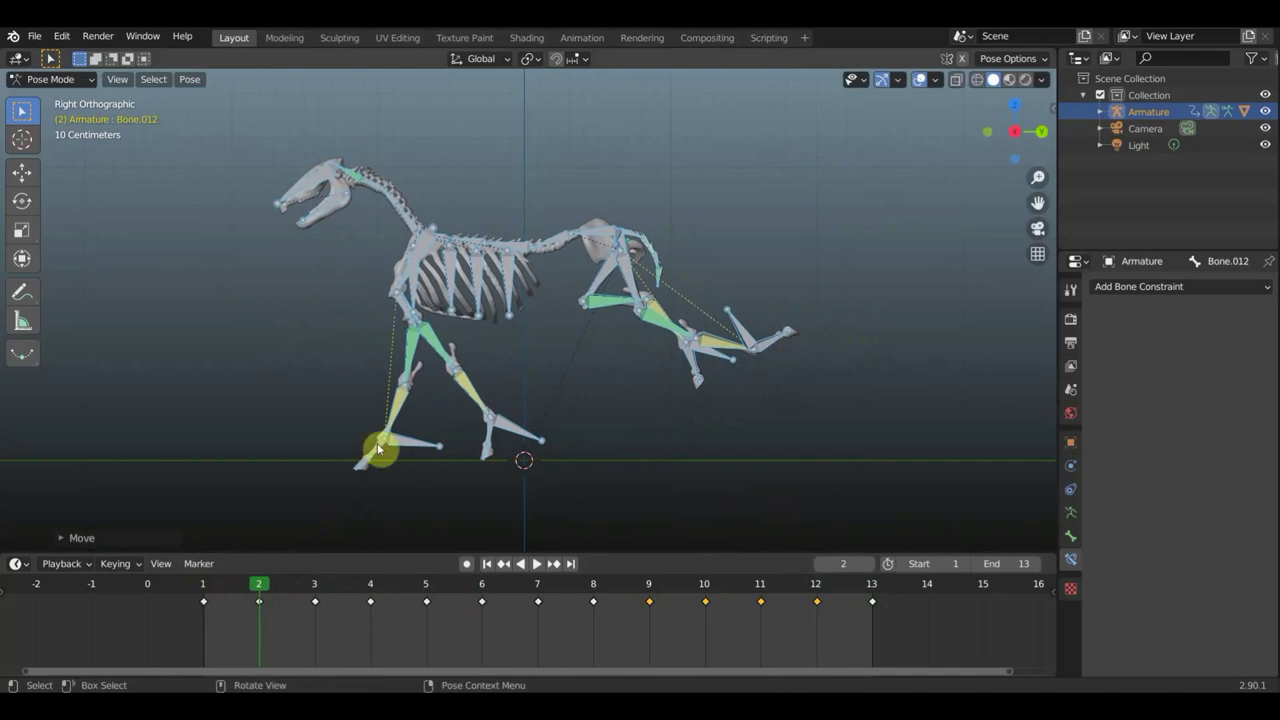
click(419, 448)
key(g)
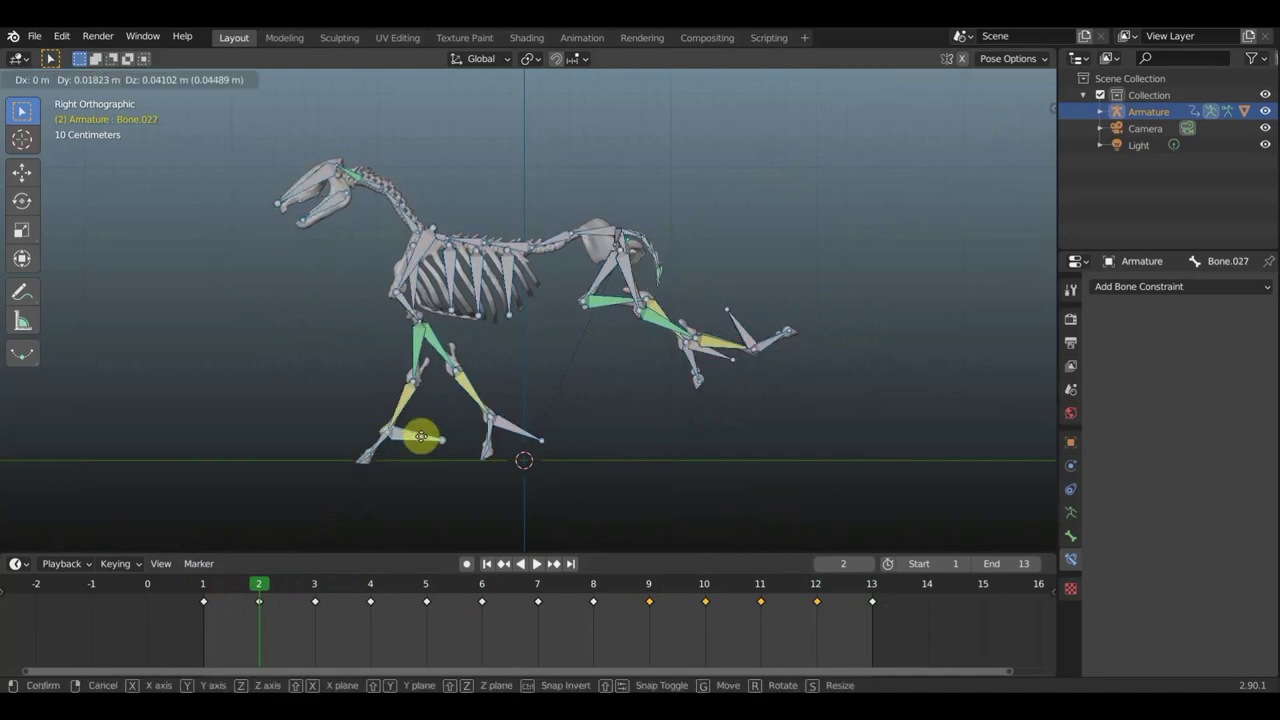
click(424, 440)
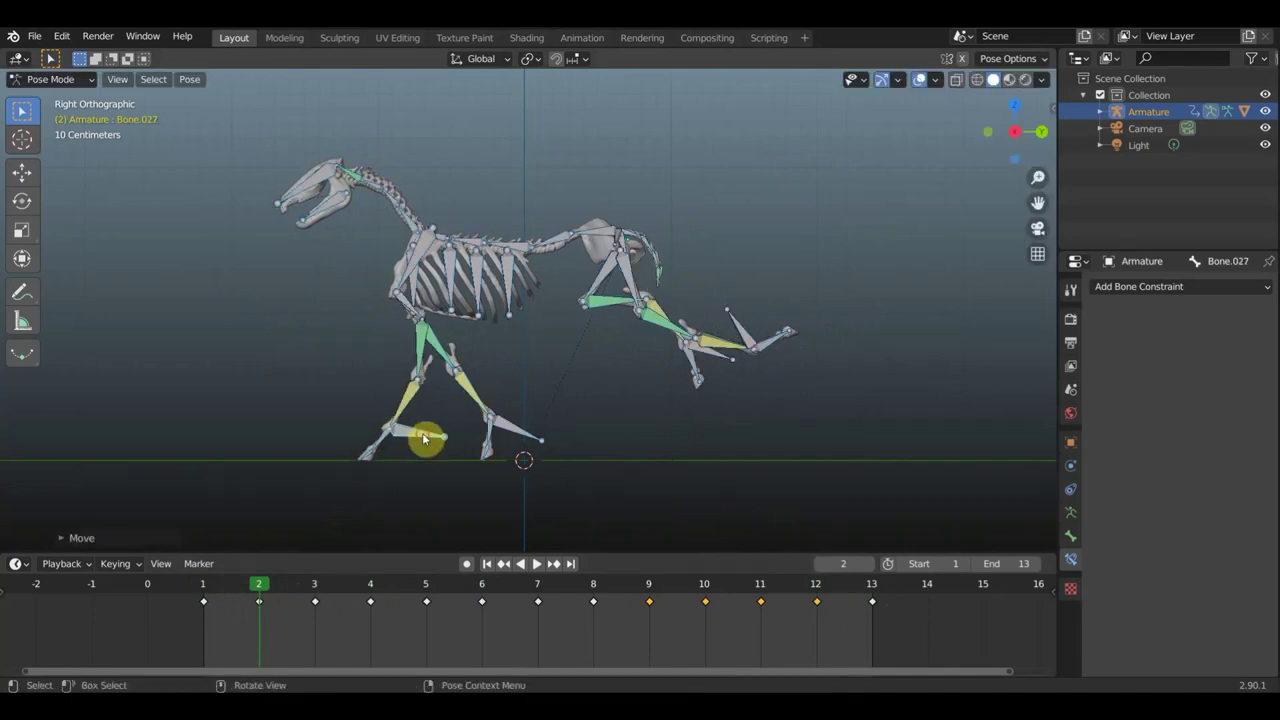
Rotate the neck and head, then key Location & Rotation for all bones at frame 2
click(631, 235)
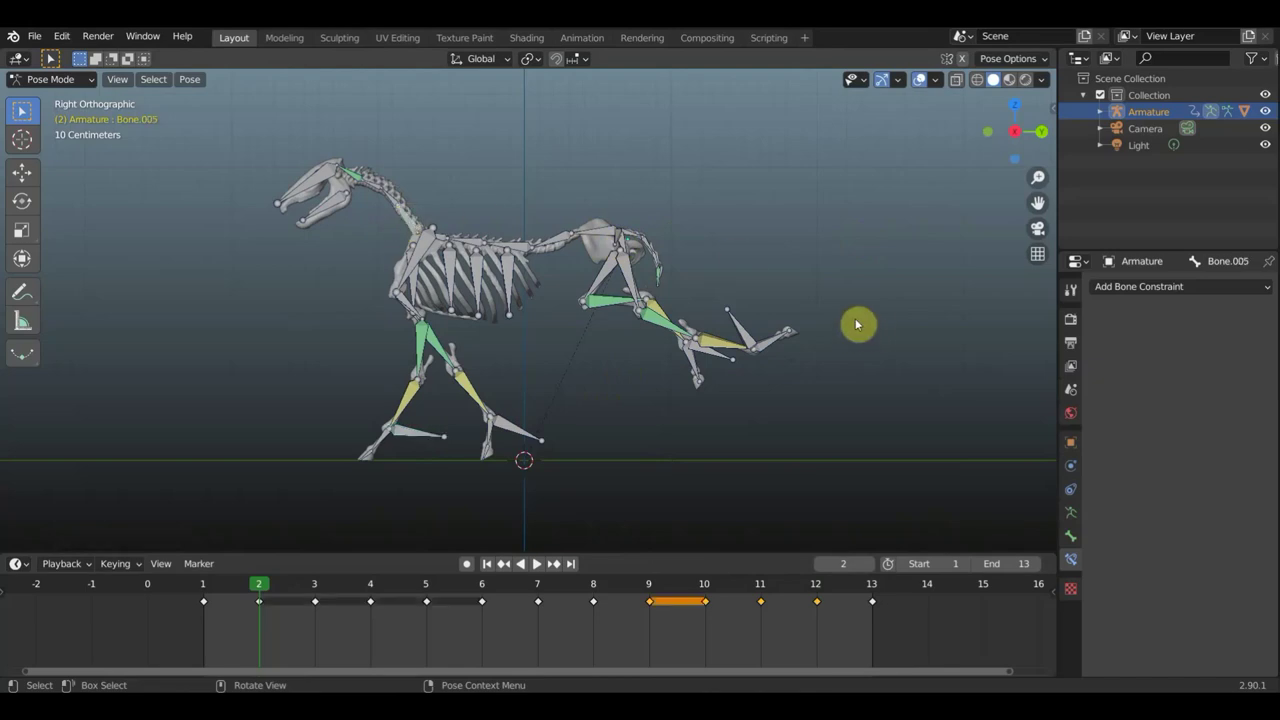
key(r)
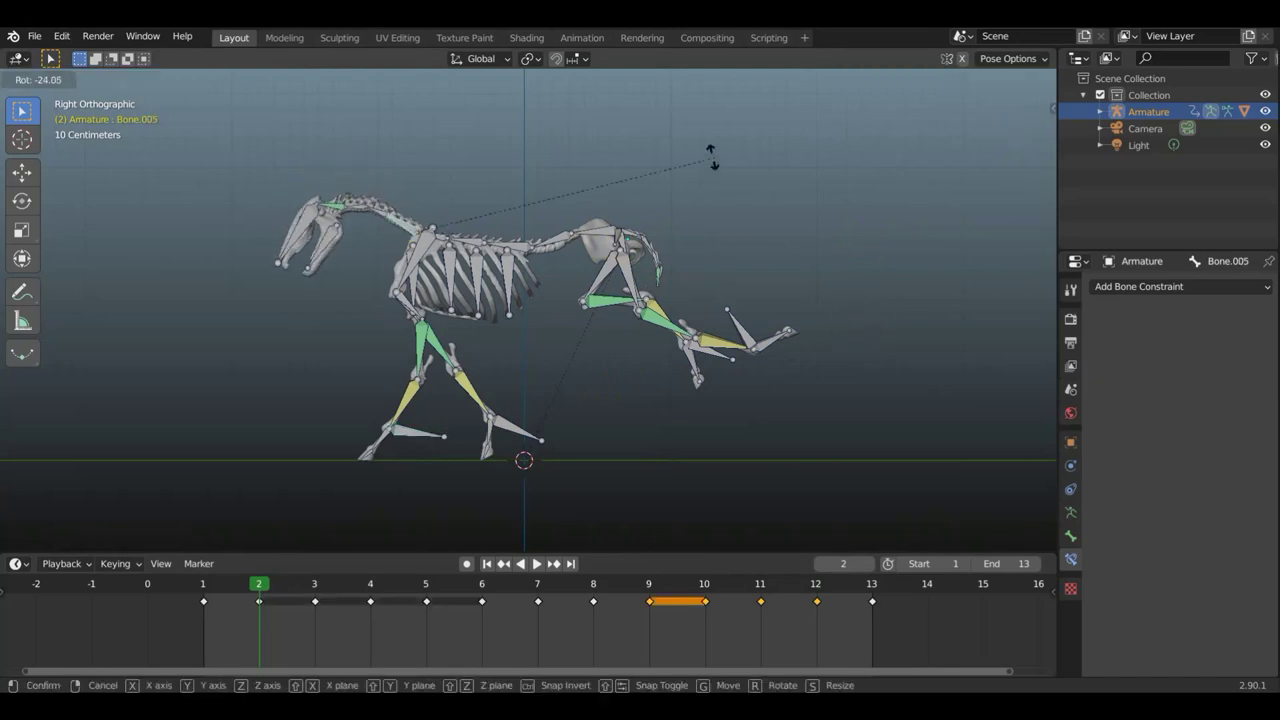
click(808, 186)
key(a)
key(i)
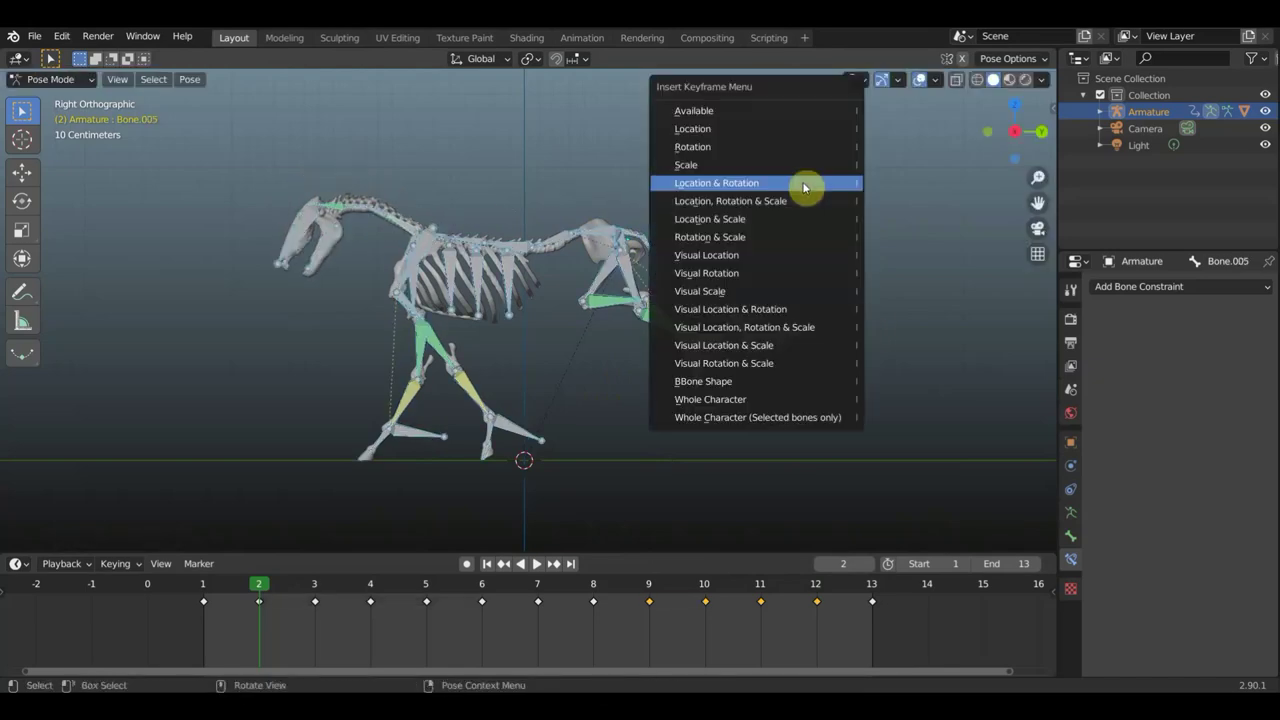
click(803, 187)
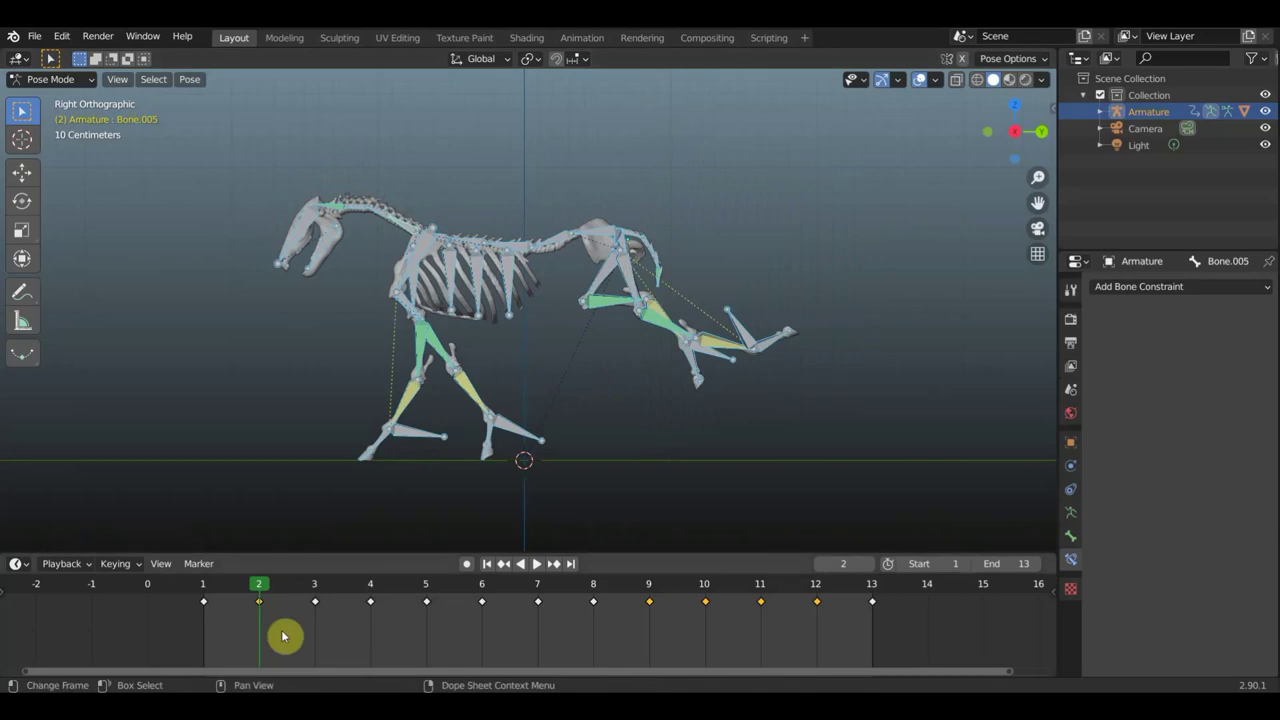
At frame 3, tilt the armature nose-down and lift it
click(314, 590)
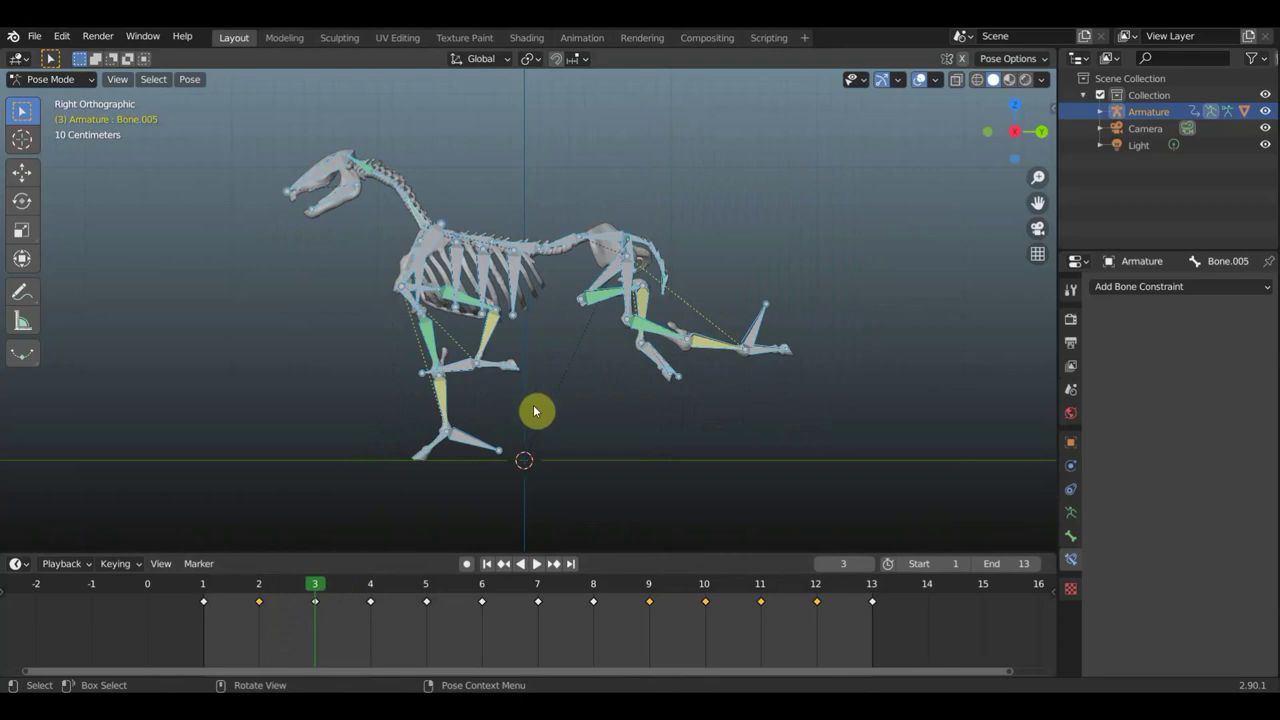
key(r)
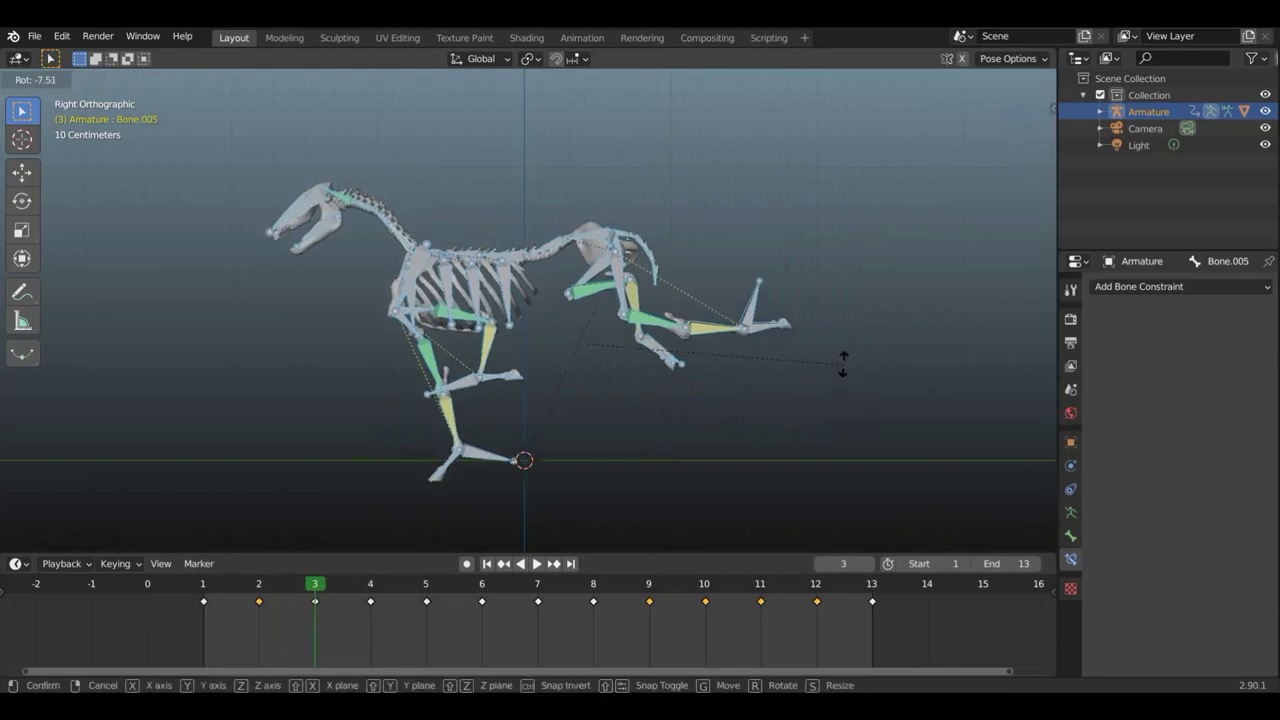
click(846, 366)
key(g)
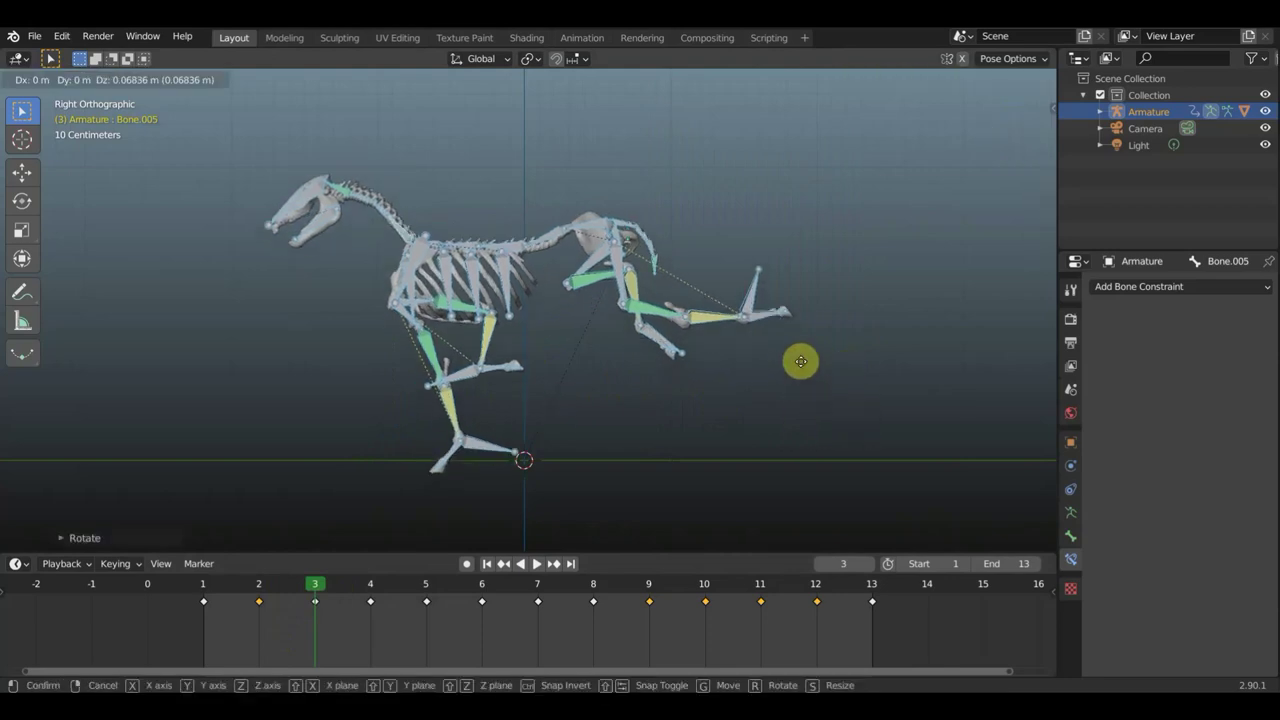
click(806, 360)
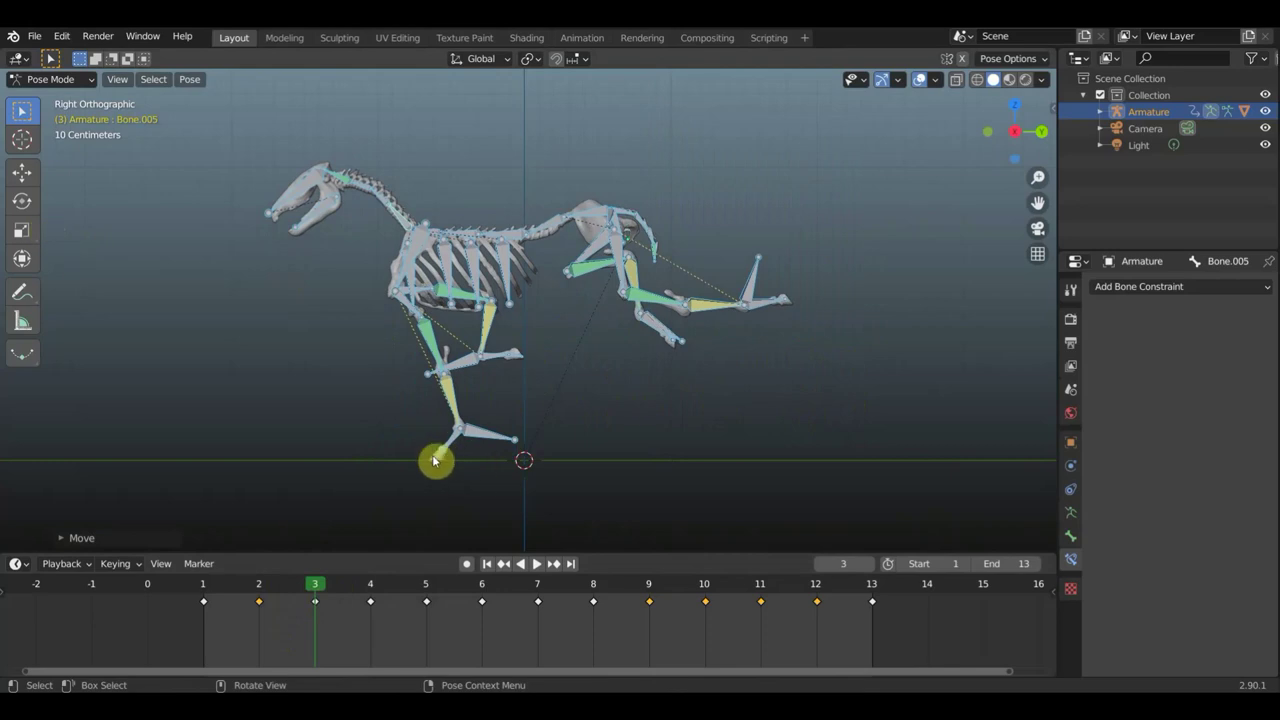
Re-angle the front hoof bone and key Location & Rotation for all bones
click(24, 170)
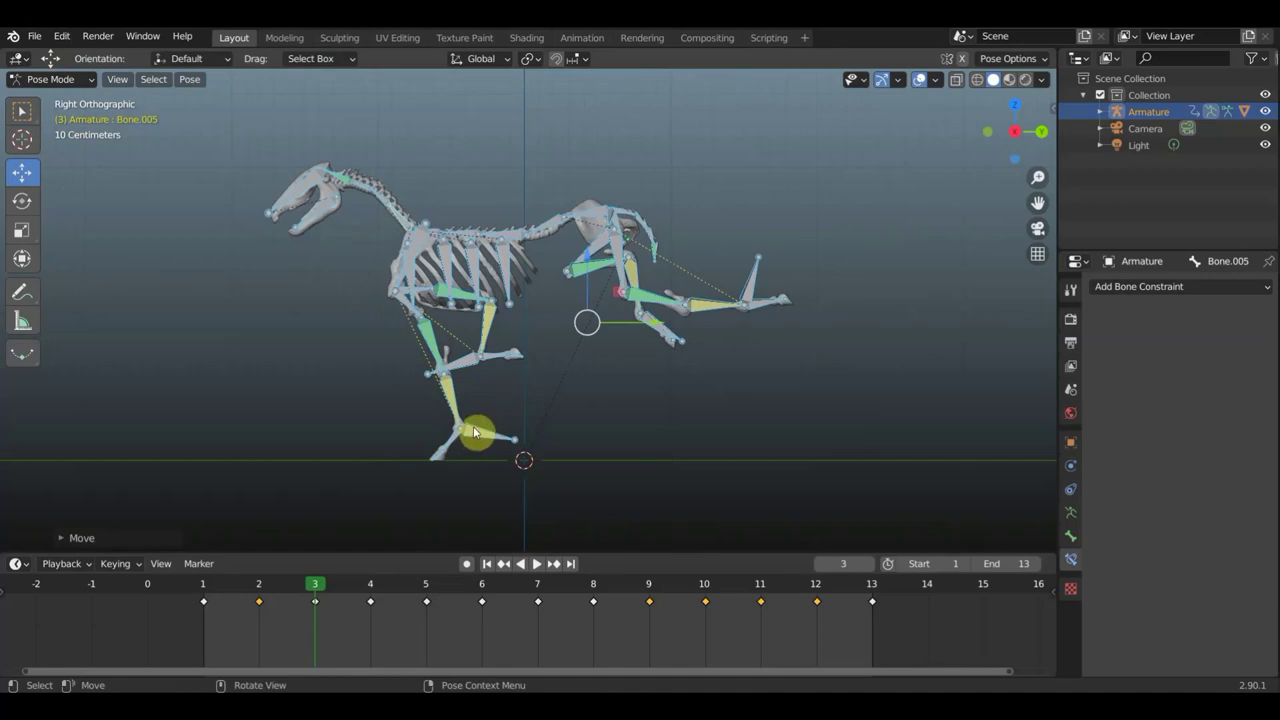
click(507, 436)
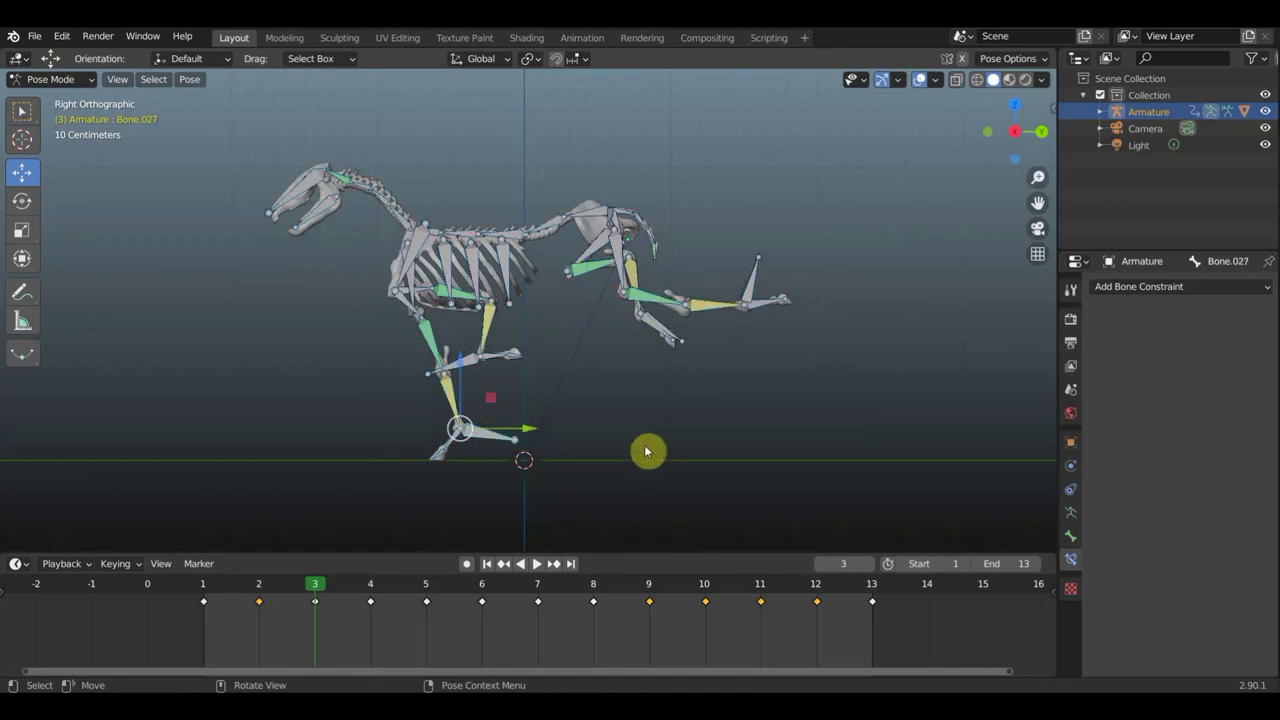
key(r)
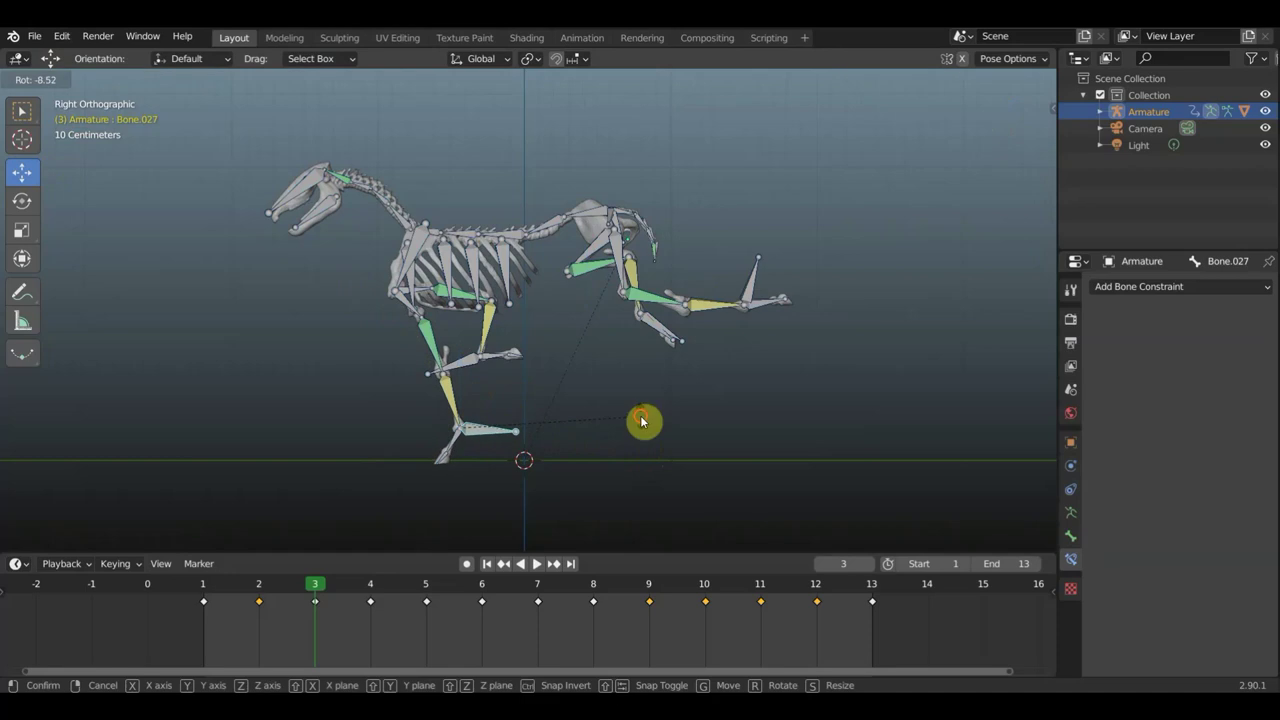
click(641, 421)
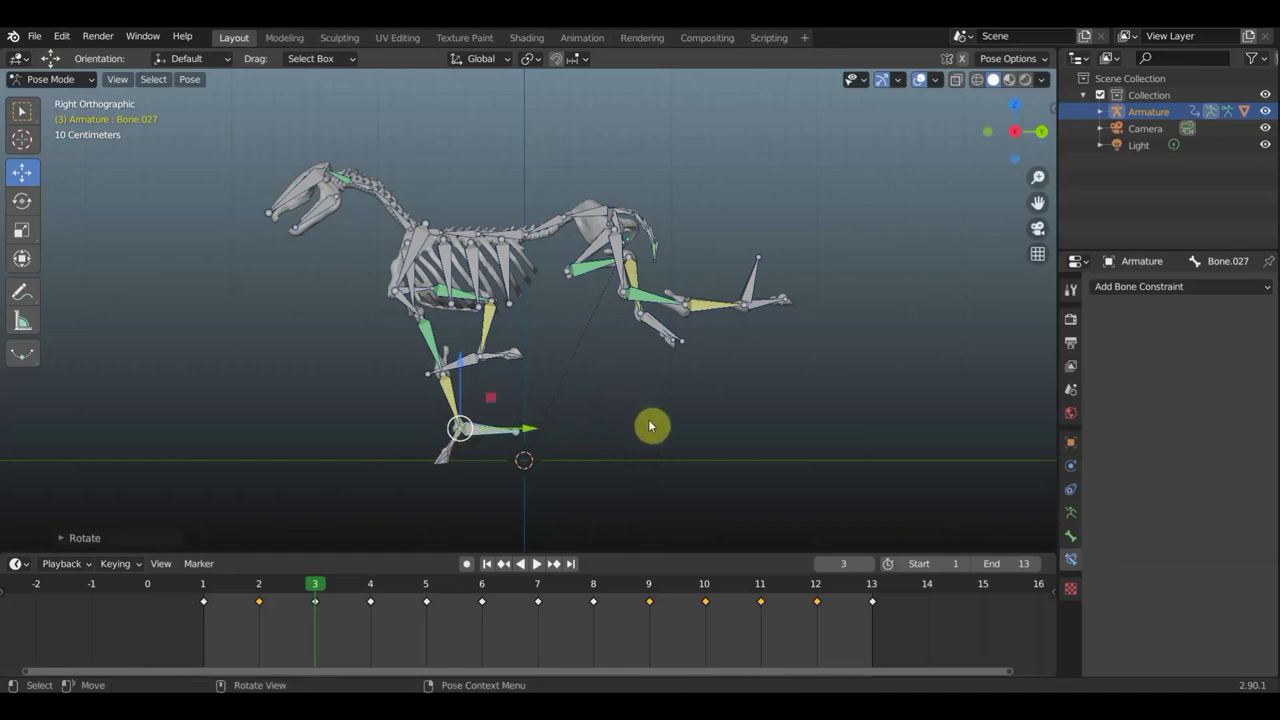
key(a)
key(i)
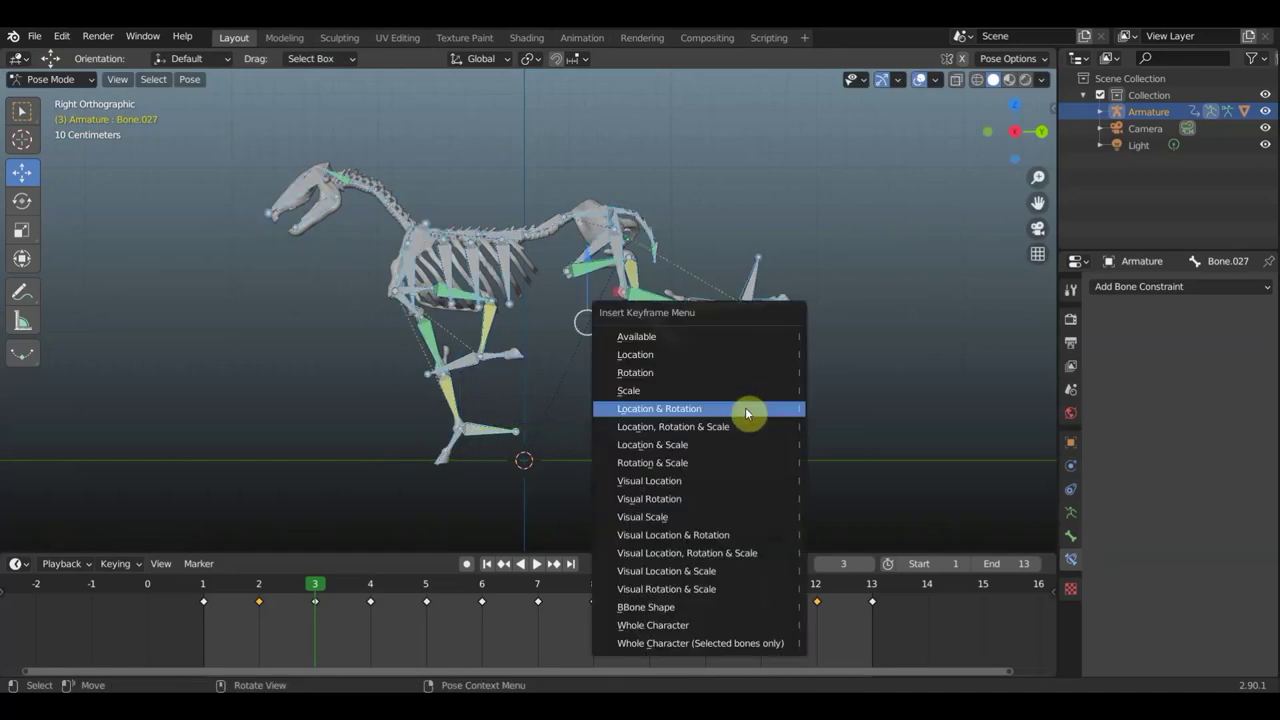
click(745, 408)
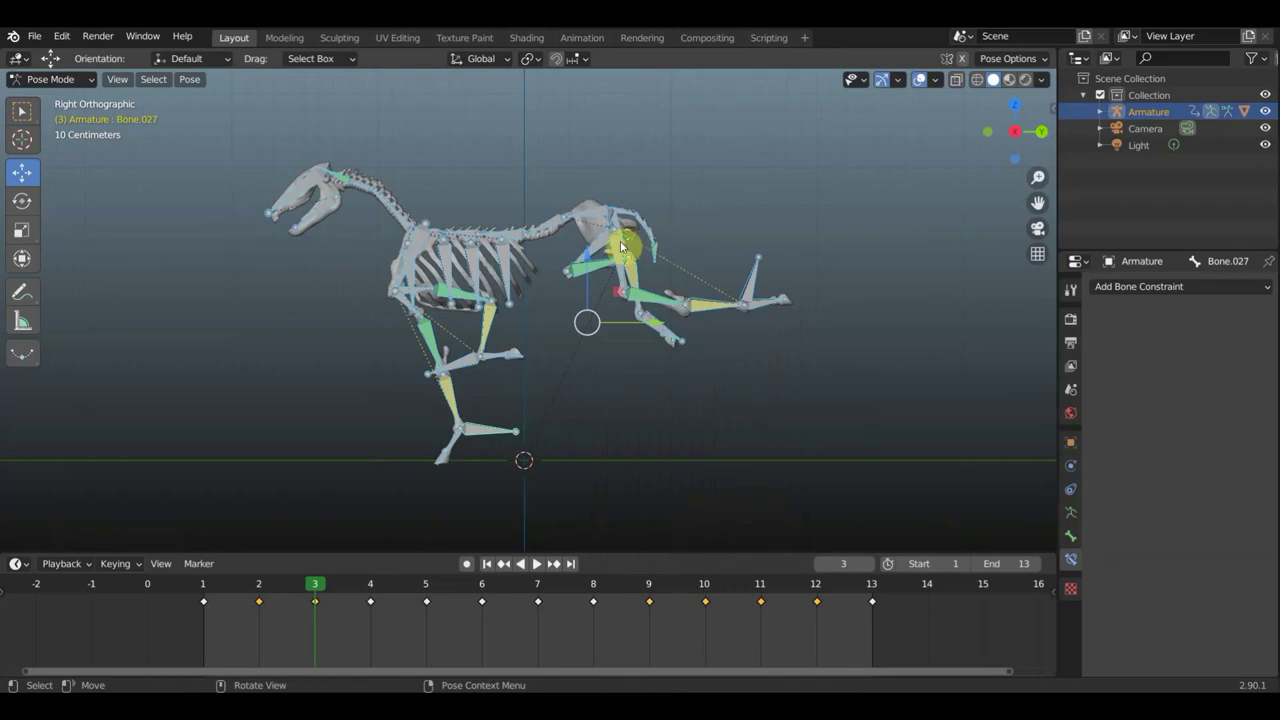
Swing the neck from the spine bone at its base into a new pose
click(510, 206)
key(r)
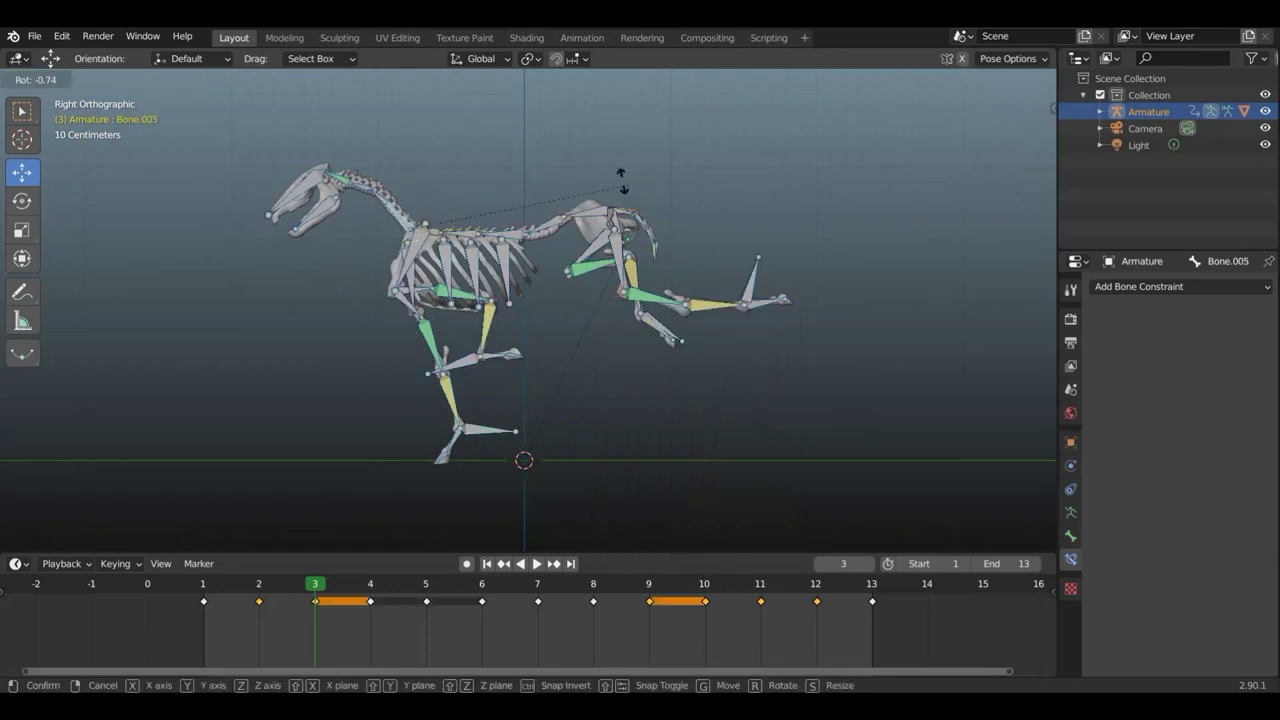
drag(575, 147, 523, 128)
click(523, 128)
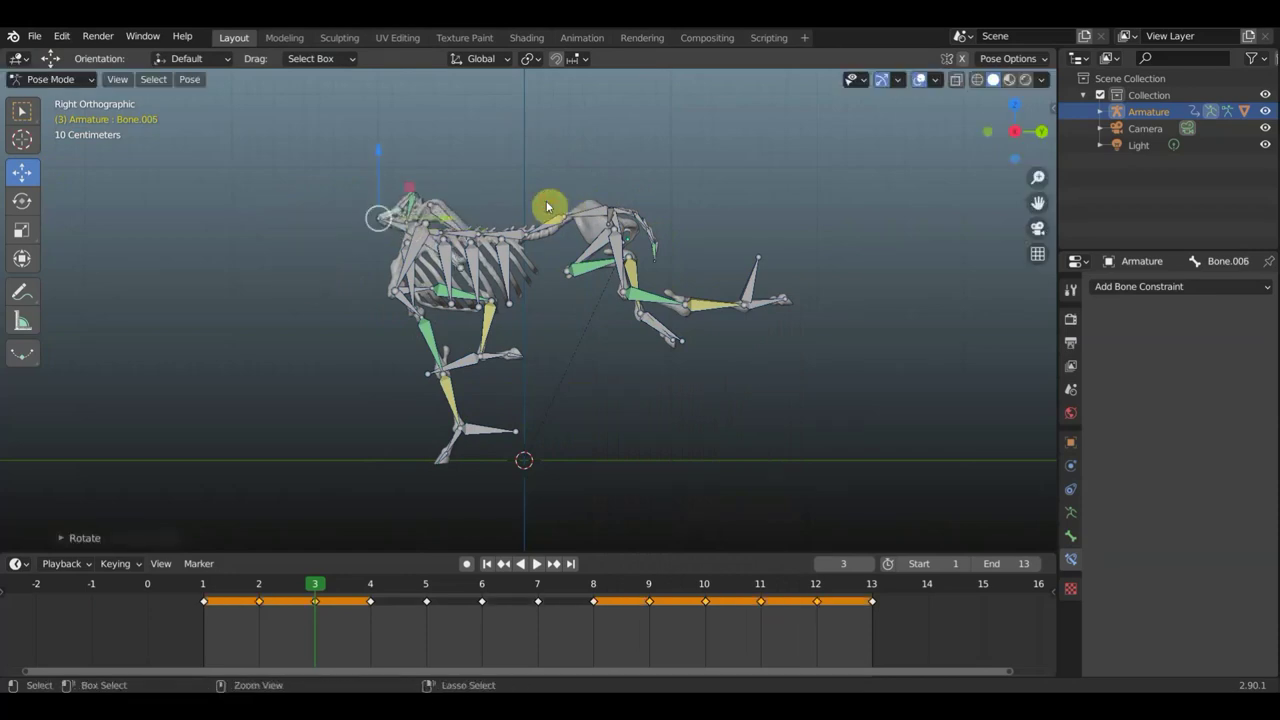
Undo the trial neck and head rotations, then key Location & Rotation for all bones at frame 3
key(ctrl+z)
click(30, 112)
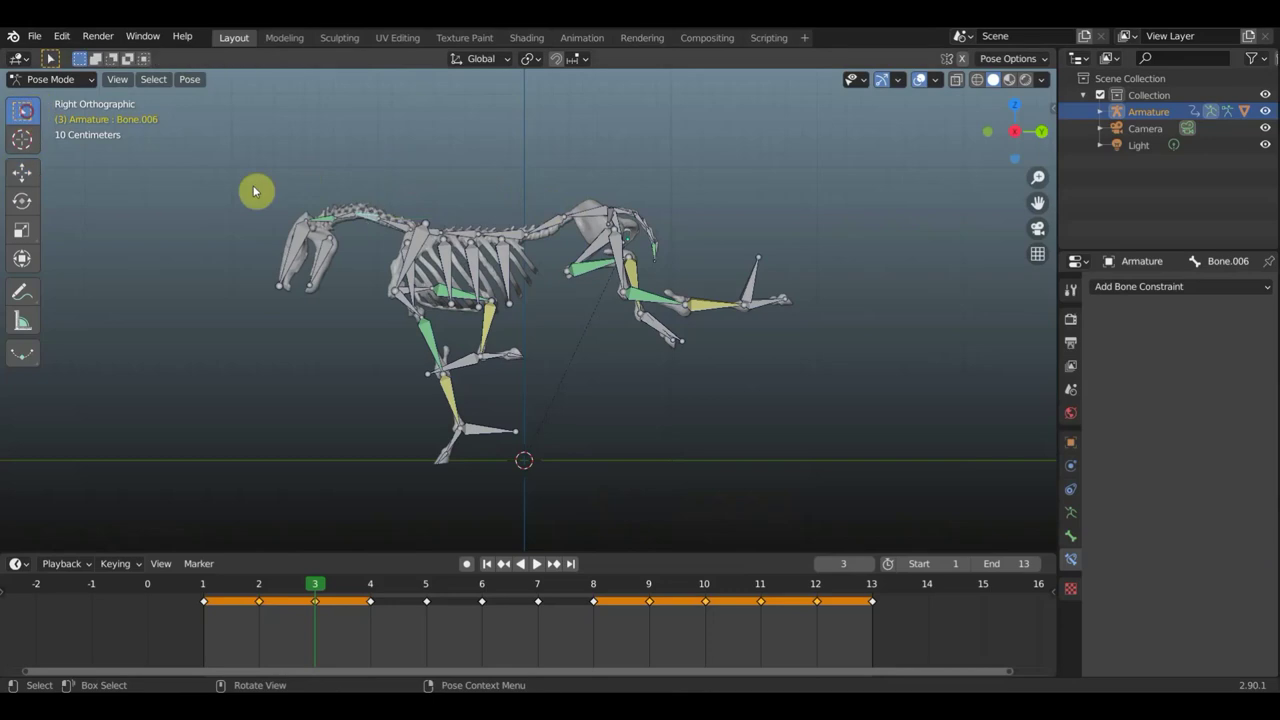
key(r)
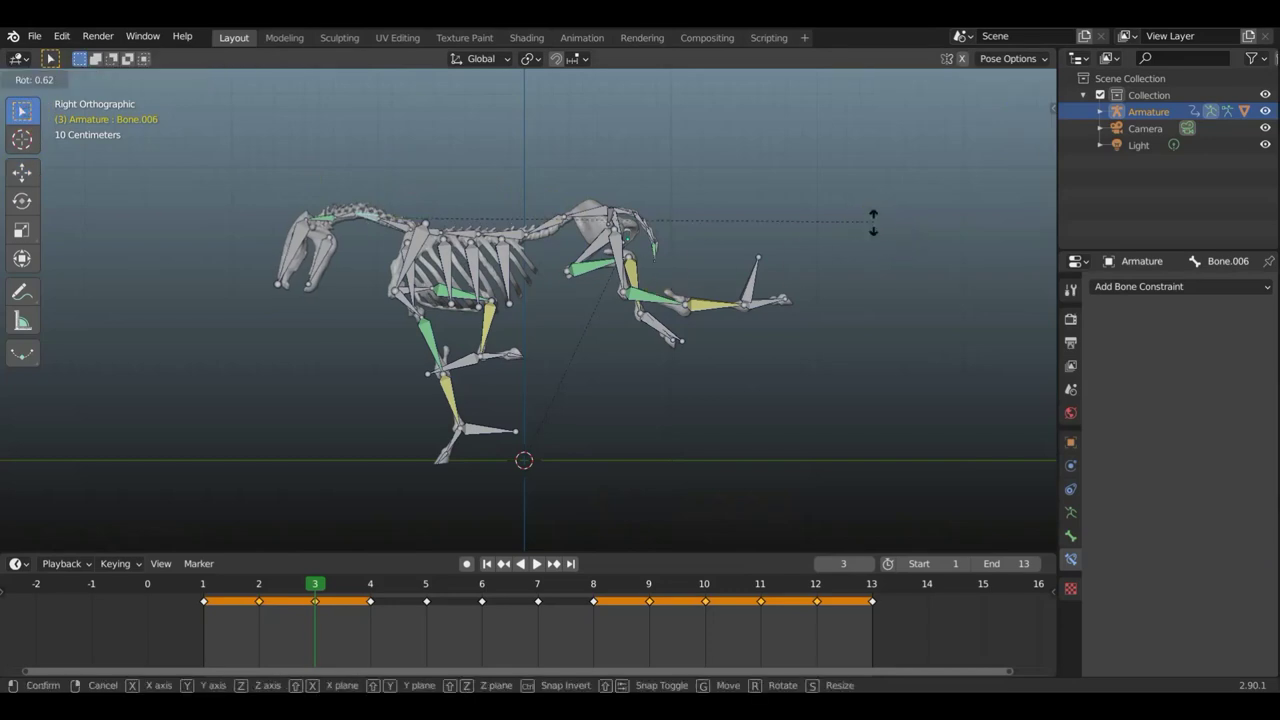
click(860, 311)
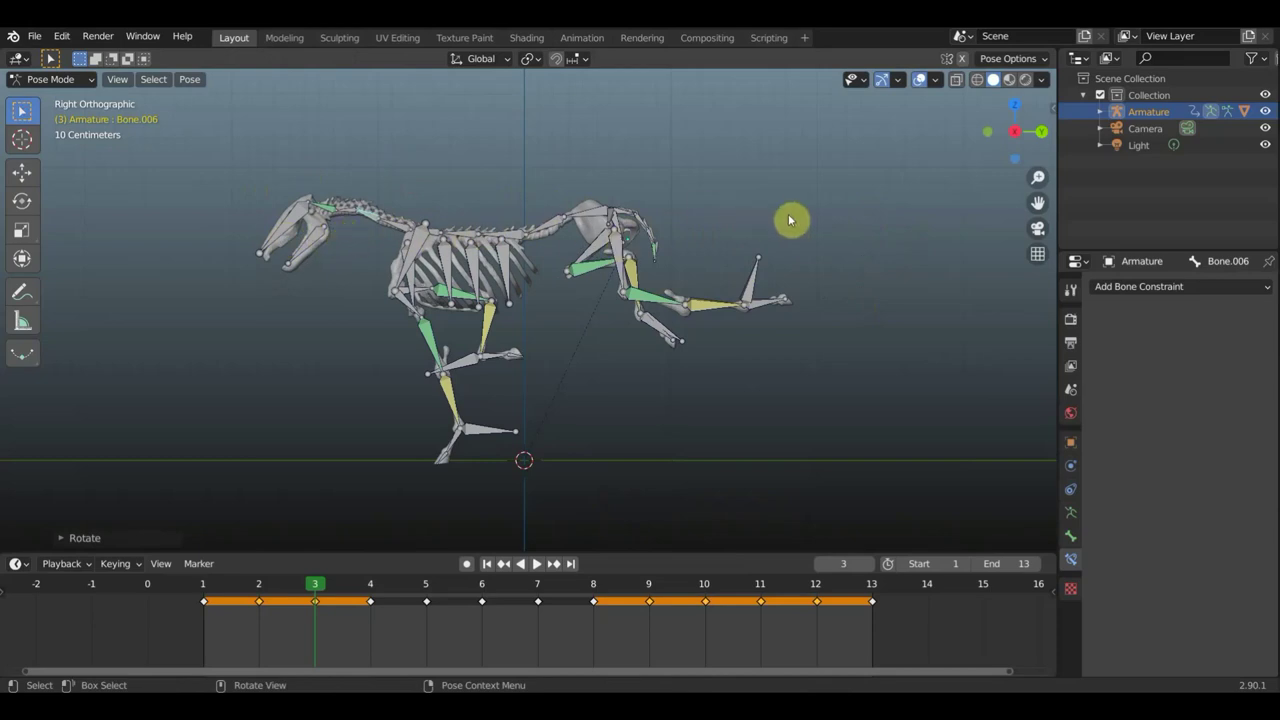
key(ctrl+z)
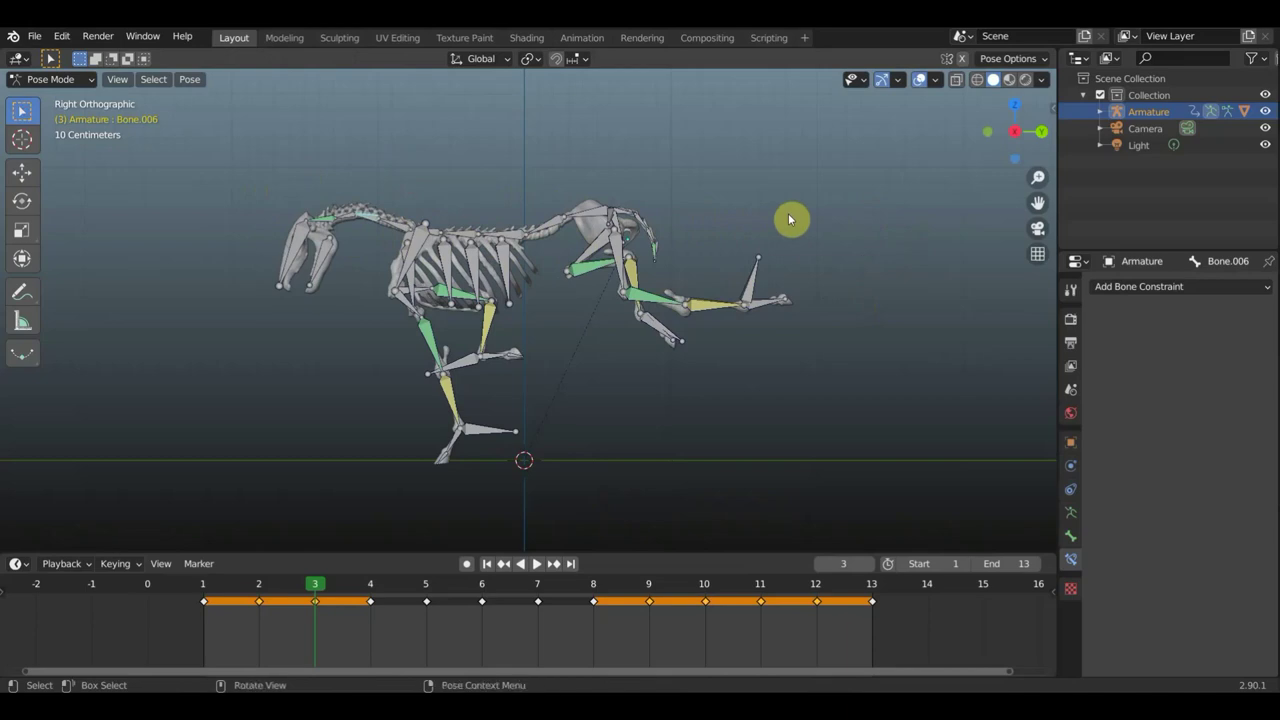
key(a)
key(i)
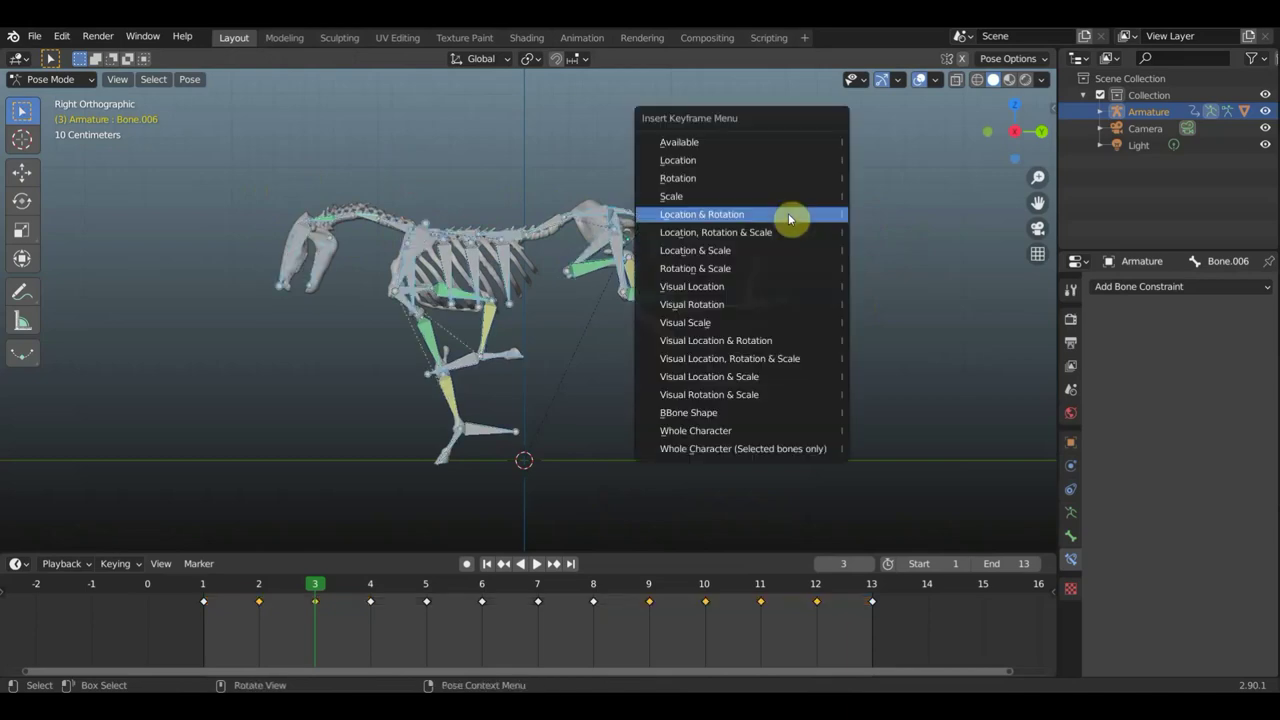
click(788, 214)
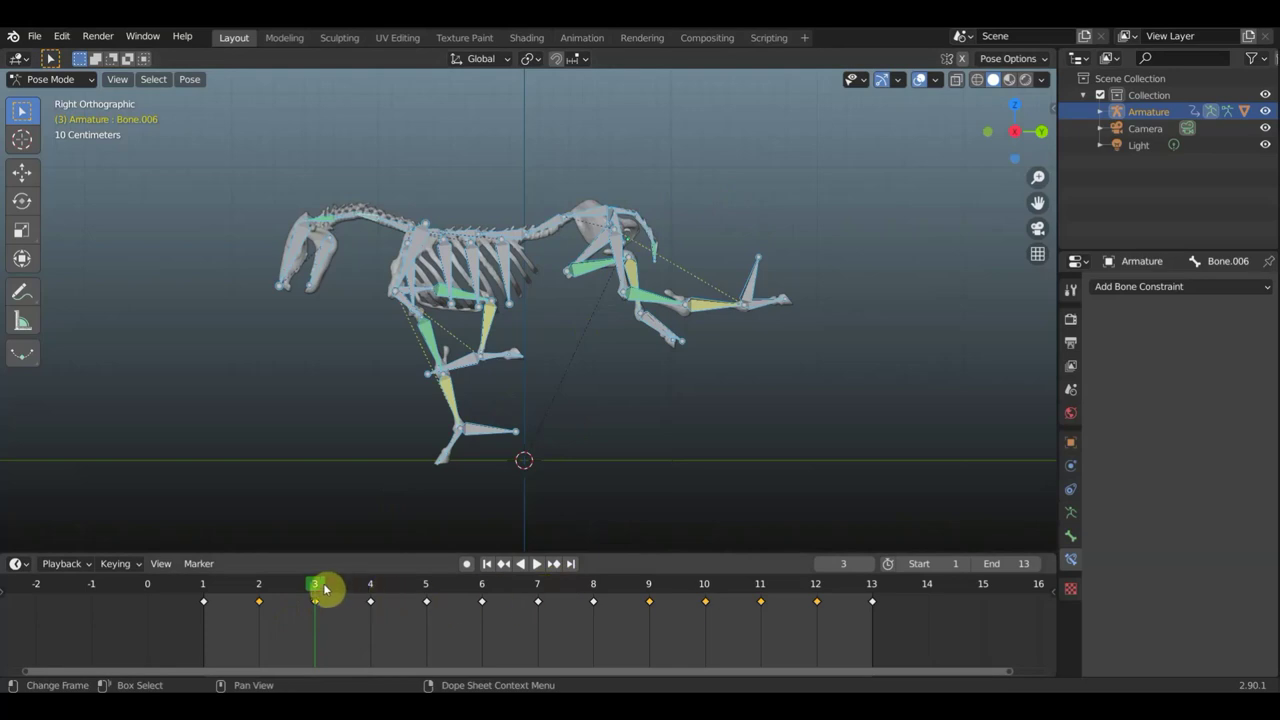
At frame 4, tilt the bones, raise the hip bone, and key Location & Rotation
key(space)
key(space)
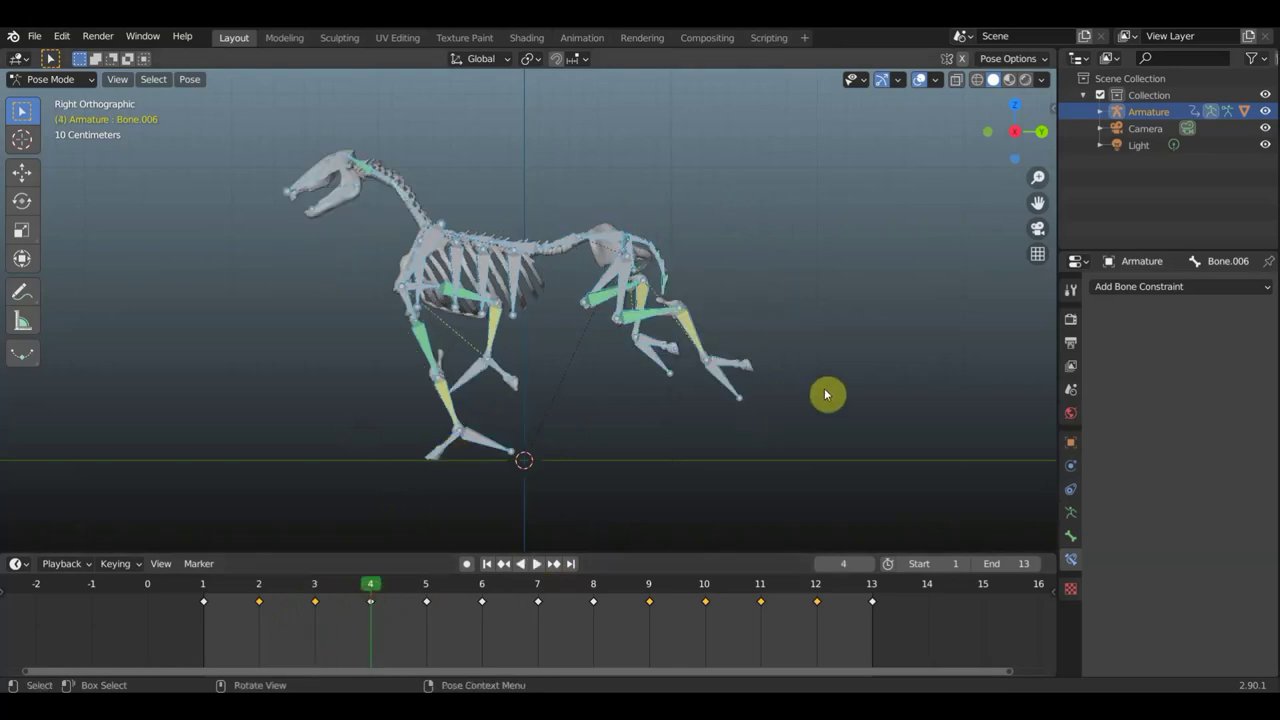
key(r)
click(826, 340)
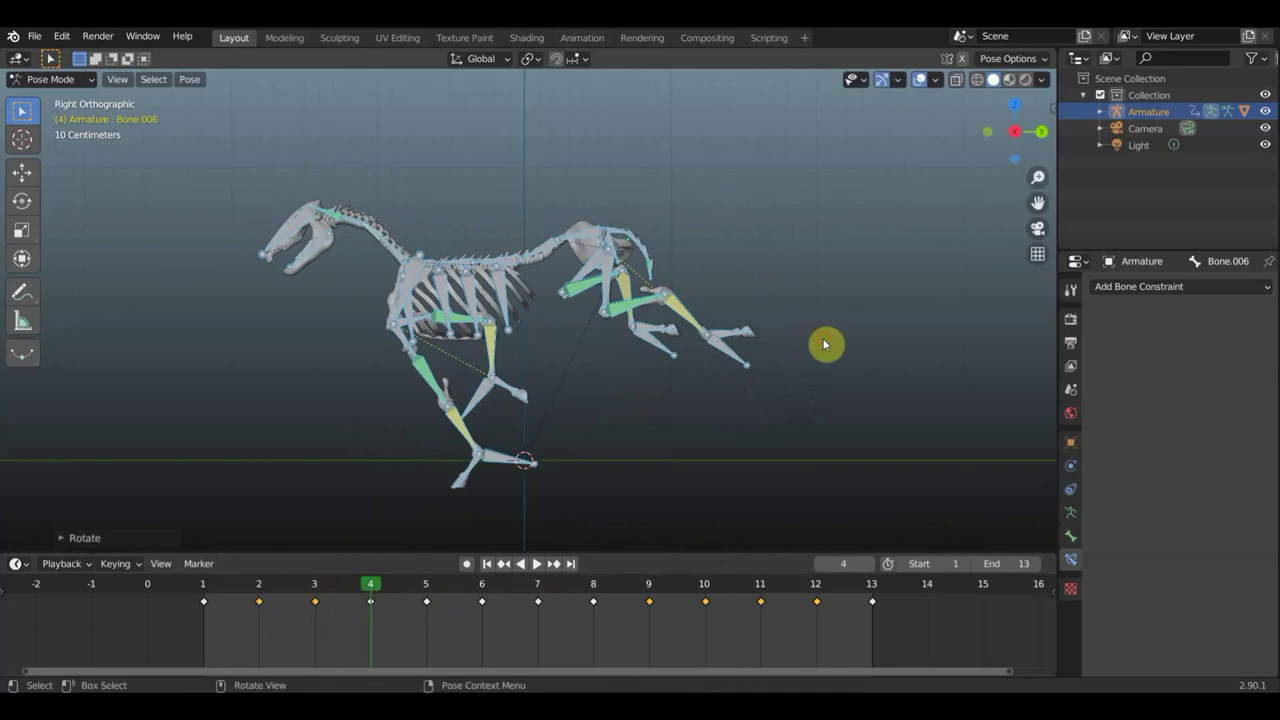
click(21, 172)
mouse_move(586, 286)
mouse_down()
mouse_move(586, 270)
mouse_move(547, 366)
mouse_up()
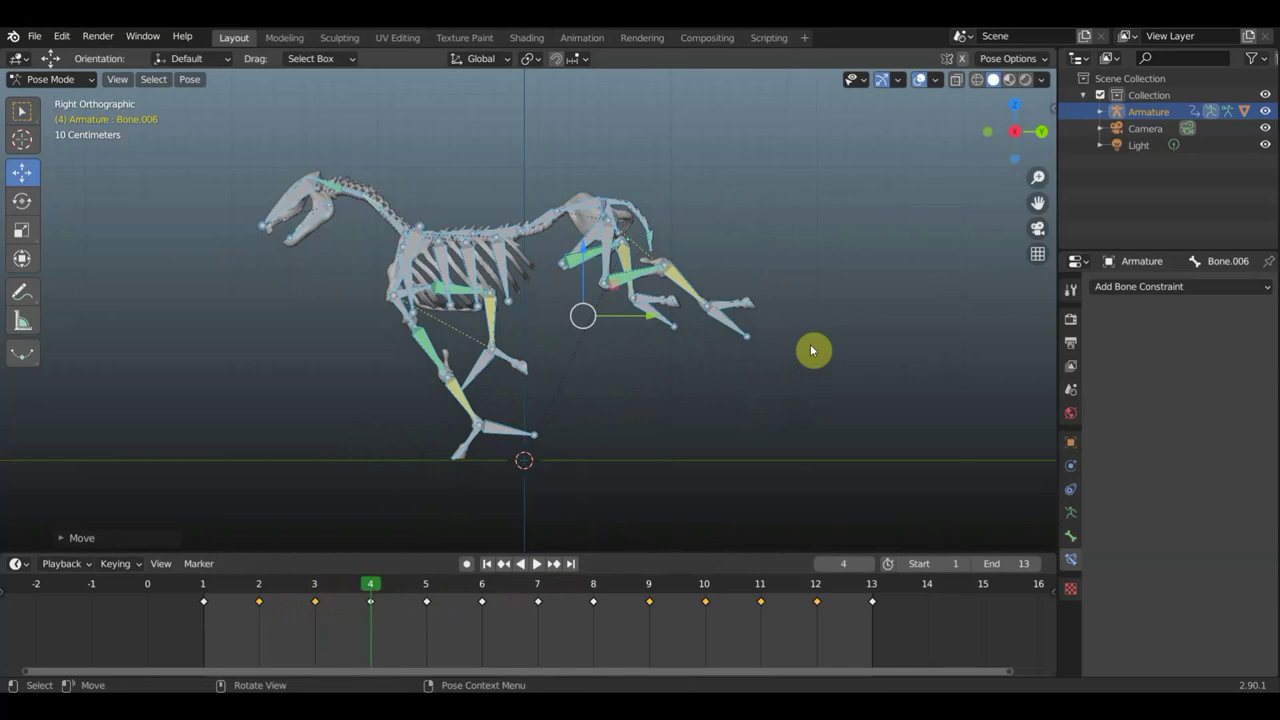
key(i)
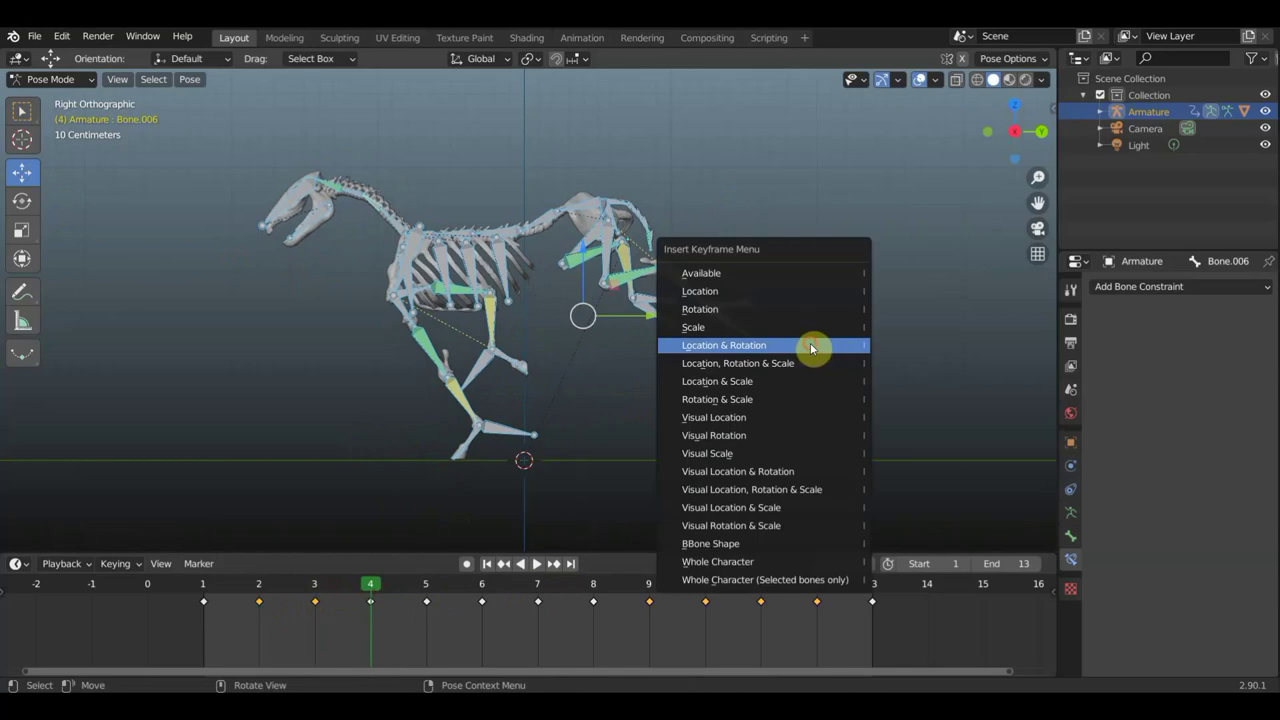
click(810, 344)
Lower the neck from its base bone and key Location & Rotation for all bones
click(394, 224)
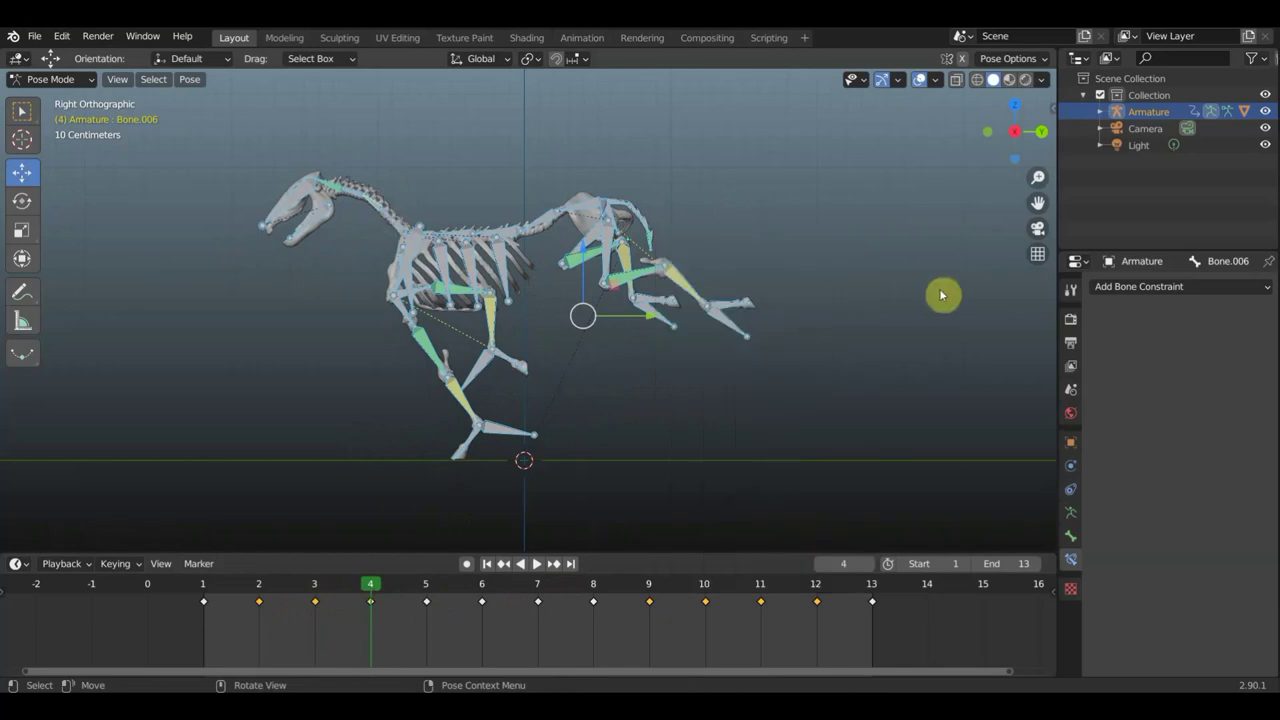
key(r)
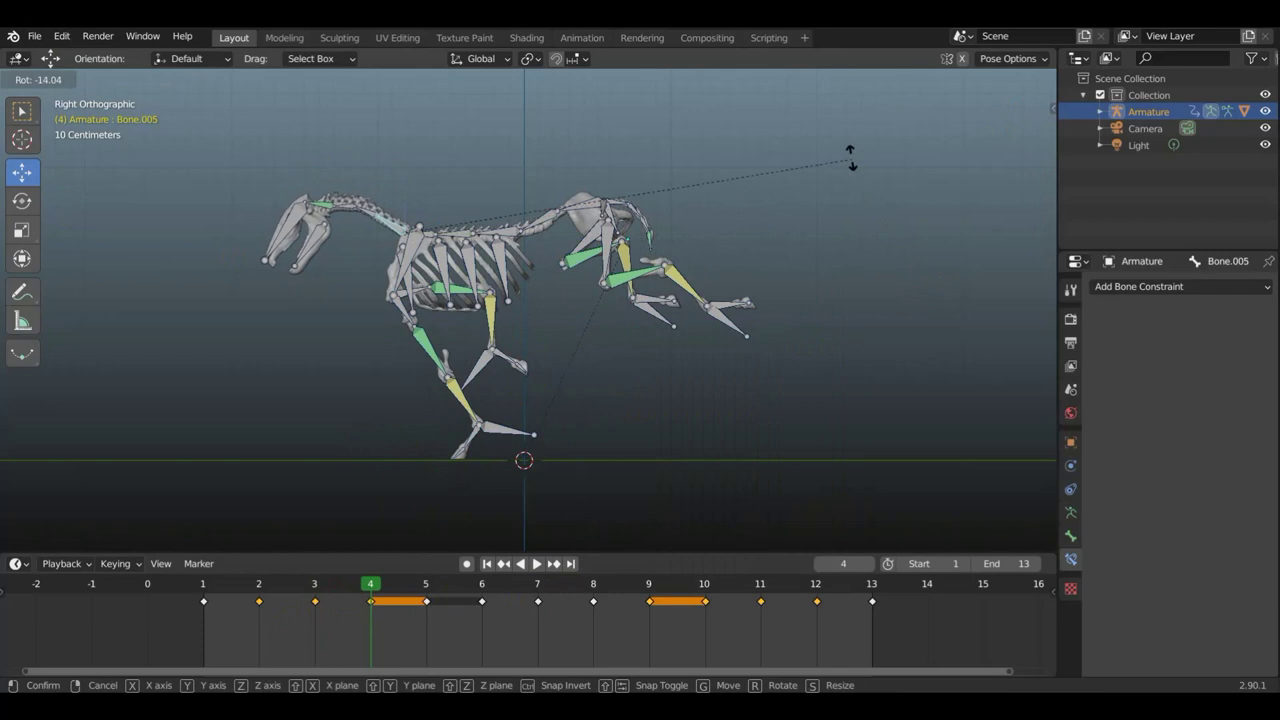
click(833, 137)
key(a)
key(i)
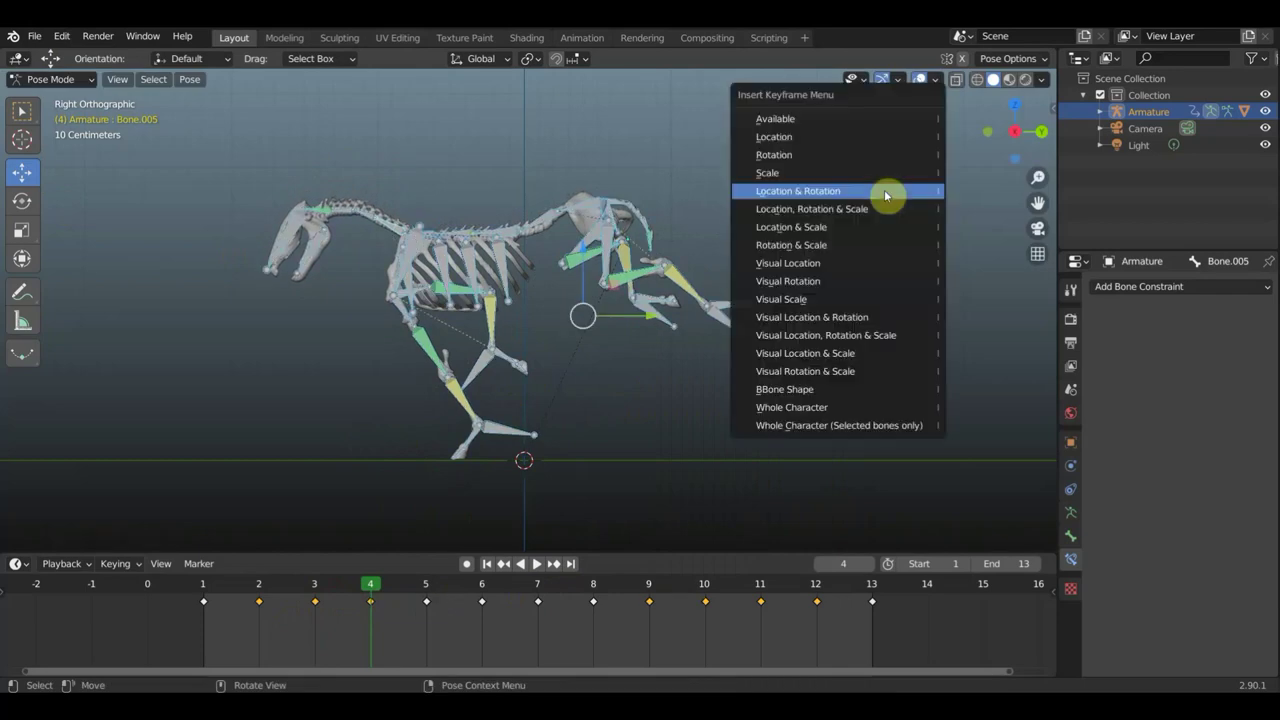
click(886, 194)
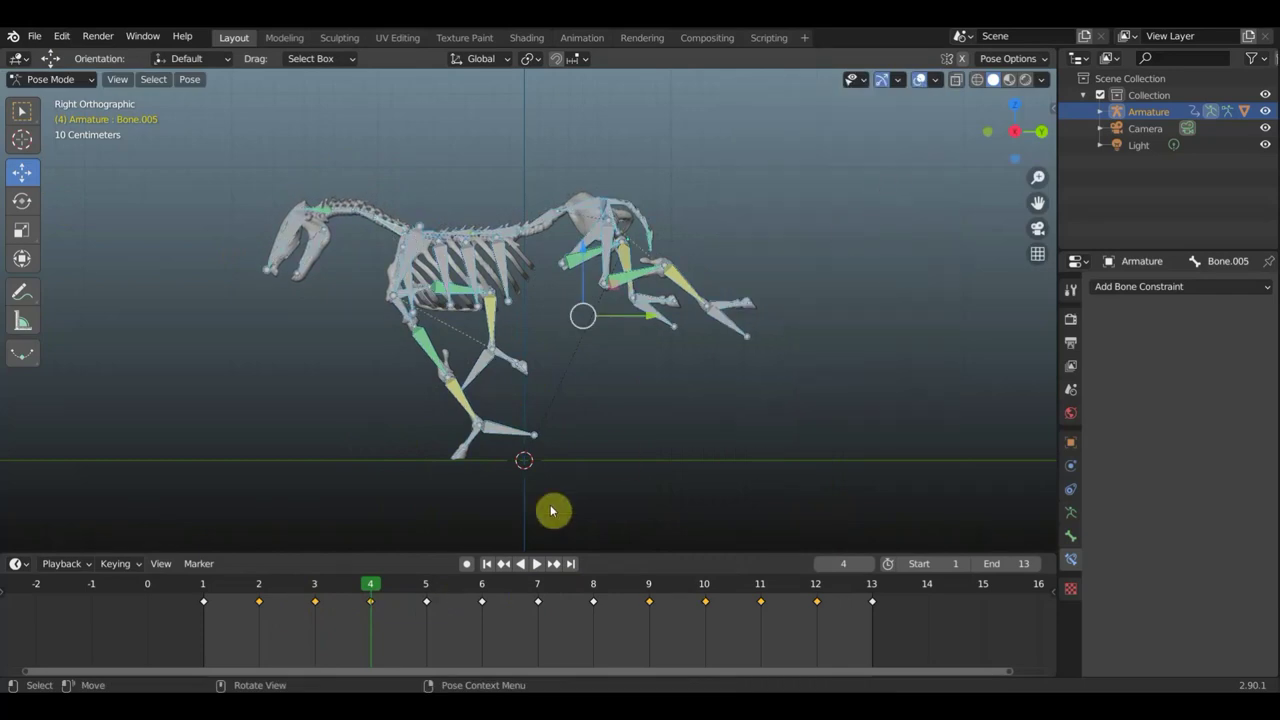
At frame 5, tilt the body, raise it 0.1231 m along Z, and key Location & Rotation
click(426, 594)
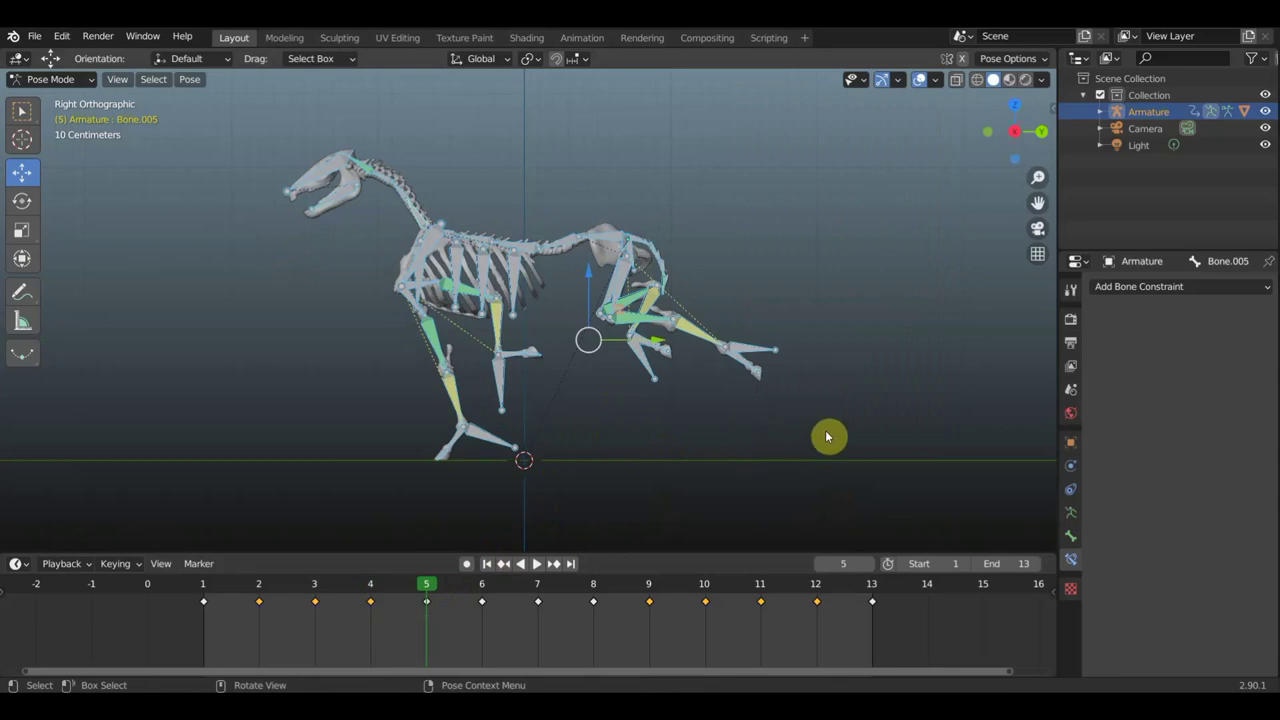
key(r)
click(818, 397)
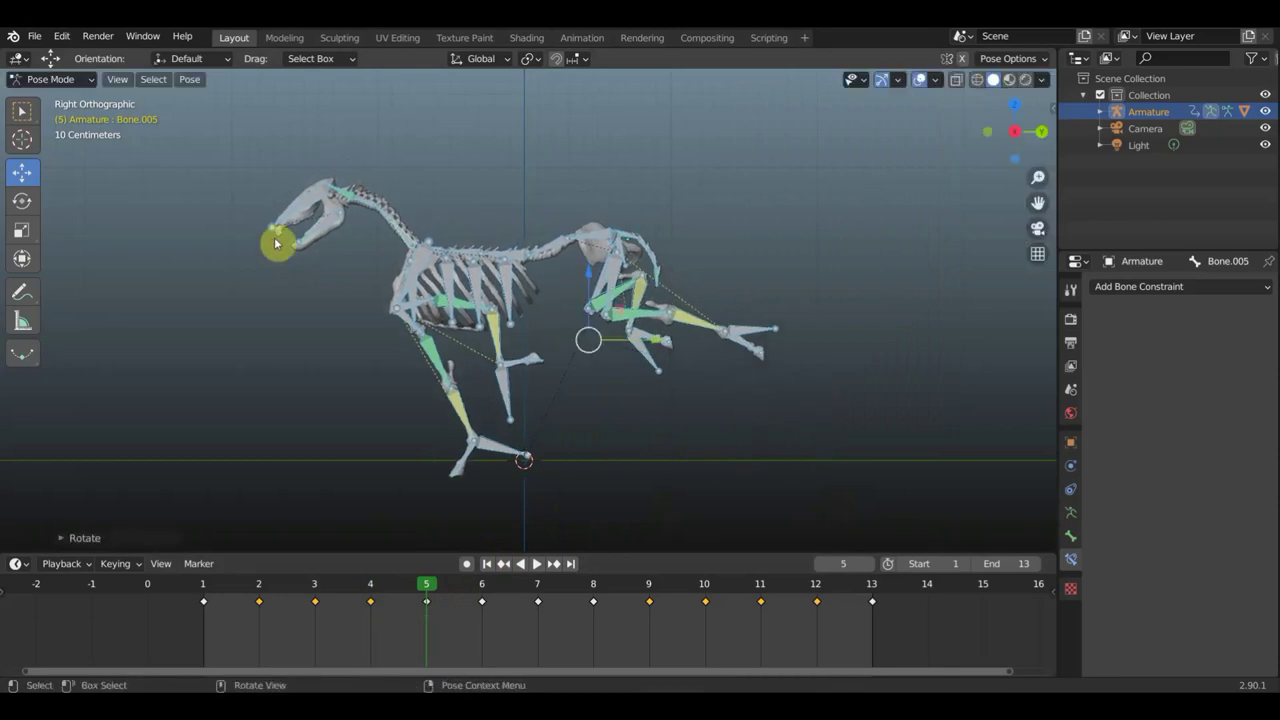
key(g)
key(z)
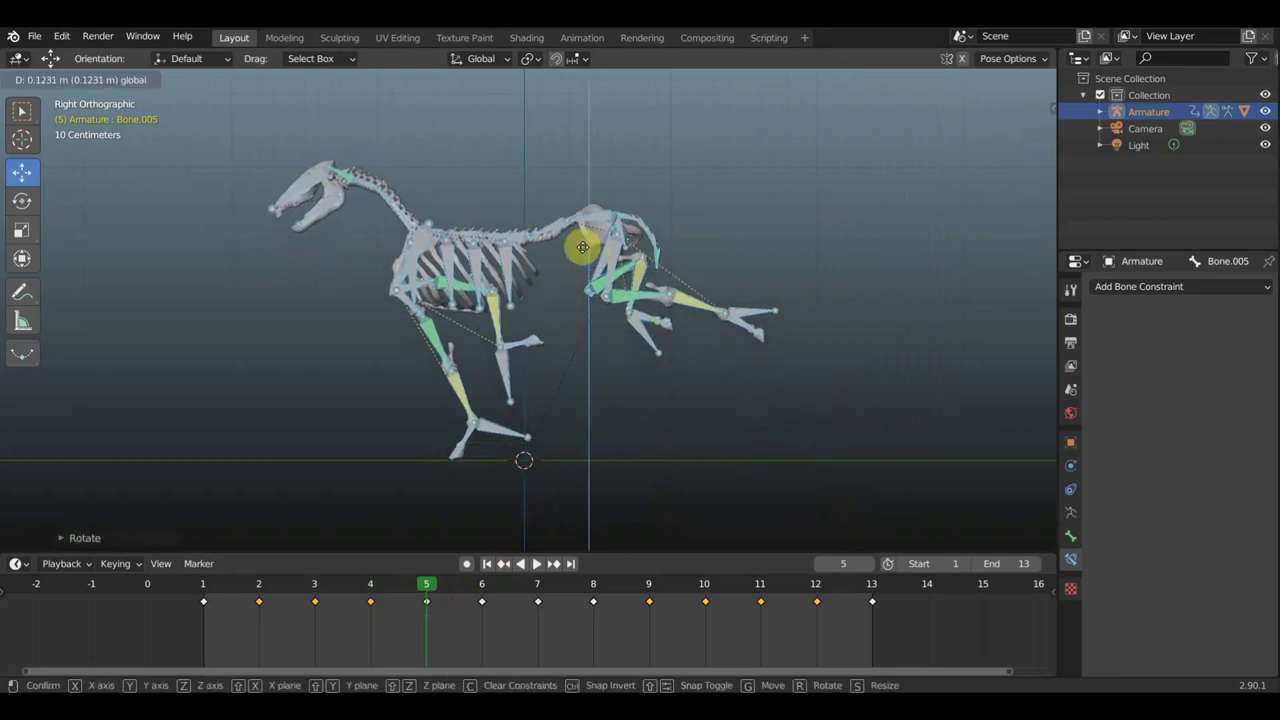
click(583, 247)
key(i)
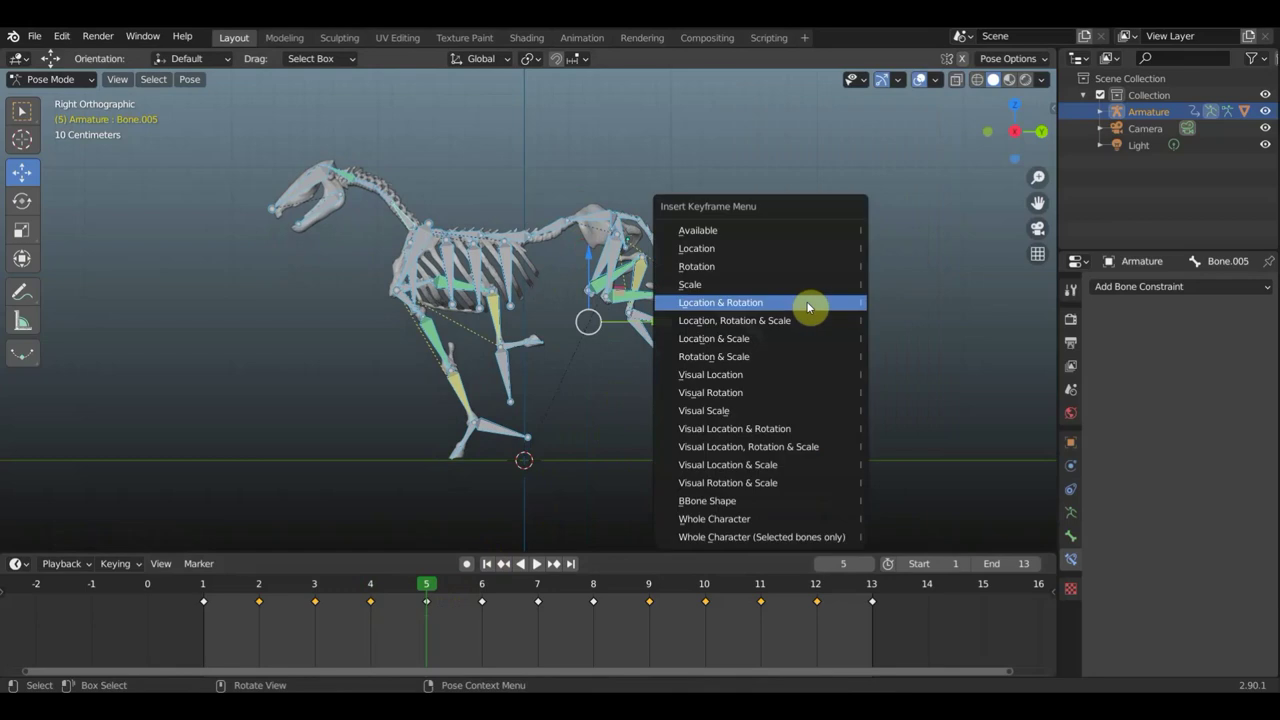
click(808, 305)
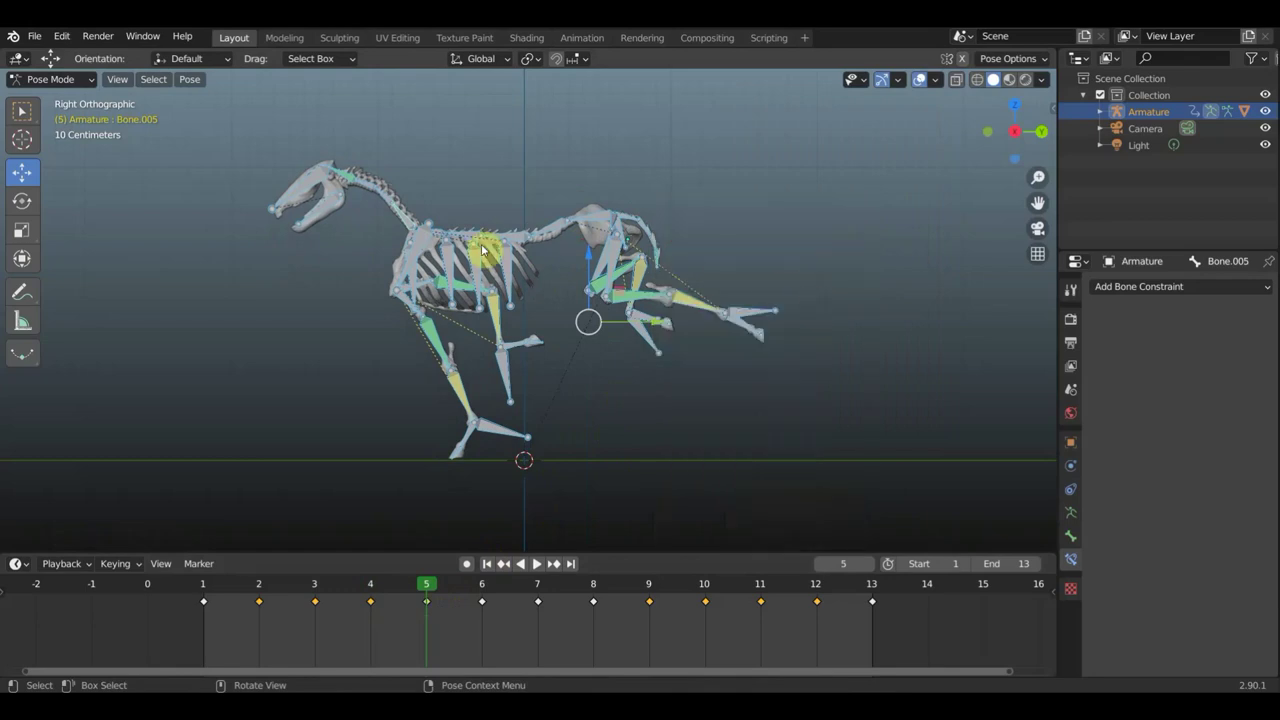
Rotate the neck to a new angle and key Location & Rotation for all bones
key(r)
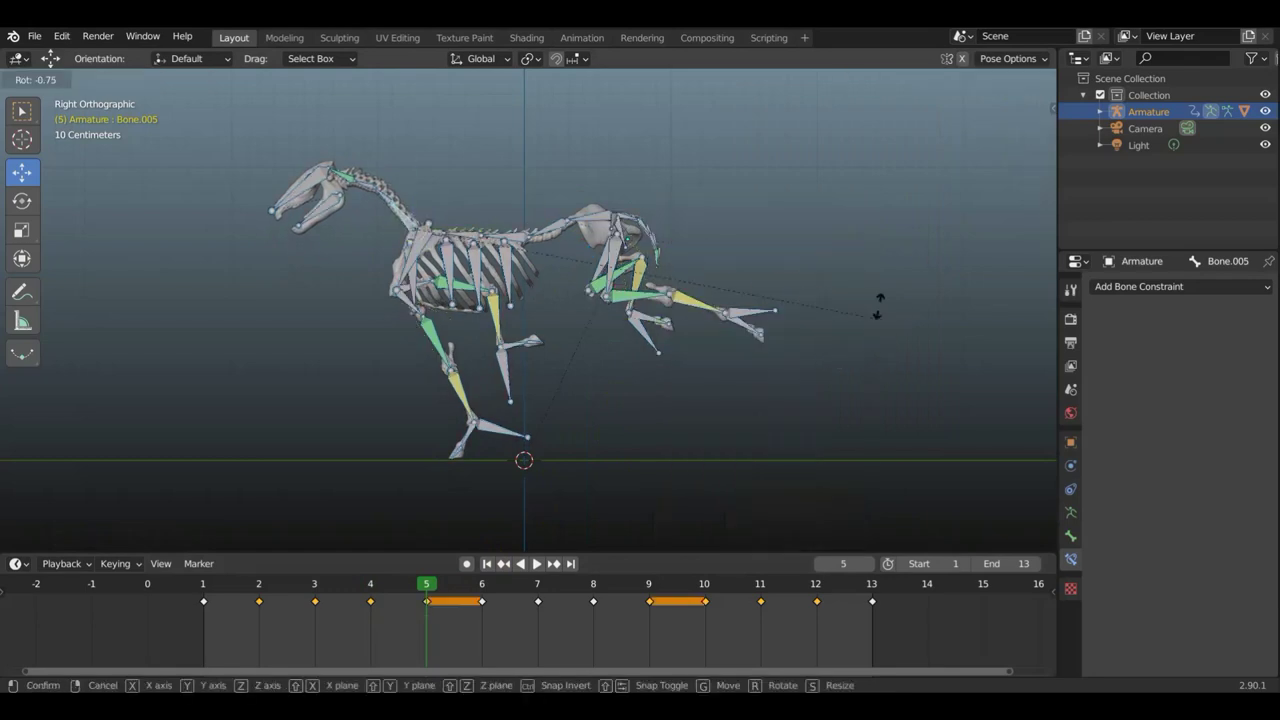
click(839, 193)
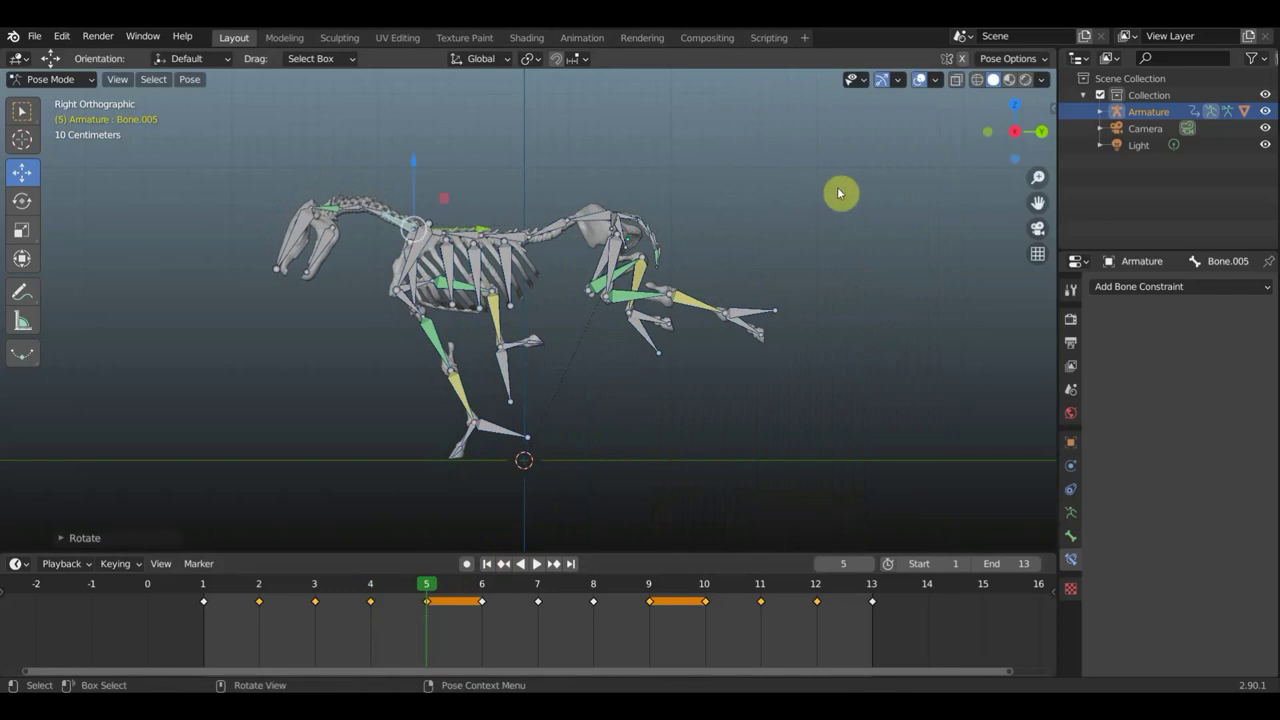
key(ctrl+z)
key(i)
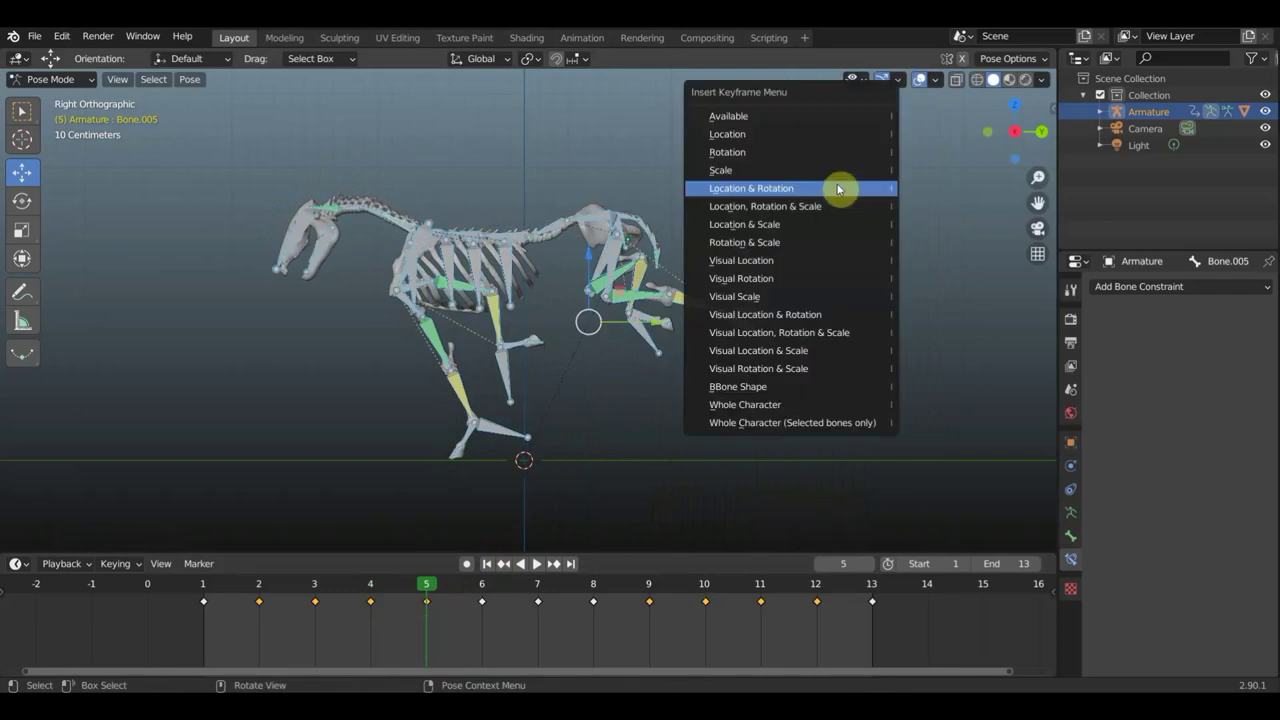
click(839, 189)
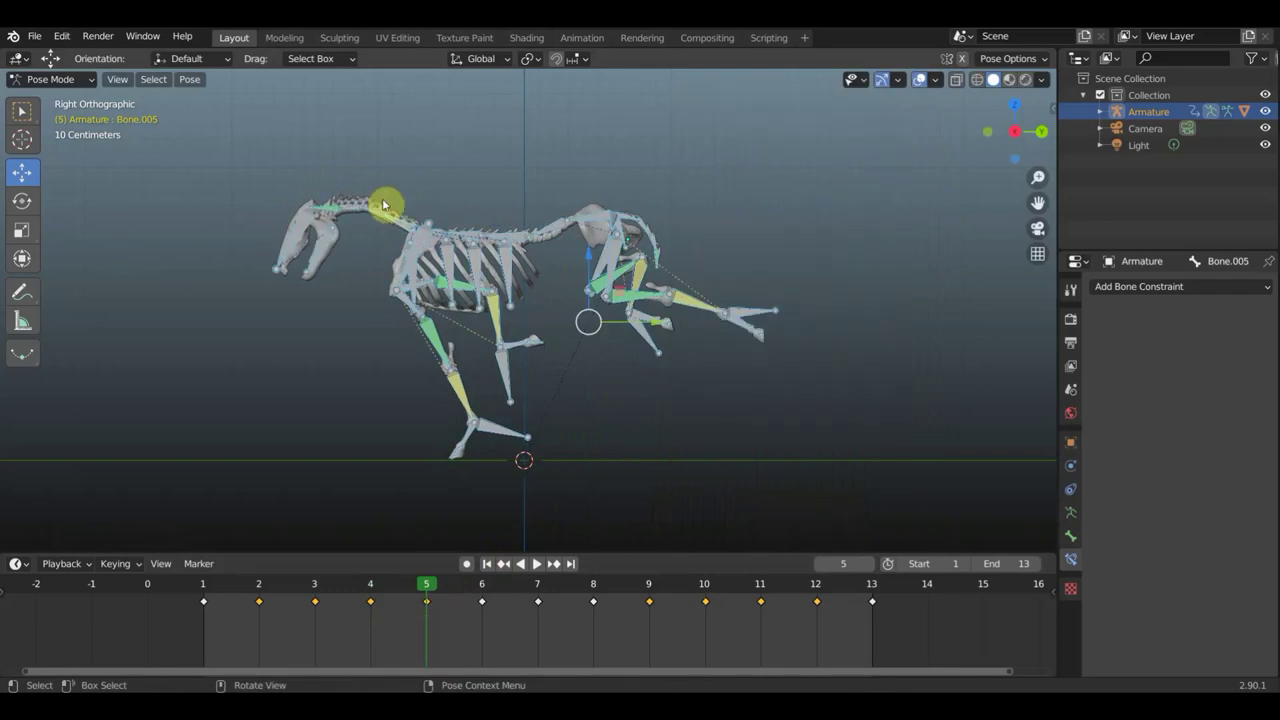
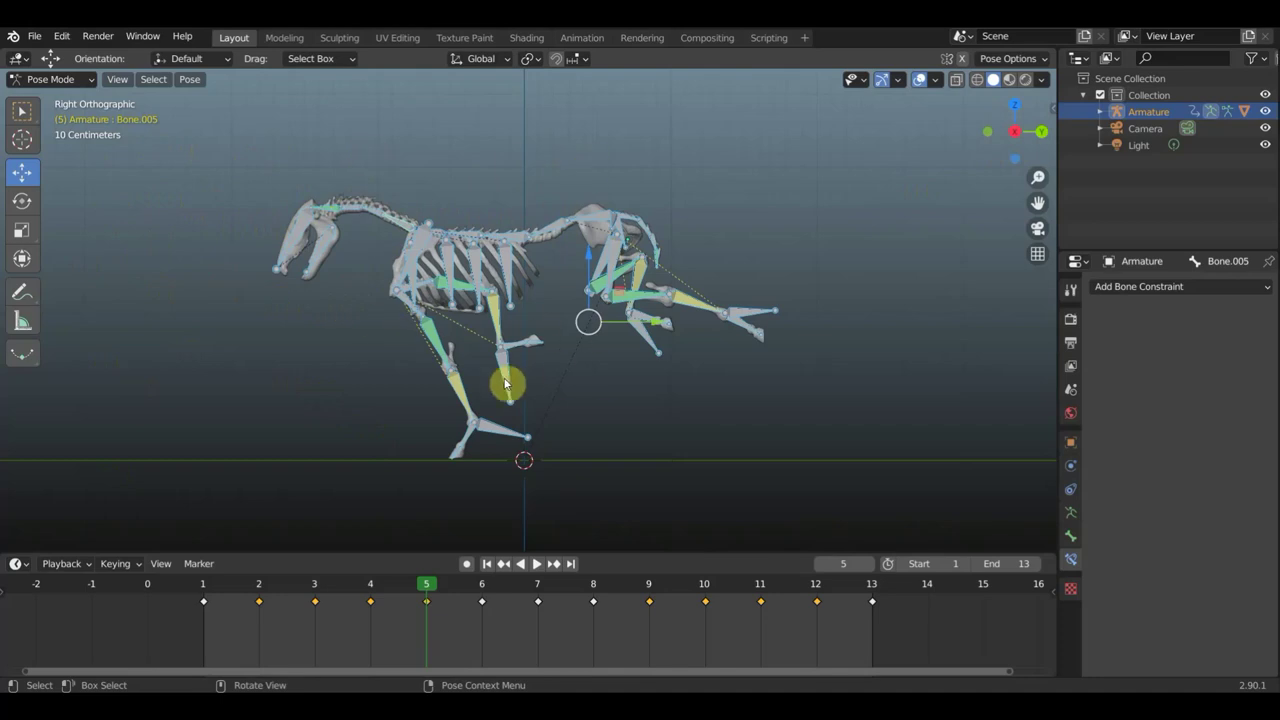
Review the gallop by scrubbing and playing it from the early frames
drag(436, 583, 214, 590)
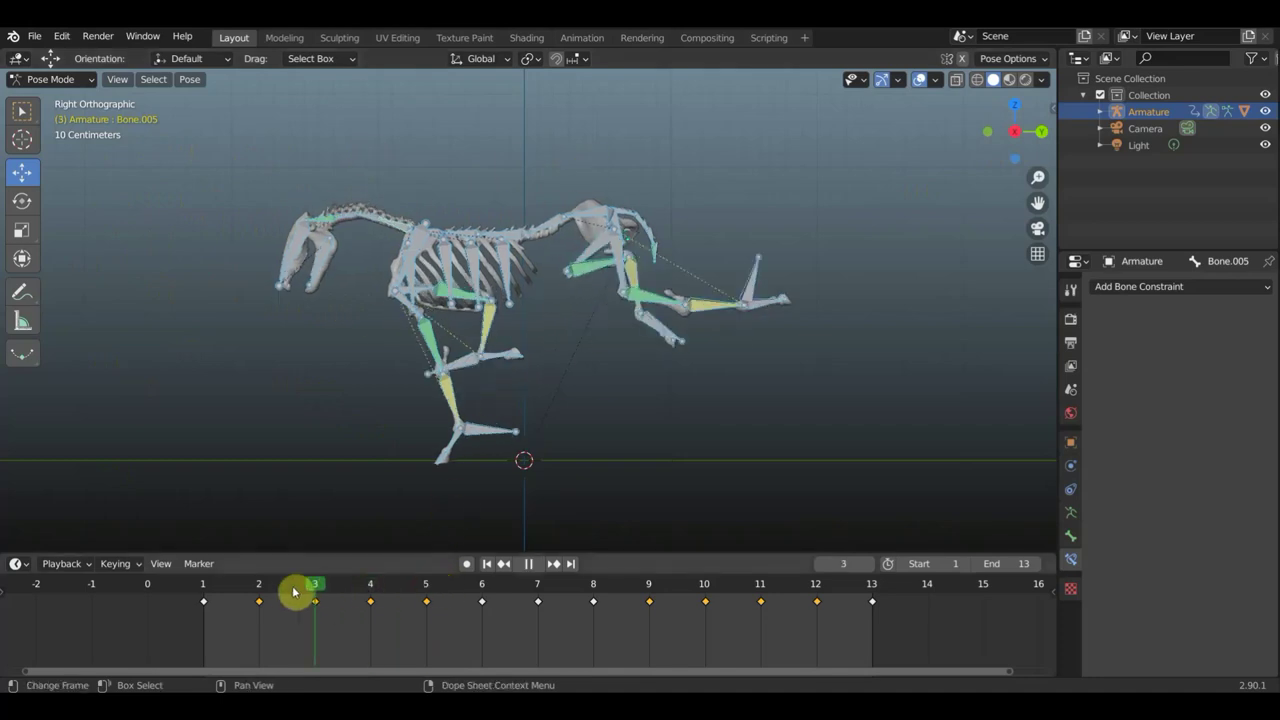
key(space)
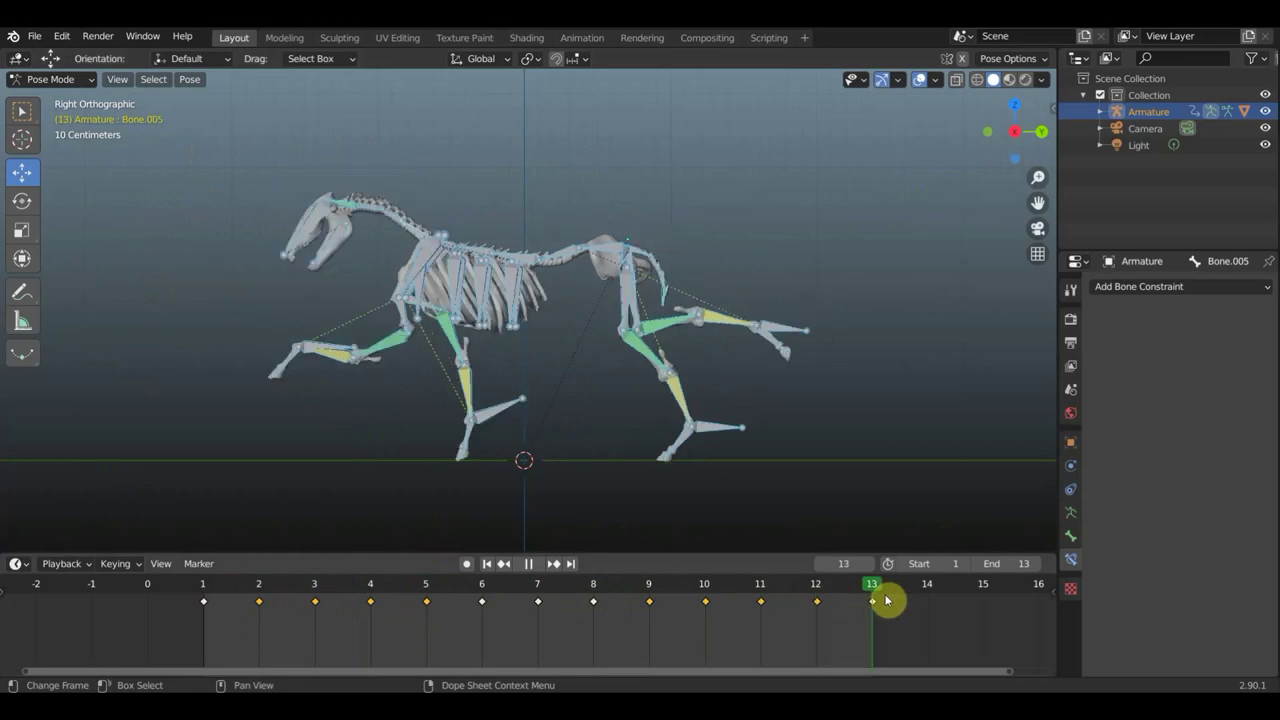
drag(887, 600, 490, 598)
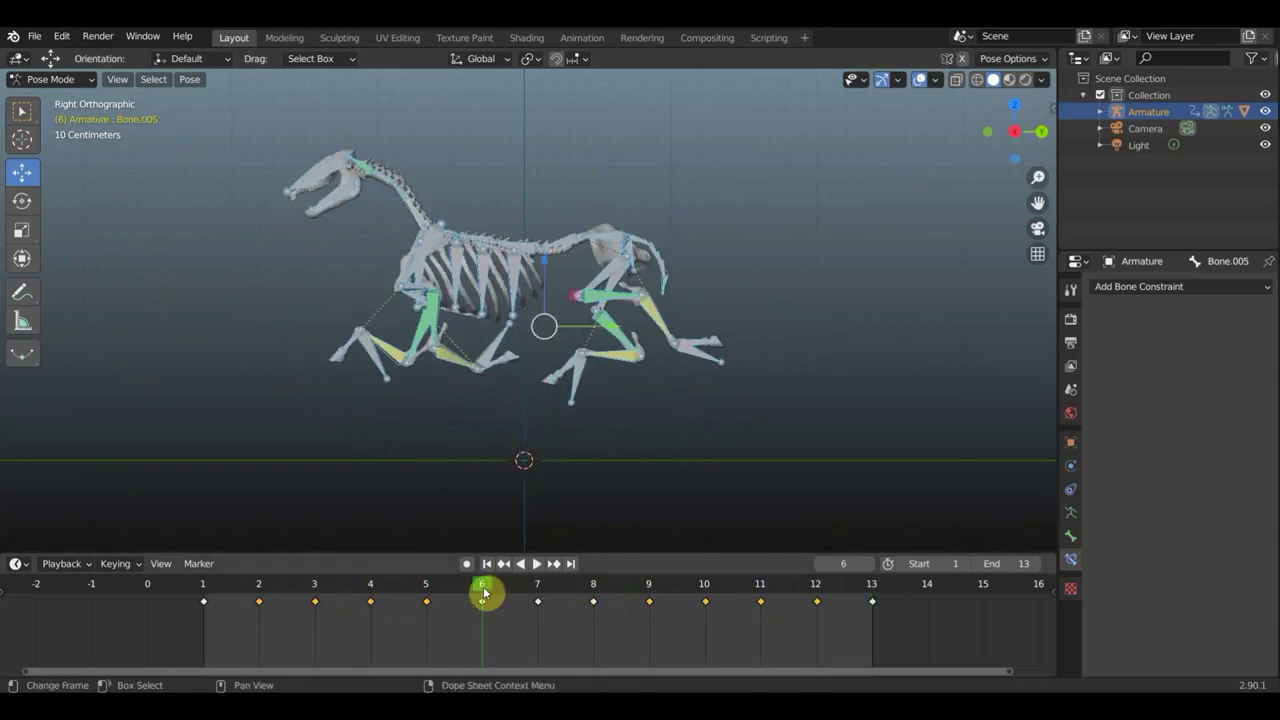
key(space)
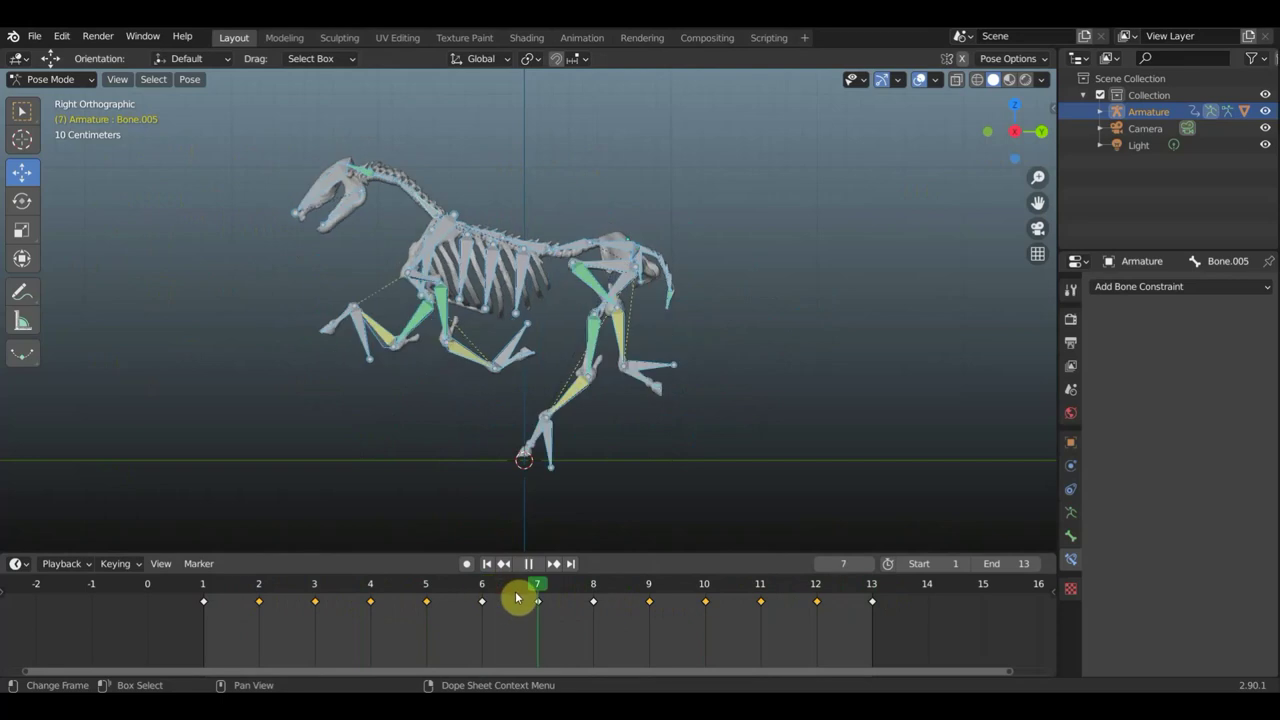
mouse_move(517, 598)
mouse_down()
mouse_move(380, 595)
mouse_move(819, 612)
mouse_up()
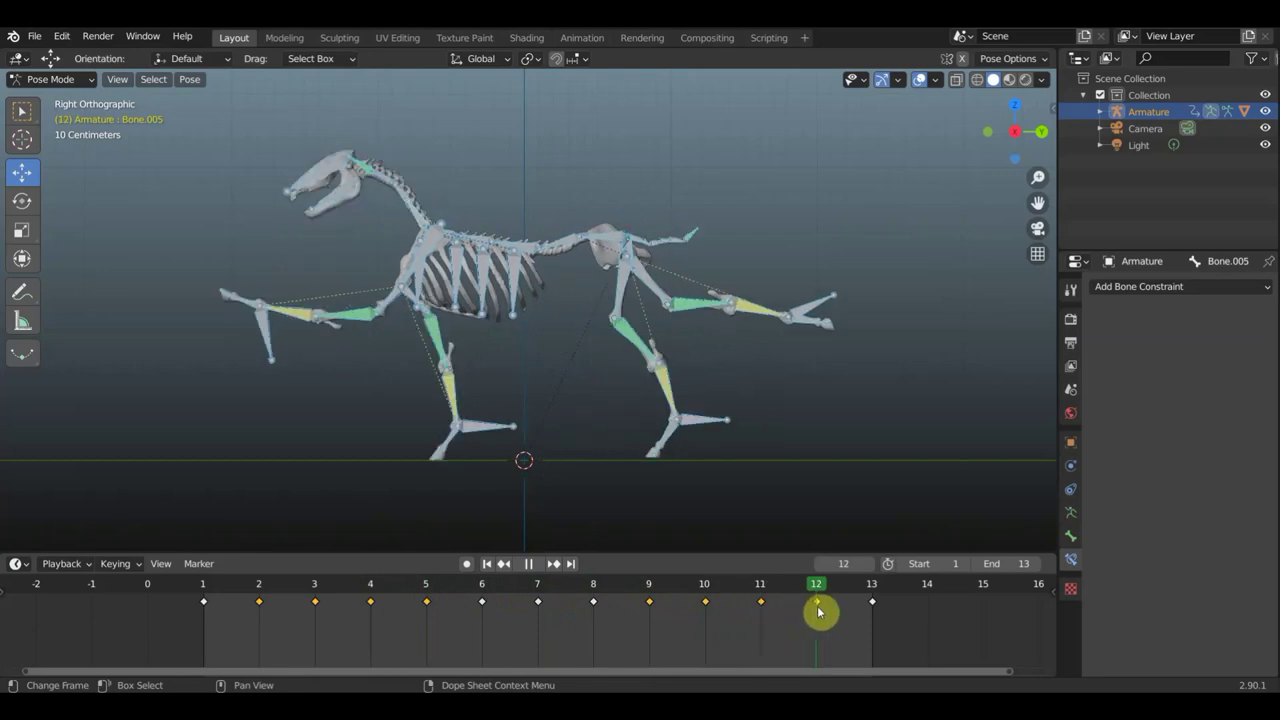
click(608, 251)
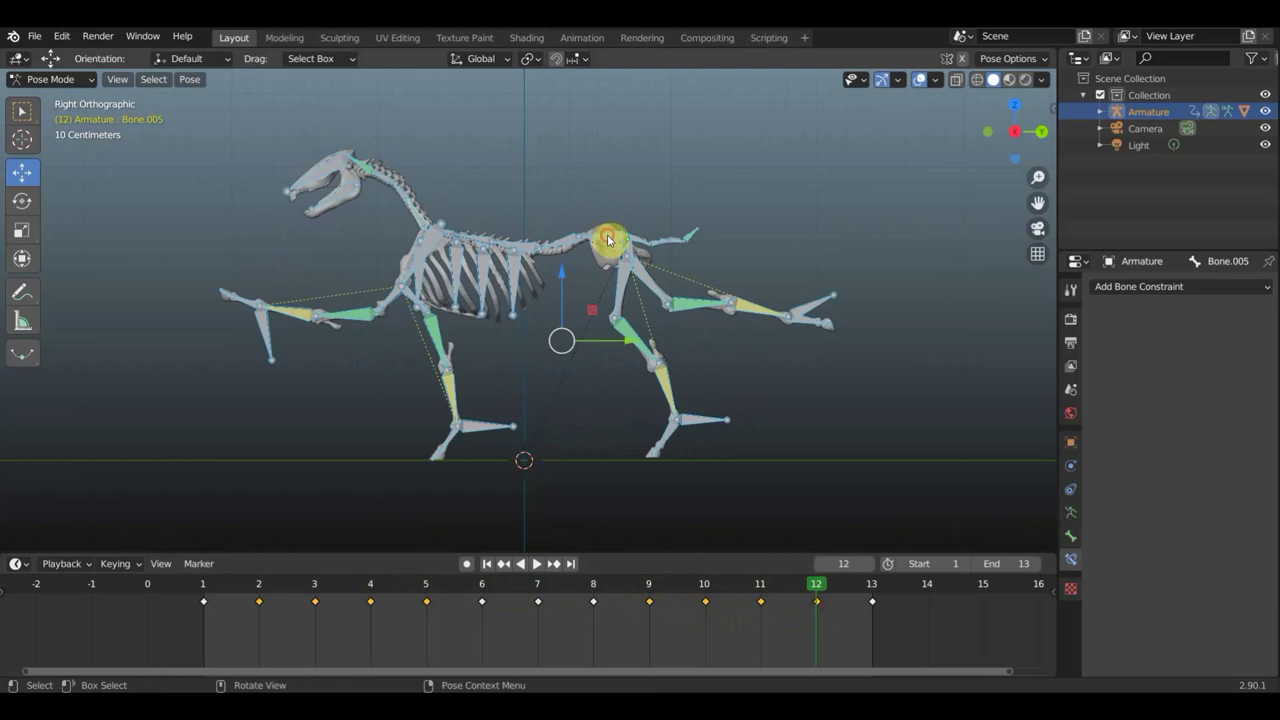
Select the hip root bone, replay from frame 7, and scrub to frame 12
click(750, 243)
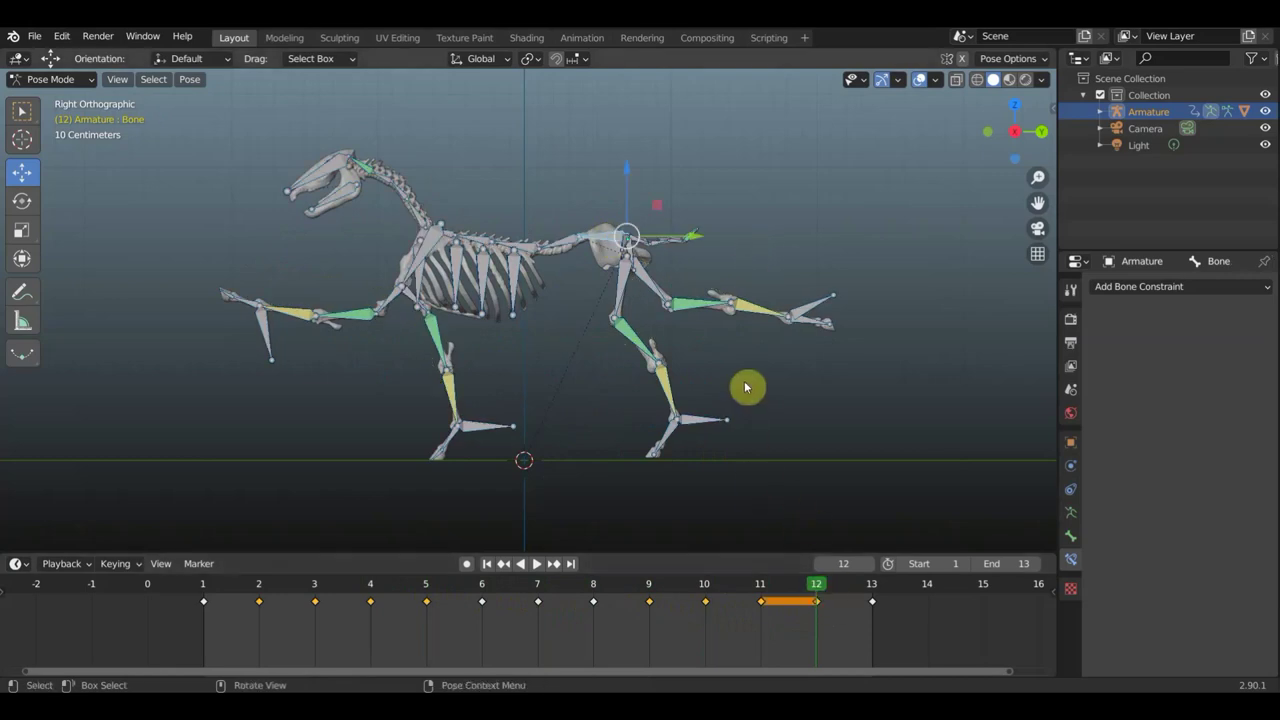
click(538, 596)
key(space)
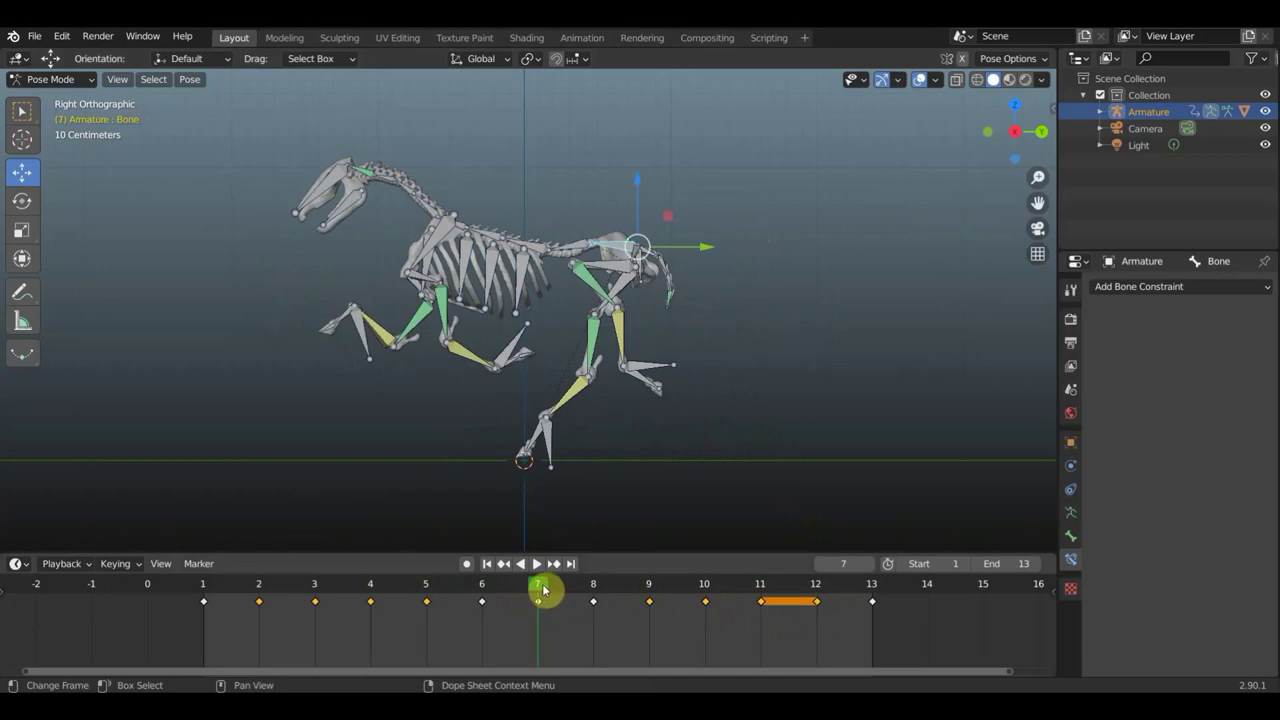
drag(541, 588, 190, 582)
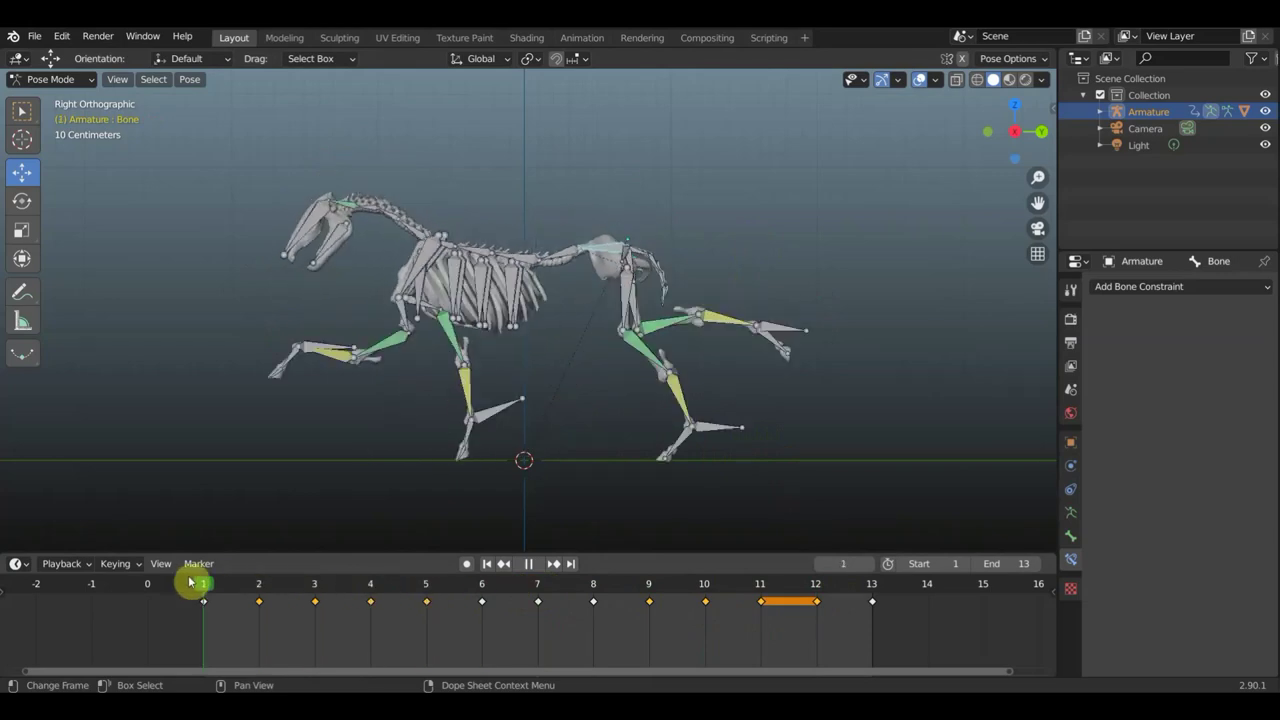
drag(193, 584, 820, 604)
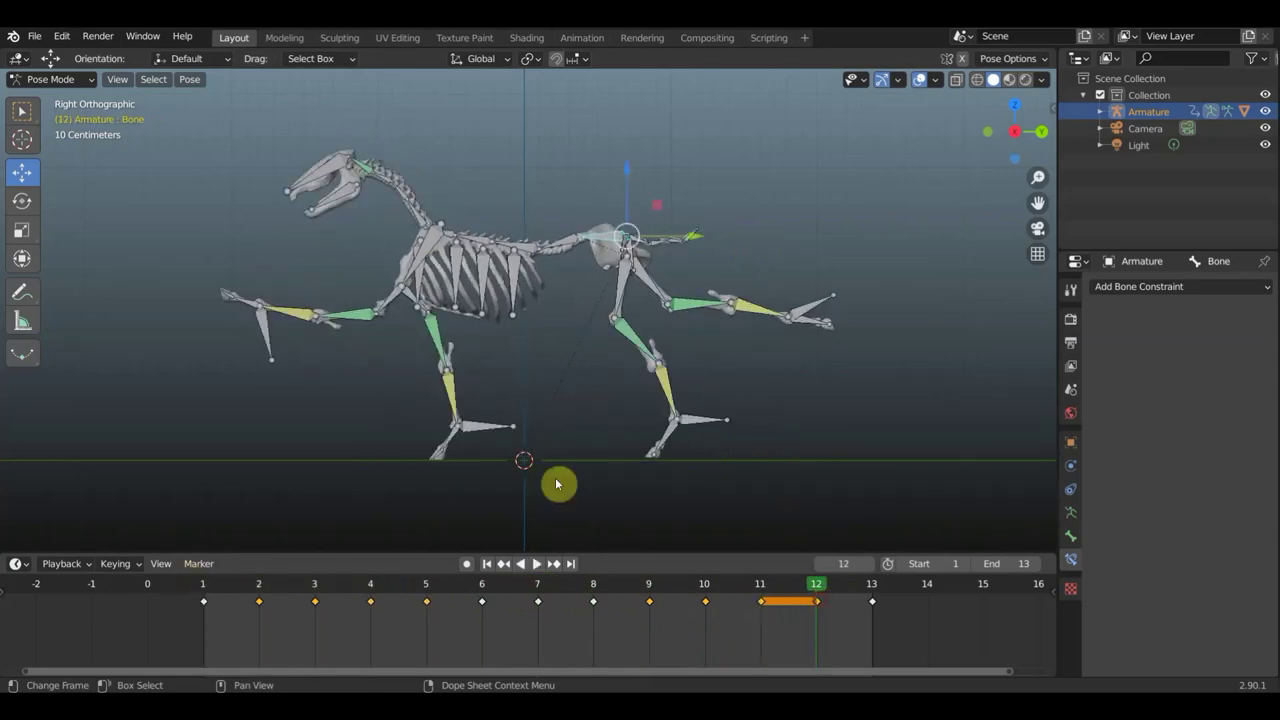
At frame 12, lower the hip bone slightly along Z and key all bones' location and rotation
click(610, 241)
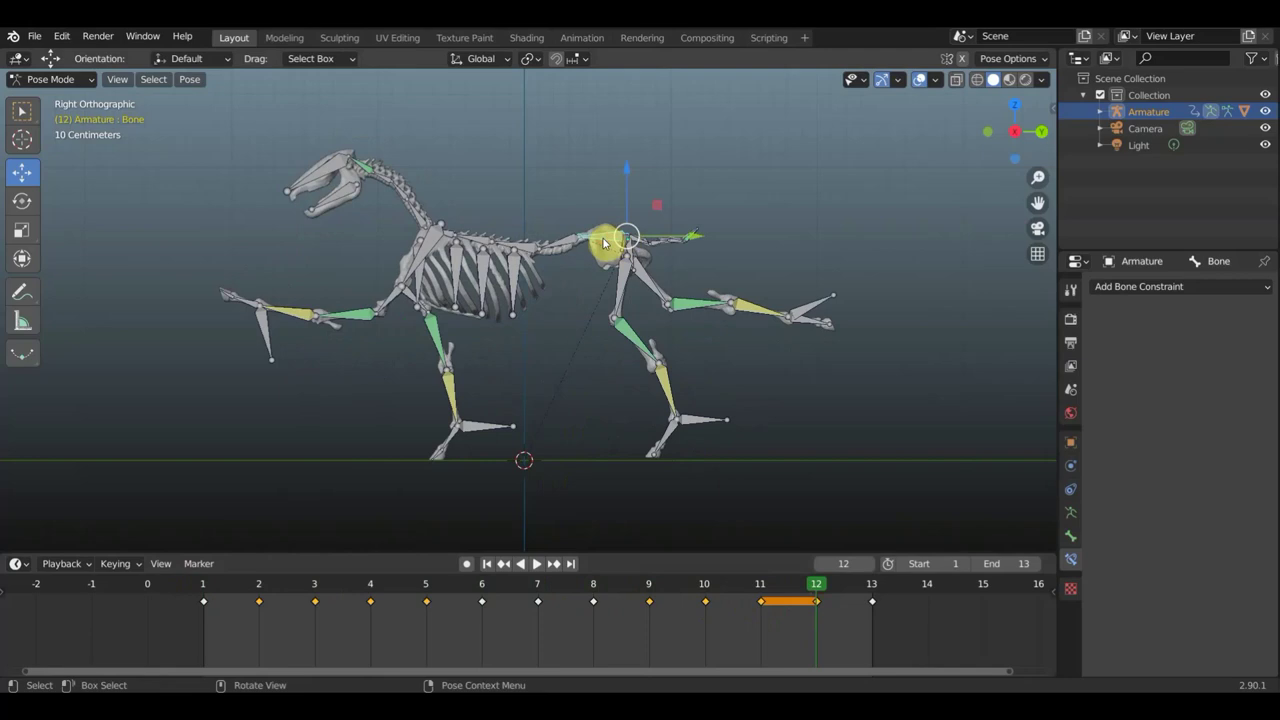
drag(629, 178, 742, 172)
key(a)
key(k)
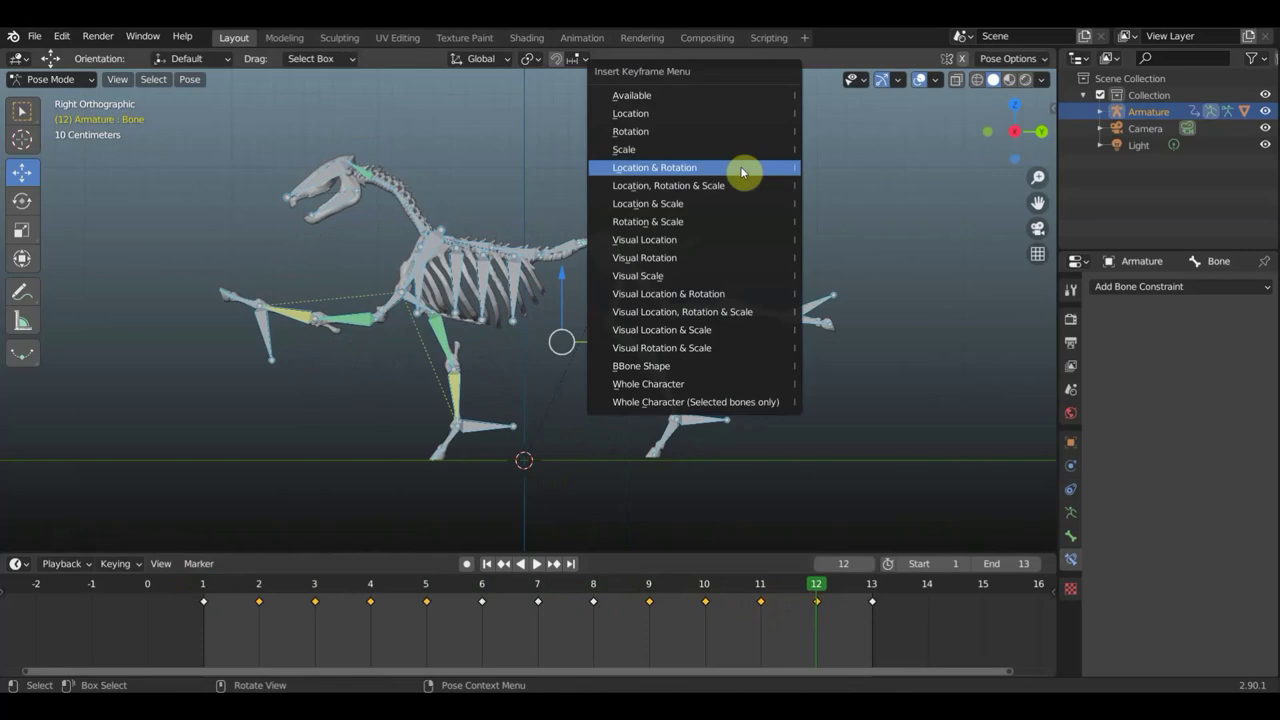
click(740, 168)
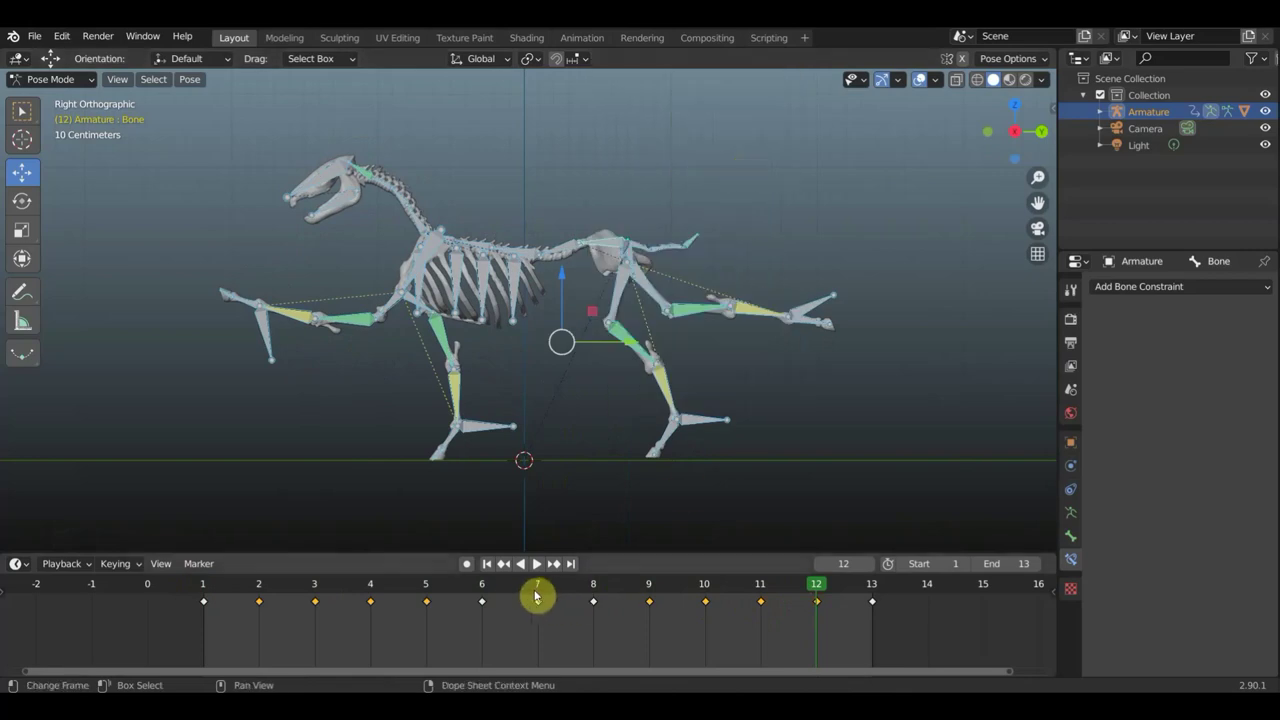
click(537, 596)
At frame 7, rotate the tail's base bone upward
click(481, 590)
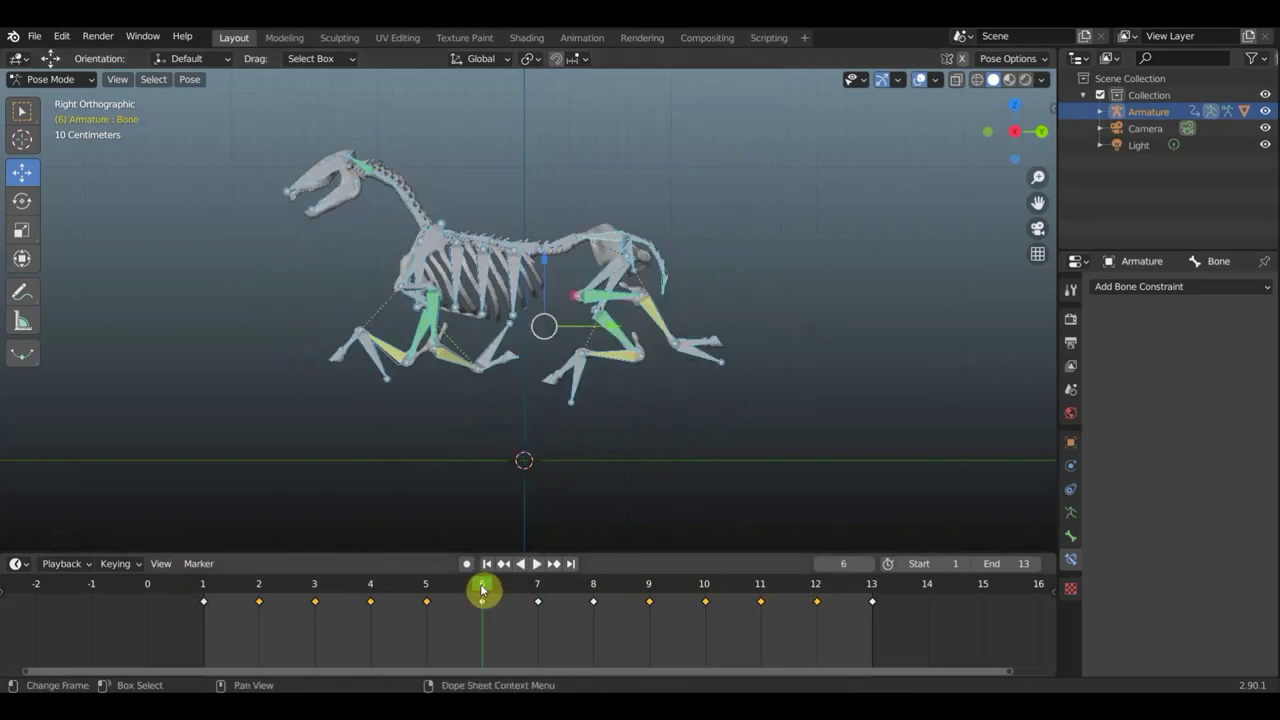
click(595, 596)
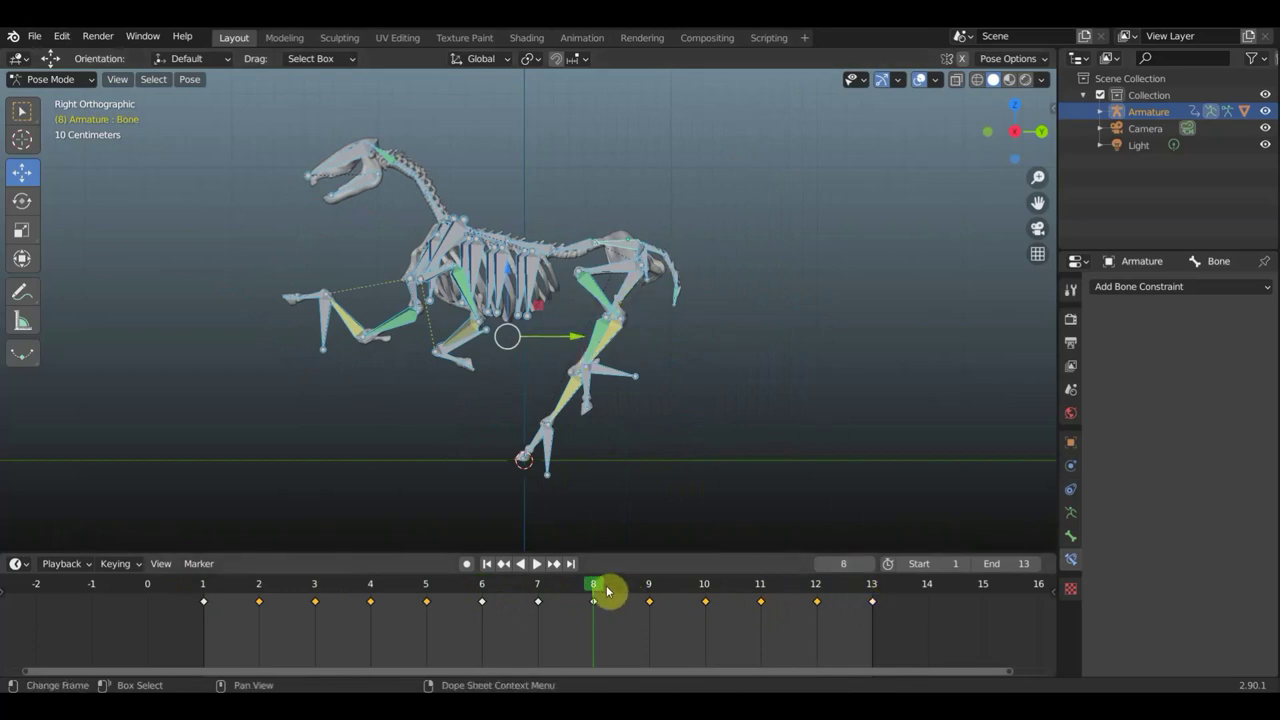
click(542, 594)
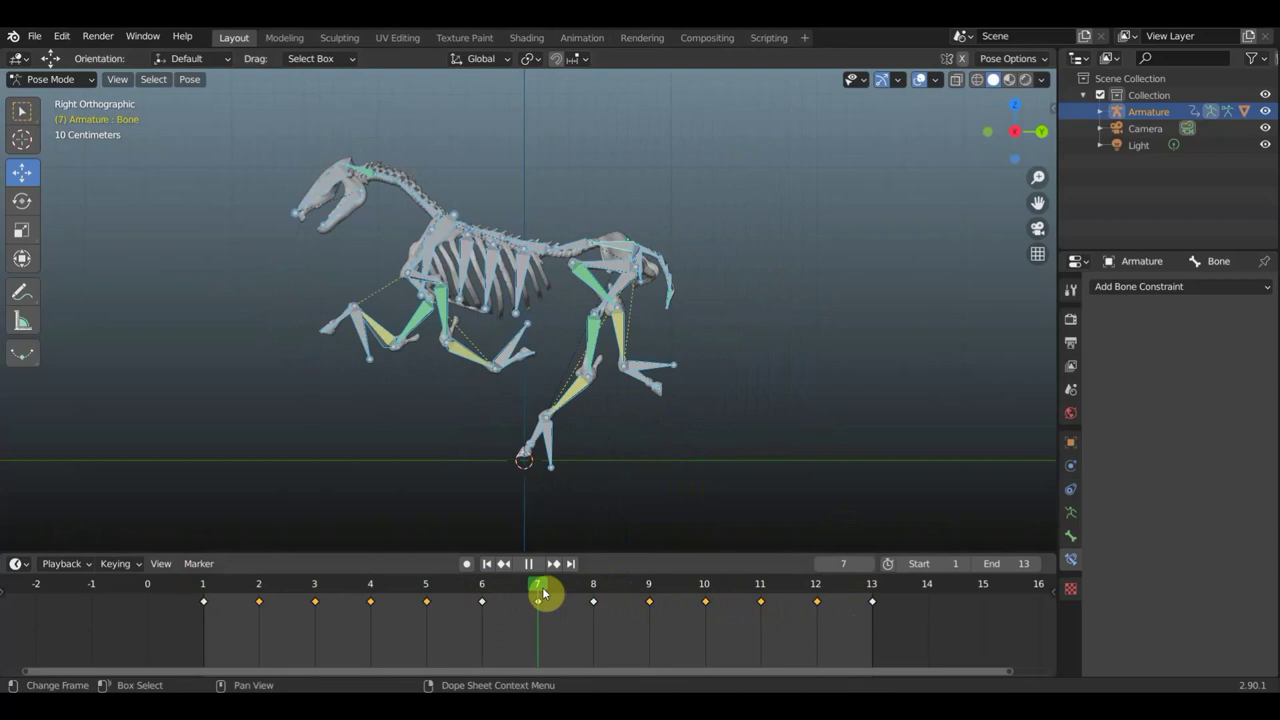
click(681, 263)
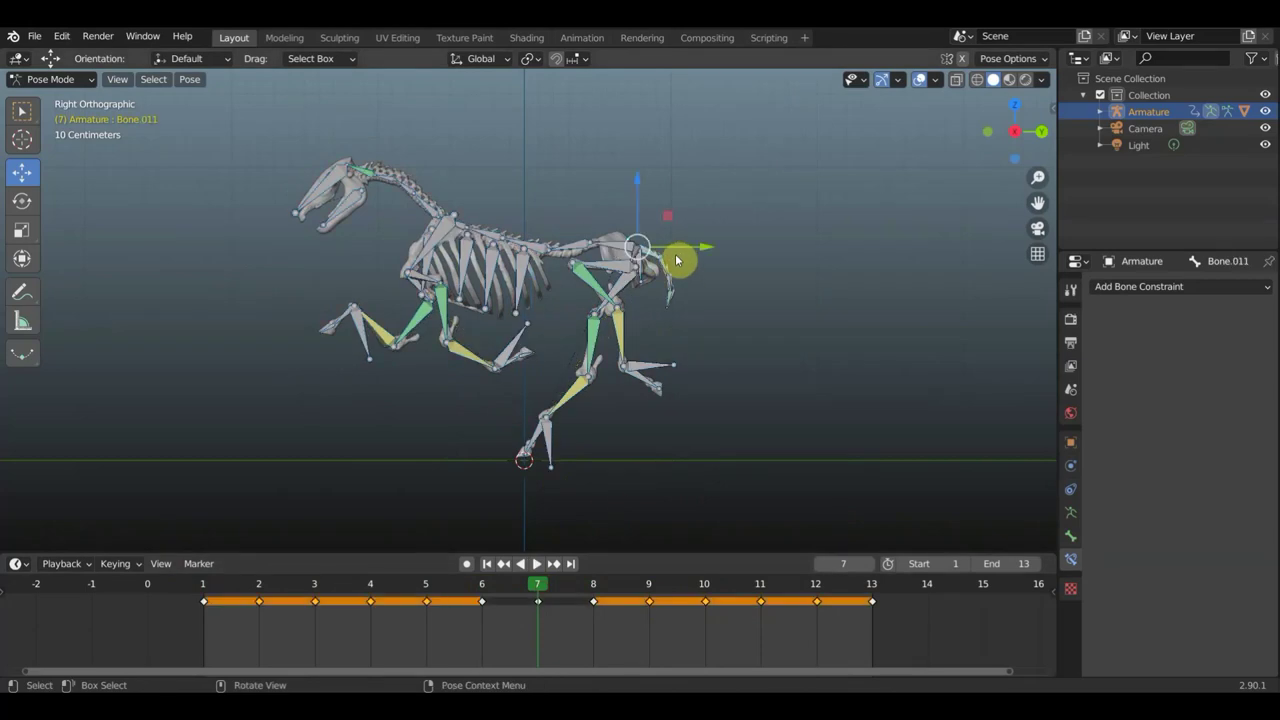
click(12, 116)
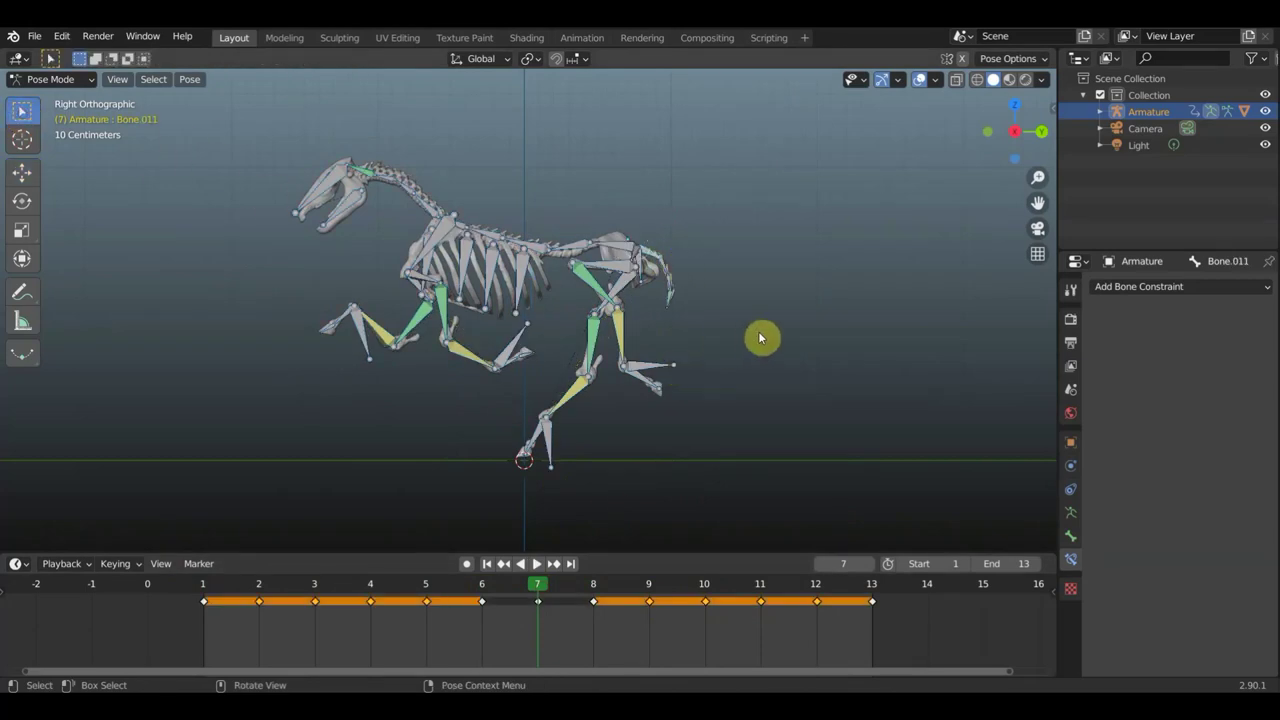
key(r)
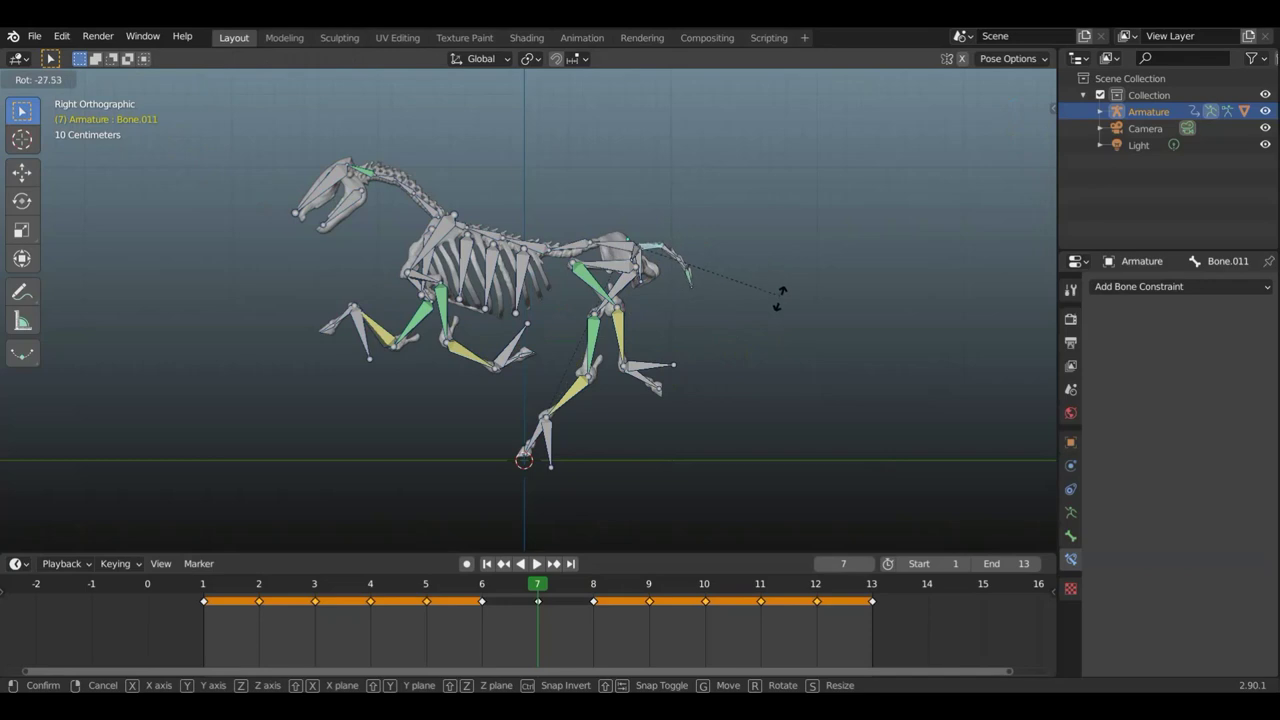
click(779, 303)
Rotate the next tail bone to point straight back and key the whole pose's location and rotation
click(665, 258)
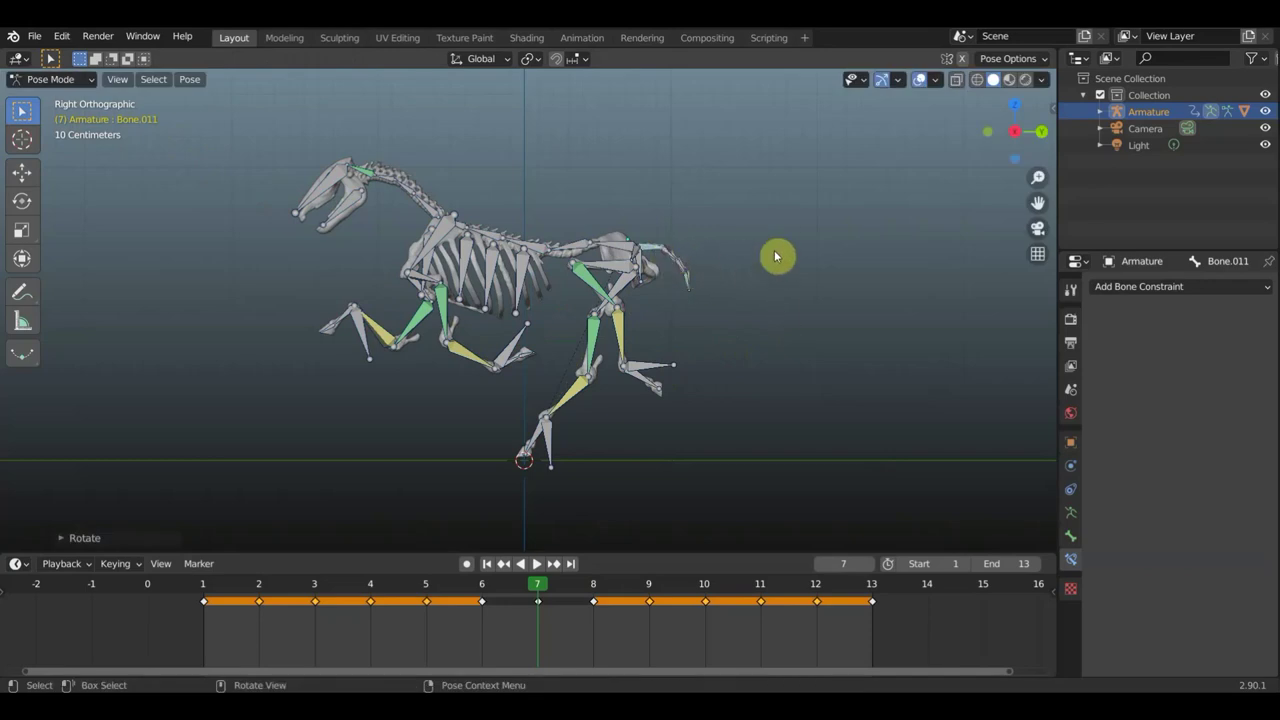
key(r)
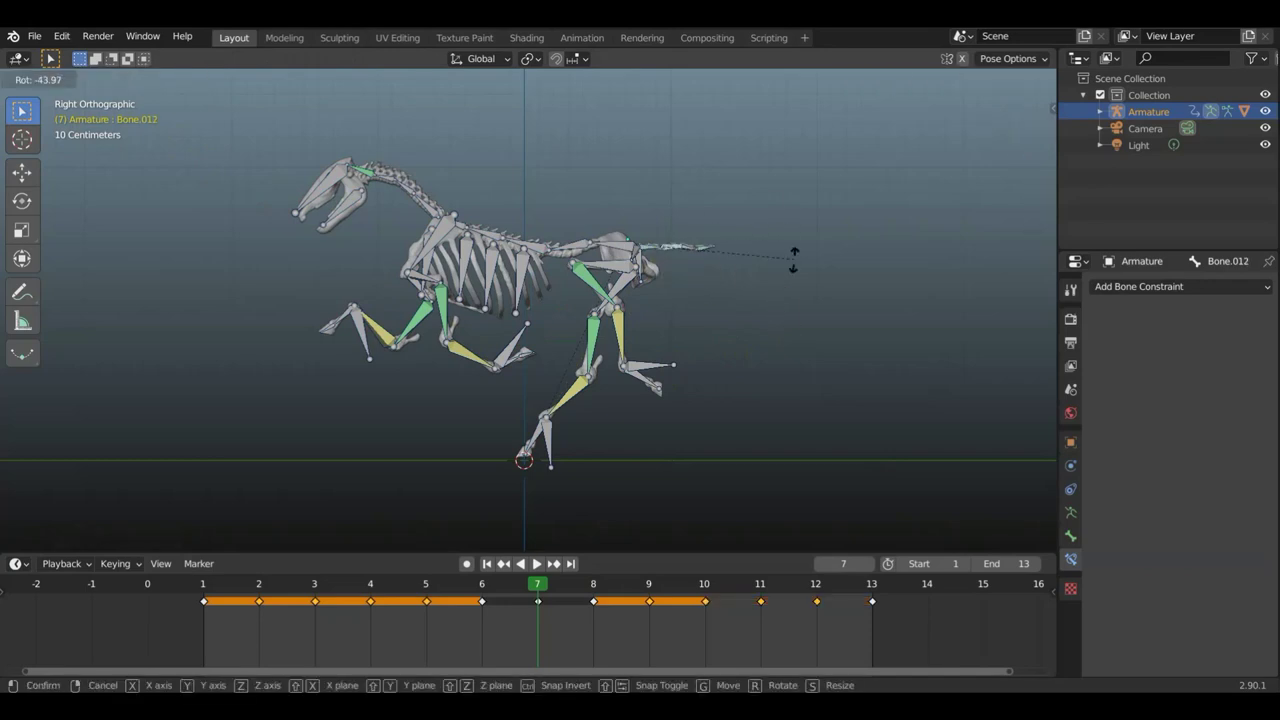
click(796, 262)
key(a)
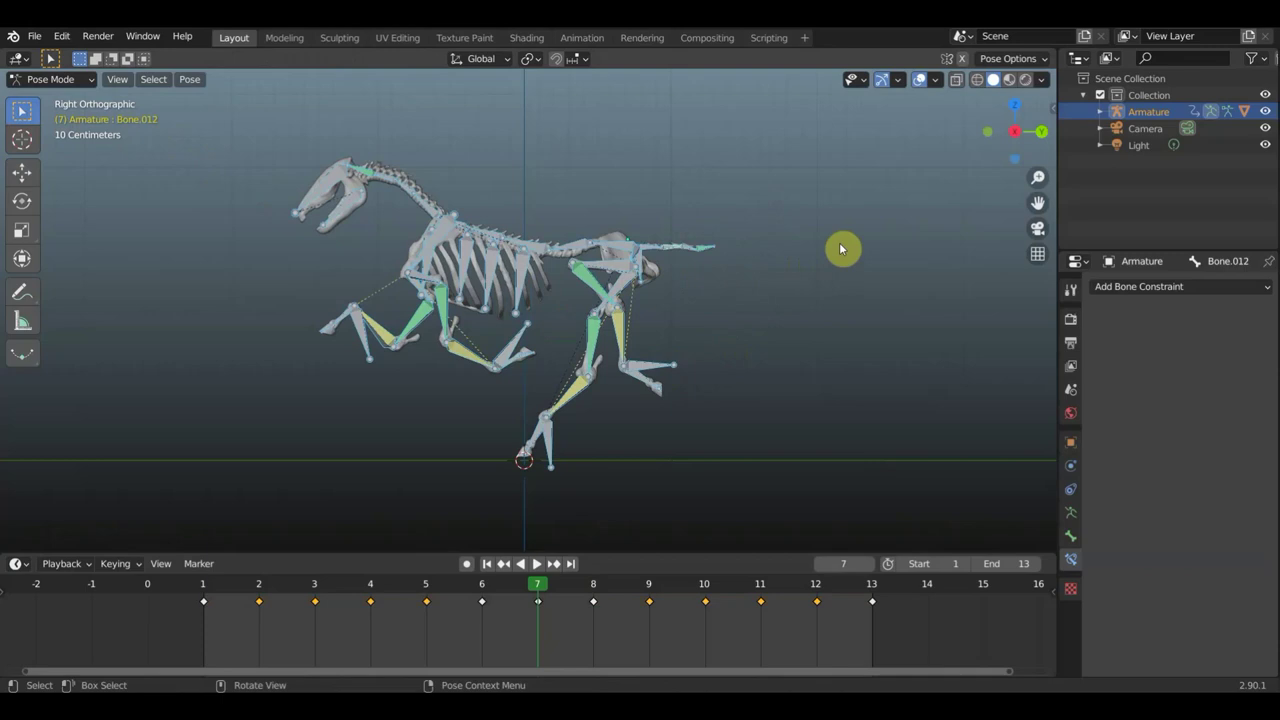
key(i)
click(840, 248)
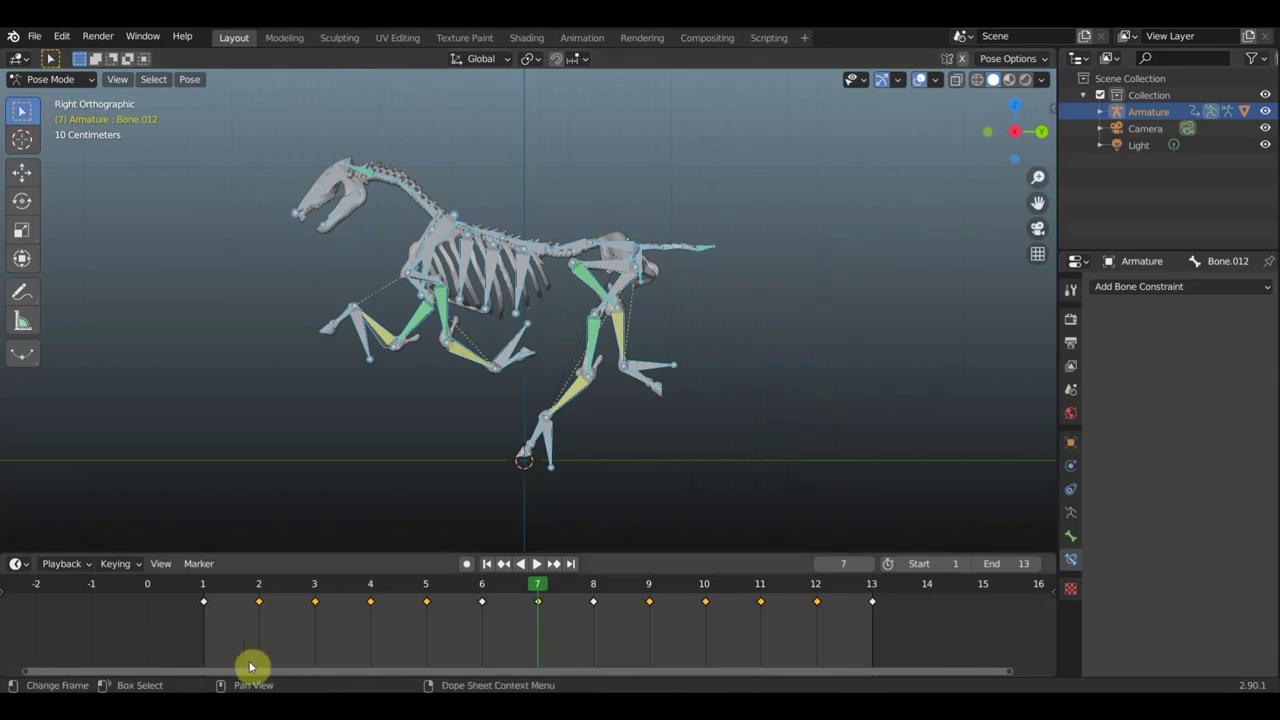
Play and scrub the gallop between frames 2 and 7 to check the tail, then go to frame 12
key(space)
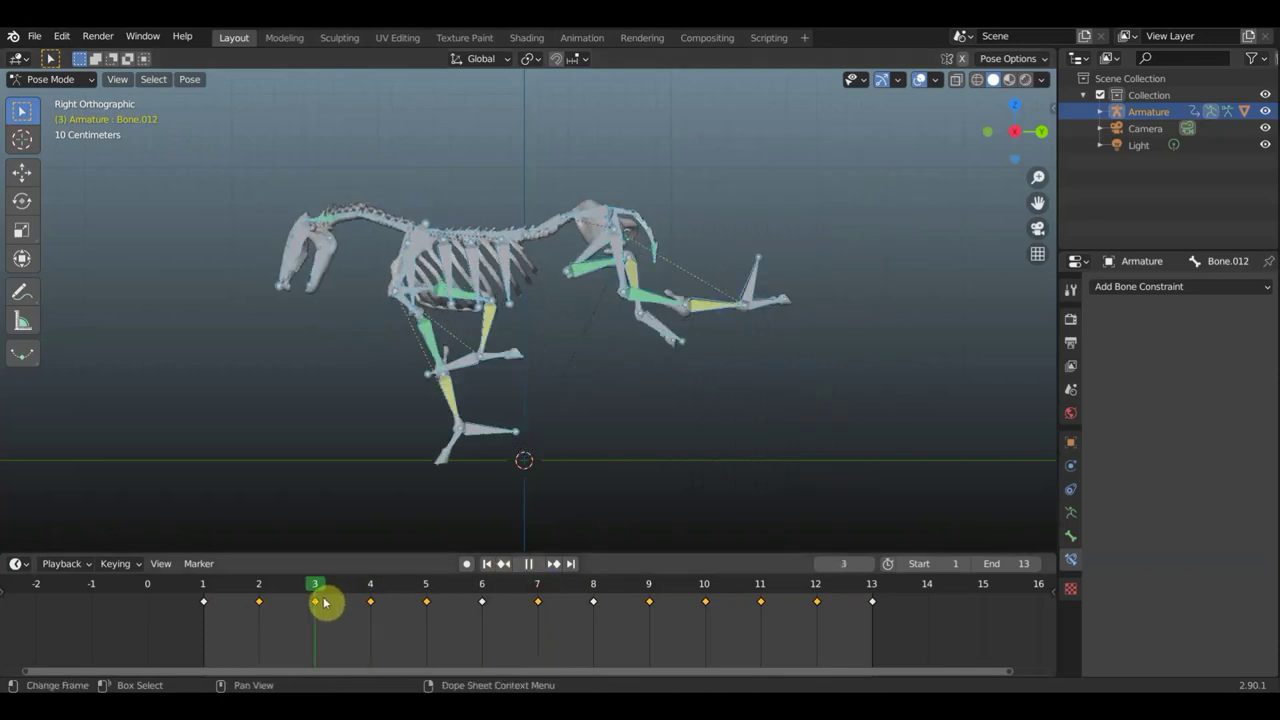
mouse_move(314, 603)
mouse_down()
mouse_move(257, 606)
mouse_move(763, 626)
mouse_move(672, 622)
mouse_up()
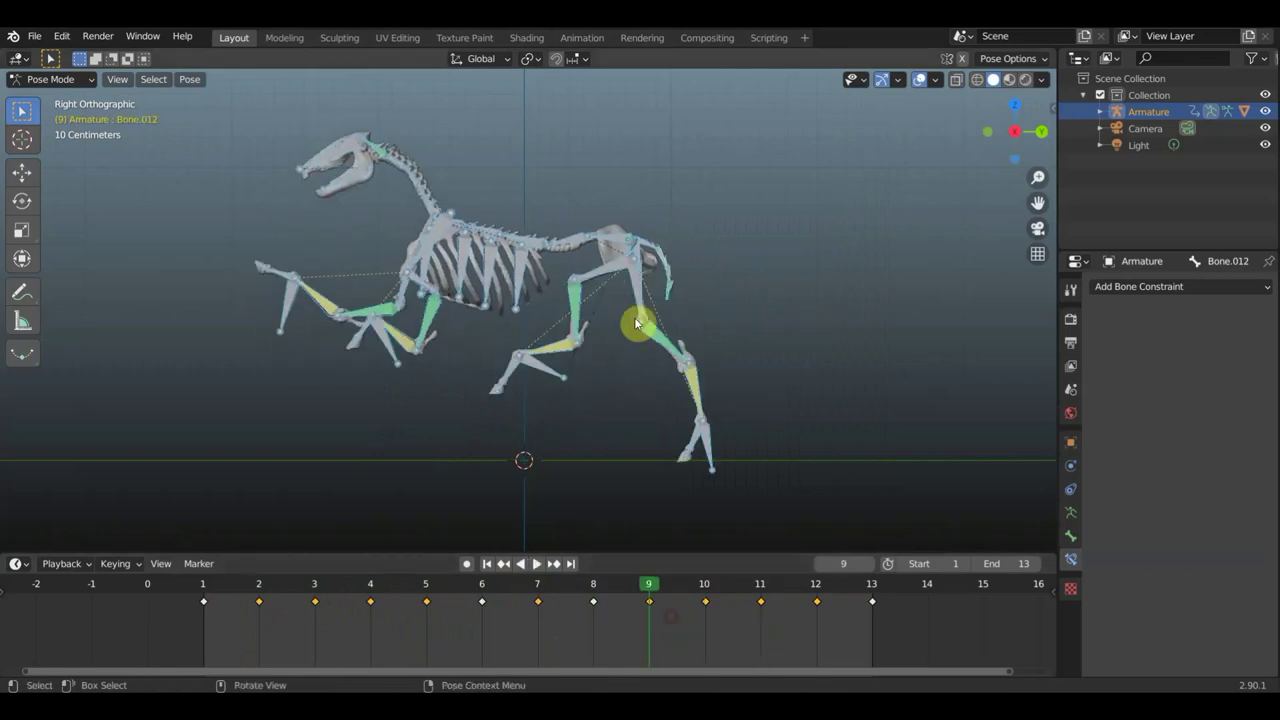
drag(668, 261, 732, 289)
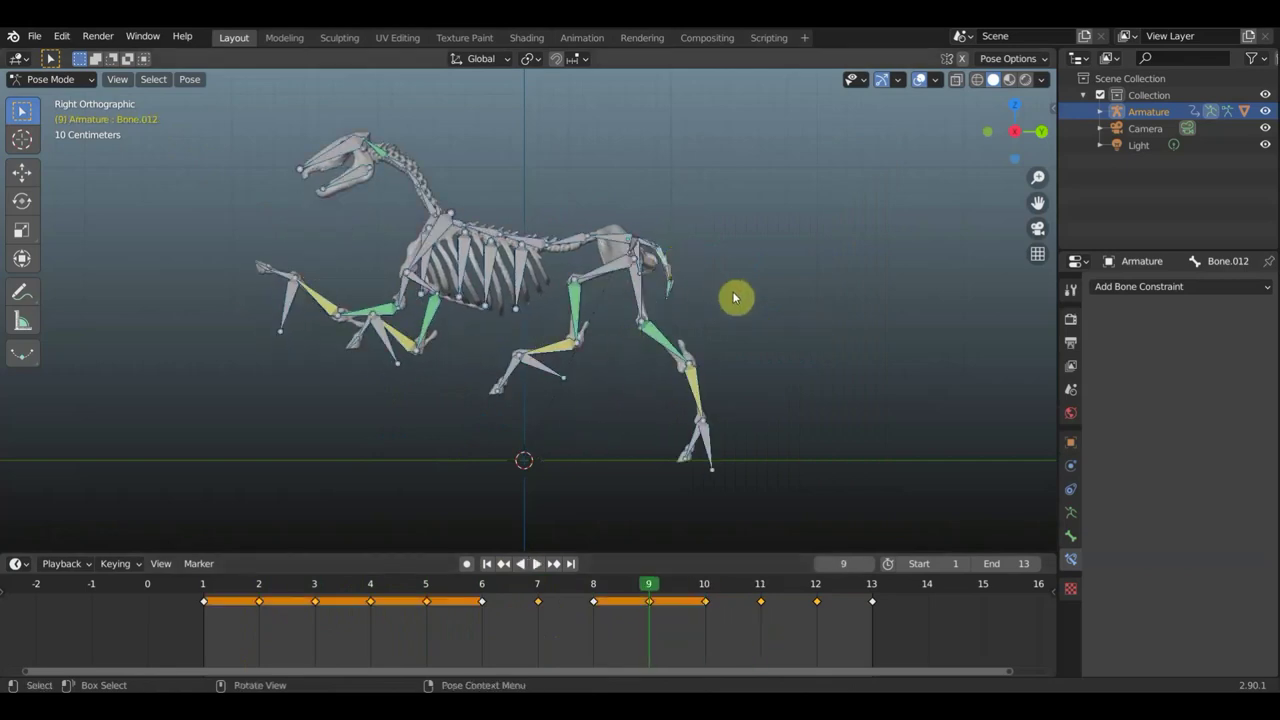
click(818, 603)
click(820, 601)
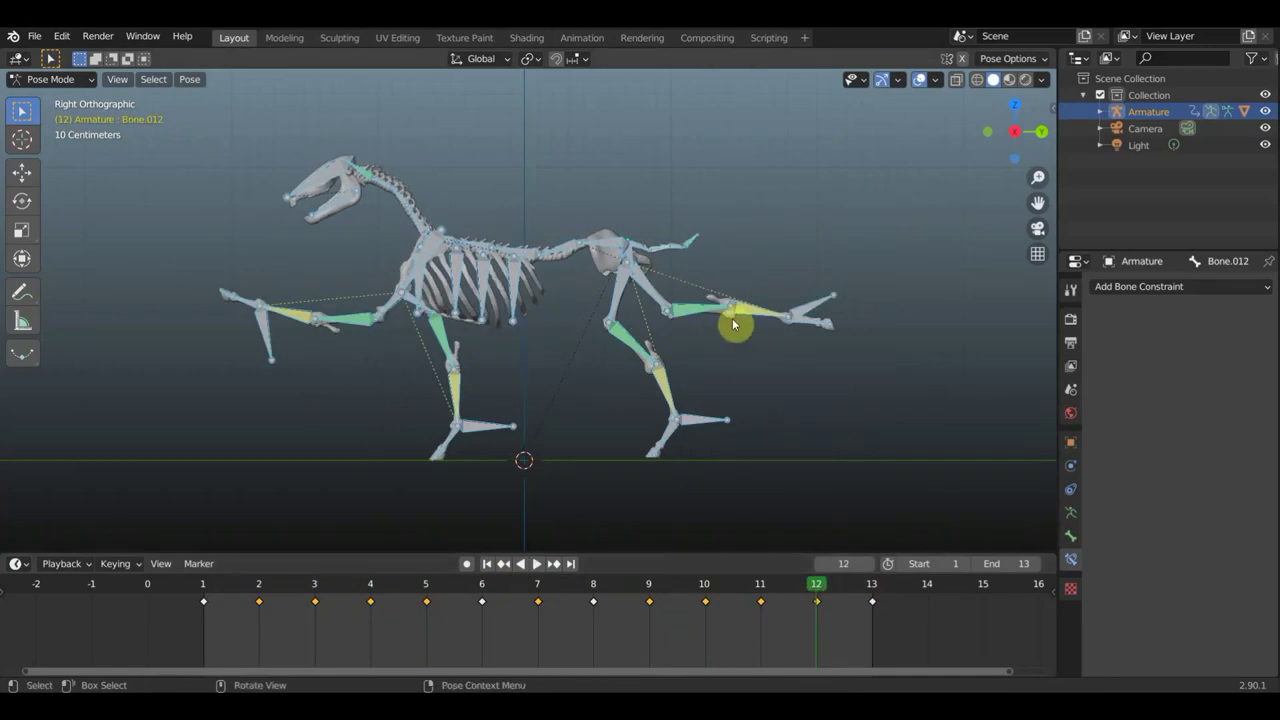
Rotate the tail bone to a new angle and key location and rotation for all bones at frame 12
click(790, 278)
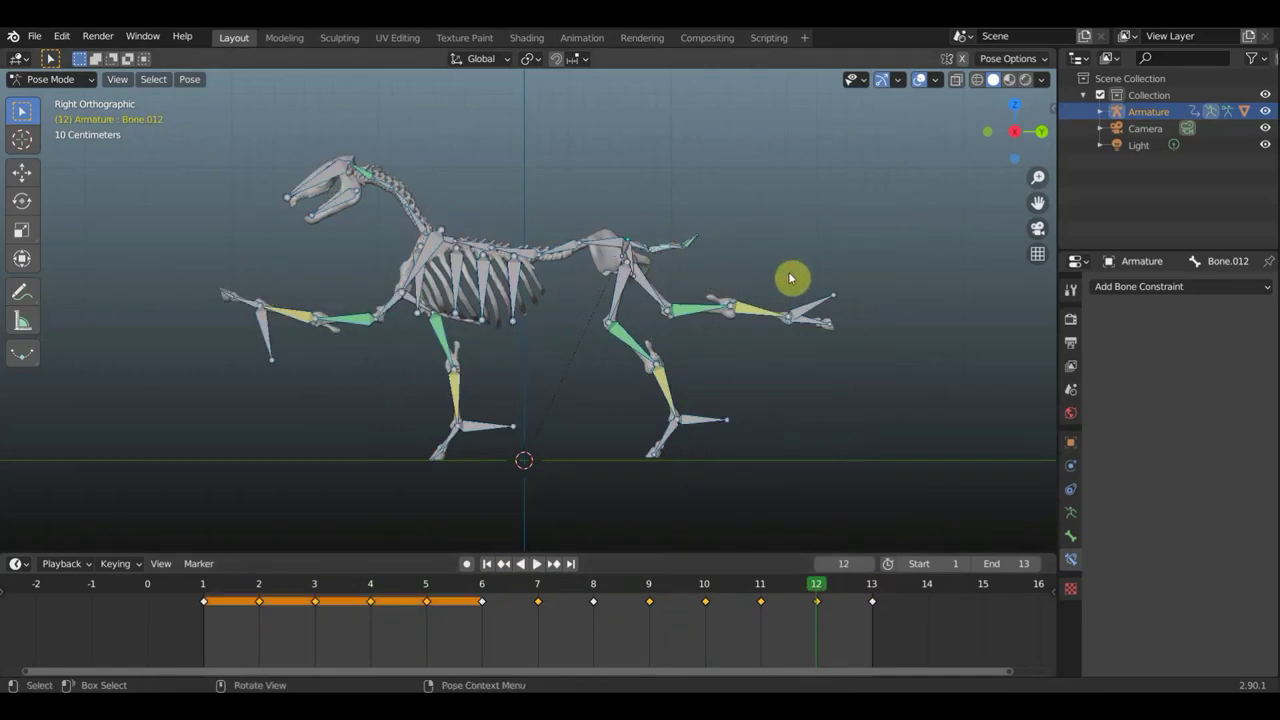
key(r)
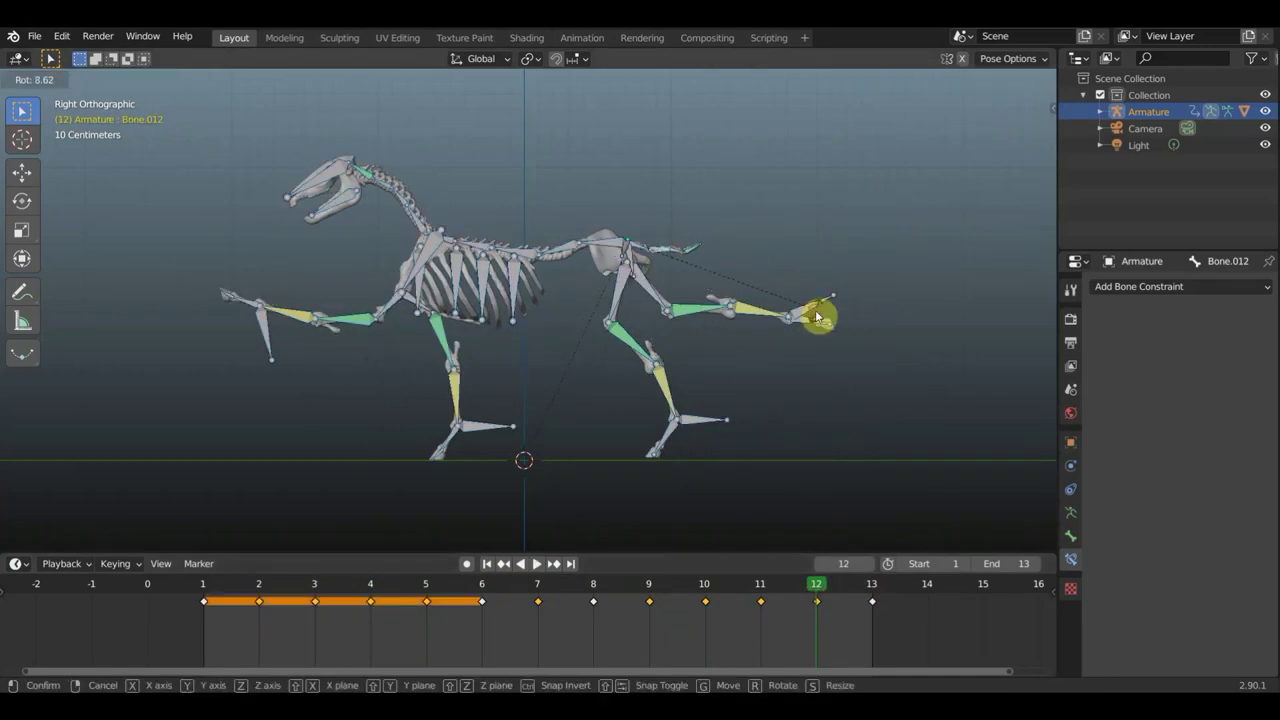
click(815, 305)
key(a)
key(i)
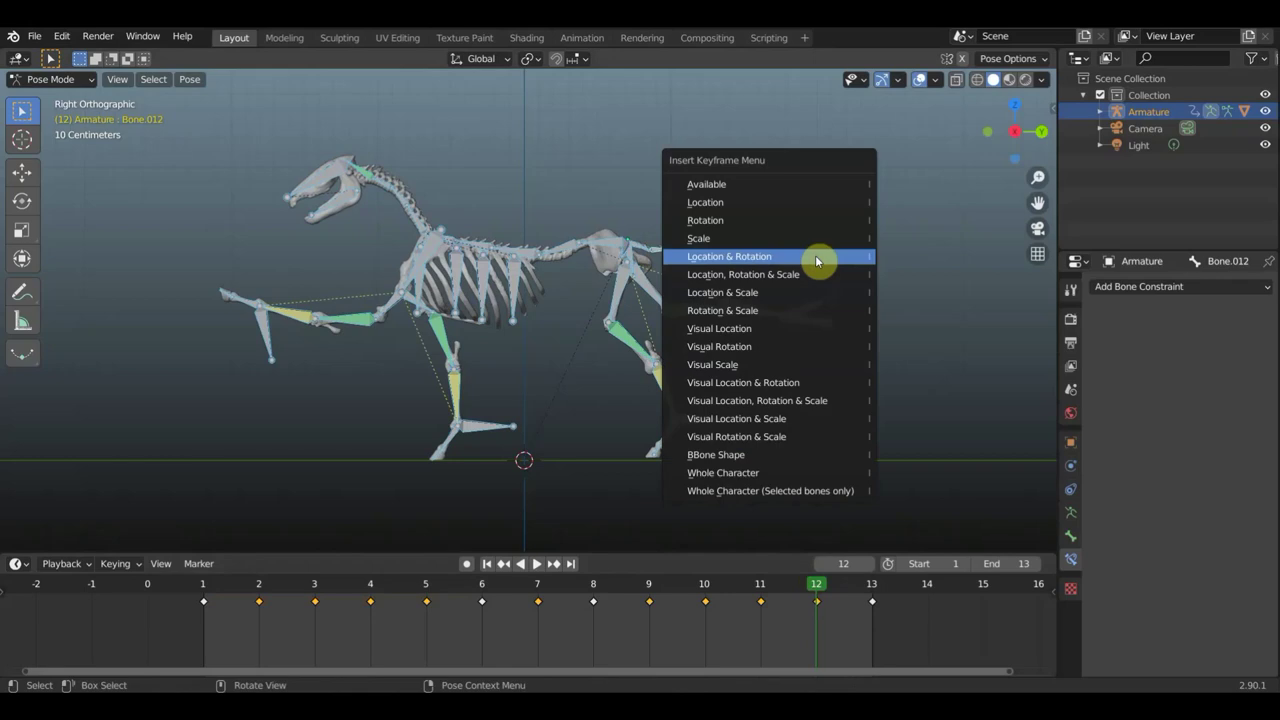
click(816, 259)
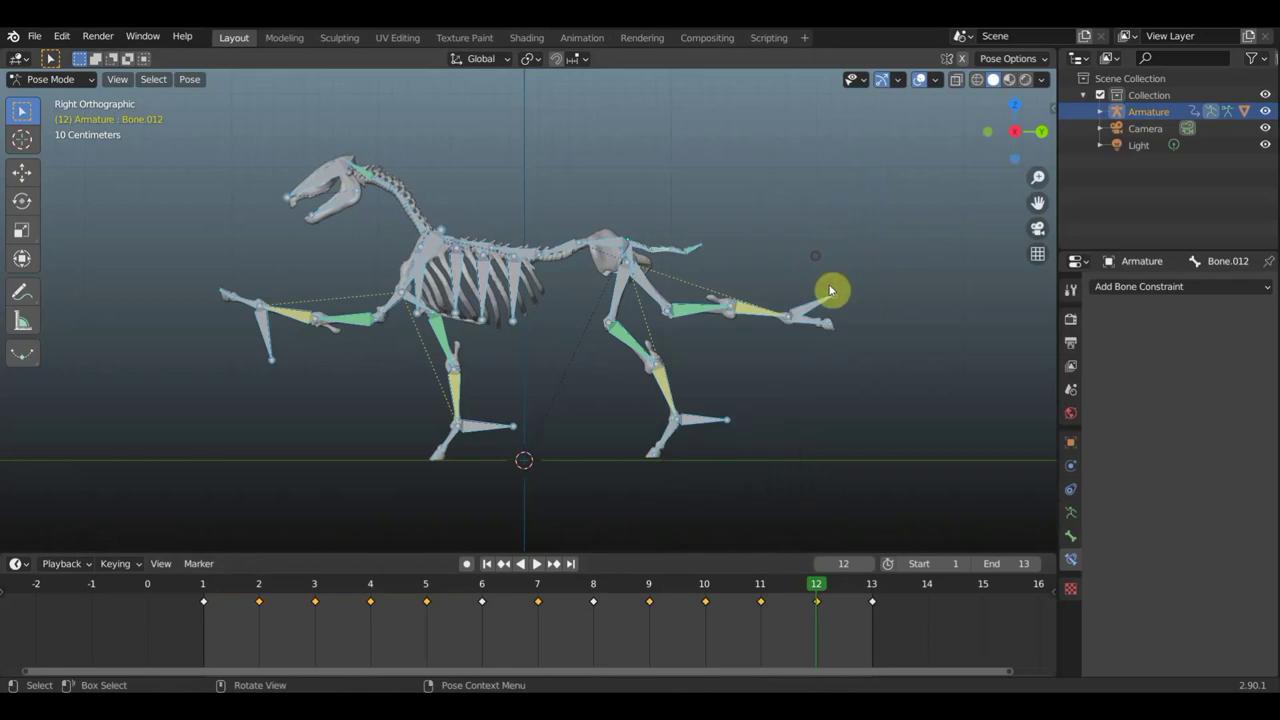
At frame 13, rotate the tail bone and key location and rotation for the whole skeleton
click(876, 596)
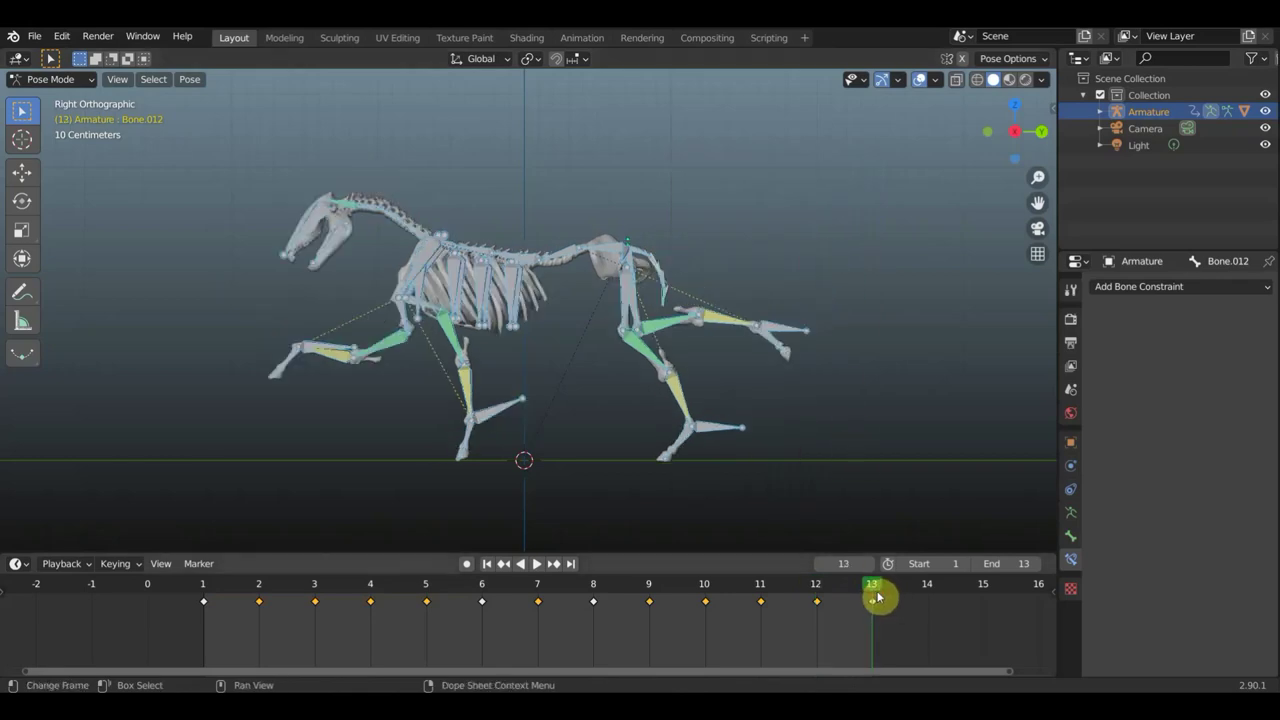
click(700, 266)
key(r)
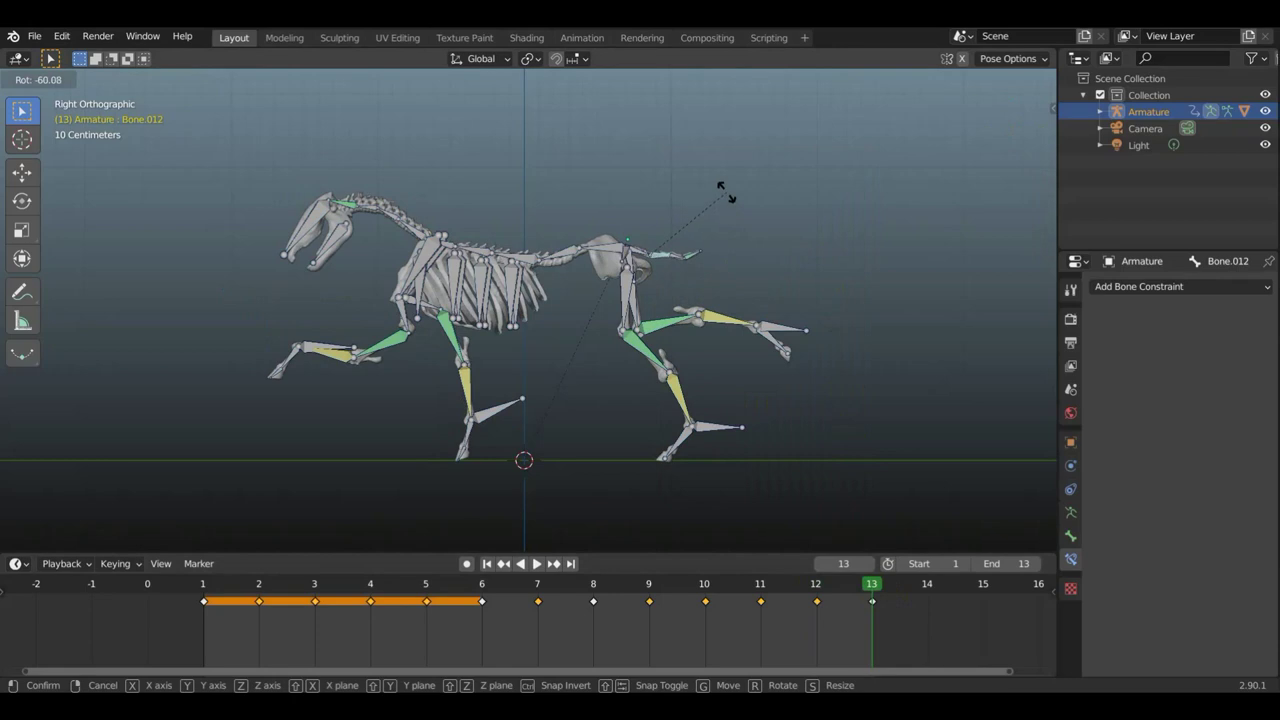
click(728, 197)
key(a)
key(i)
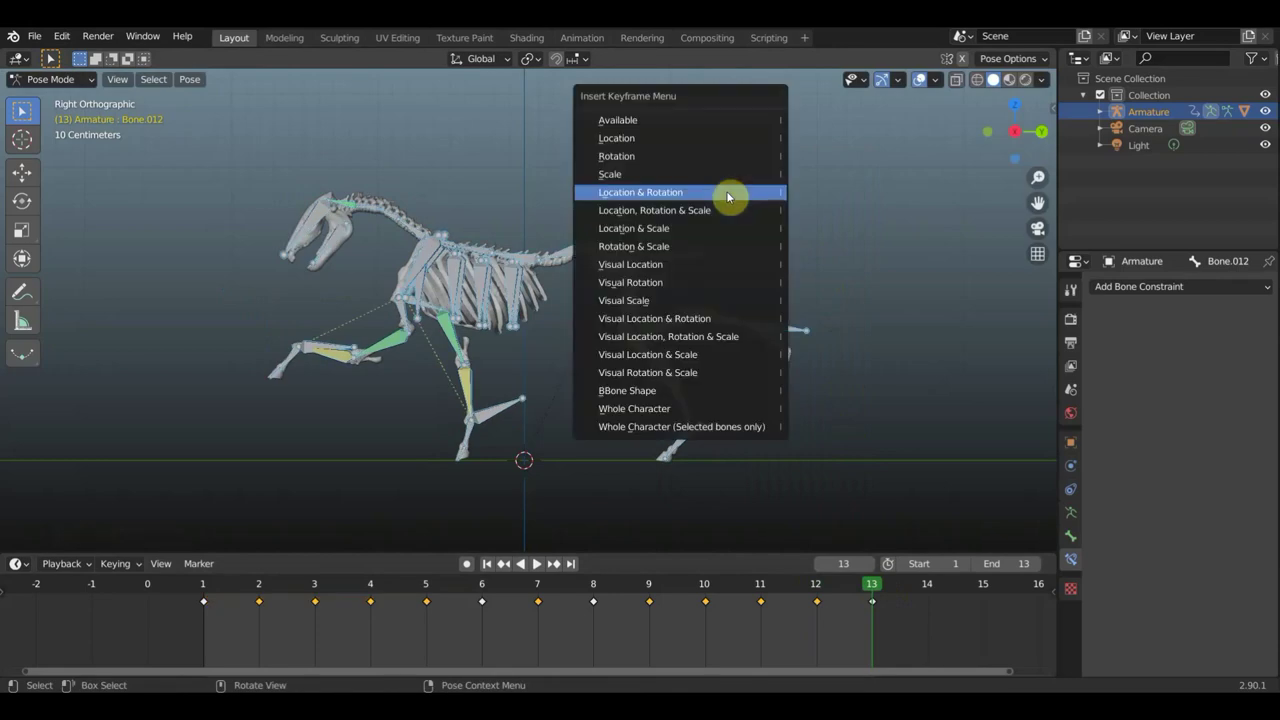
click(728, 196)
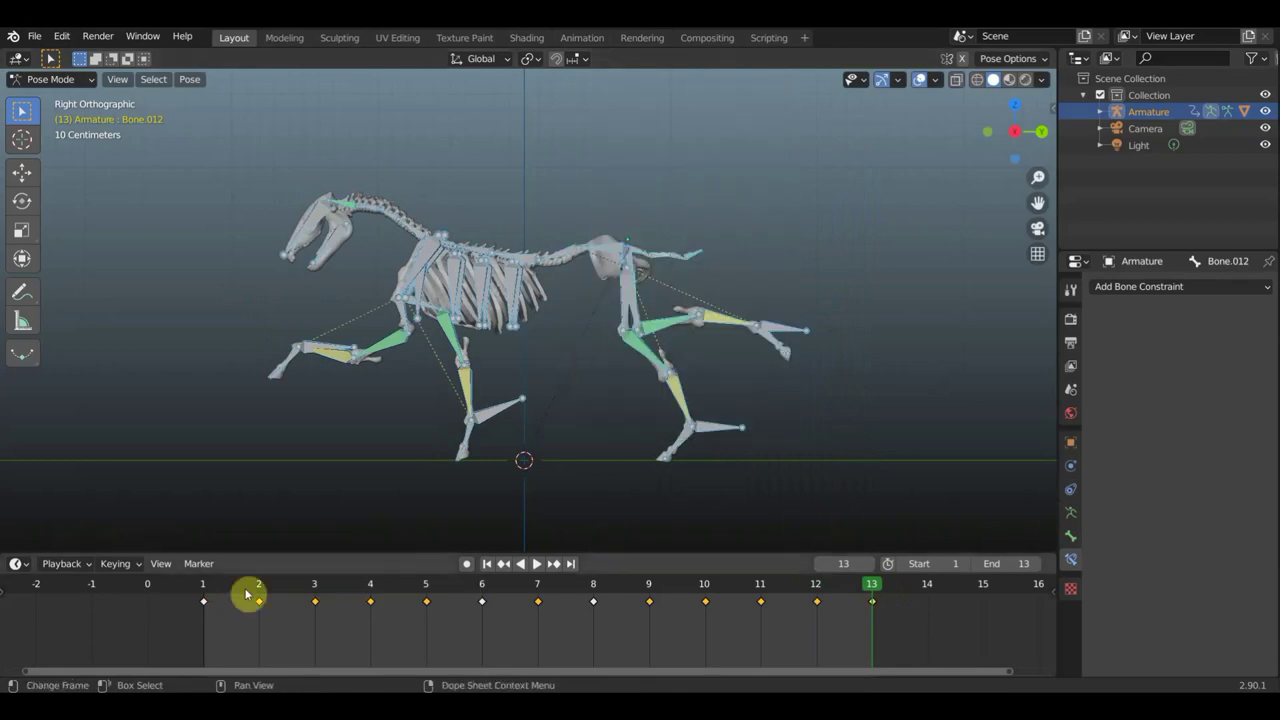
At frame 1, tilt the tail upward, key the whole pose, and play back the gallop
click(213, 597)
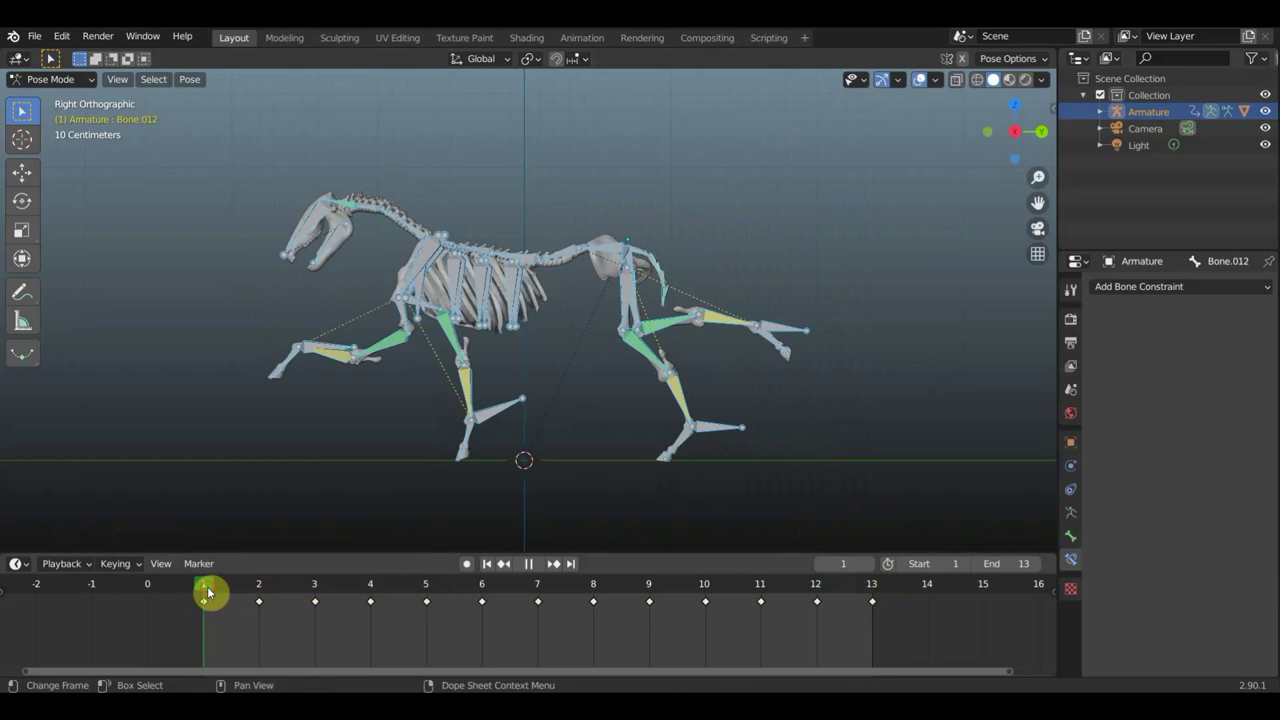
click(655, 262)
key(r)
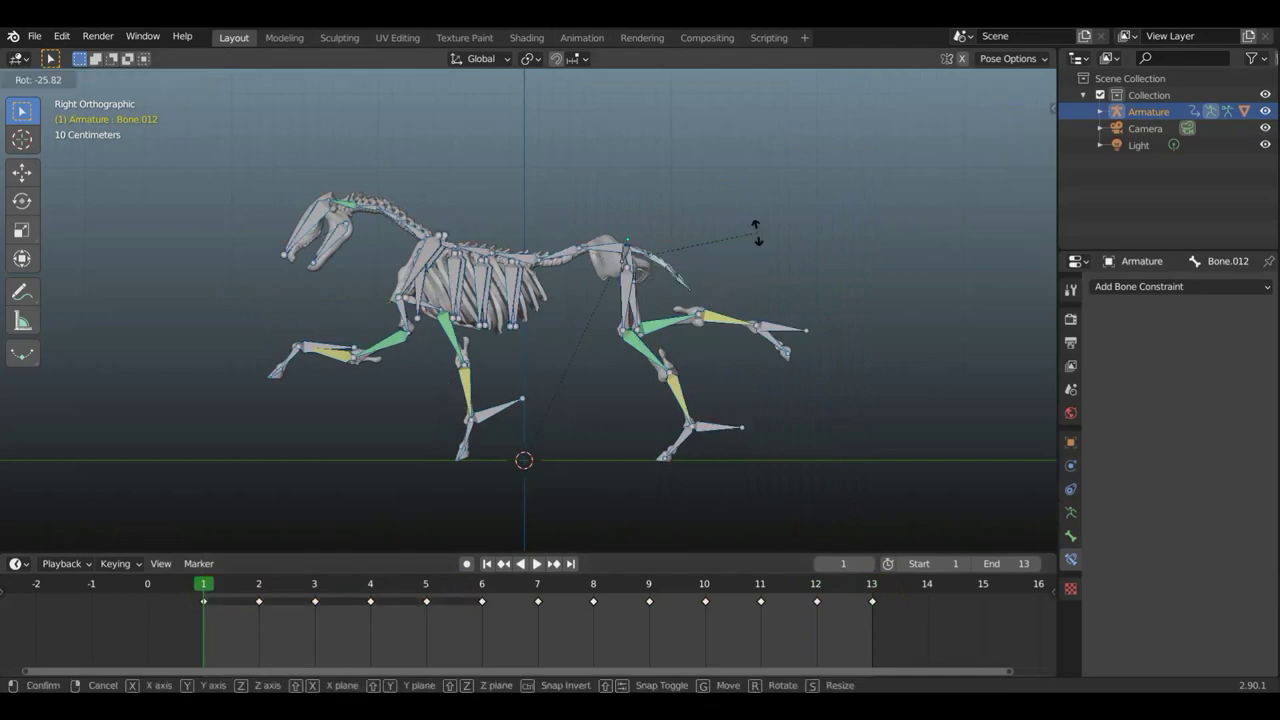
click(760, 179)
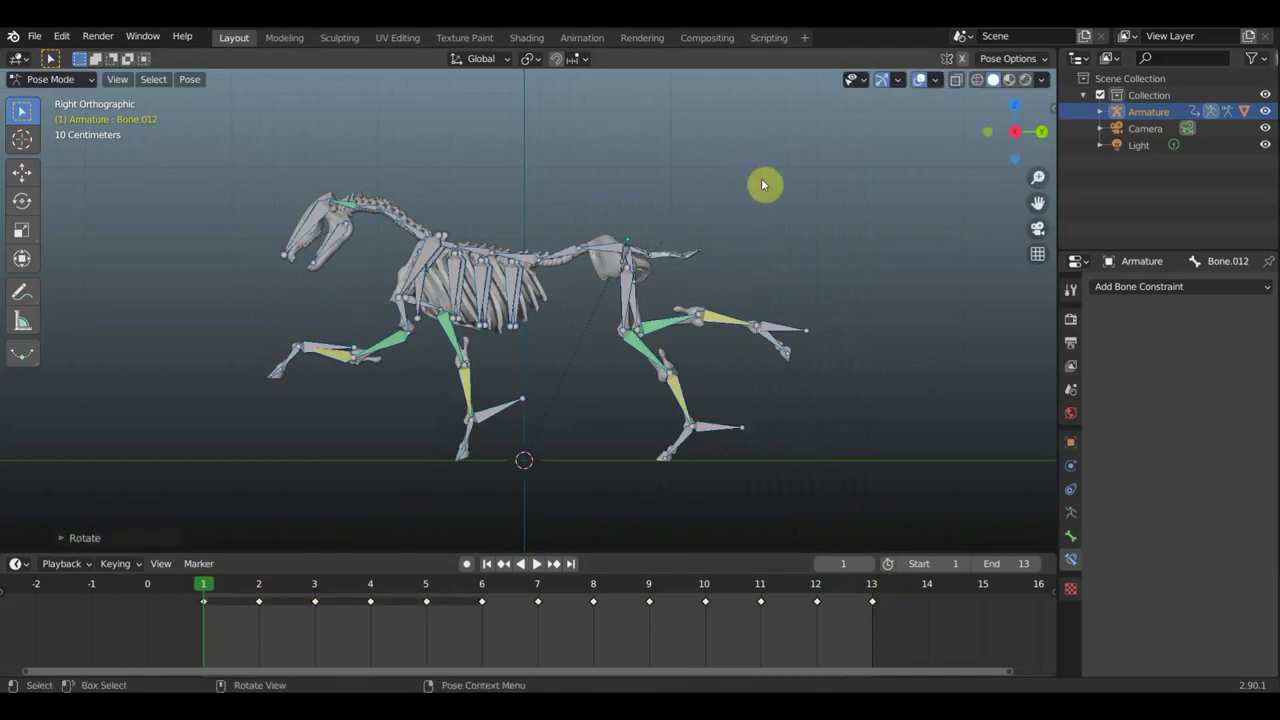
key(a)
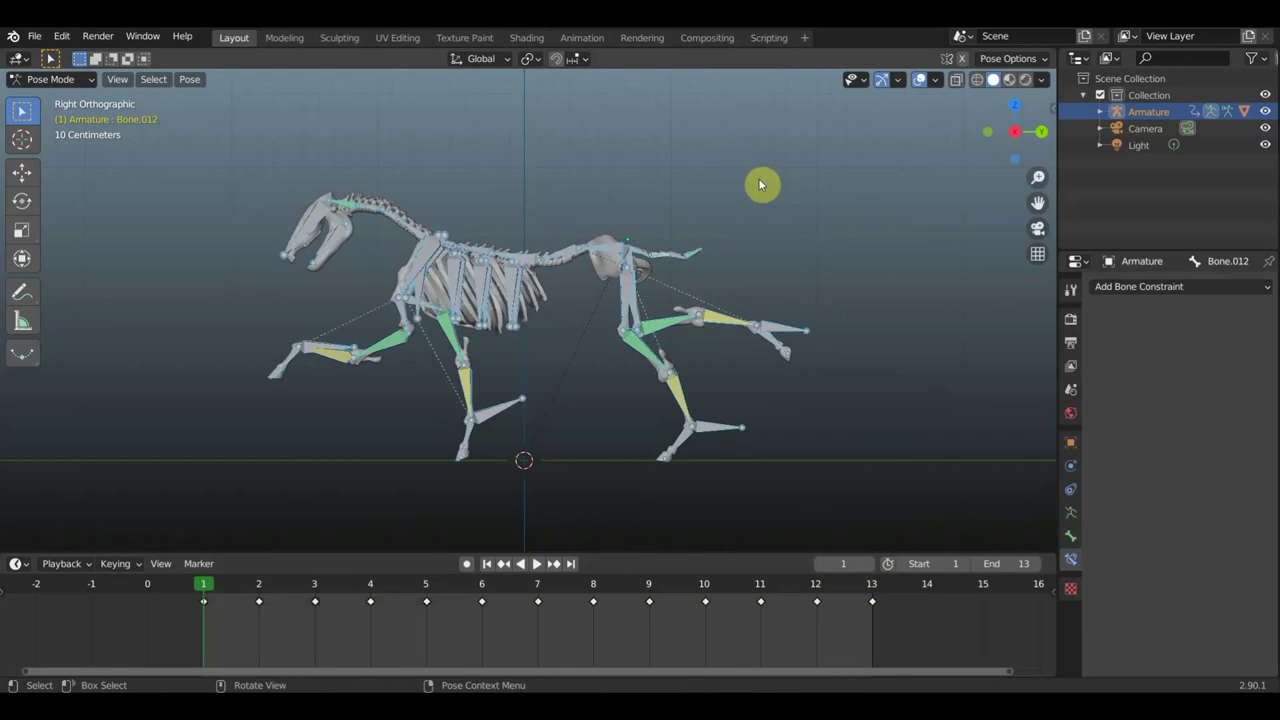
key(i)
click(758, 178)
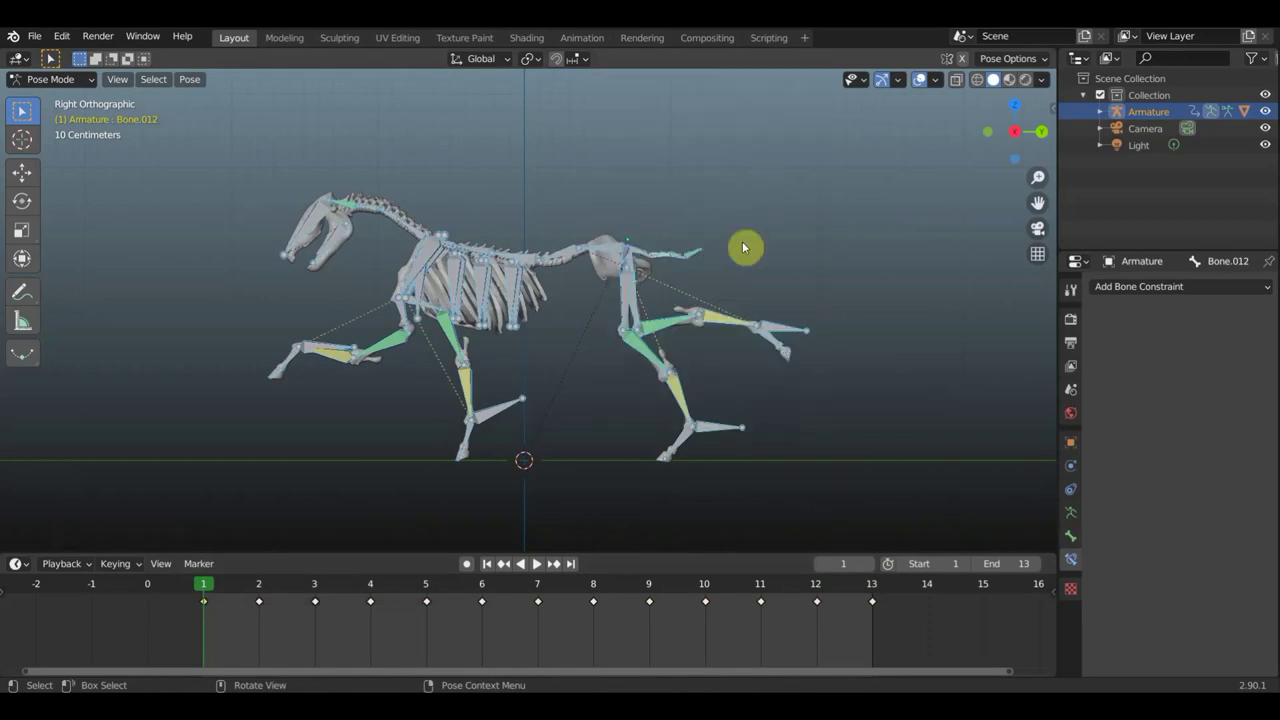
key(space)
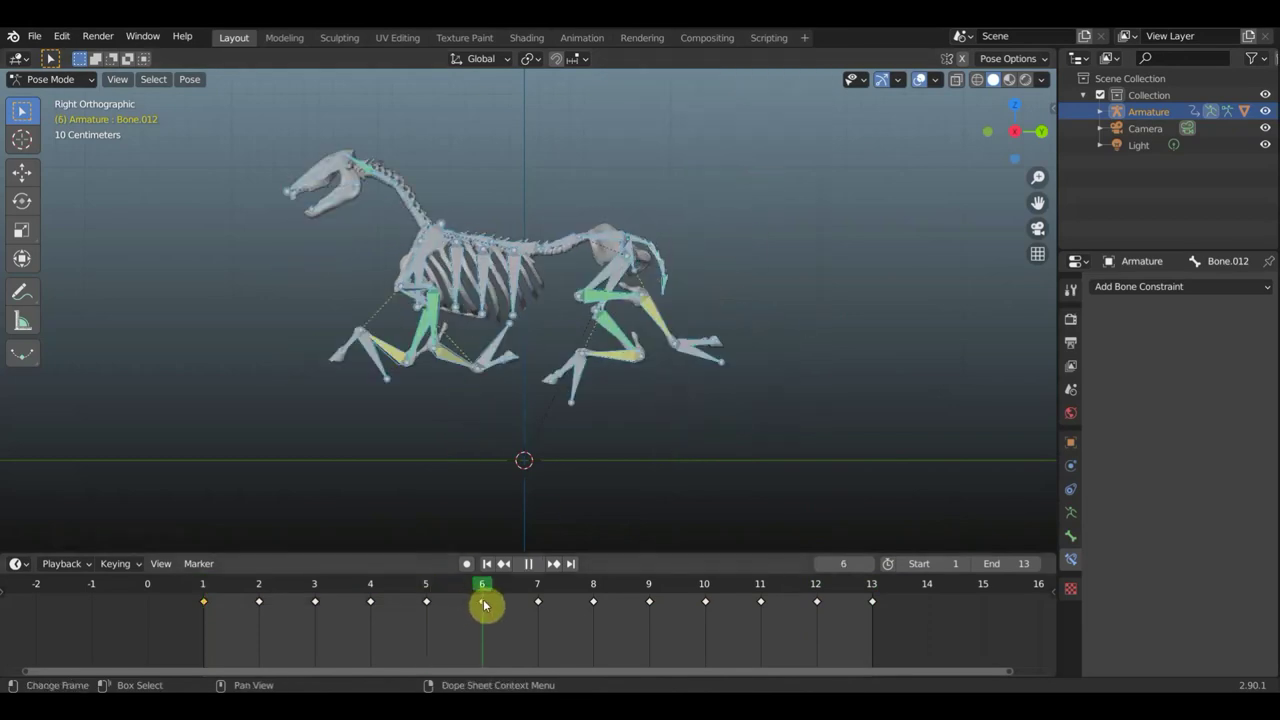
drag(484, 604, 579, 613)
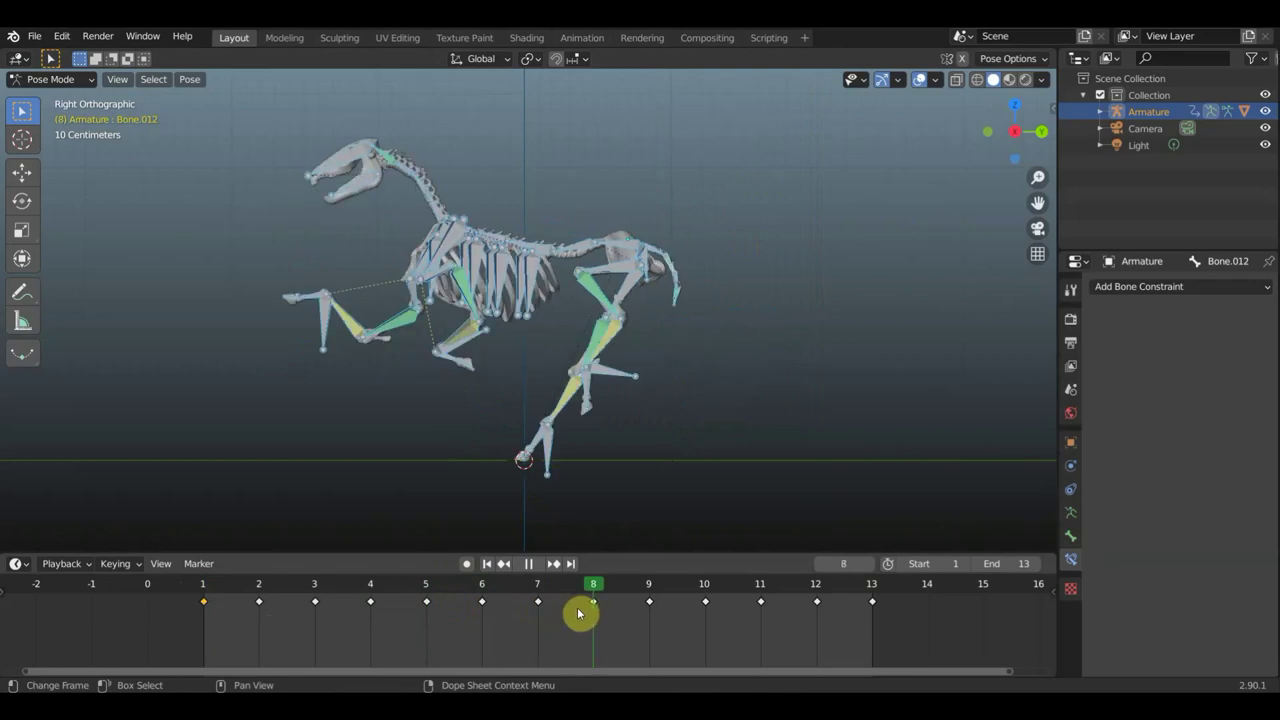
Stop at frame 8, rotate the tail bone, and key location and rotation for all bones
key(space)
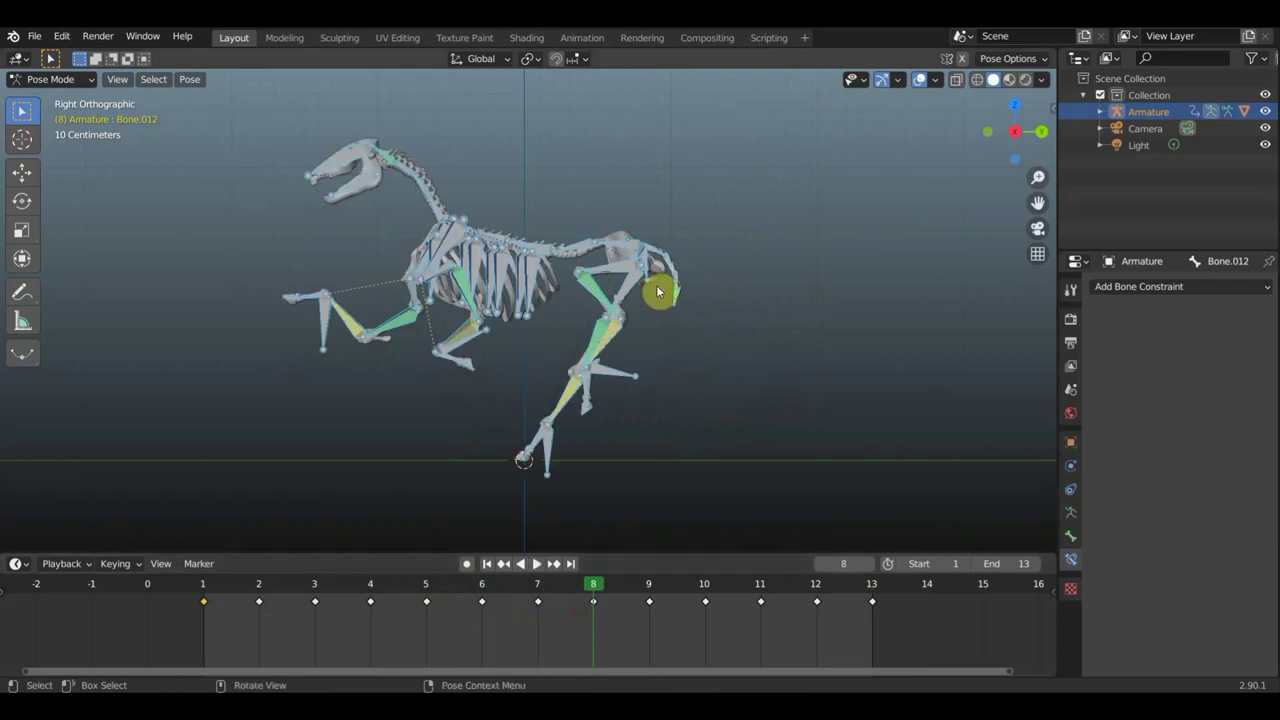
click(700, 280)
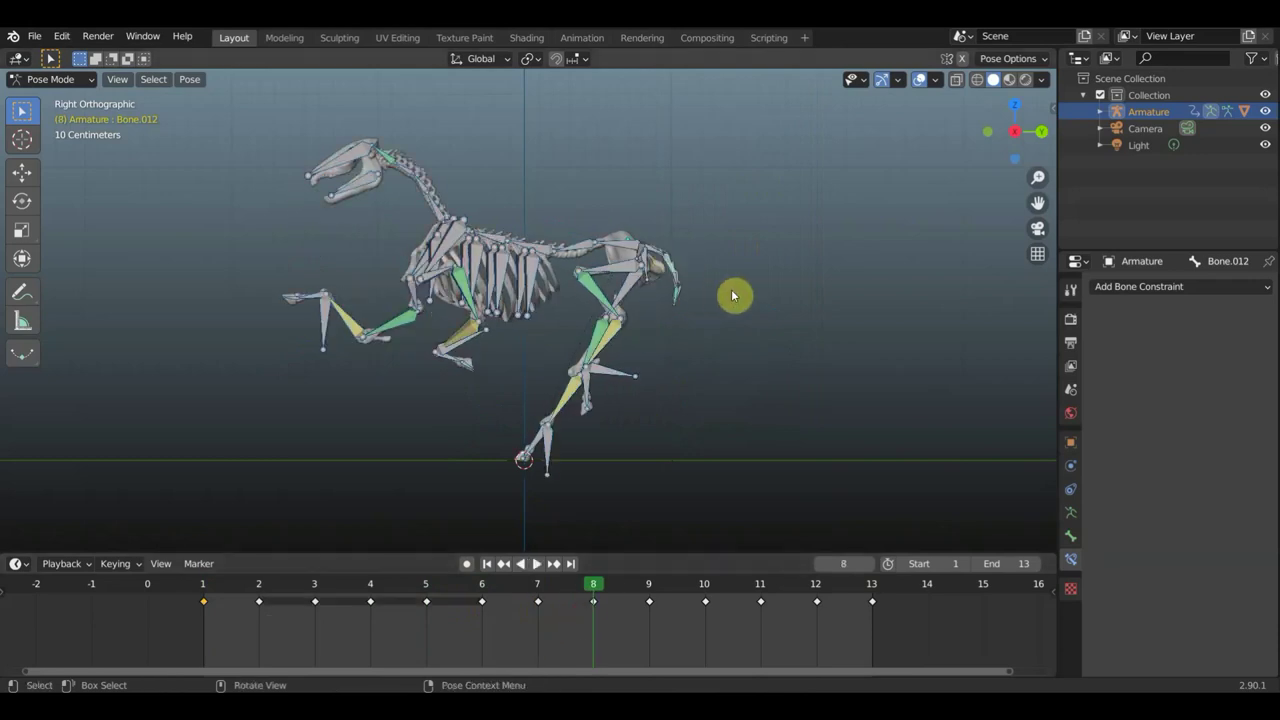
key(r)
click(715, 115)
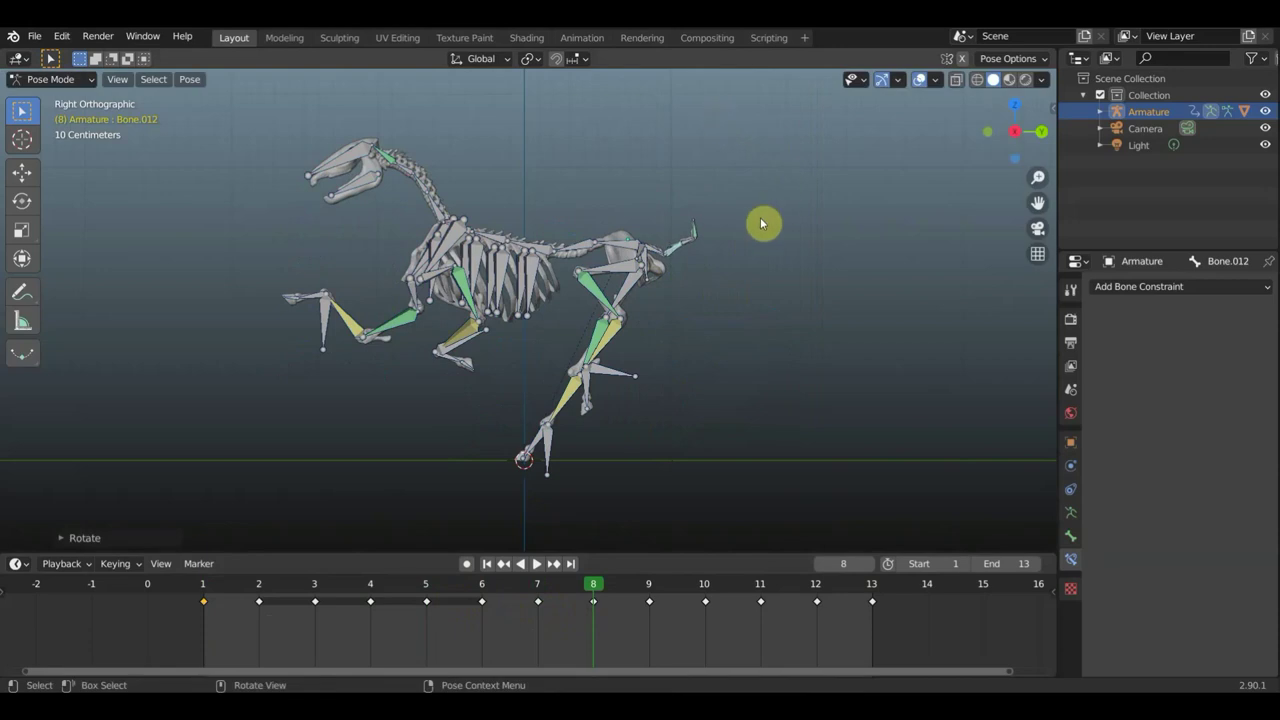
key(a)
key(i)
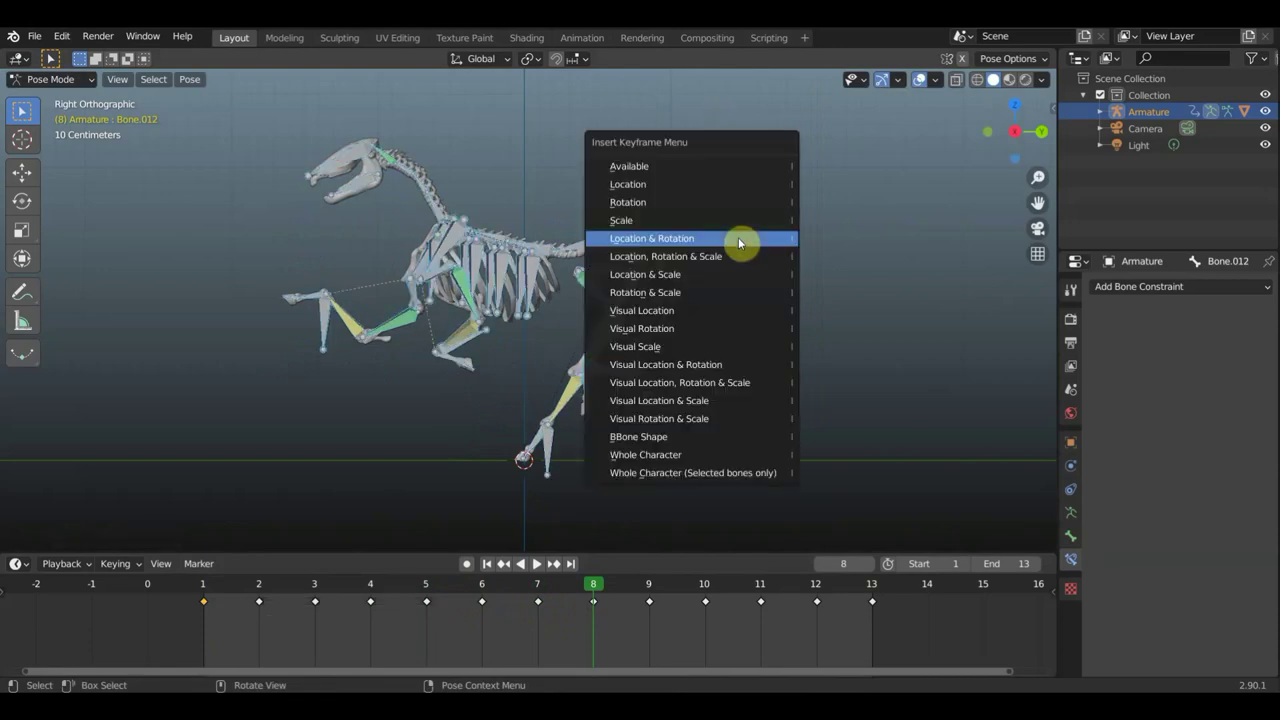
click(738, 240)
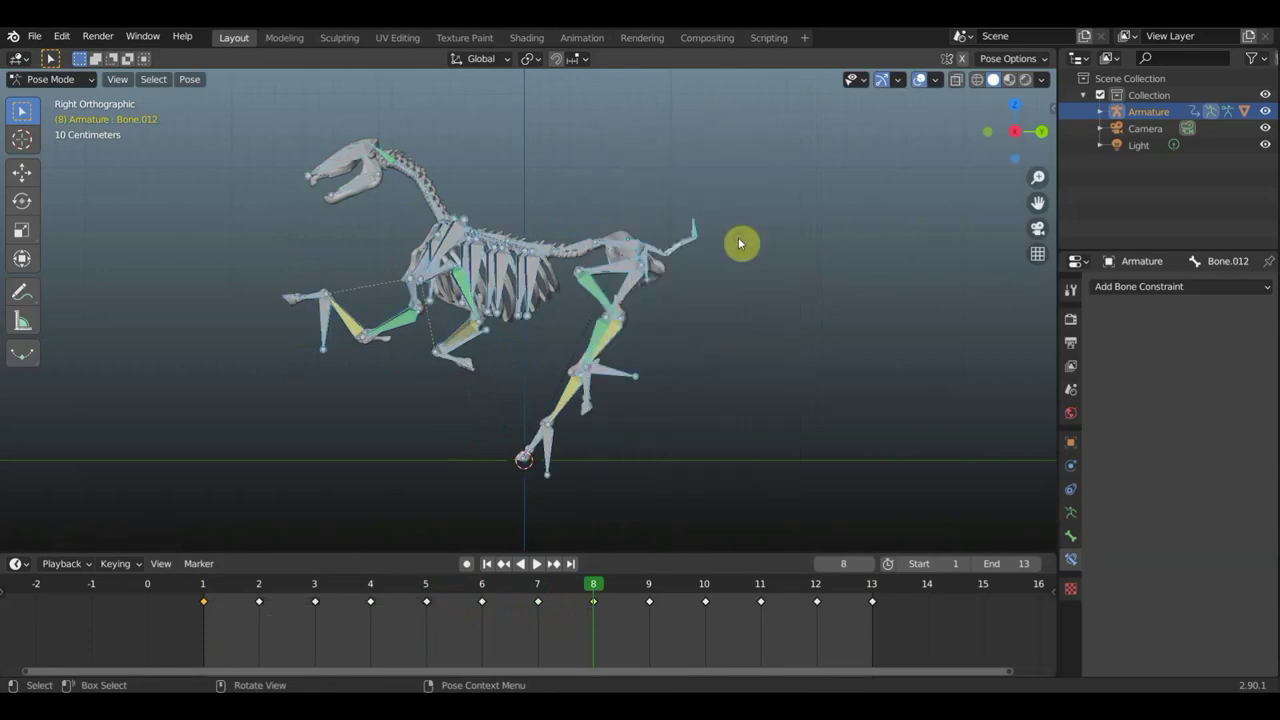
At frame 9, rotate the tail to a new angle and key the whole pose
click(649, 588)
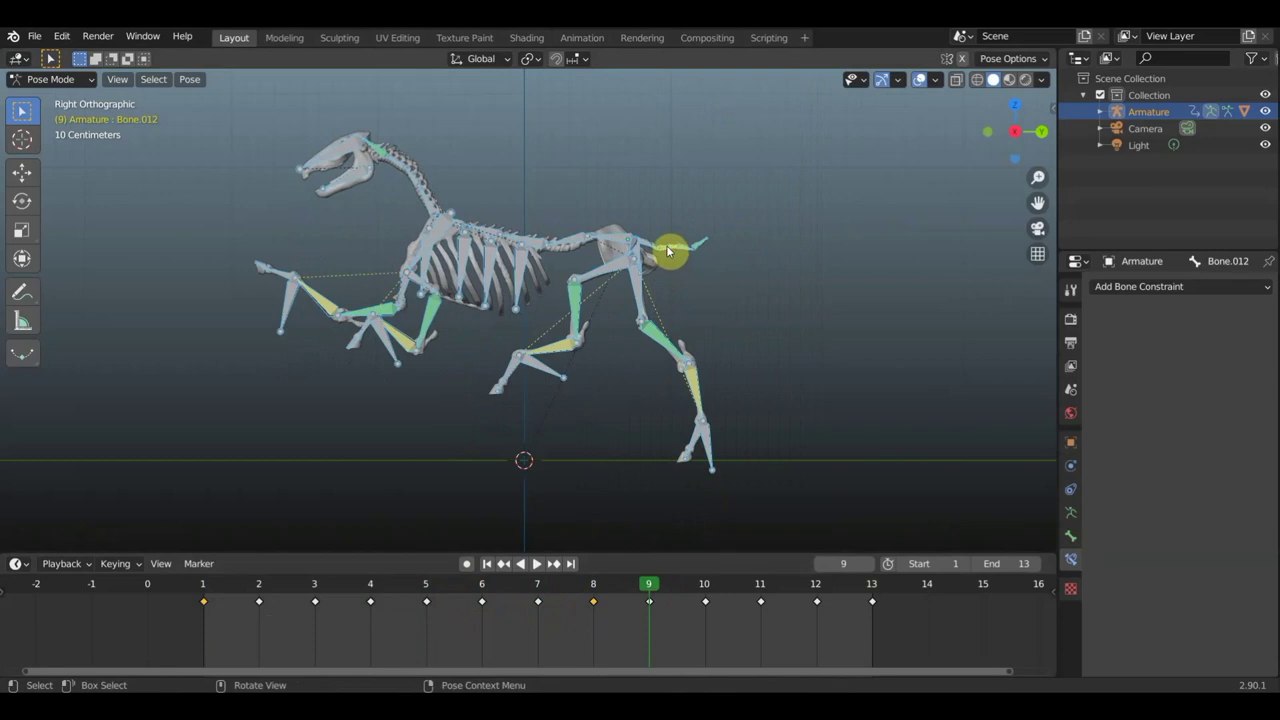
key(alt+a)
key(r)
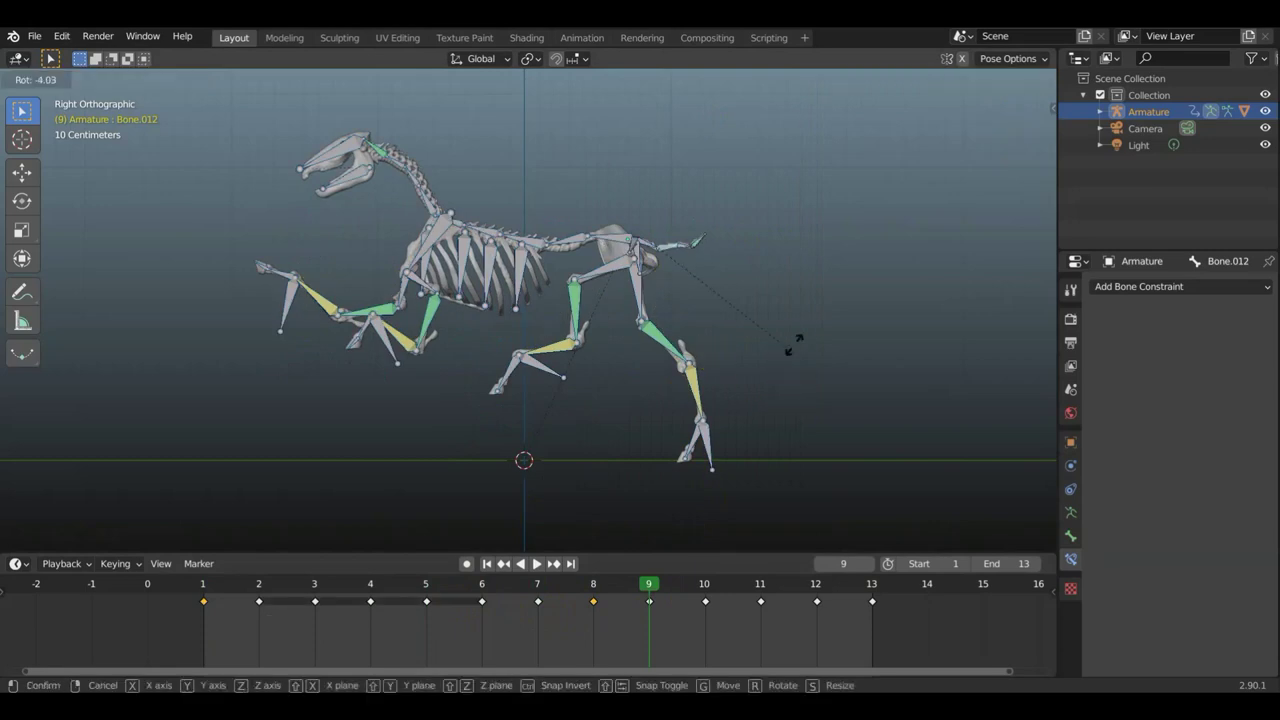
click(782, 272)
key(a)
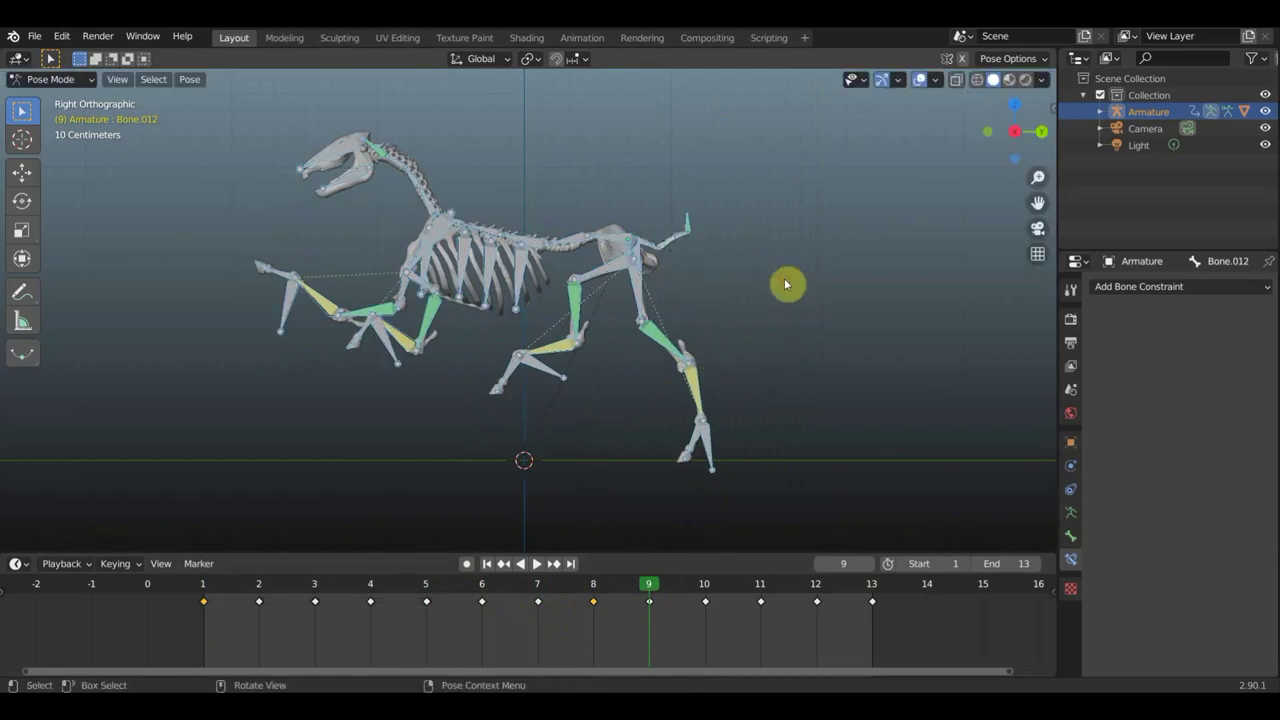
key(i)
click(784, 279)
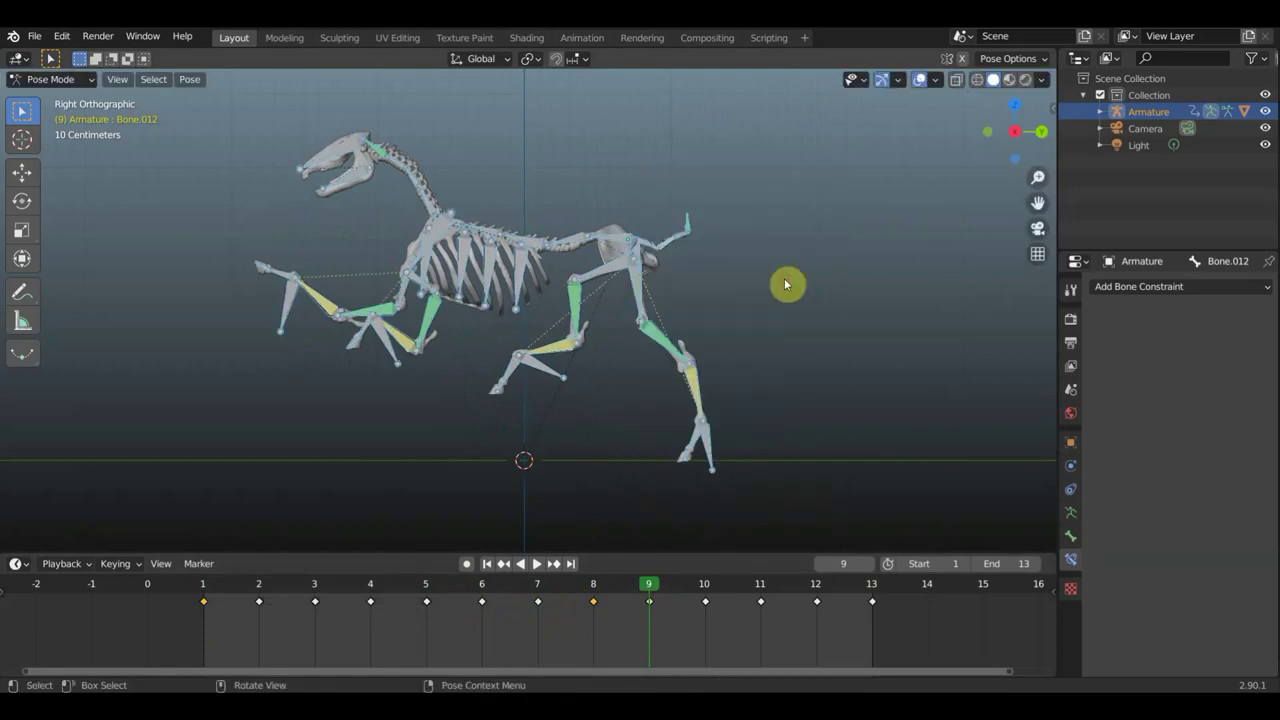
At frame 10, rotate the tail bone and key location and rotation for all bones
click(705, 588)
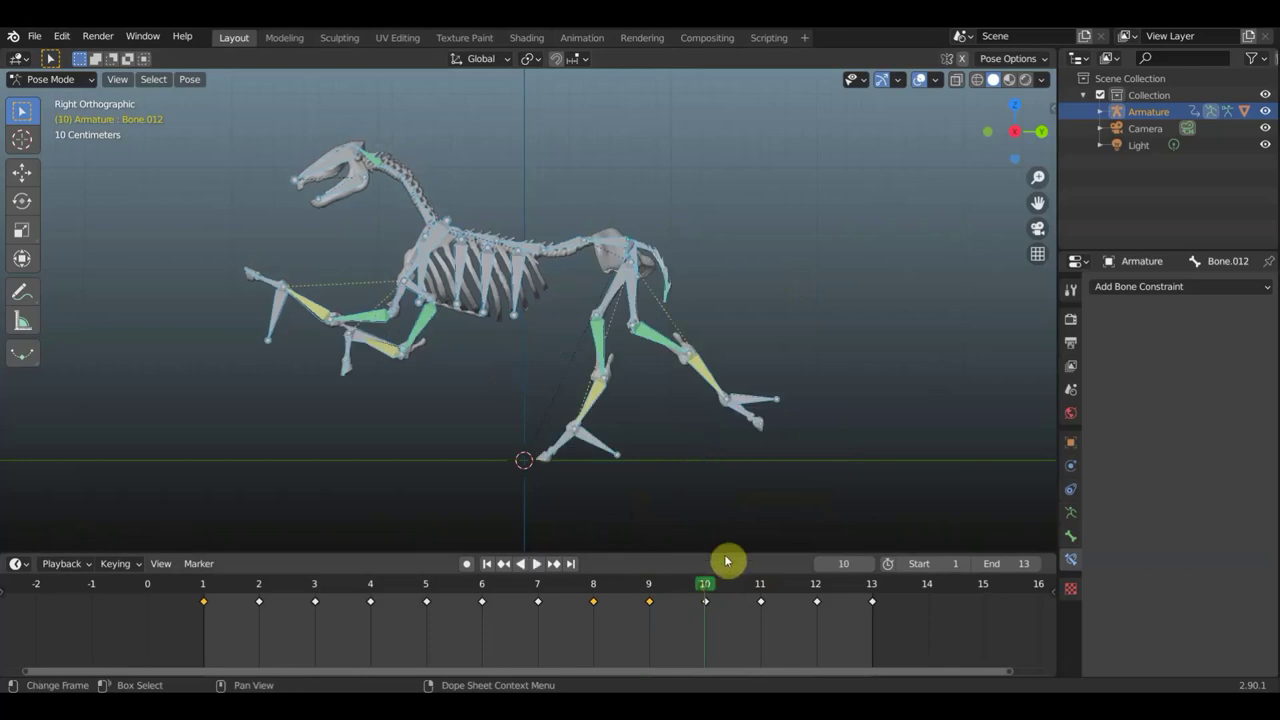
click(667, 270)
key(r)
click(751, 191)
key(a)
key(i)
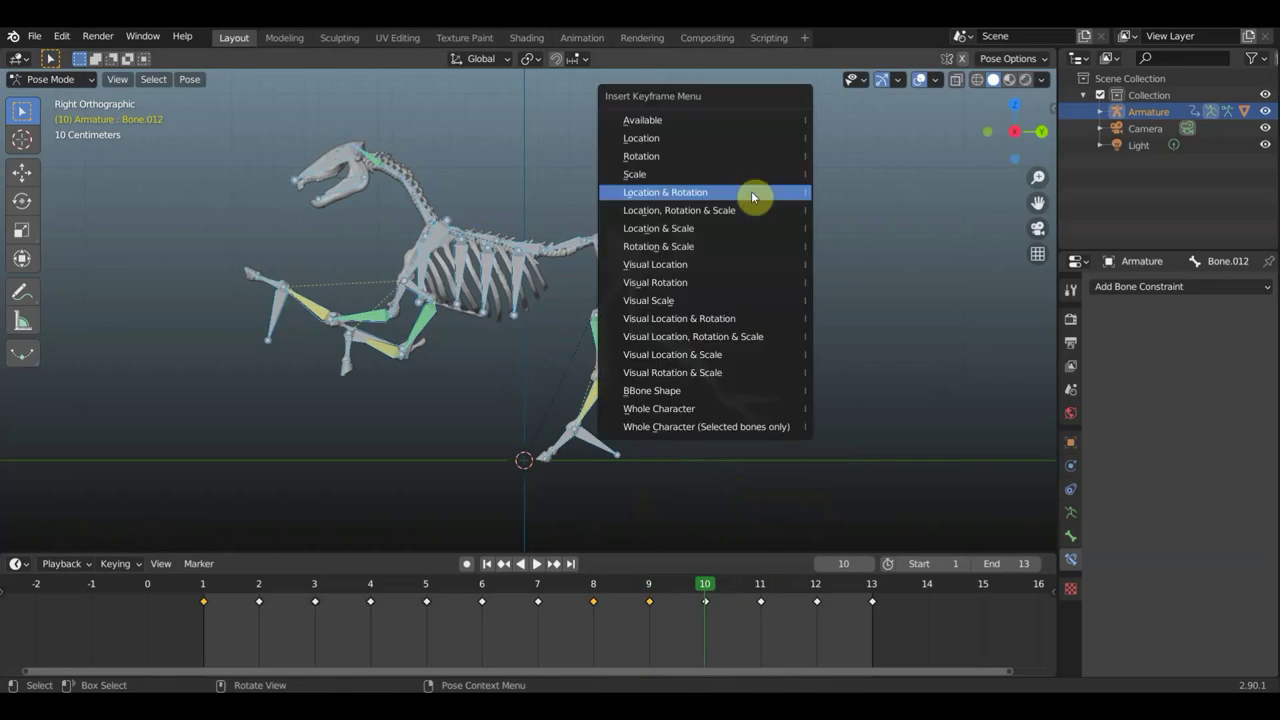
click(751, 191)
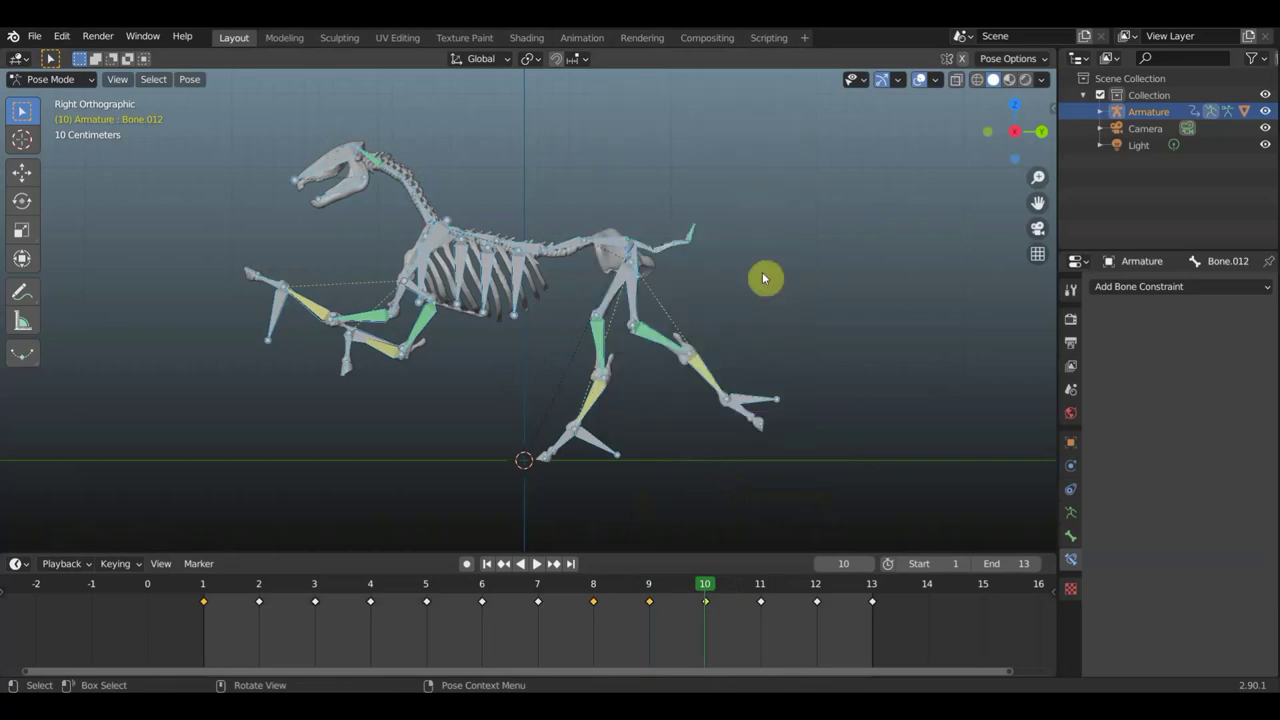
At frame 11, rotate only the tail bone and key the whole rig's location and rotation
click(761, 588)
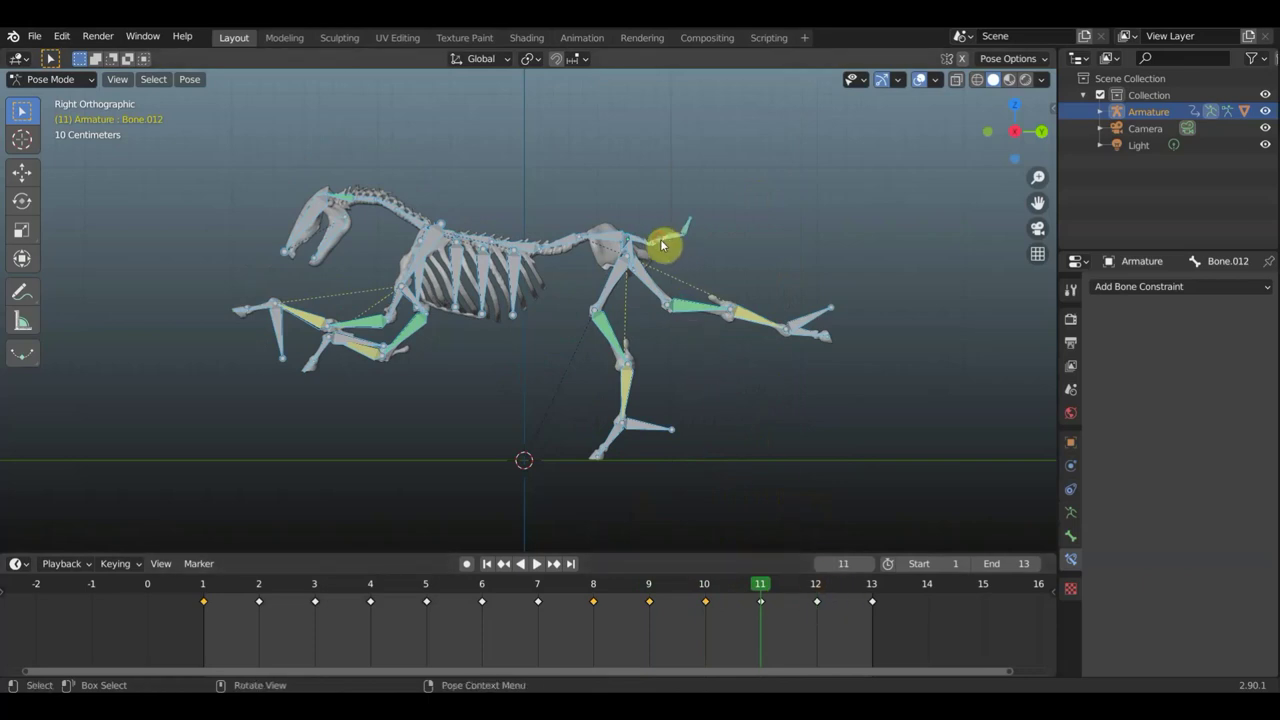
click(709, 257)
key(r)
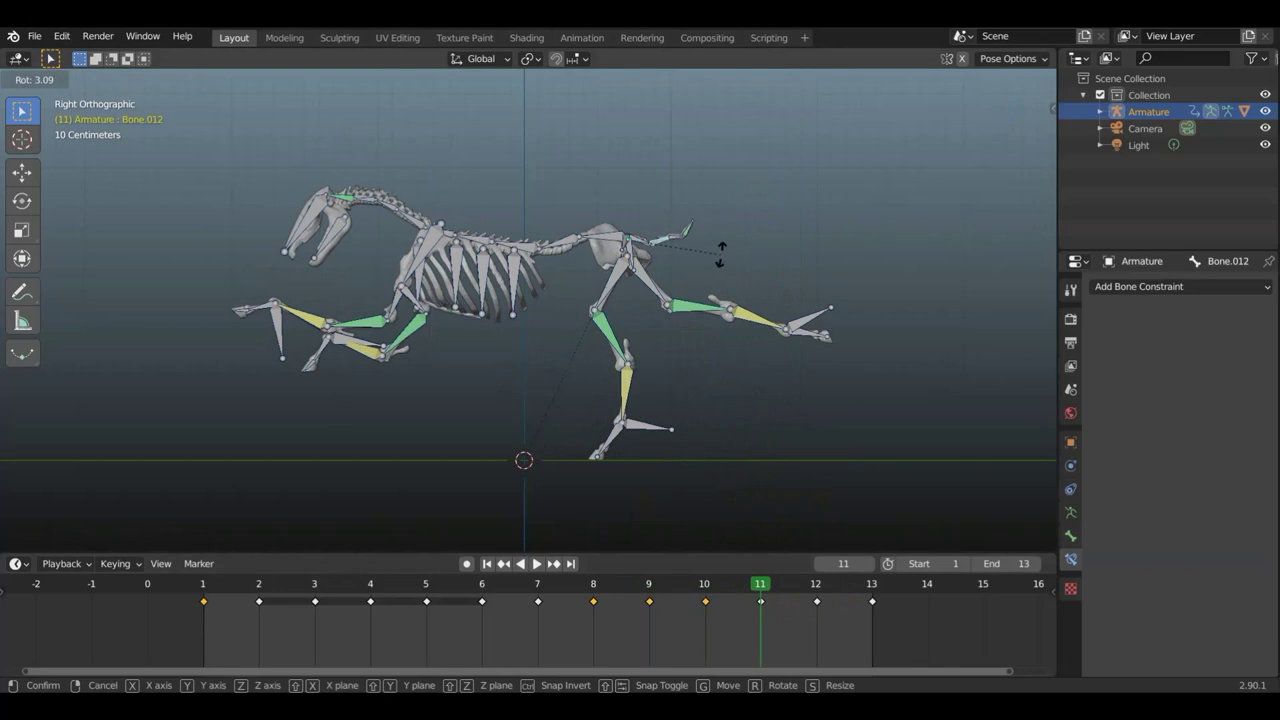
click(721, 271)
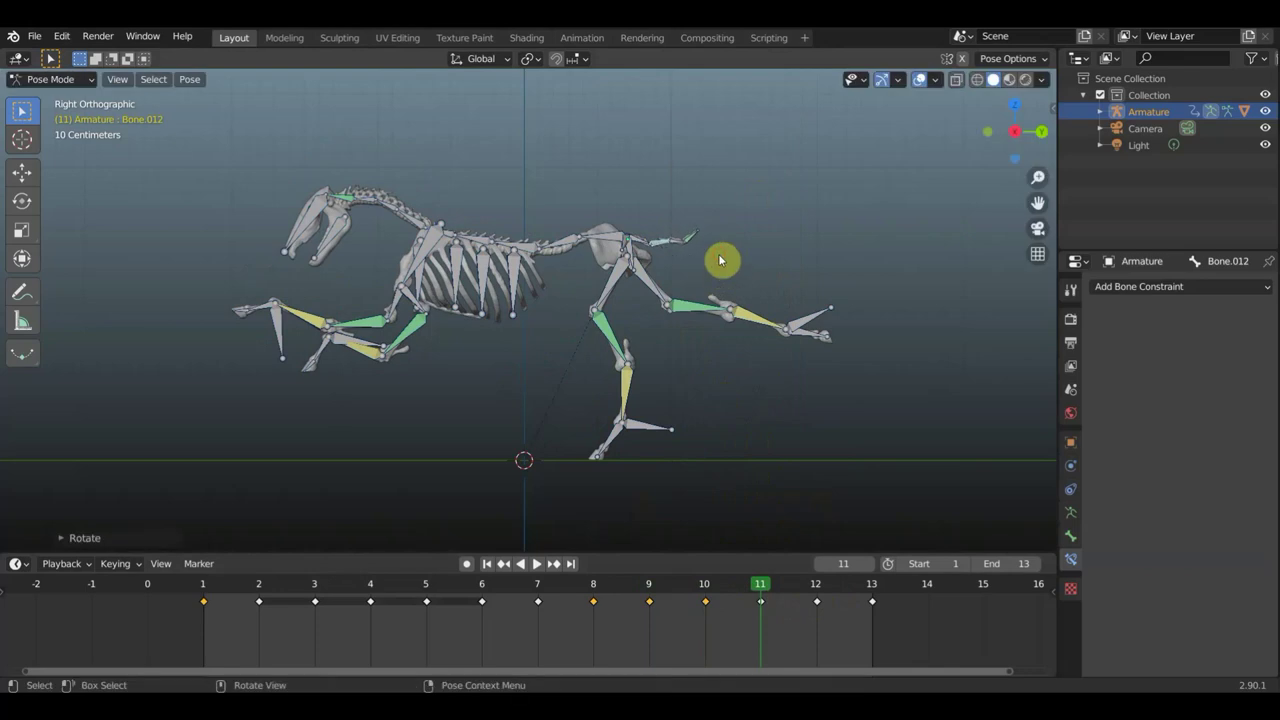
key(a)
key(i)
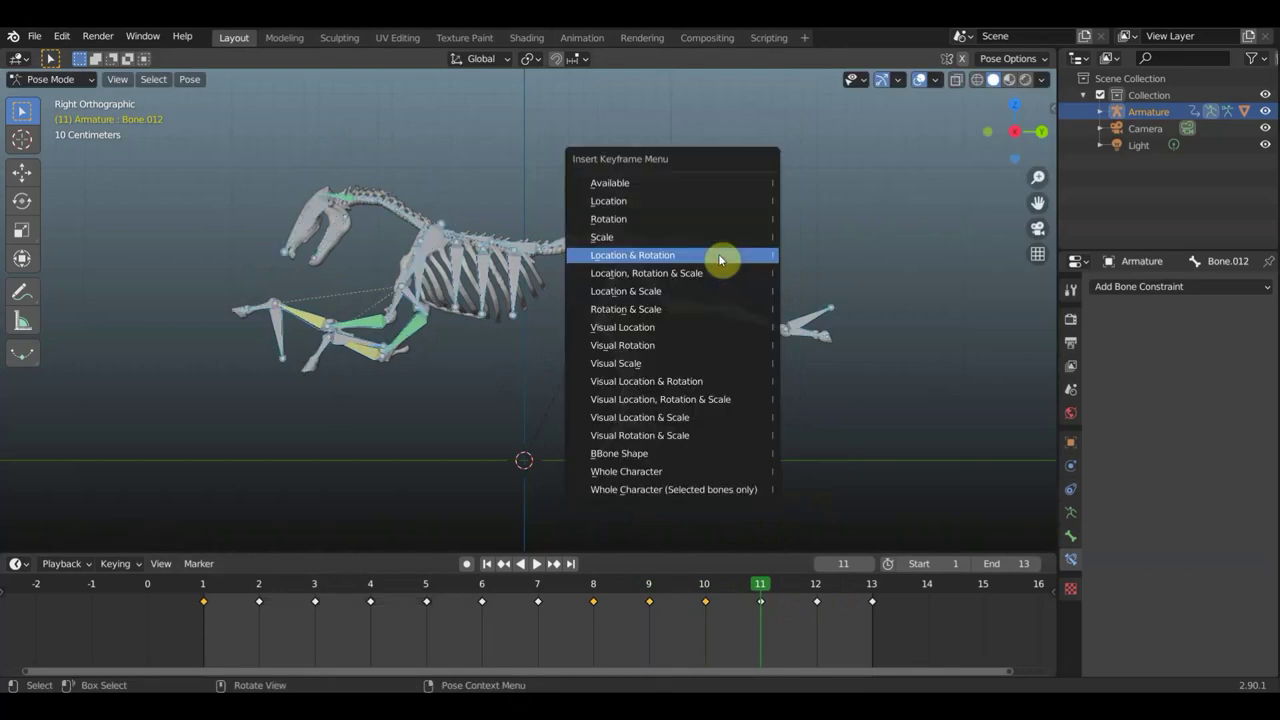
click(721, 259)
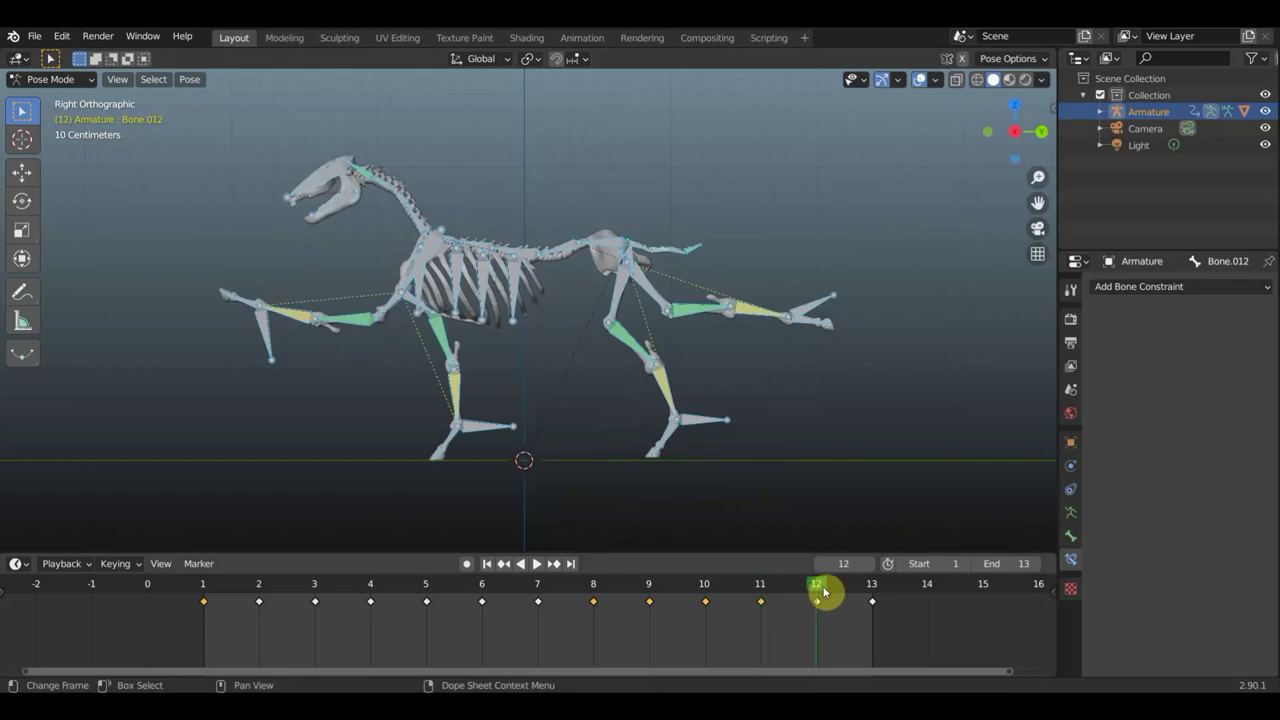
drag(817, 592, 877, 600)
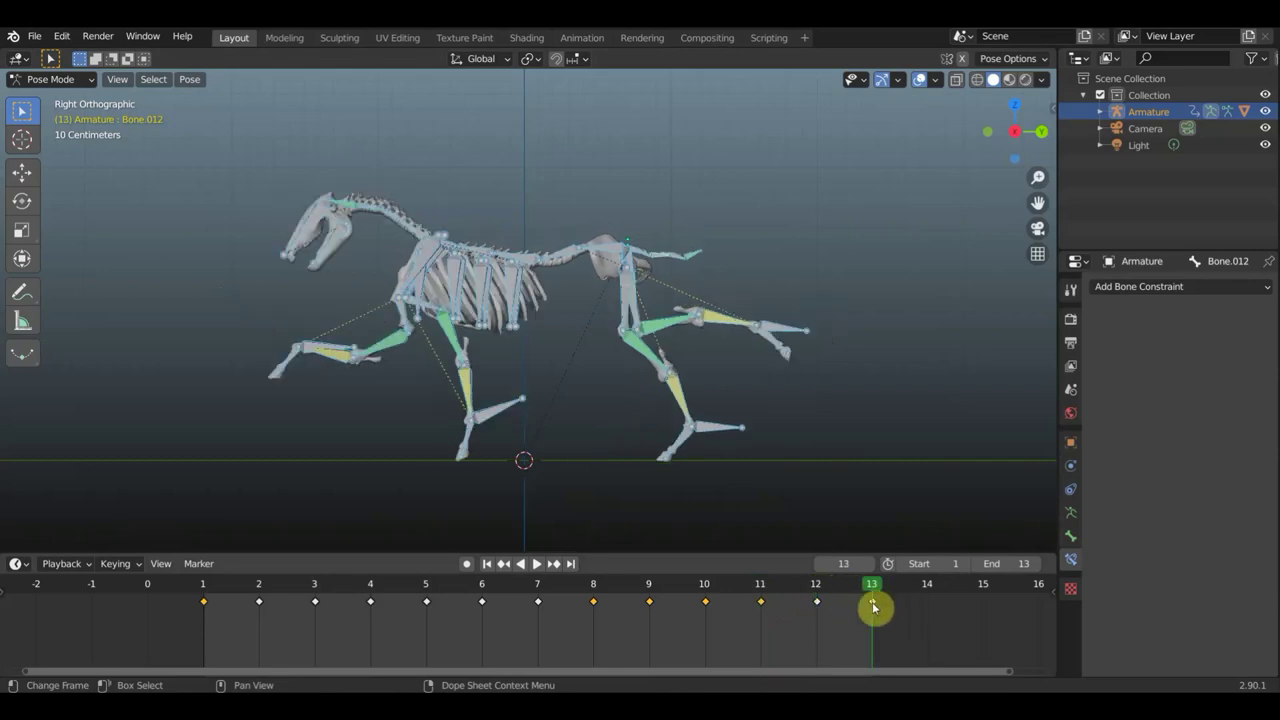
click(201, 597)
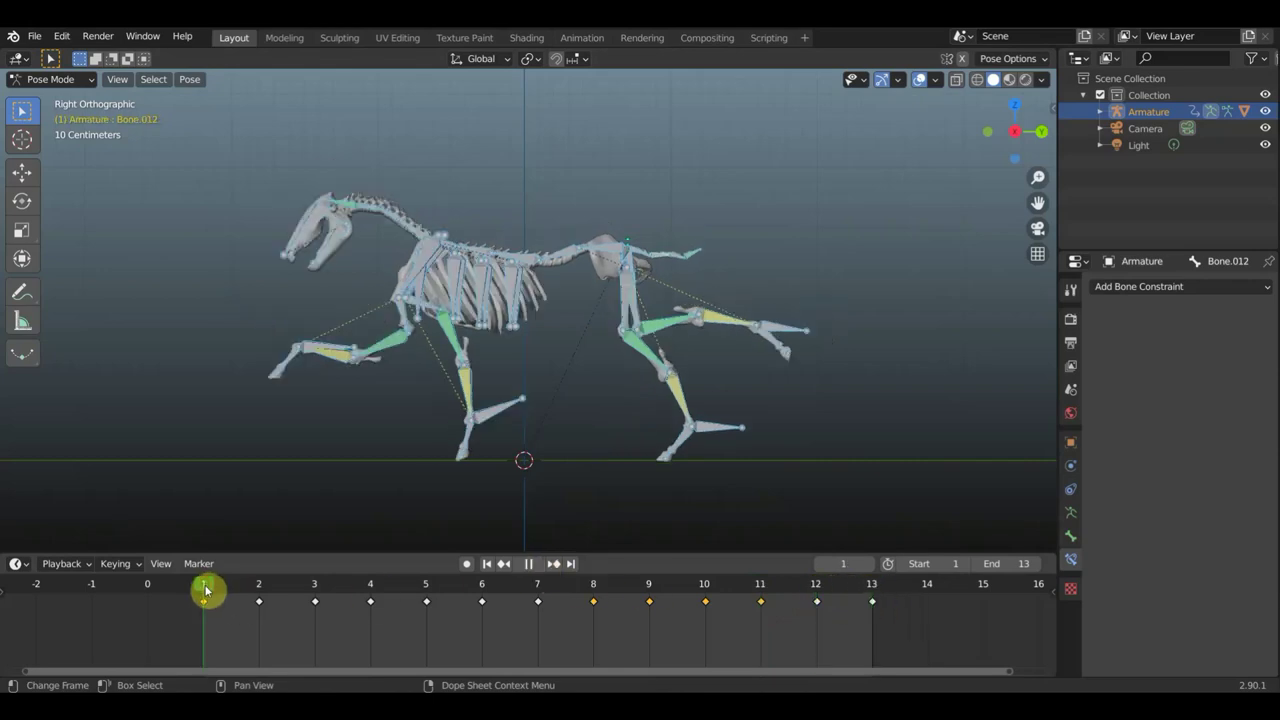
click(920, 79)
click(535, 565)
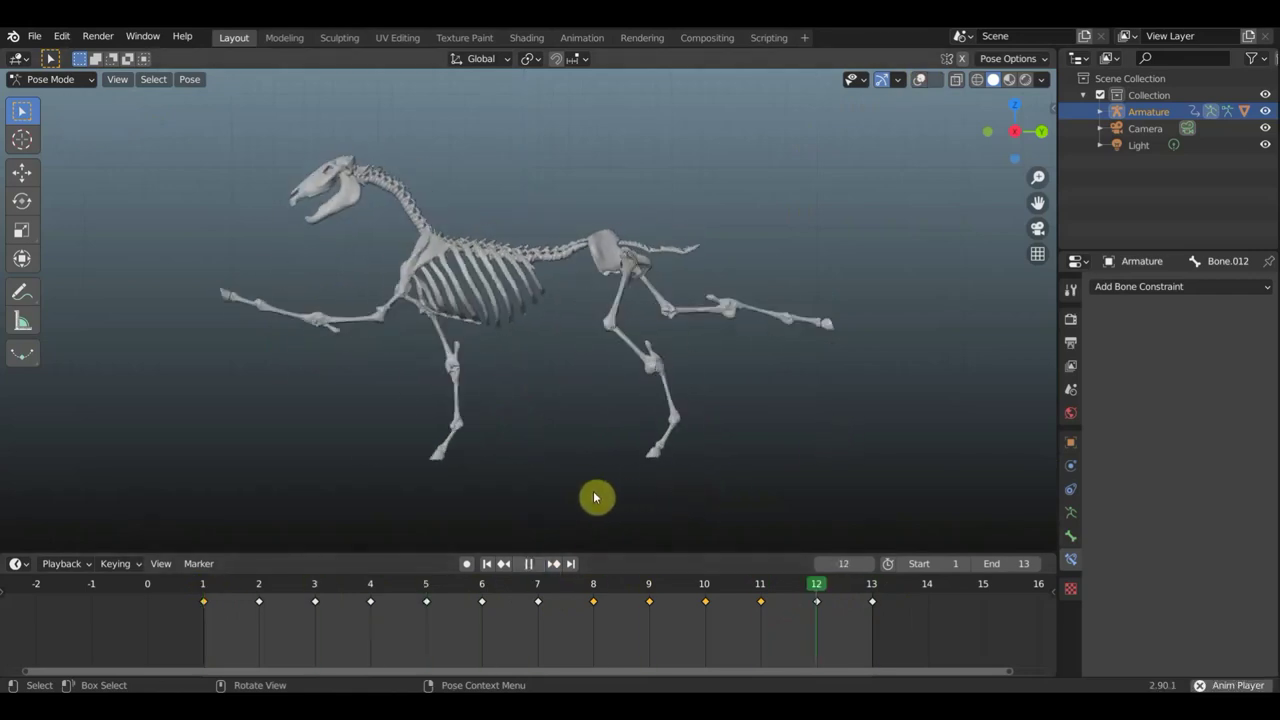
click(529, 564)
mouse_move(428, 586)
mouse_down()
mouse_move(182, 590)
mouse_move(505, 617)
mouse_up()
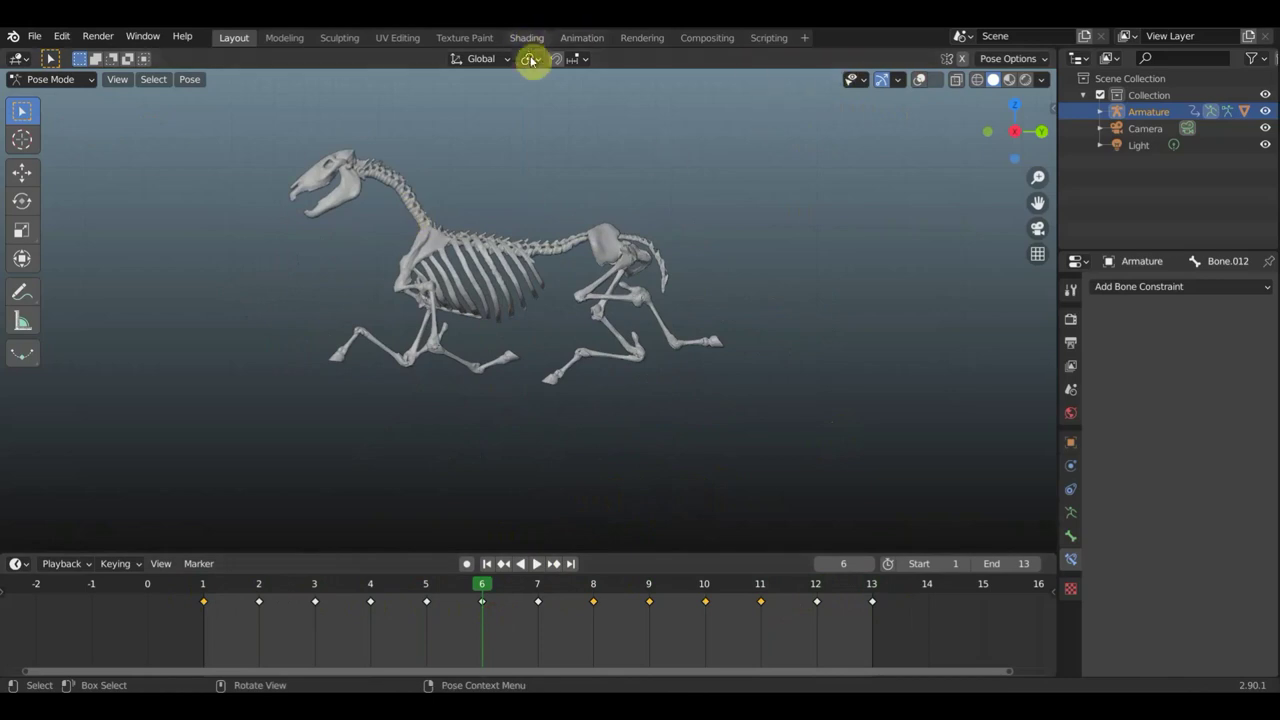
click(921, 81)
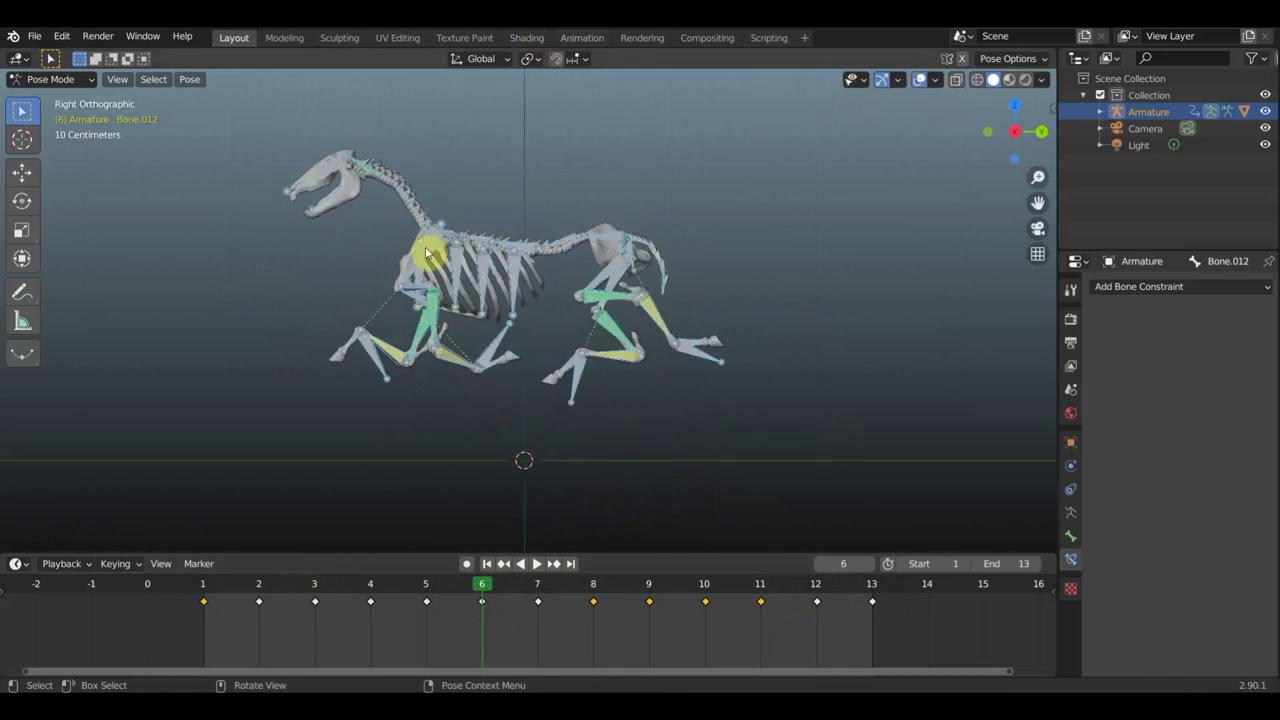
Rotate neck bone Bone.005 with the head and key location and rotation at frame 6
click(423, 218)
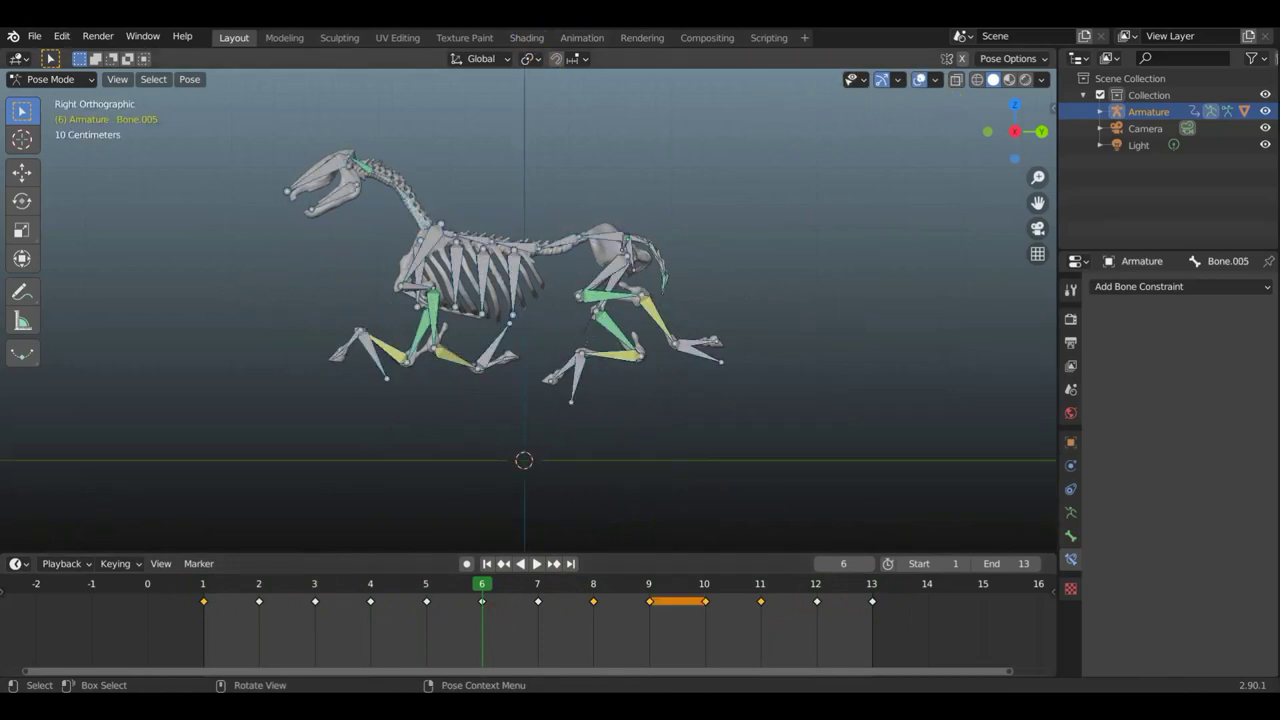
key(r)
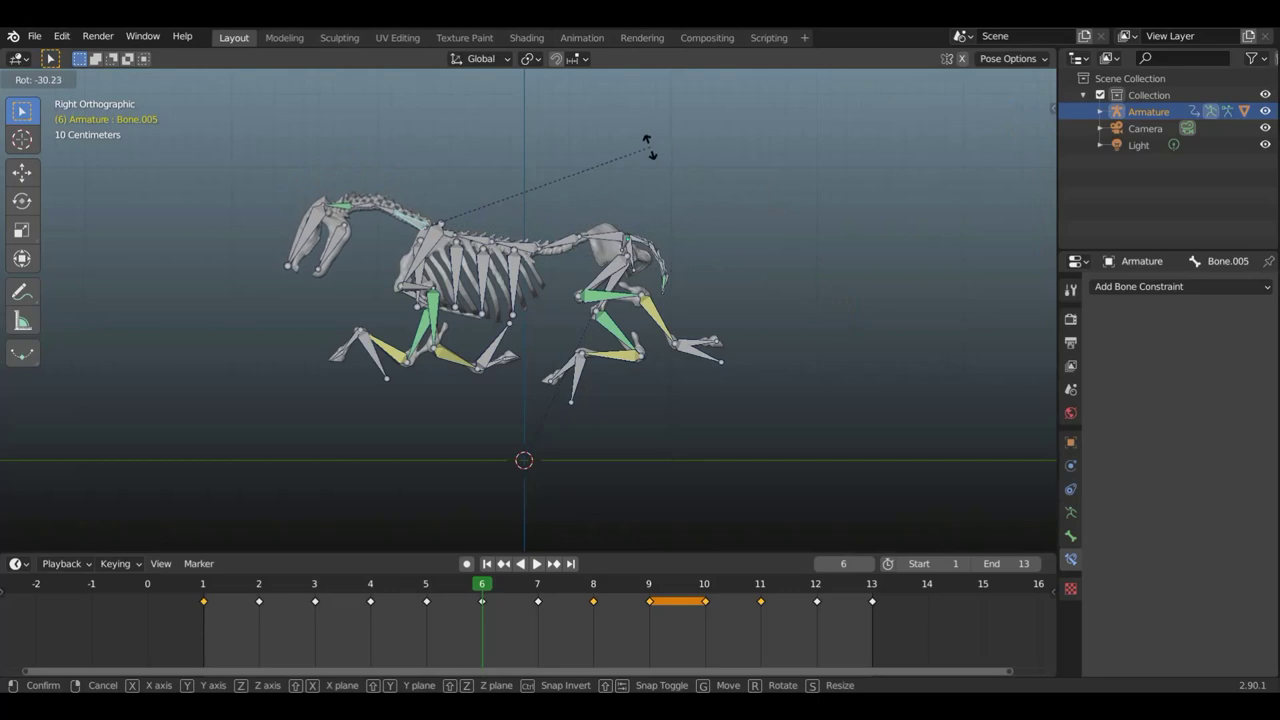
click(610, 135)
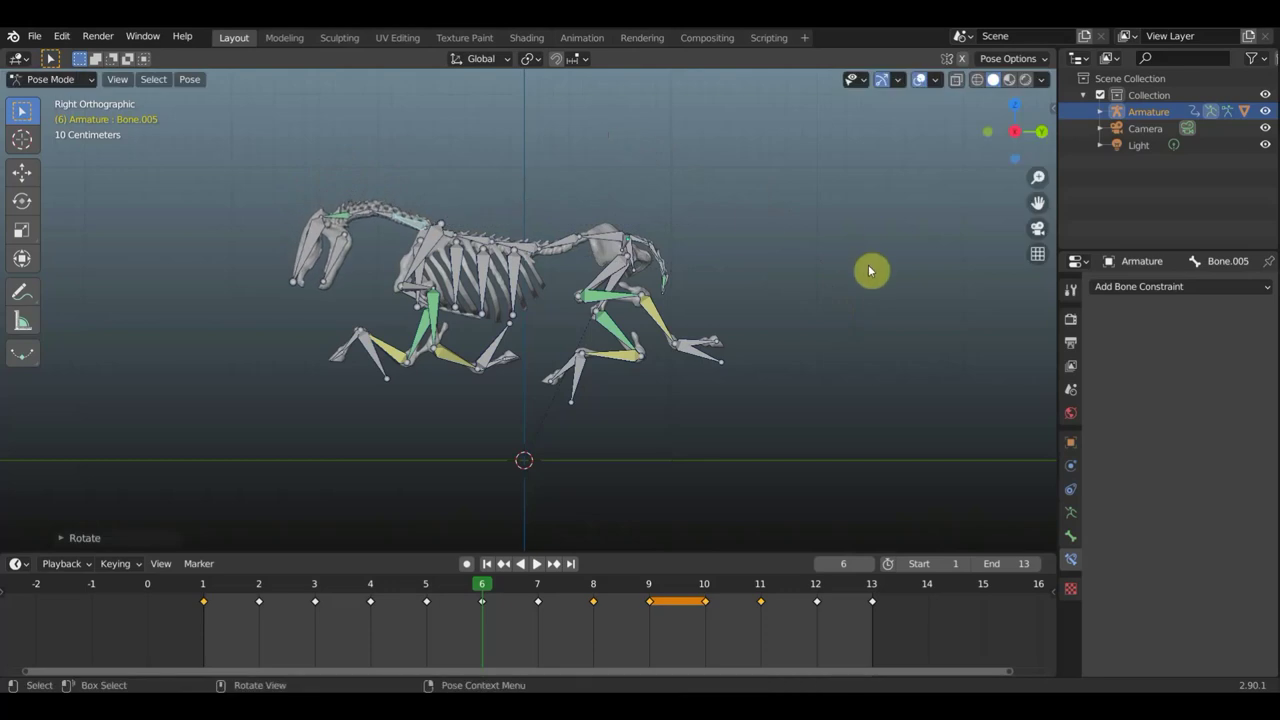
key(i)
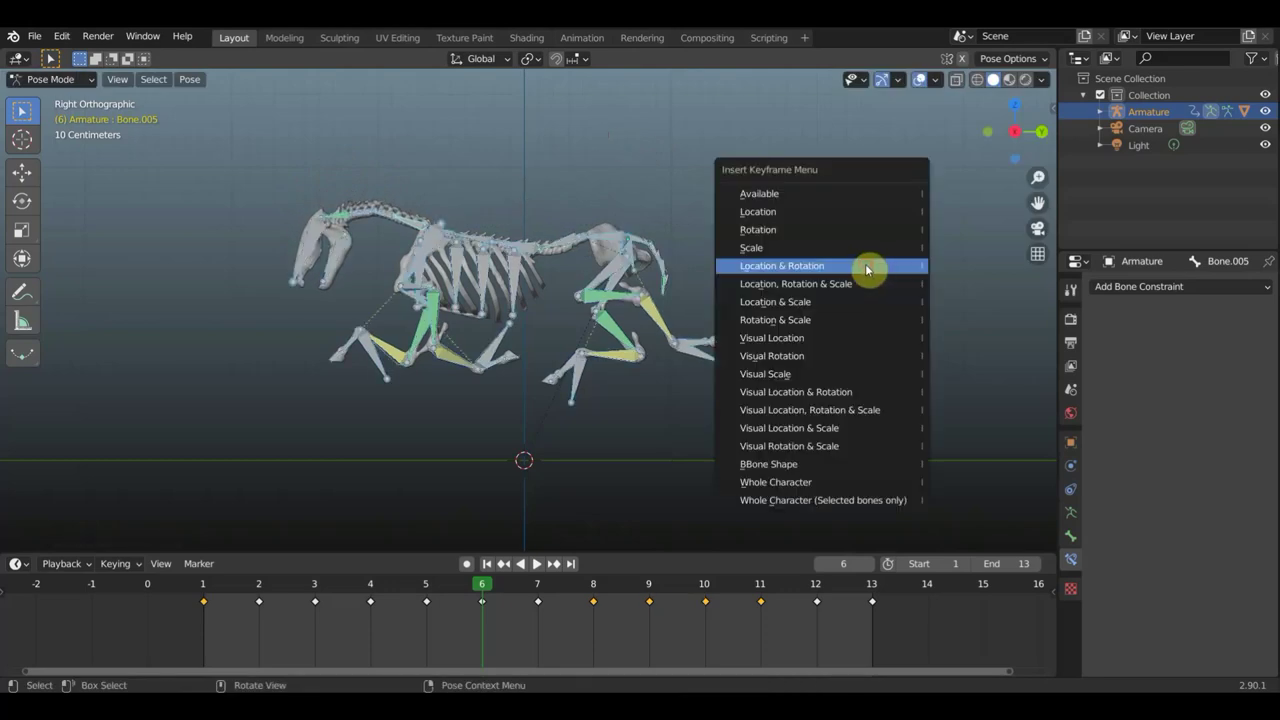
click(870, 270)
Step back to frames 5 and 4, play the animation to review, then go to frame 8
click(428, 590)
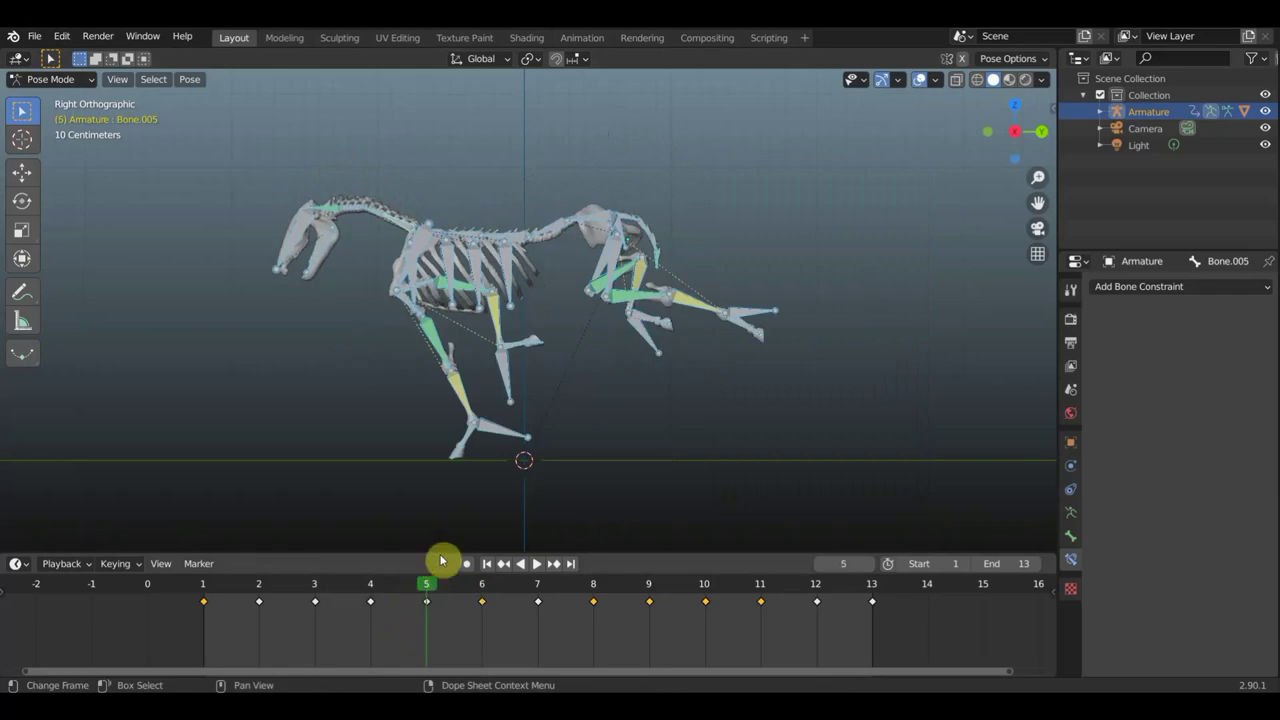
click(371, 591)
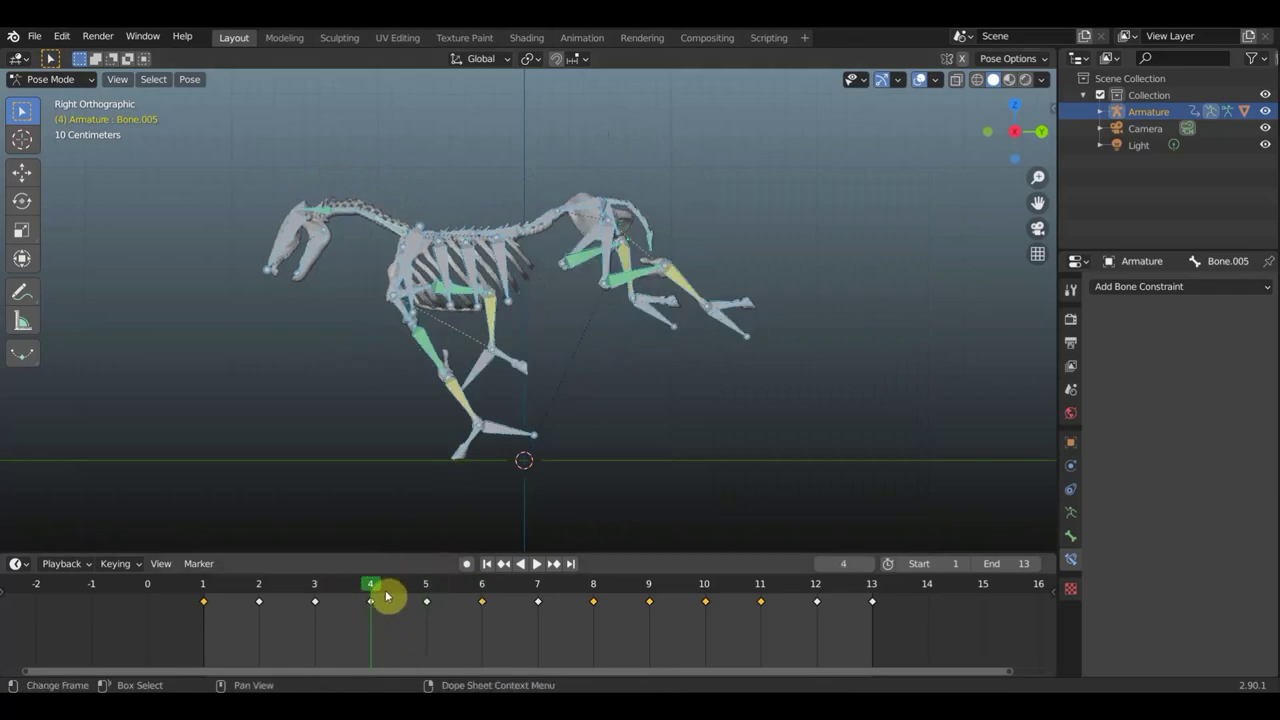
key(space)
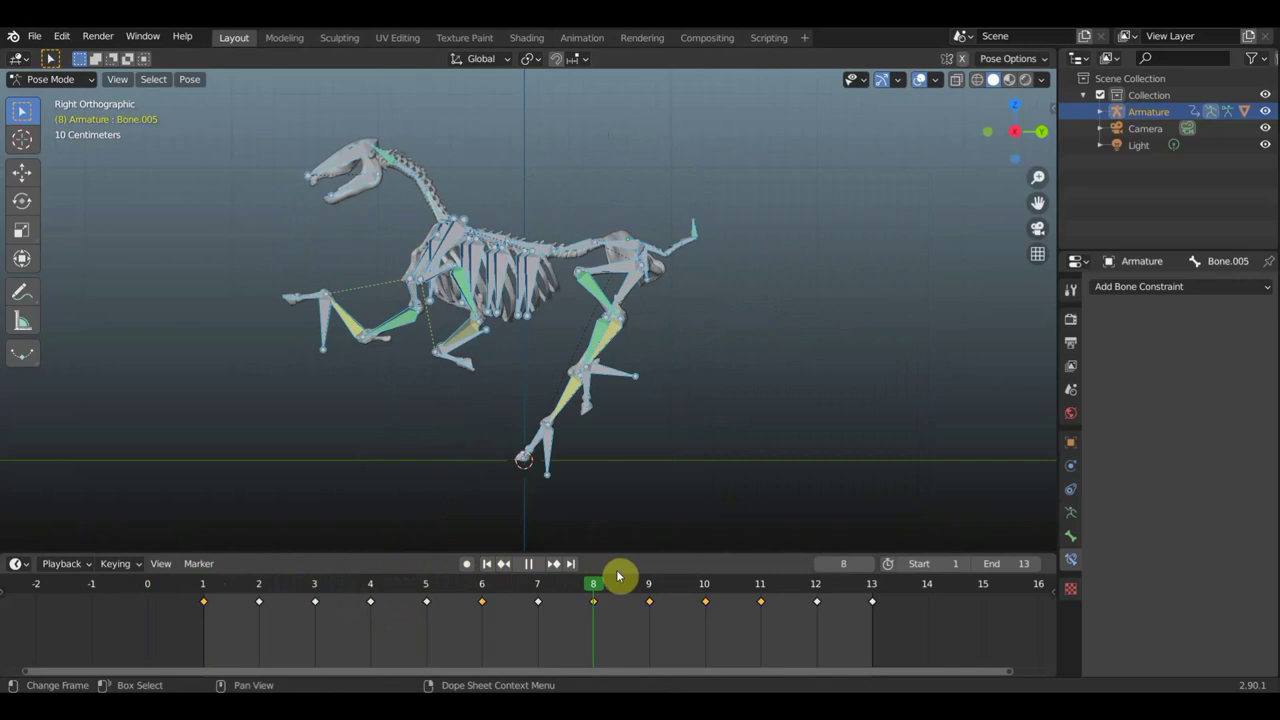
key(space)
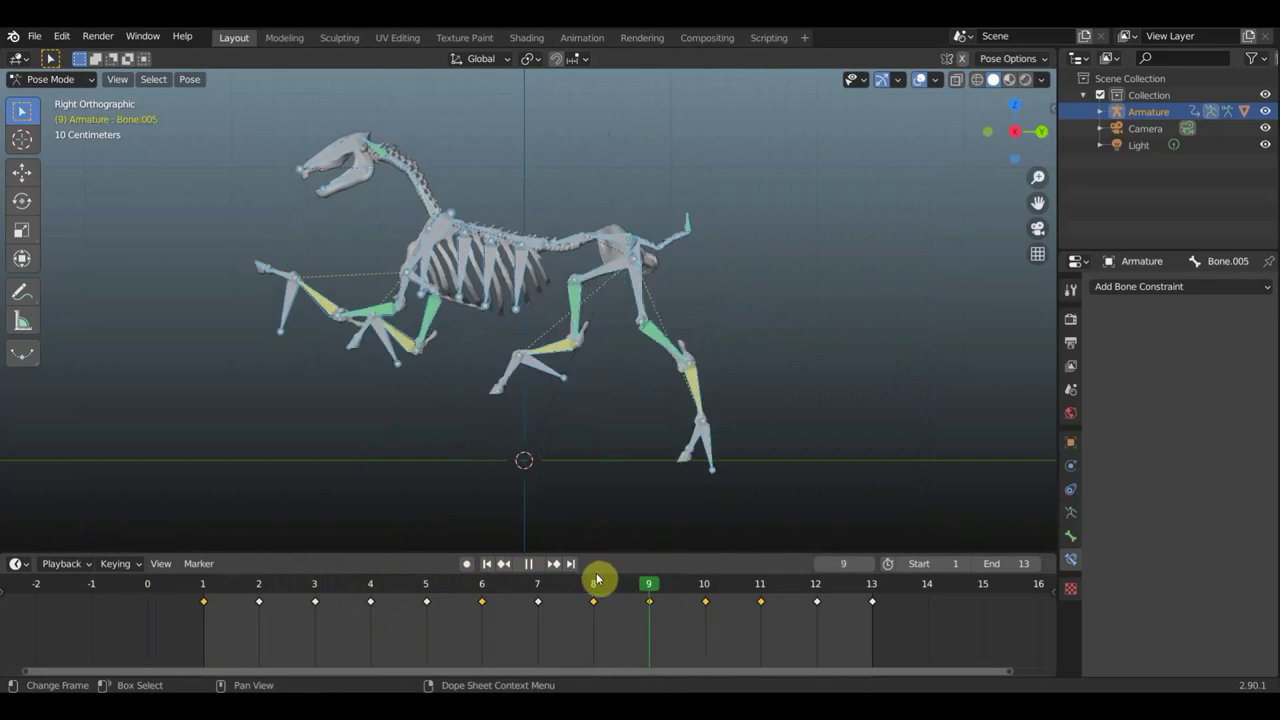
drag(679, 582, 594, 583)
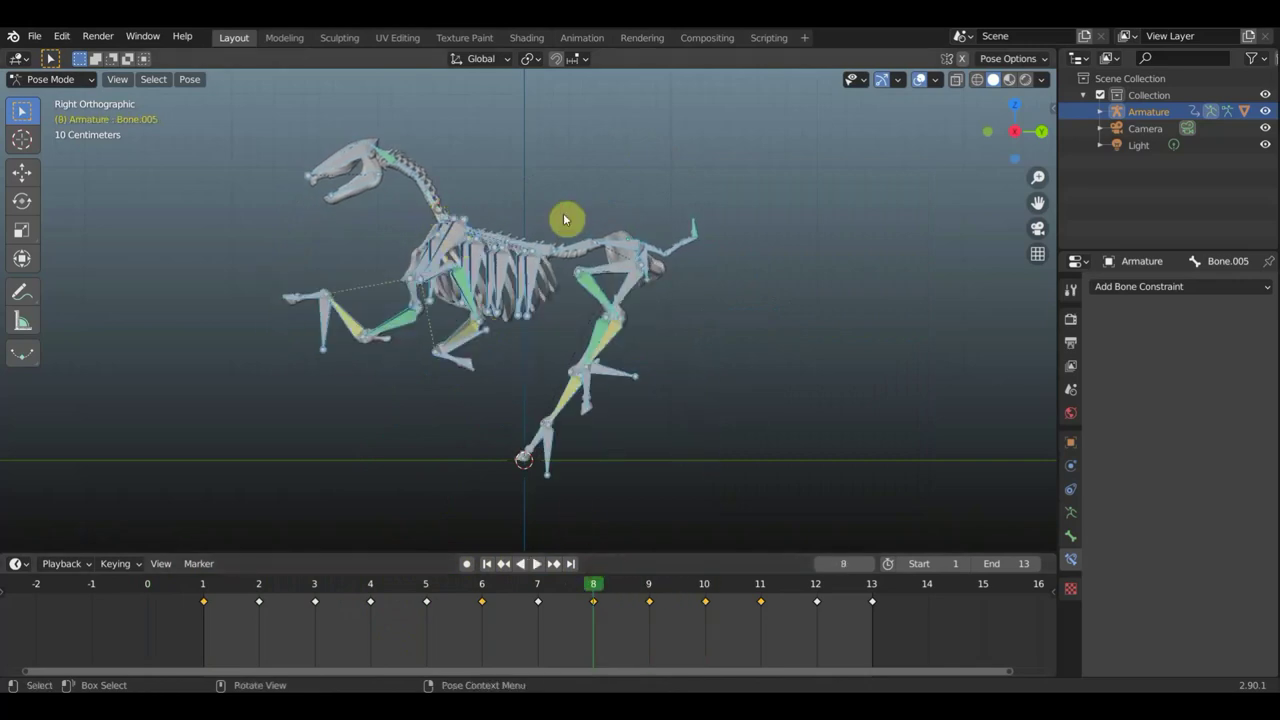
Tilt the head and neck further down at frame 8, key all bones, and open the armature display settings
click(657, 247)
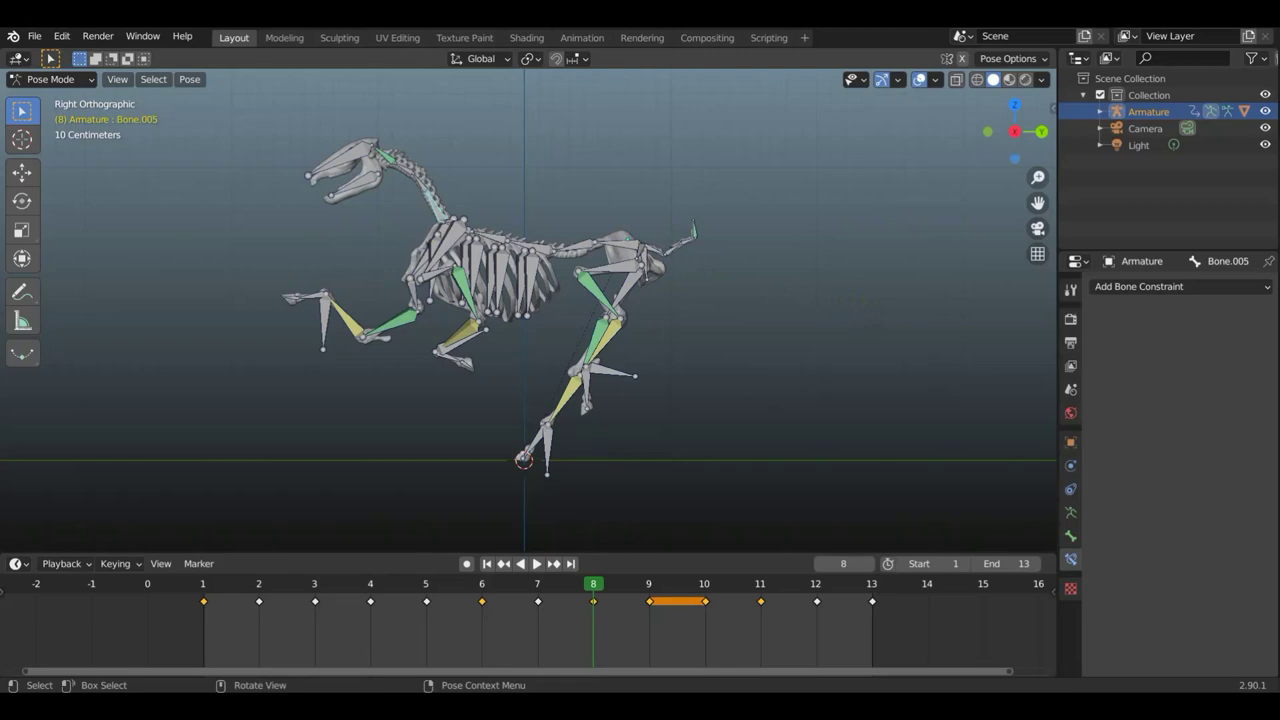
key(r)
click(798, 187)
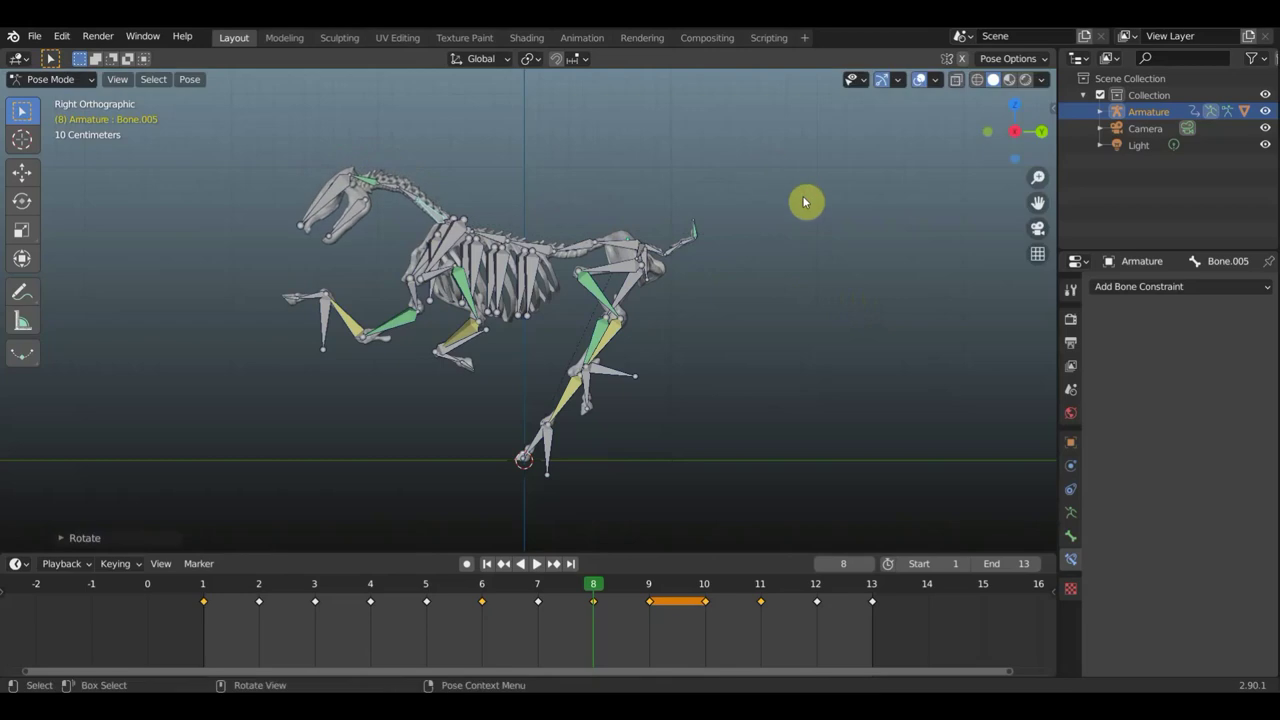
key(a)
key(i)
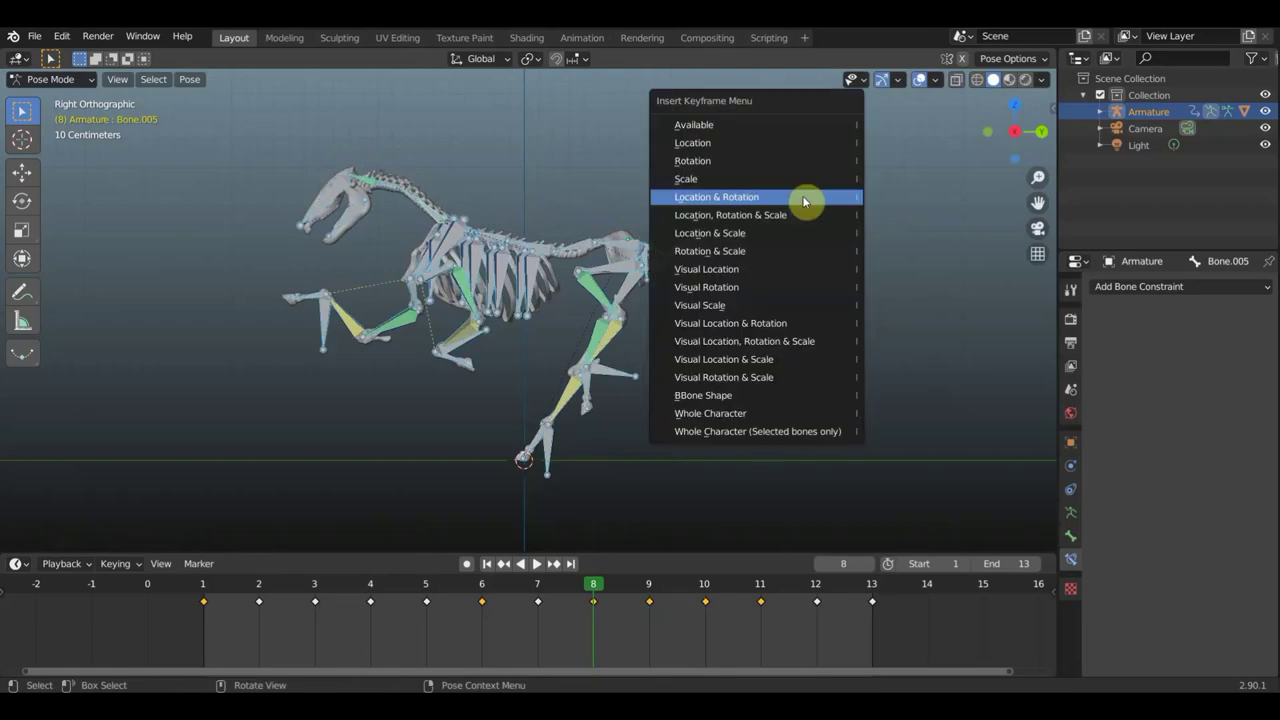
click(803, 199)
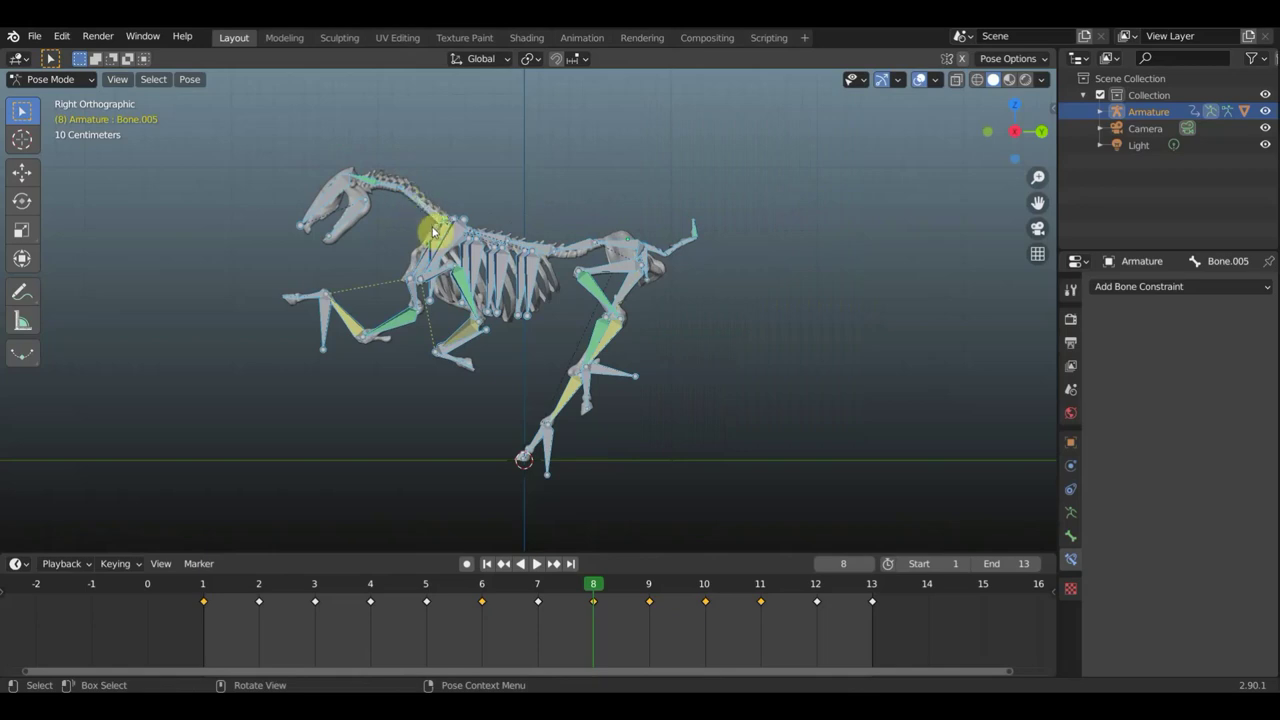
click(1073, 517)
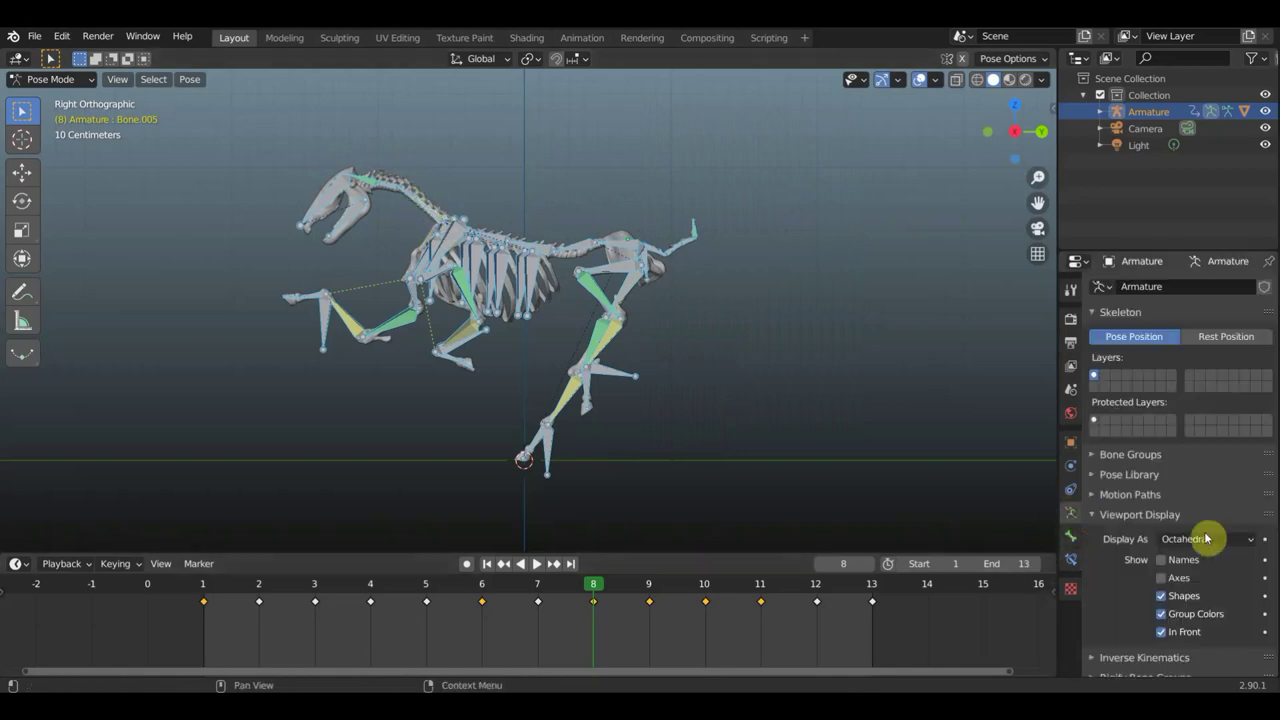
click(1245, 539)
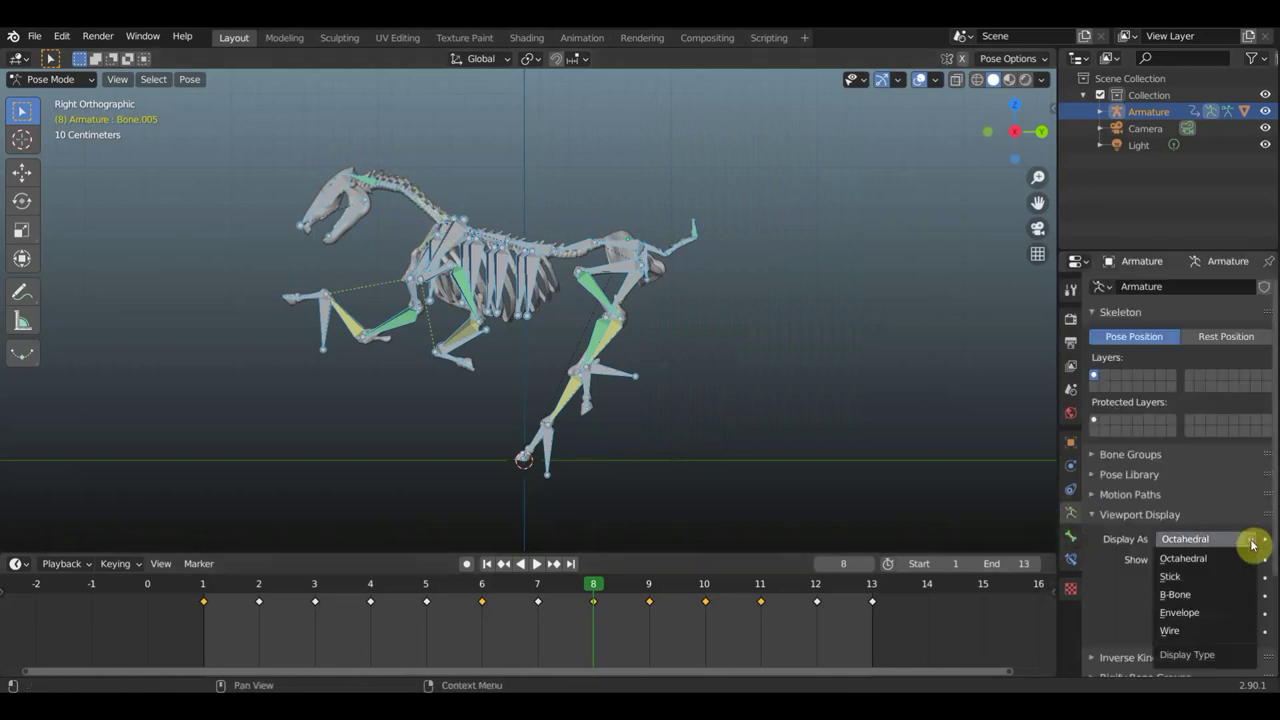
click(1197, 595)
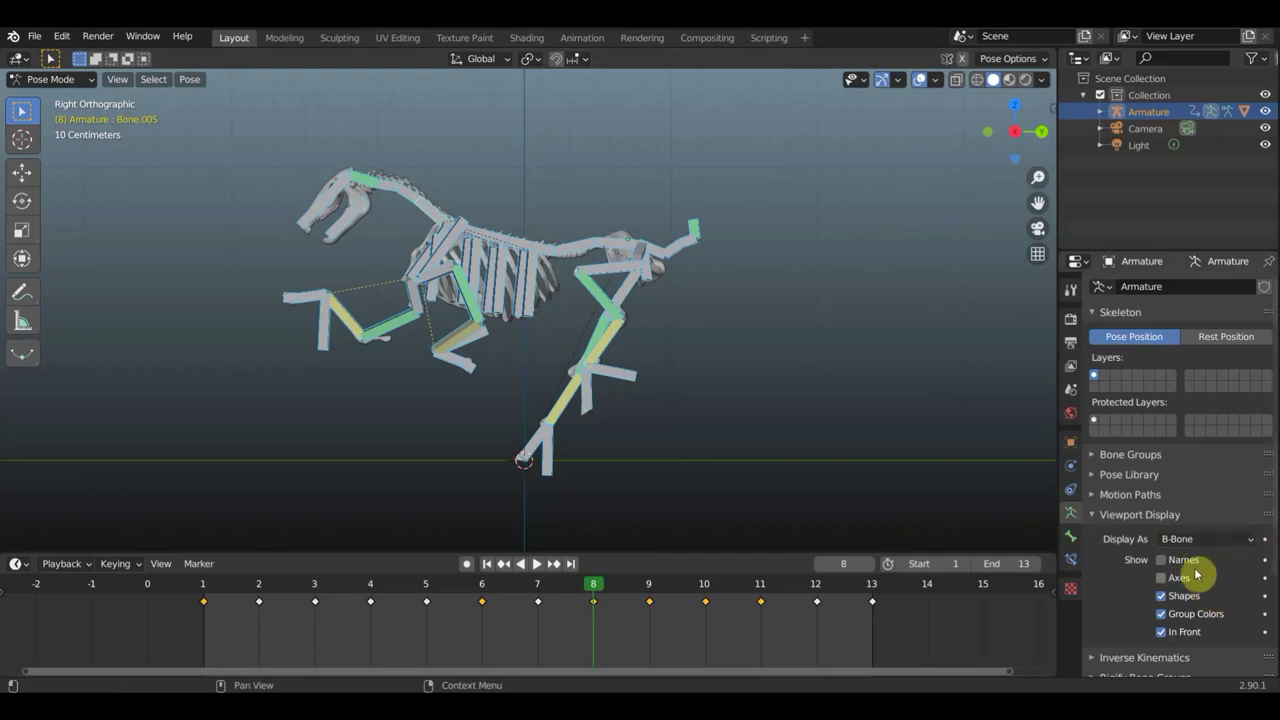
click(1250, 546)
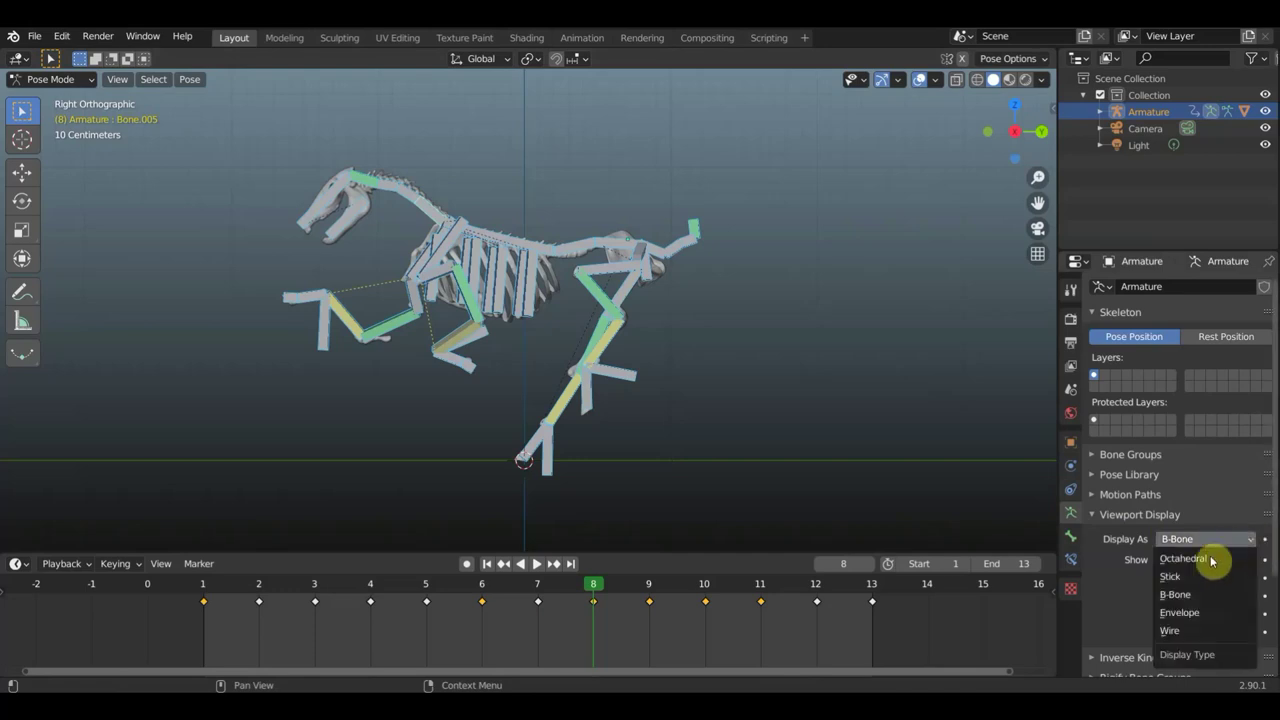
click(1172, 553)
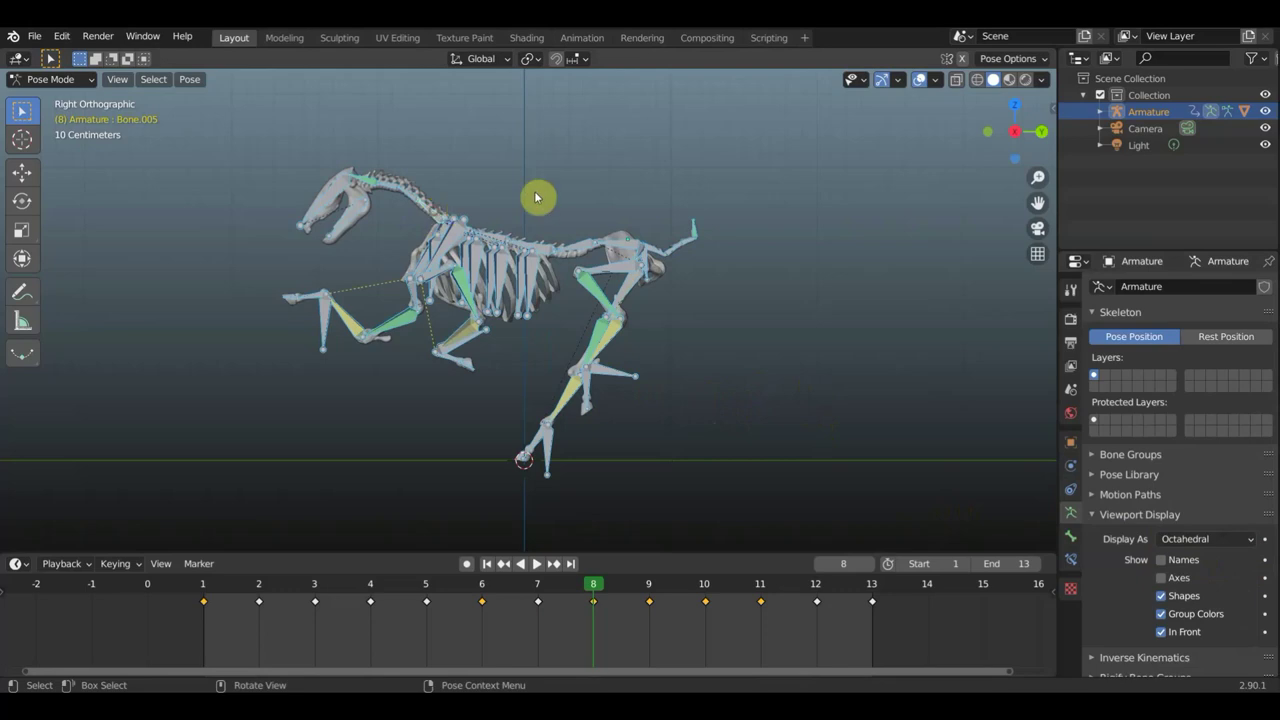
click(641, 201)
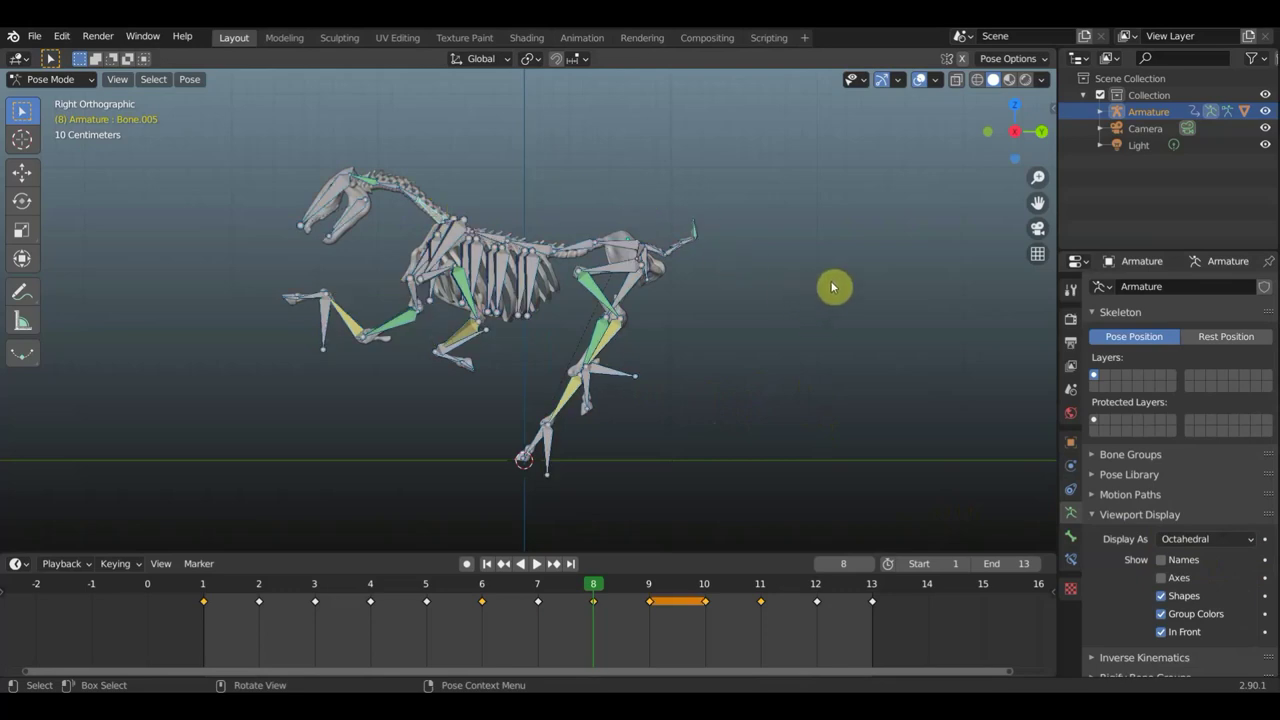
key(r)
click(798, 225)
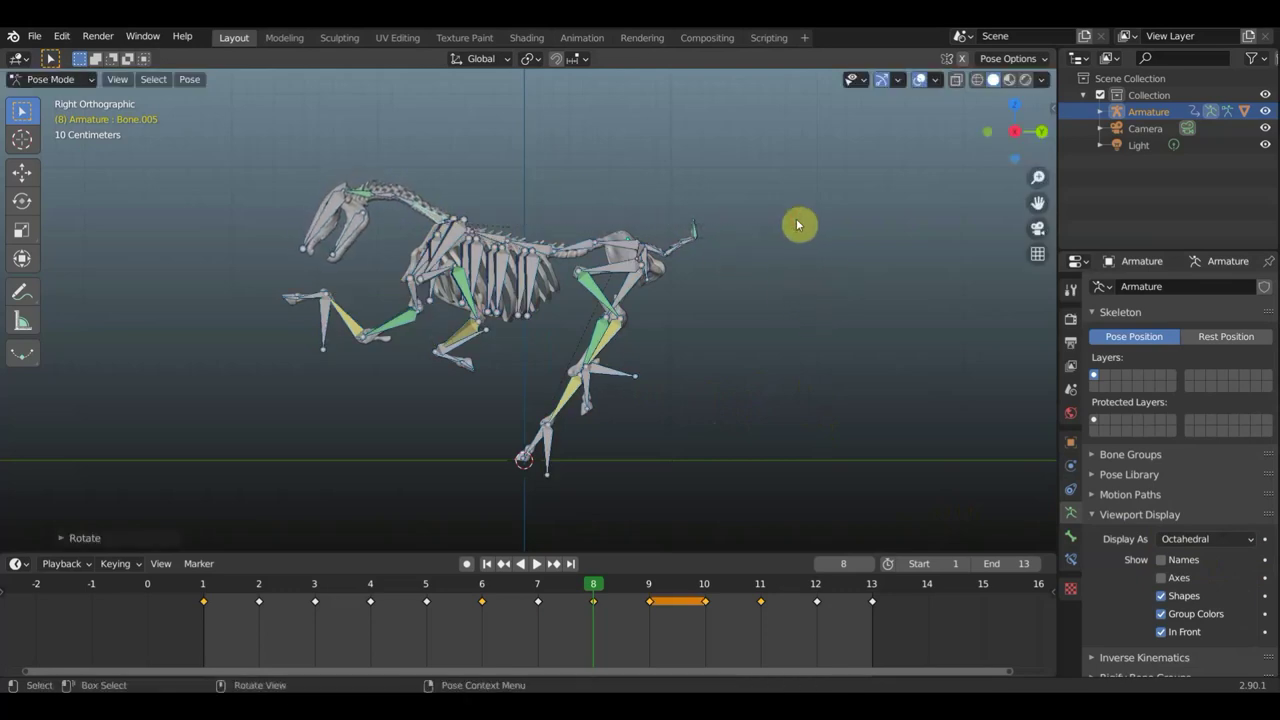
Key all bones' location and rotation at frame 8, then review playback and return to frame 9
key(a)
key(i)
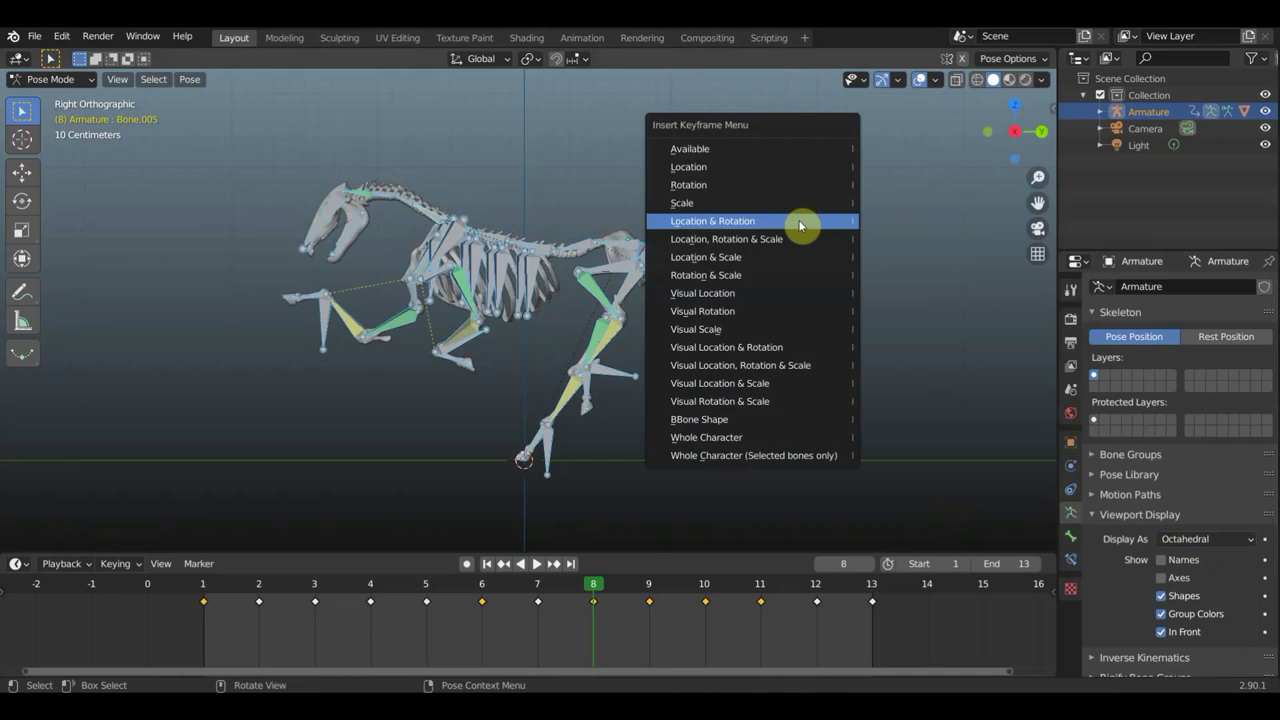
click(800, 225)
click(649, 594)
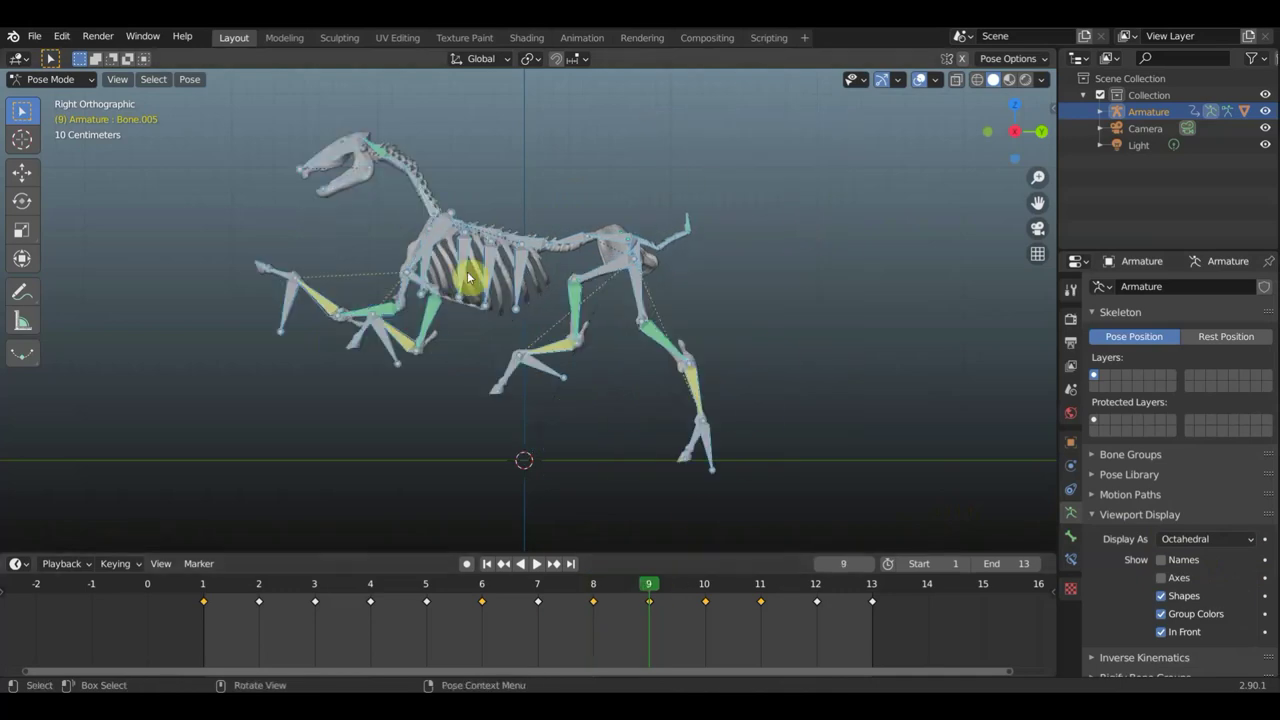
click(700, 268)
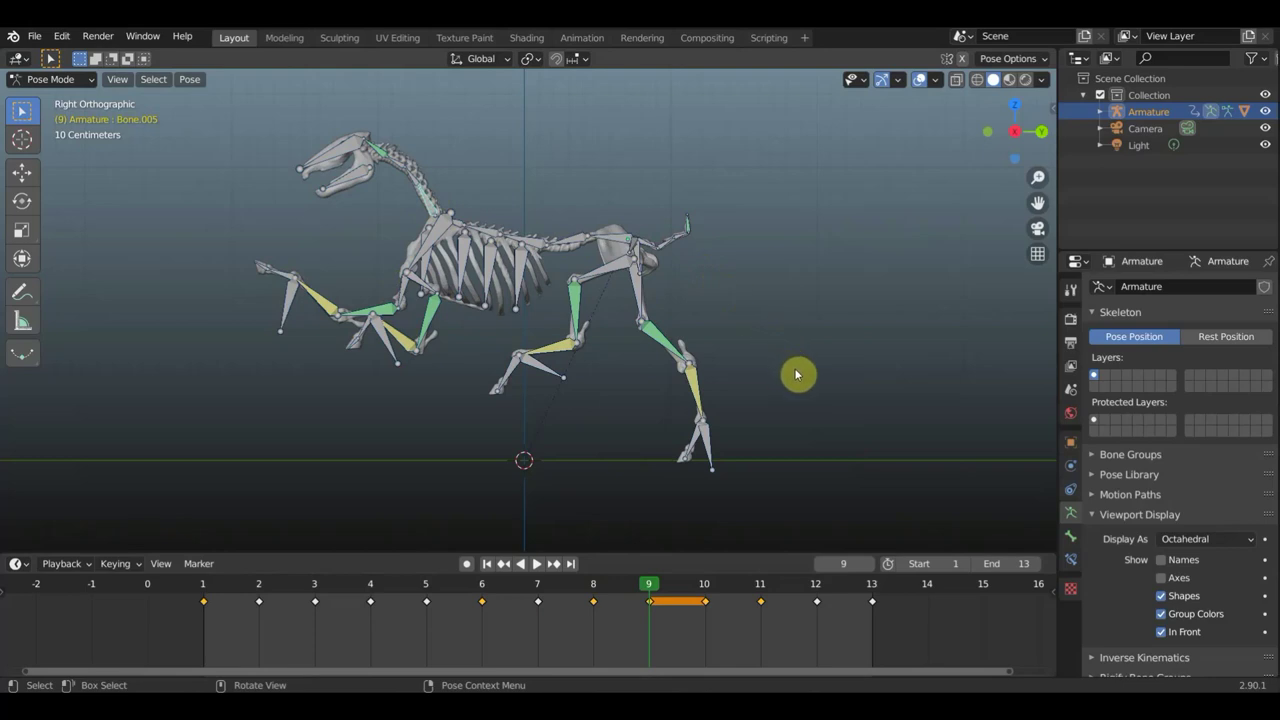
drag(648, 591, 481, 594)
key(space)
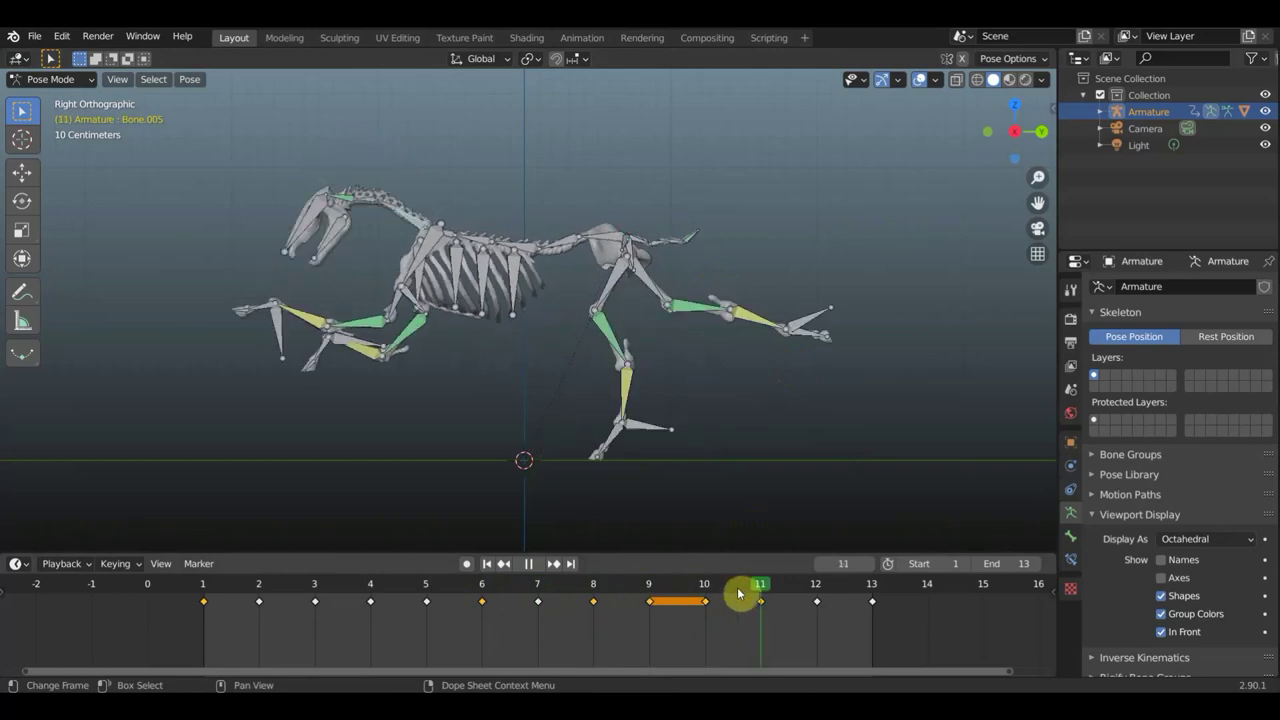
drag(741, 594, 653, 601)
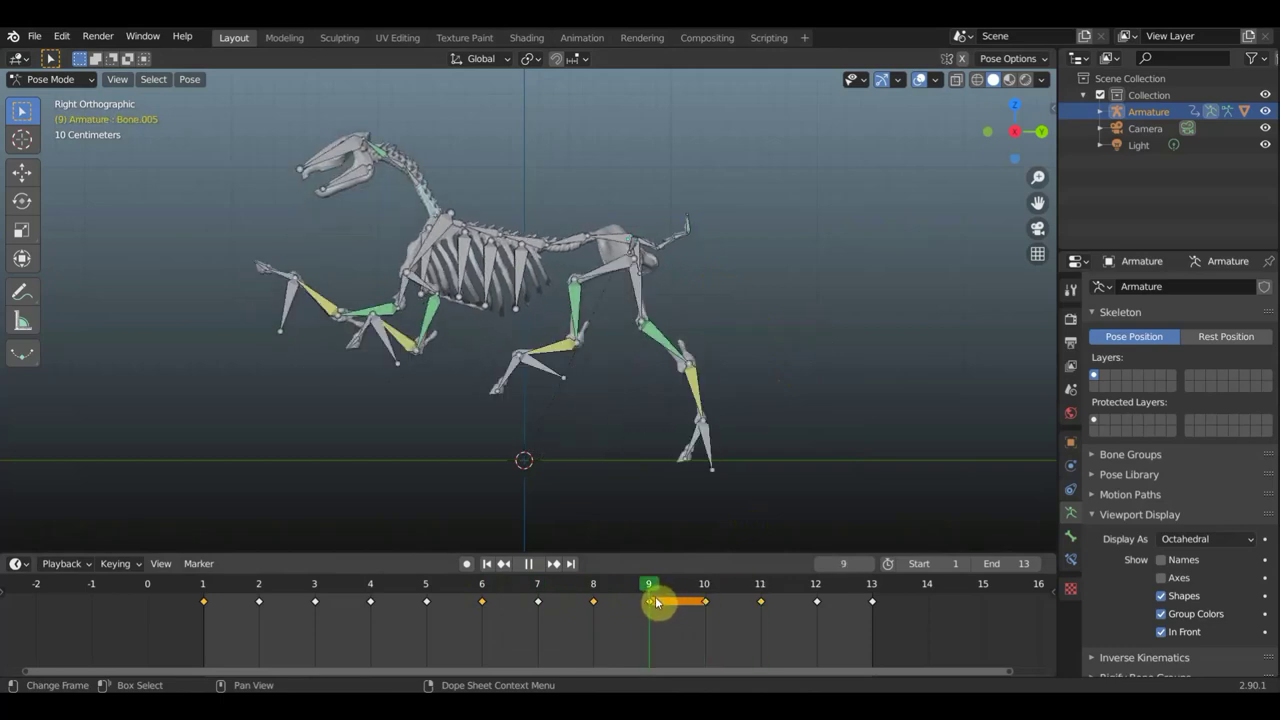
key(space)
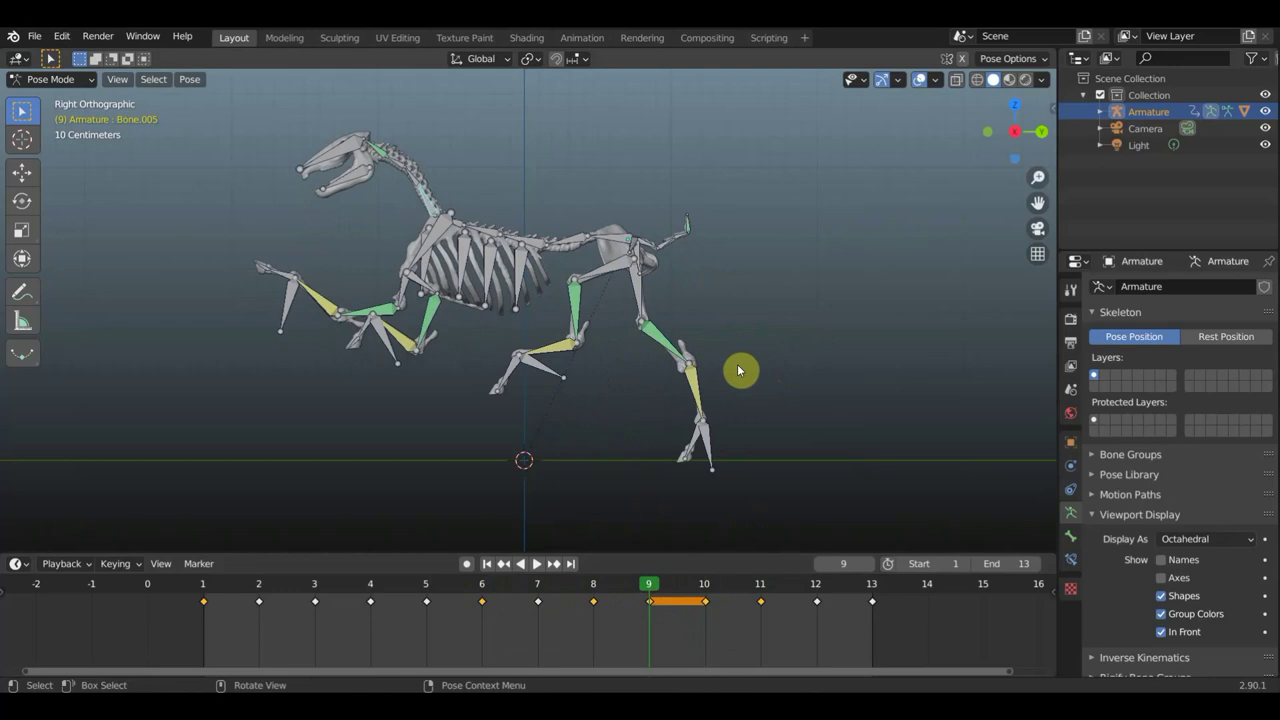
At frame 9, tilt the whole skeleton to raise the head, lift it slightly, and key location and rotation
key(a)
key(r)
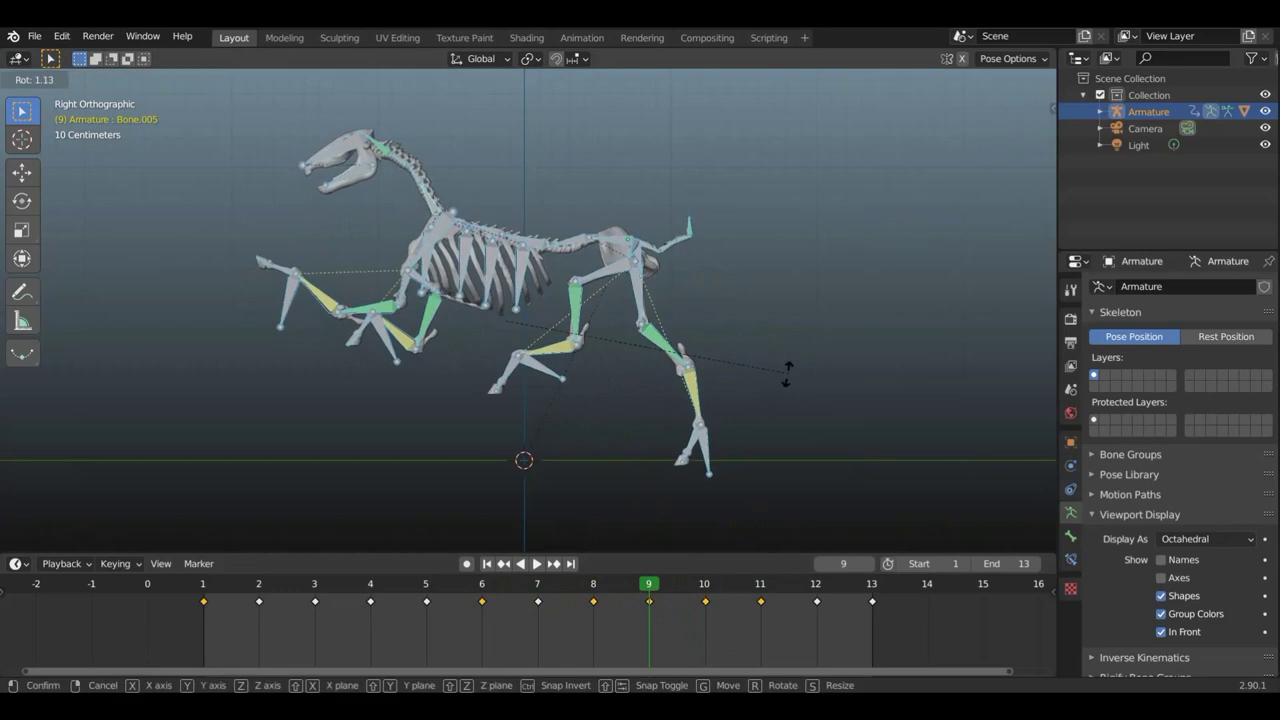
click(786, 387)
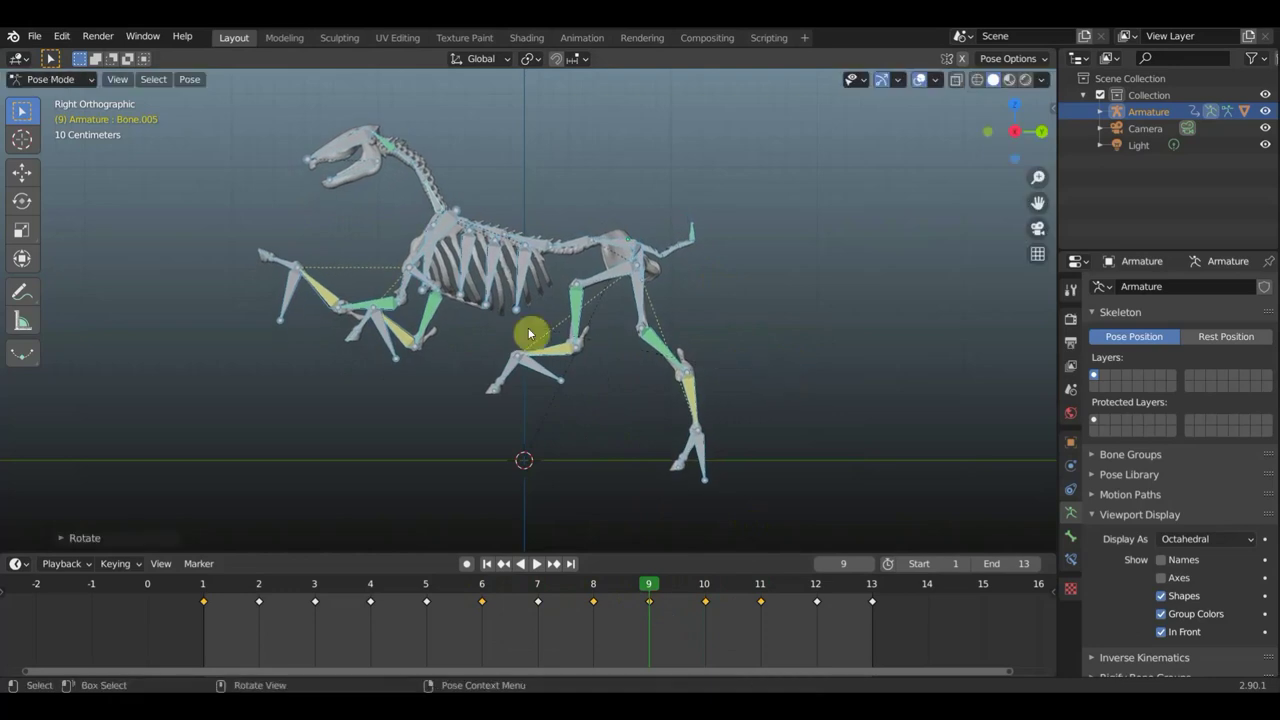
click(22, 172)
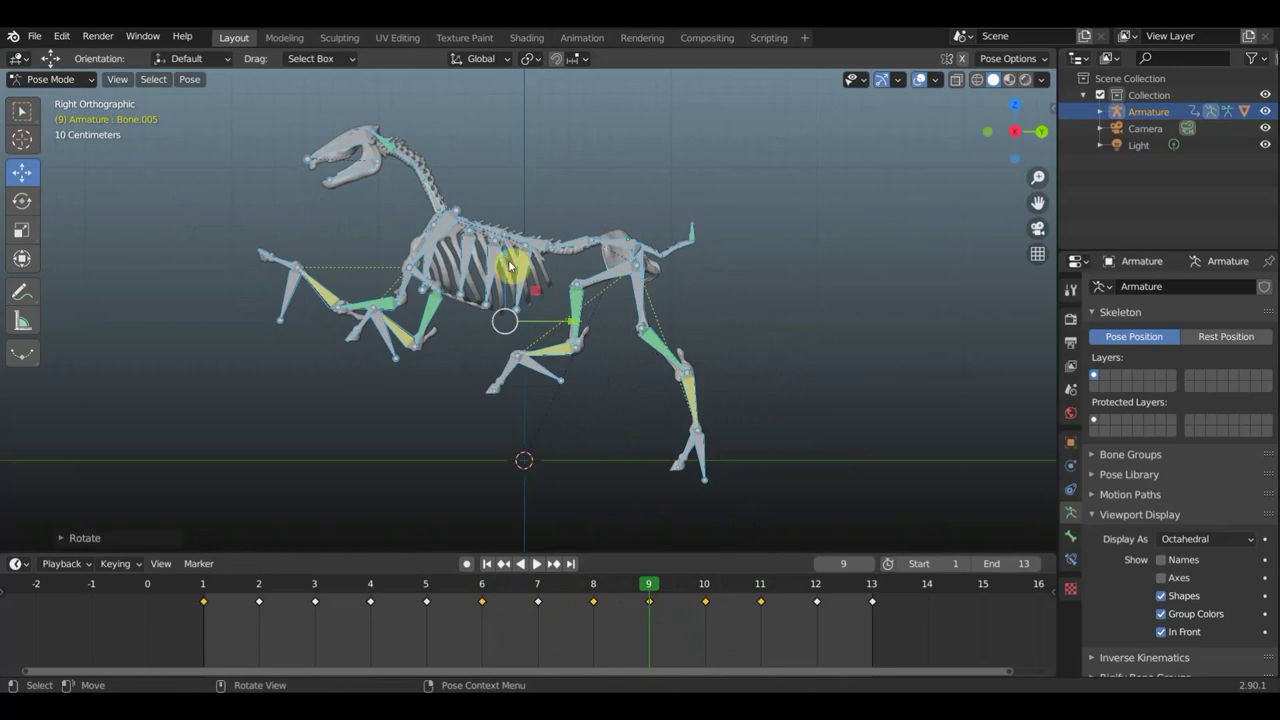
drag(514, 272, 512, 262)
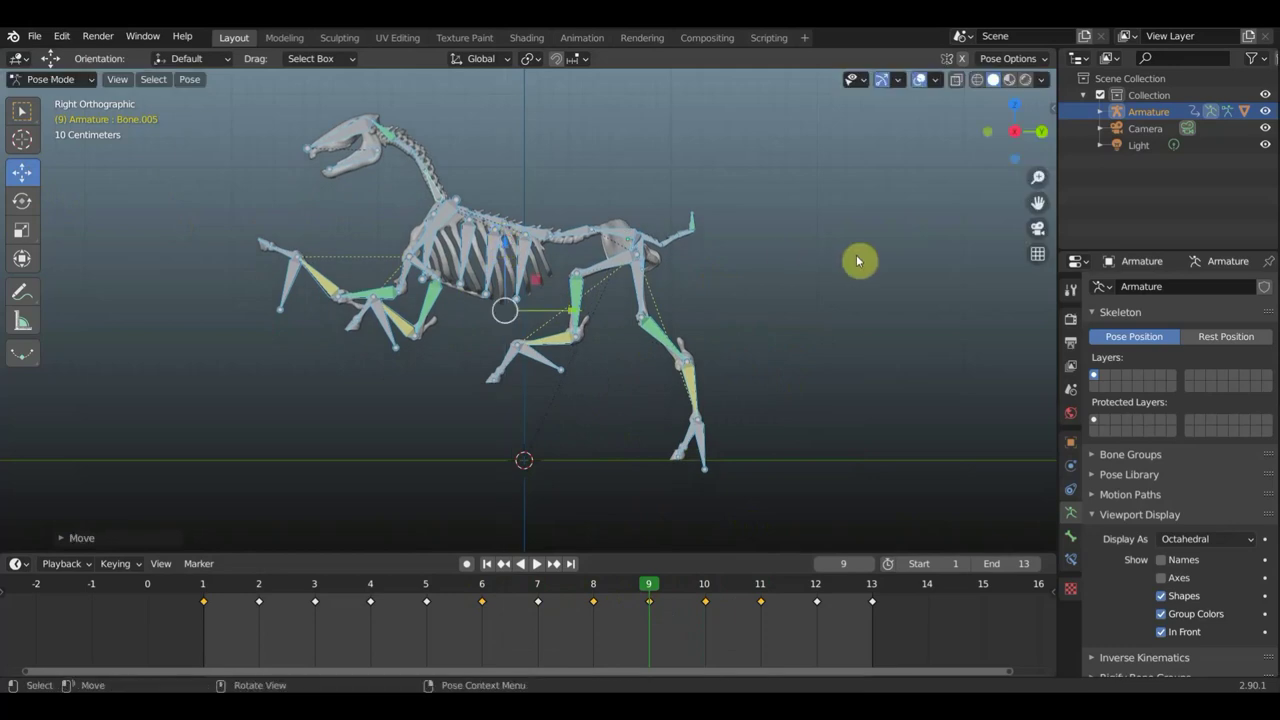
key(i)
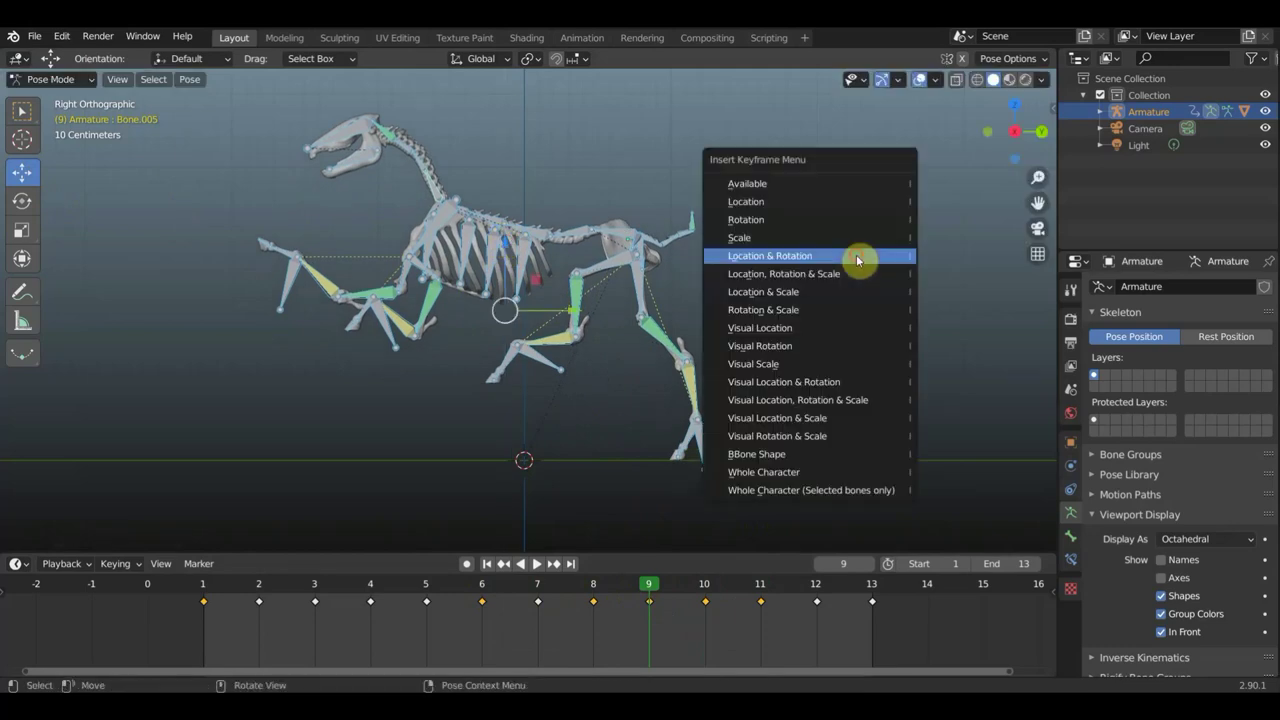
click(856, 256)
click(708, 588)
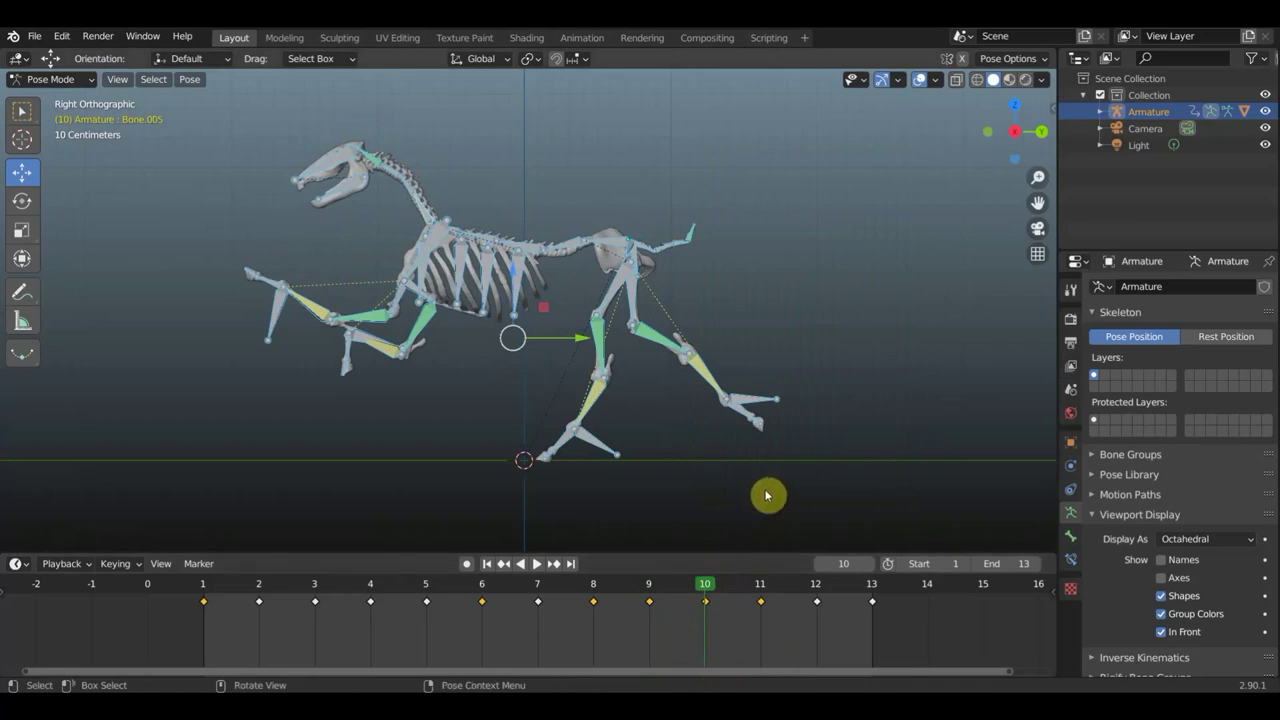
Rotate the selected leg bones at frame 10 and key Location & Rotation
key(r)
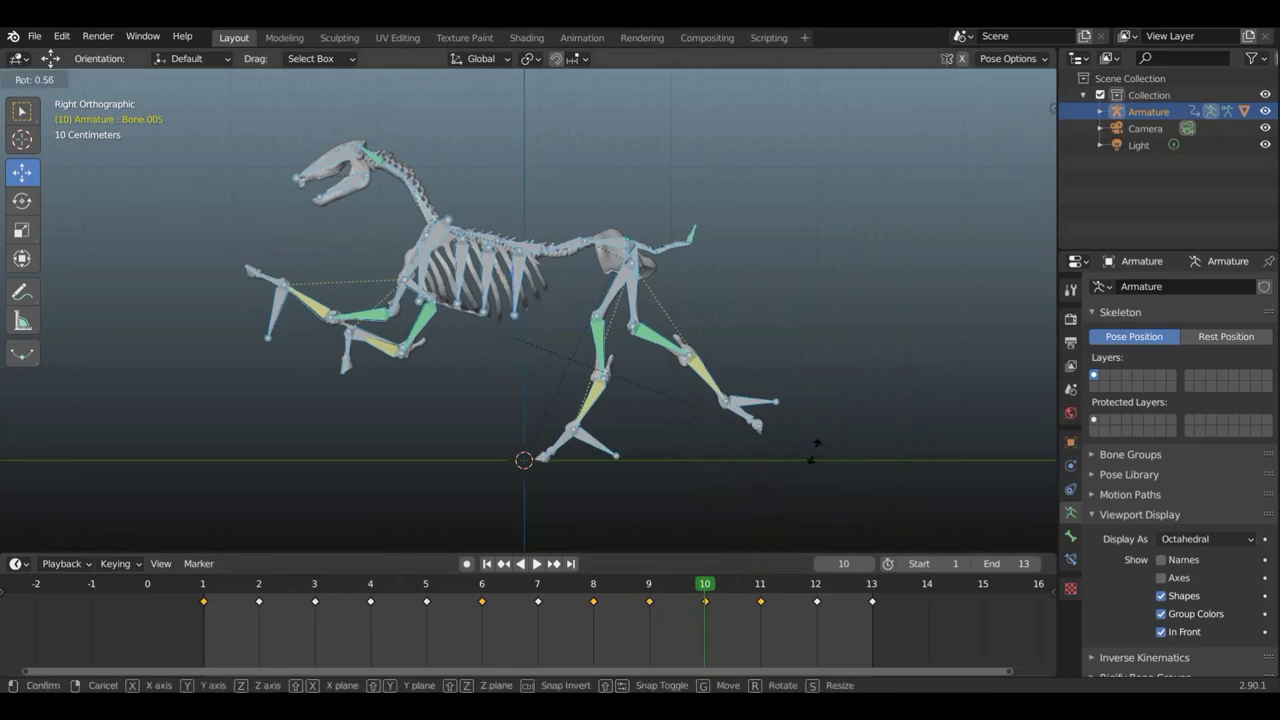
click(816, 458)
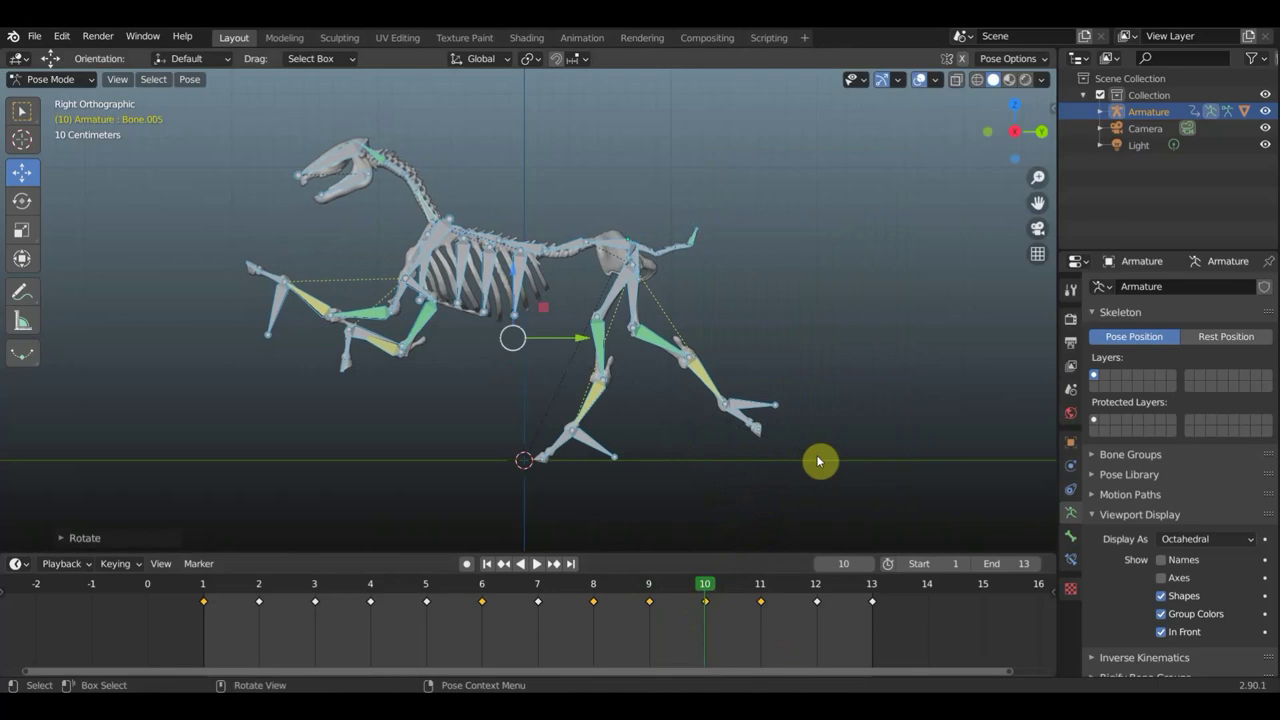
key(i)
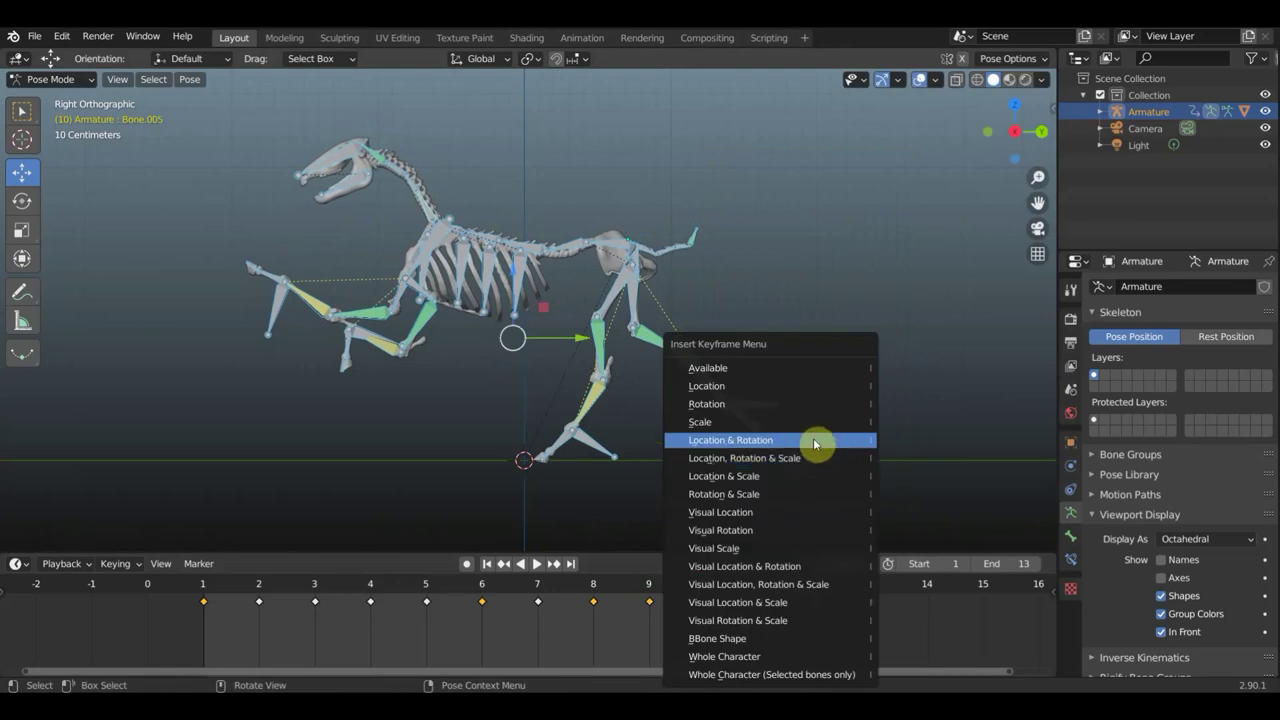
click(818, 458)
At frame 9, rotate the head and neck bones into a new pose and key it
click(651, 587)
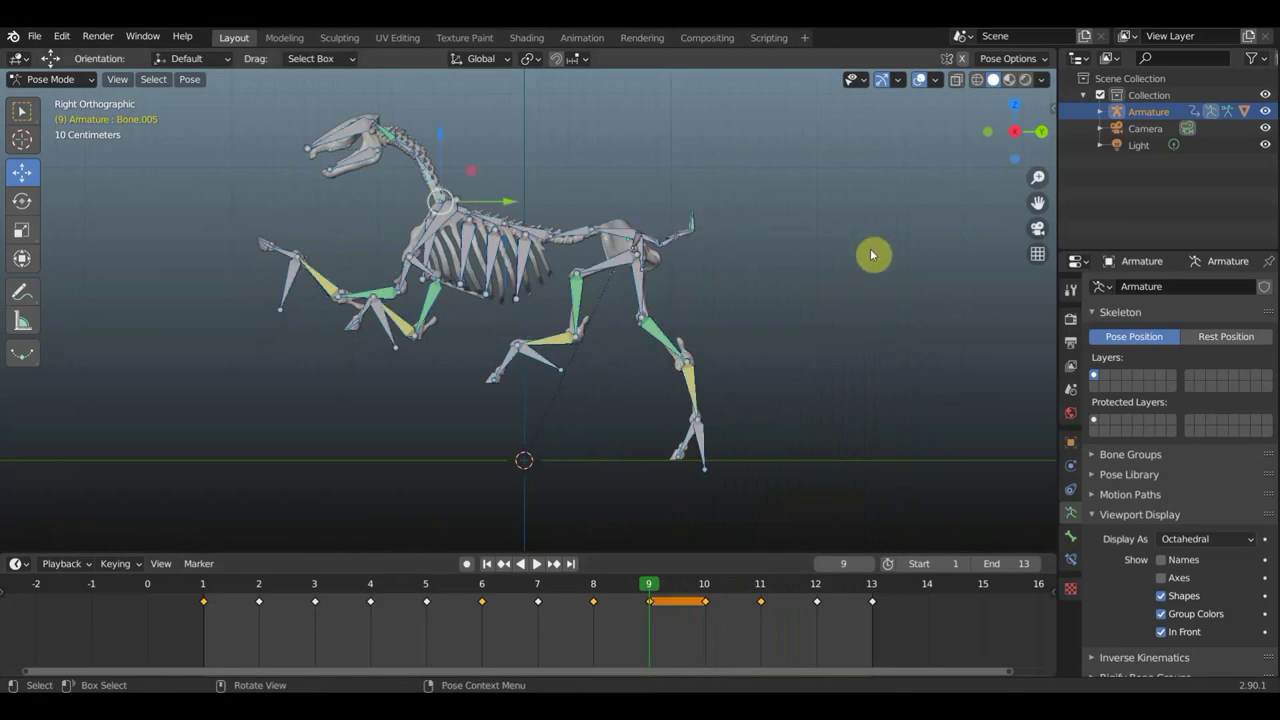
key(r)
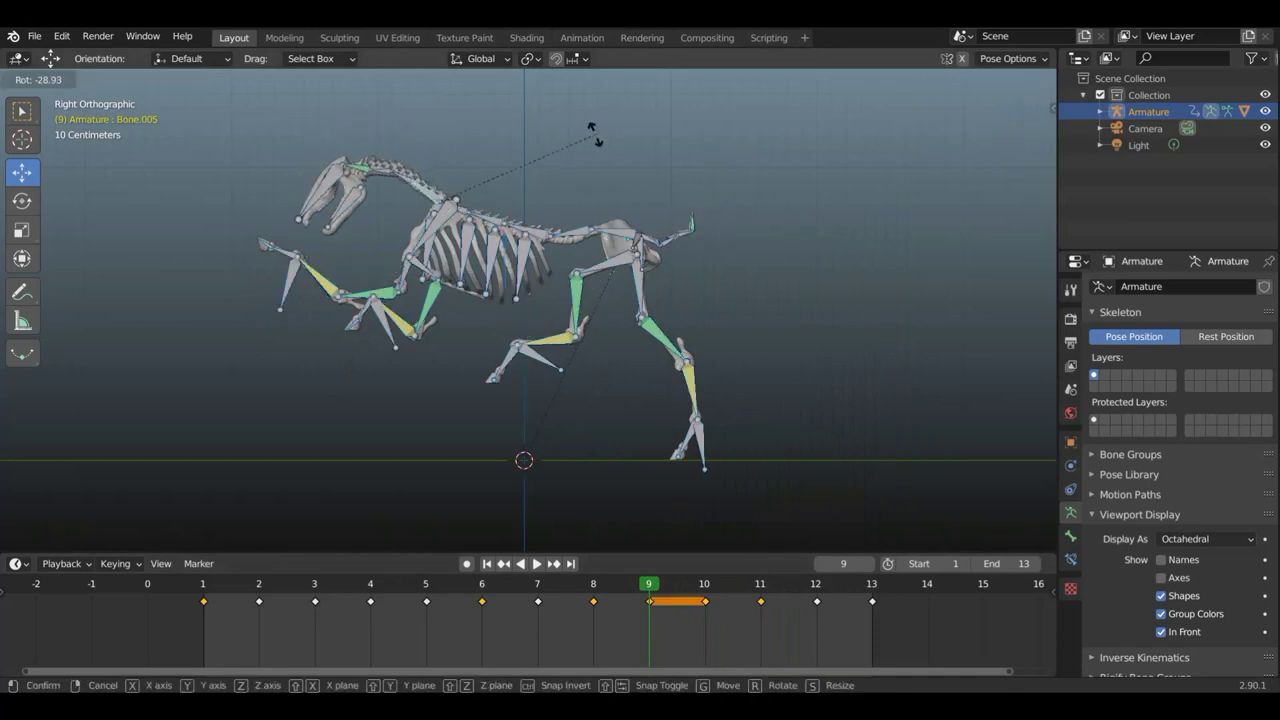
click(594, 132)
key(i)
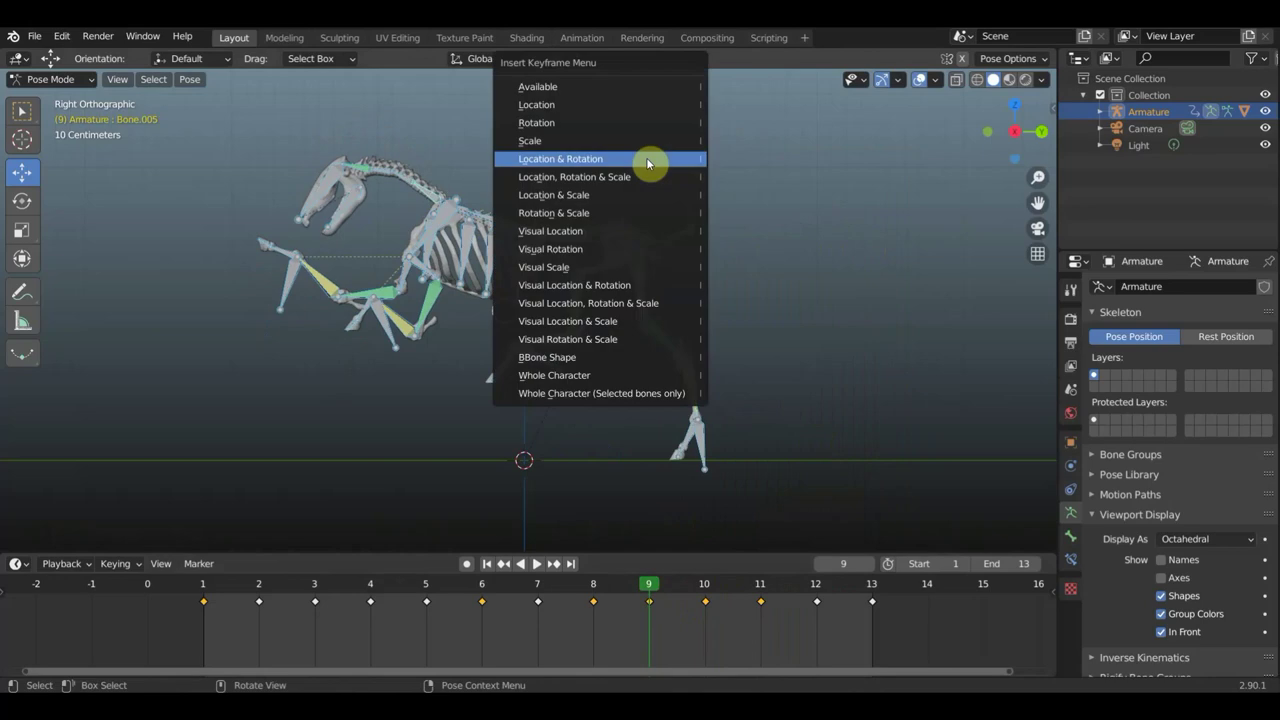
click(648, 163)
At frame 10, rotate the neck bone and key its location and rotation
click(707, 590)
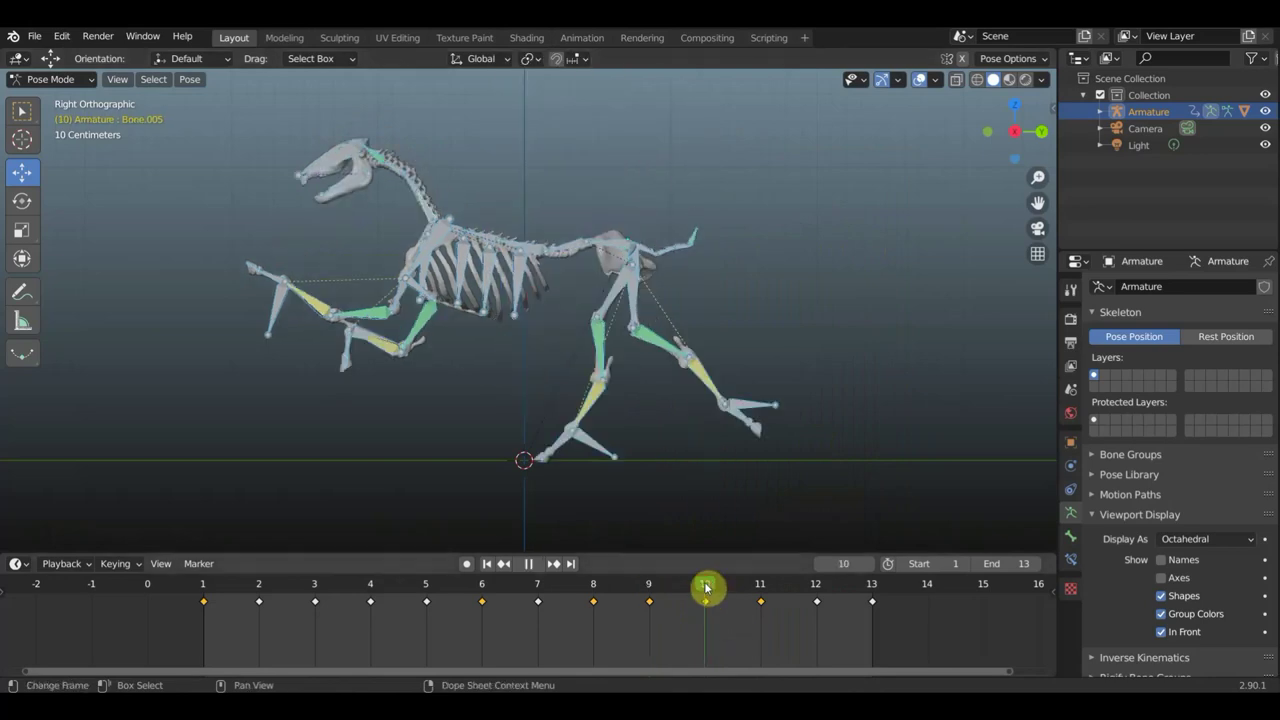
click(429, 206)
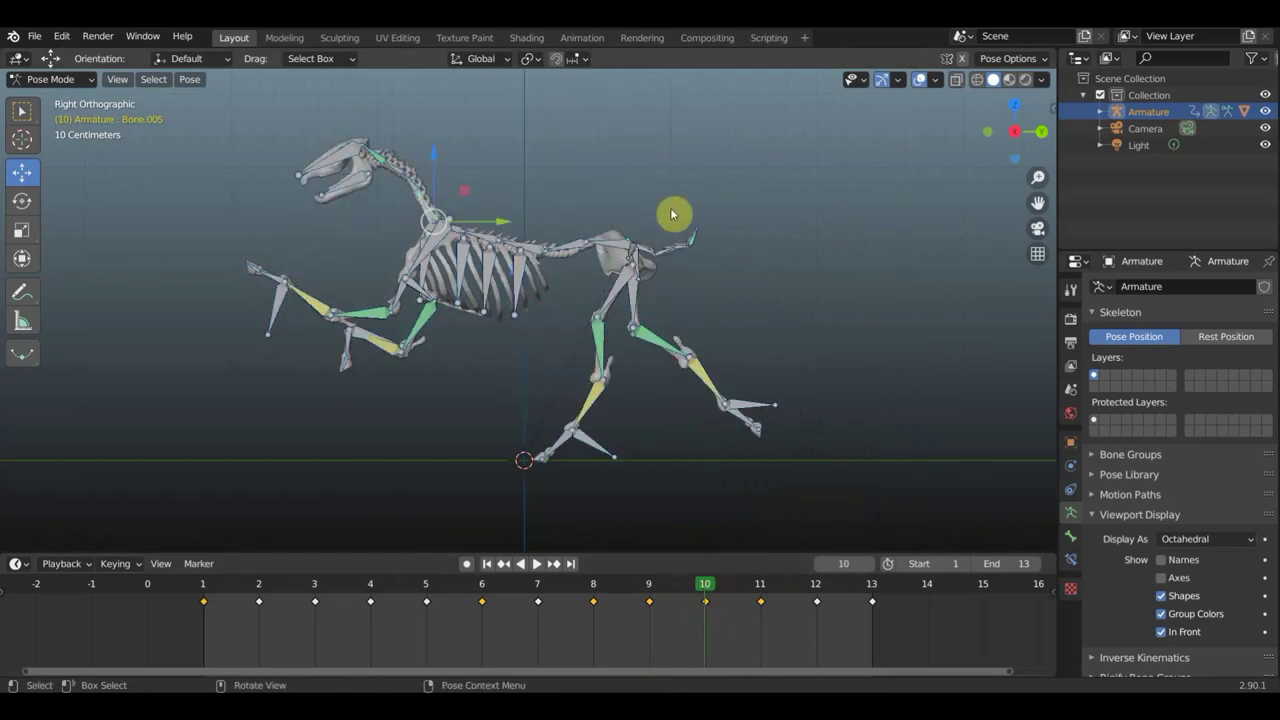
key(r)
click(554, 129)
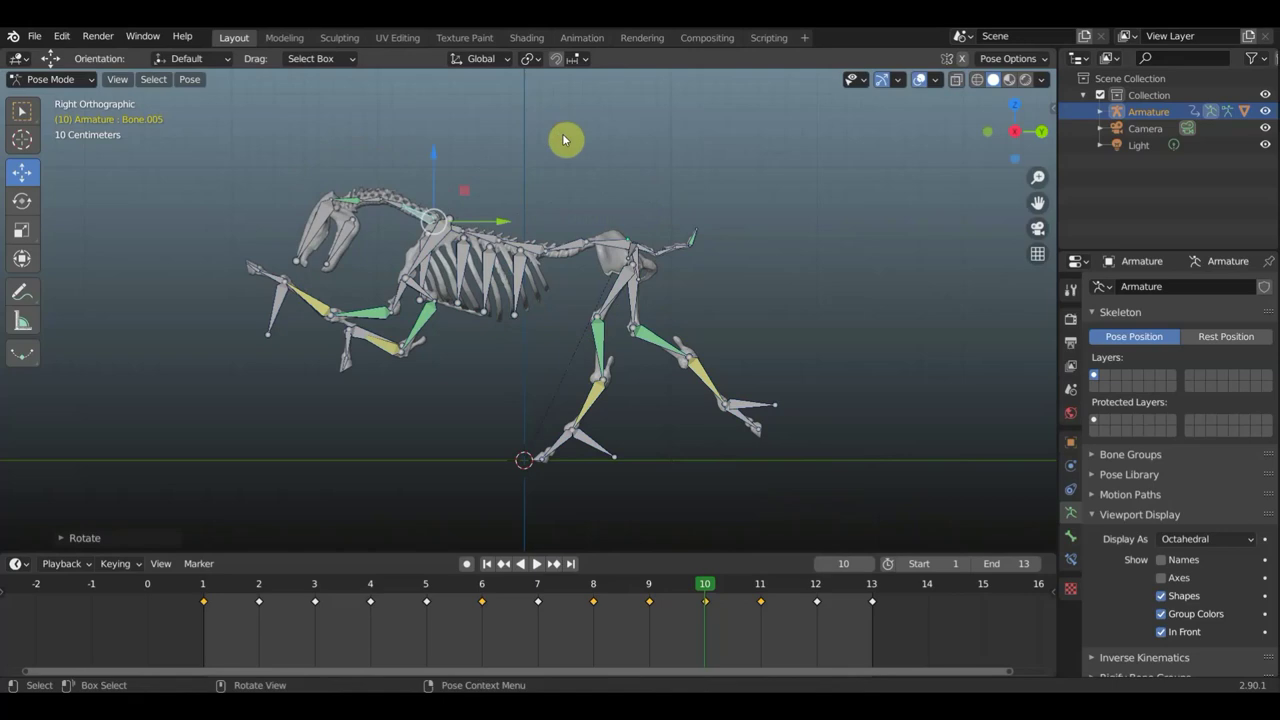
key(i)
click(563, 139)
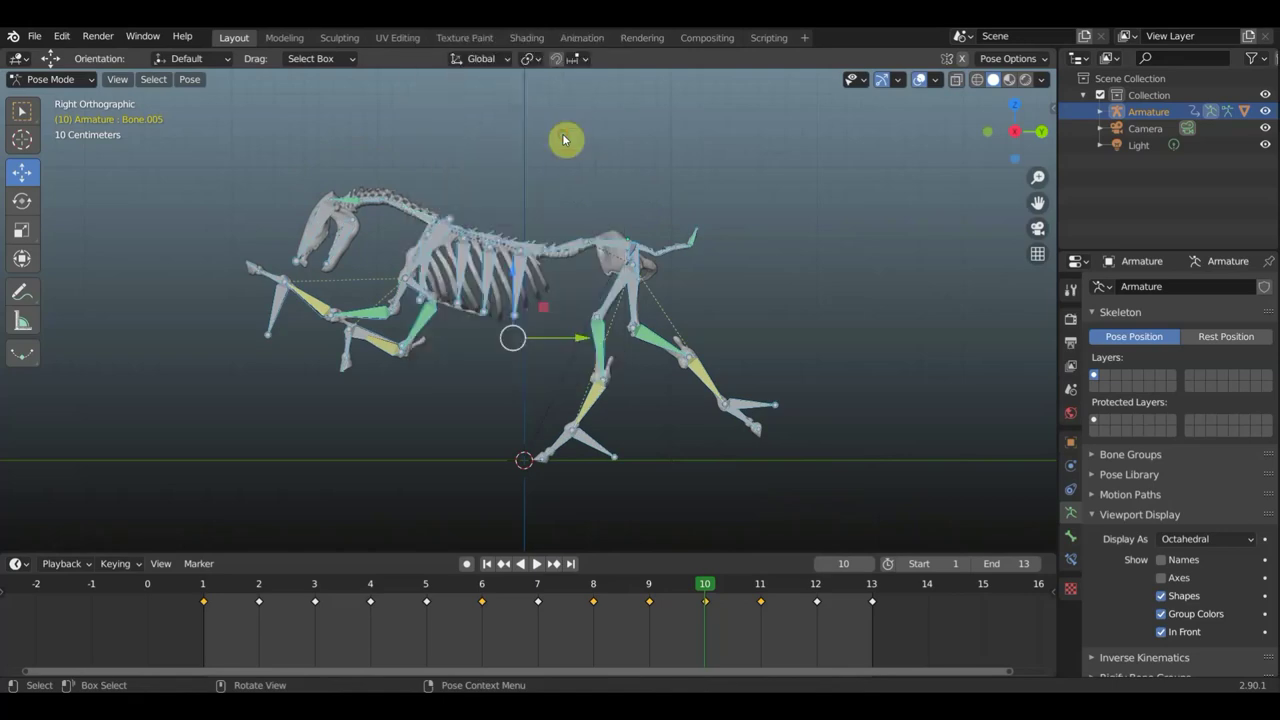
At frame 12, tilt the neck and head downward, key all bones, and hide the overlays
click(760, 591)
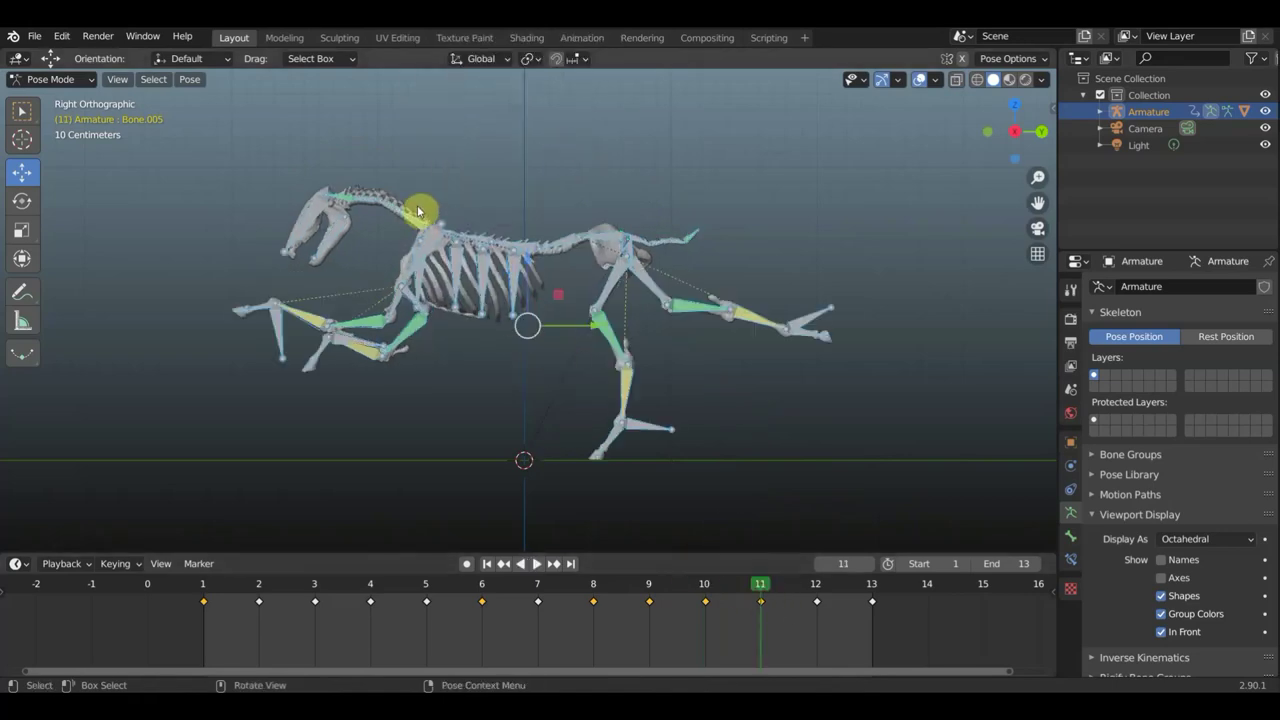
key(space)
key(space)
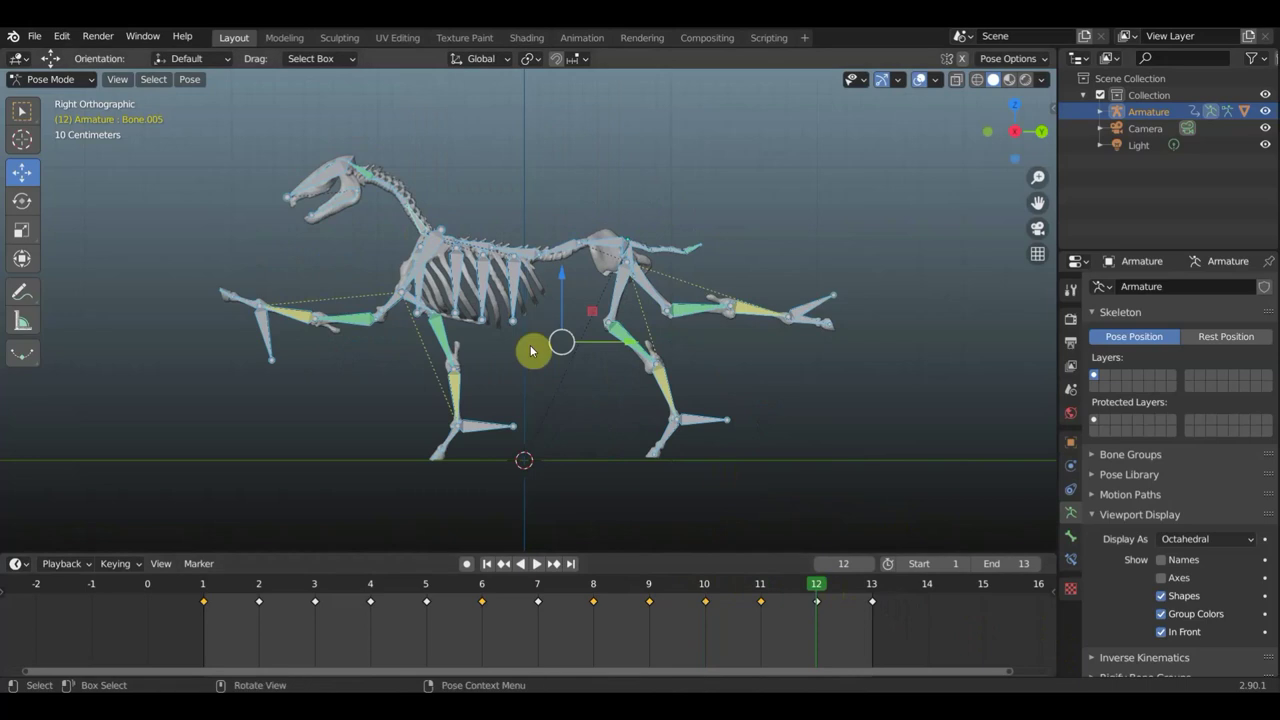
key(ctrl+z)
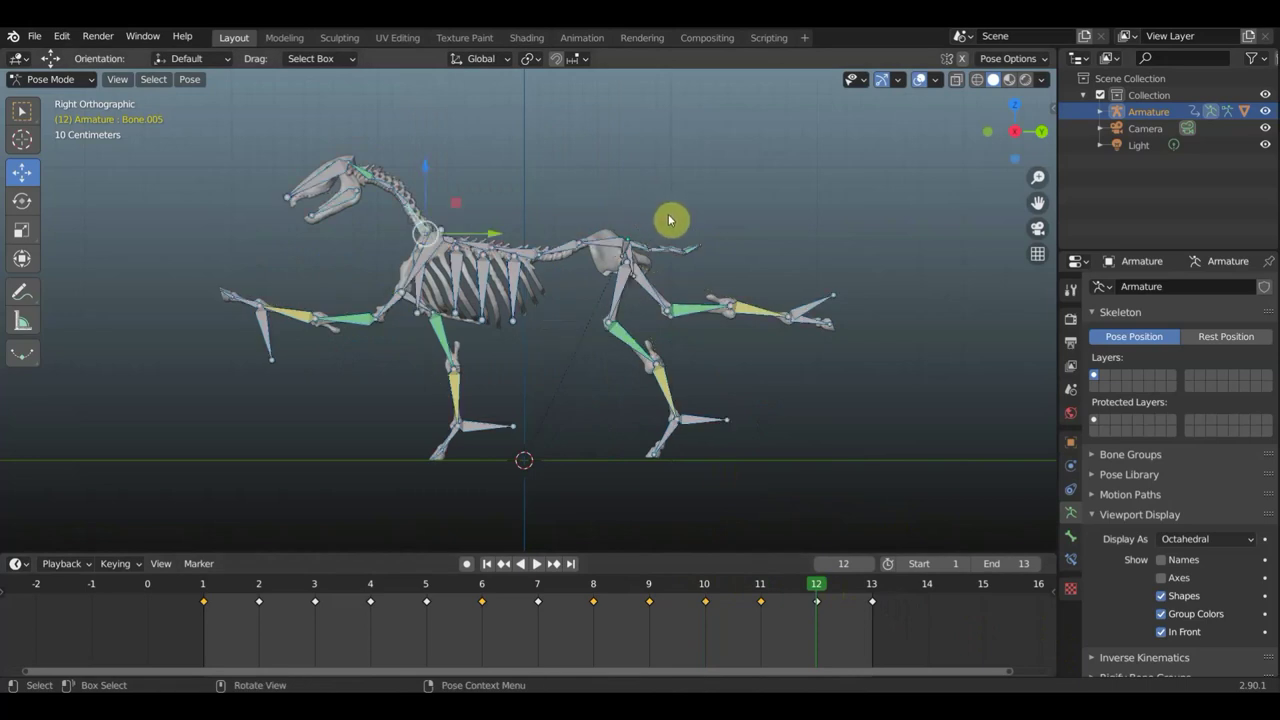
key(r)
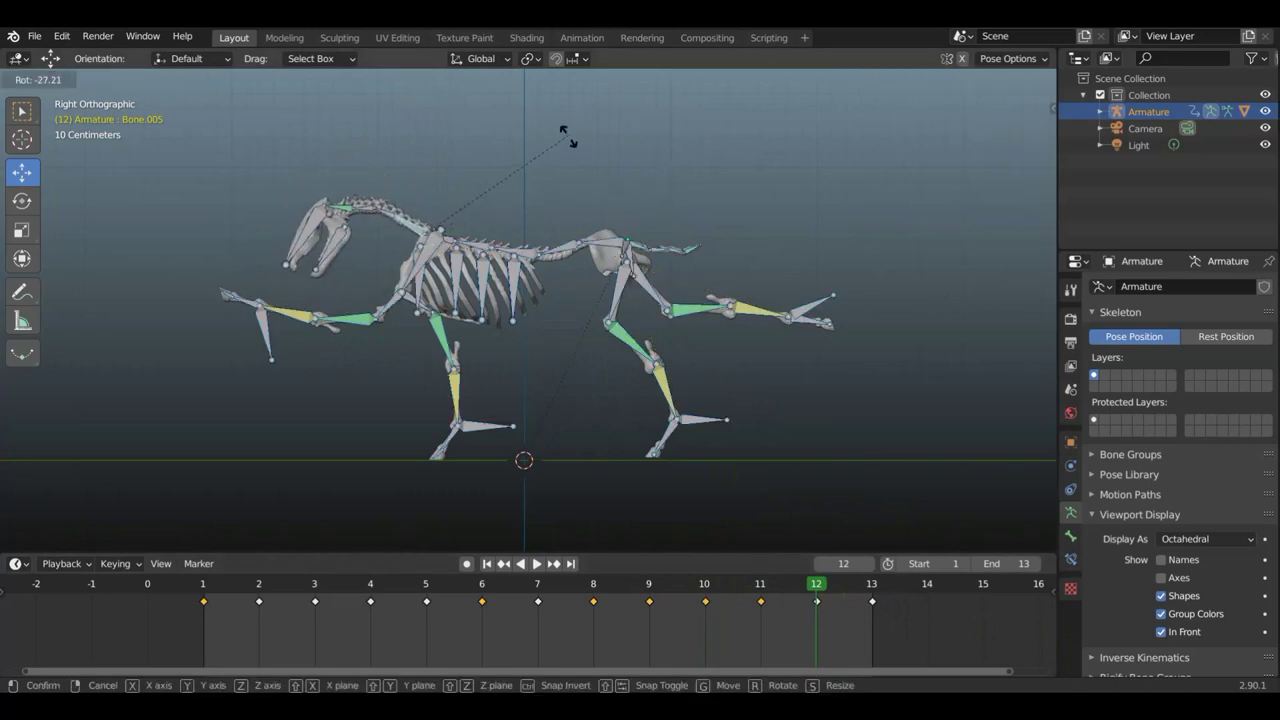
click(572, 146)
key(a)
key(i)
click(572, 146)
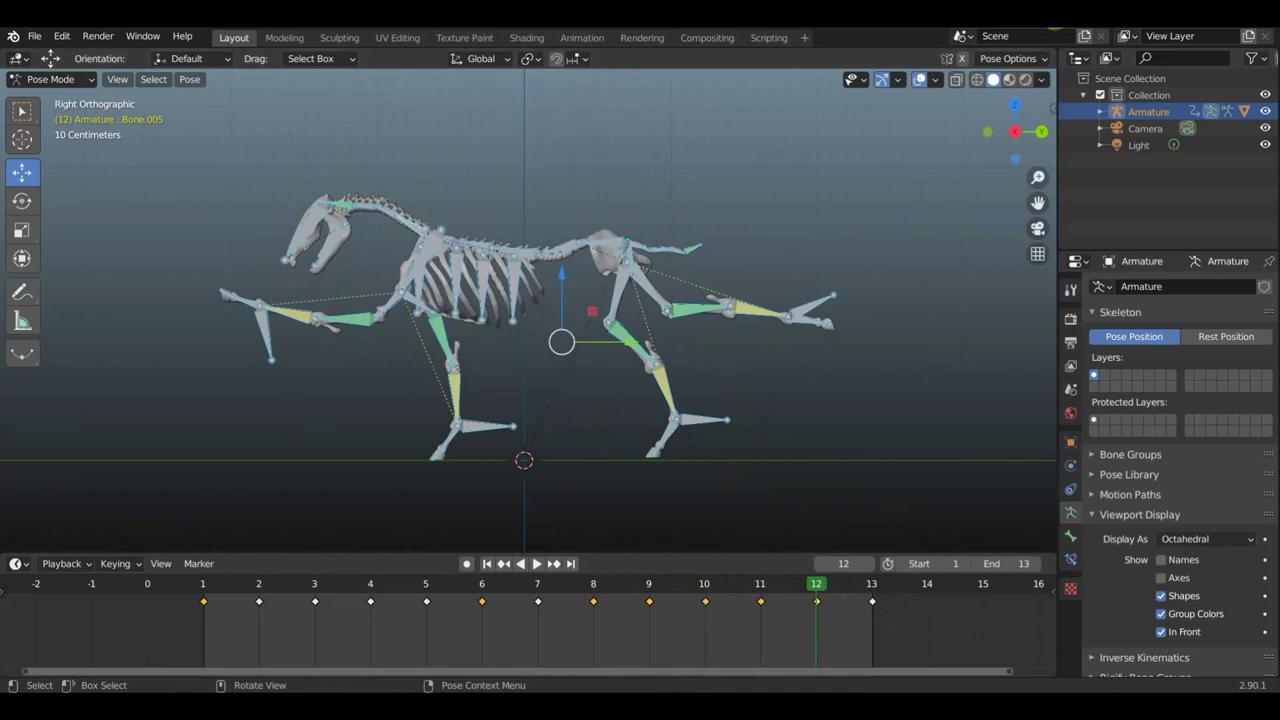
key(shift+alt+z)
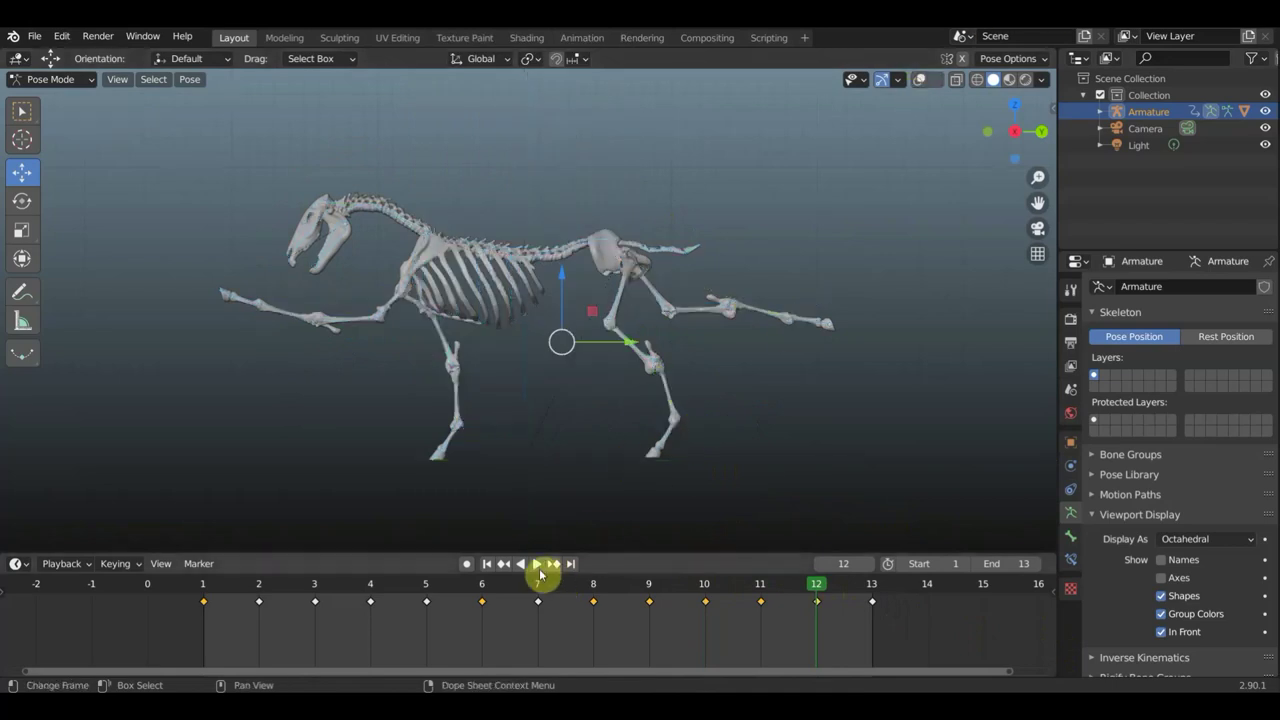
Play the gallop while orbiting to a three-quarter view, then stop playback
click(540, 564)
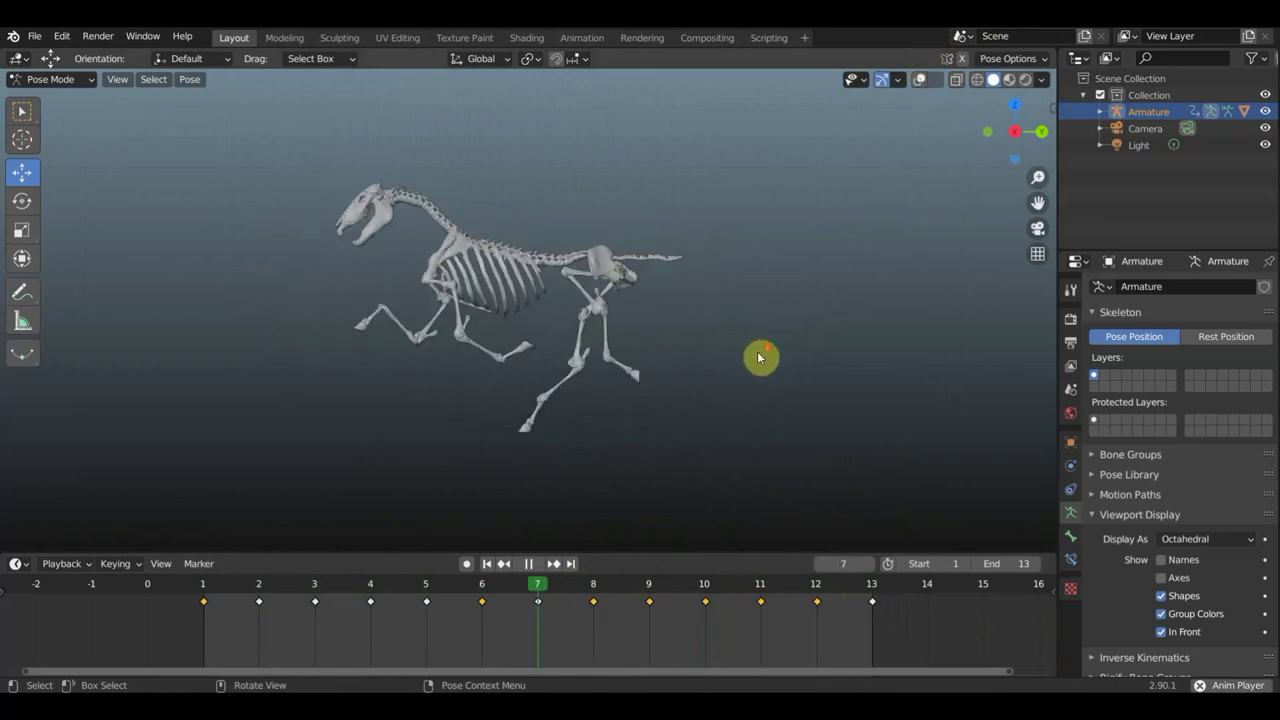
middle_drag(743, 434, 809, 434)
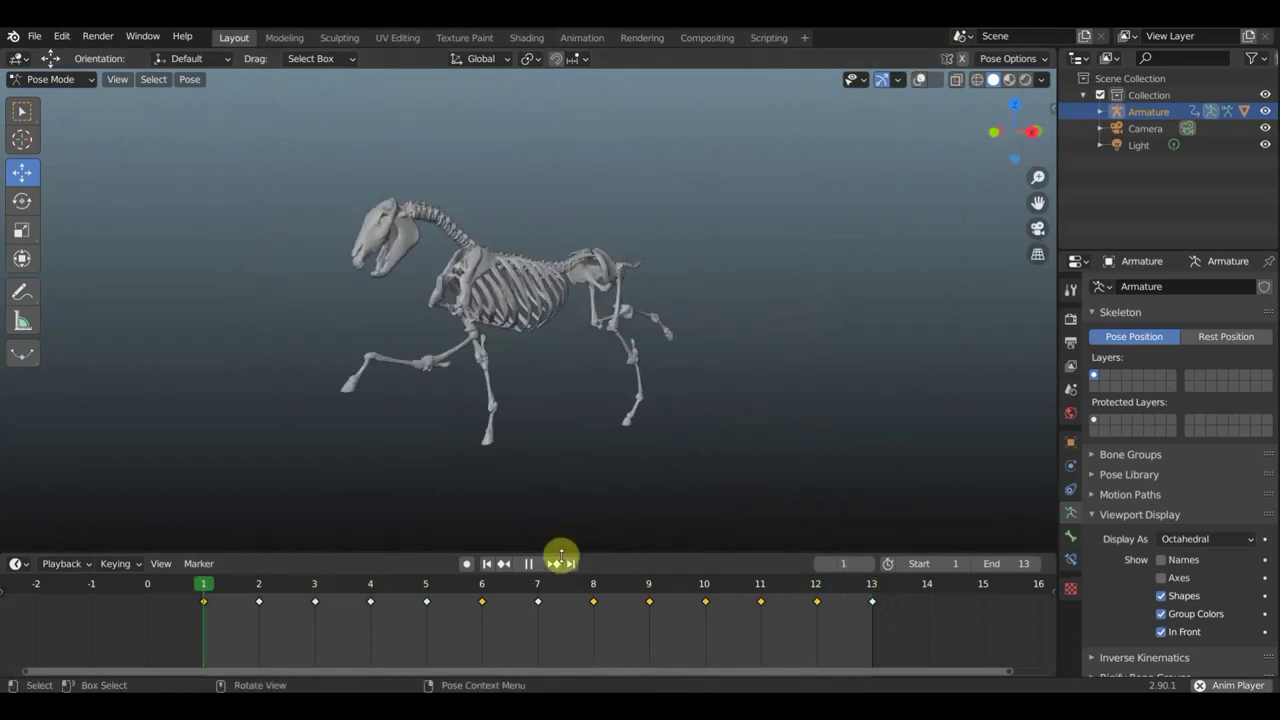
click(530, 566)
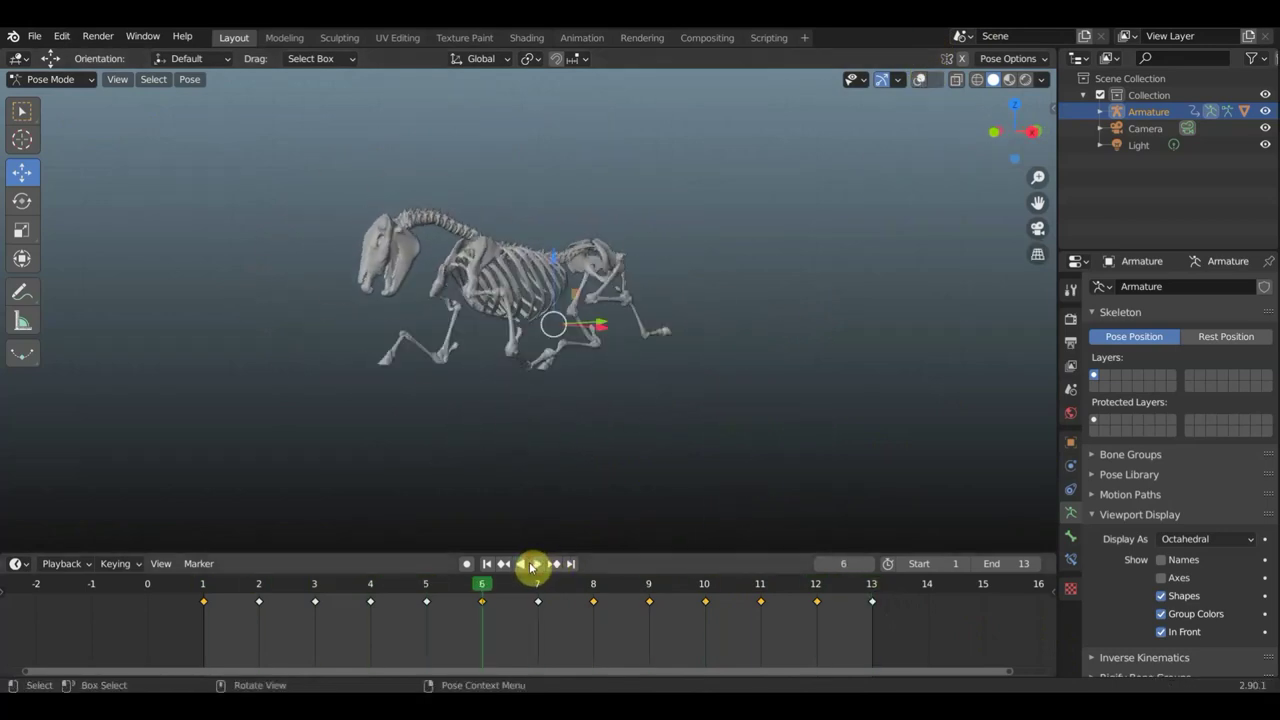
Scrub the playhead back to frame 3 to inspect that pose
mouse_move(448, 593)
mouse_down()
mouse_move(222, 604)
mouse_move(863, 606)
mouse_move(266, 591)
mouse_up()
middle_drag(557, 477, 689, 442)
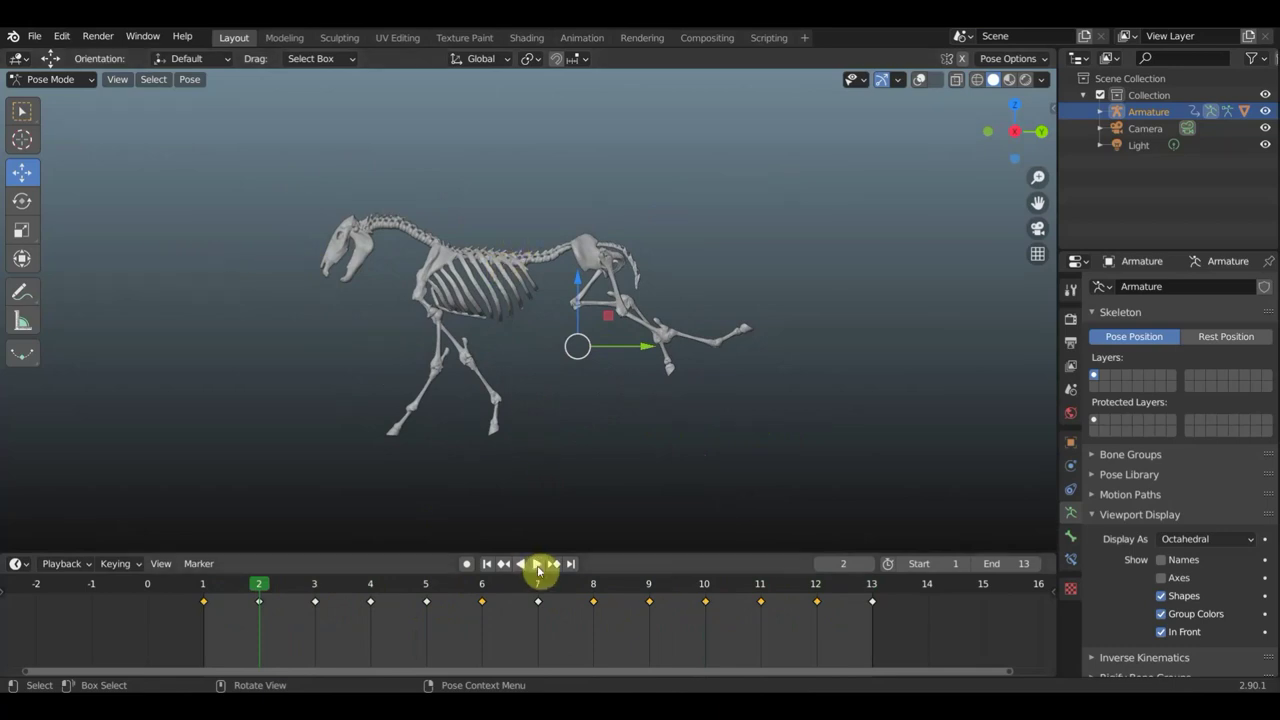
mouse_move(257, 592)
mouse_down()
mouse_move(309, 598)
mouse_move(265, 598)
mouse_up()
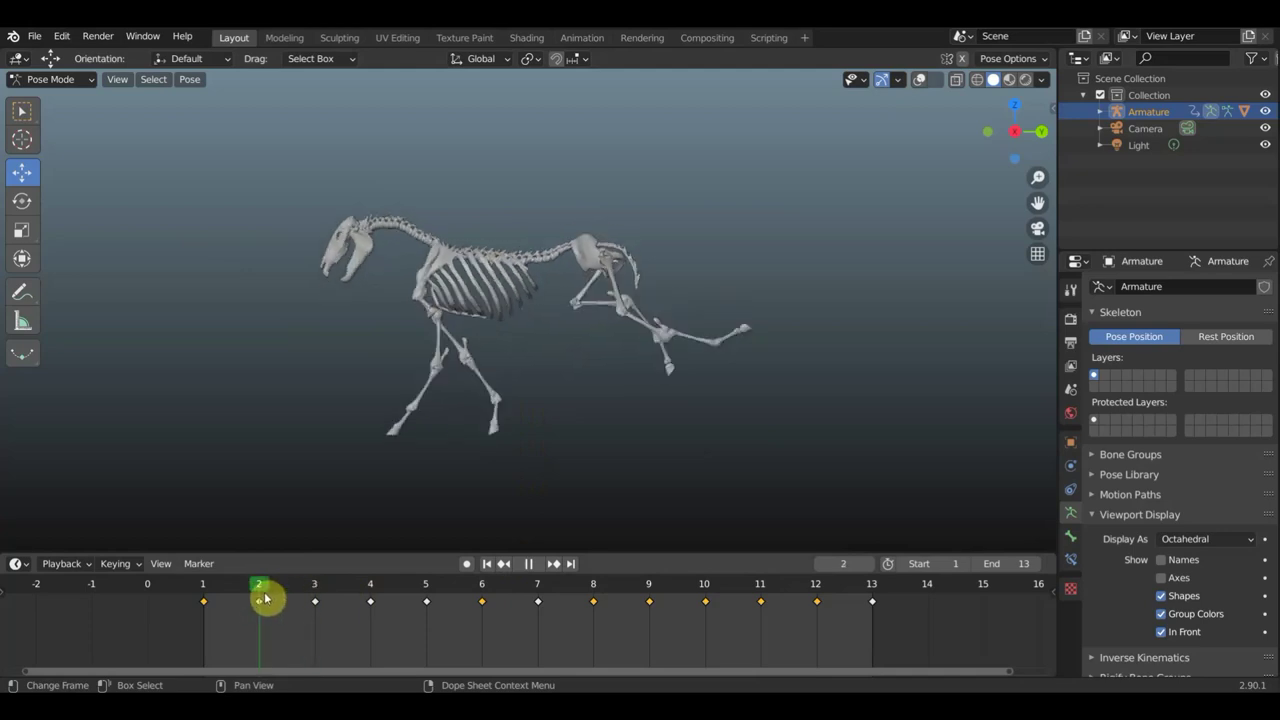
drag(266, 598, 296, 603)
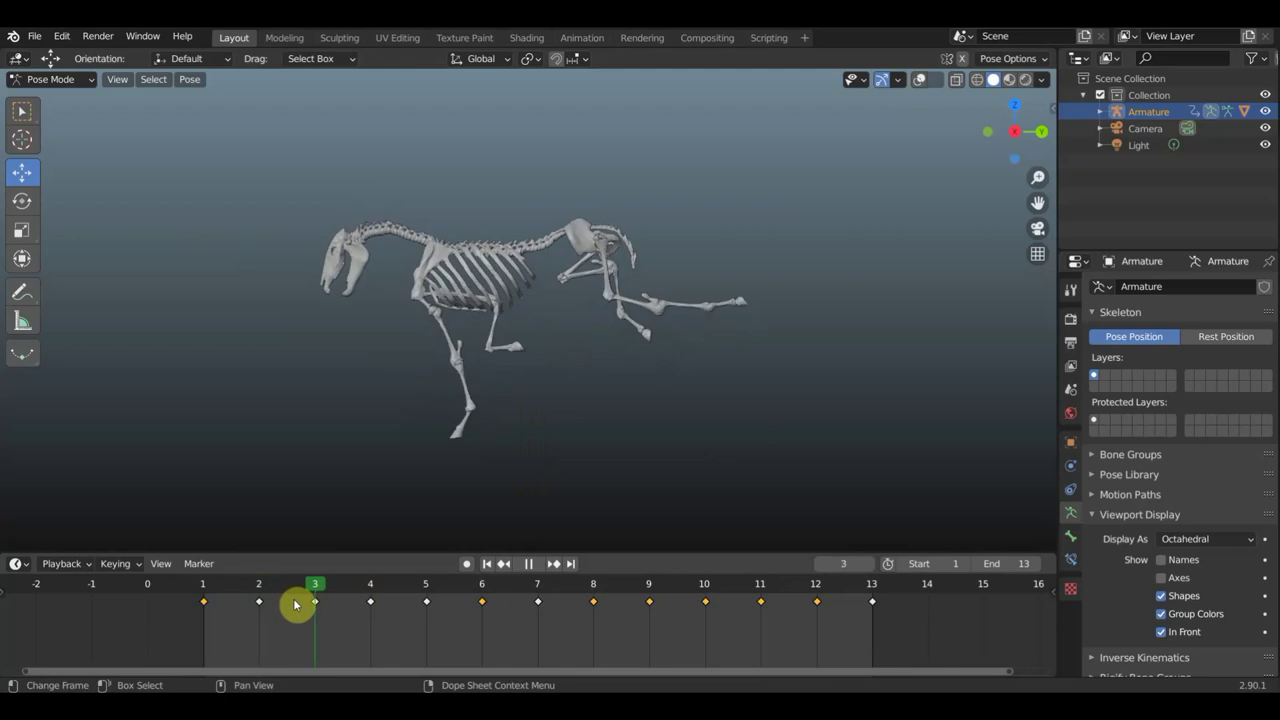
Show the bone overlays, tilt the neck and head upward at frame 3, and key all bones
click(920, 80)
click(424, 246)
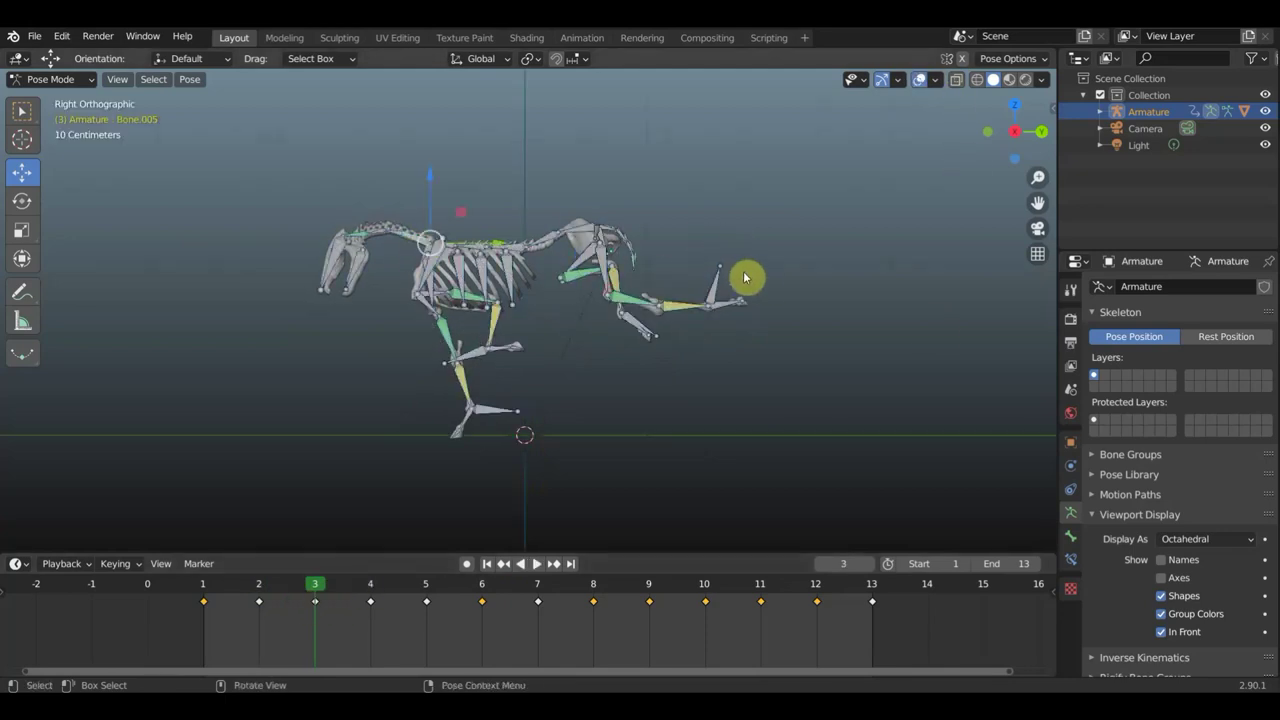
key(r)
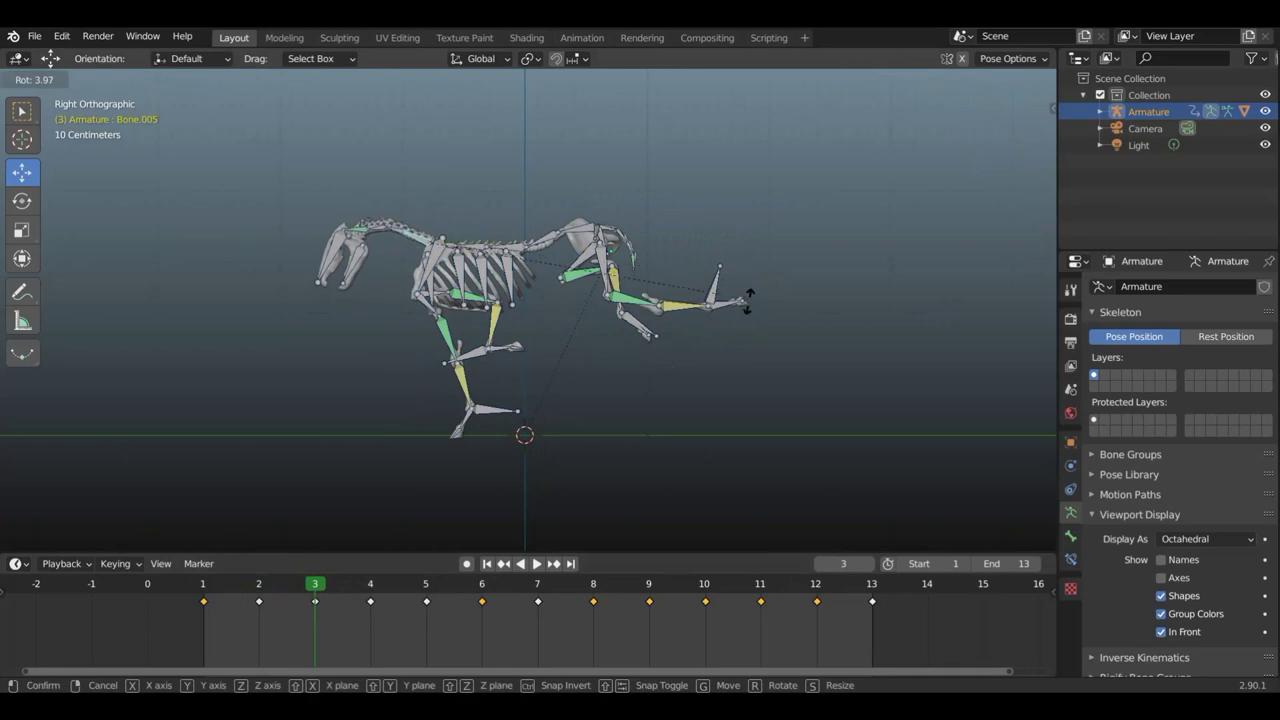
click(795, 298)
key(a)
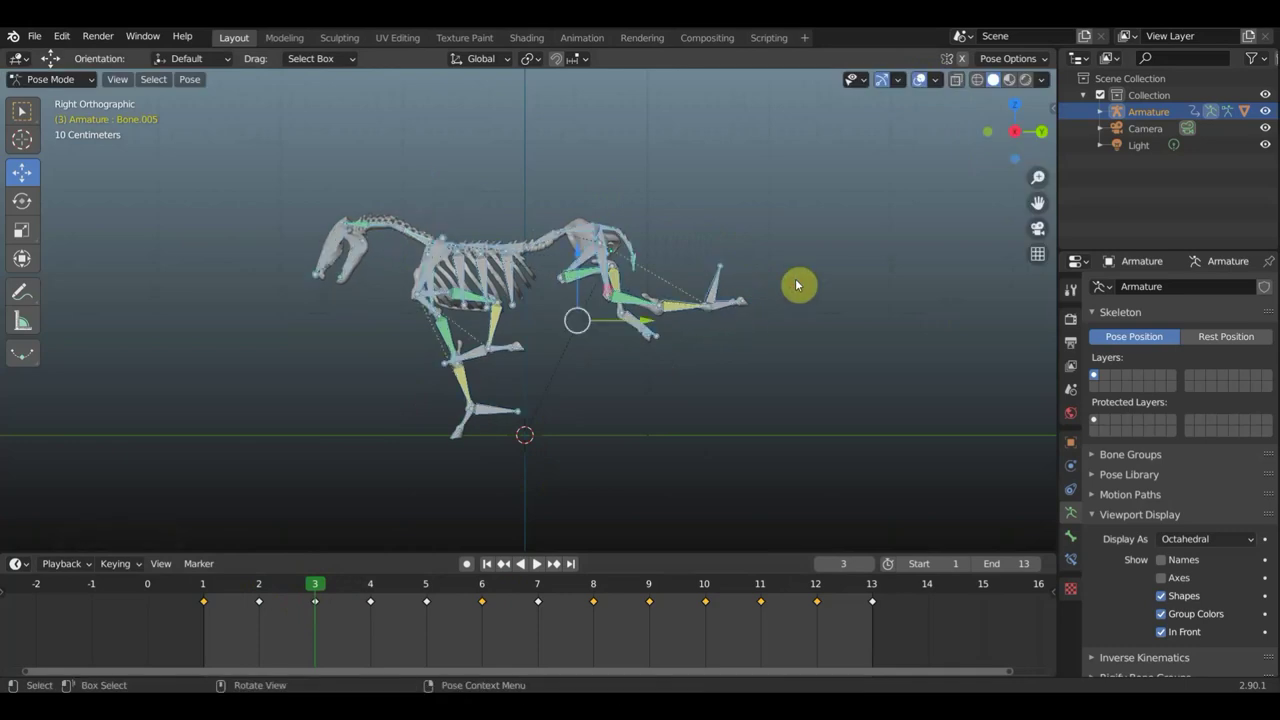
key(i)
click(797, 285)
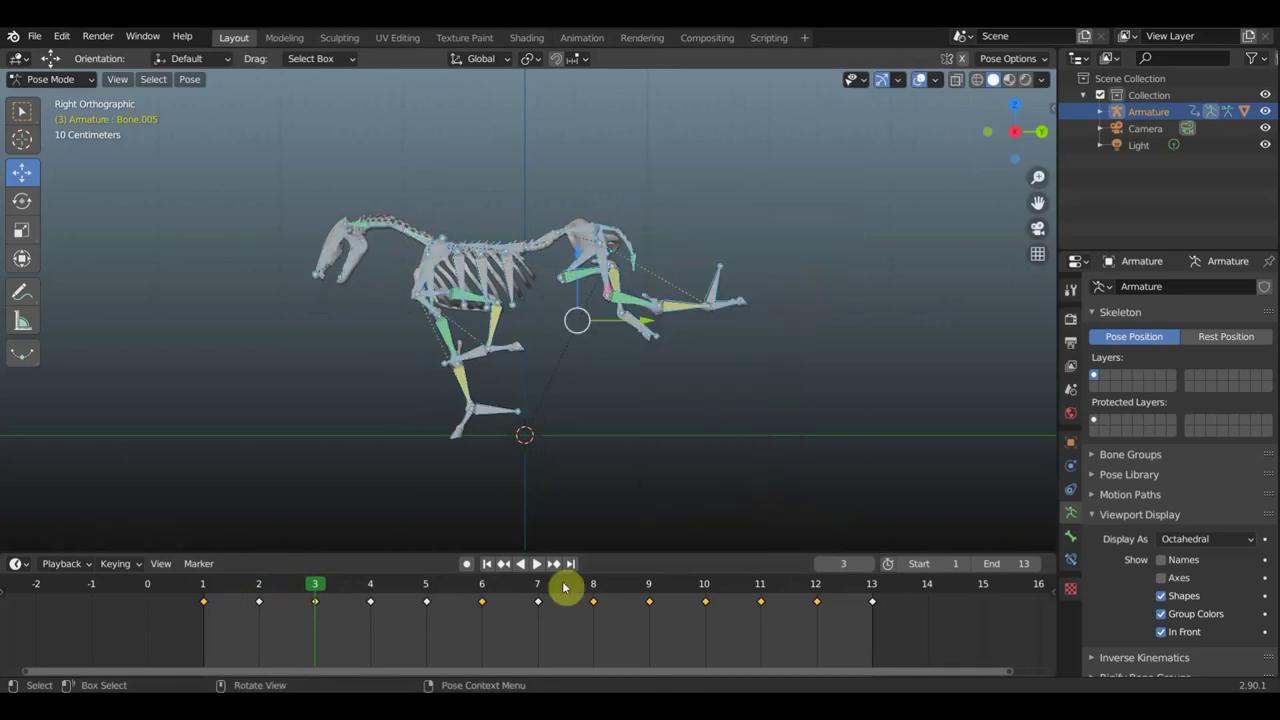
At frame 9, rotate the neck bone to tilt the skull downward and key all bones
mouse_move(341, 594)
mouse_down()
mouse_move(470, 617)
mouse_move(266, 594)
mouse_move(697, 603)
mouse_up()
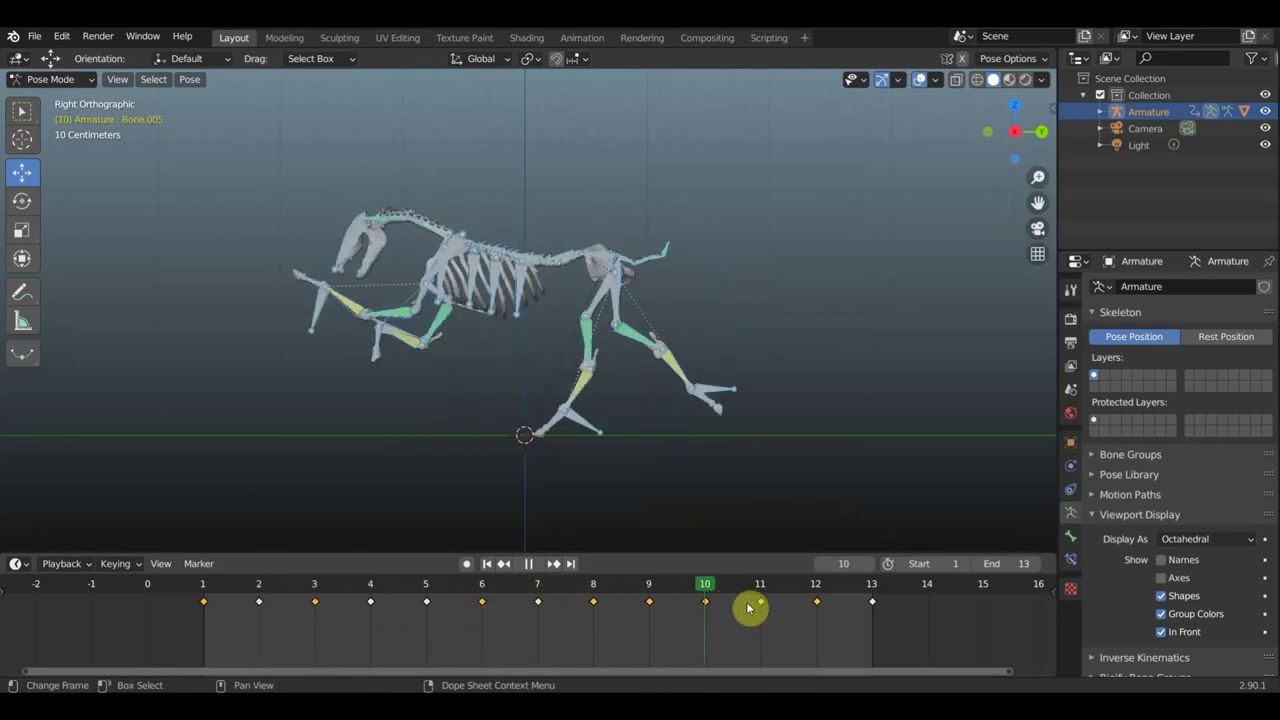
drag(849, 614, 608, 600)
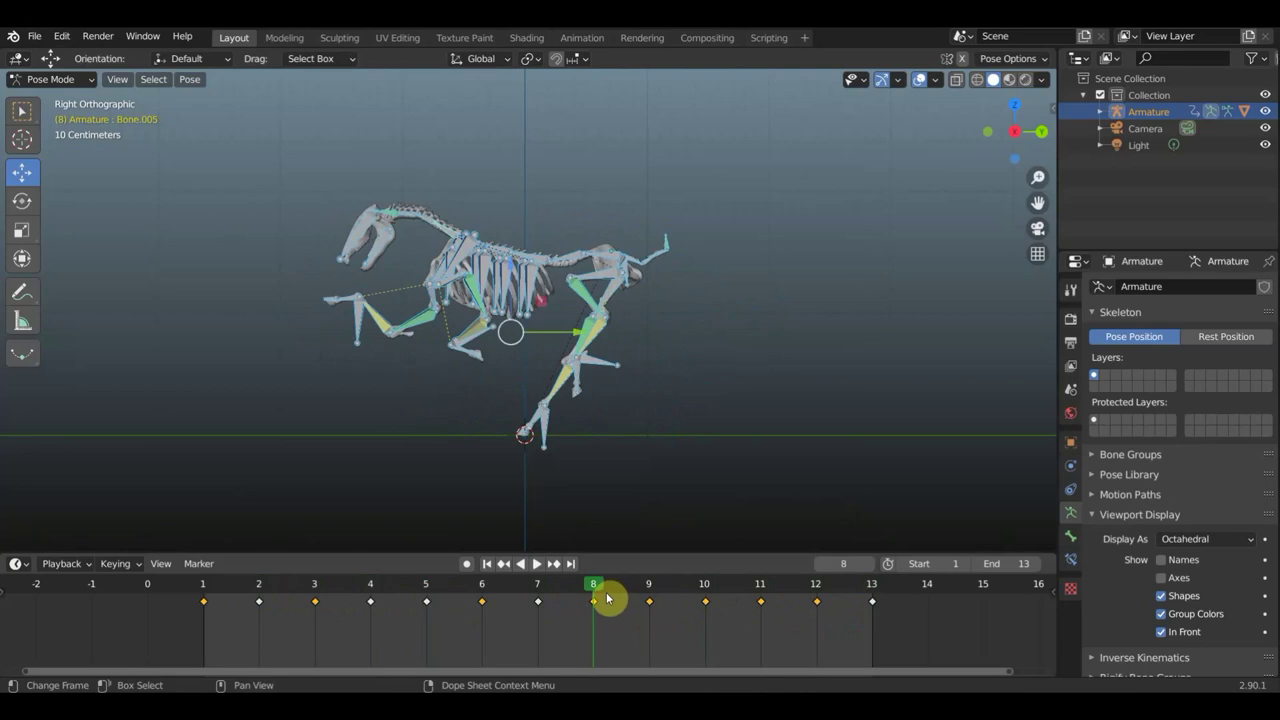
mouse_move(608, 592)
mouse_down()
mouse_move(546, 592)
mouse_move(651, 614)
mouse_up()
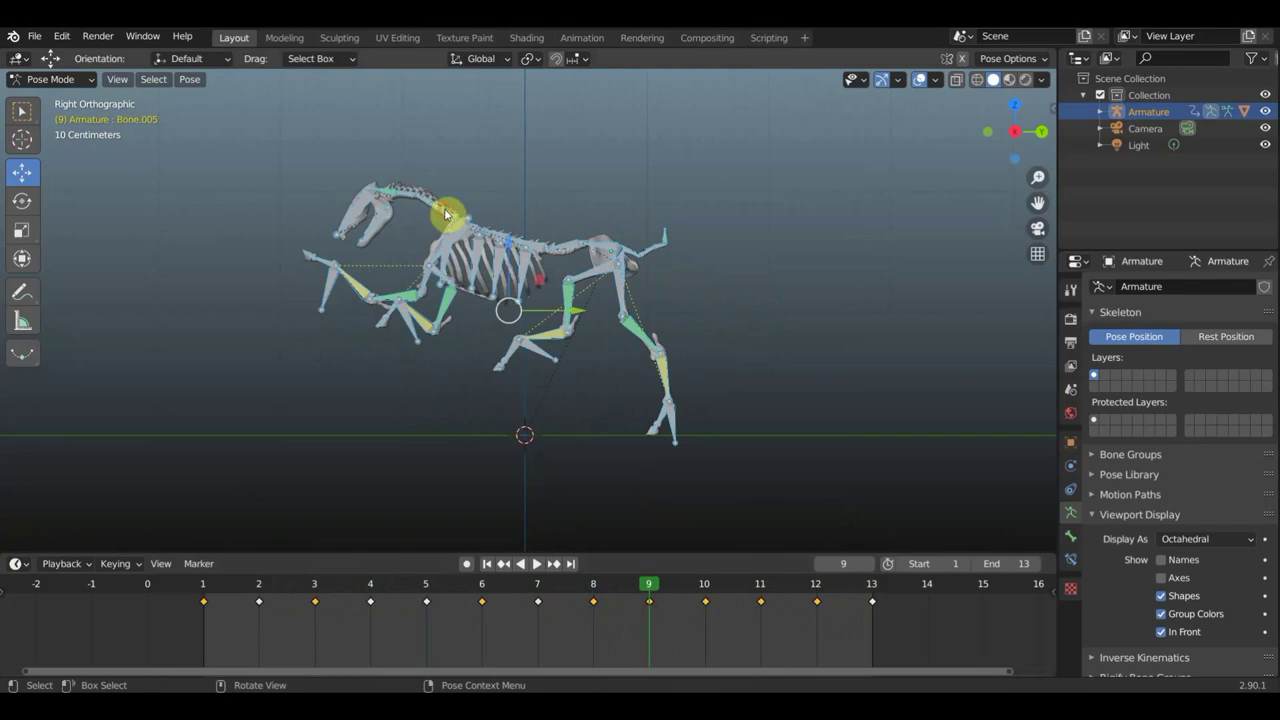
click(580, 240)
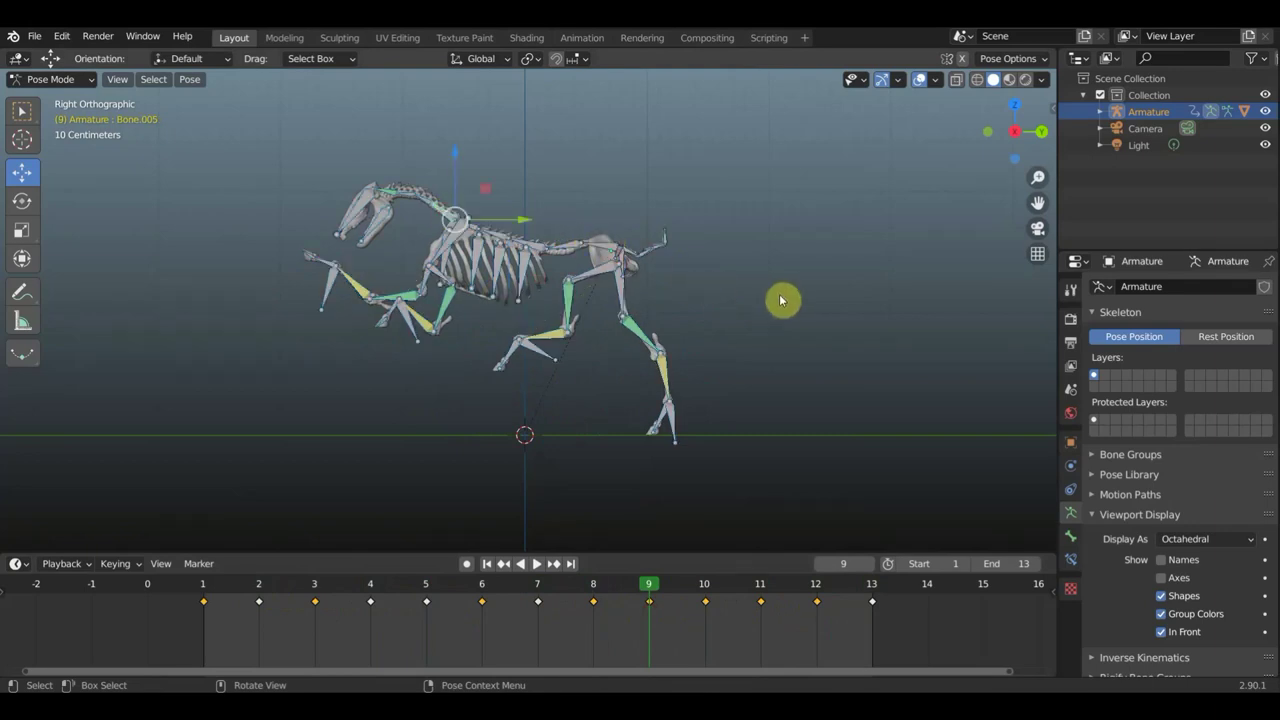
key(r)
click(762, 258)
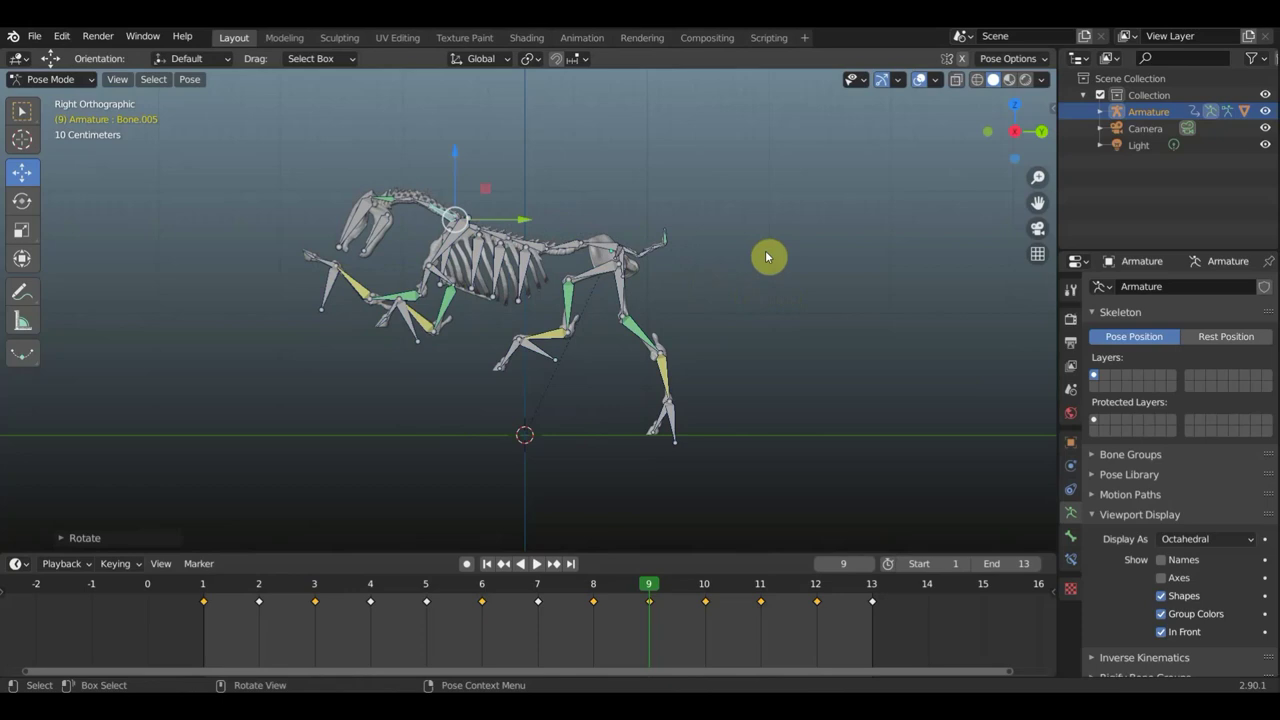
key(a)
key(i)
click(767, 252)
Play the gallop to check the neck change, then stop back on frame 9
key(space)
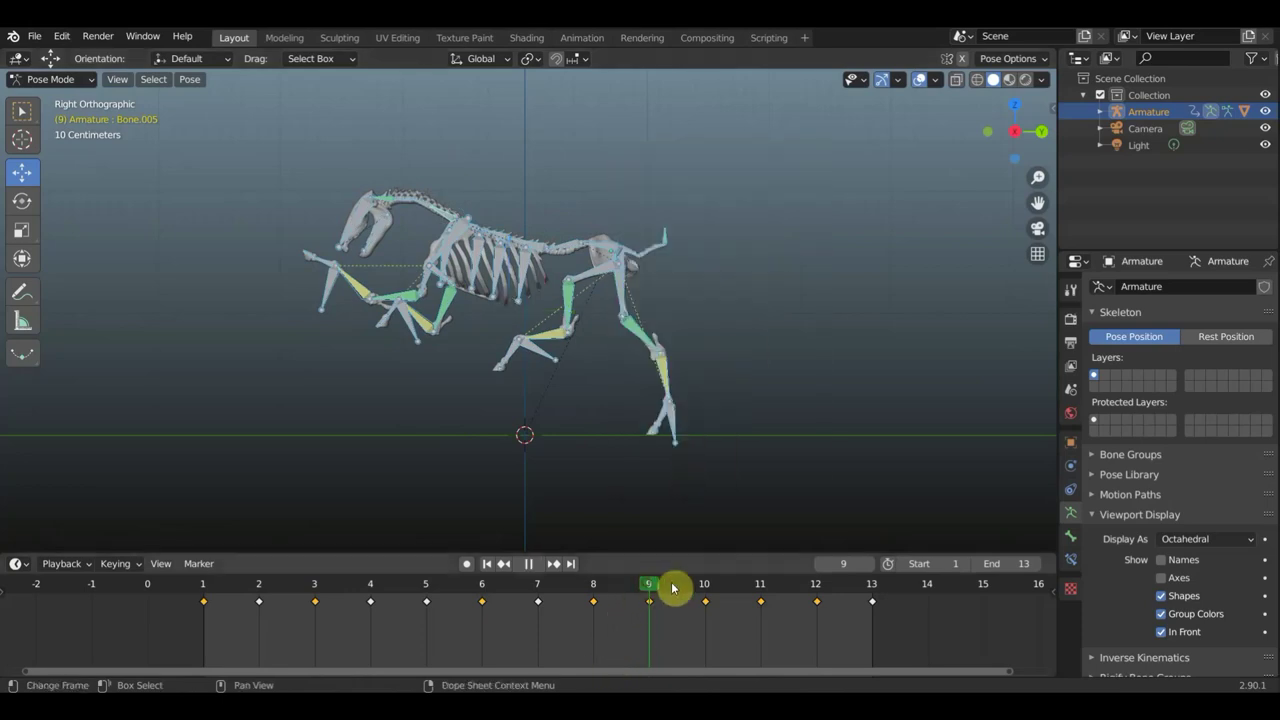
drag(672, 586, 693, 586)
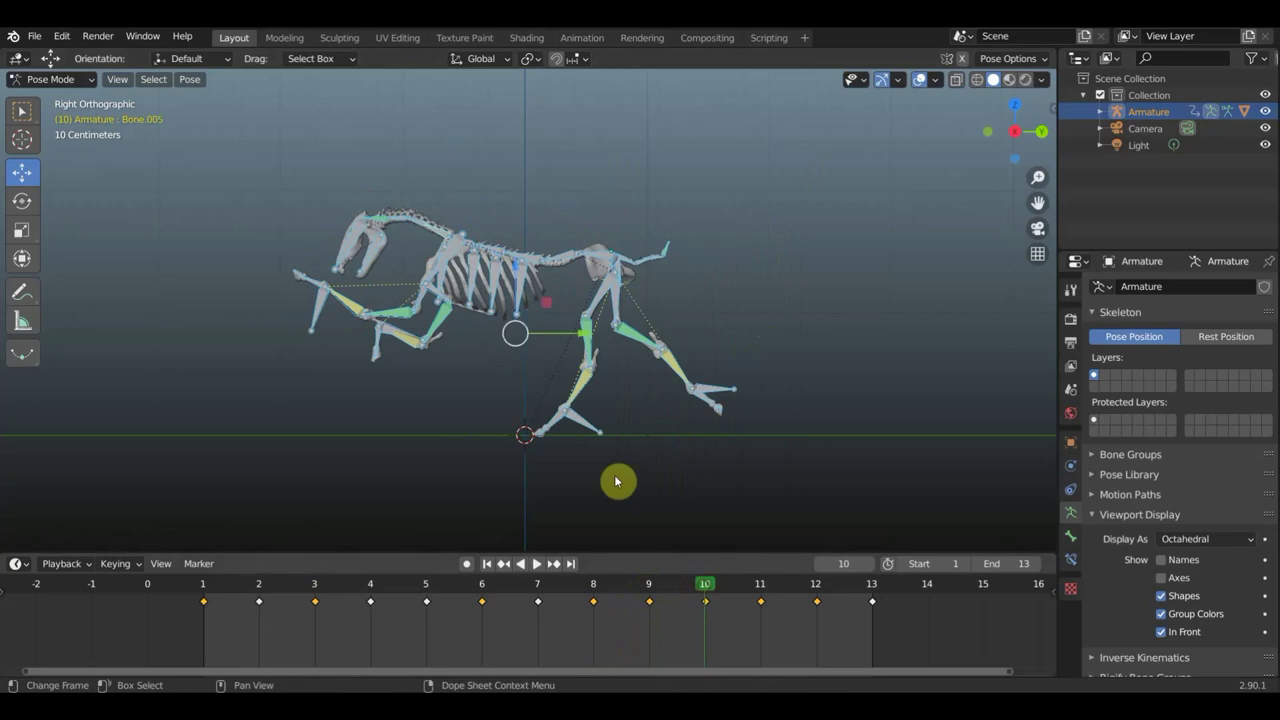
click(657, 586)
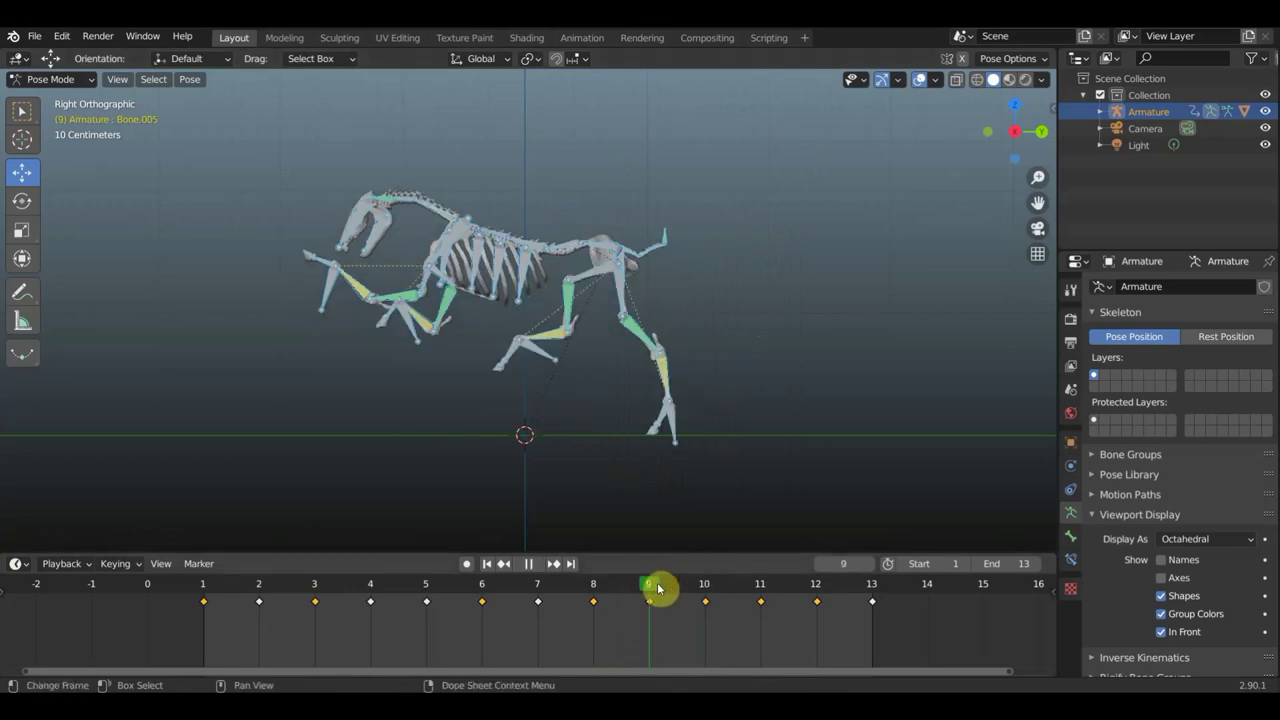
key(space)
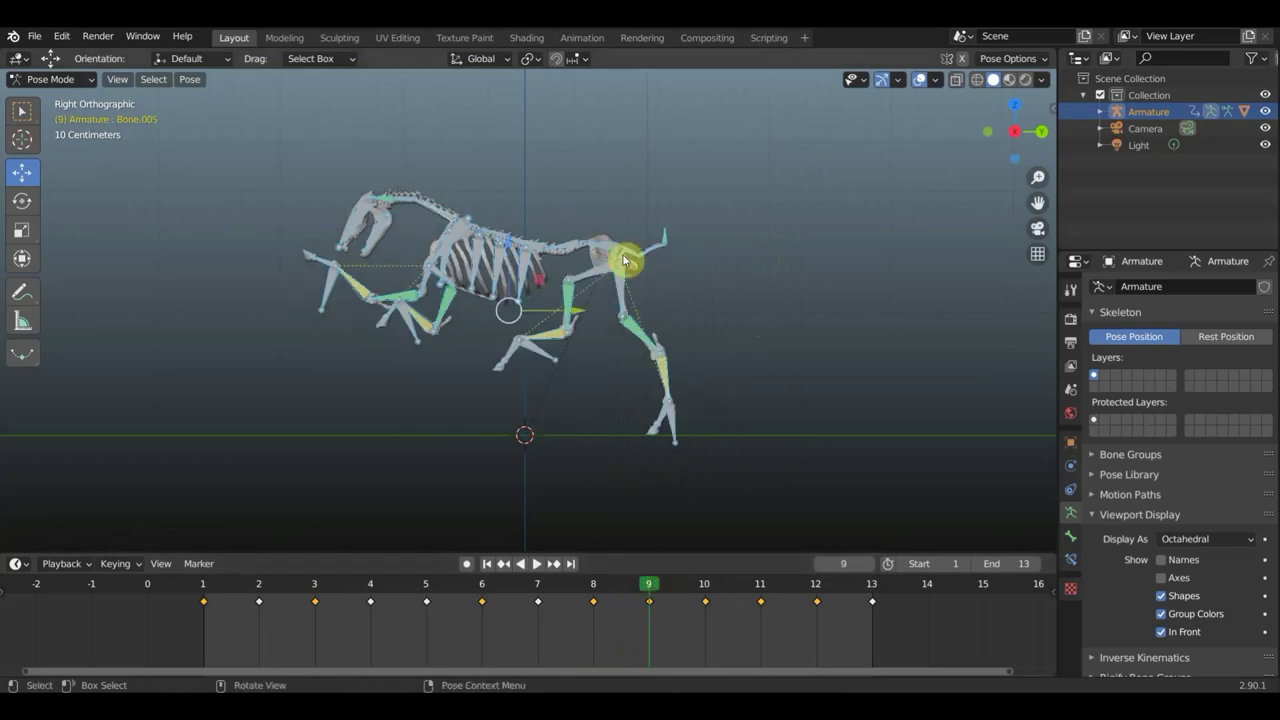
Lower the root Bone about 0.016 m at frame 9, key all bones, and replay
click(638, 259)
key(g)
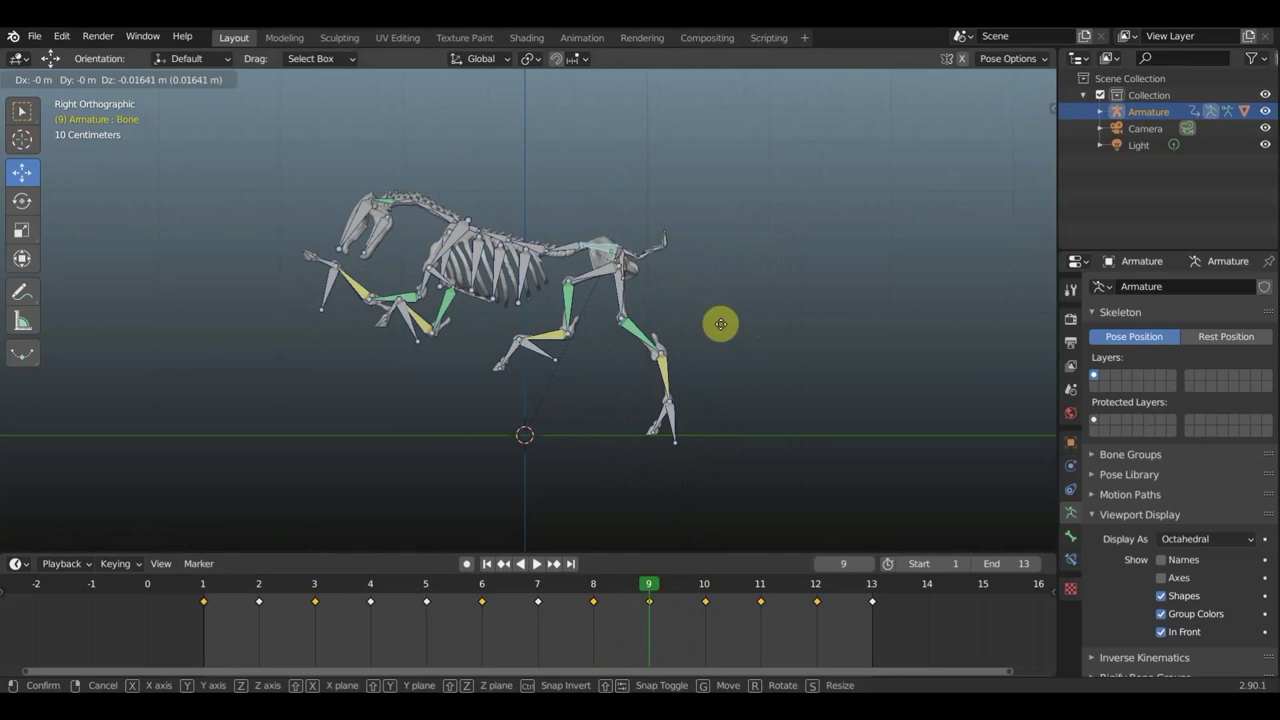
click(725, 332)
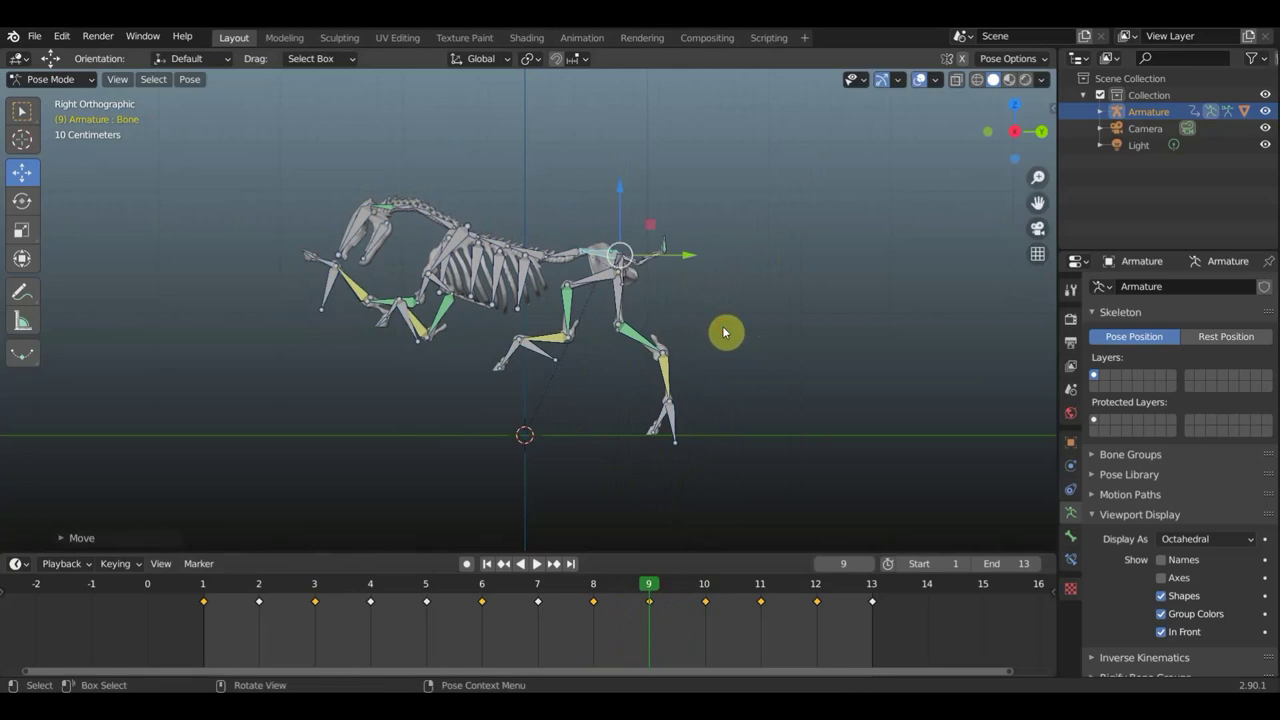
key(a)
key(i)
click(725, 332)
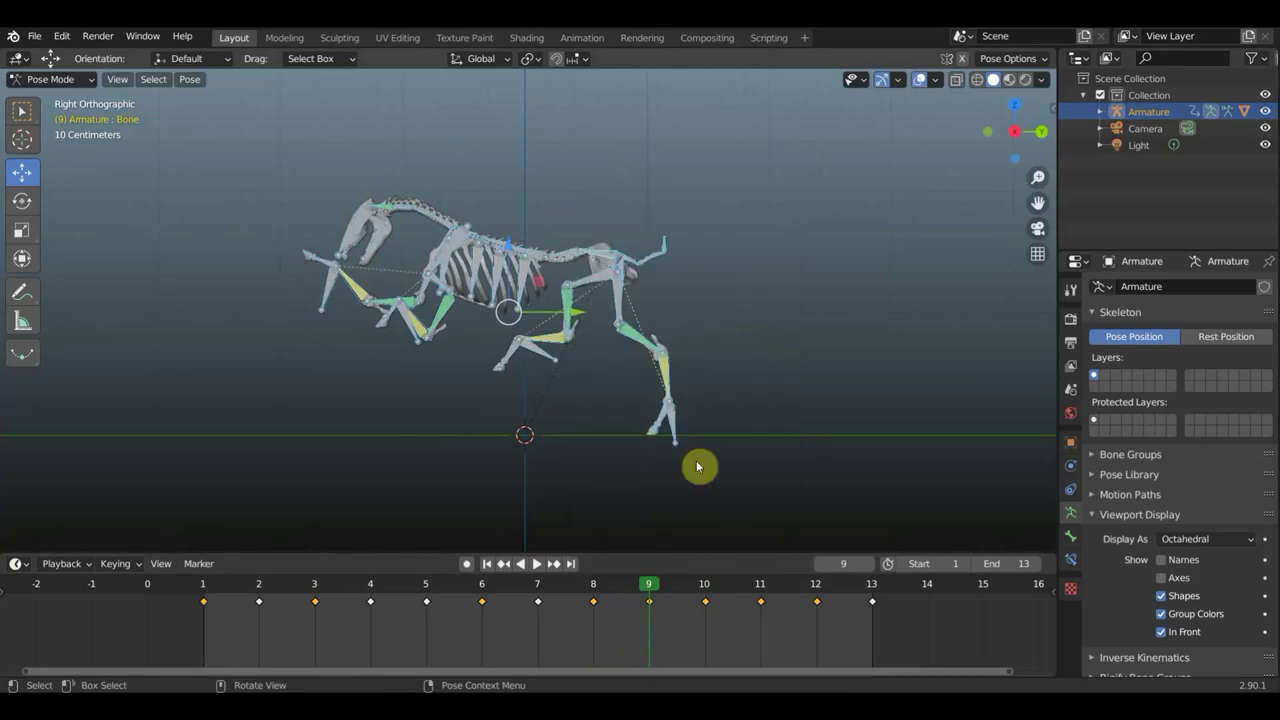
key(space)
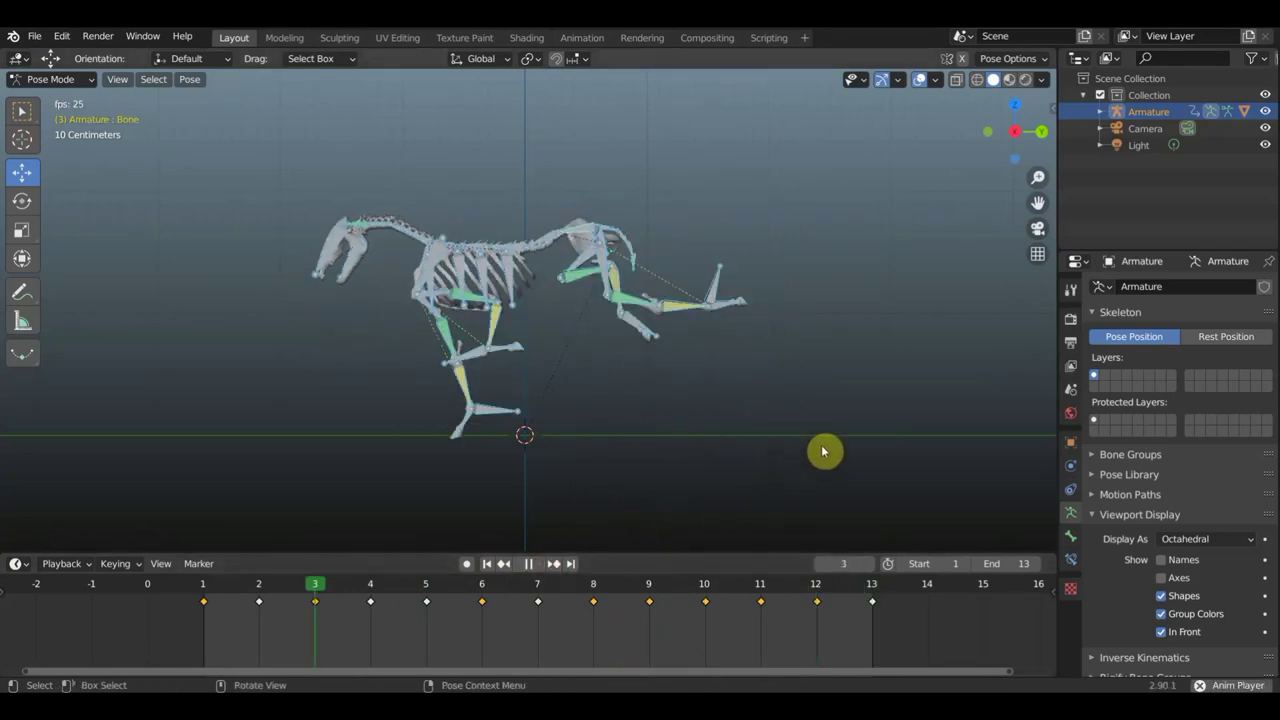
Hide the overlays, orbit so the horse faces the viewer during playback, then stop at frame 1
click(926, 86)
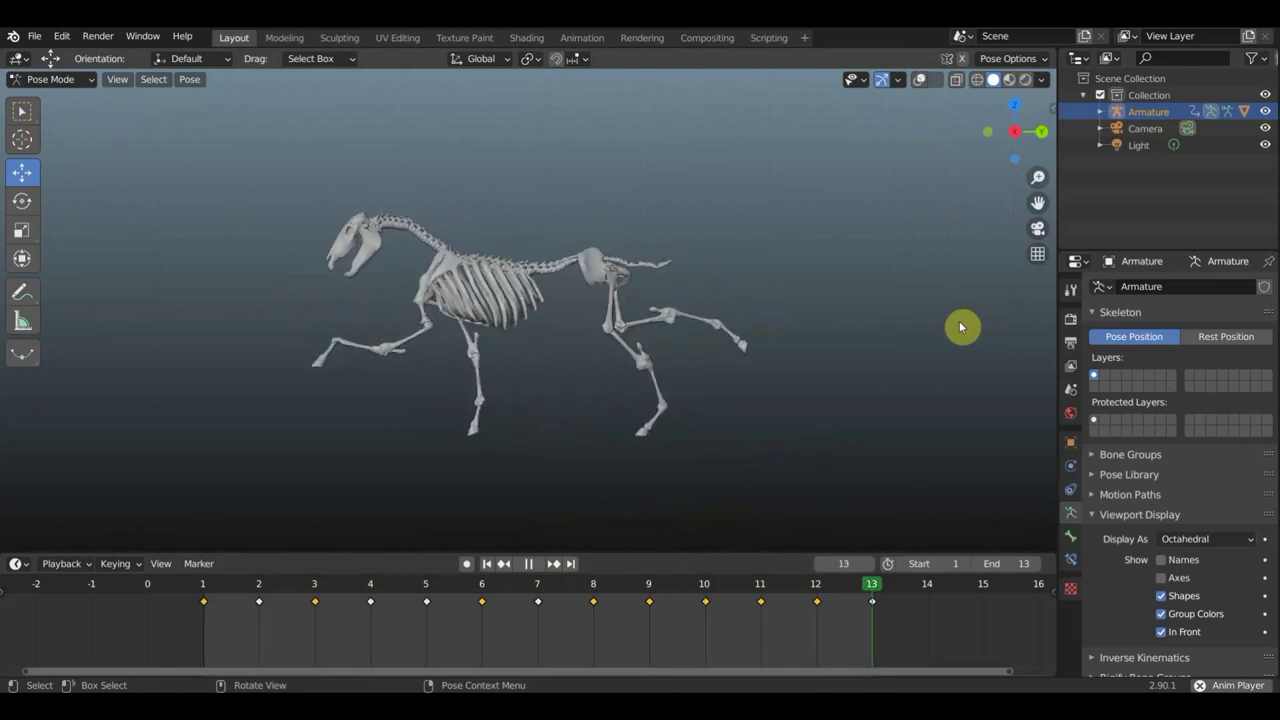
scroll(828, 377, down, 4)
mouse_move(871, 389)
middle_down()
mouse_move(946, 394)
mouse_move(786, 392)
middle_up()
scroll(924, 400, up, 3)
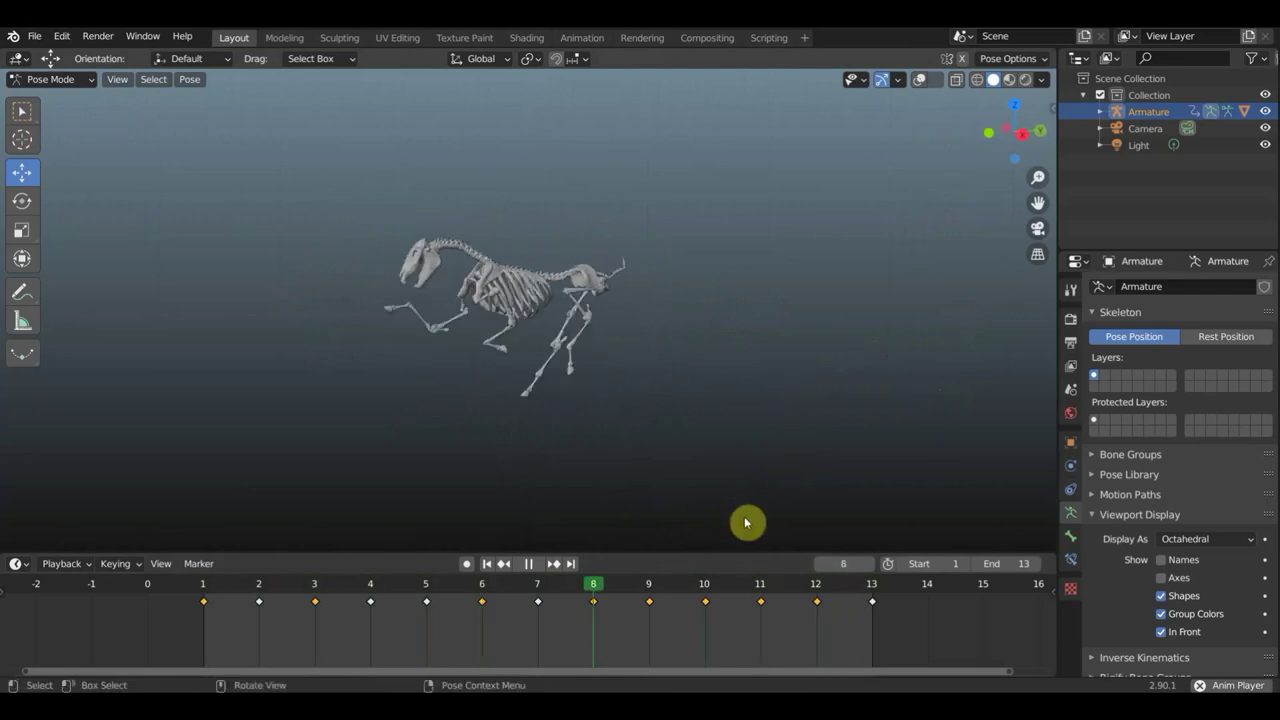
click(528, 565)
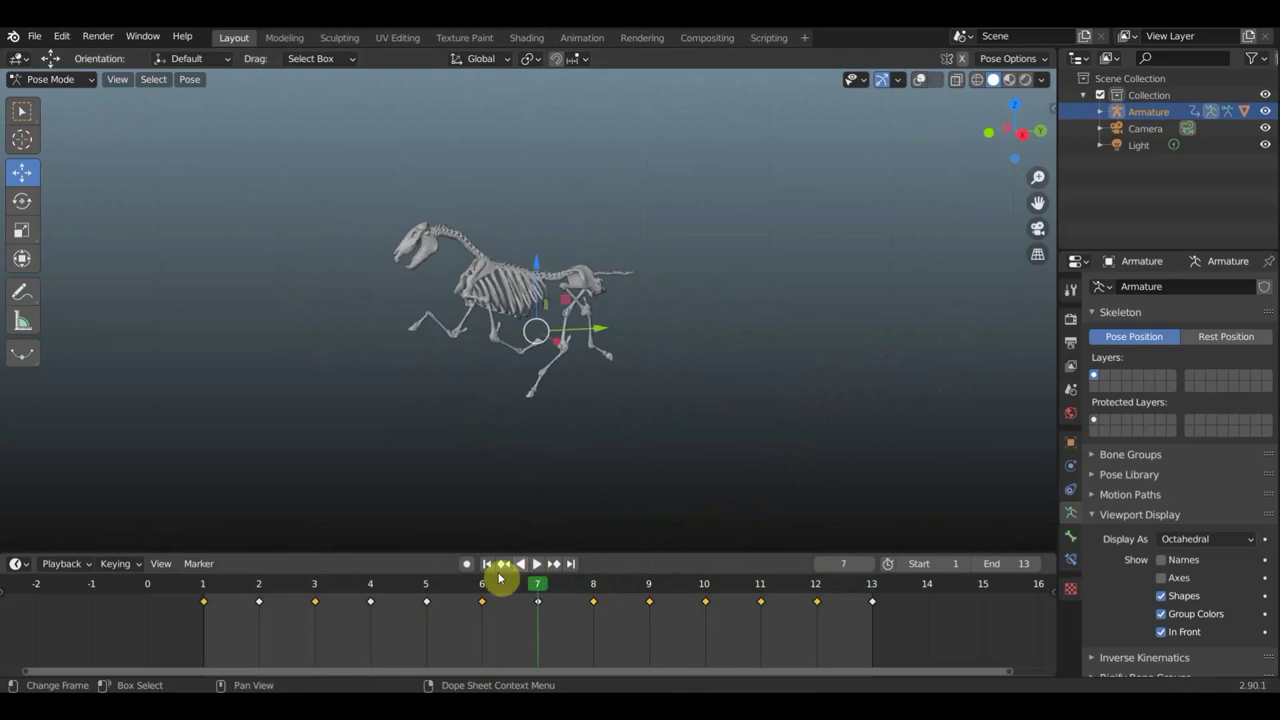
drag(538, 588, 203, 588)
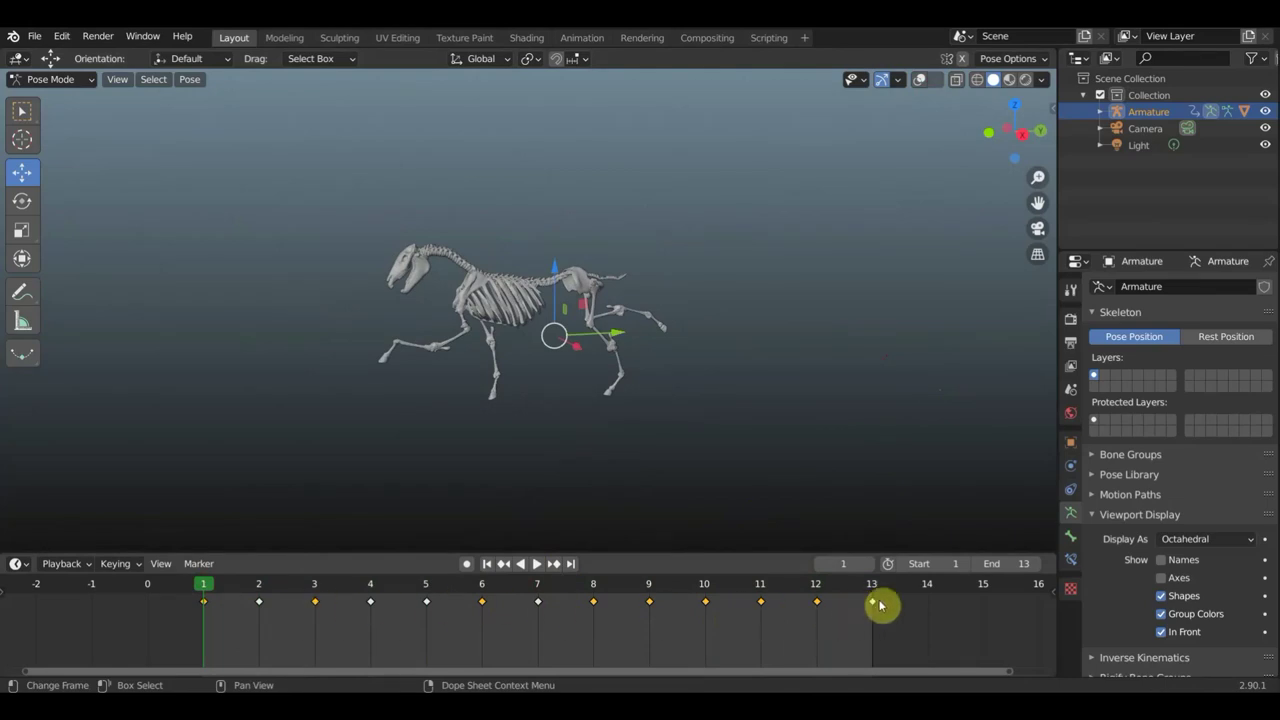
Scale the selected Dope Sheet keys with S so they span frame 1 to about frame 24
scroll(880, 608, up, 1)
scroll(880, 608, down, 1)
scroll(880, 608, down, 2)
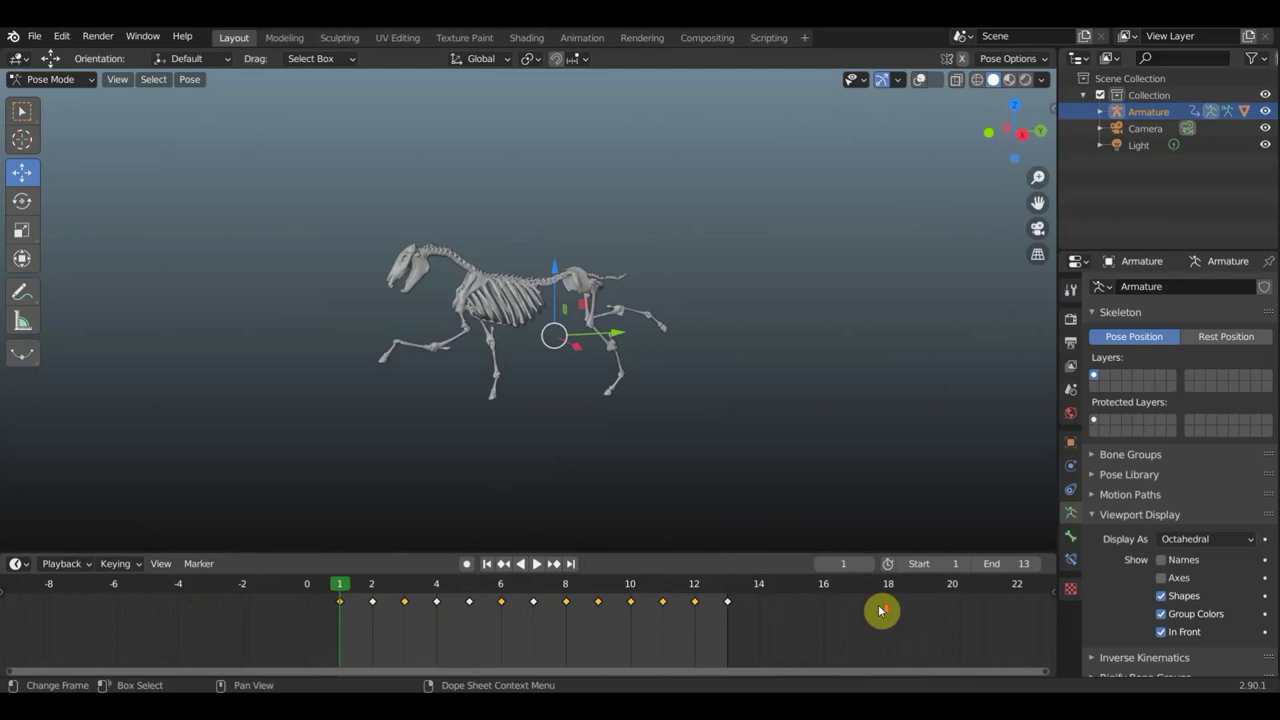
scroll(880, 608, down, 1)
scroll(703, 617, down, 1)
scroll(703, 617, down, 1)
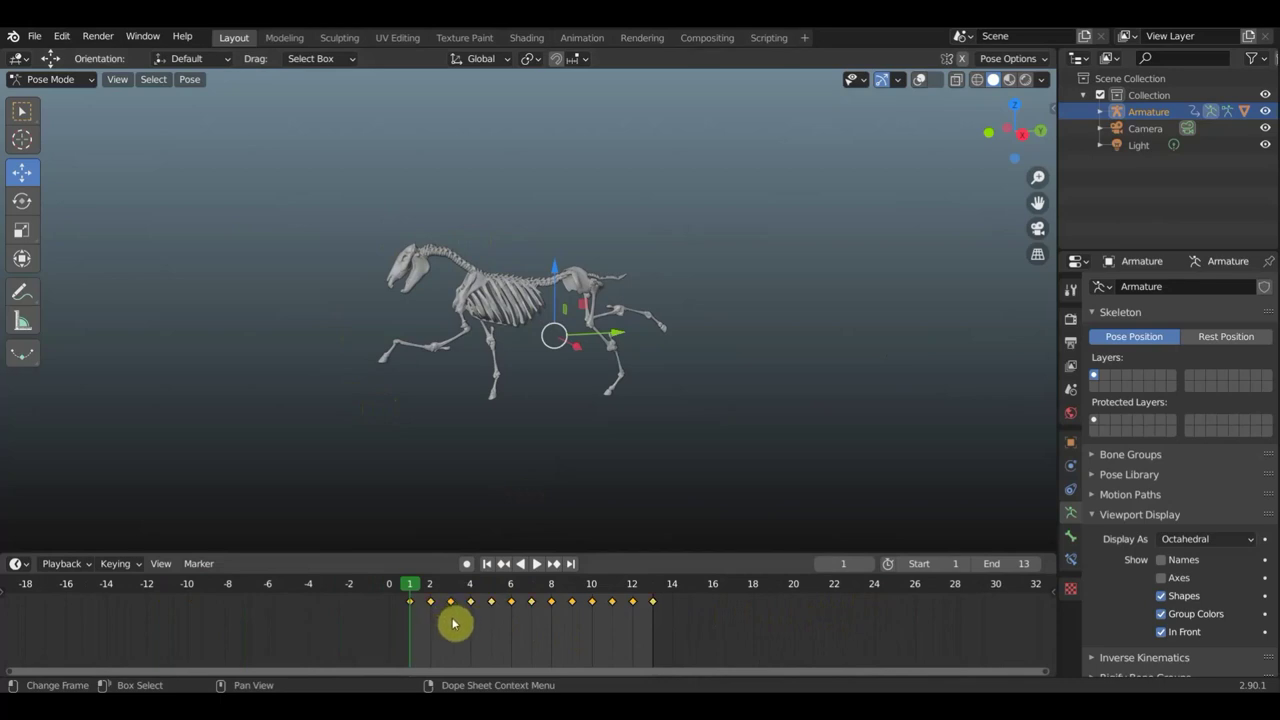
key(s)
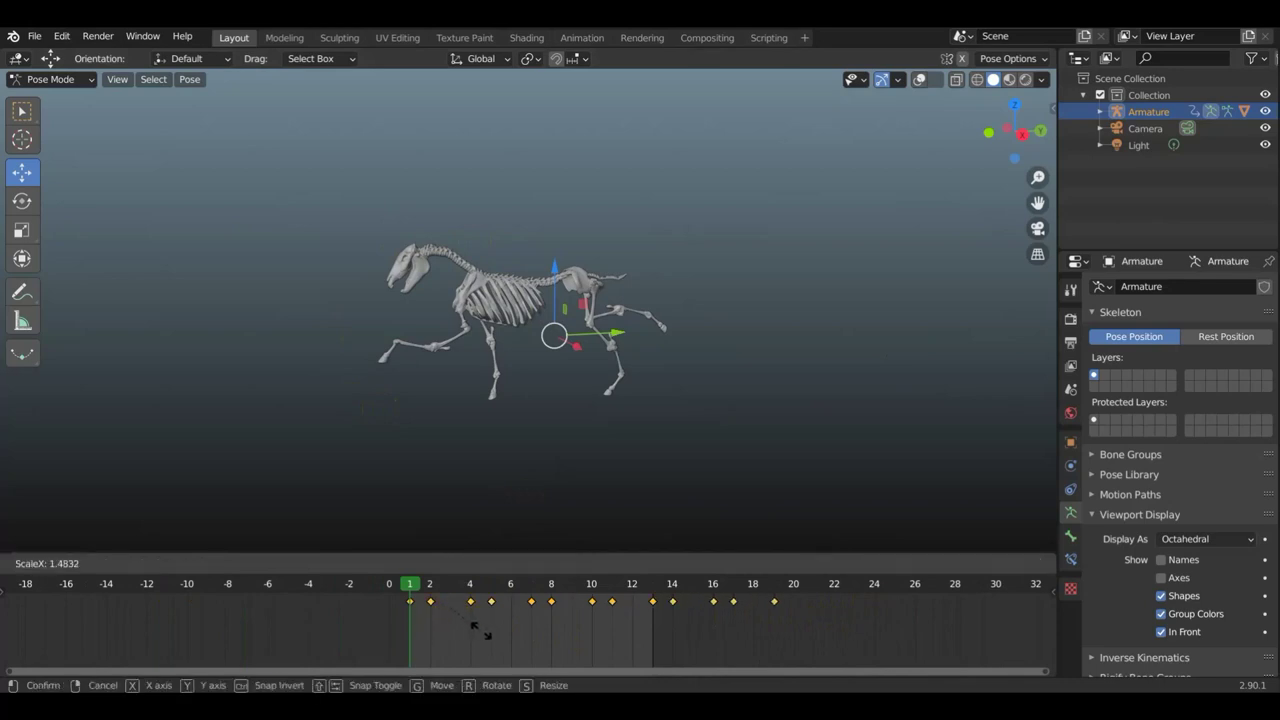
click(500, 630)
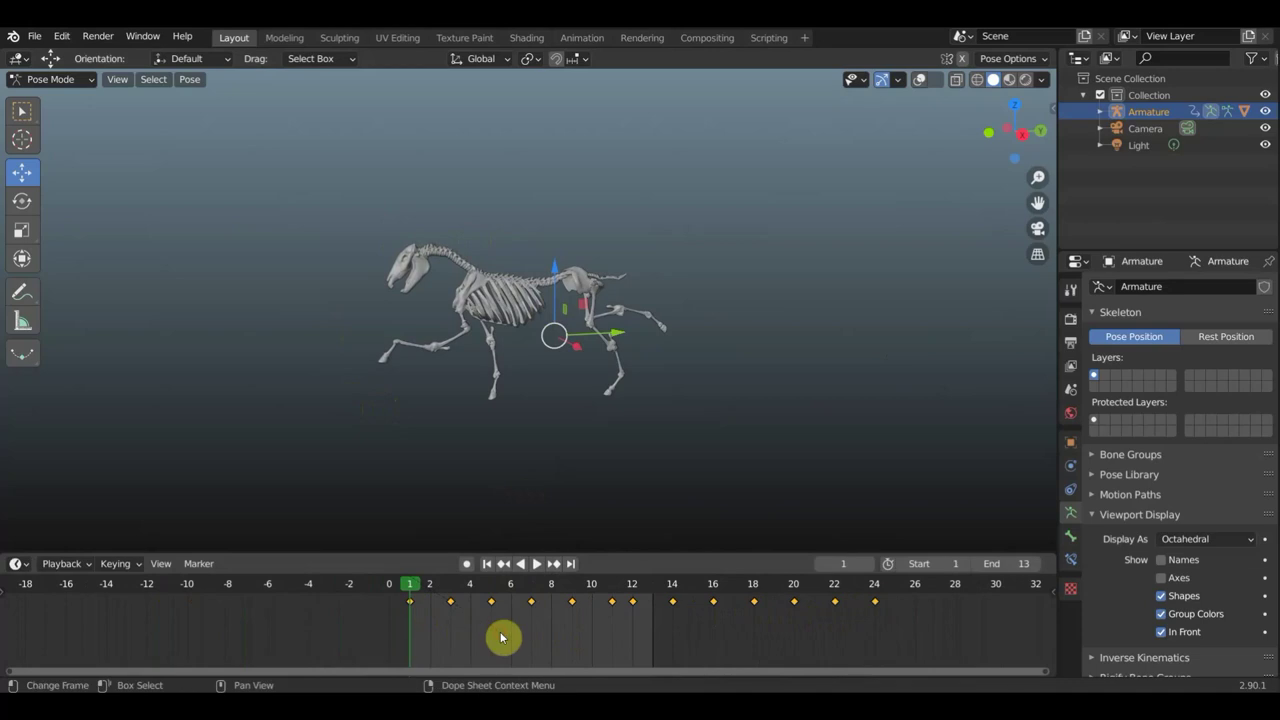
scroll(850, 630, up, 2)
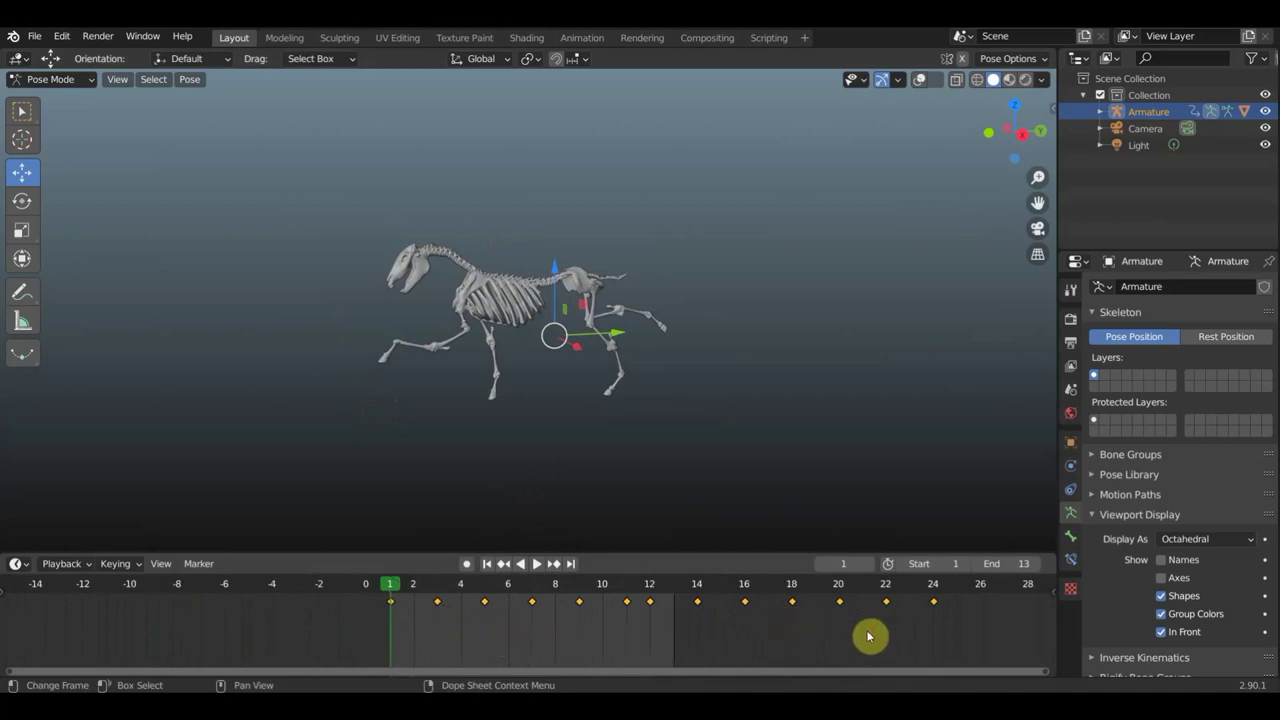
middle_drag(869, 634, 734, 629)
scroll(420, 617, up, 1)
scroll(414, 617, up, 1)
text(24)
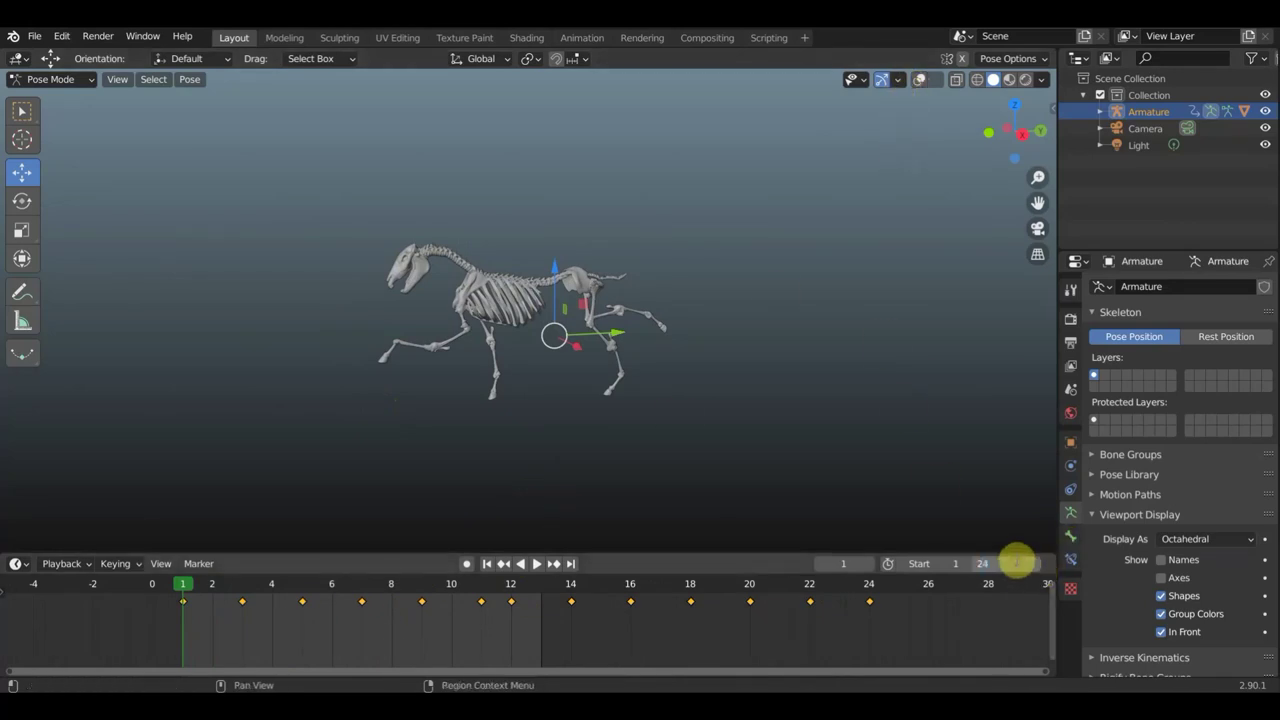
Set the scene End frame to 24 and preview the stretched gallop playback
key(Return)
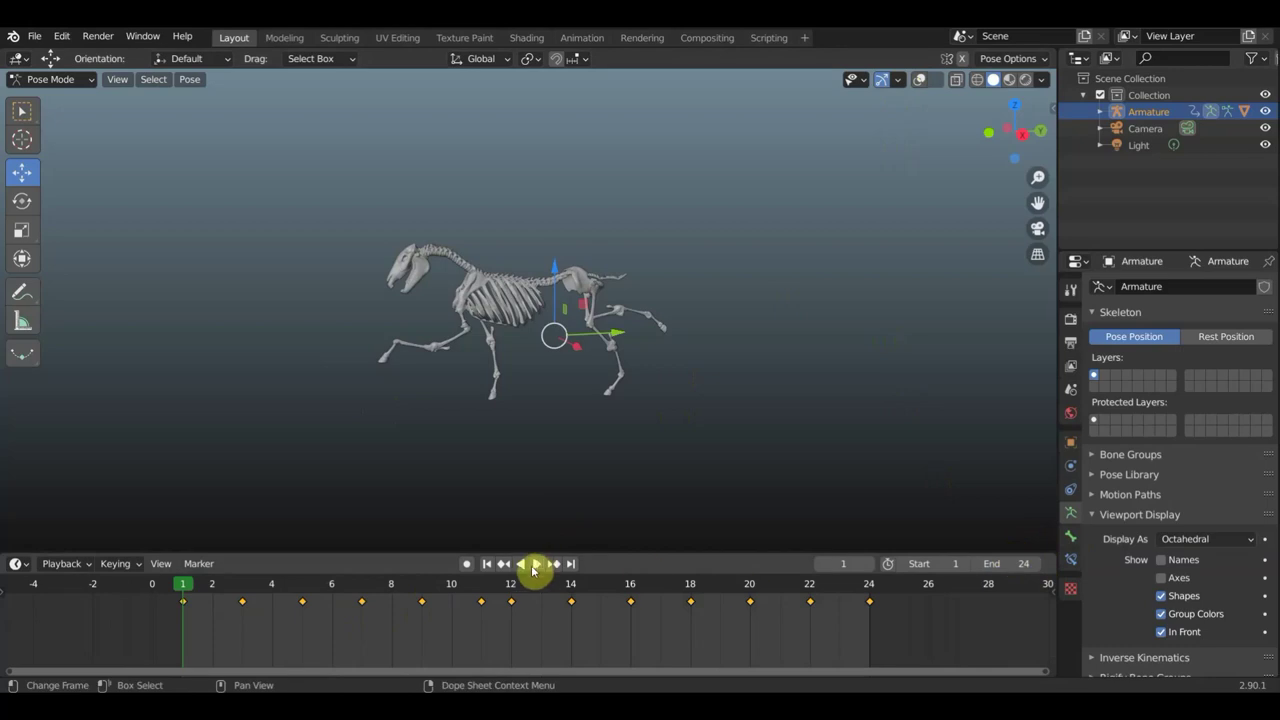
click(537, 565)
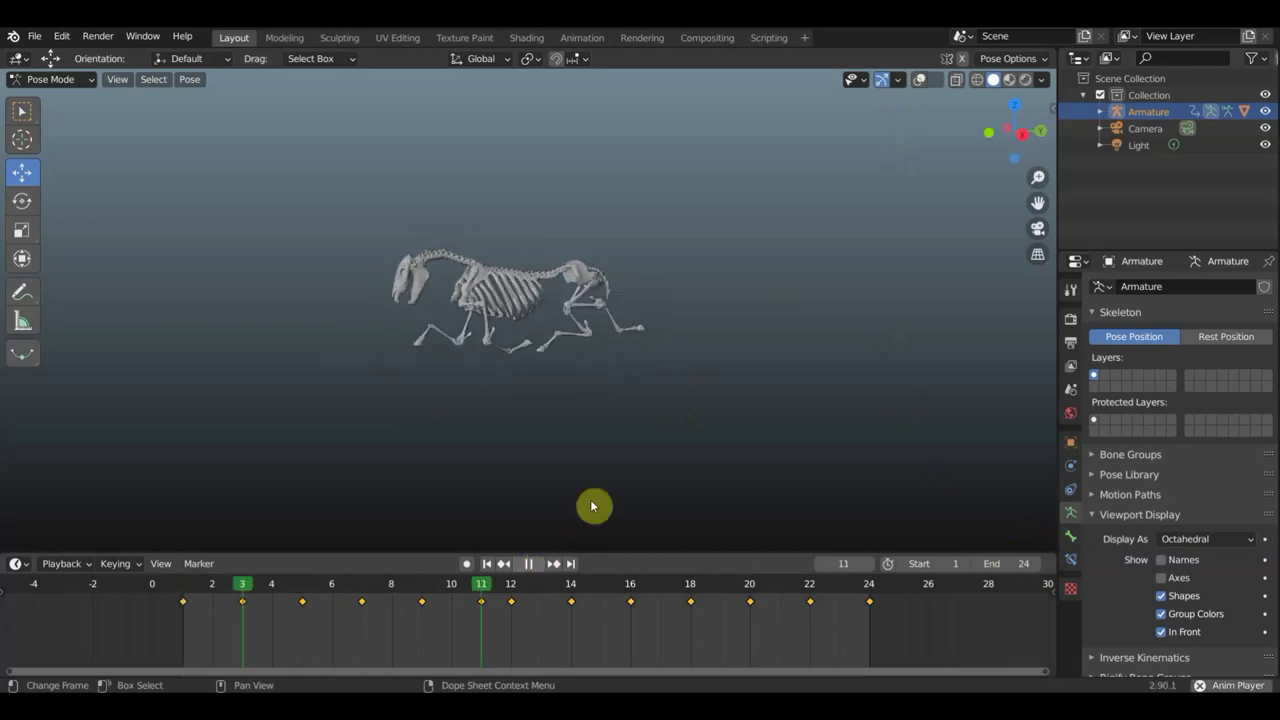
click(529, 563)
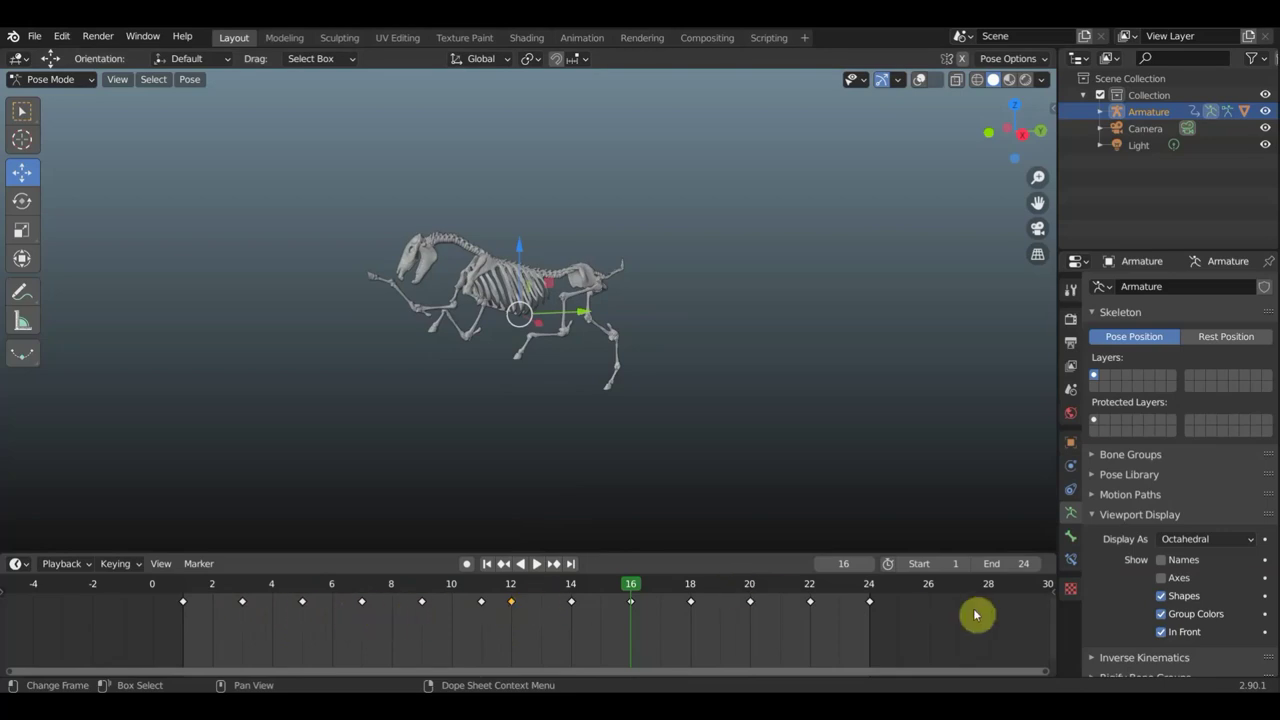
Move the Dope Sheet key at frame 11 to frame 10
scroll(560, 620, up, 1)
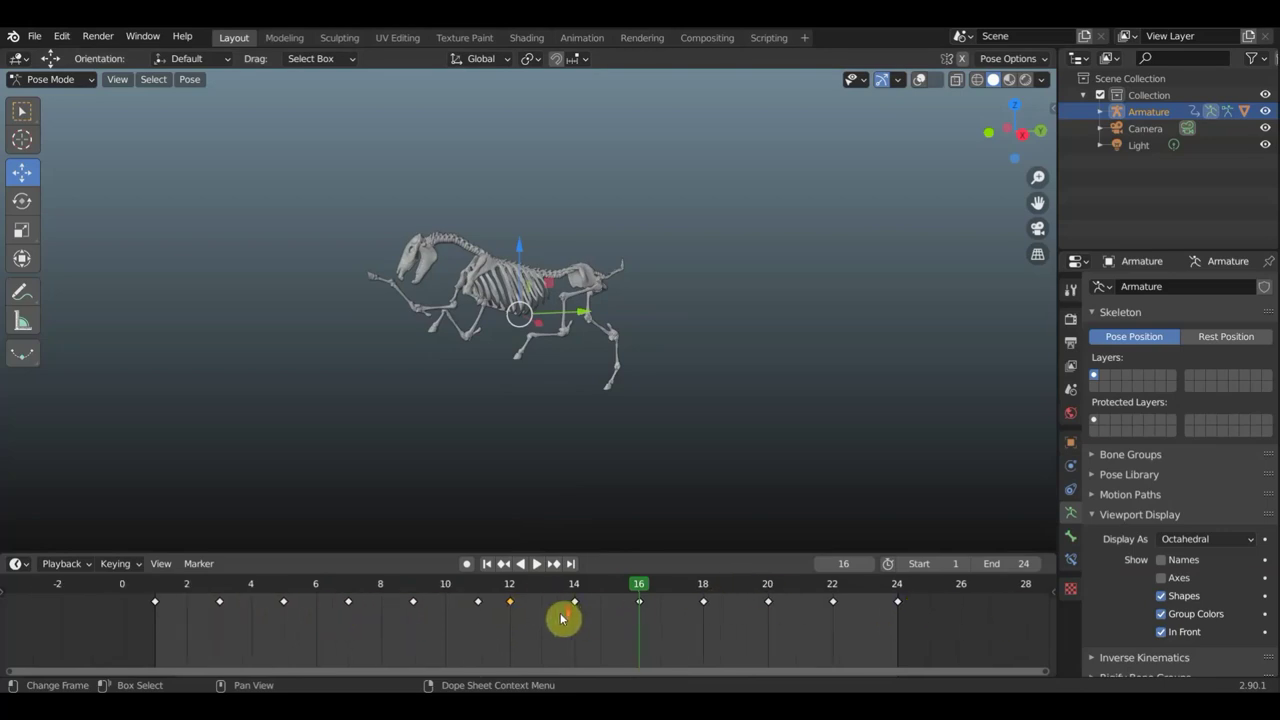
scroll(552, 620, up, 1)
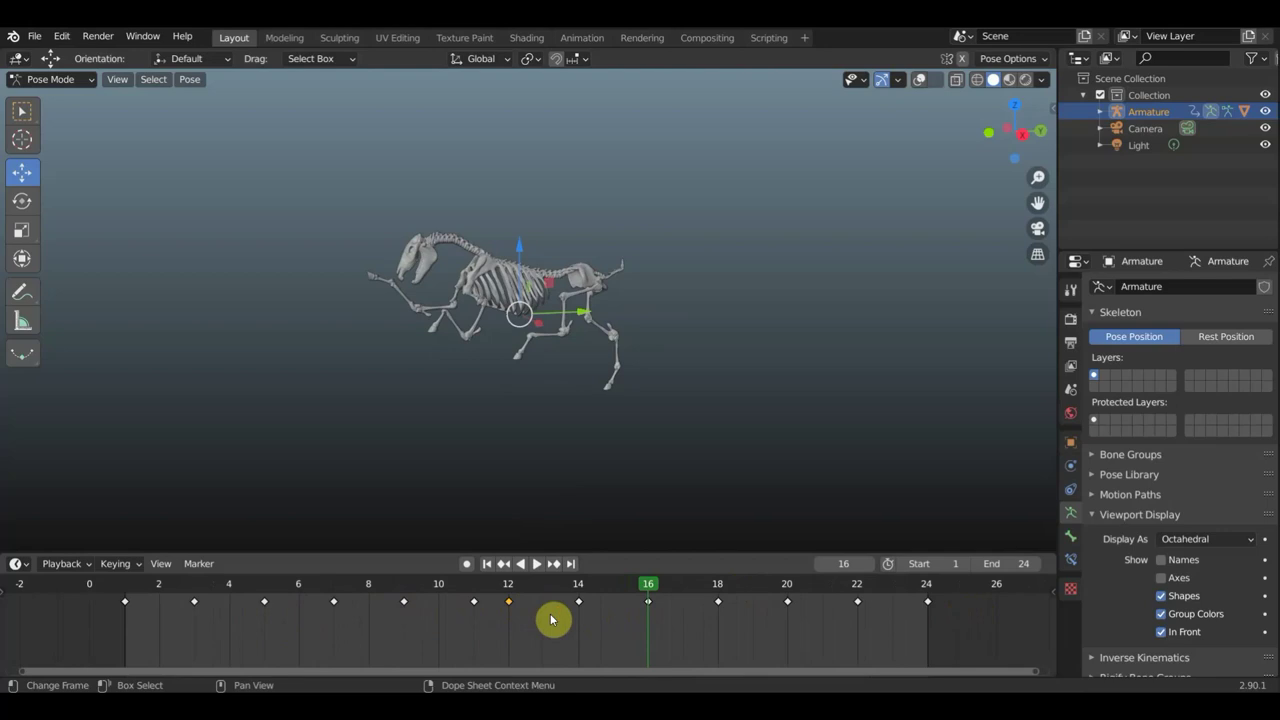
scroll(552, 620, down, 2)
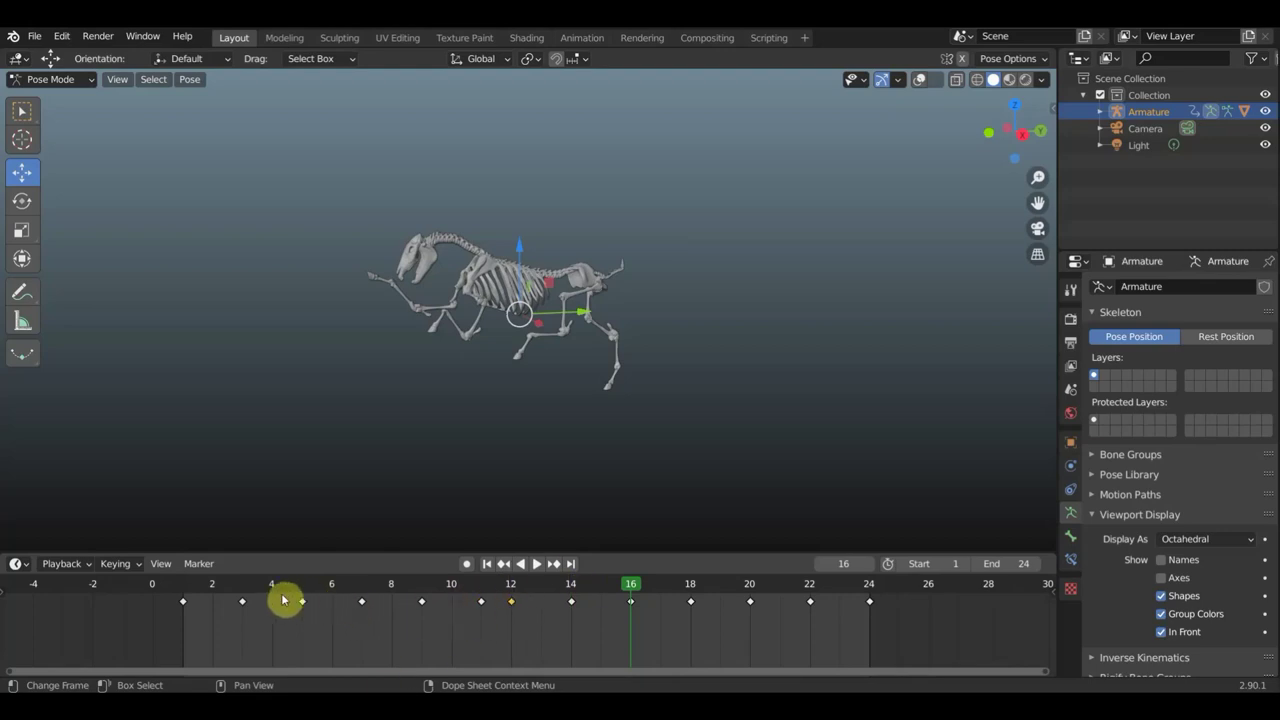
click(481, 602)
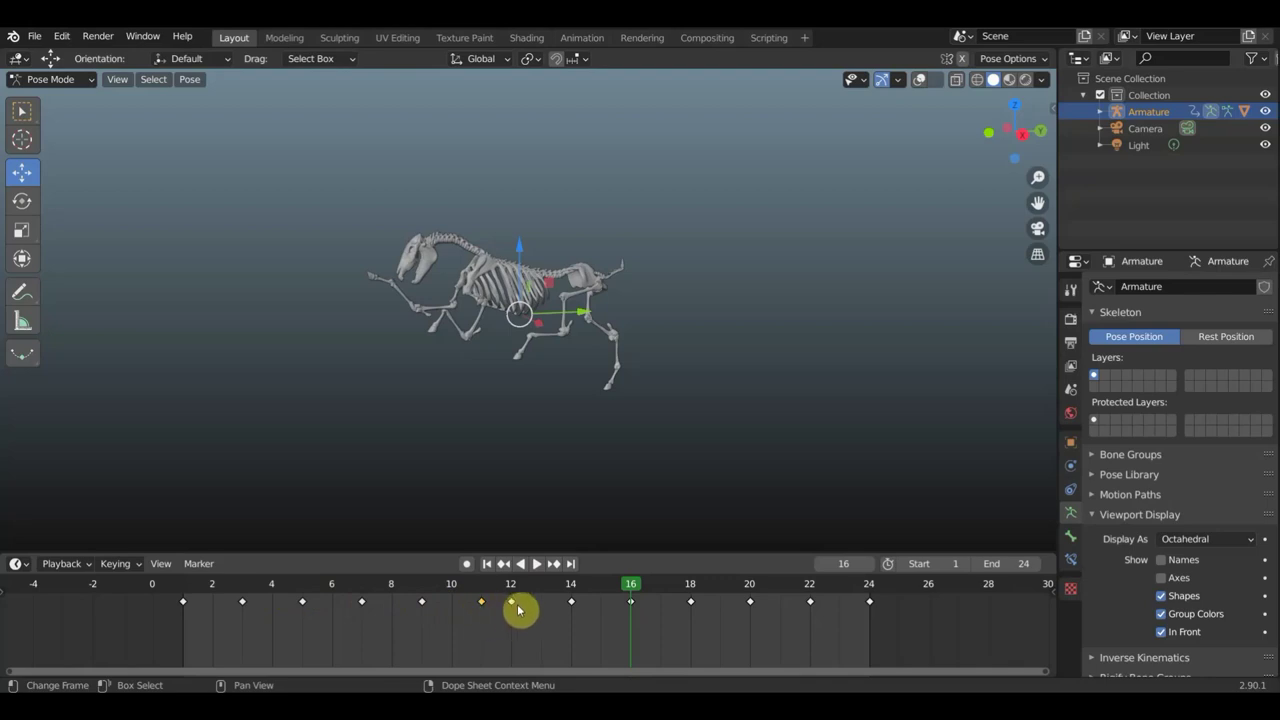
drag(616, 591, 516, 587)
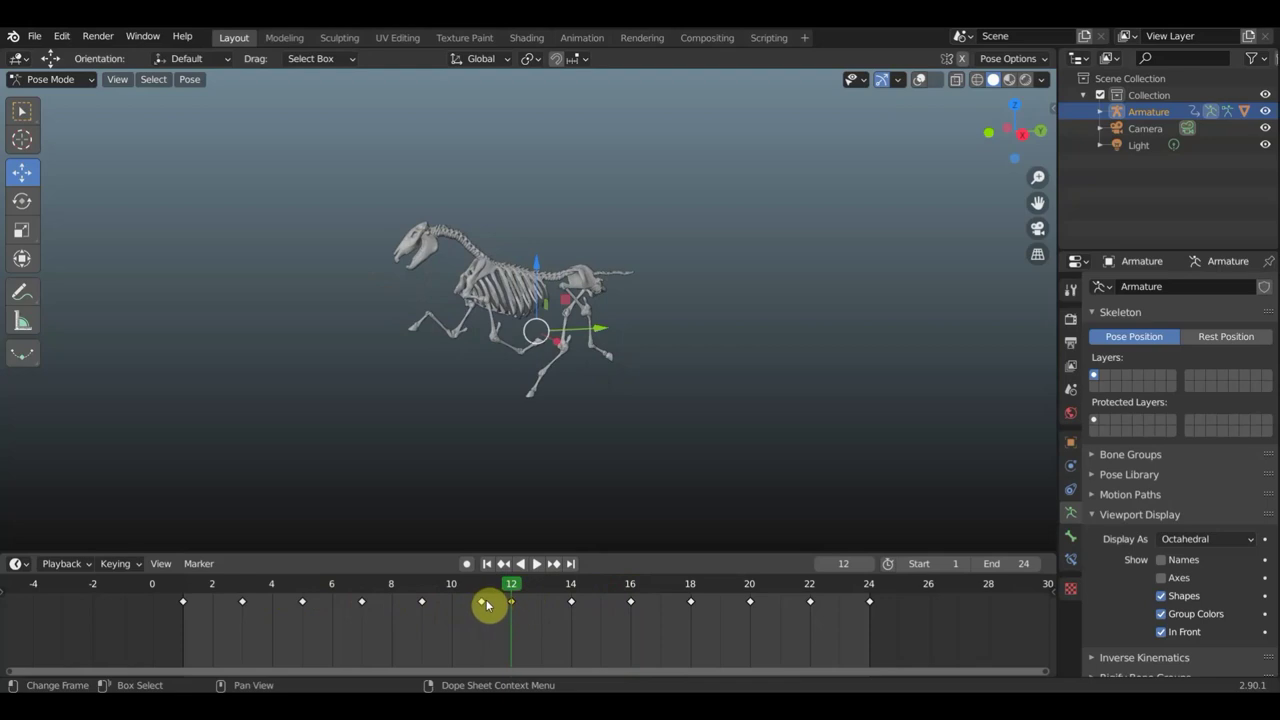
drag(484, 608, 443, 610)
click(424, 606)
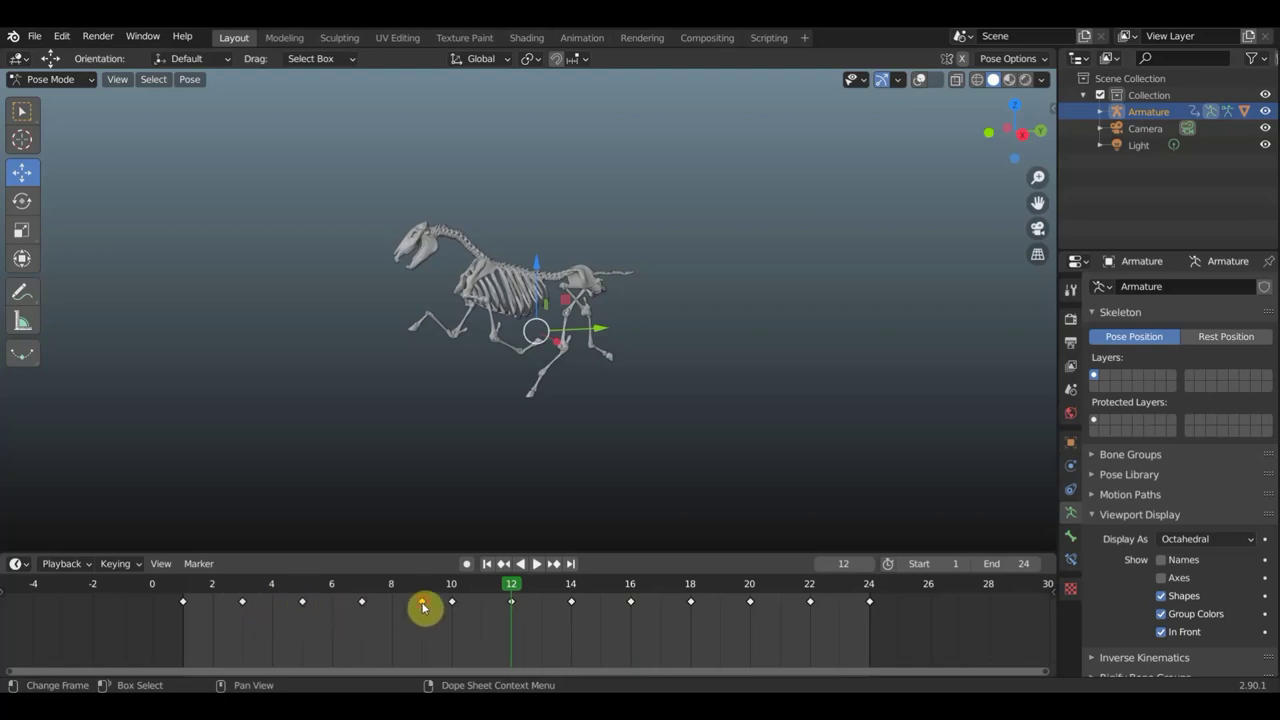
Shift the keys at frames 9, 7, 5 and 3 onto frames 8, 6, 4 and 2, then play
drag(423, 606, 403, 611)
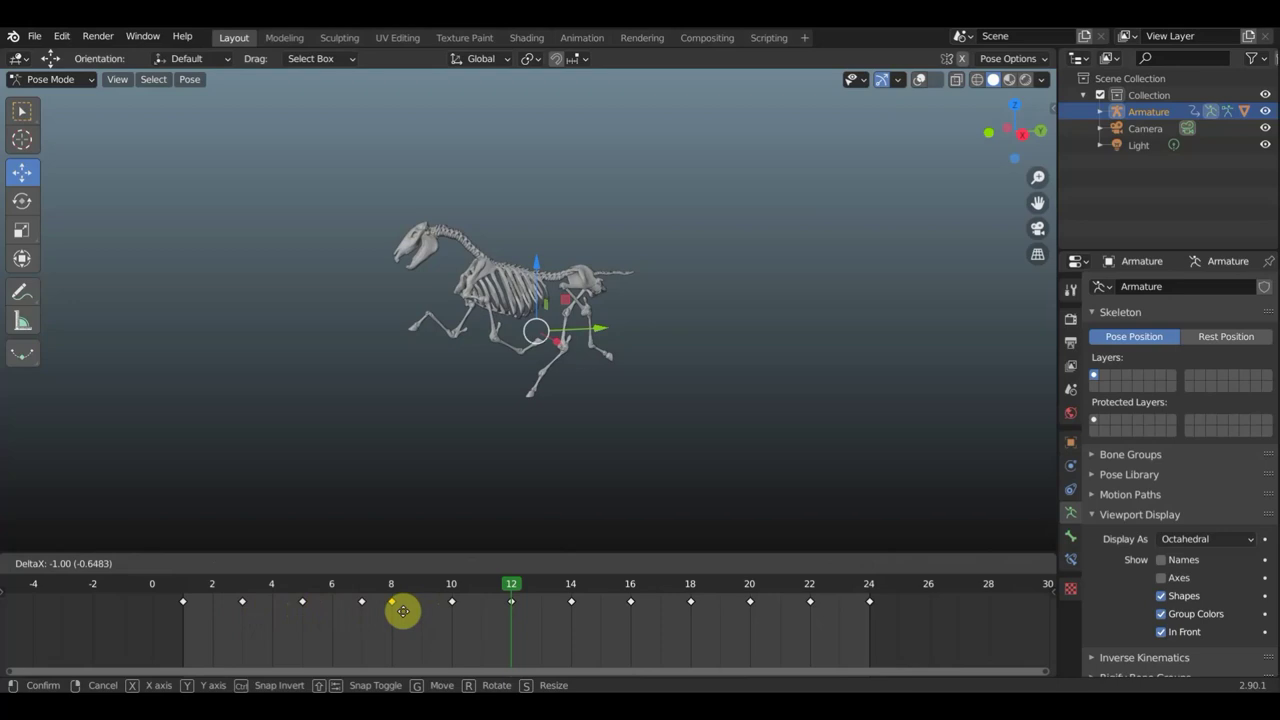
click(404, 612)
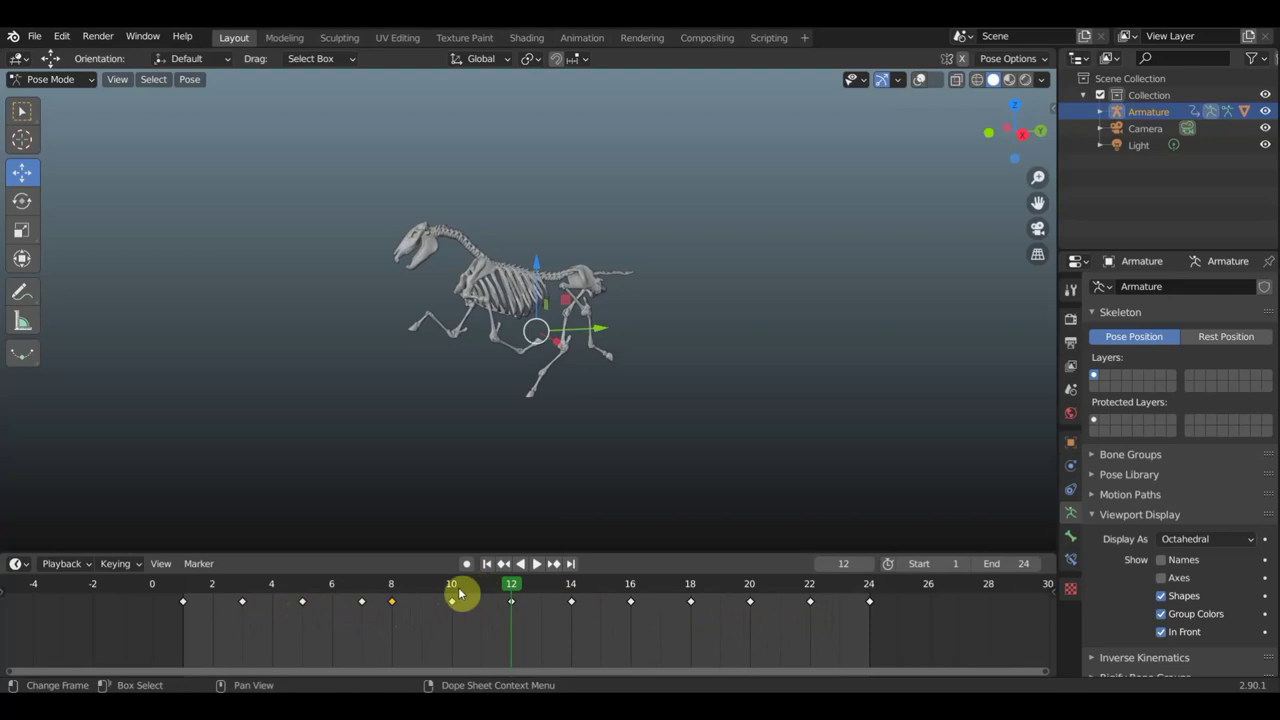
click(362, 602)
key(g)
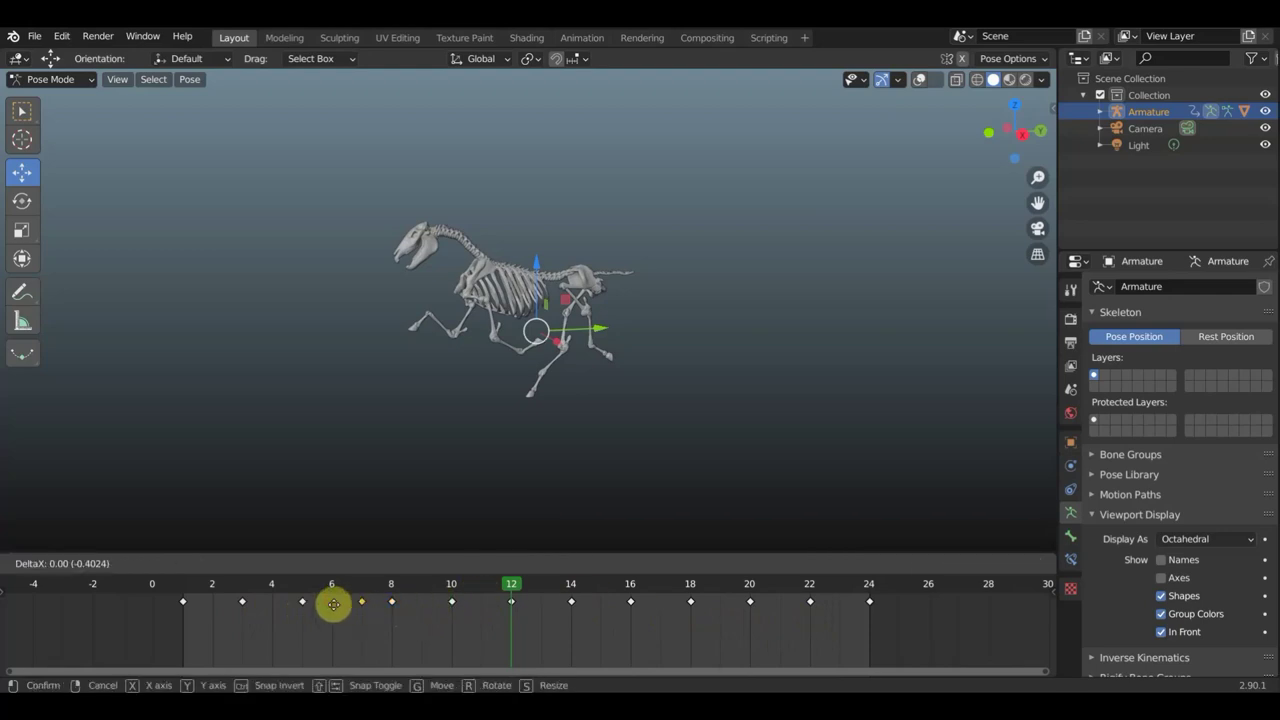
click(309, 605)
click(302, 602)
key(g)
click(274, 604)
click(243, 602)
key(g)
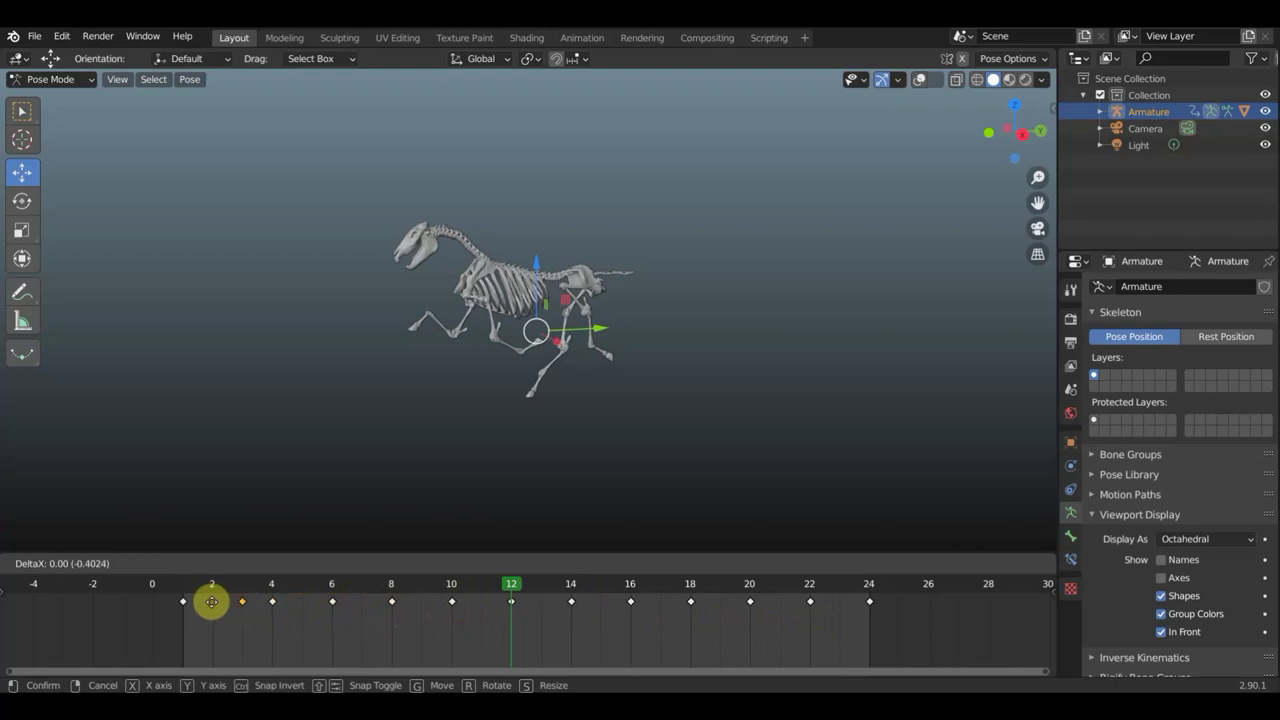
click(212, 605)
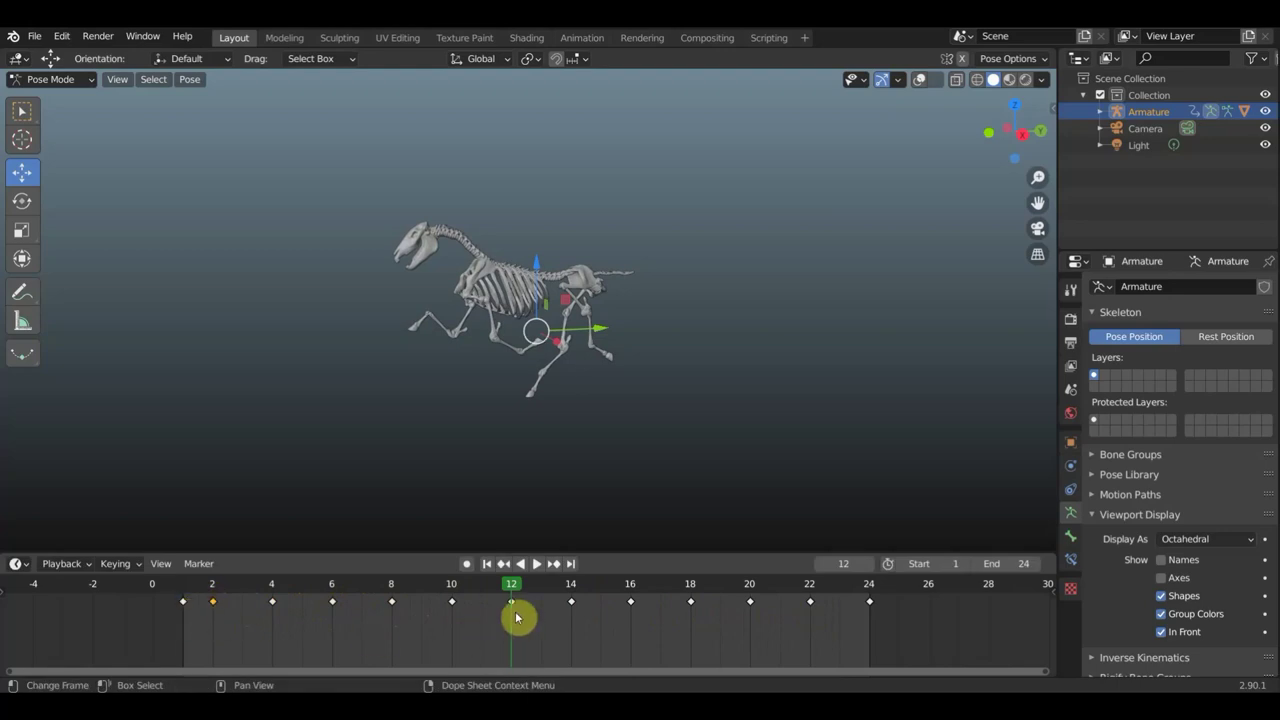
click(536, 565)
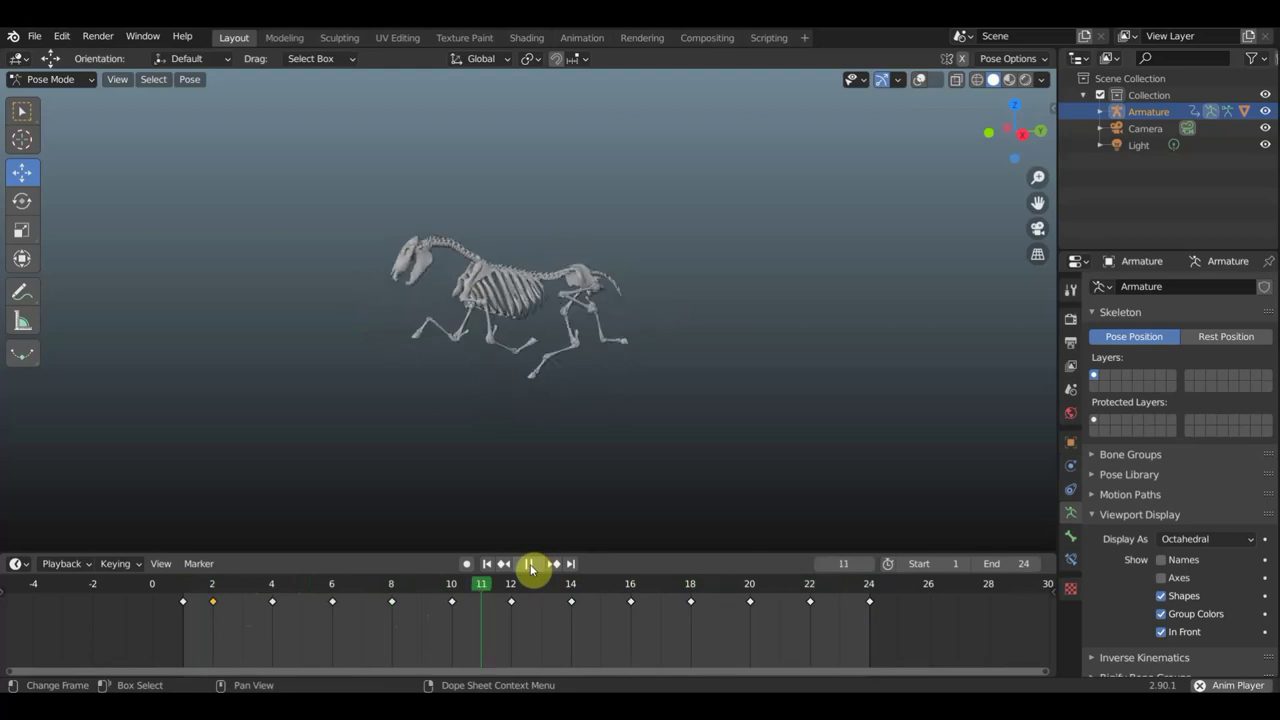
Move keys 22→23, 20→21, 14→13, 16→15 and 18→17 in the Dope Sheet
click(530, 564)
click(811, 602)
drag(814, 610, 840, 608)
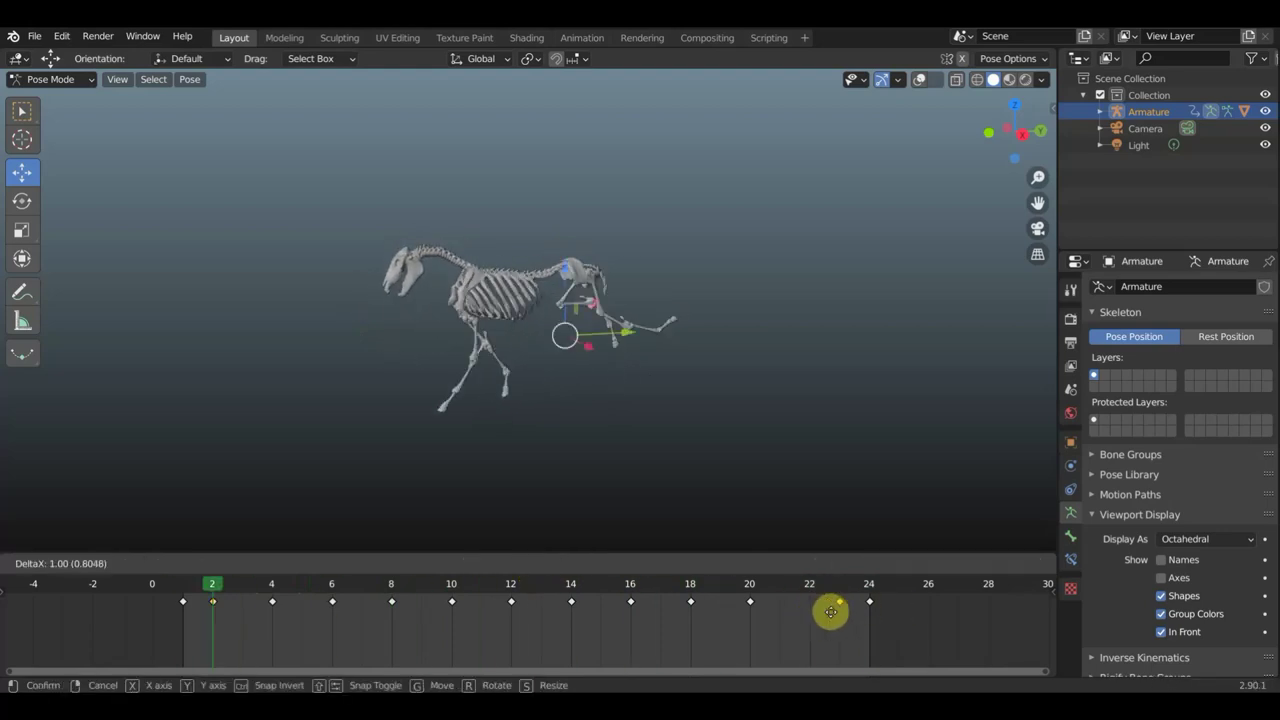
drag(751, 604, 796, 607)
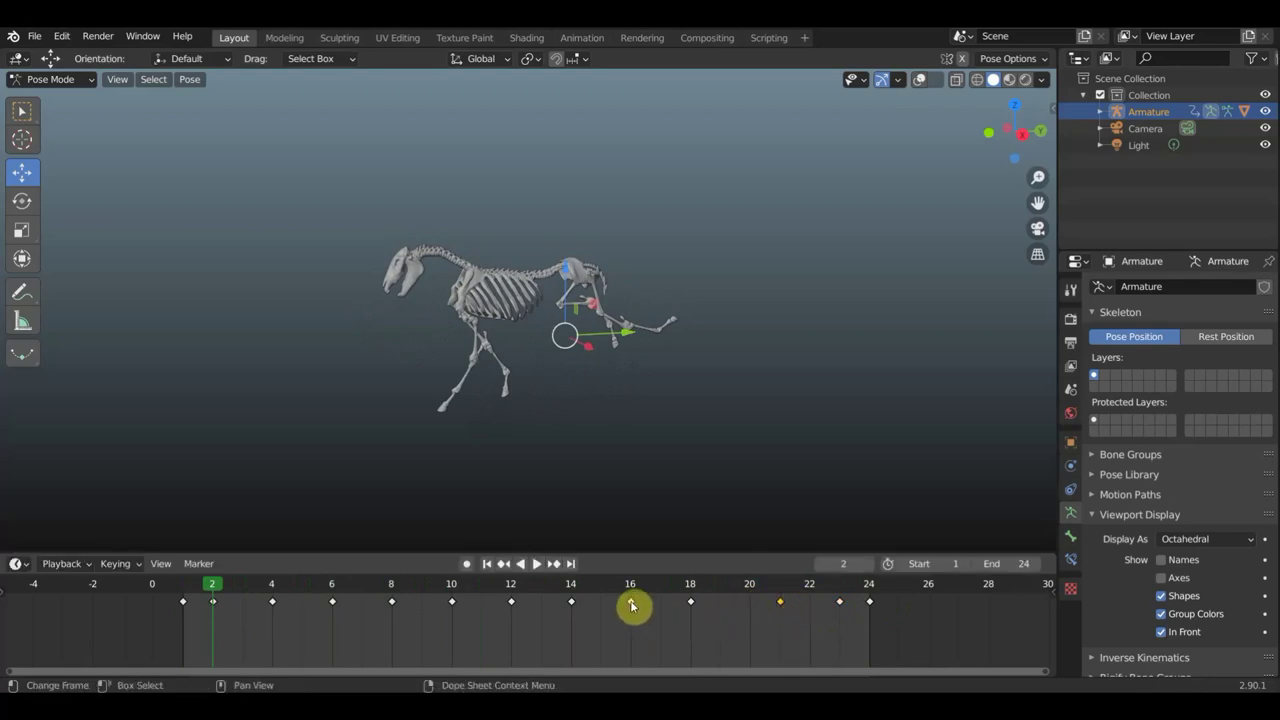
drag(571, 601, 551, 600)
drag(629, 606, 582, 608)
drag(686, 606, 660, 605)
Play the retimed gallop, stop it, and jump to frame 19 to inspect the pose
click(537, 567)
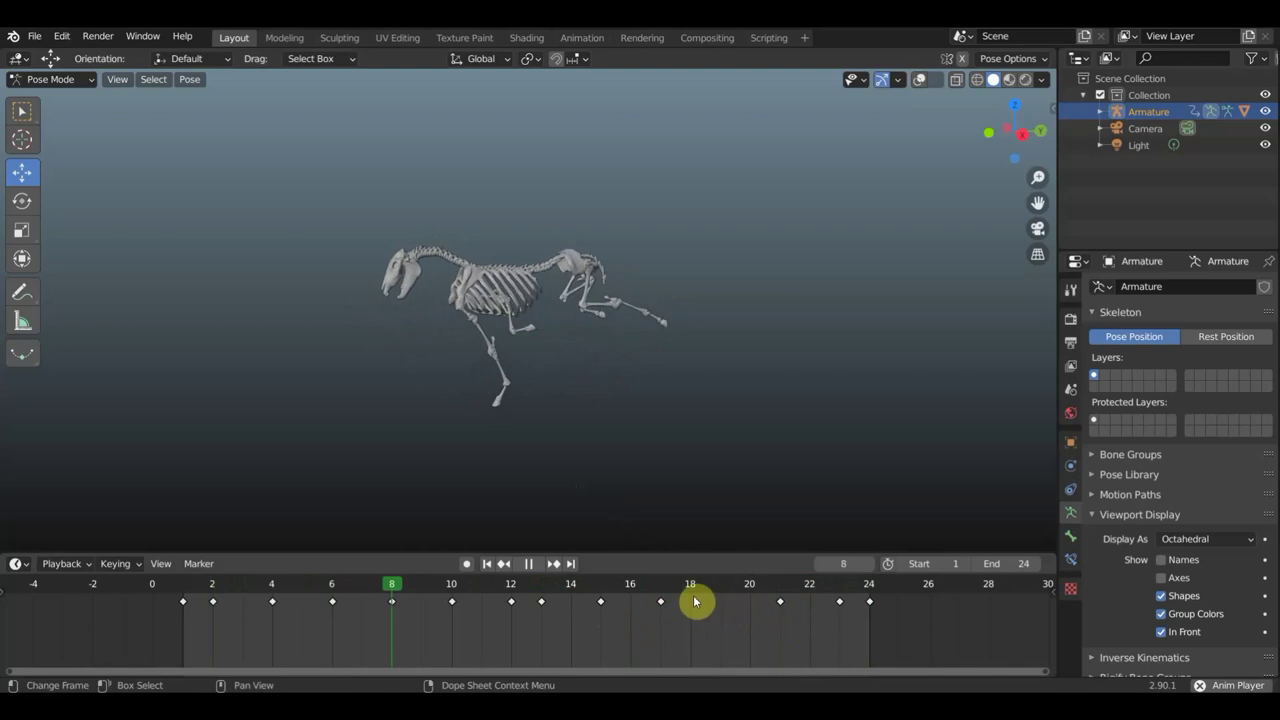
click(529, 564)
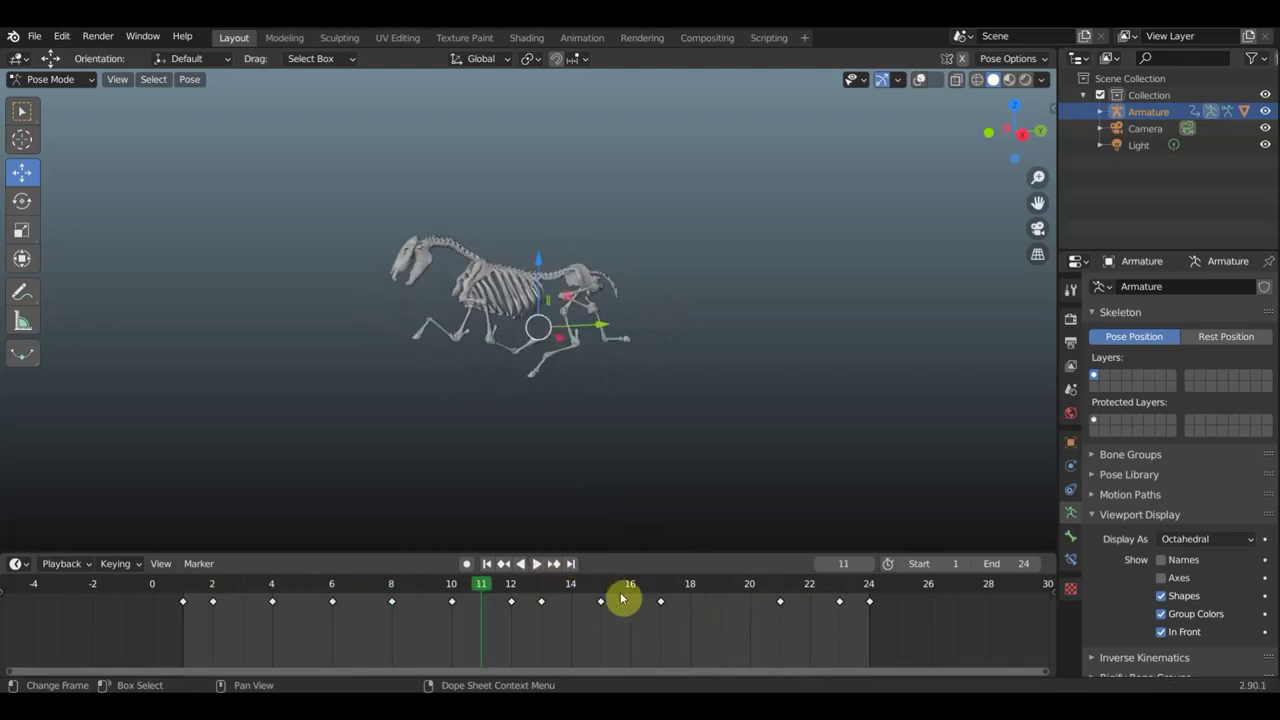
click(729, 598)
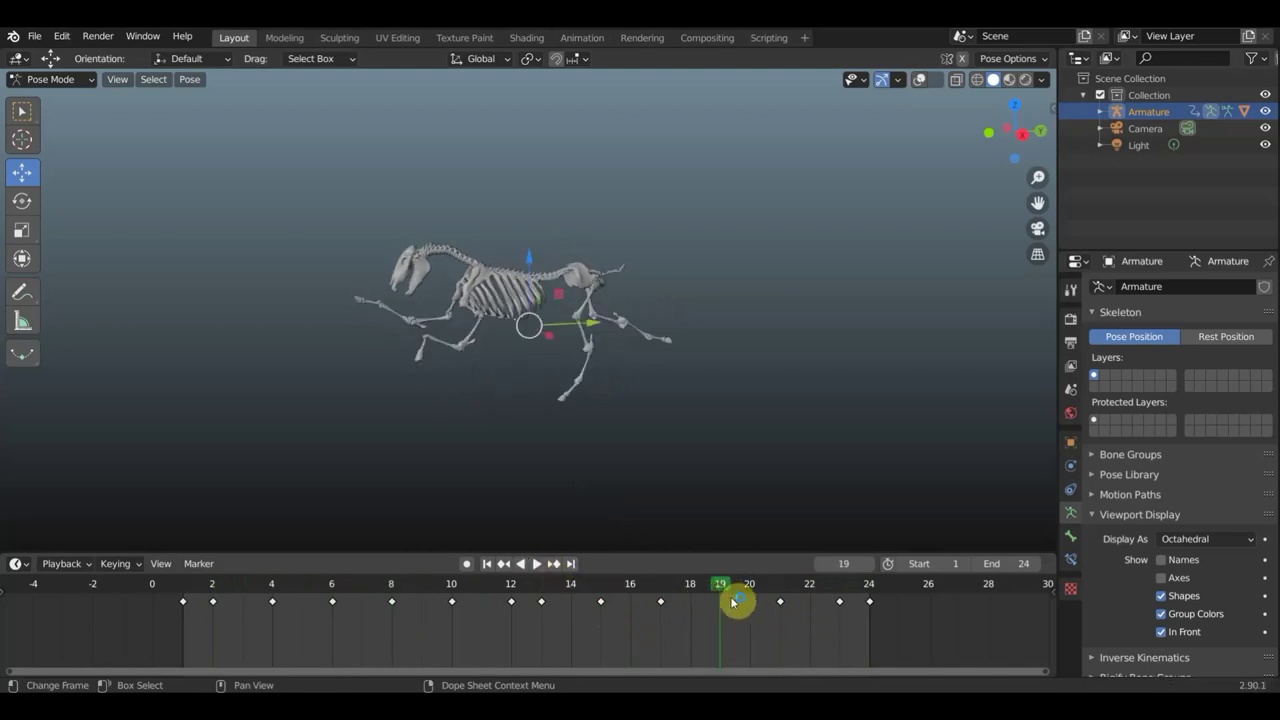